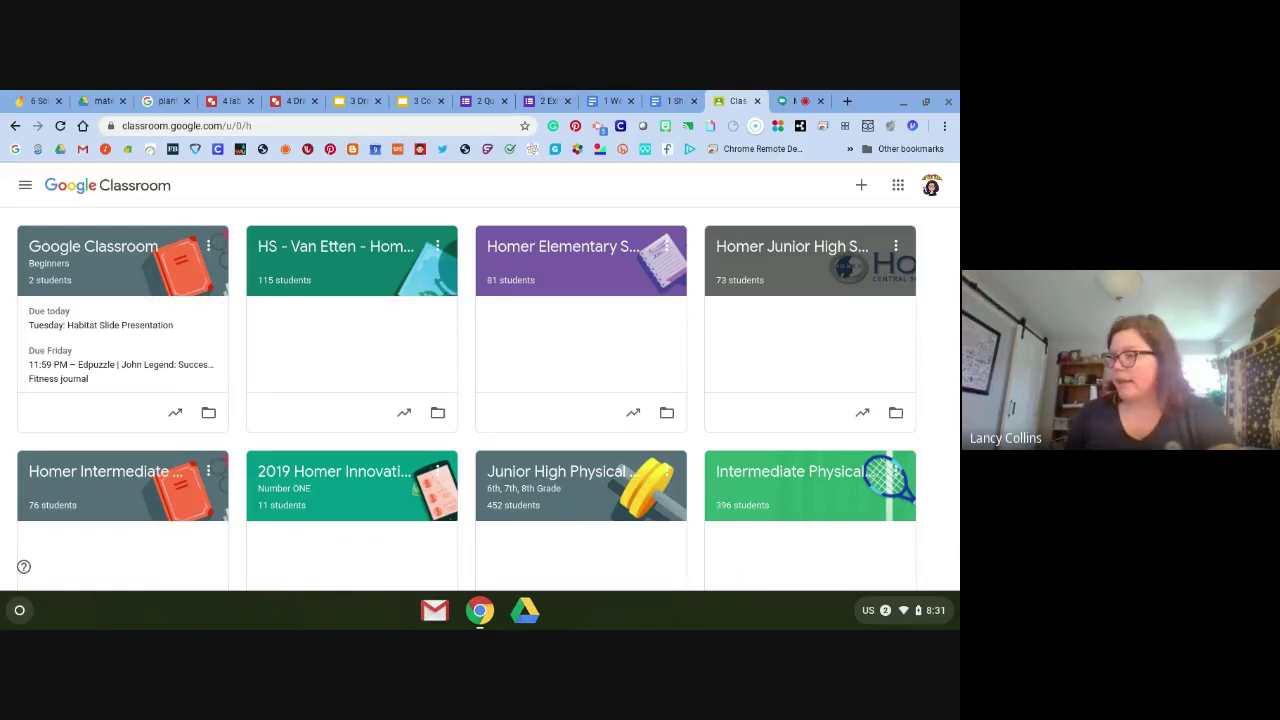
pyautogui.click(775, 101)
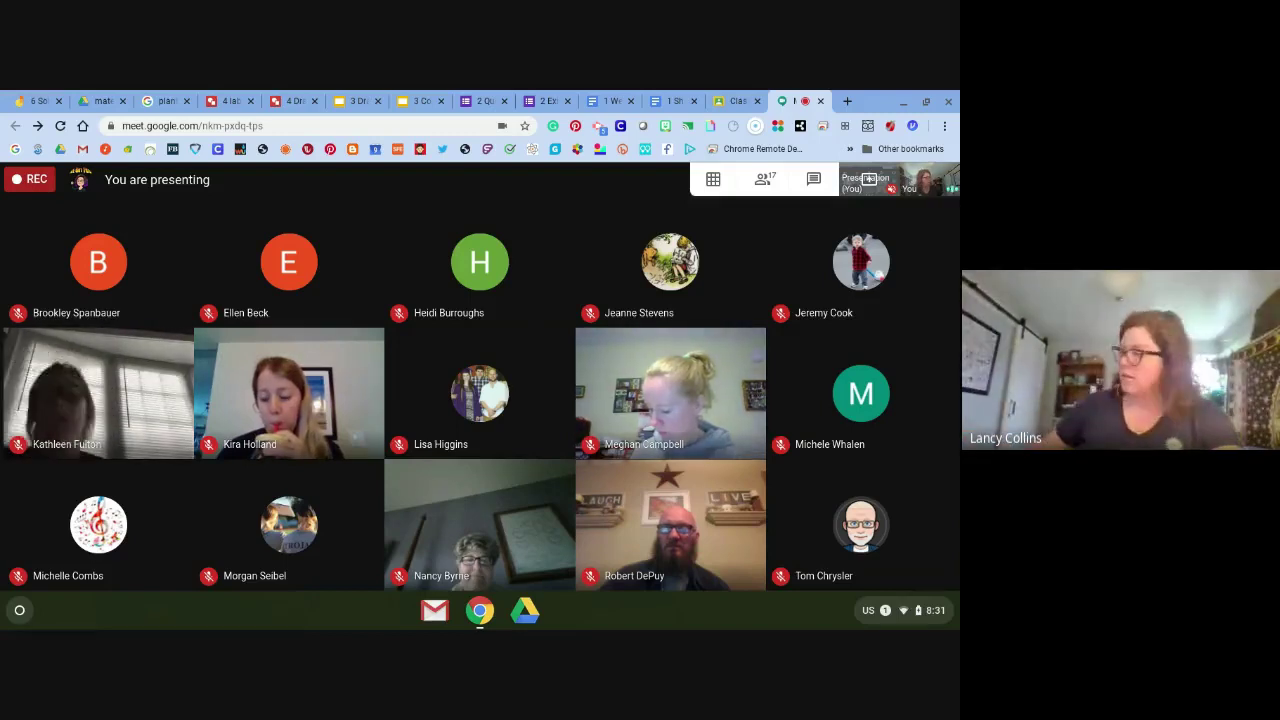
pyautogui.click(729, 100)
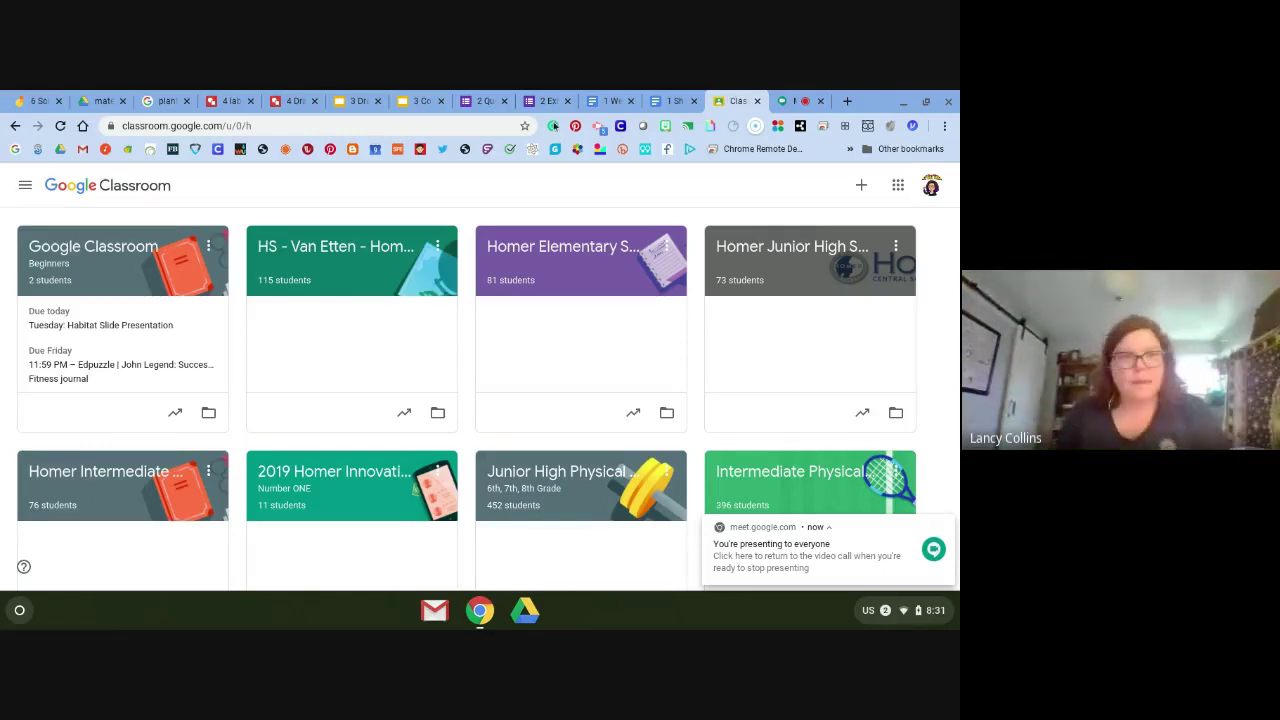
# Create a new assignment titled "Read and answer" in the classwork of the Google Classroom Beginners class.
pyautogui.click(37, 244)
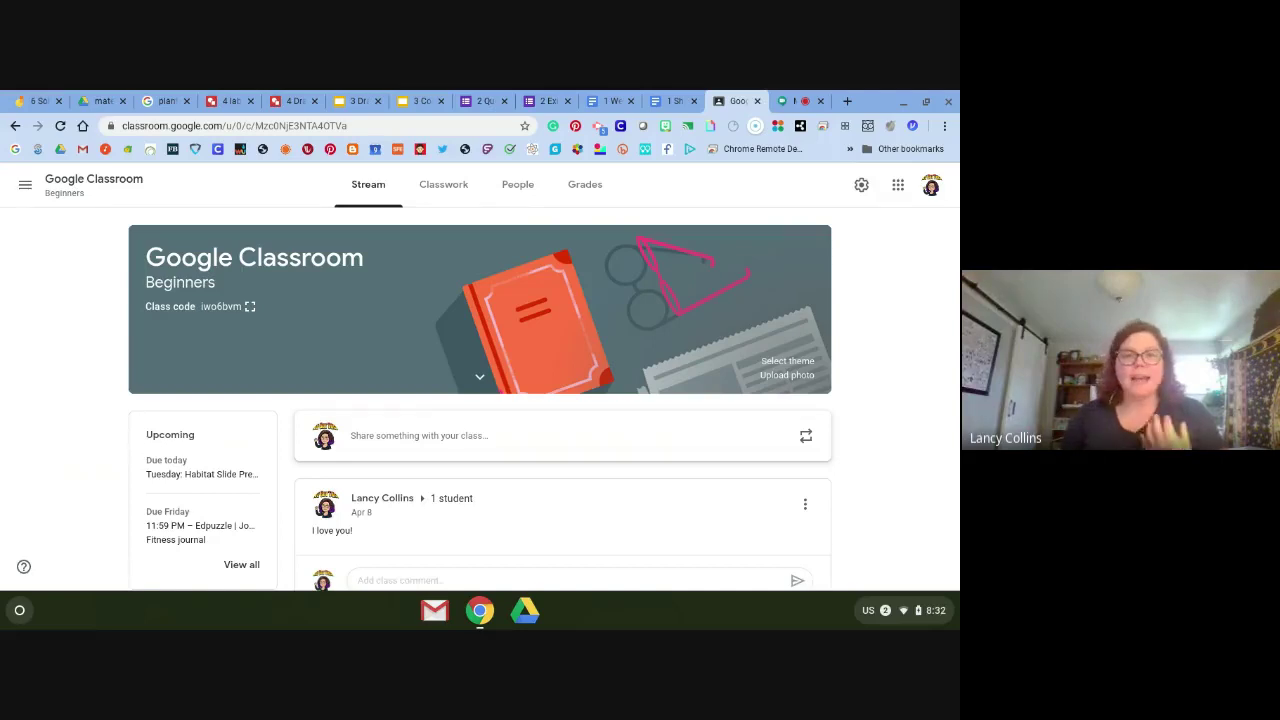
pyautogui.click(427, 192)
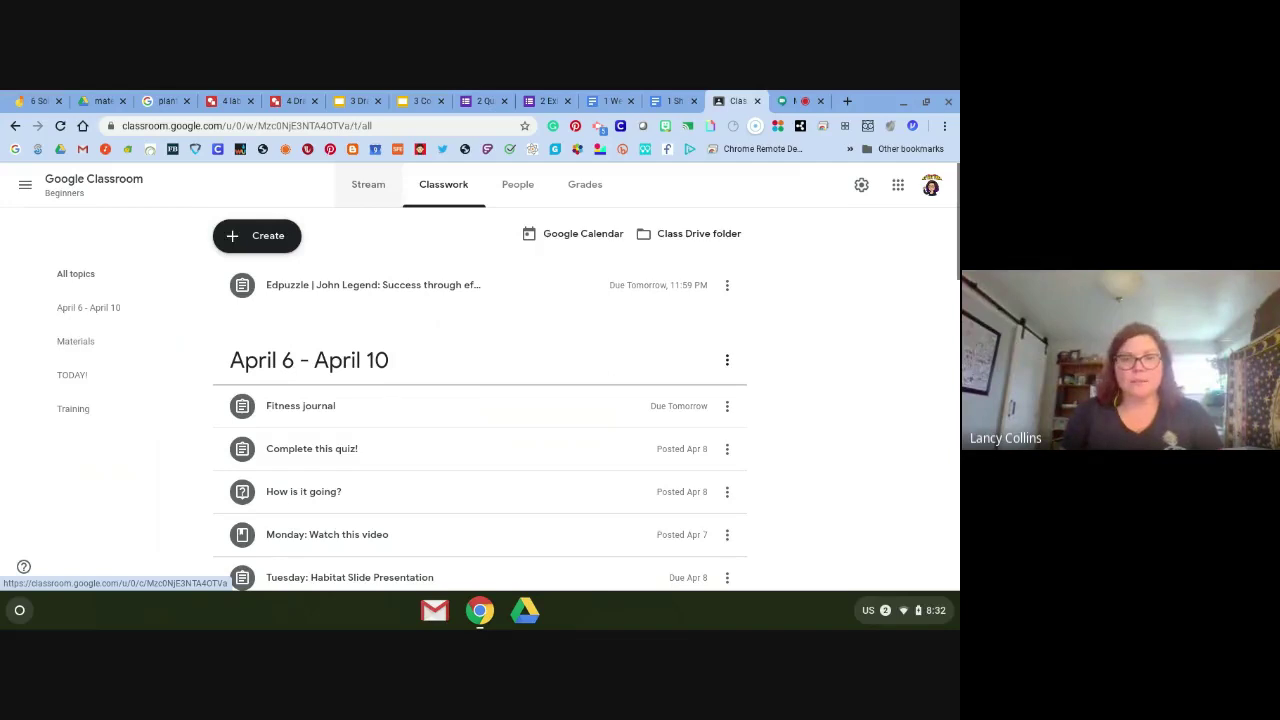
pyautogui.click(253, 234)
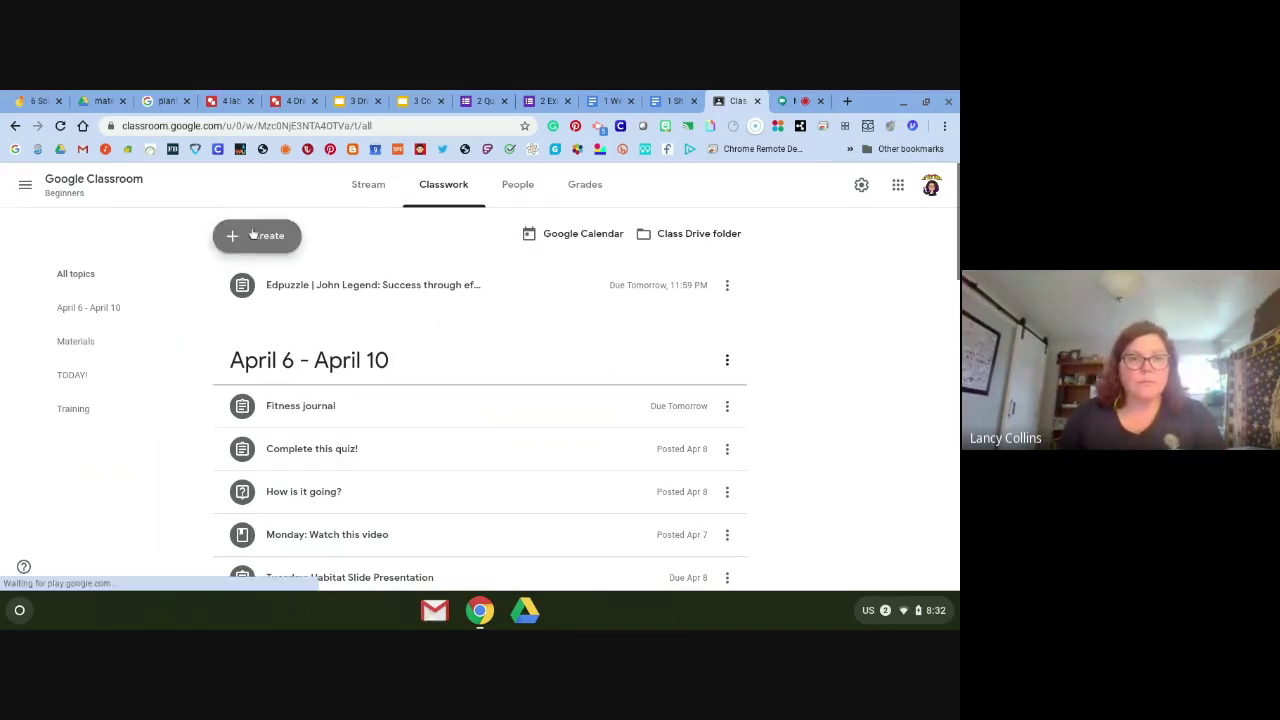
pyautogui.click(268, 276)
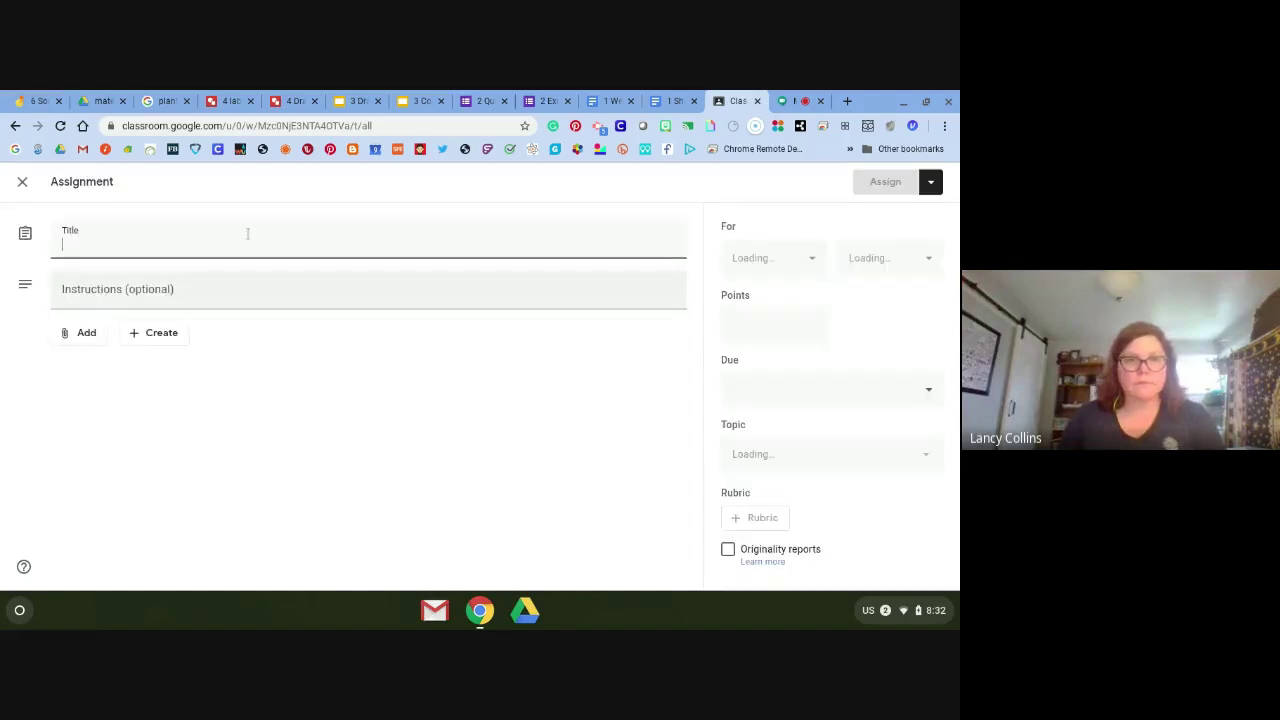
pyautogui.write('Re')
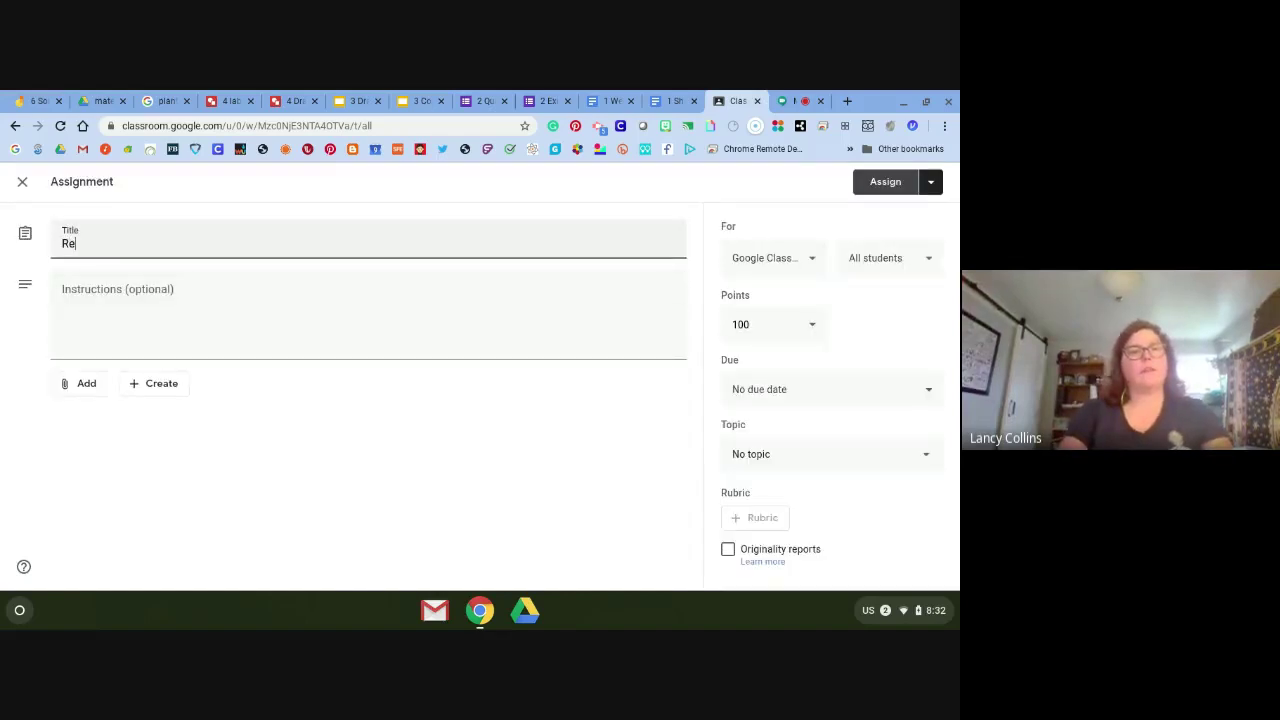
pyautogui.write('ad and ans')
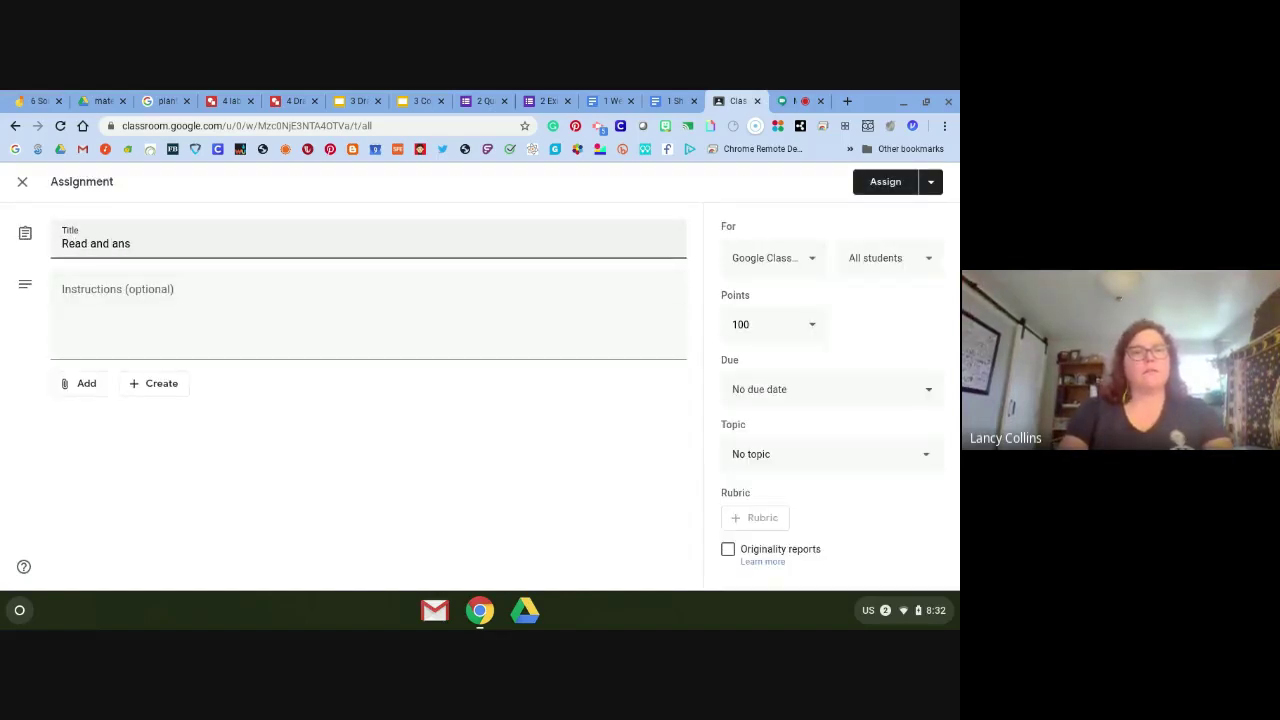
pyautogui.write('wer')
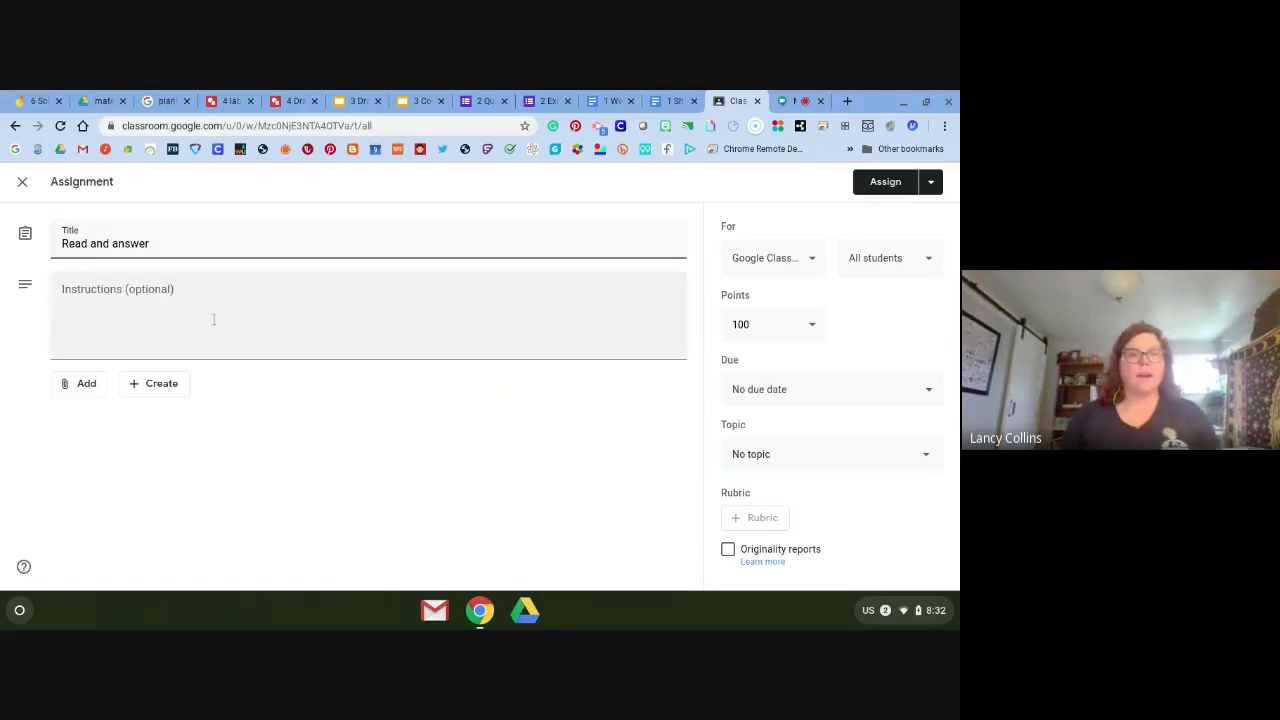
pyautogui.click(213, 319)
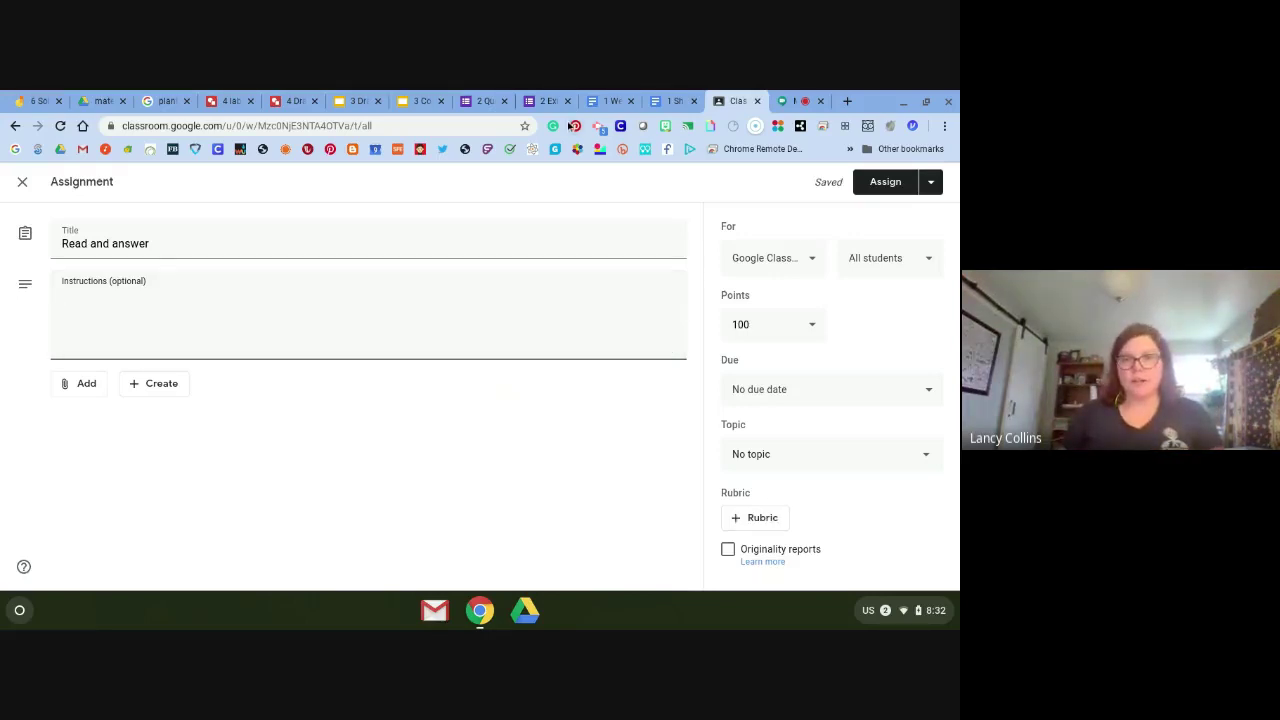
# Review the "1 Shark Reading passage from PDF" document, examining its passage image, question images, answer table and picture below.
pyautogui.click(645, 104)
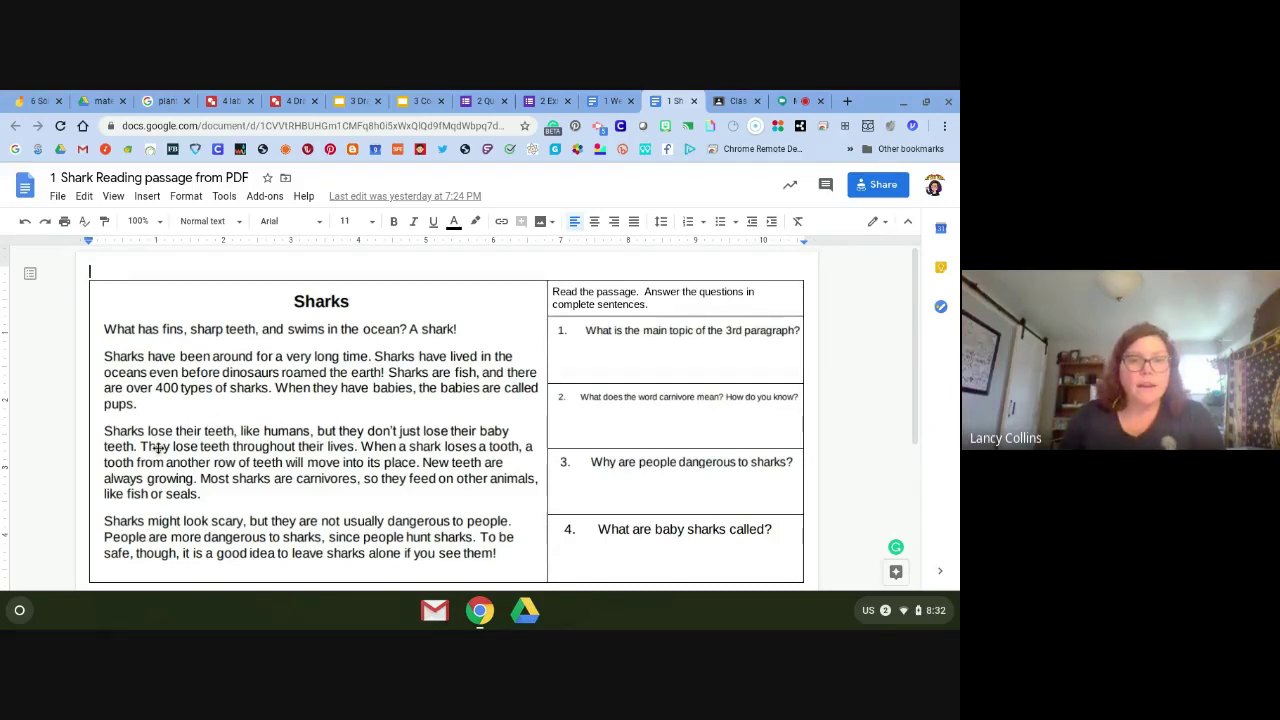
pyautogui.click(329, 330)
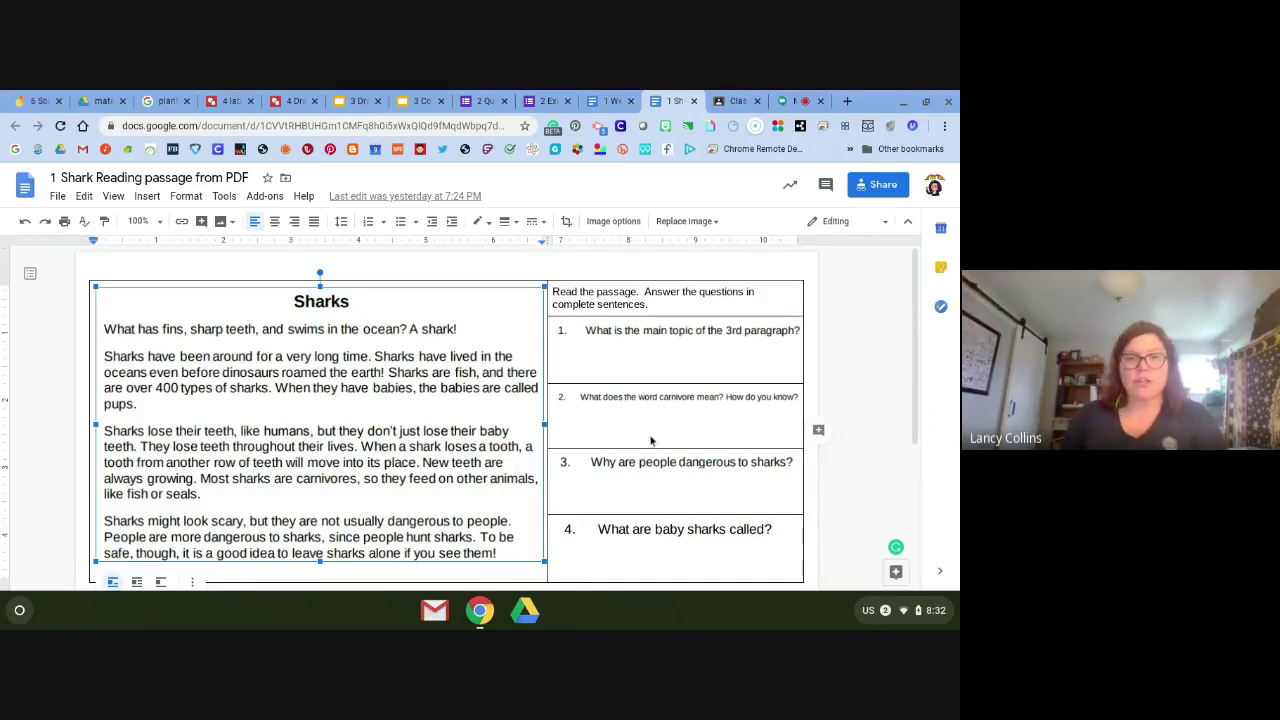
pyautogui.scroll(-1, 636, 426)
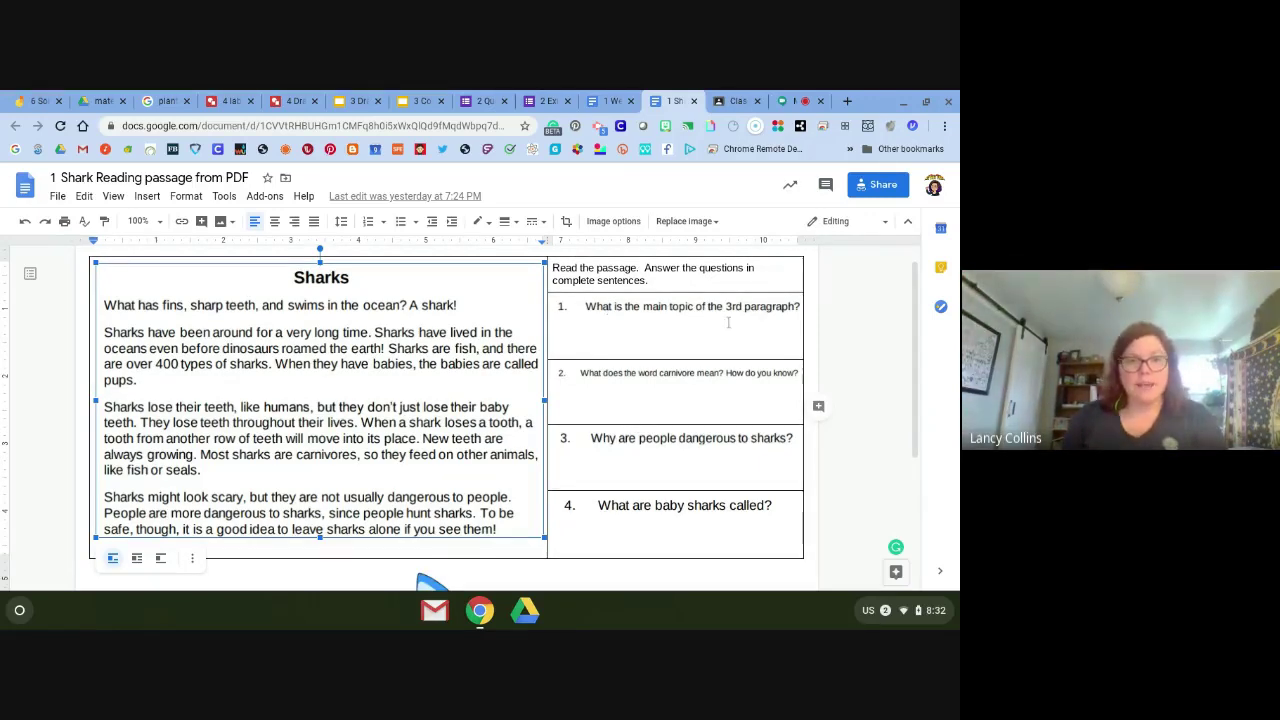
pyautogui.click(147, 196)
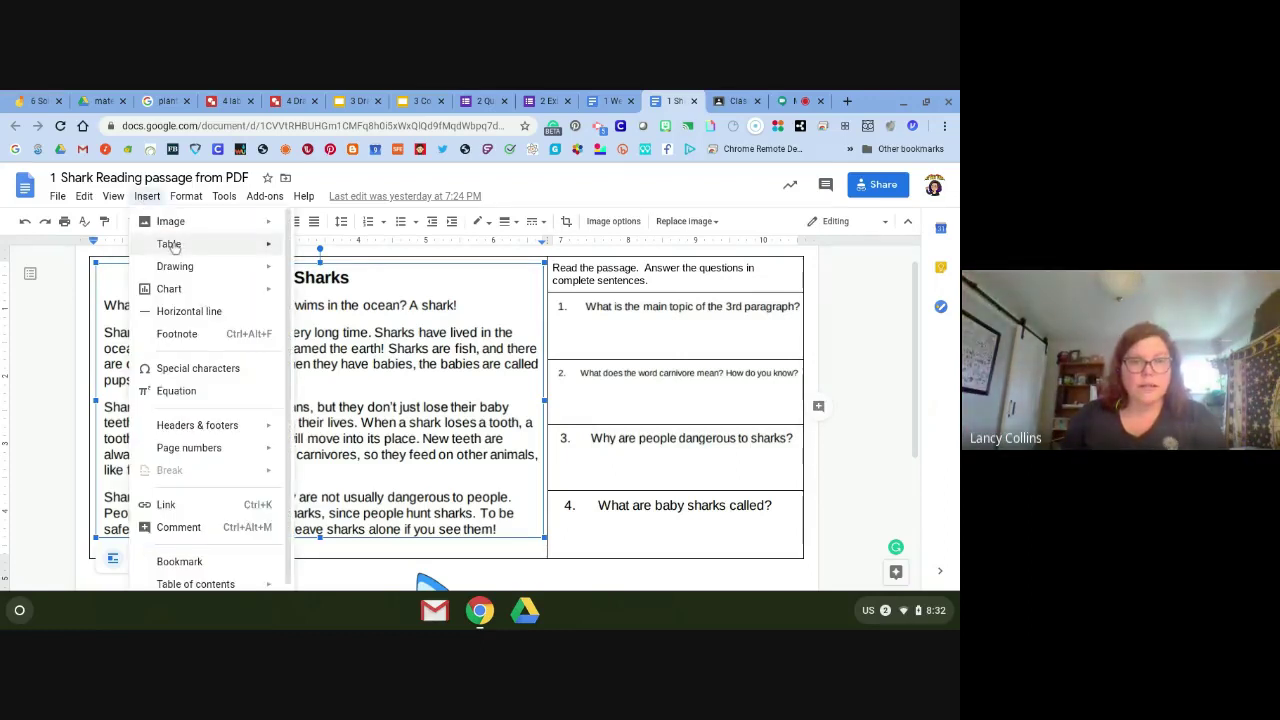
pyautogui.moveTo(173, 247)
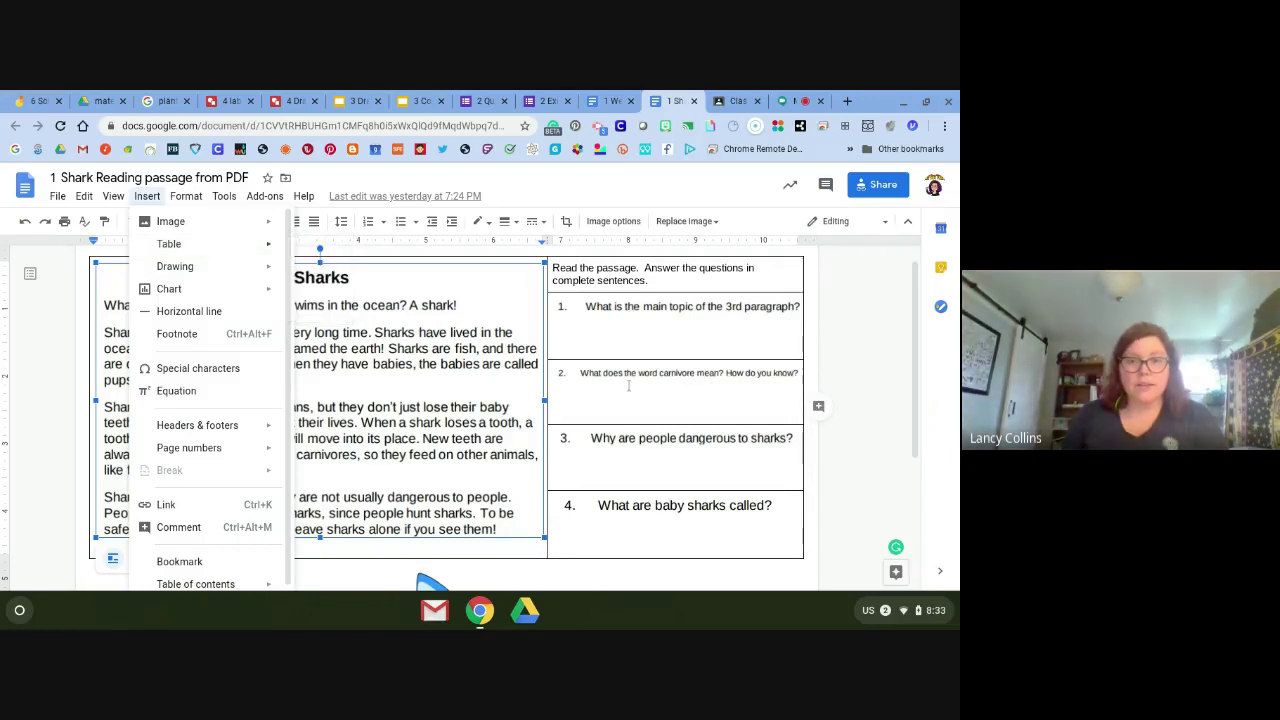
pyautogui.click(615, 441)
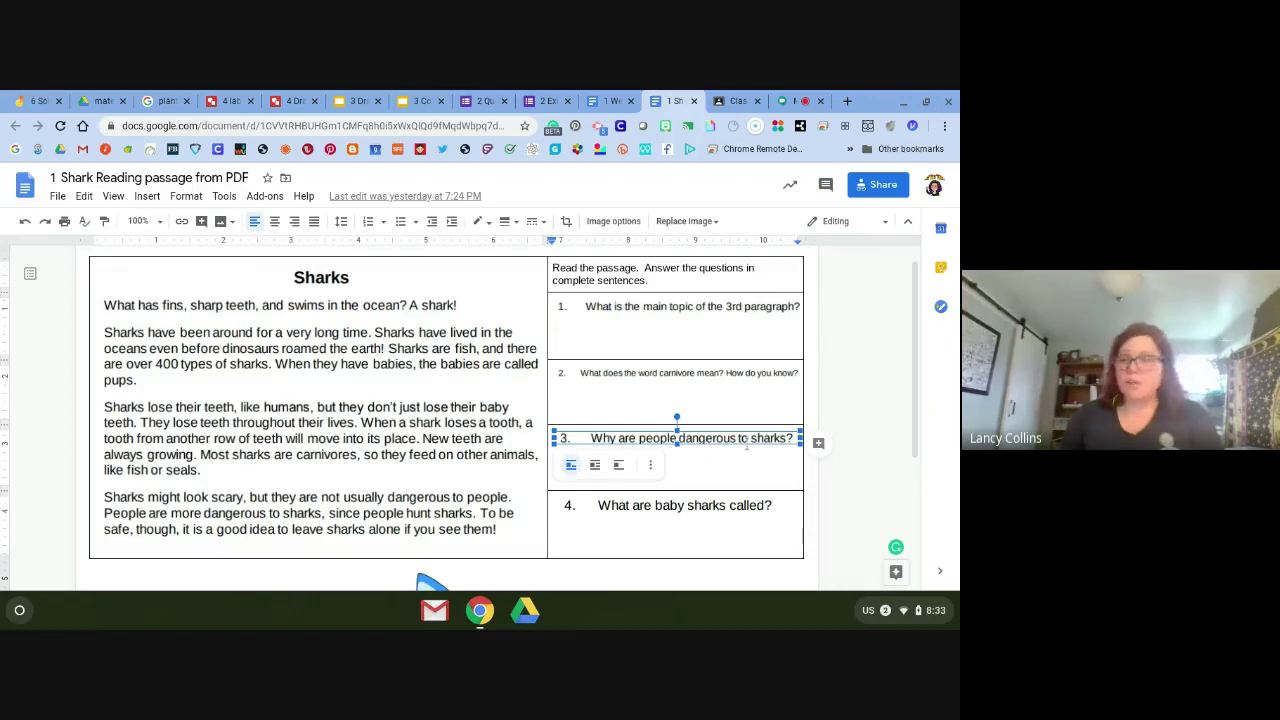
pyautogui.click(760, 520)
pyautogui.scroll(-1, 500, 525)
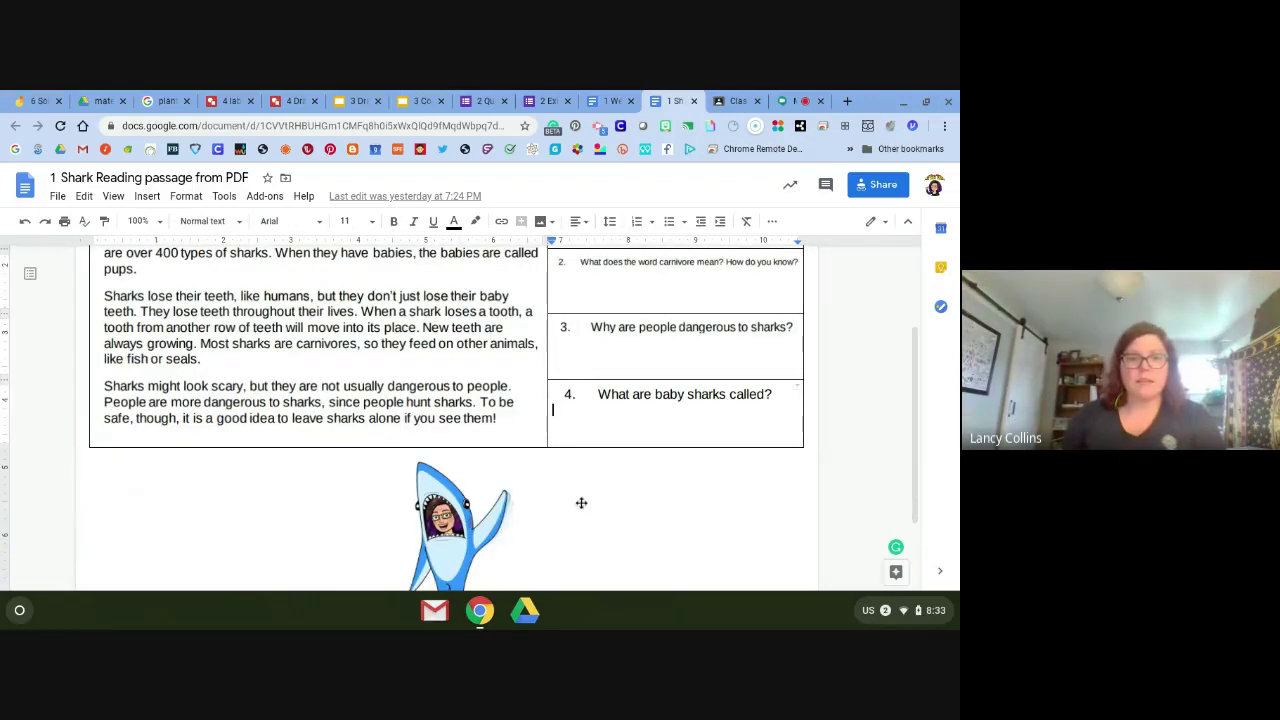
pyautogui.scroll(-1, 482, 533)
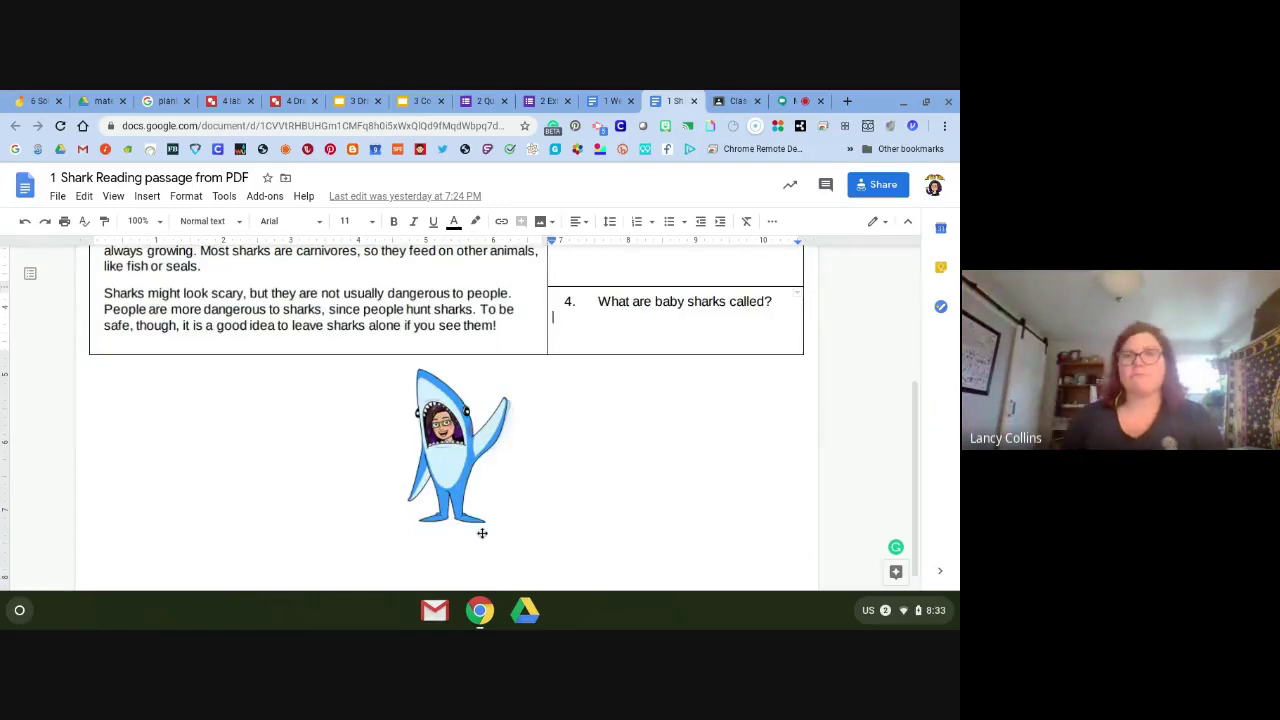
# Enter "Please use complete sentences" as the instructions of the Read and answer assignment.
pyautogui.click(745, 97)
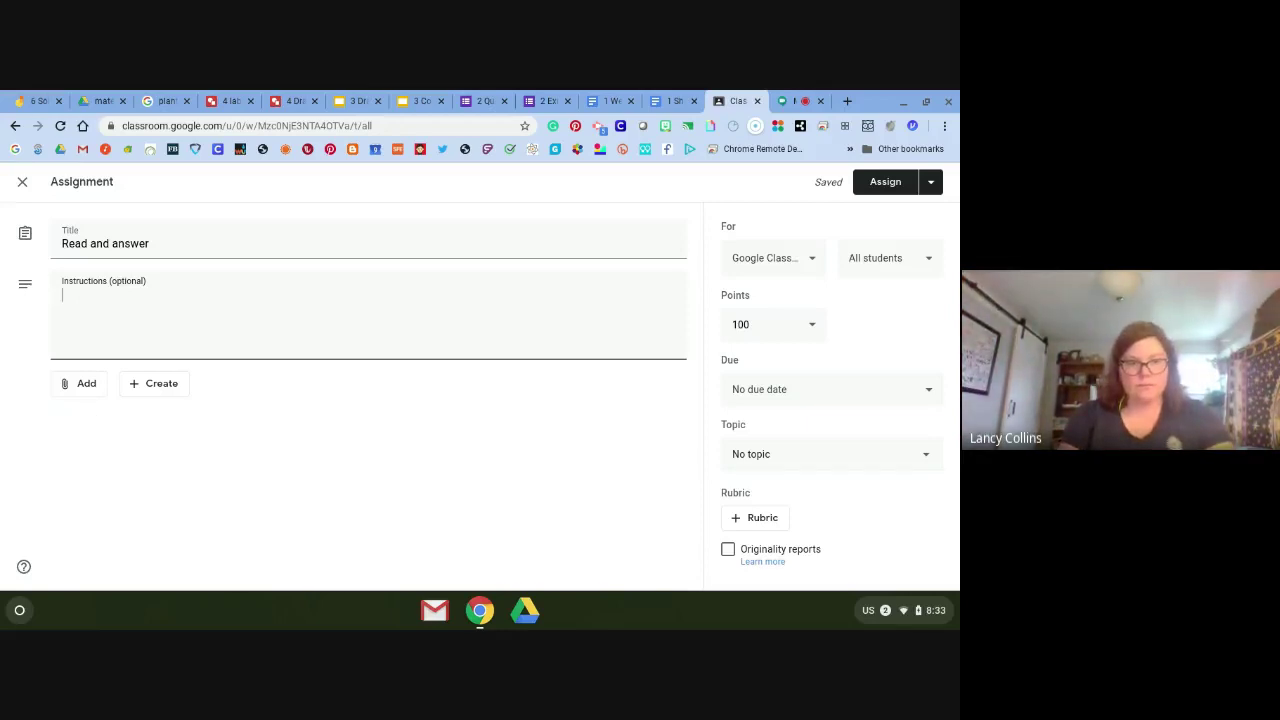
pyautogui.write('Please use ')
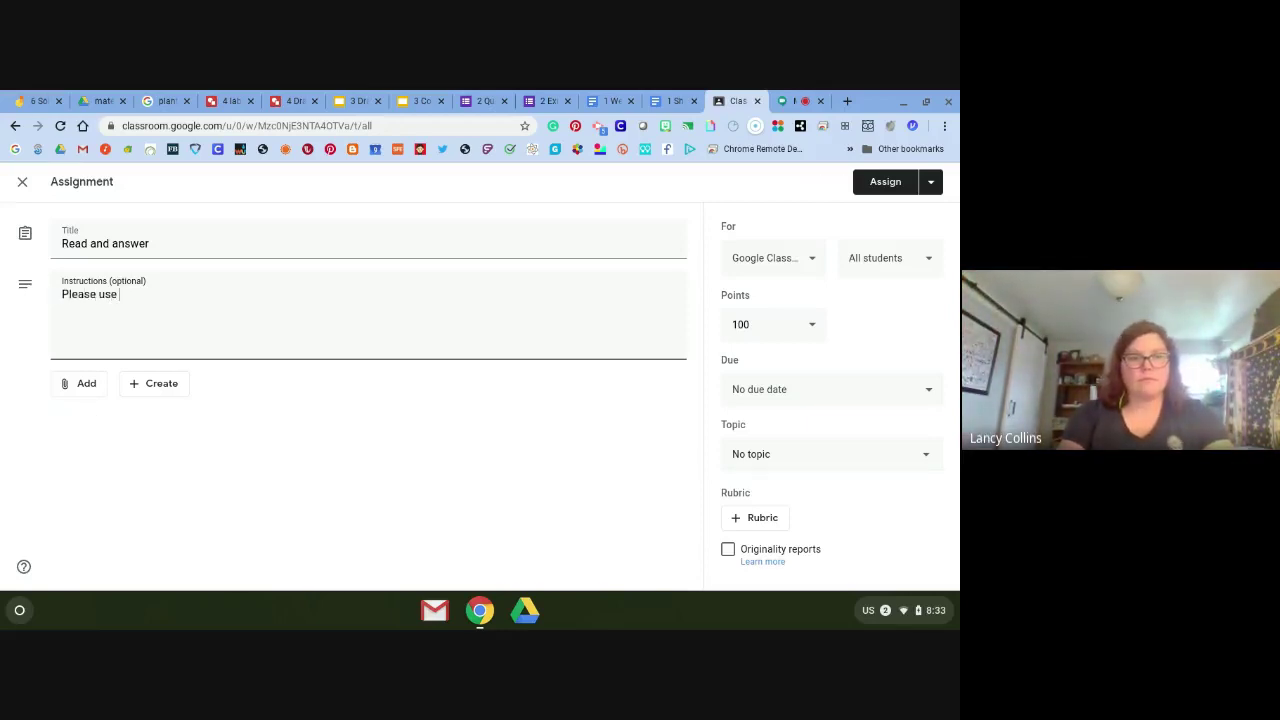
pyautogui.write('complete SEntence')
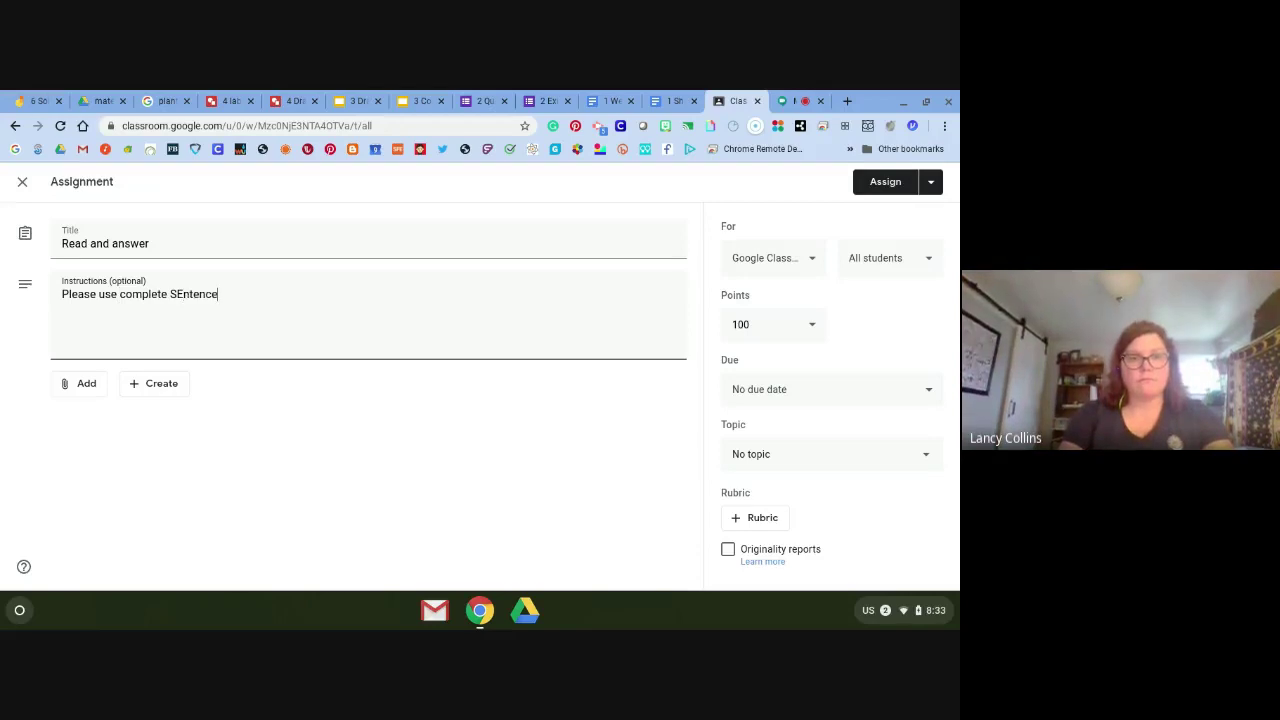
pyautogui.write('s')
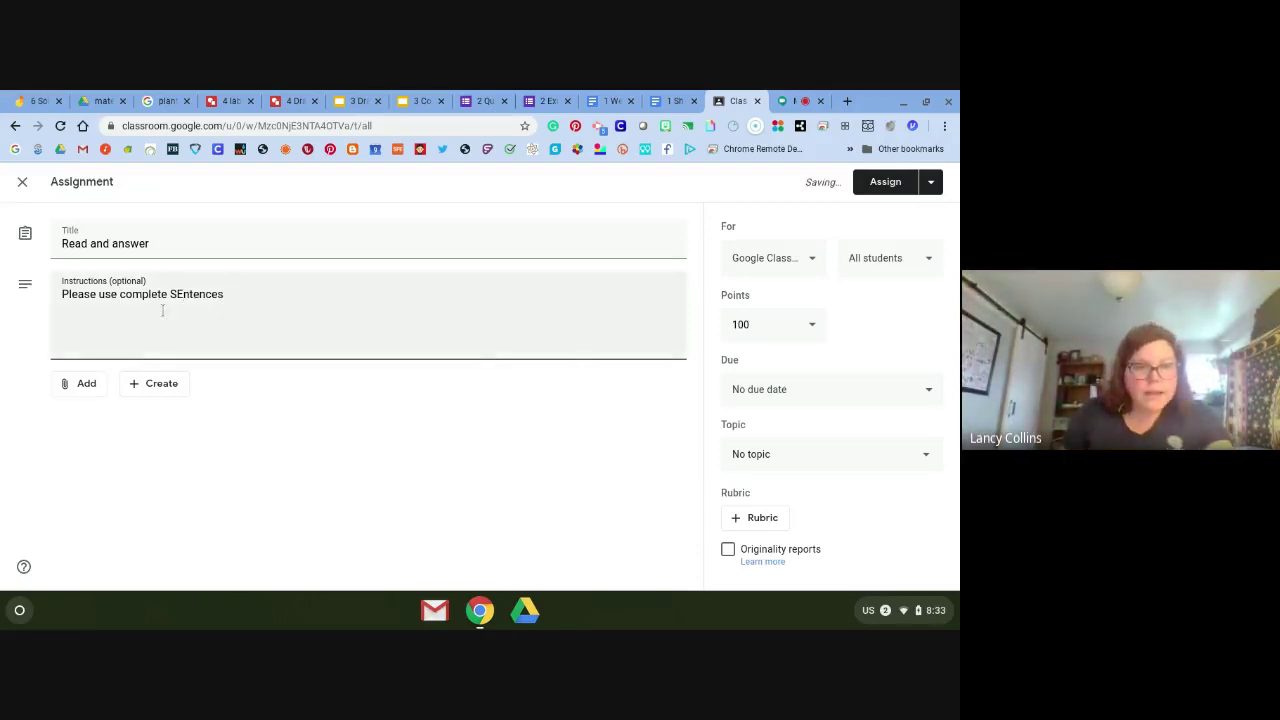
pyautogui.click(182, 294)
pyautogui.press('BackSpace')
pyautogui.press('BackSpace')
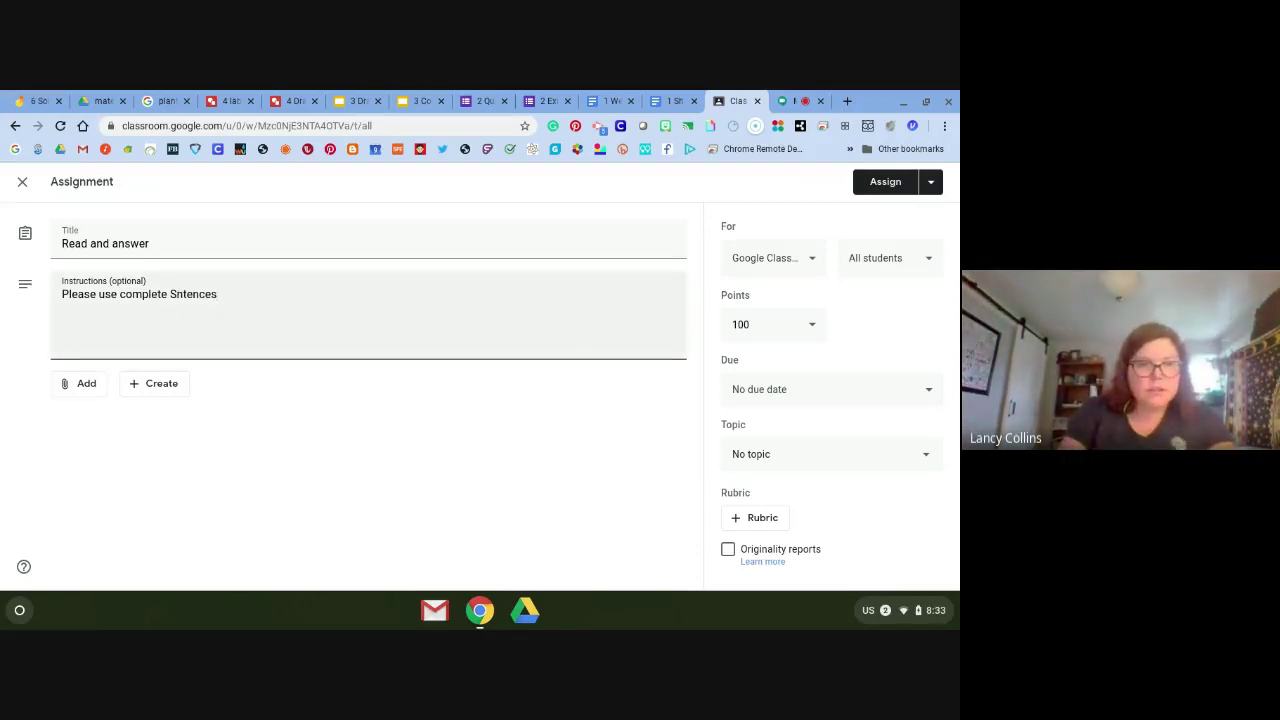
pyautogui.write('se')
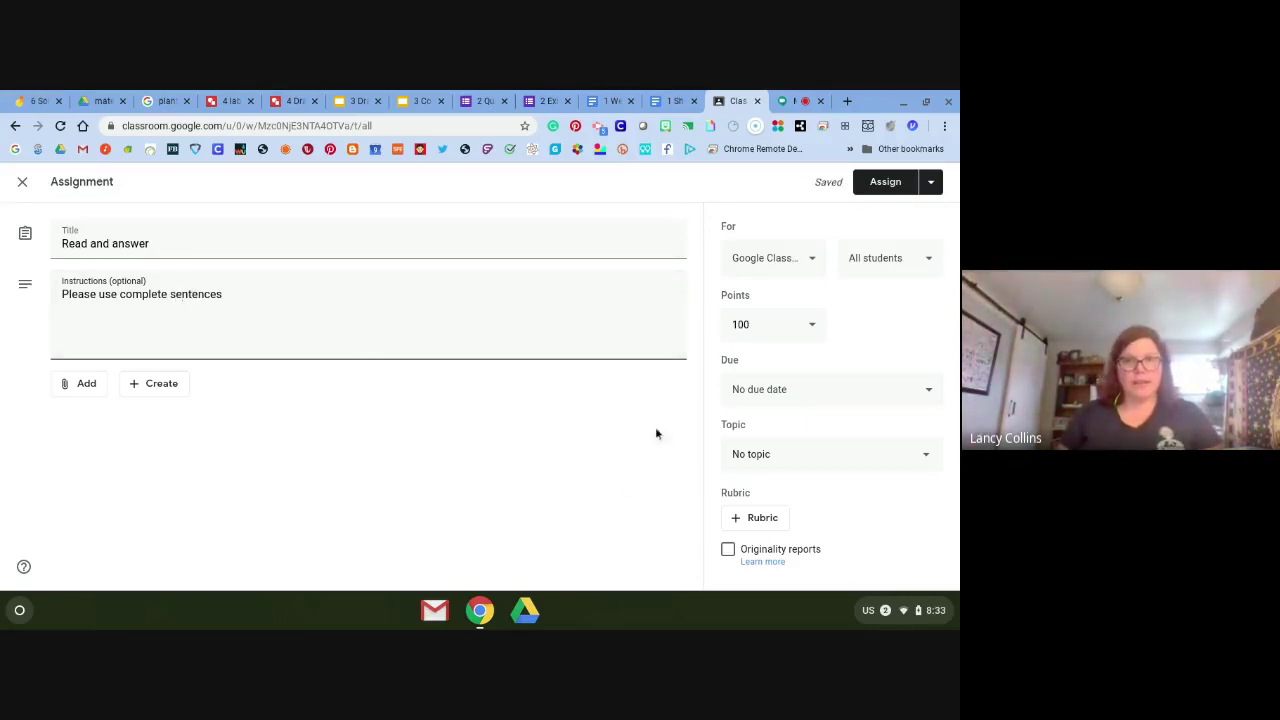
# Attach the "1 Shark Reading passage from PDF" document from Google Drive to the assignment.
pyautogui.click(83, 390)
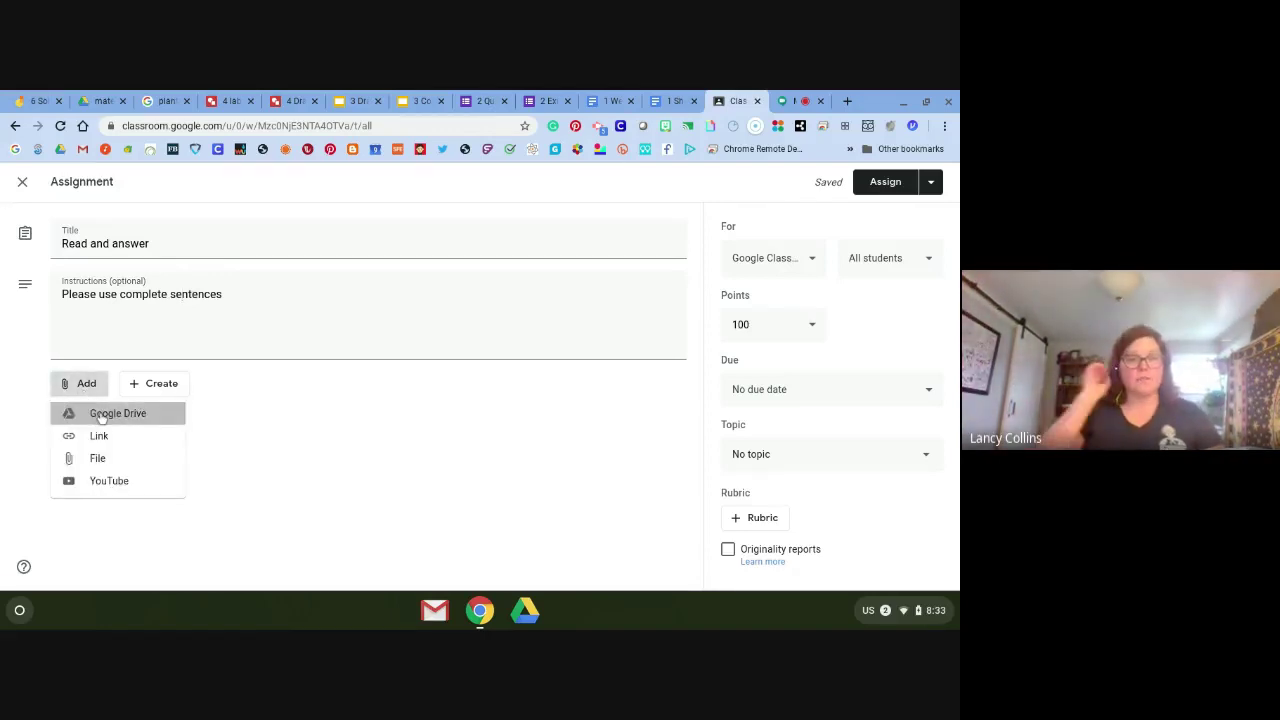
pyautogui.click(101, 416)
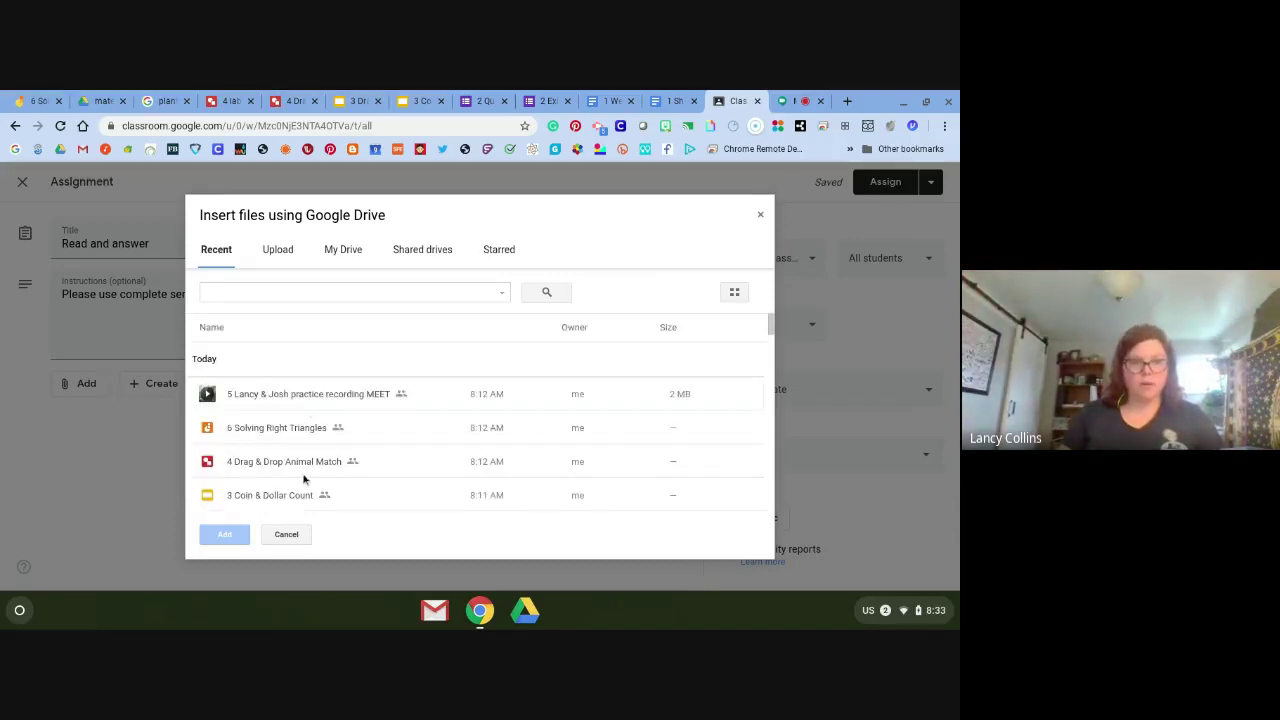
pyautogui.scroll(-3, 303, 480)
pyautogui.click(296, 436)
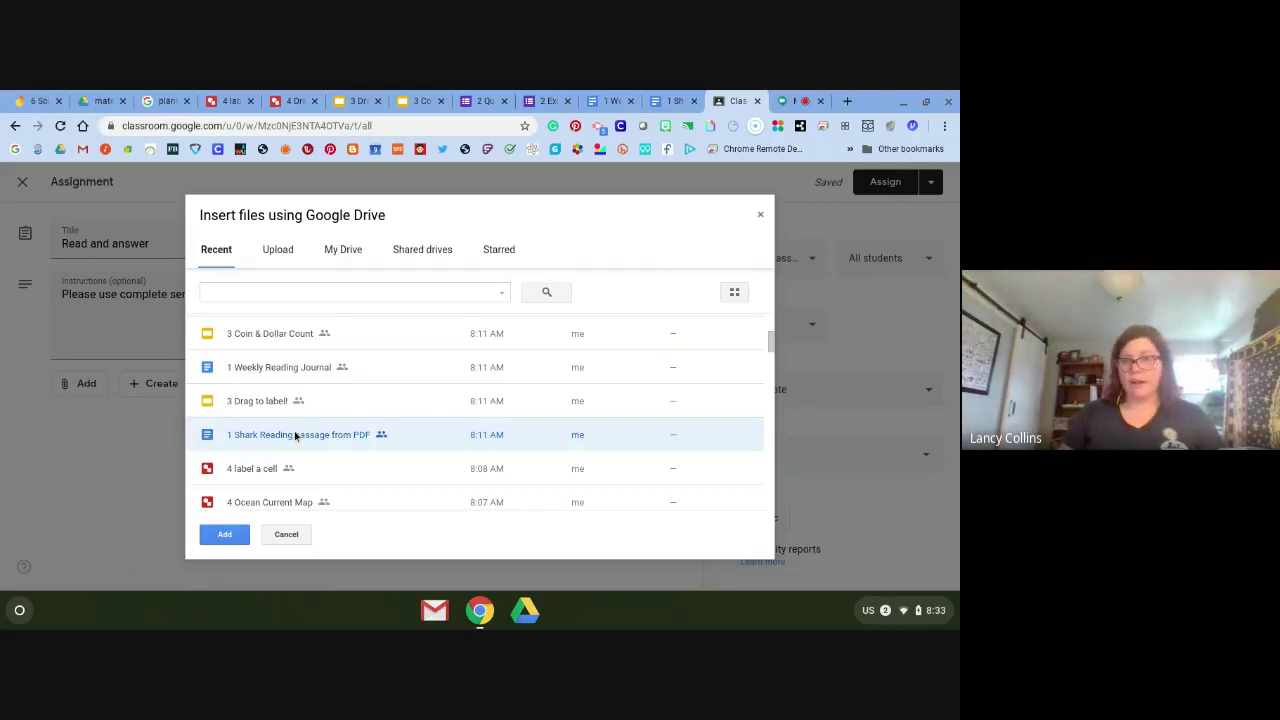
pyautogui.click(222, 536)
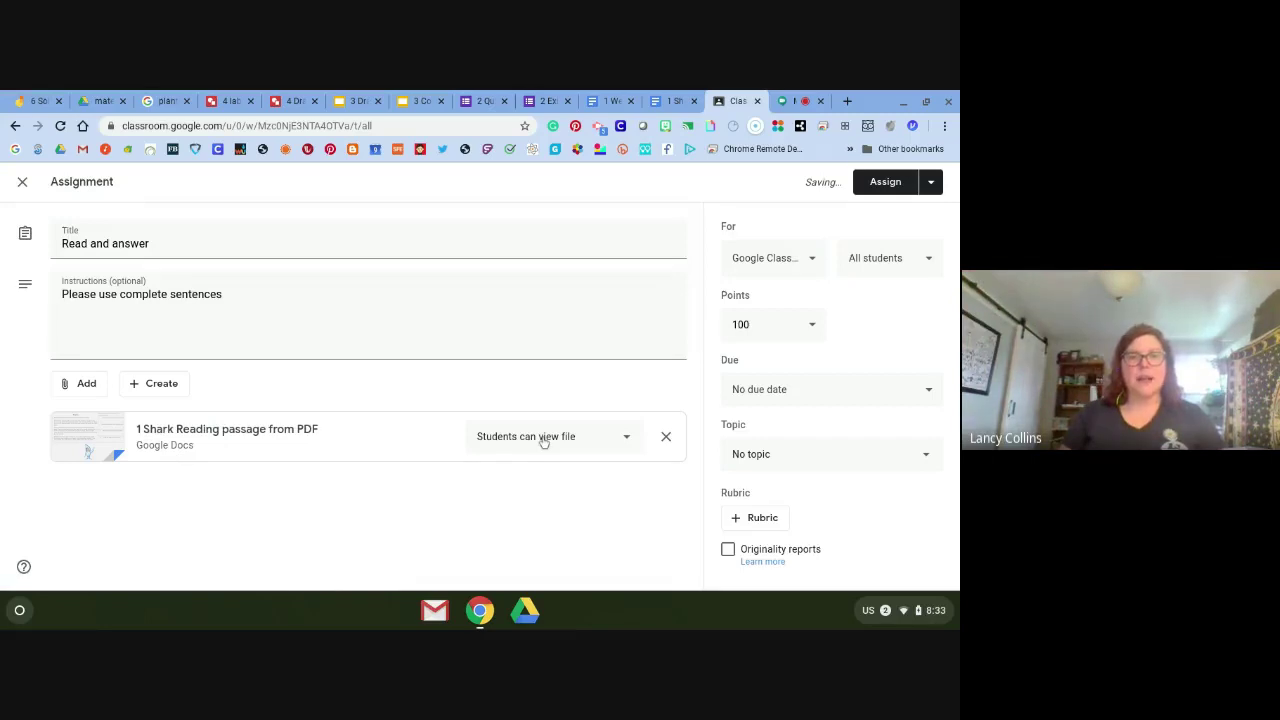
# Look at the shark document's copy command, and set the attachment to "Make a copy for each student".
pyautogui.click(628, 438)
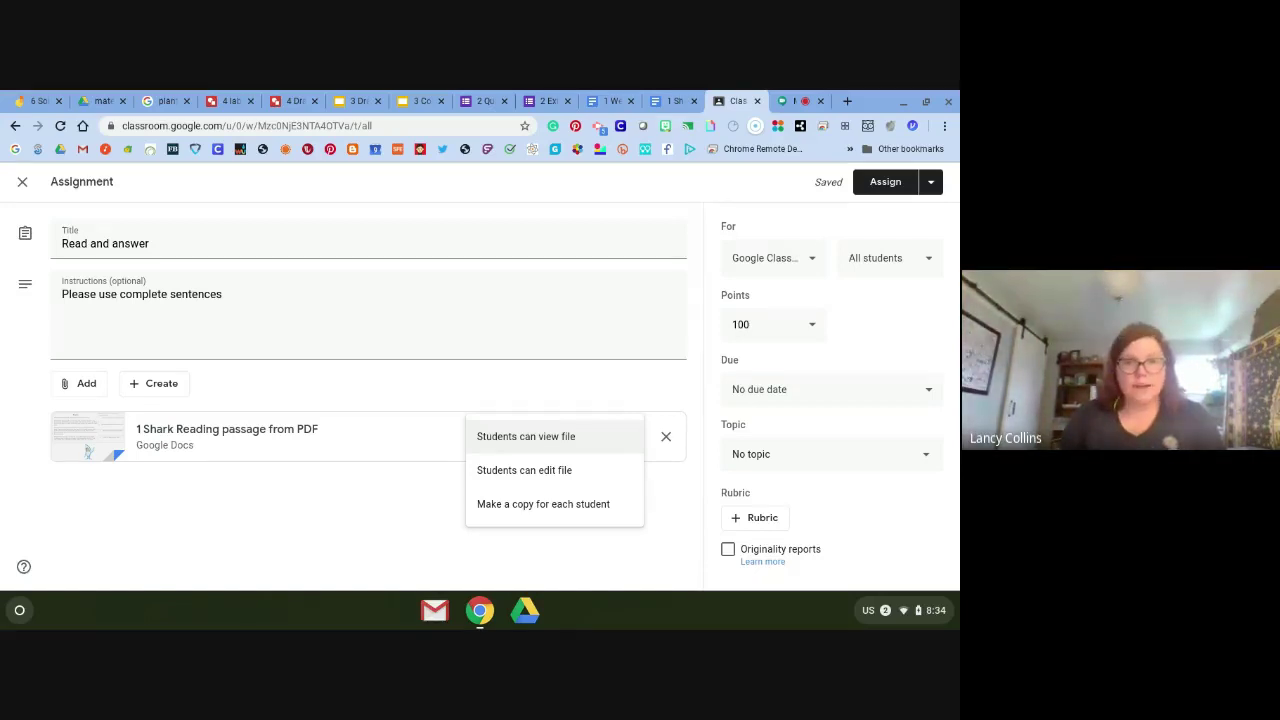
pyautogui.click(682, 100)
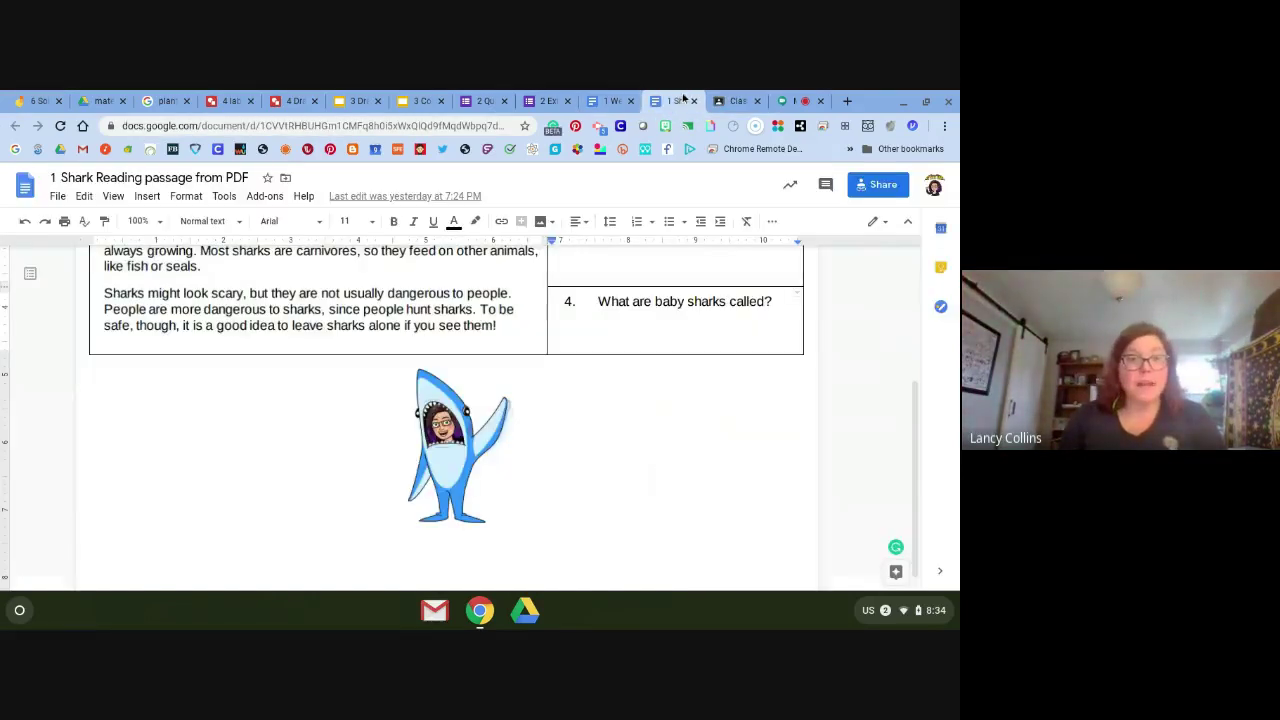
pyautogui.click(58, 197)
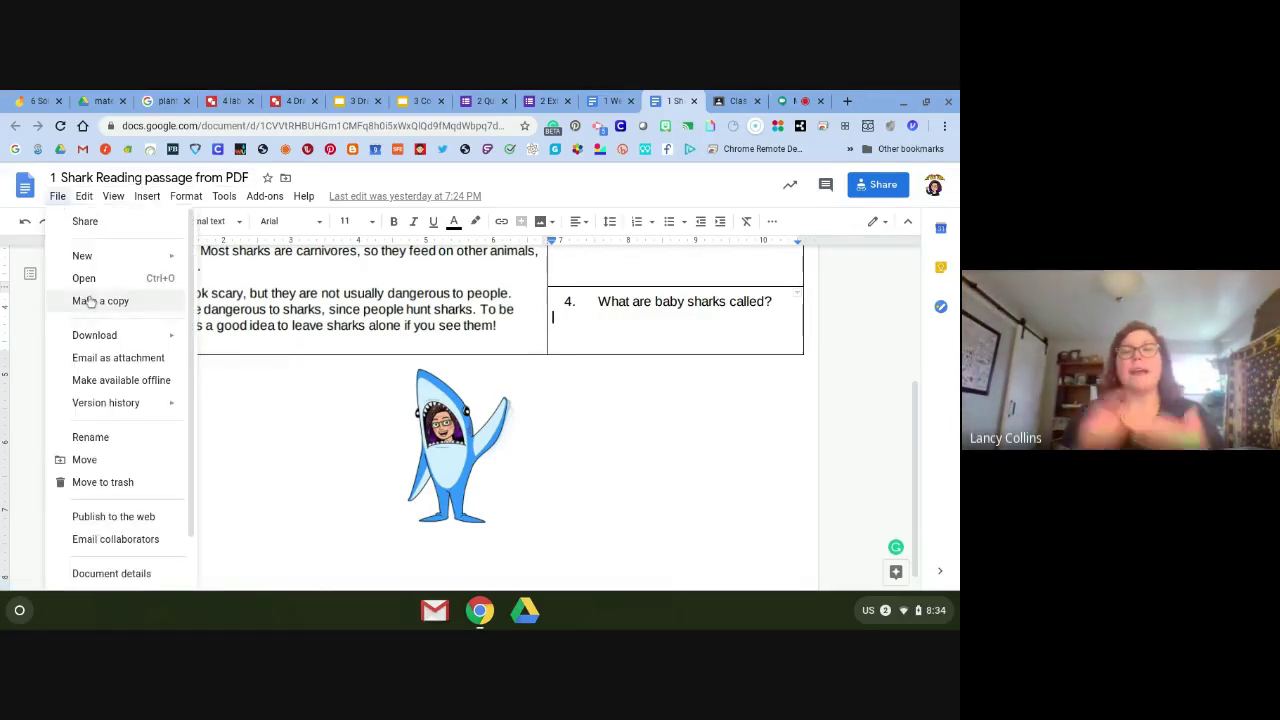
pyautogui.click(745, 98)
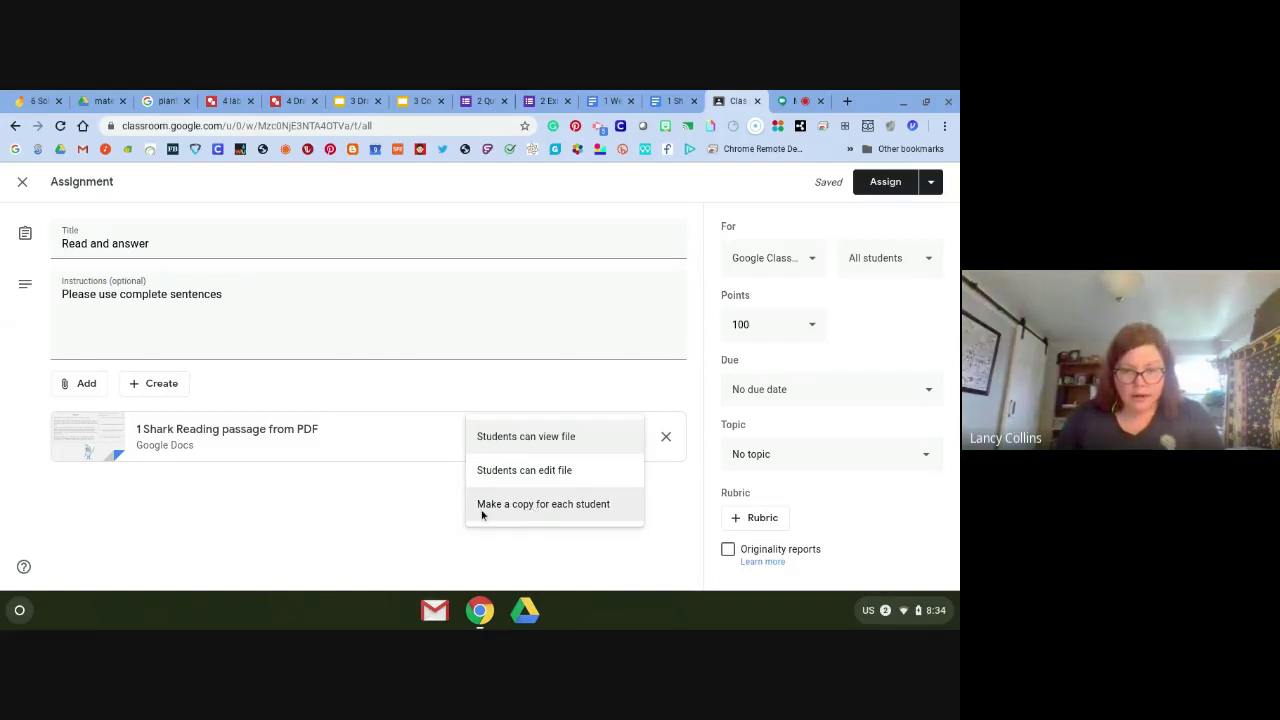
pyautogui.click(560, 515)
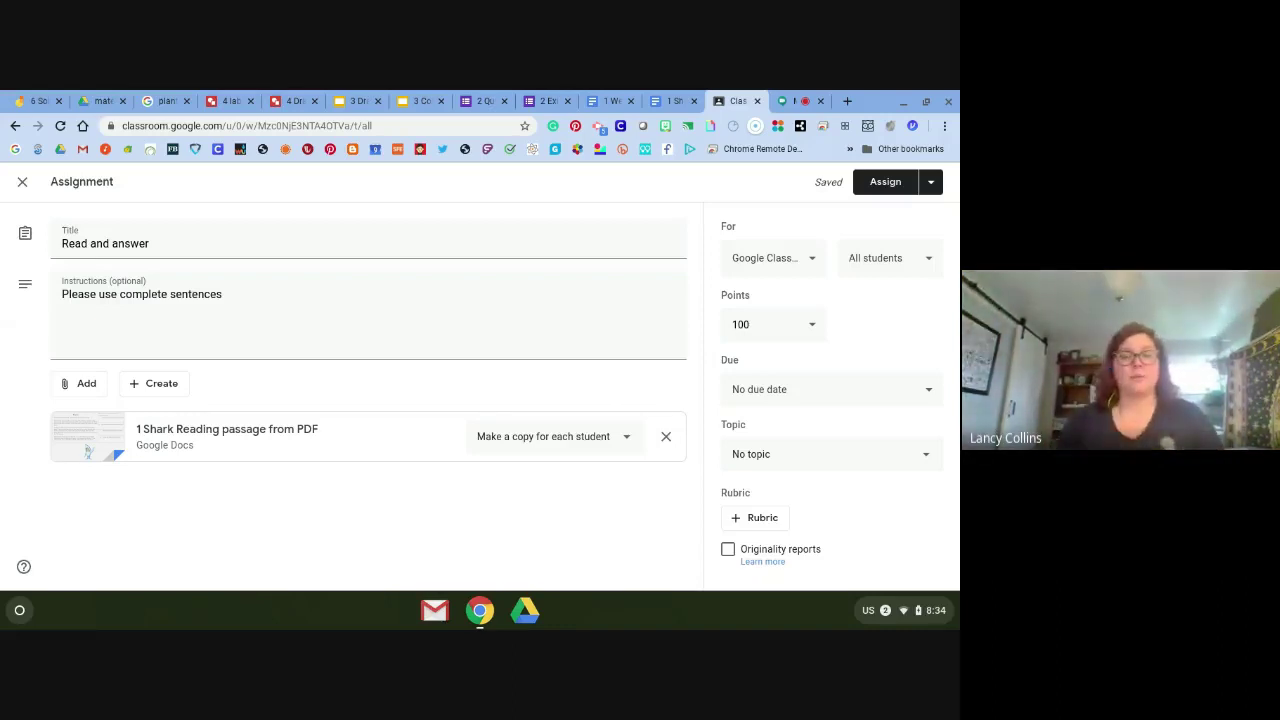
# Set the student access for the attached shark reading document to "Students can edit file".
pyautogui.click(555, 440)
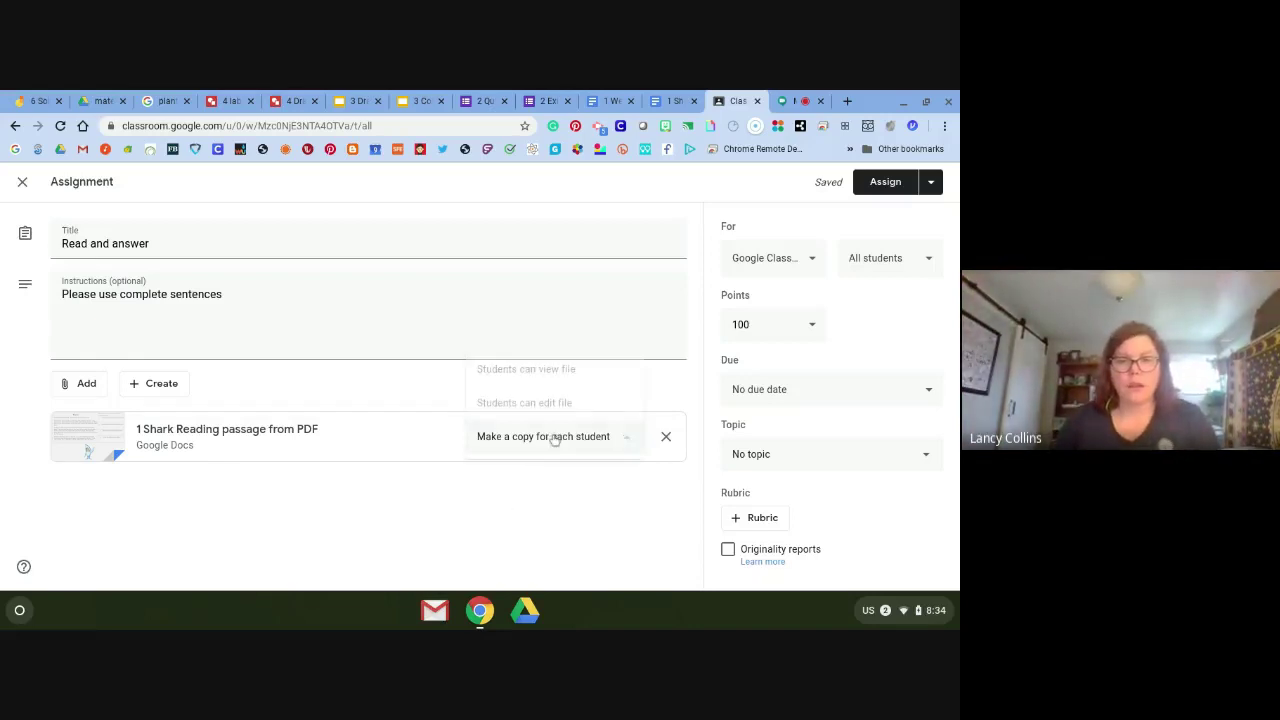
pyautogui.click(543, 404)
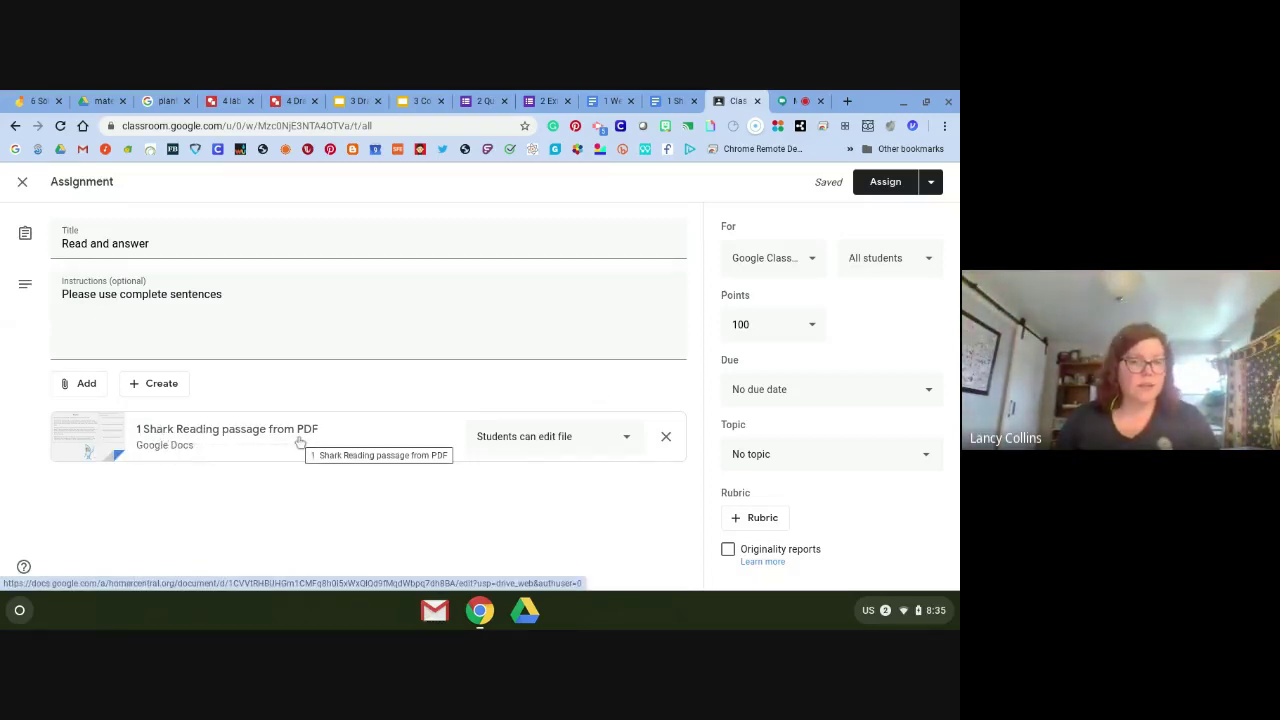
# Assign the work only to the first listed student and set the shark attachment to "Make a copy for each student".
pyautogui.click(890, 258)
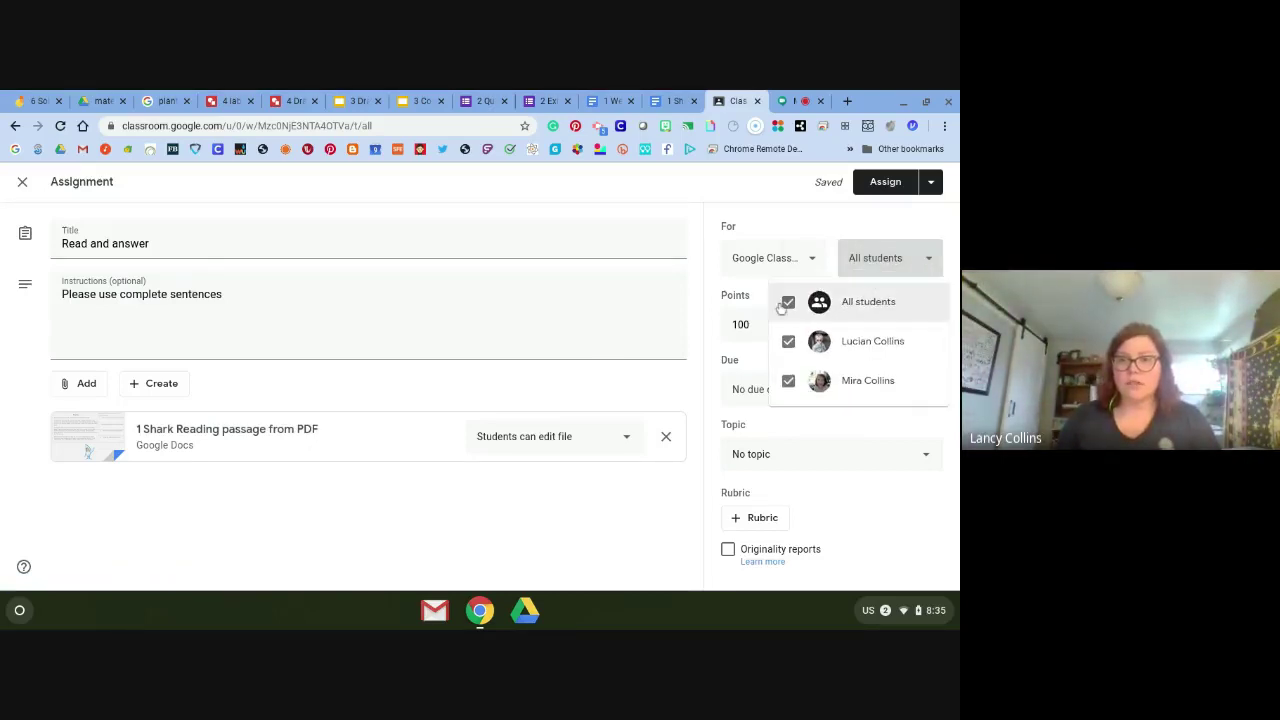
pyautogui.click(788, 302)
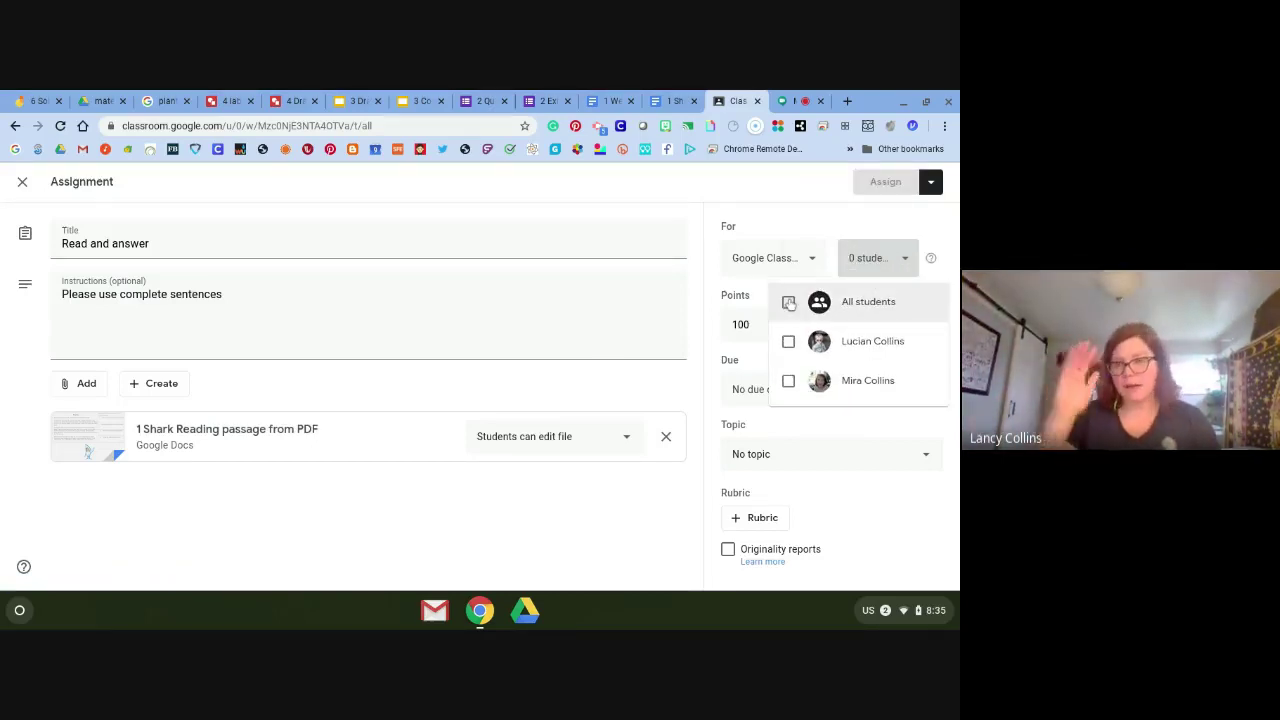
pyautogui.click(790, 343)
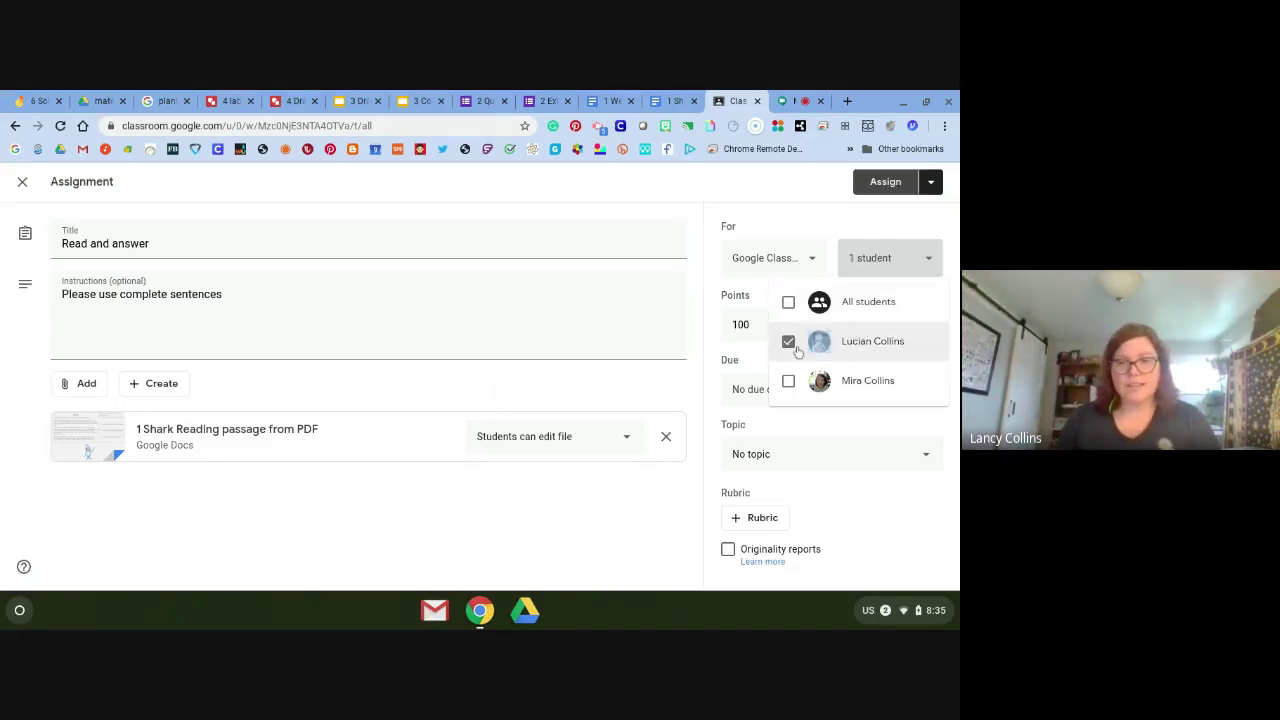
pyautogui.click(548, 545)
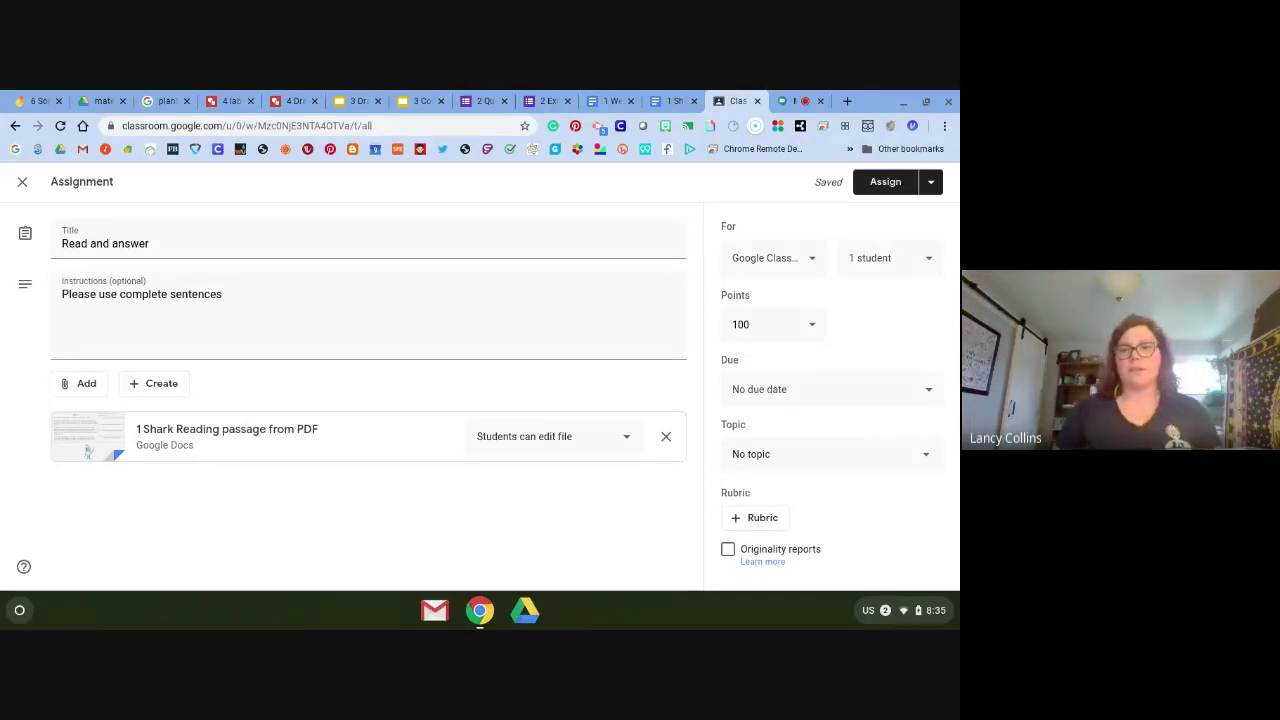
pyautogui.click(602, 437)
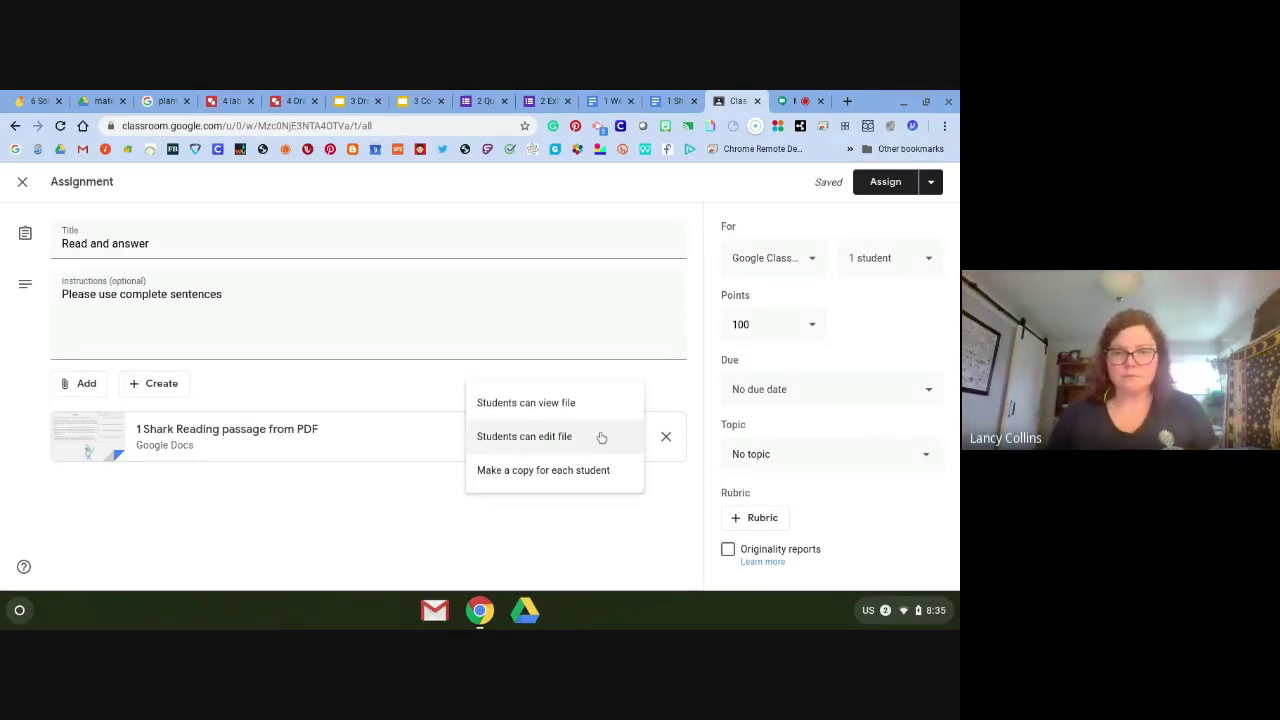
pyautogui.click(551, 466)
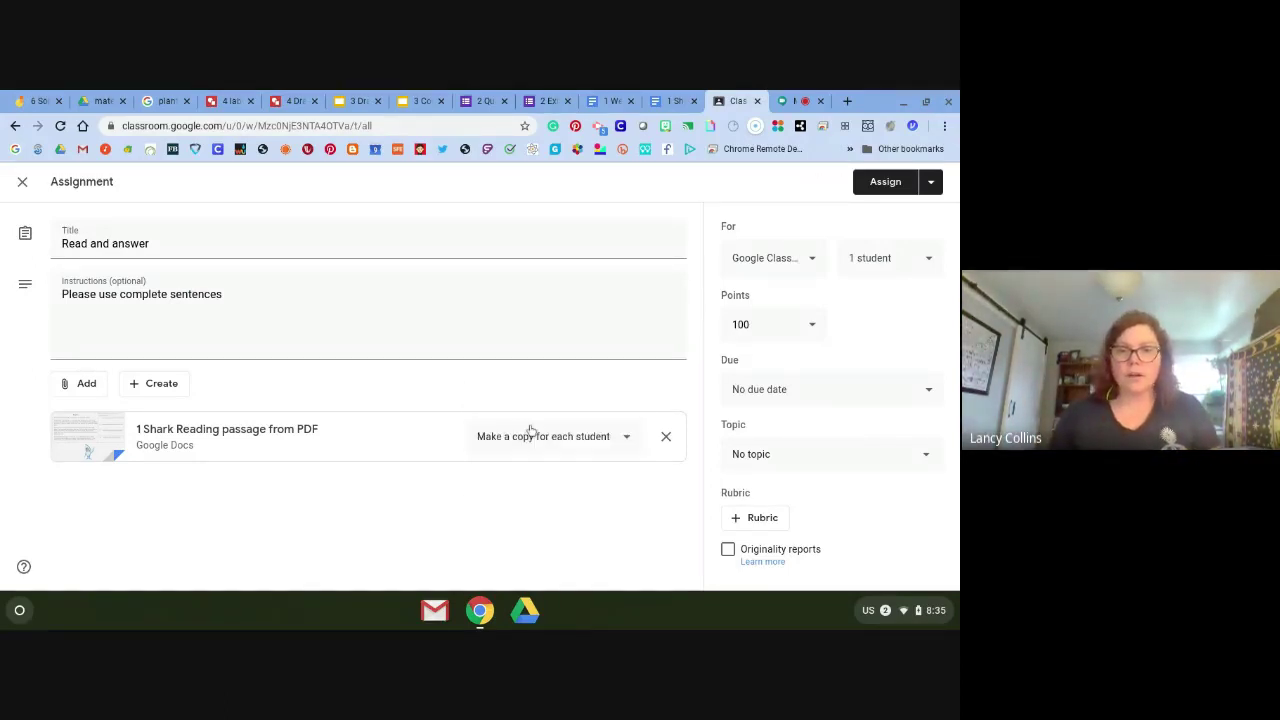
# Try the Ungraded option for the assignment, and set its points to 3.
pyautogui.click(815, 327)
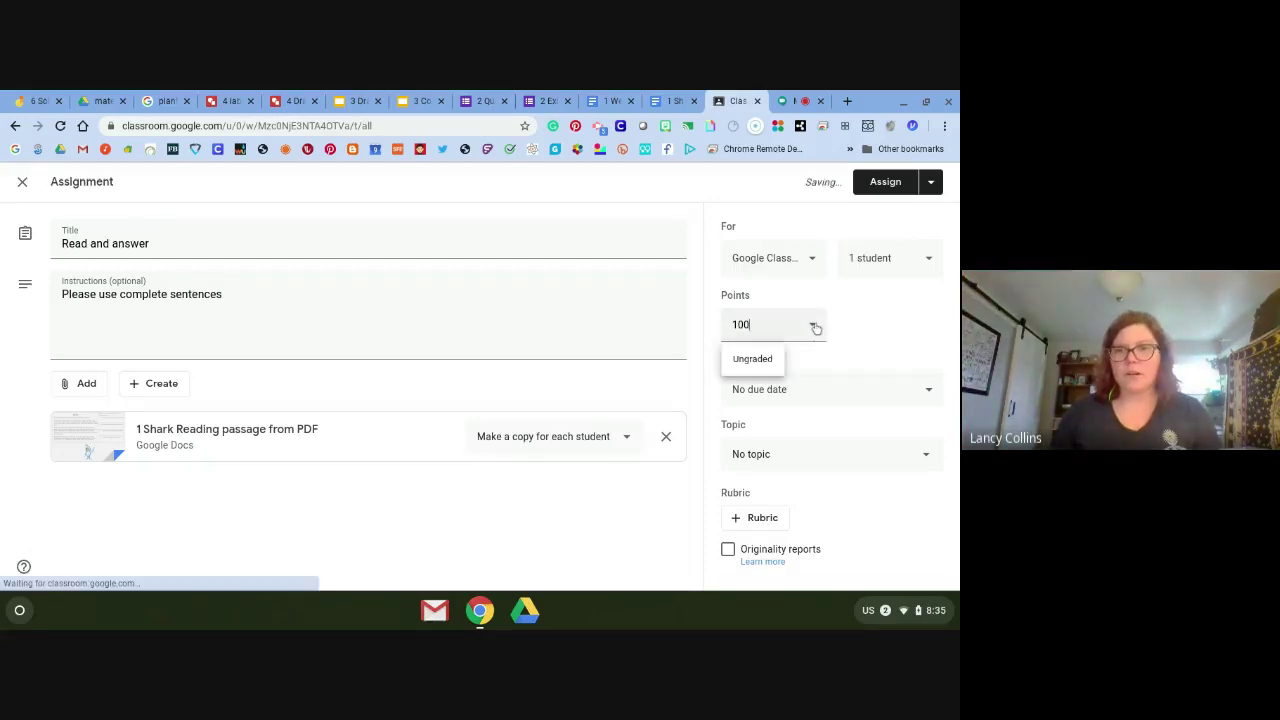
pyautogui.click(753, 358)
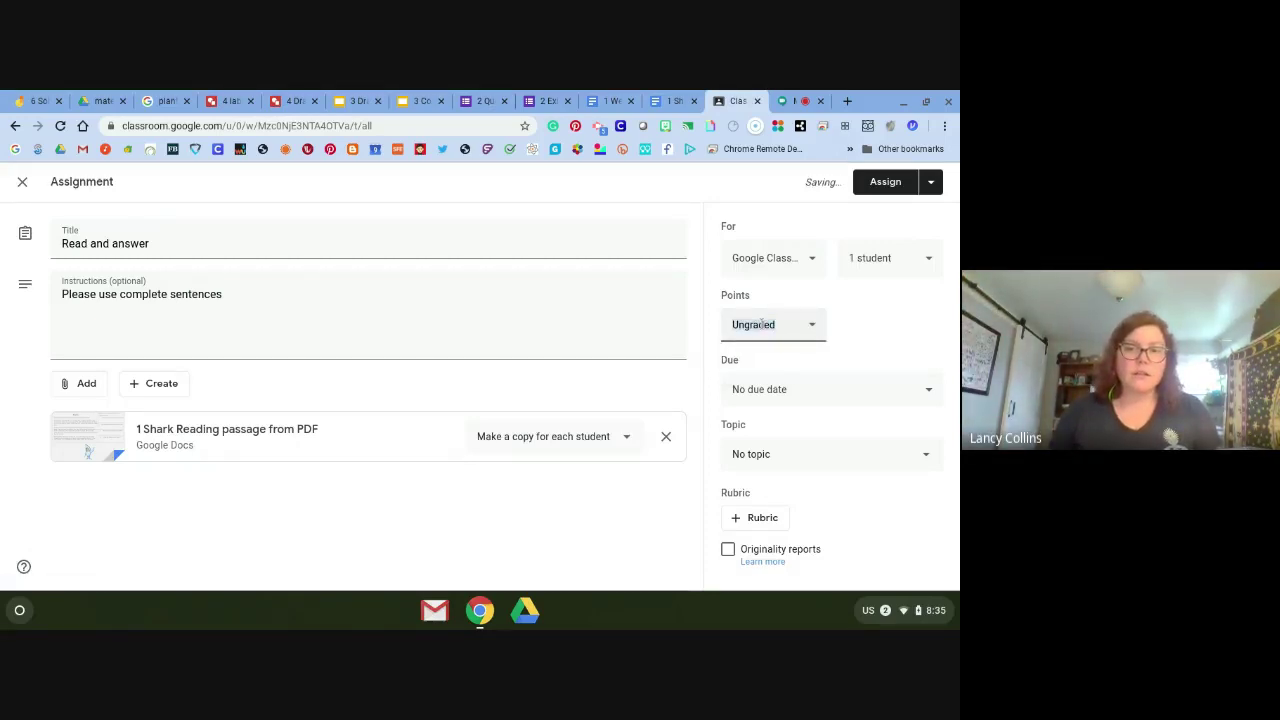
pyautogui.write('3')
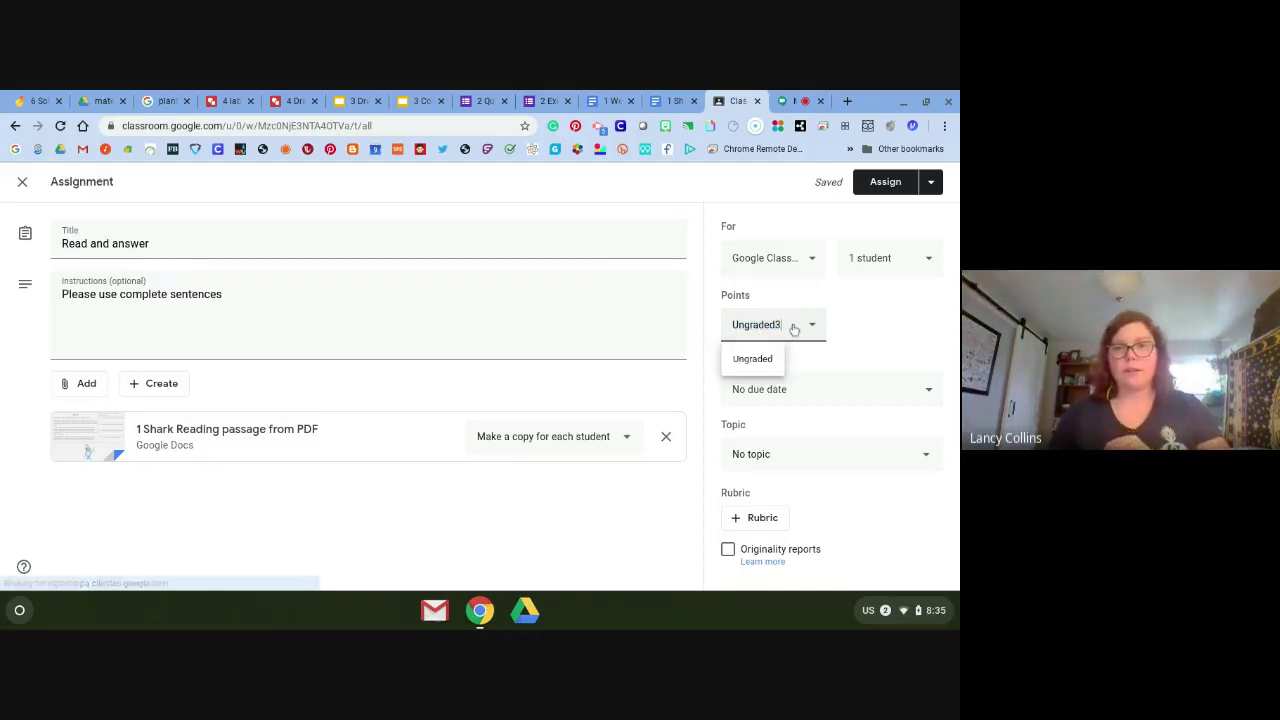
pyautogui.press('BackSpace')
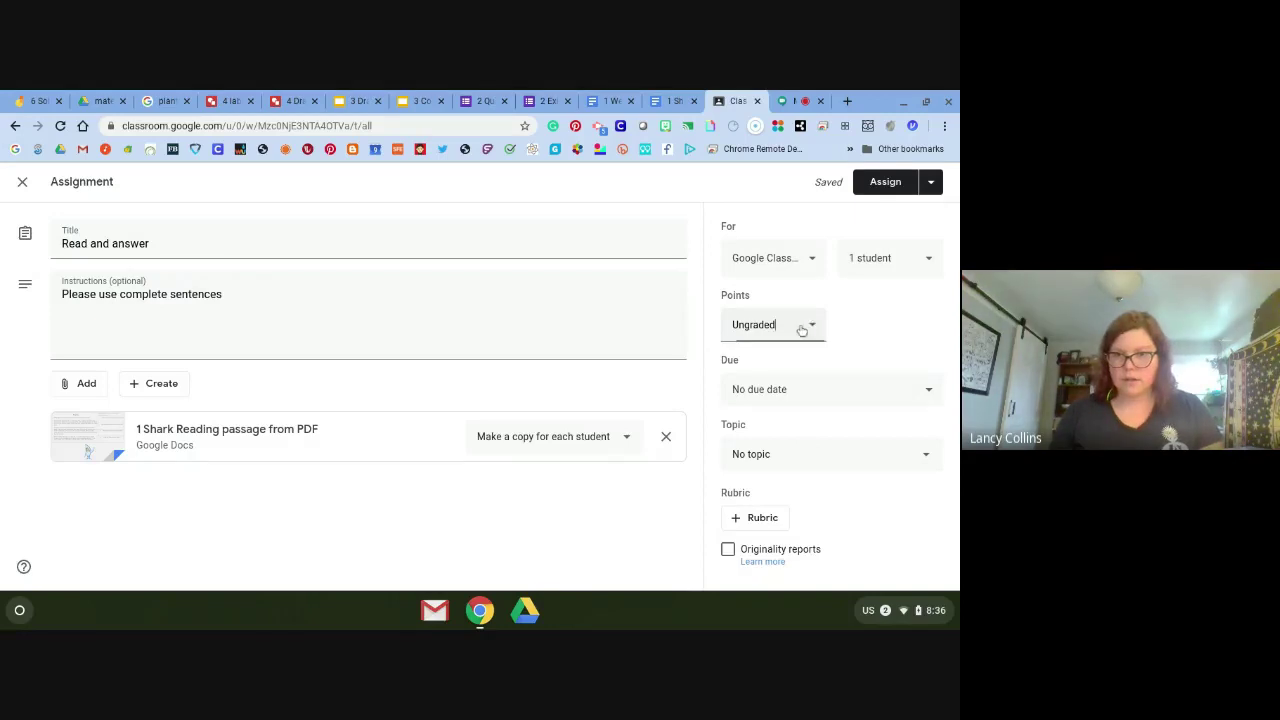
pyautogui.moveTo(771, 327); pyautogui.dragTo(712, 330)
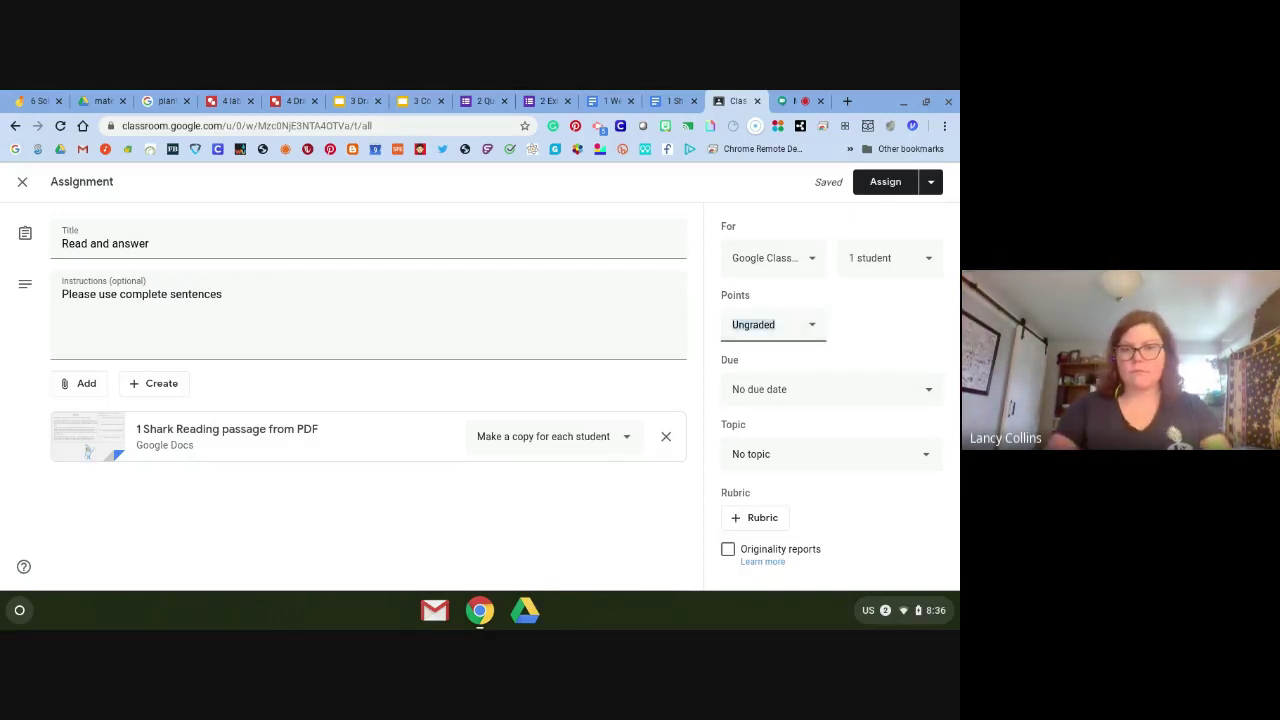
pyautogui.press('BackSpace')
pyautogui.write('3')
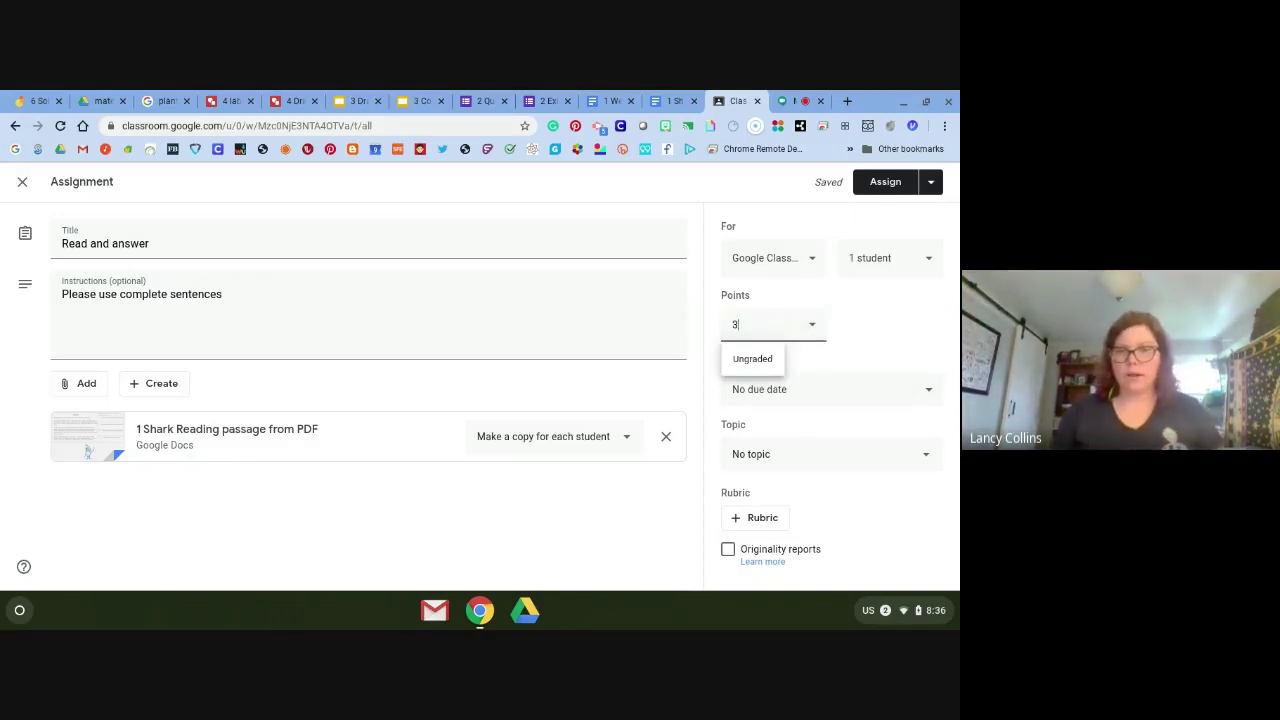
# Set the due date of the Read and answer assignment to April 14, 2020, without a time.
pyautogui.click(848, 391)
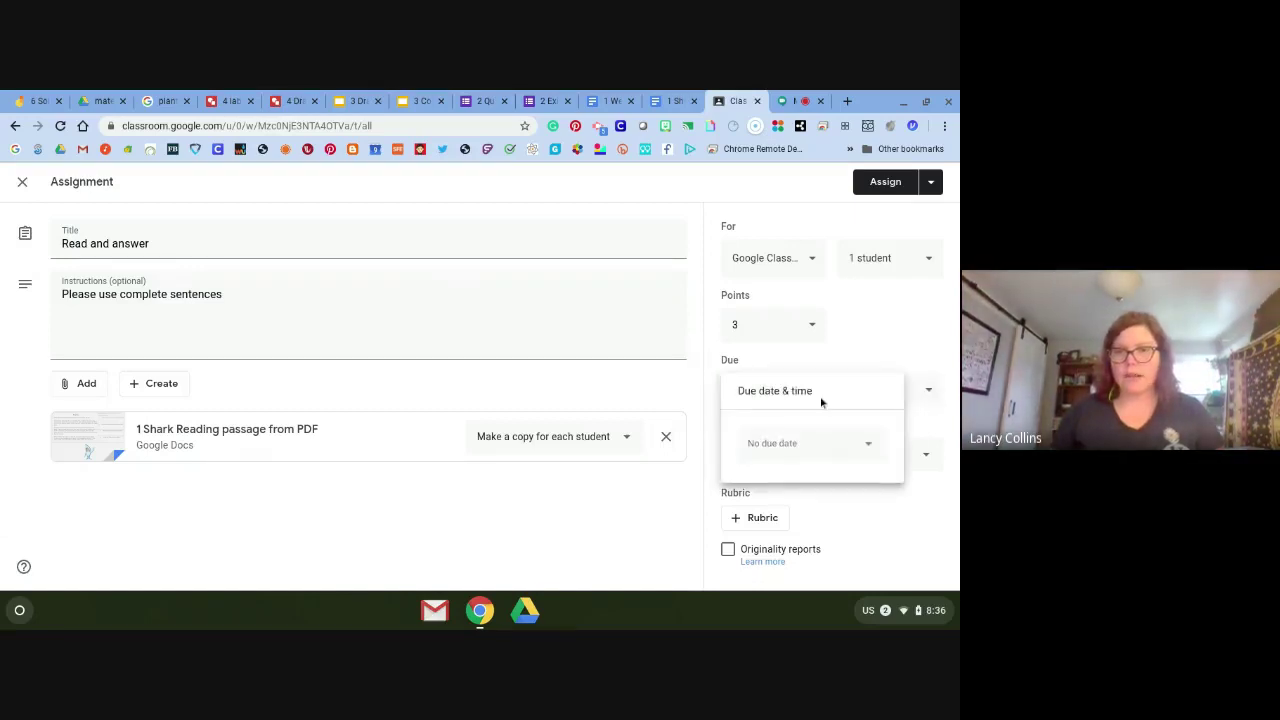
pyautogui.click(808, 447)
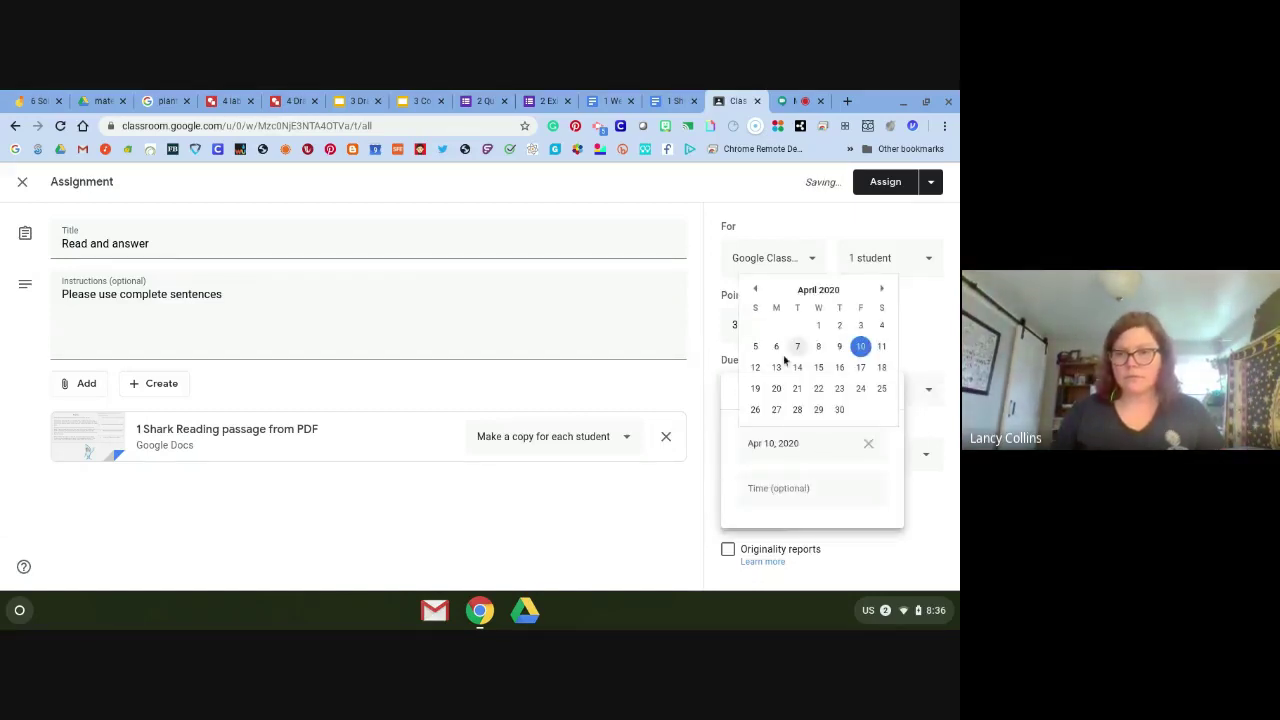
pyautogui.click(799, 369)
pyautogui.click(634, 508)
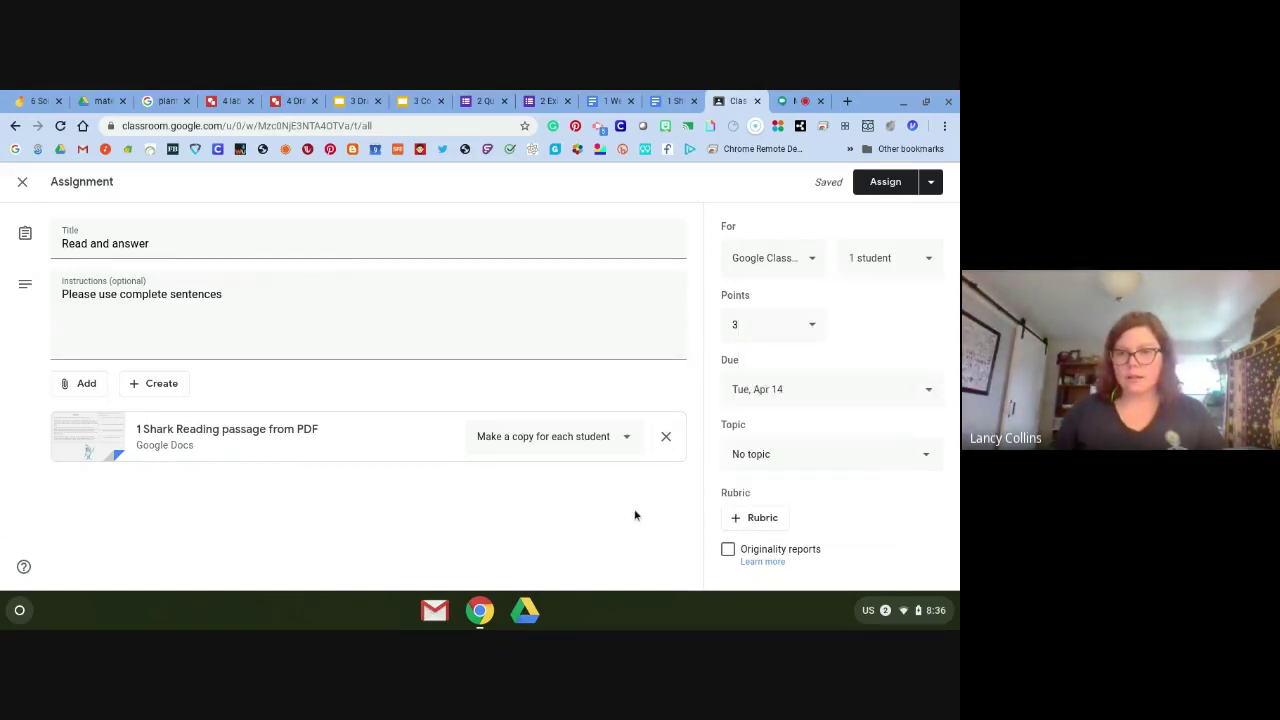
# File the assignment under the "TODAY!" topic and assign it.
pyautogui.click(787, 456)
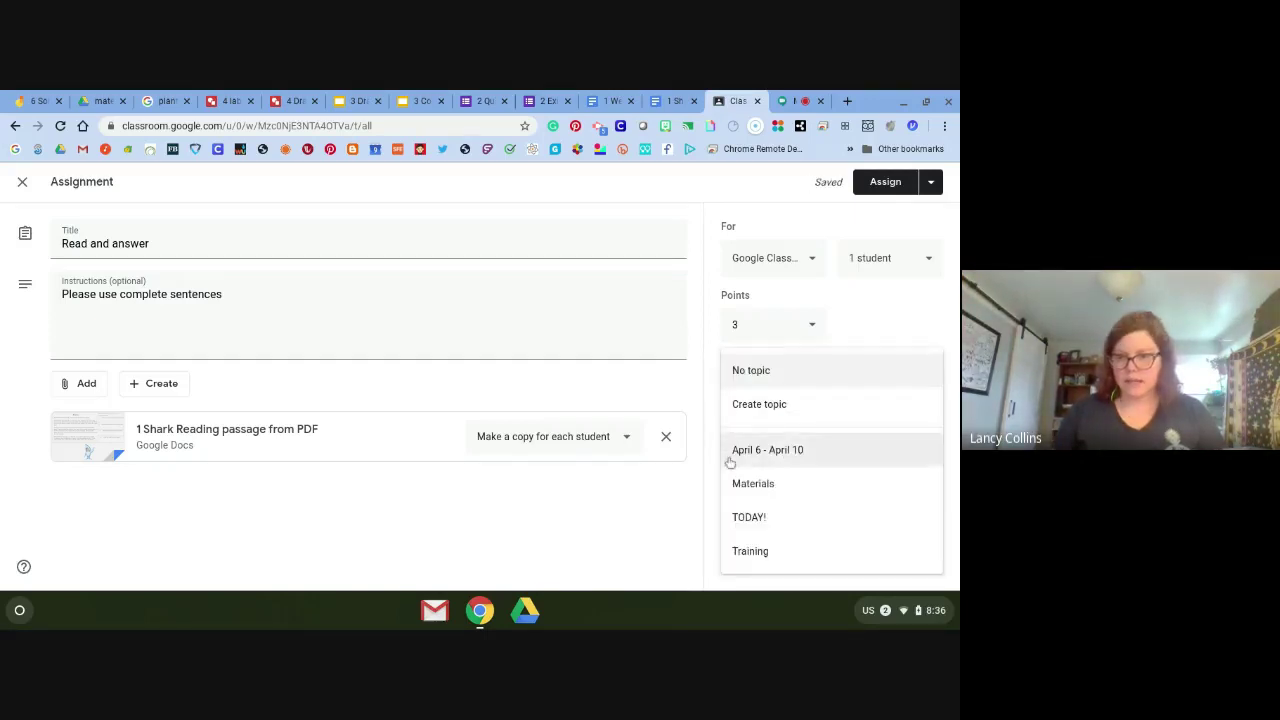
pyautogui.click(767, 515)
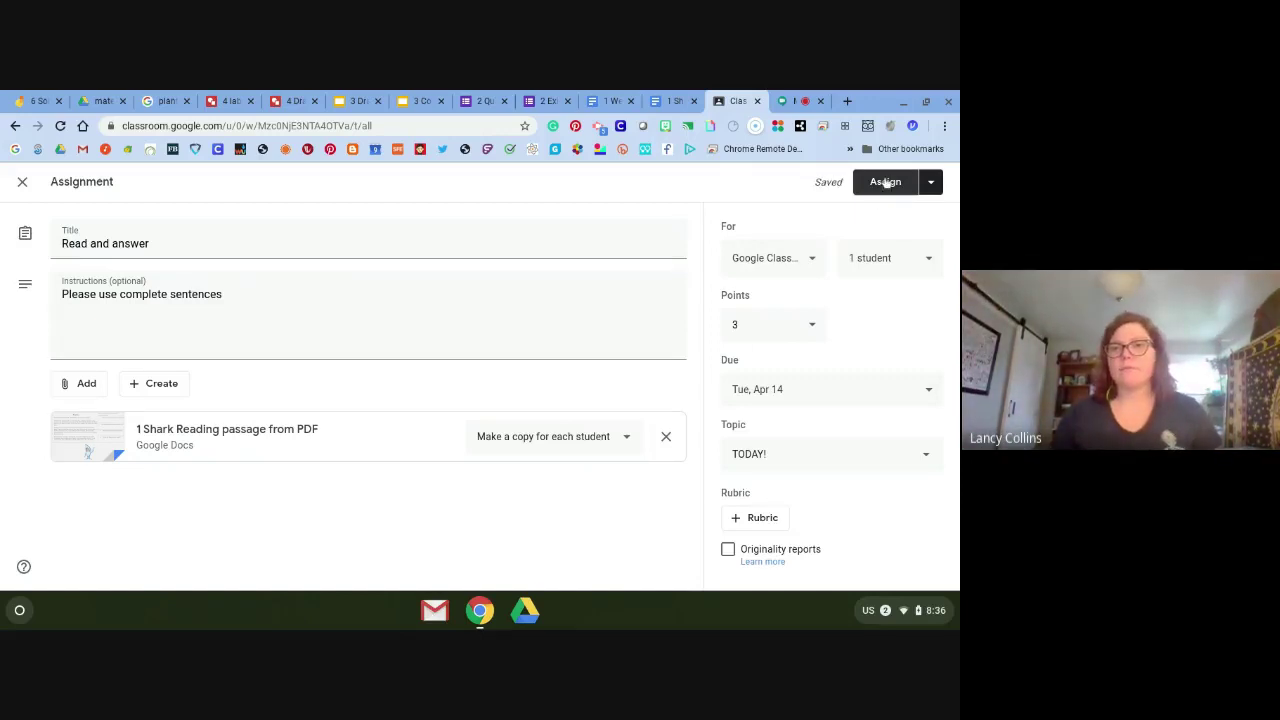
pyautogui.click(885, 182)
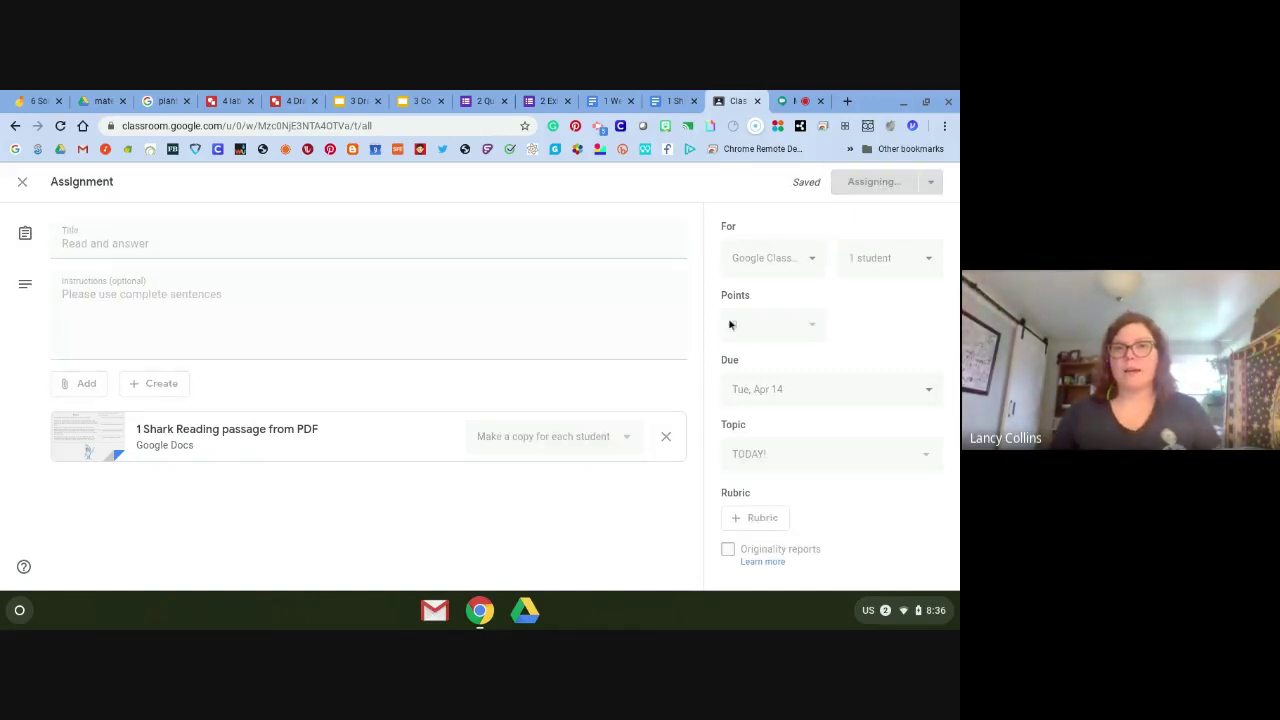
# Switch to the Google Meet call to read its chat messages, and return to the Google Classroom classwork.
pyautogui.click(782, 101)
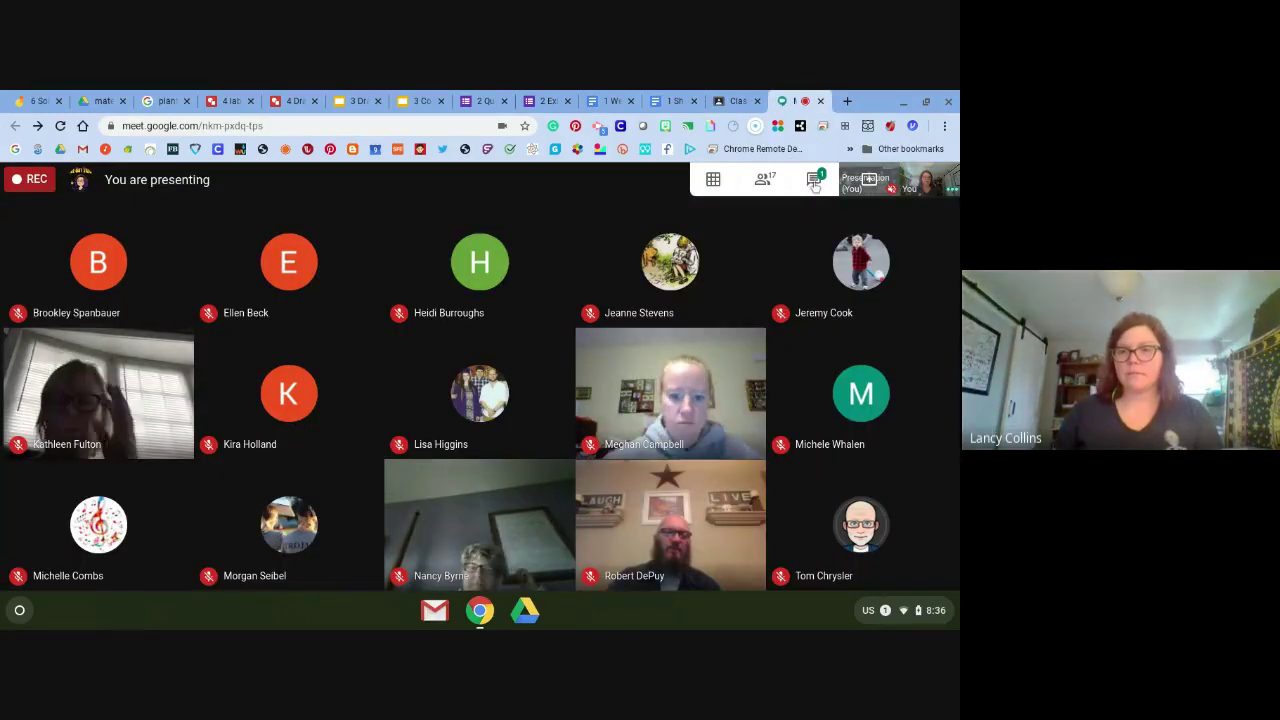
pyautogui.click(815, 182)
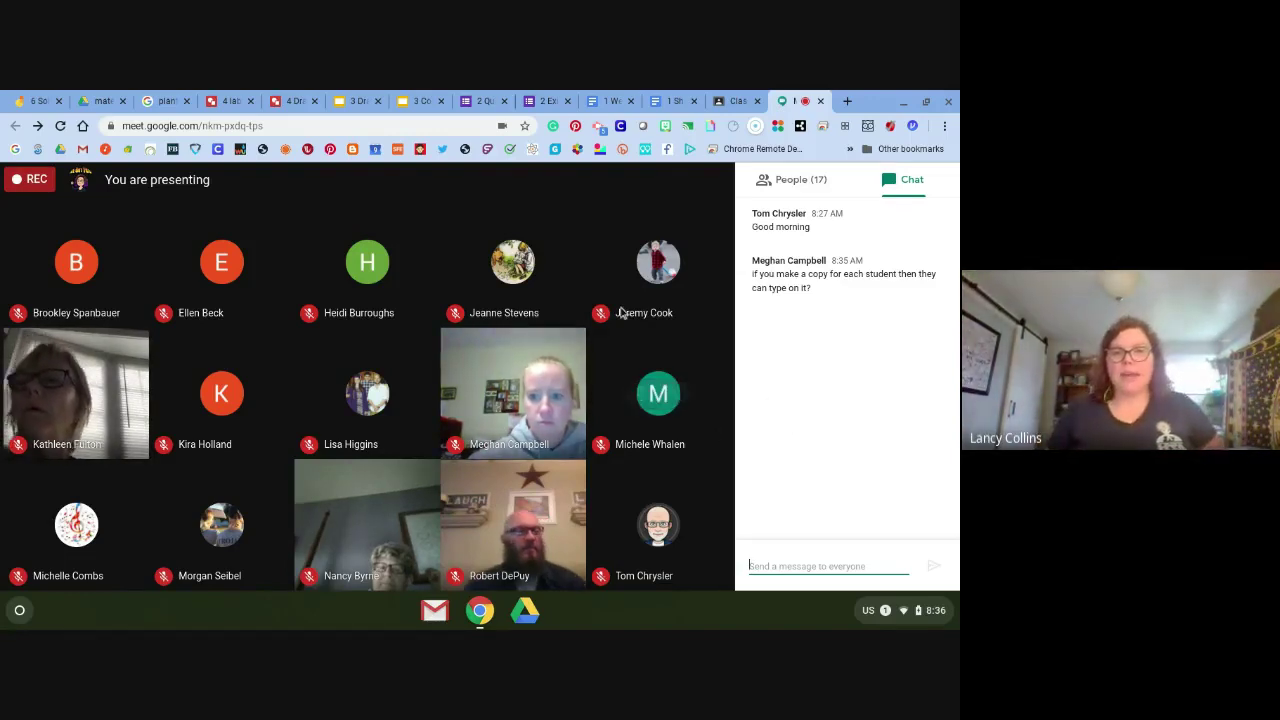
pyautogui.click(728, 101)
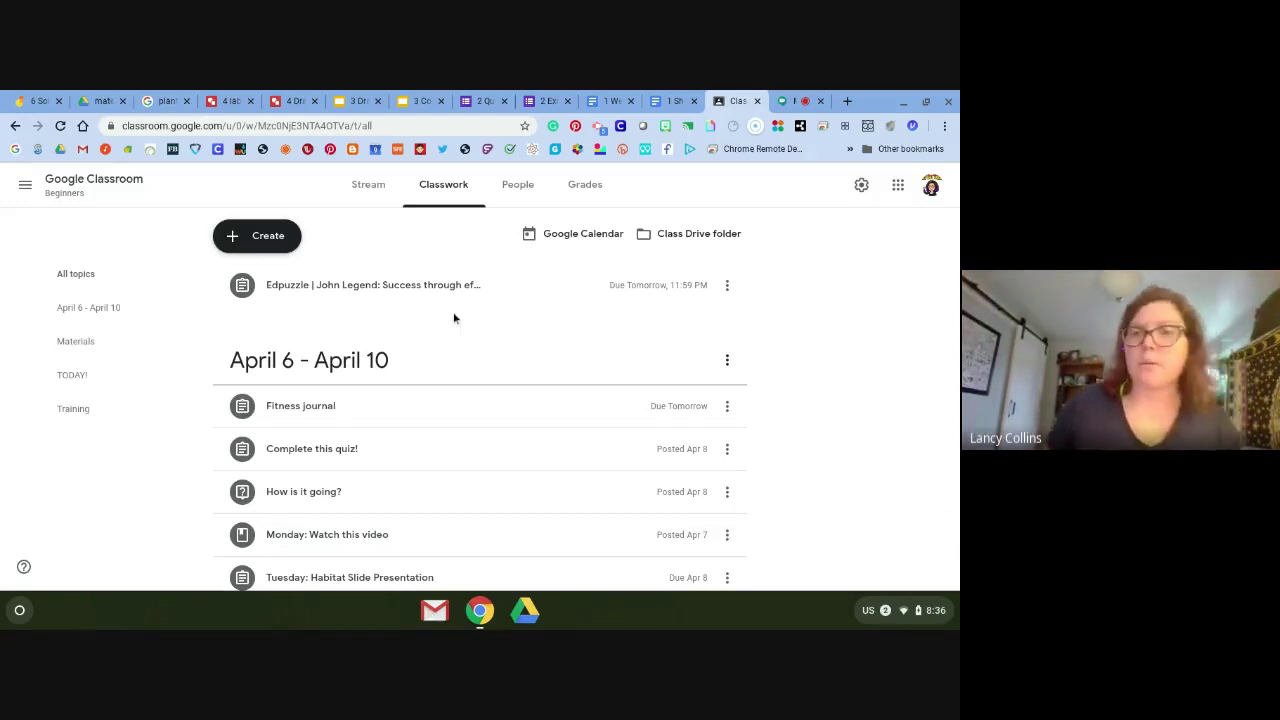
# Create a new assignment titled "Reading Journal", leaving its instructions empty.
pyautogui.click(274, 235)
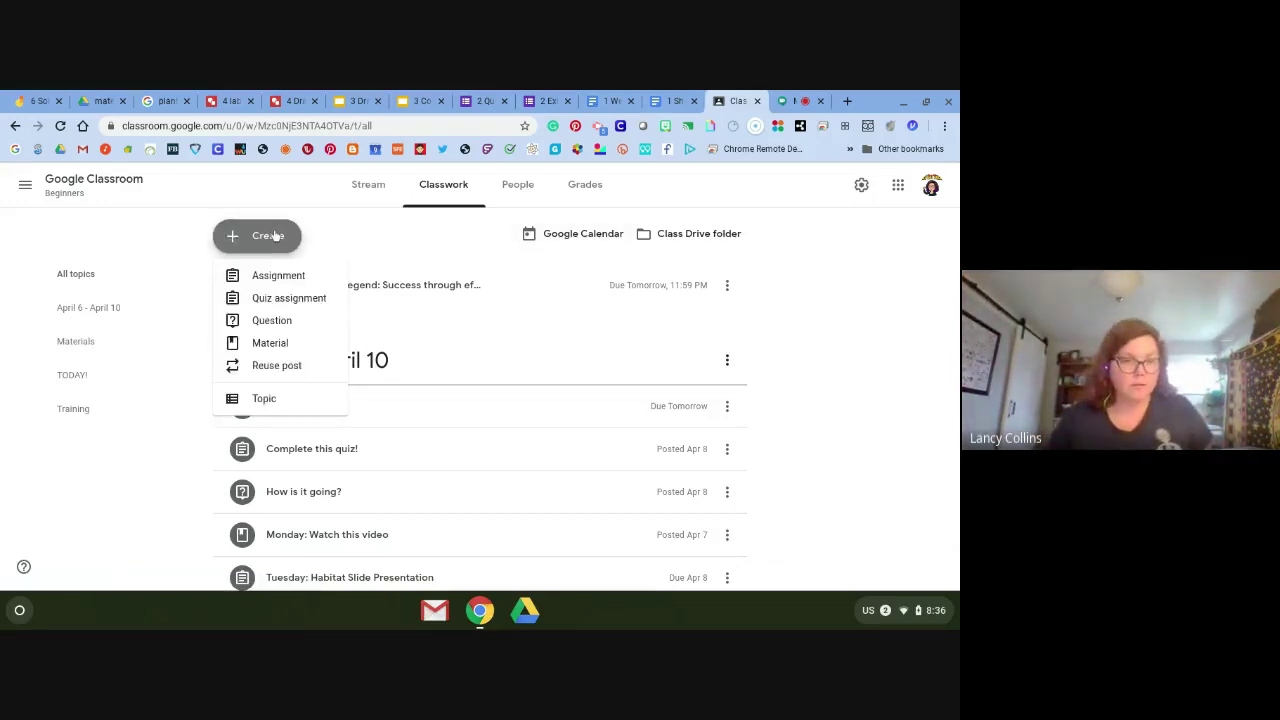
pyautogui.click(289, 277)
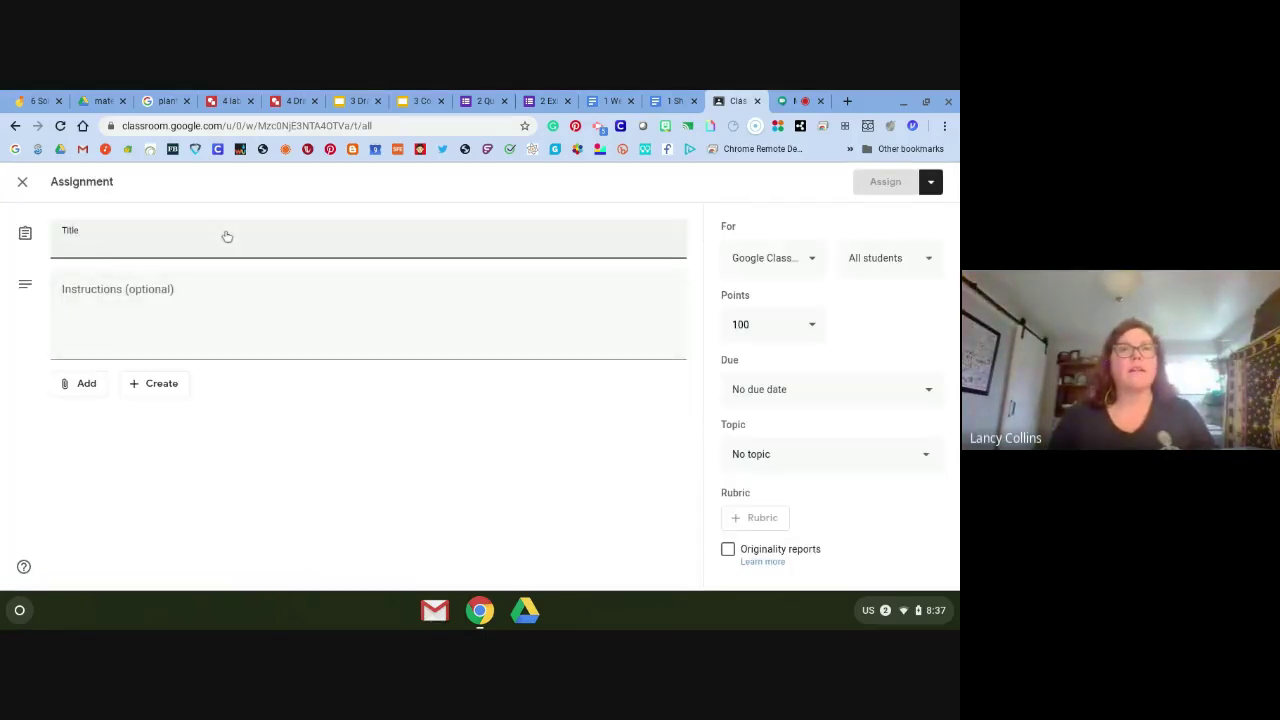
pyautogui.write('REading')
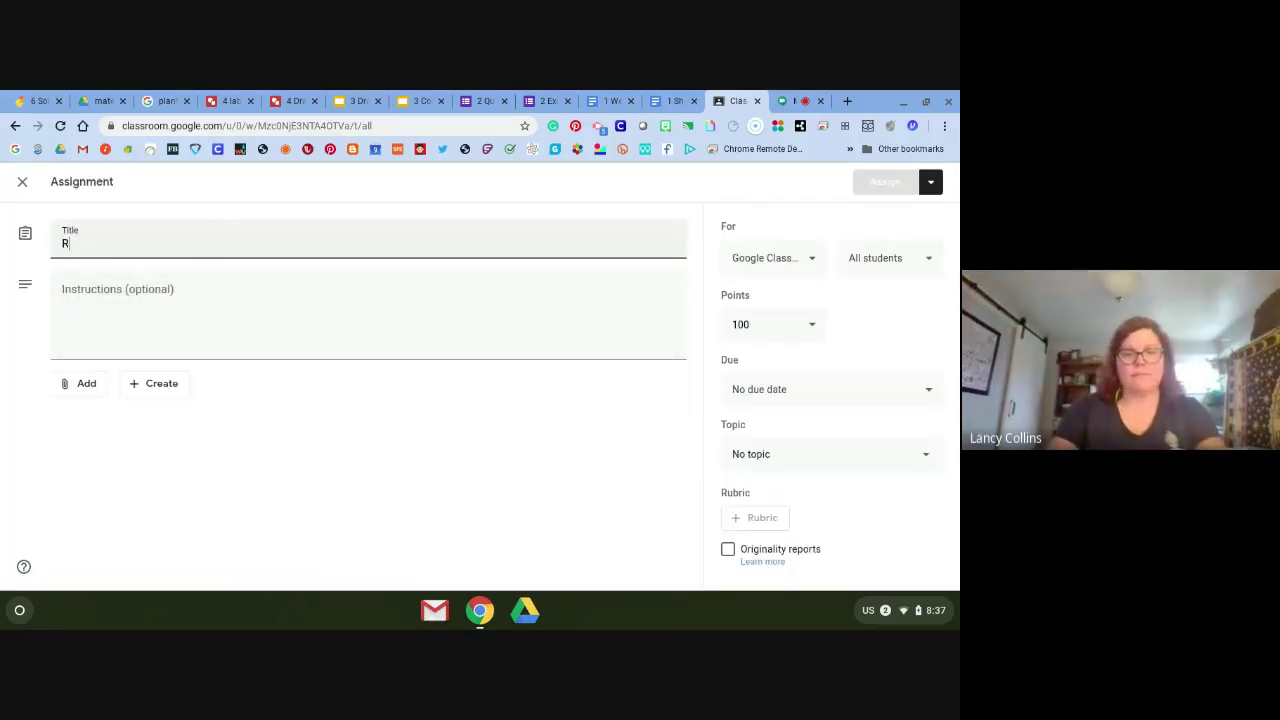
pyautogui.press('BackSpace')
pyautogui.press('BackSpace')
pyautogui.press('BackSpace')
pyautogui.press('BackSpace')
pyautogui.press('BackSpace')
pyautogui.press('BackSpace')
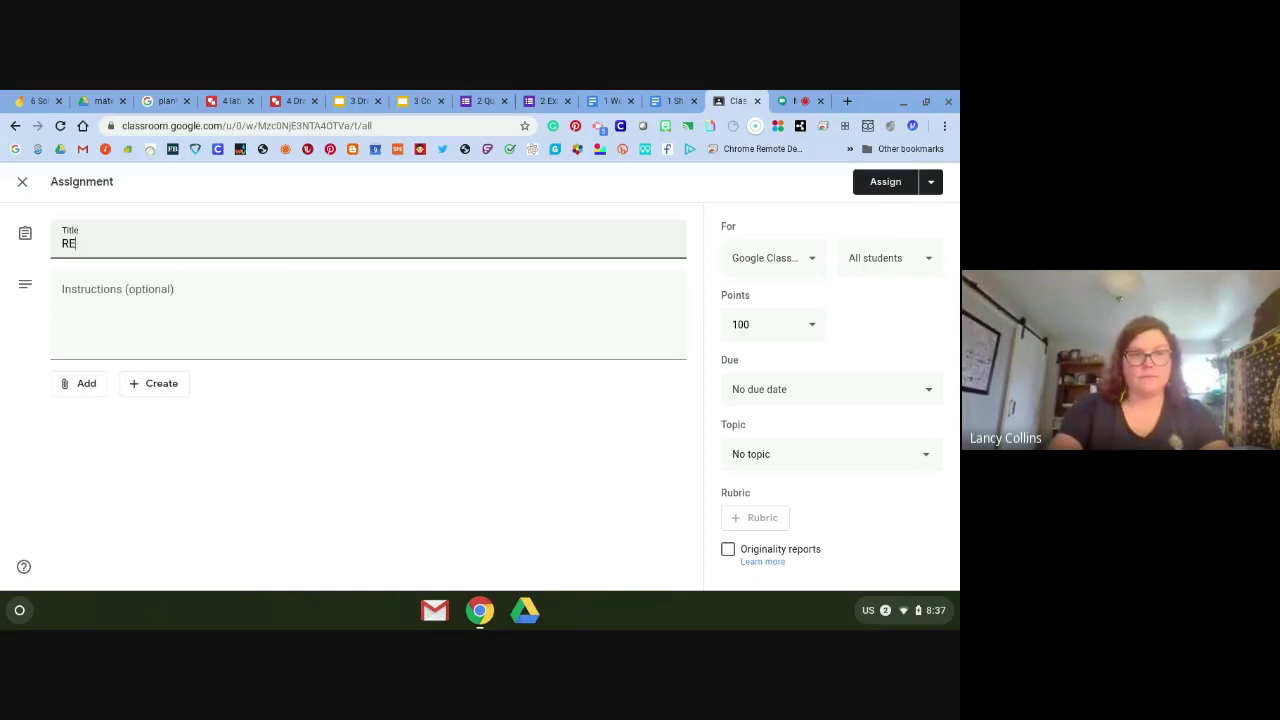
pyautogui.write('eading J')
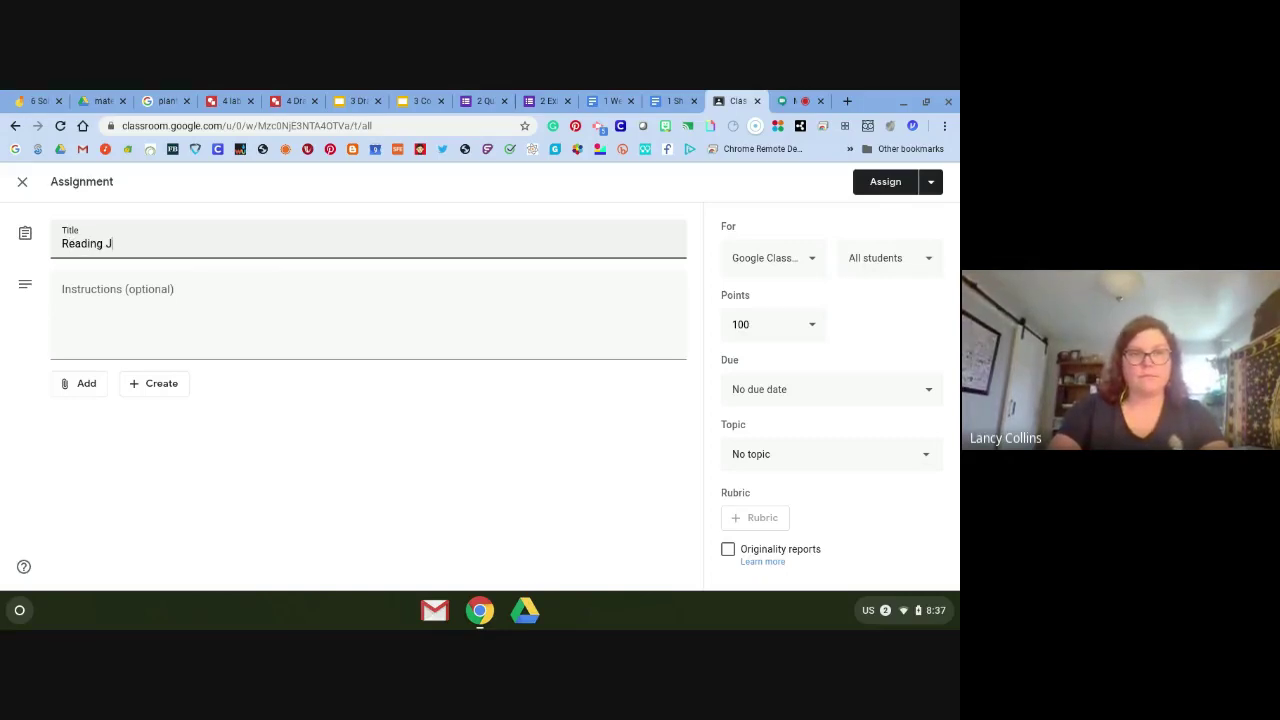
pyautogui.write('ournal')
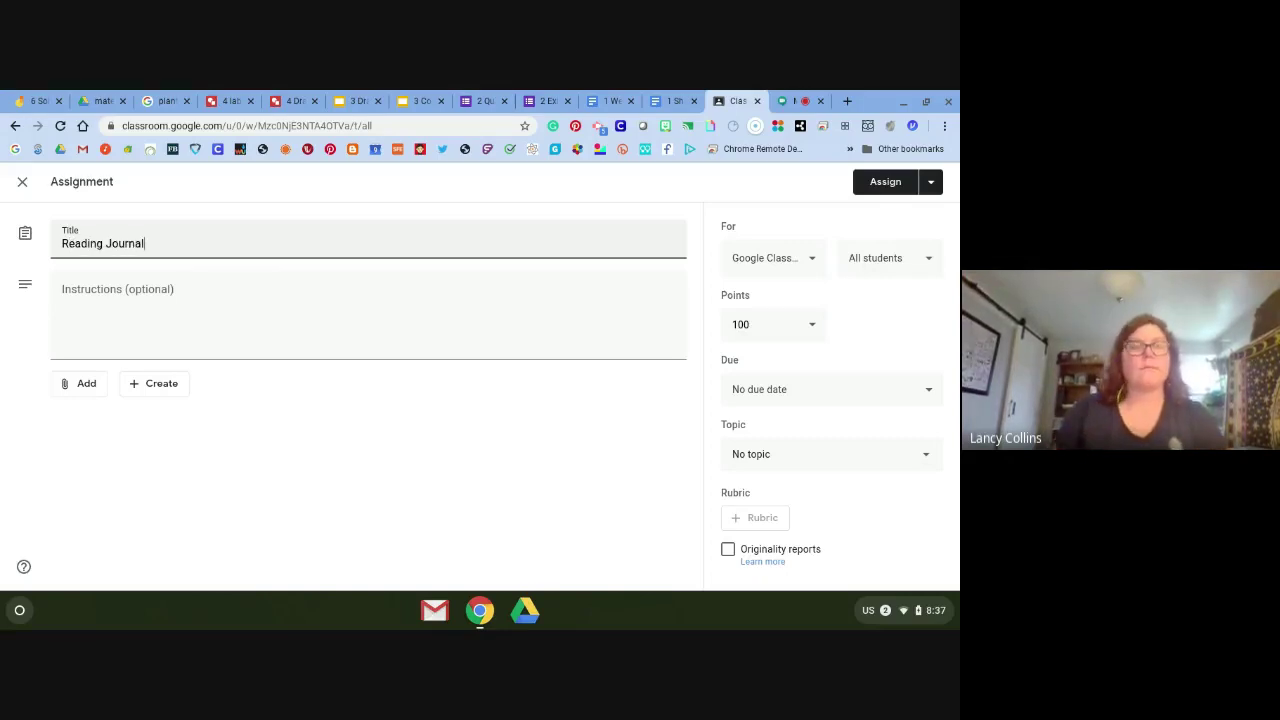
pyautogui.press('Tab')
pyautogui.click(155, 324)
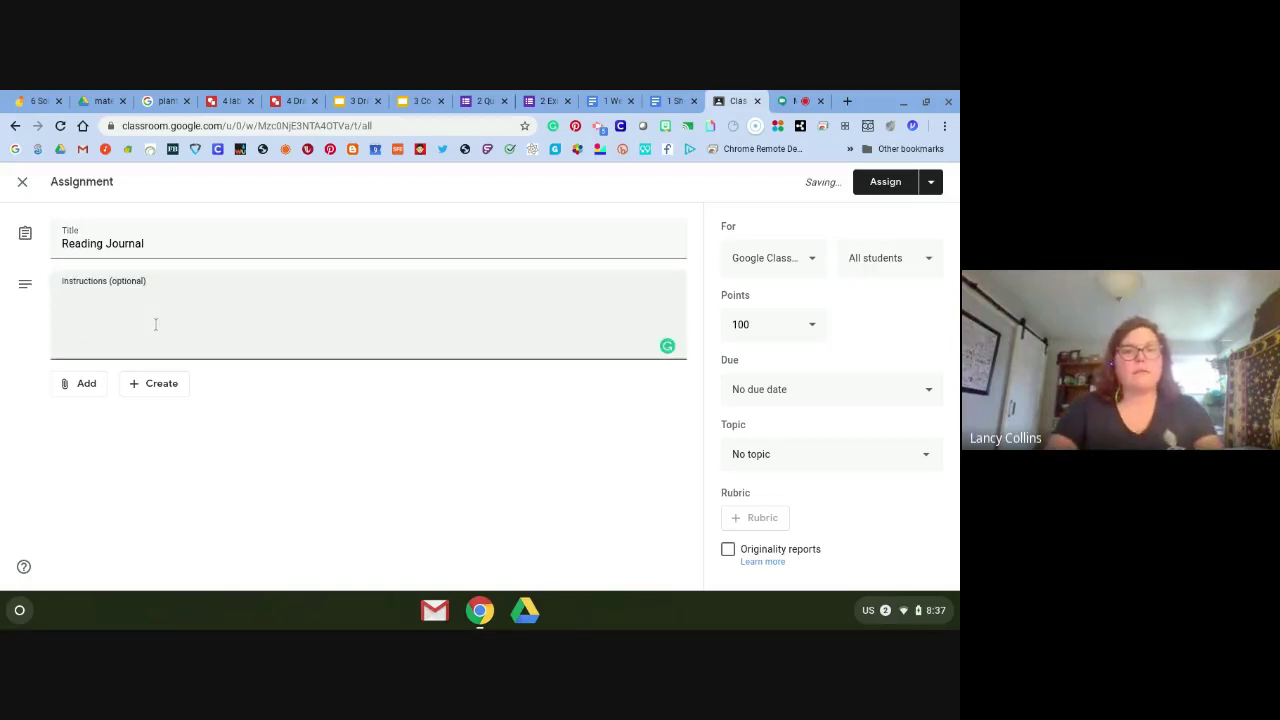
# Close the shark reading document and look over the Weekly Reading Journal document before returning to the Classroom assignment.
pyautogui.click(70, 386)
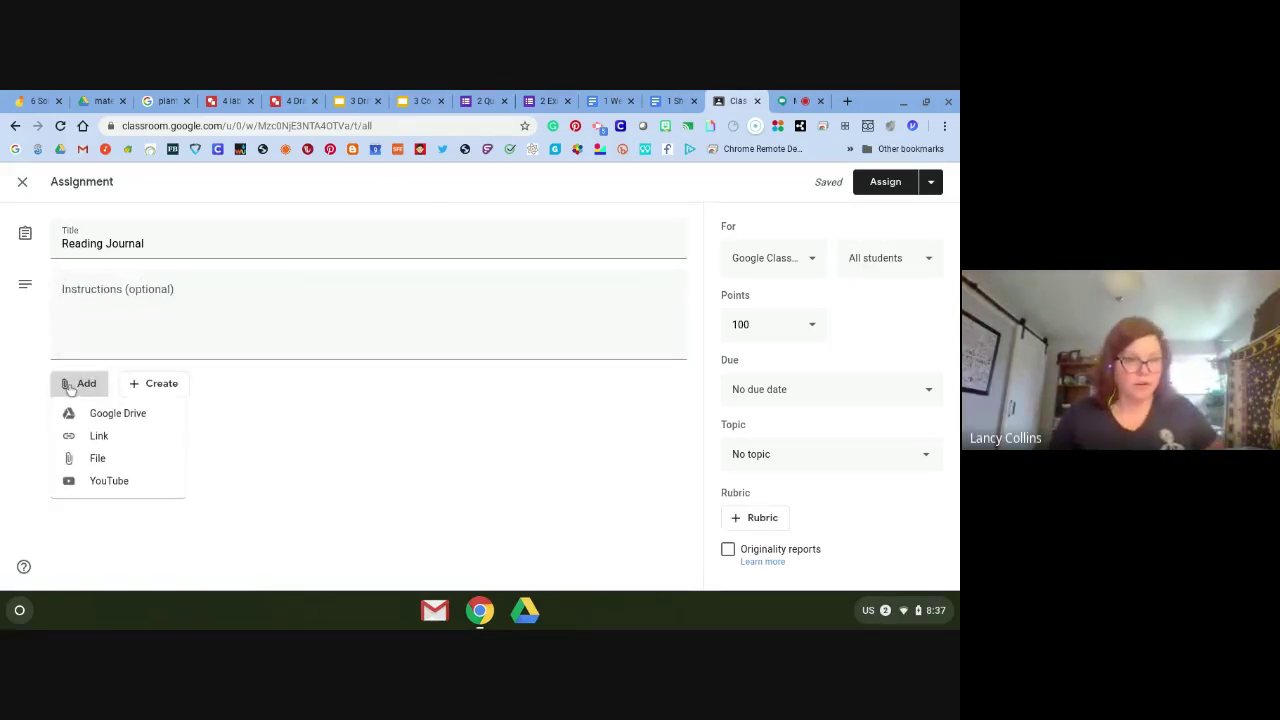
pyautogui.click(683, 101)
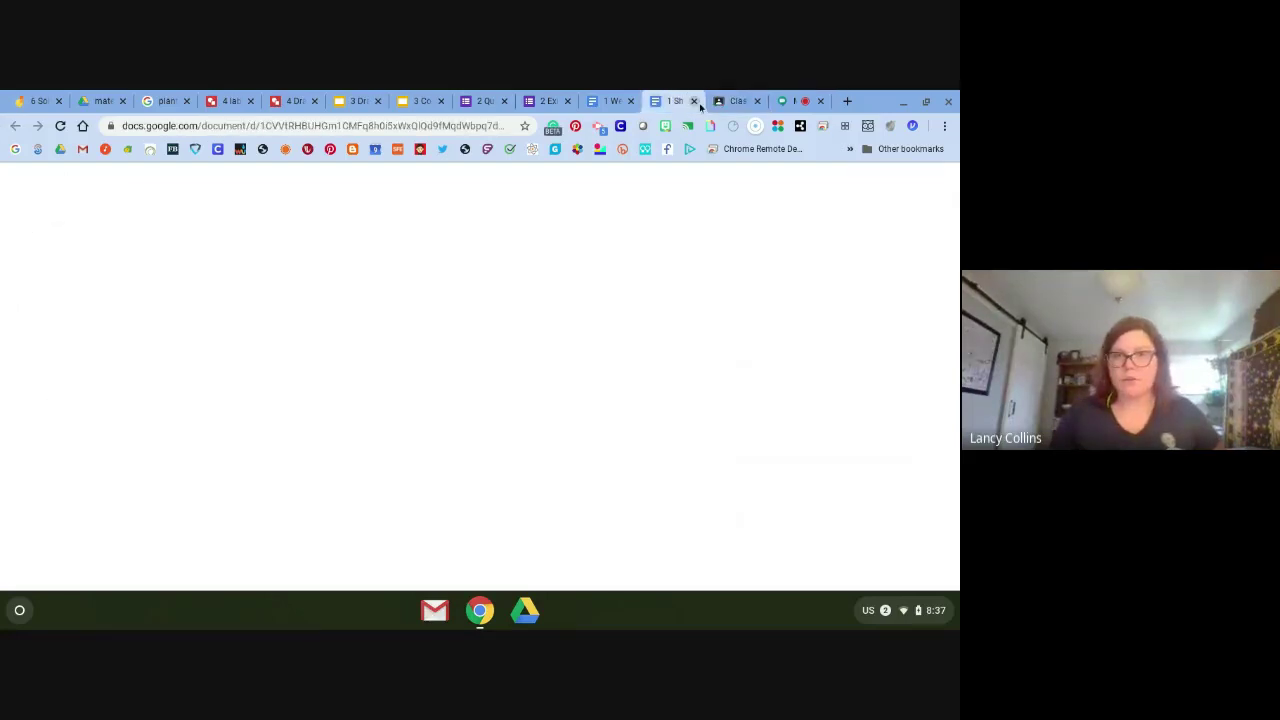
pyautogui.hotkey('ctrl', 'w')
pyautogui.click(647, 100)
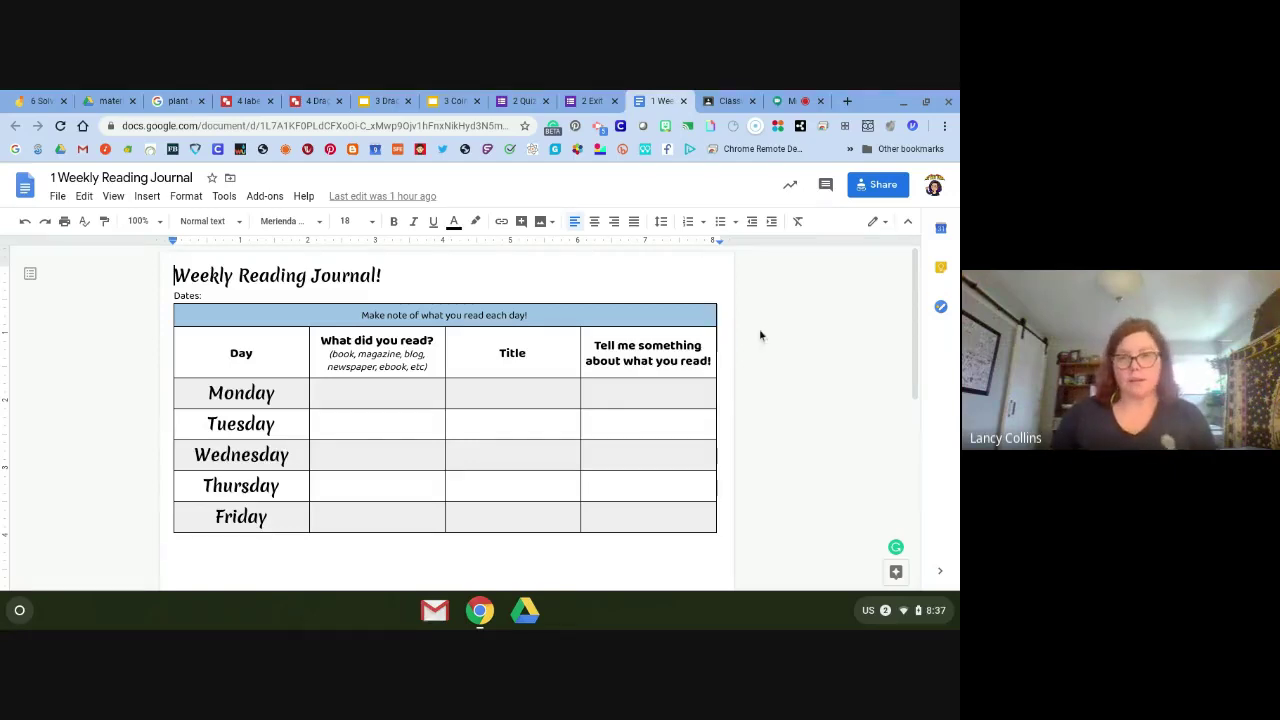
pyautogui.click(728, 100)
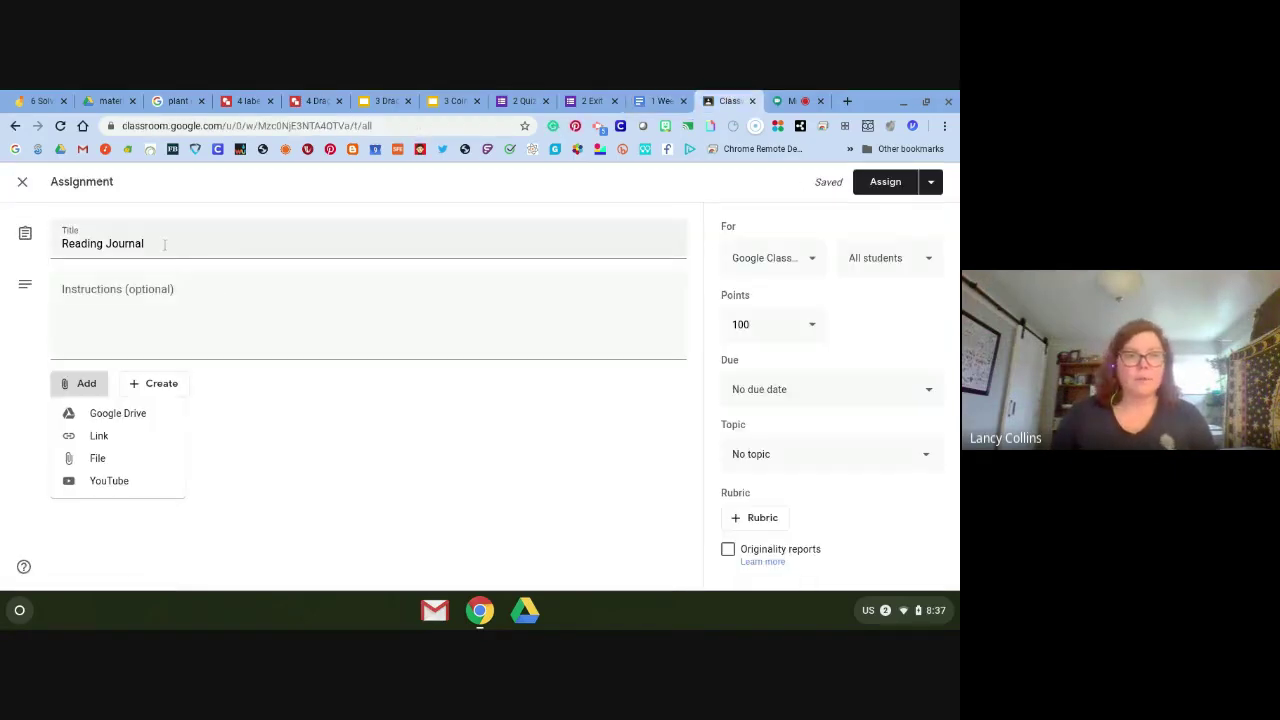
# Attach the "1 Weekly Reading Journal" document from Google Drive to the assignment and make a copy for each student.
pyautogui.click(118, 414)
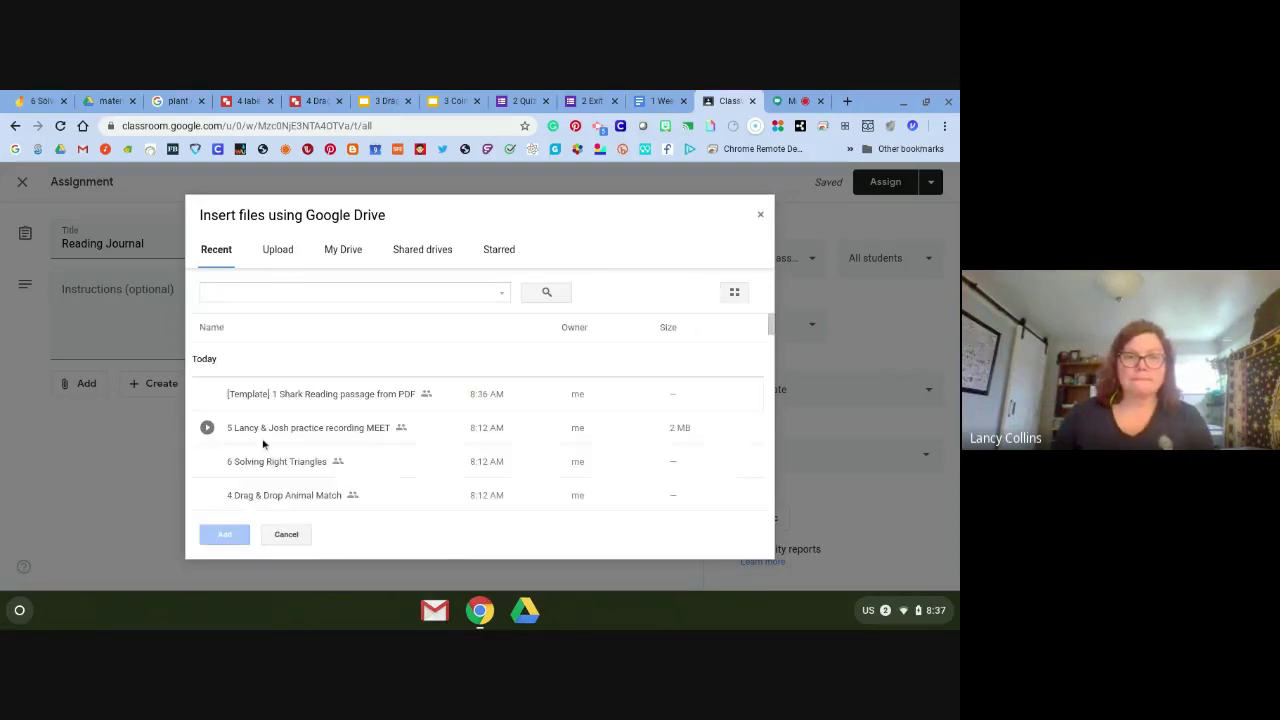
pyautogui.scroll(-2, 262, 440)
pyautogui.scroll(-2, 262, 438)
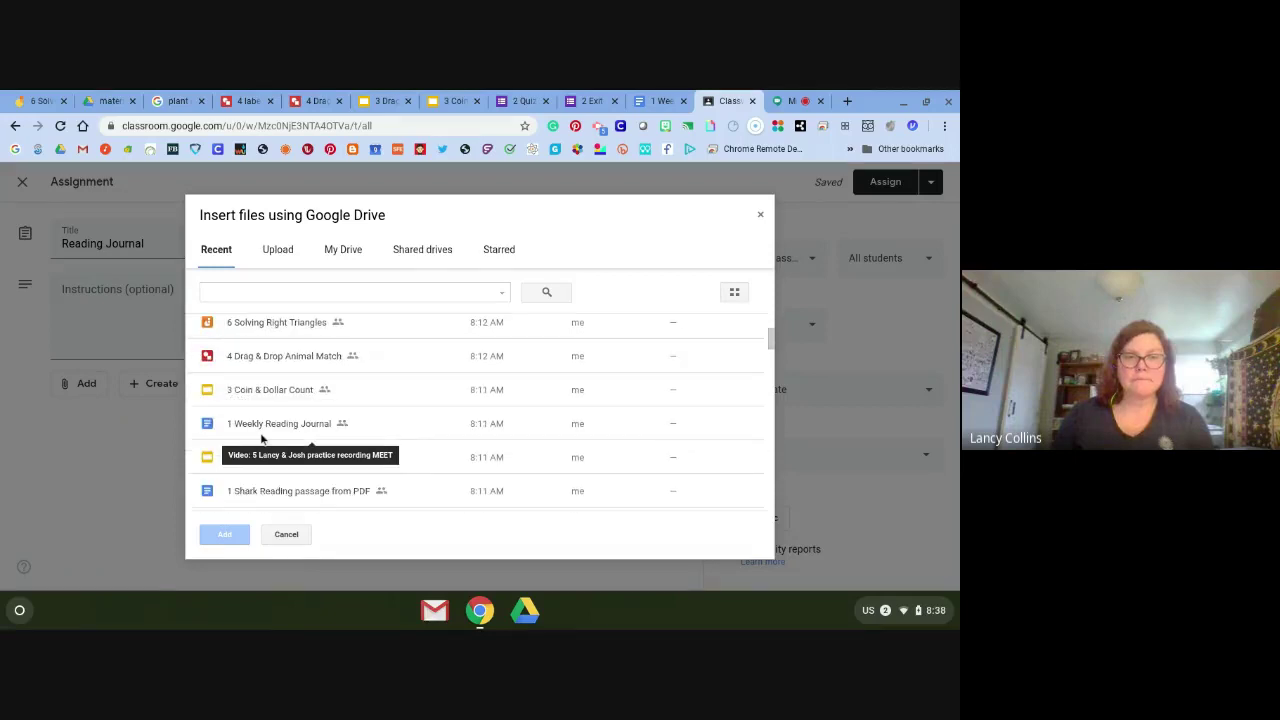
pyautogui.click(290, 408)
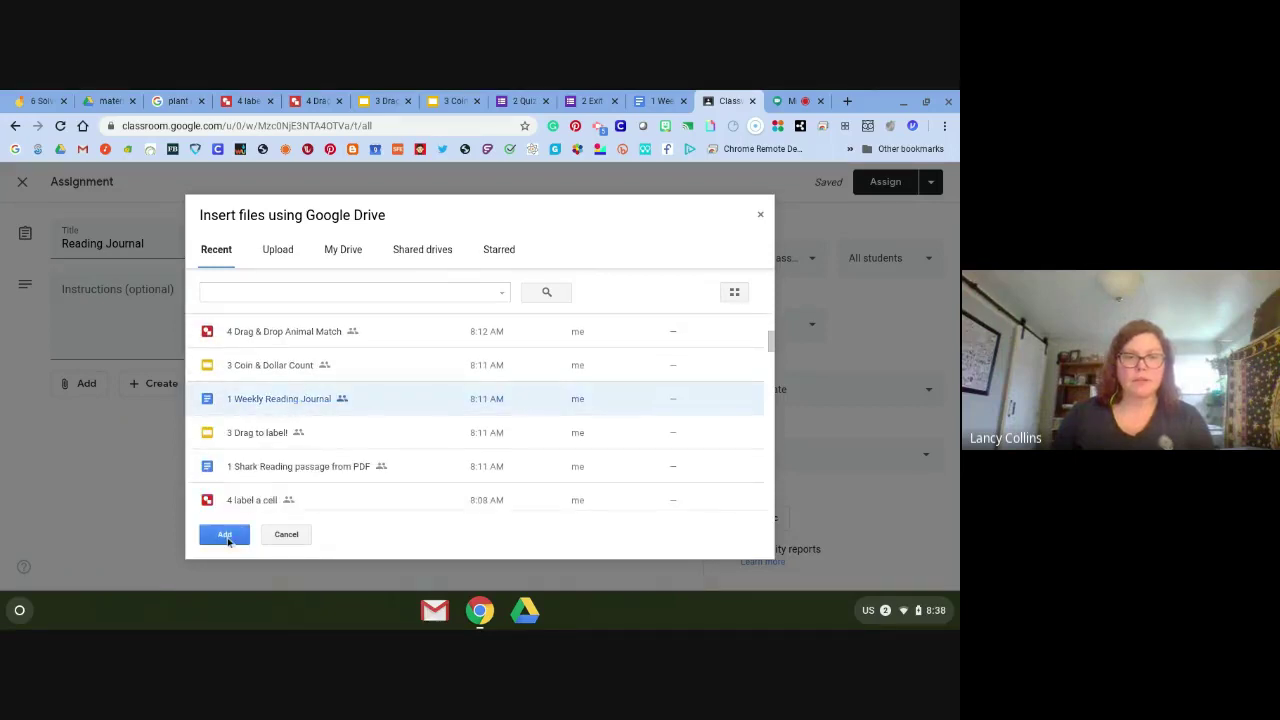
pyautogui.click(225, 536)
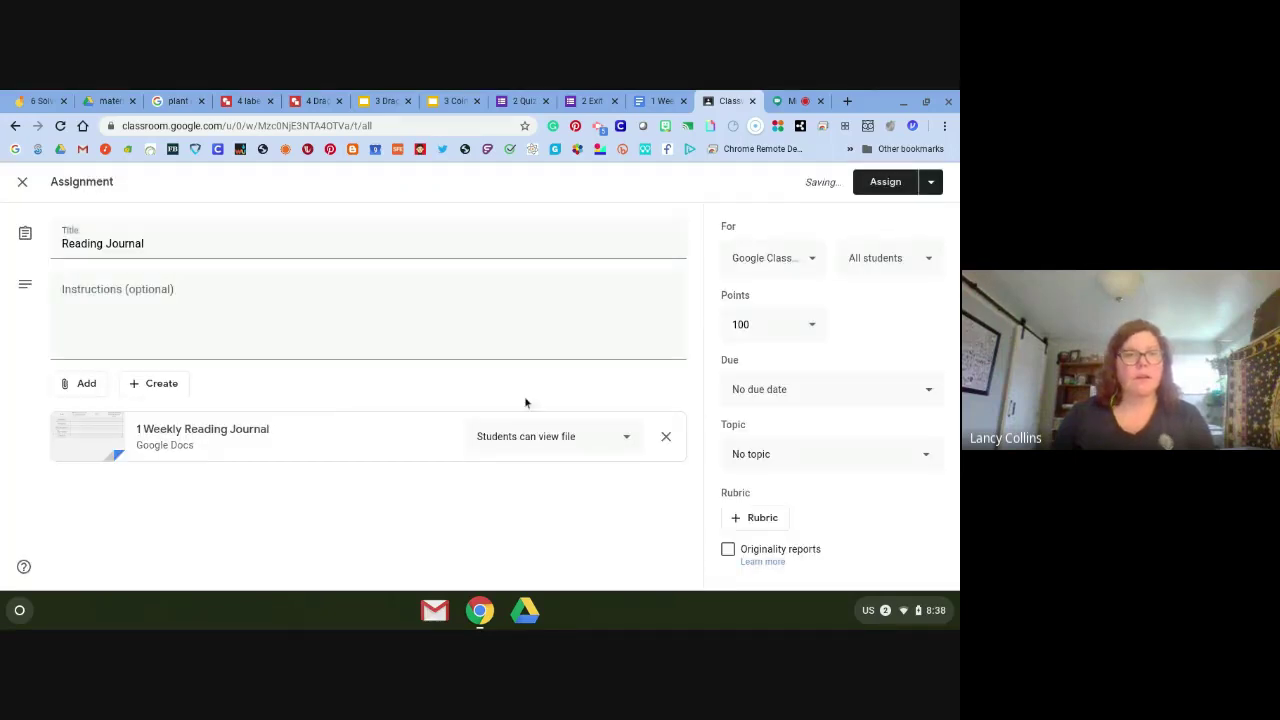
pyautogui.click(528, 447)
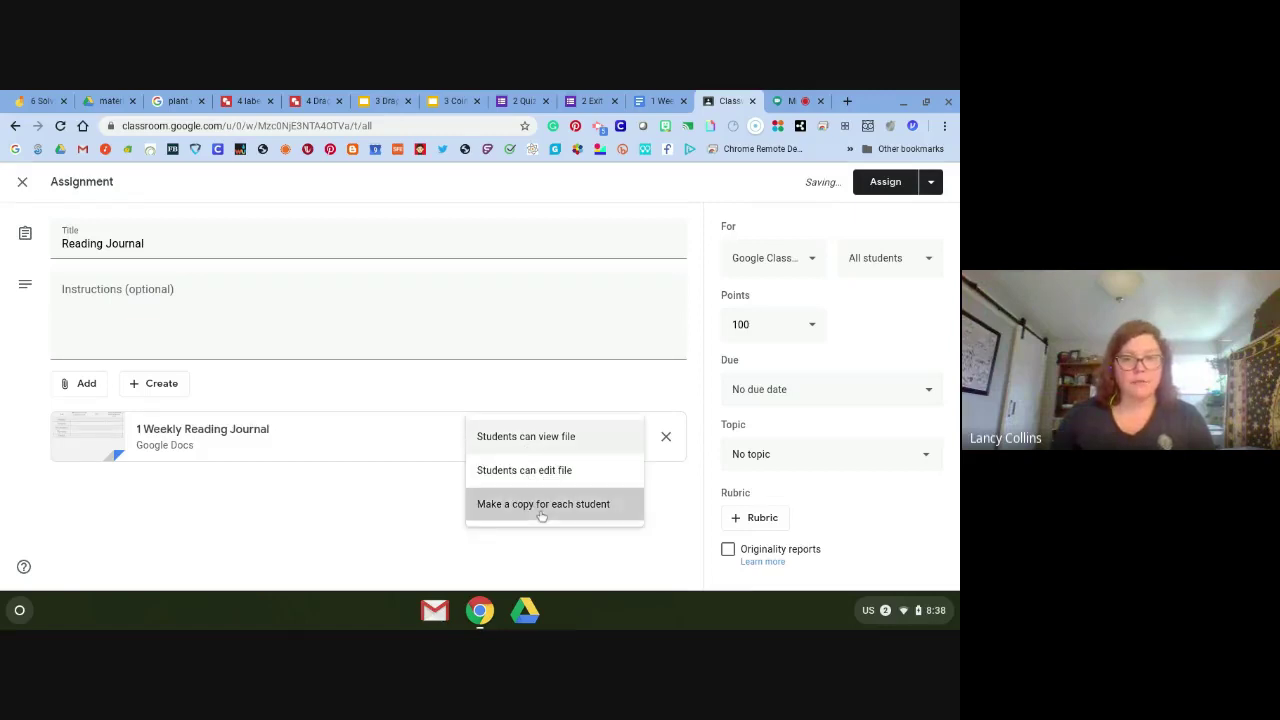
pyautogui.click(505, 496)
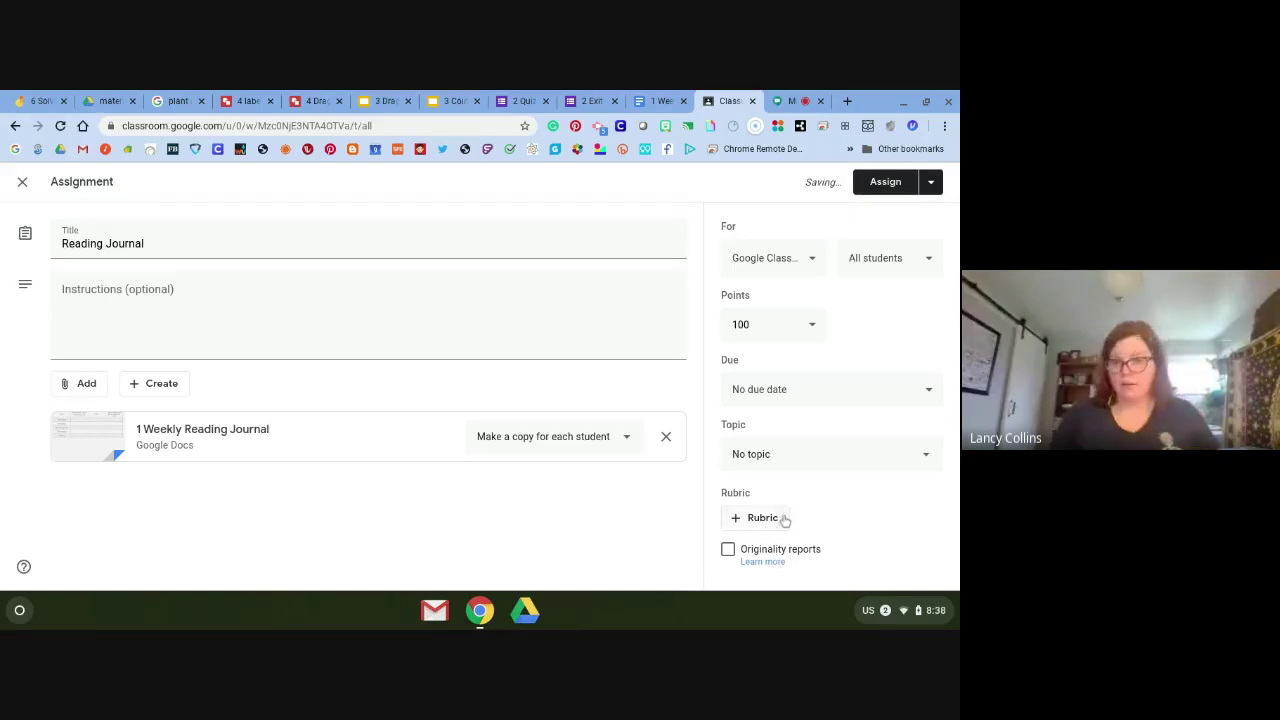
# Create a new topic named "Reading Journal" for the assignment.
pyautogui.click(794, 460)
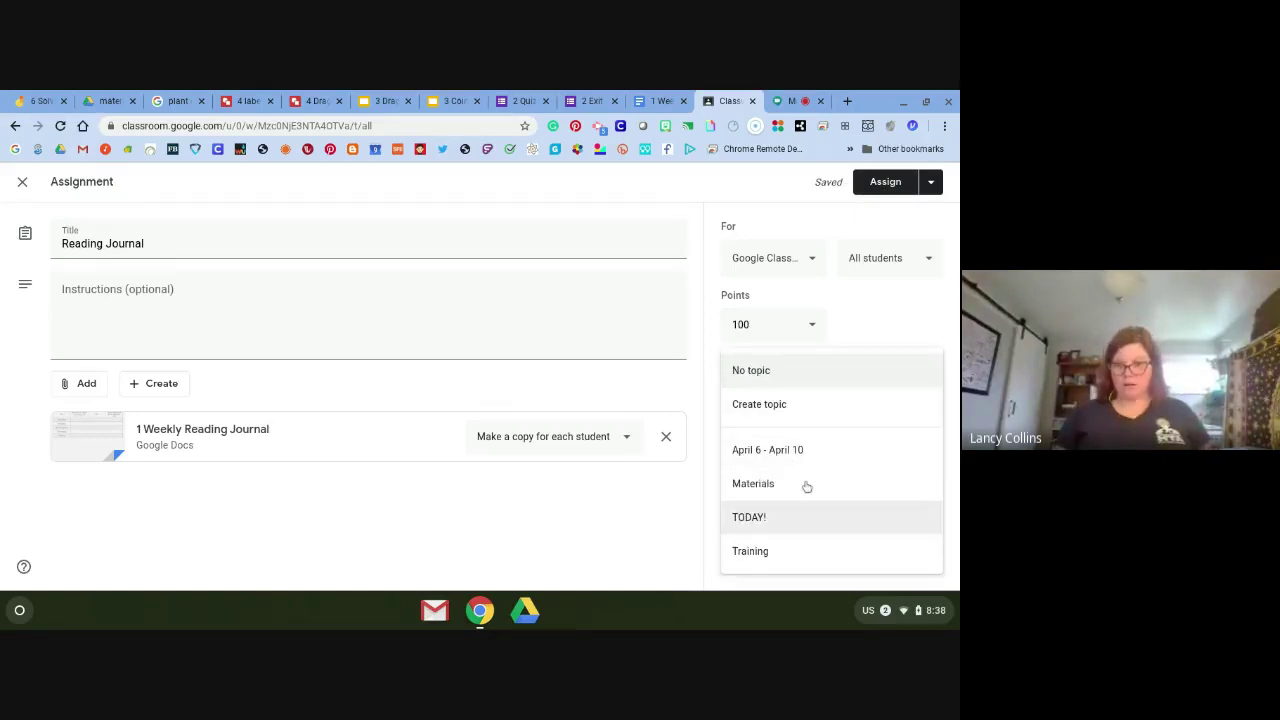
pyautogui.click(813, 405)
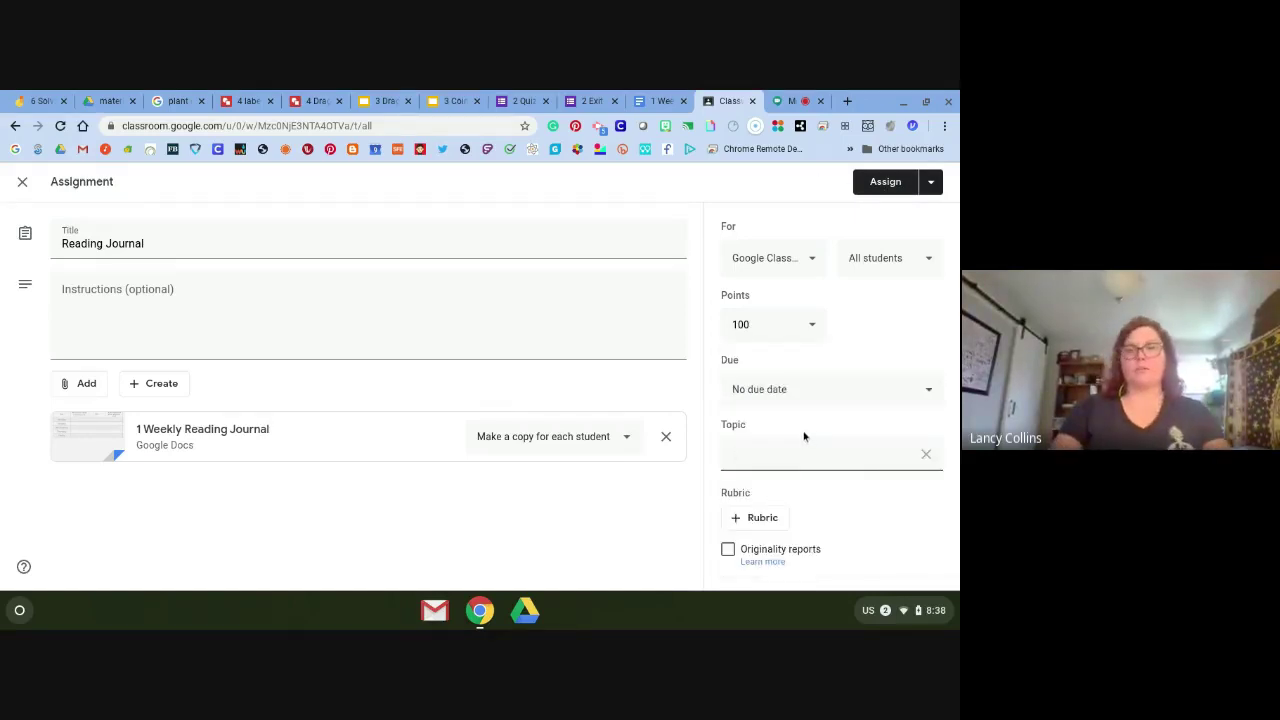
pyautogui.write('Reading Jour')
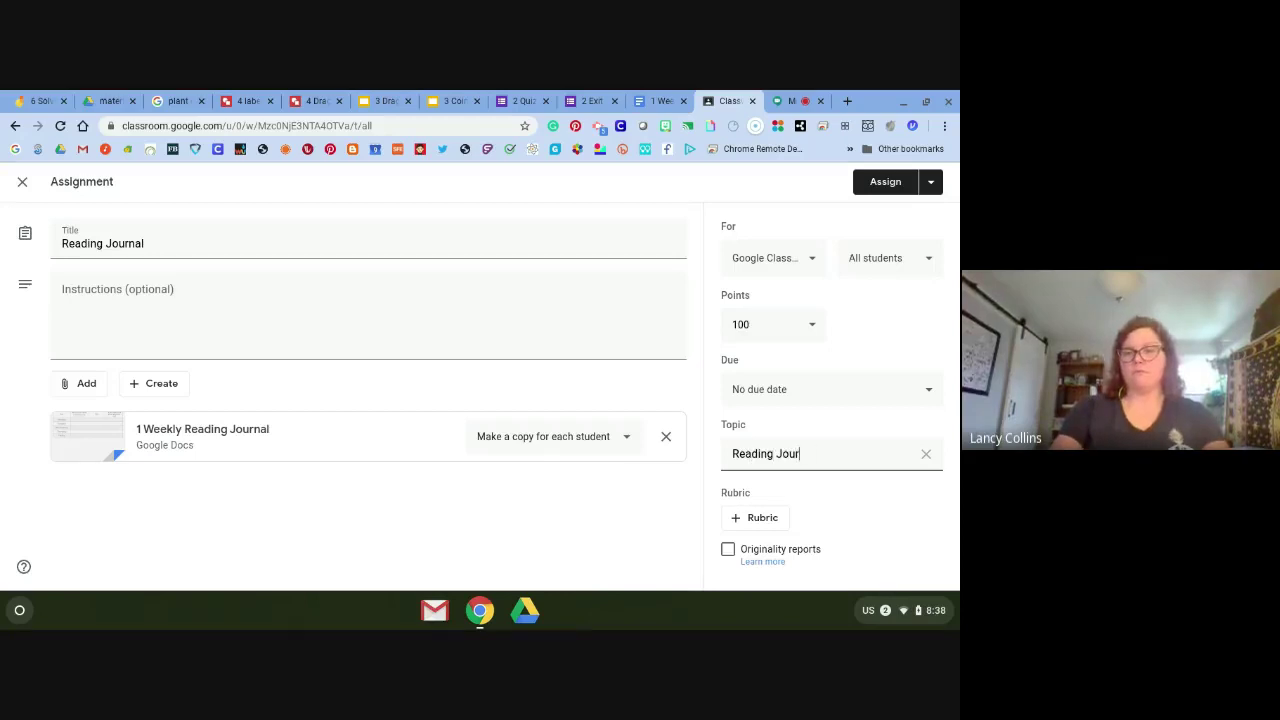
pyautogui.write('nal')
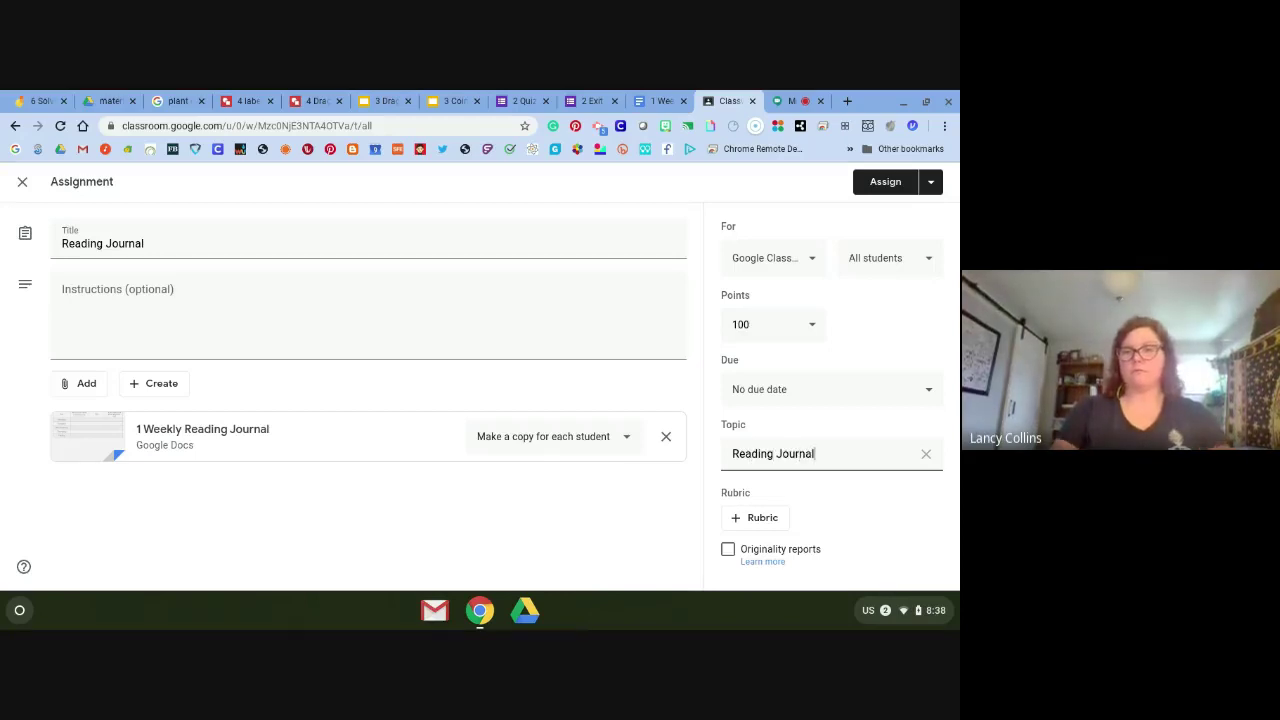
# Set the Reading Journal assignment's points to Ungraded and assign it to all students.
pyautogui.click(815, 324)
pyautogui.click(754, 358)
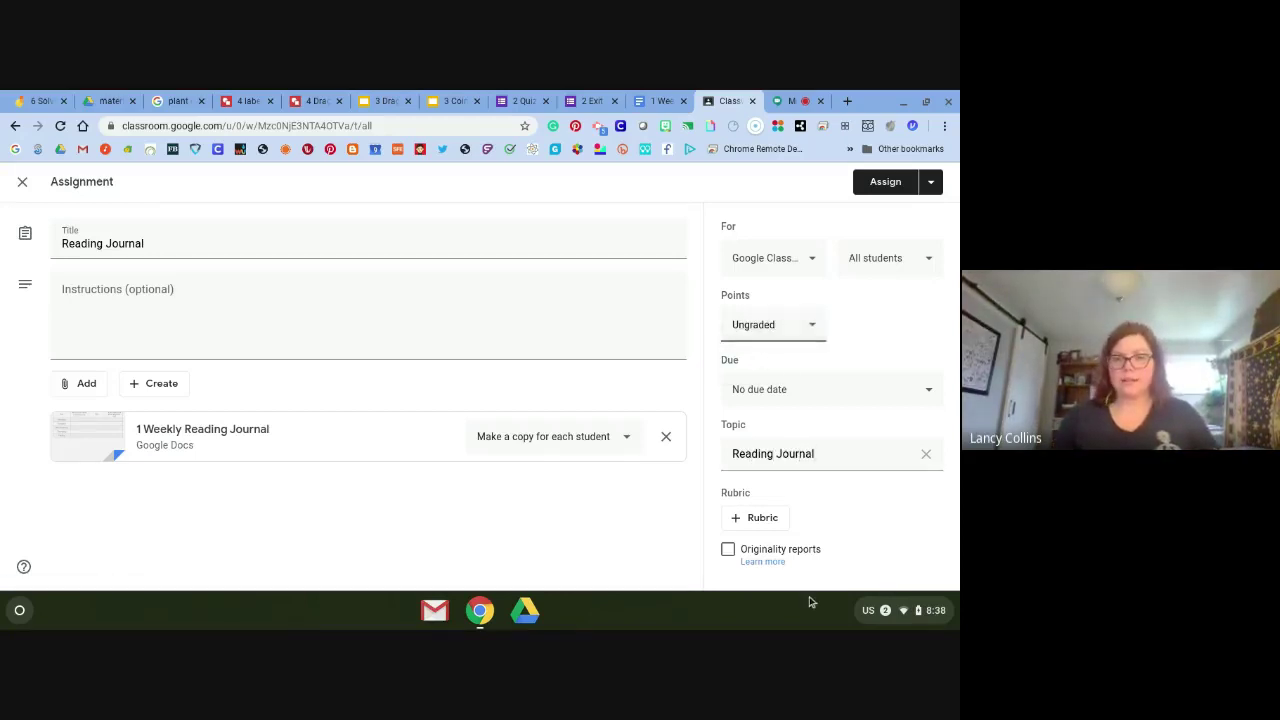
pyautogui.click(871, 184)
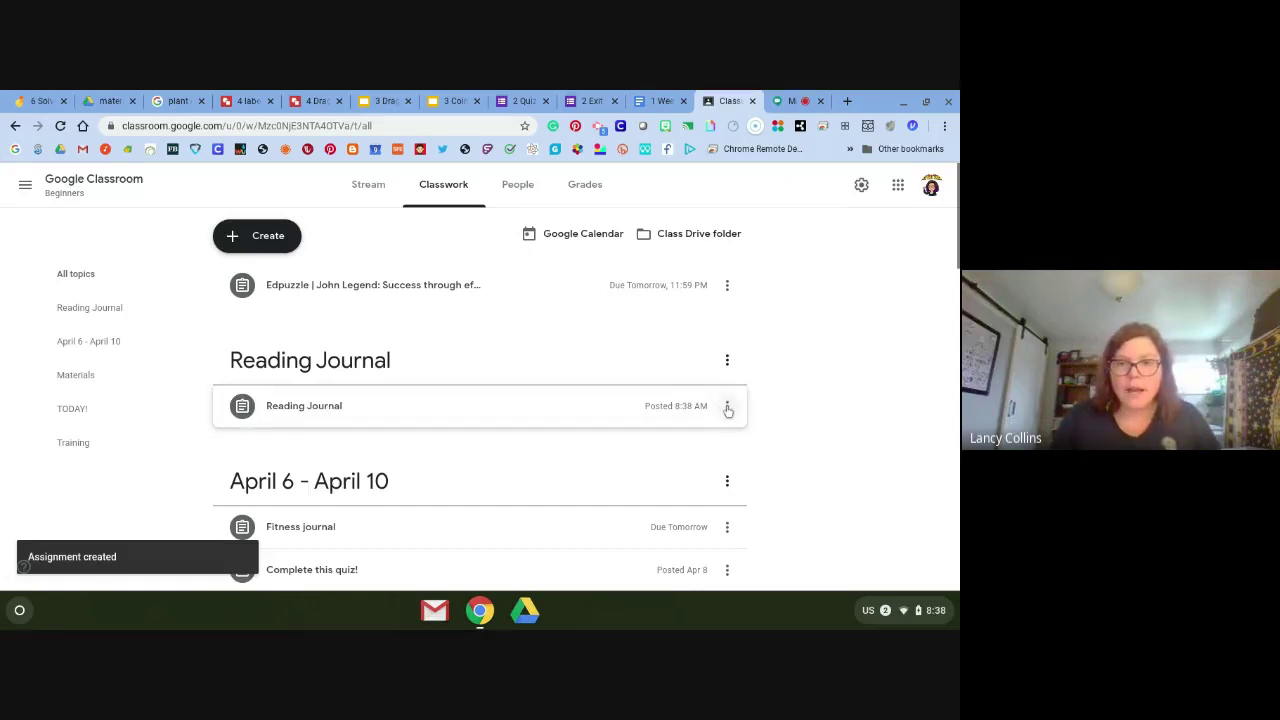
# Edit the posted Reading Journal assignment to set its due date to Apr 10, 2020, and save it.
pyautogui.click(726, 406)
pyautogui.click(674, 436)
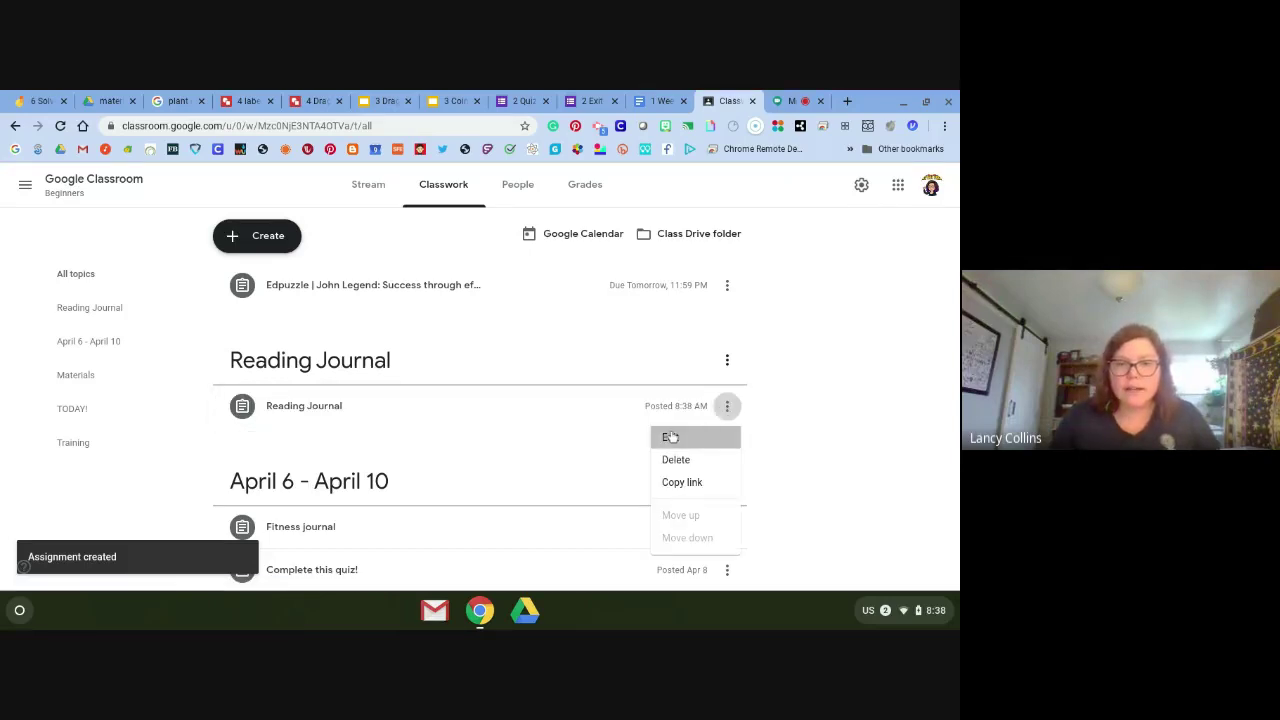
pyautogui.click(832, 390)
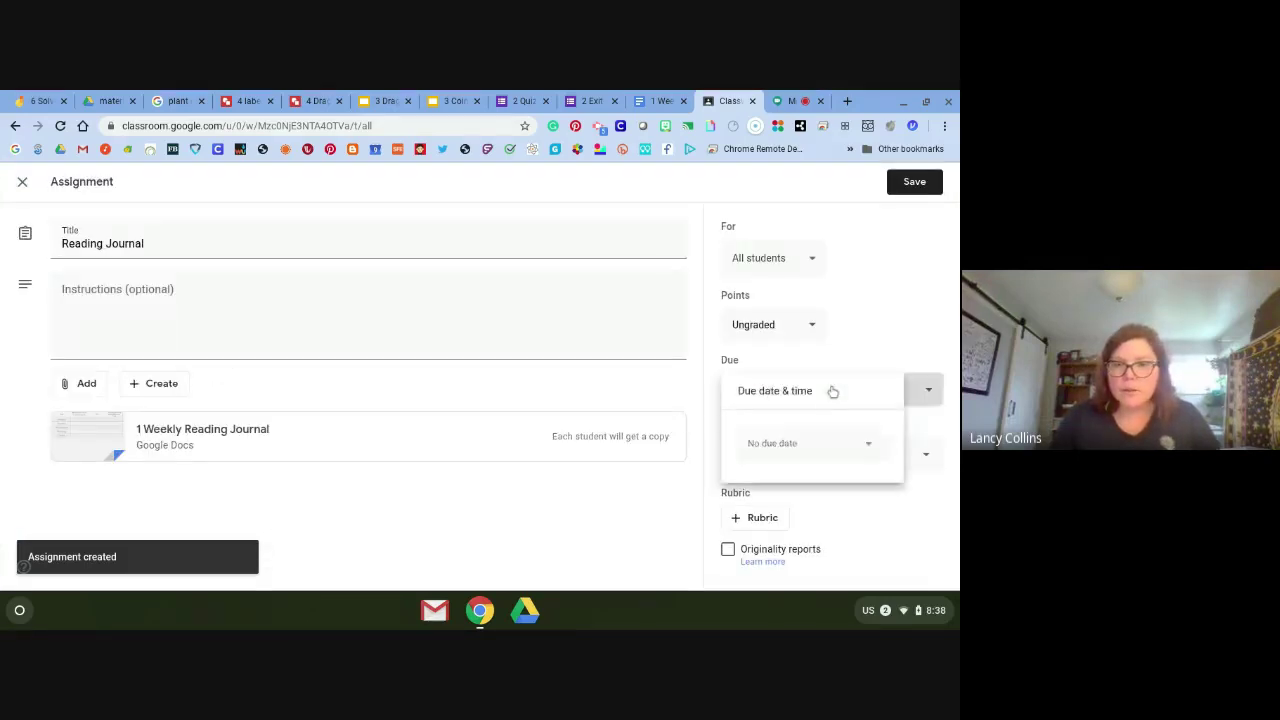
pyautogui.click(795, 447)
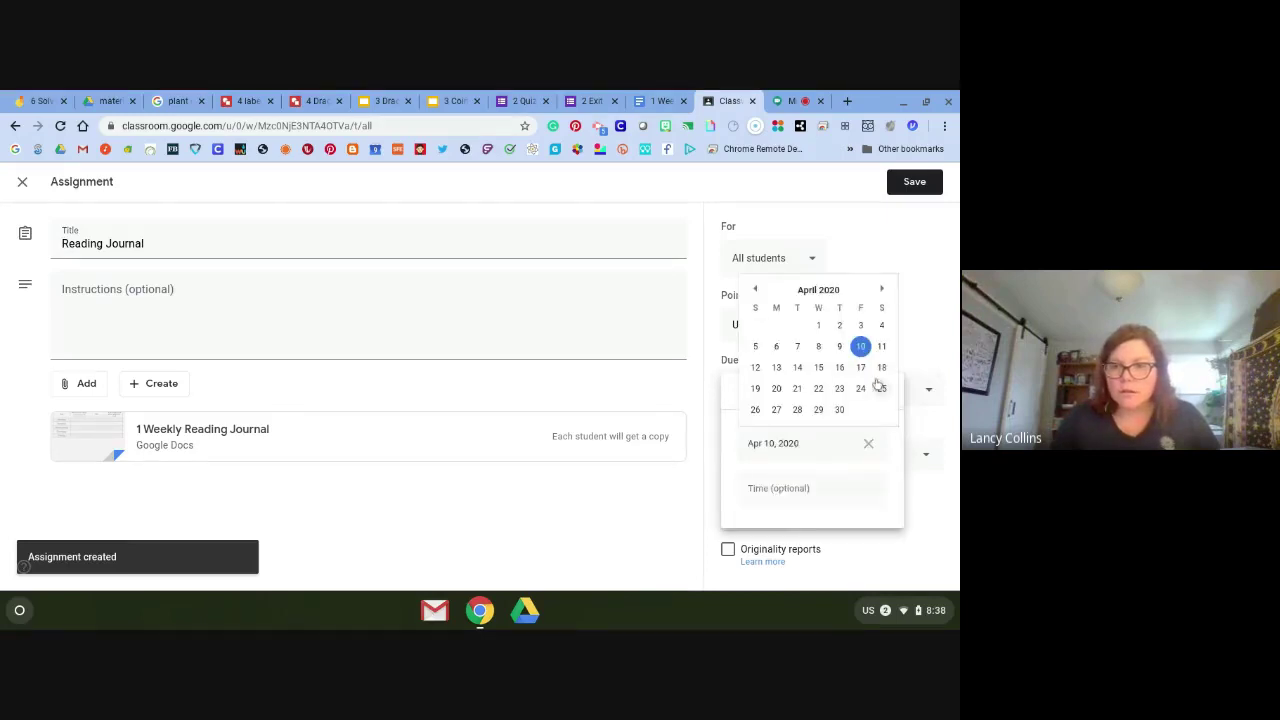
pyautogui.click(861, 348)
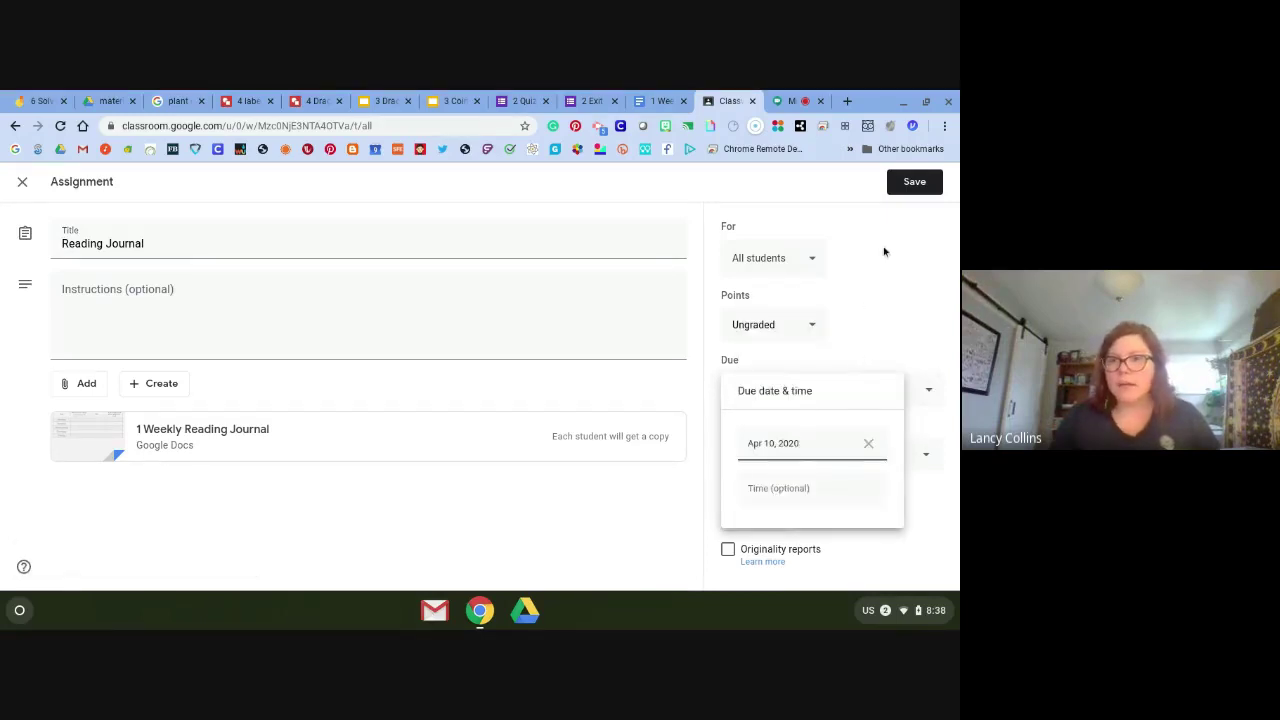
pyautogui.click(920, 188)
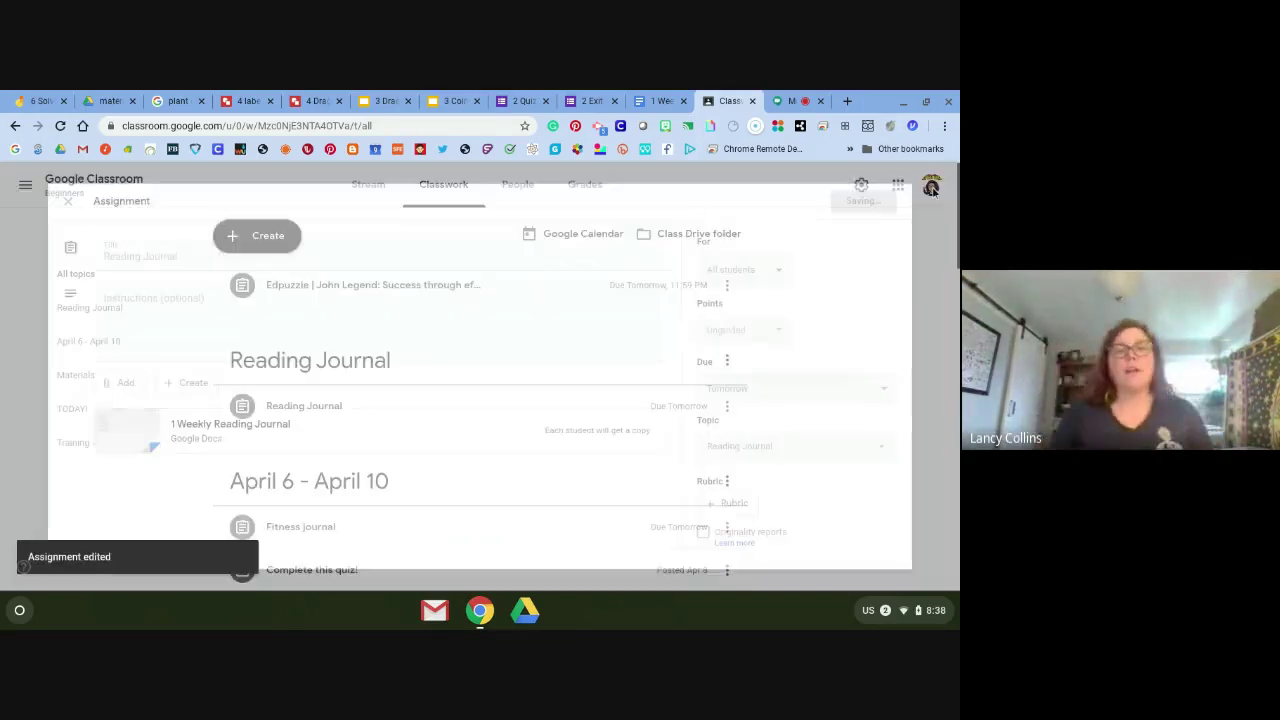
# Create another assignment titled "Reading Journal week of April 13th".
pyautogui.click(261, 240)
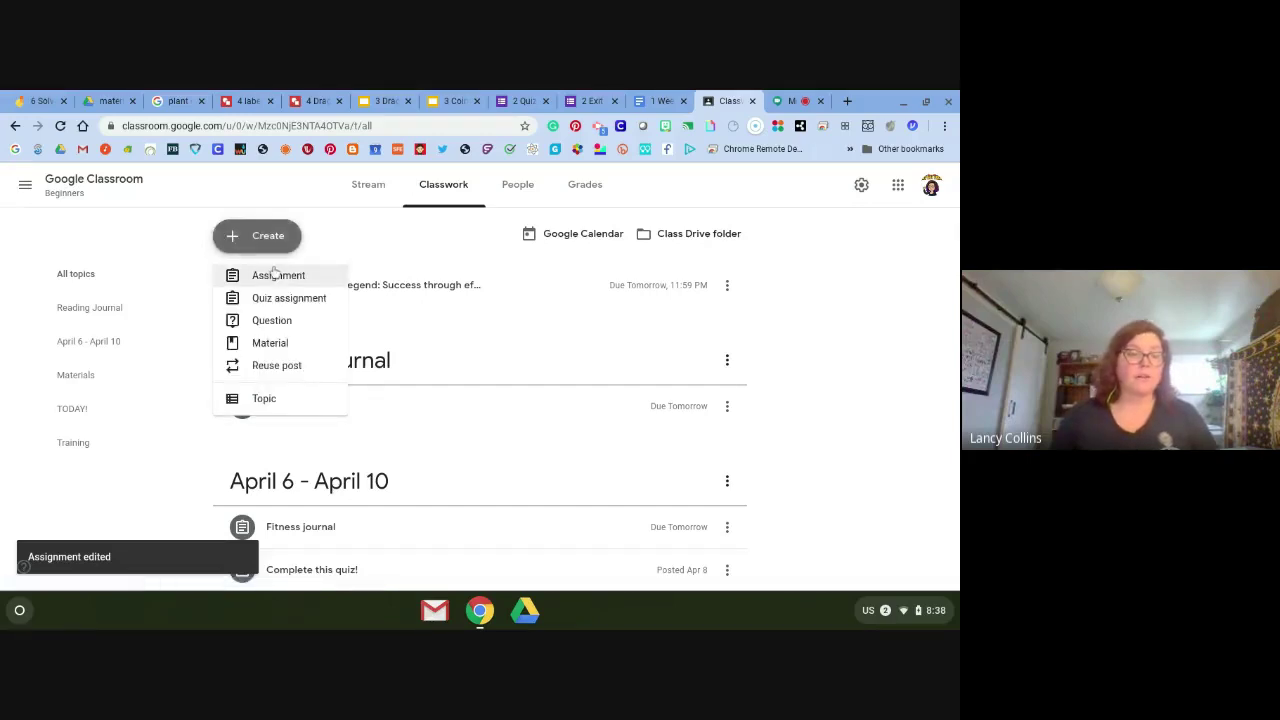
pyautogui.click(262, 274)
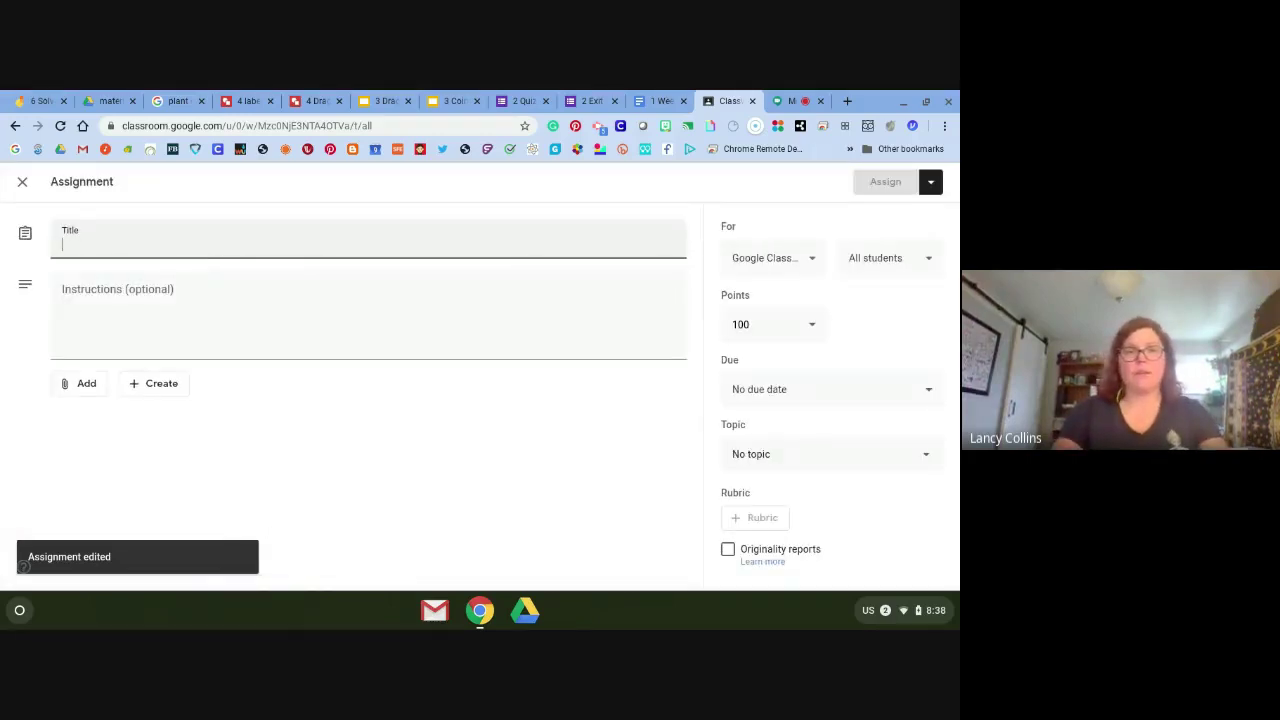
pyautogui.write('Reading J')
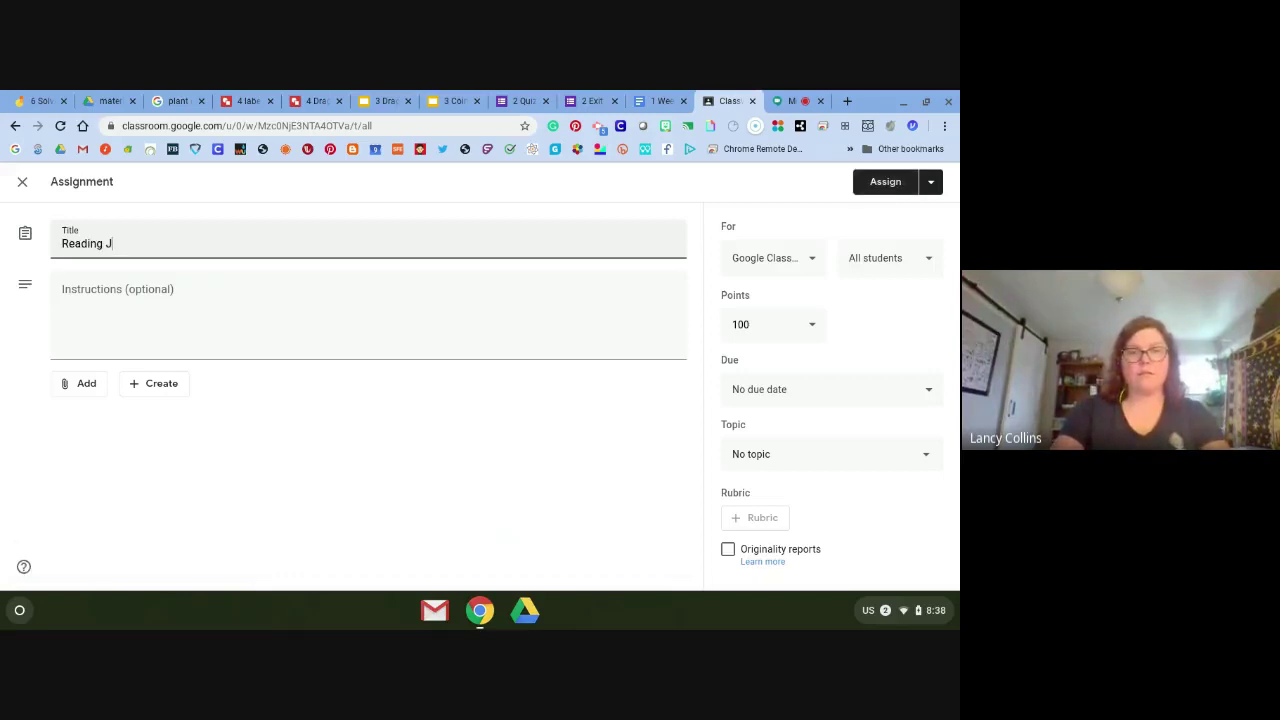
pyautogui.write('ournal week of')
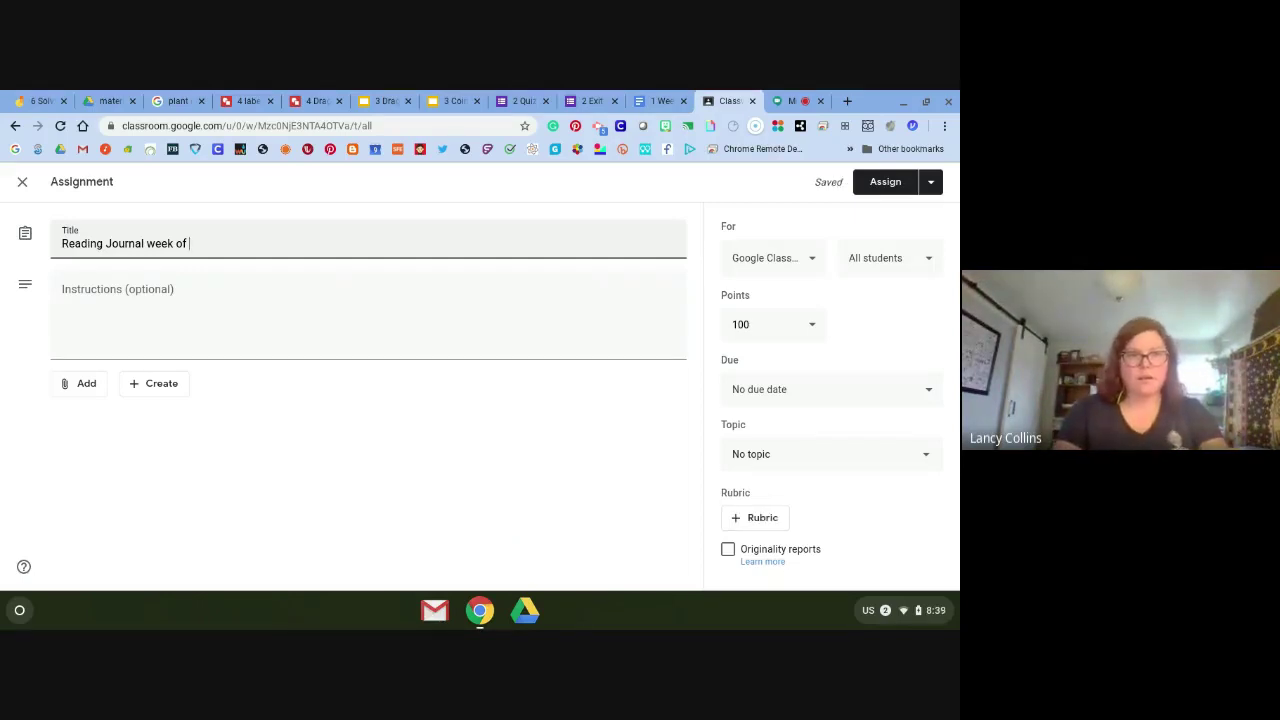
pyautogui.write('April 13th')
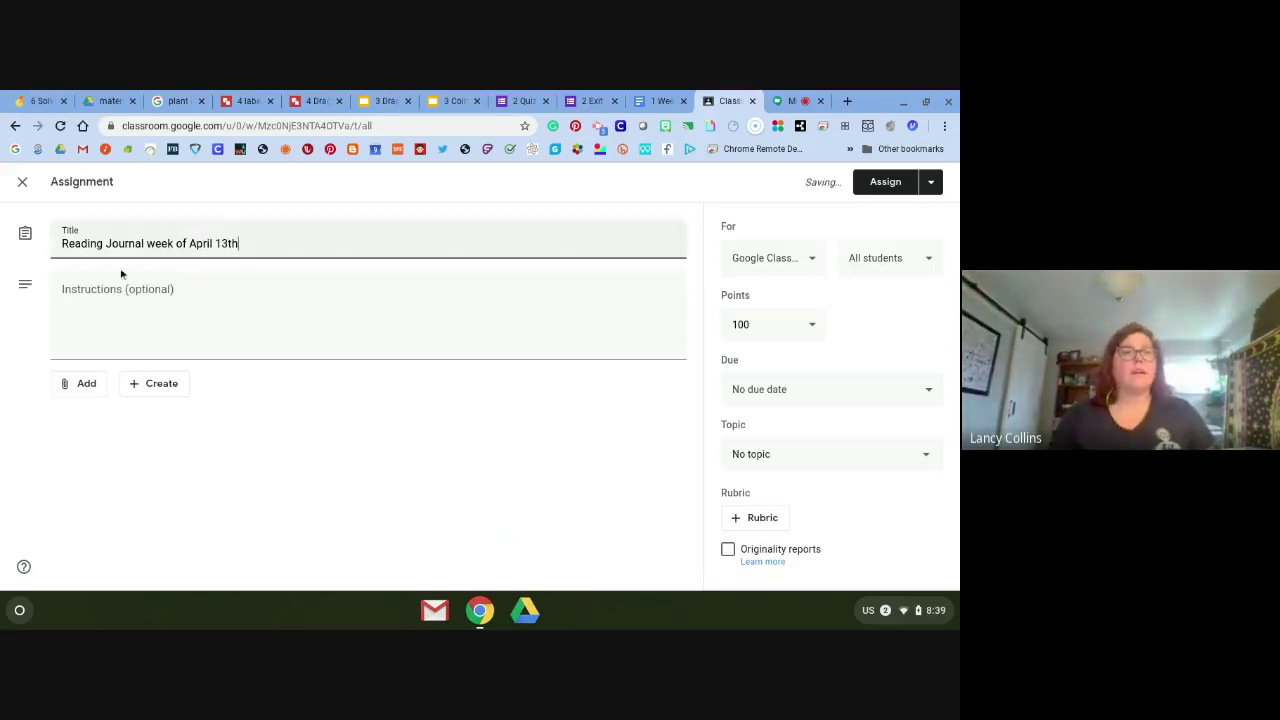
# Attach "1 Weekly Reading Journal" from Google Drive to the April 13th assignment, with a copy made for each student.
pyautogui.click(82, 383)
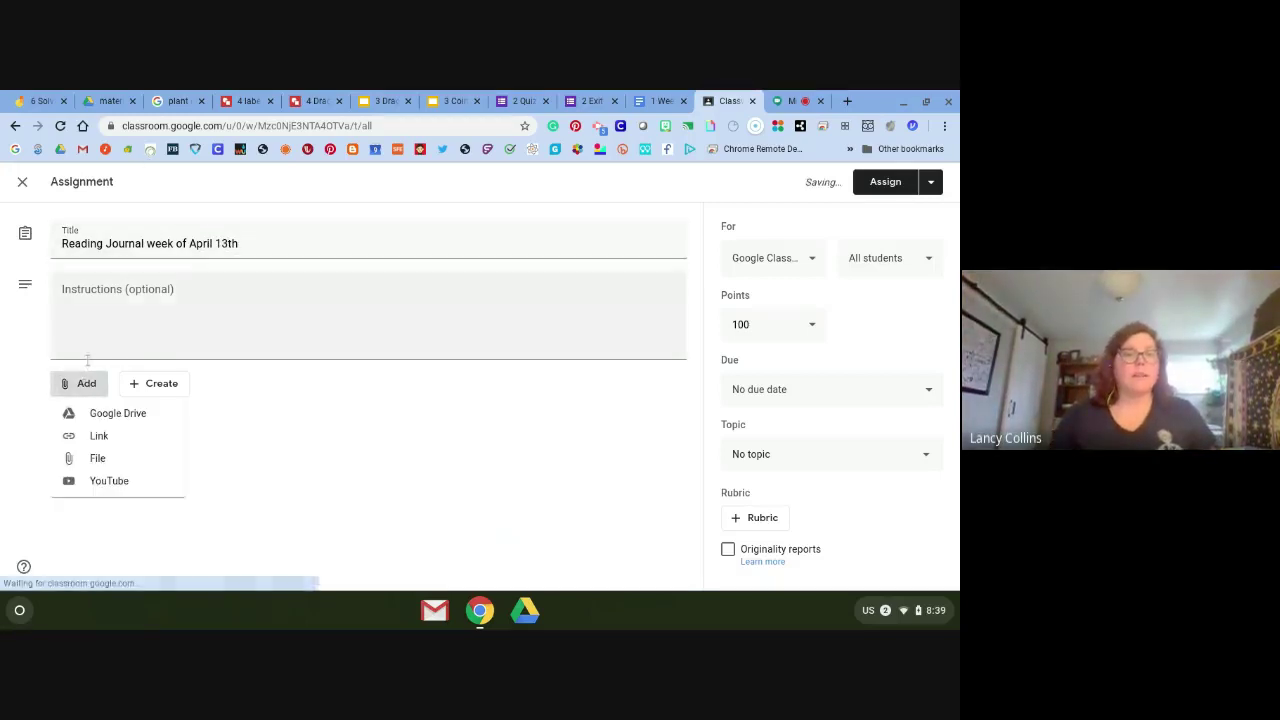
pyautogui.click(112, 415)
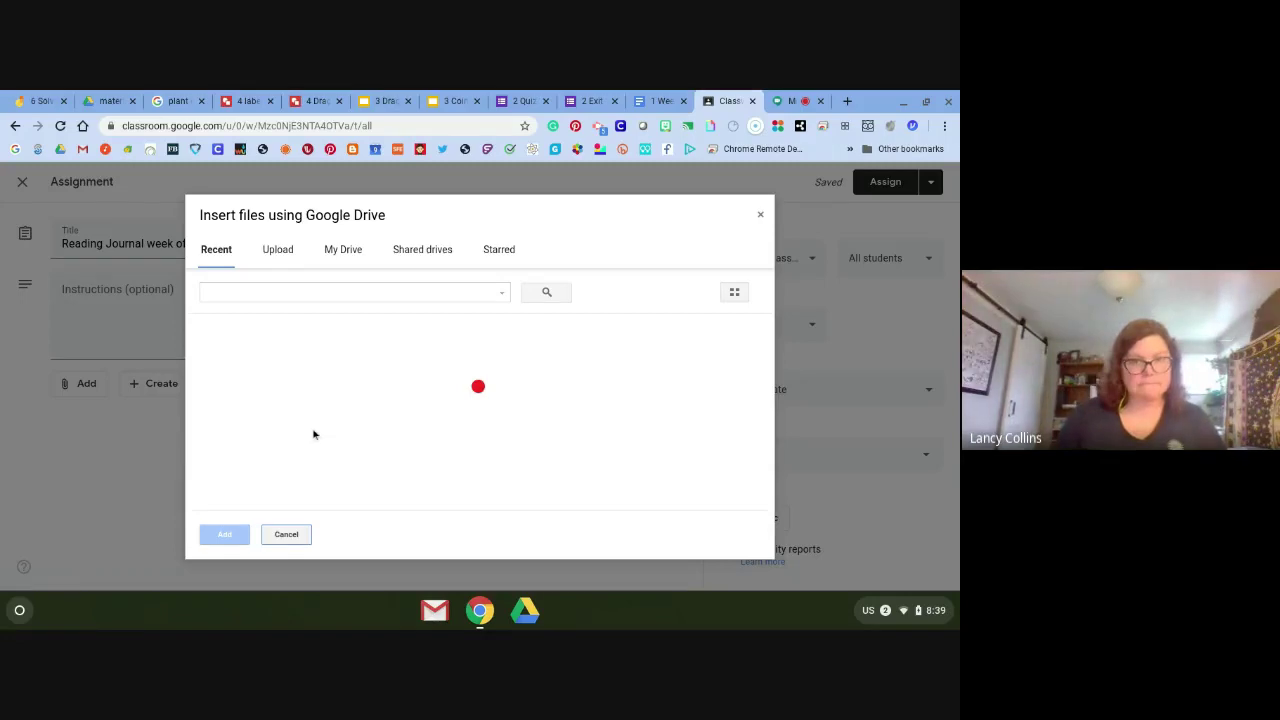
pyautogui.scroll(-4, 313, 432)
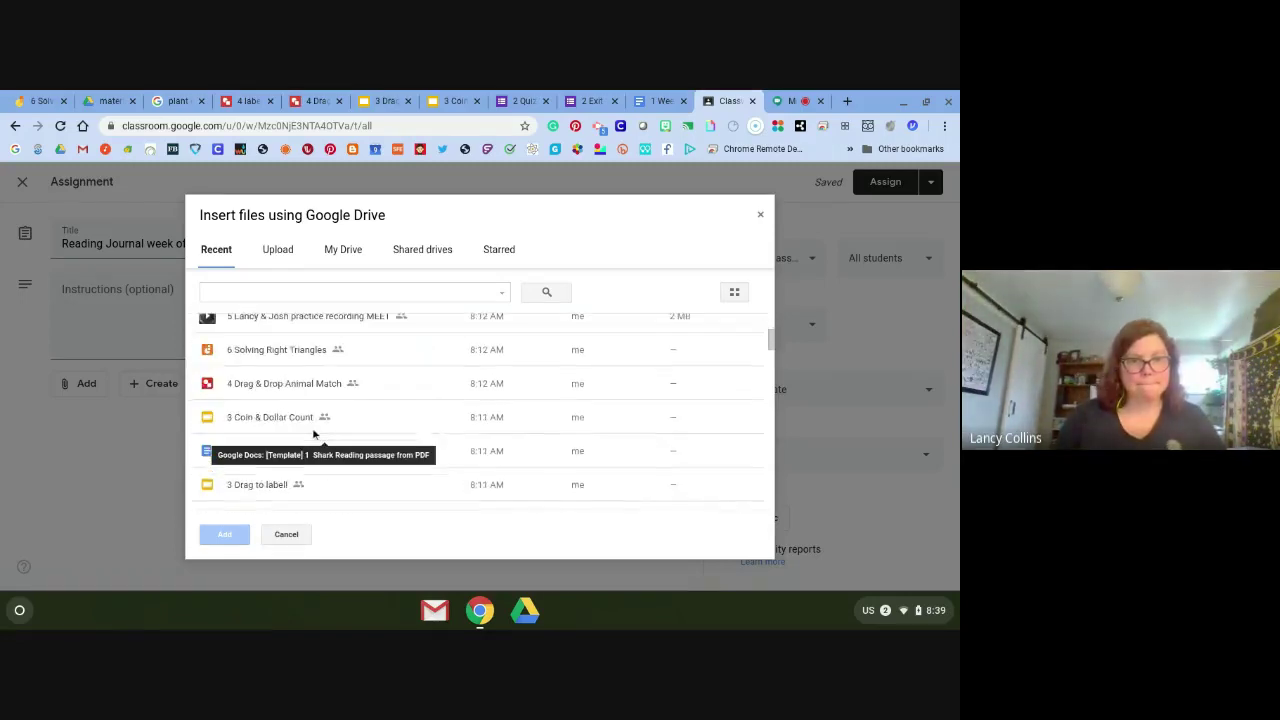
pyautogui.click(319, 442)
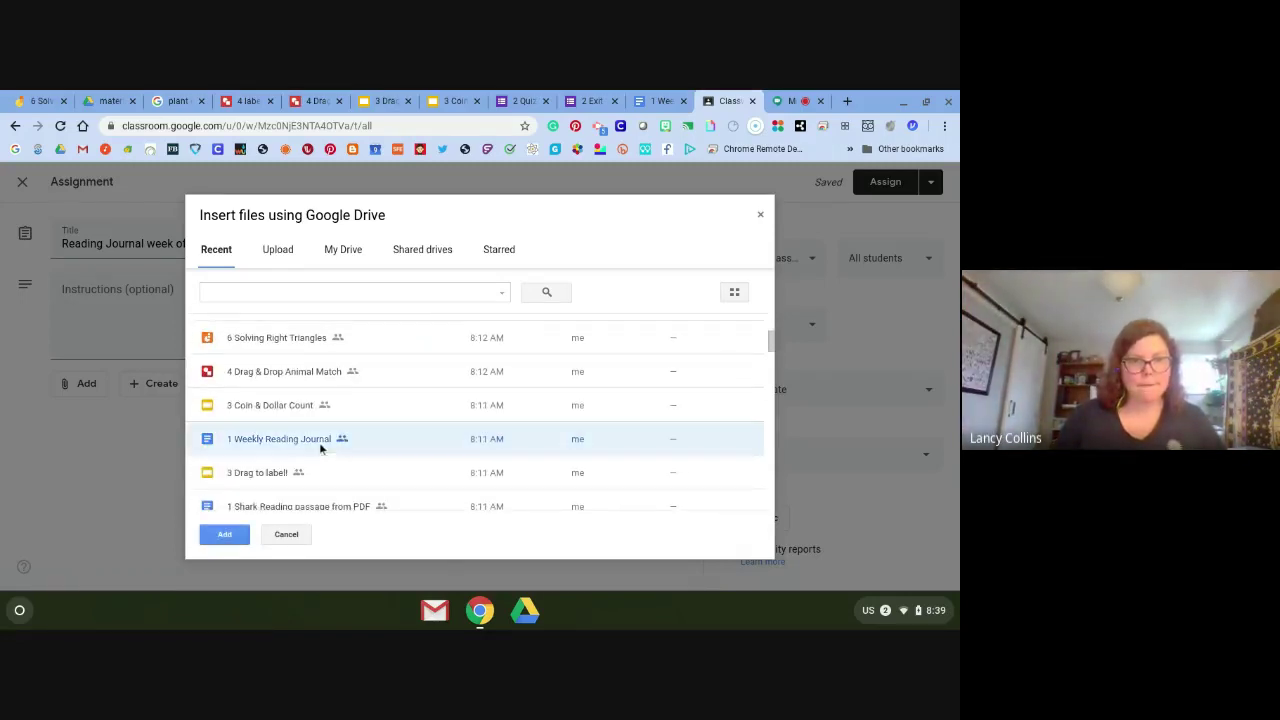
pyautogui.click(228, 534)
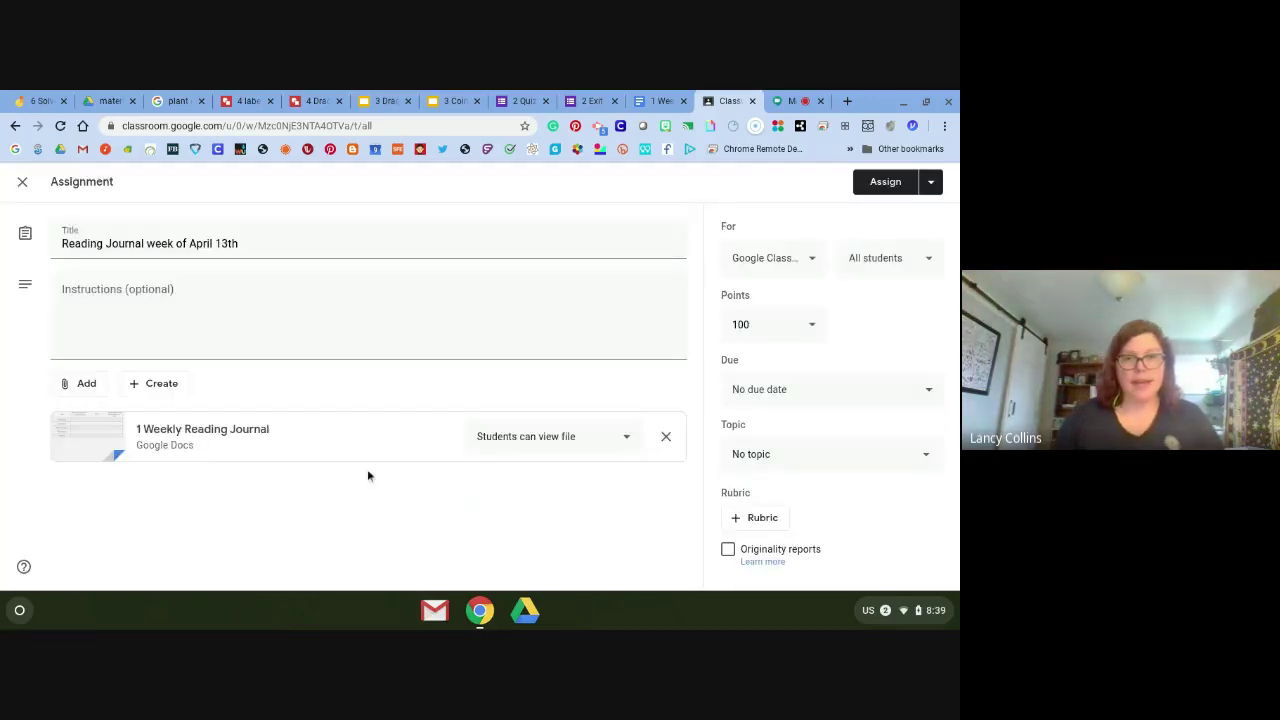
pyautogui.click(545, 437)
pyautogui.click(548, 510)
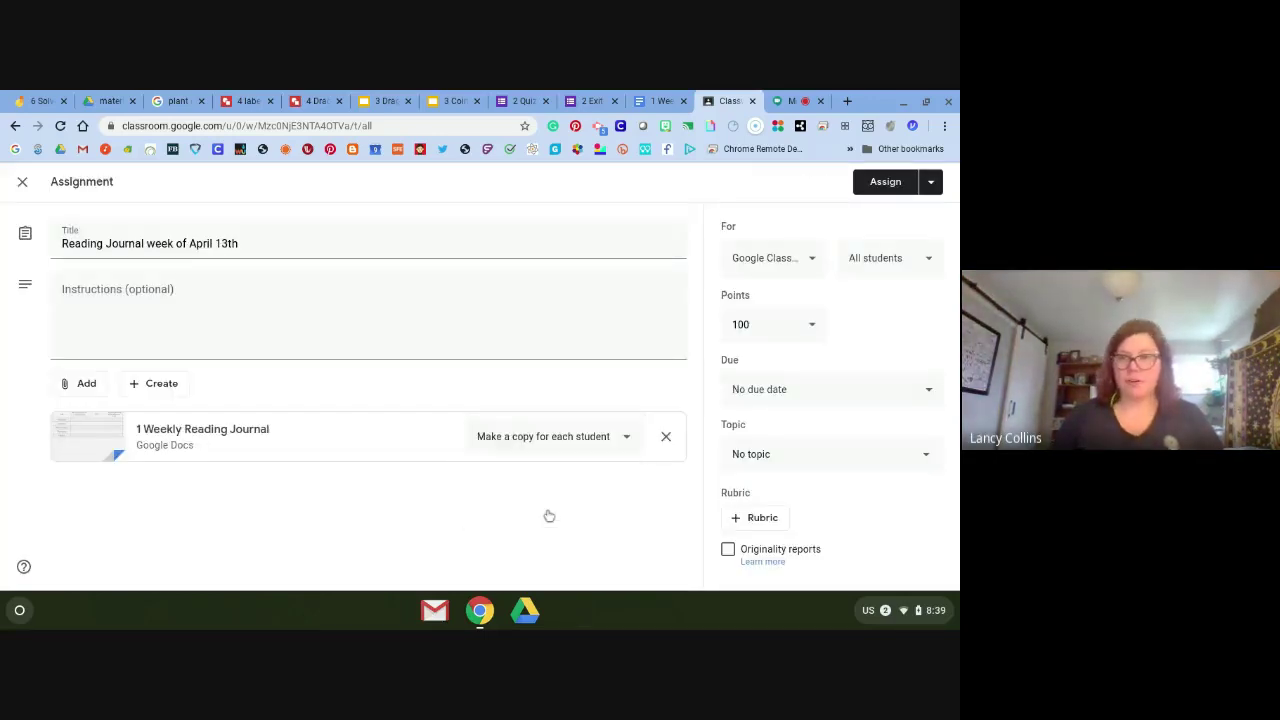
# Set the April 13th assignment's due date to Apr 17, 2020 and its points to 3.
pyautogui.click(803, 388)
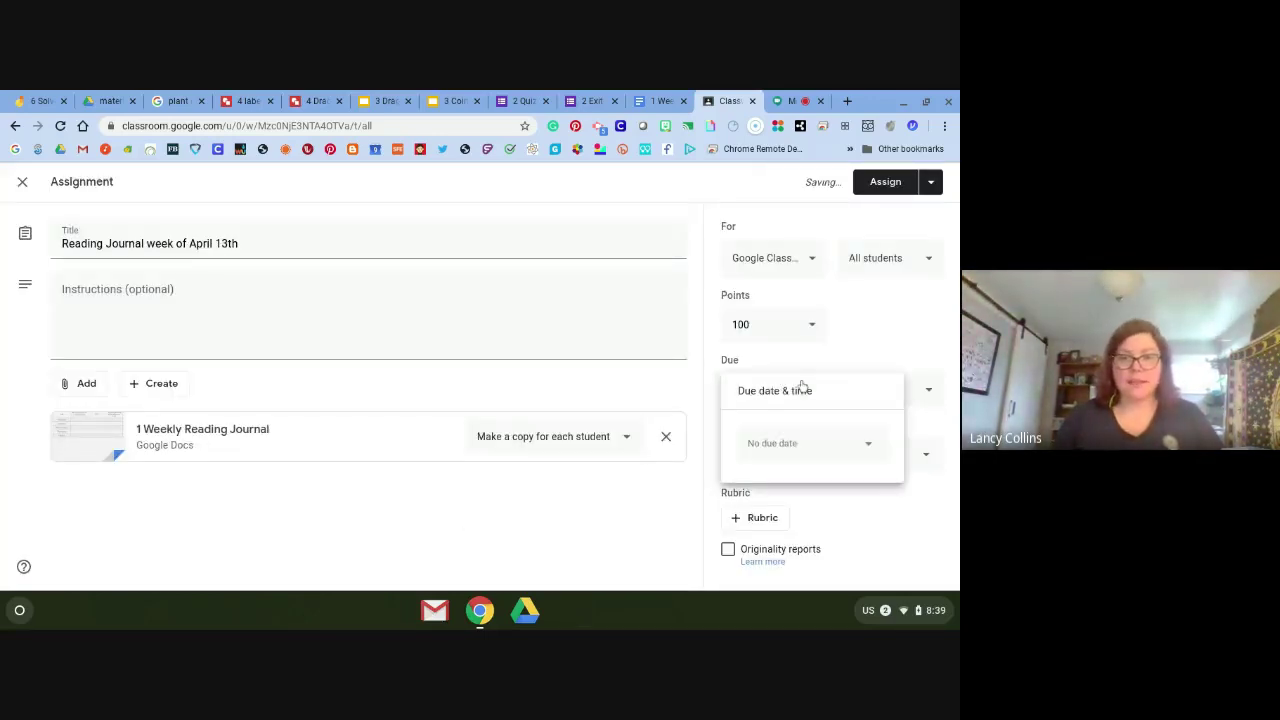
pyautogui.click(801, 443)
pyautogui.click(861, 367)
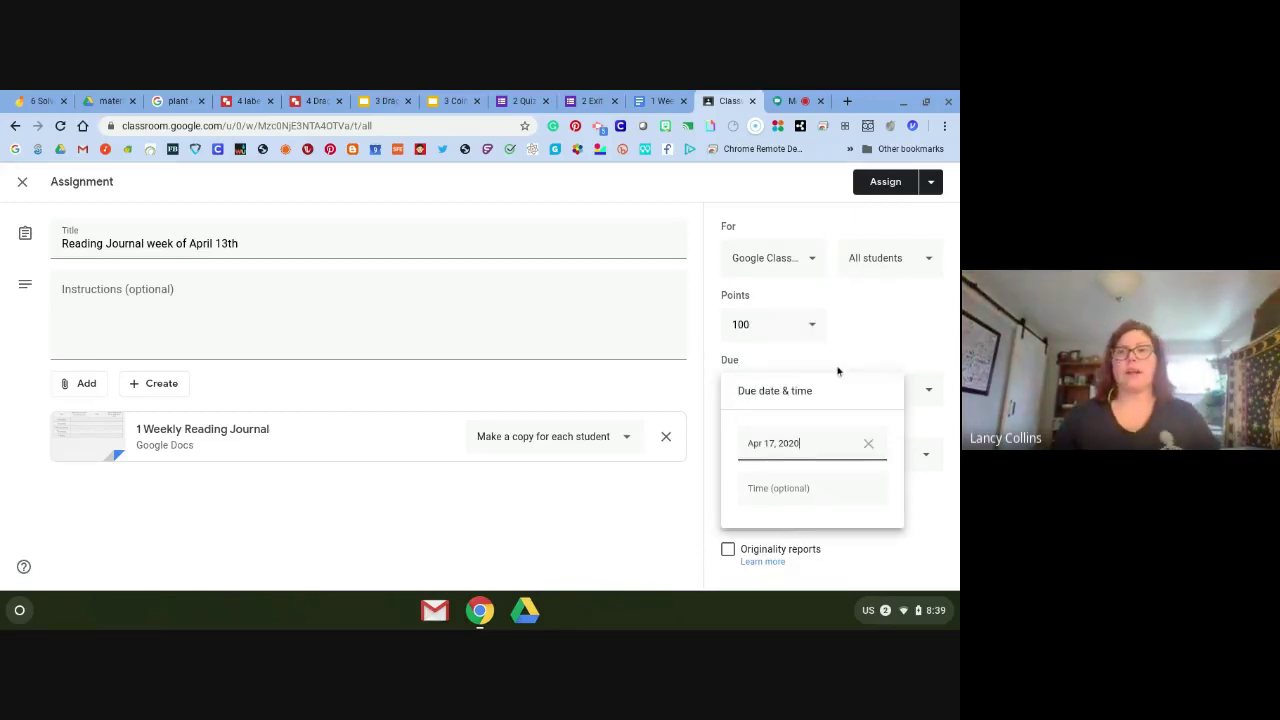
pyautogui.click(576, 509)
pyautogui.click(786, 324)
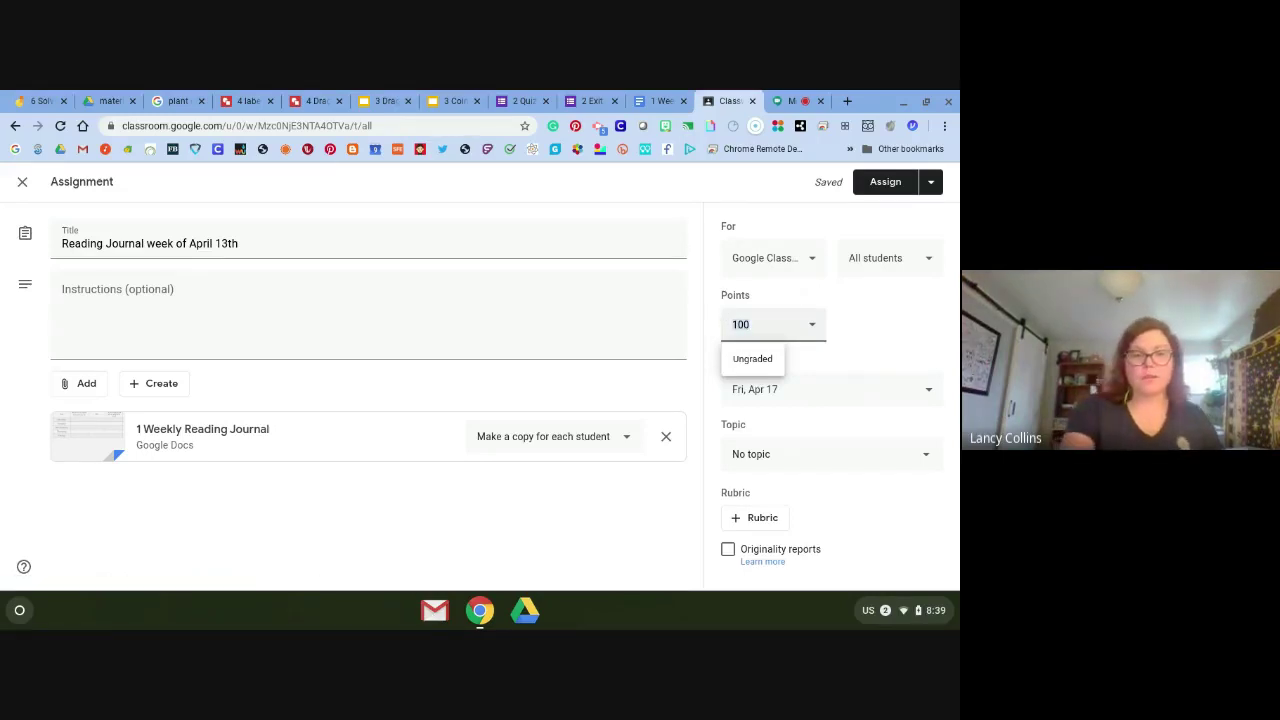
pyautogui.write('3')
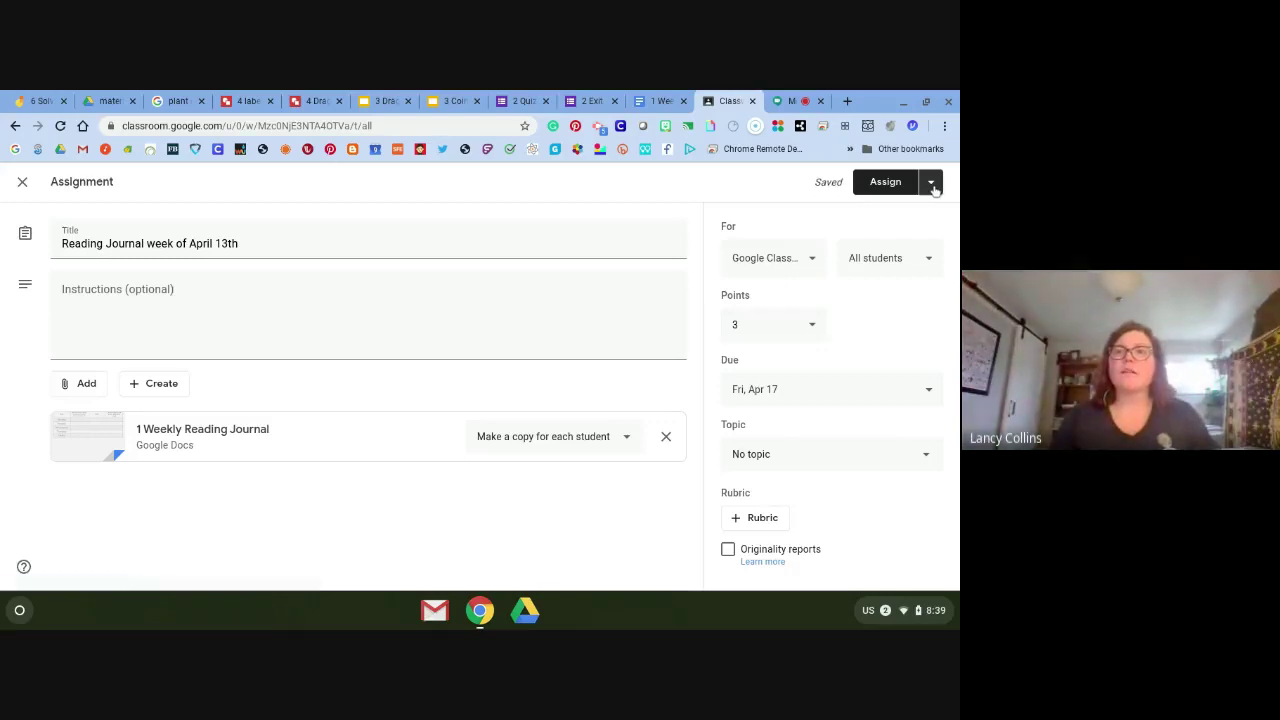
# Schedule the "Reading Journal week of April 13th" assignment to post on Apr 13, 2020 at 8:00 AM.
pyautogui.click(931, 185)
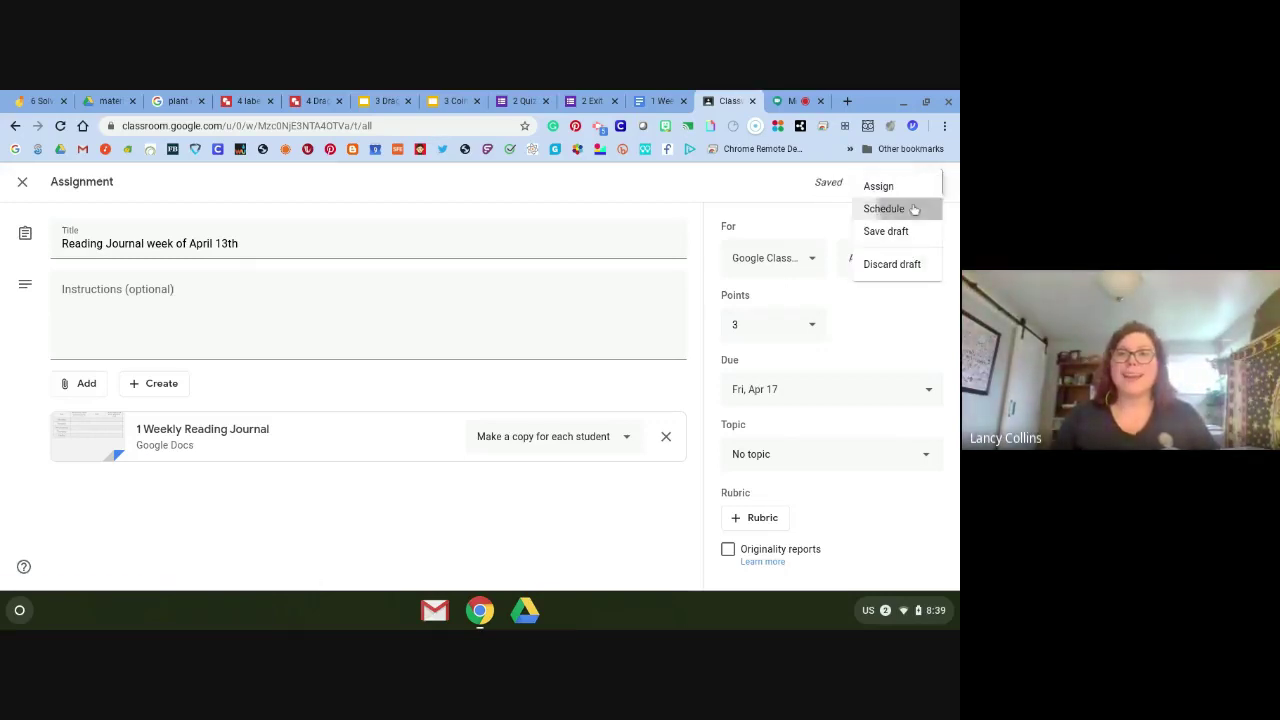
pyautogui.click(913, 209)
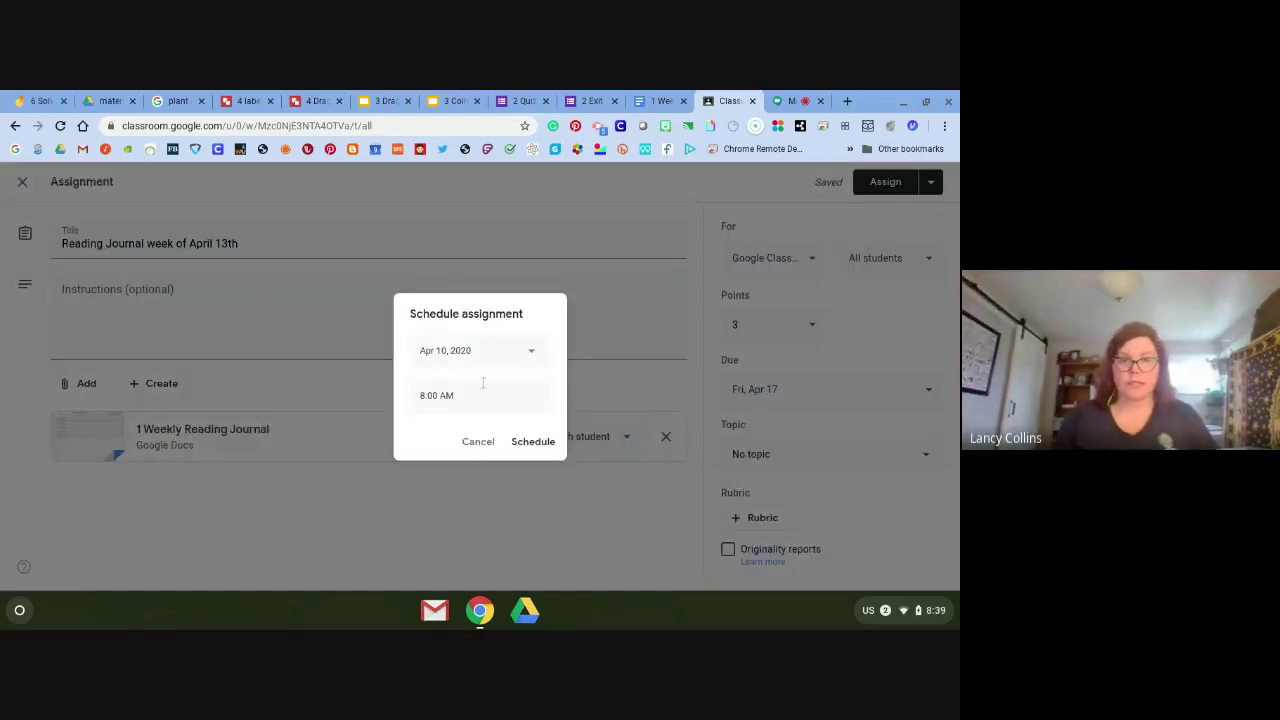
pyautogui.click(485, 350)
pyautogui.click(452, 480)
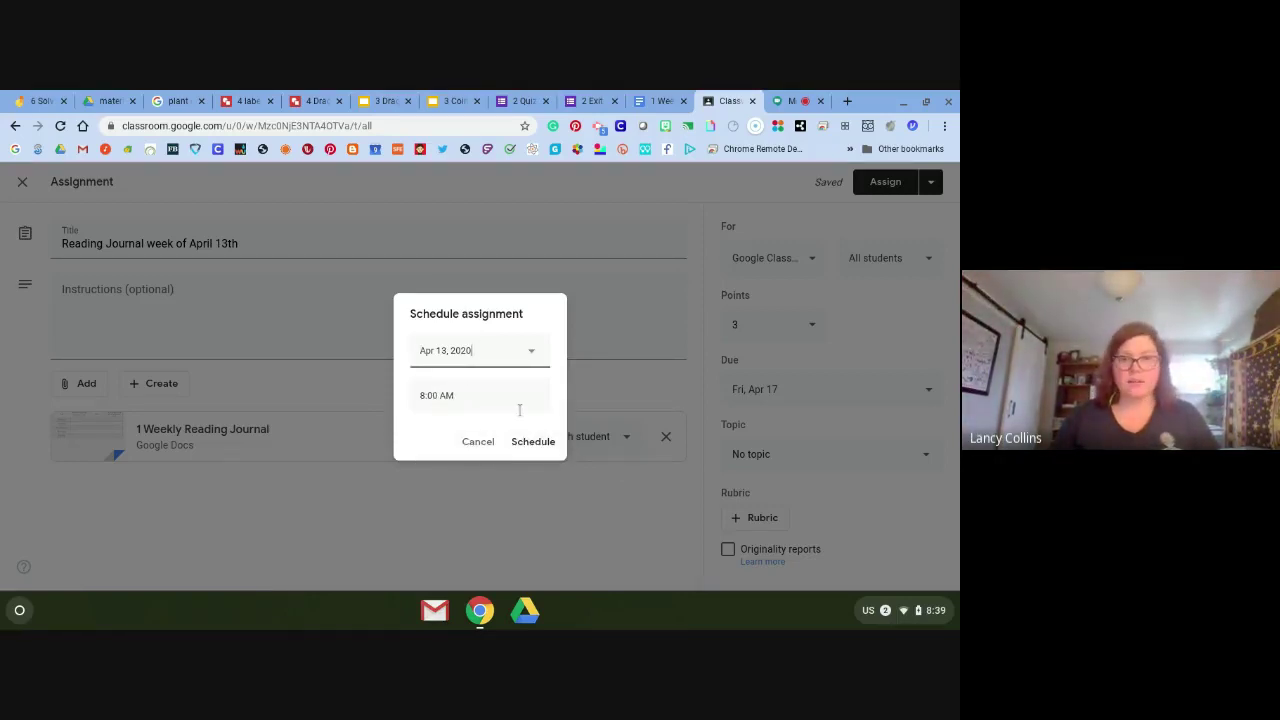
pyautogui.click(528, 444)
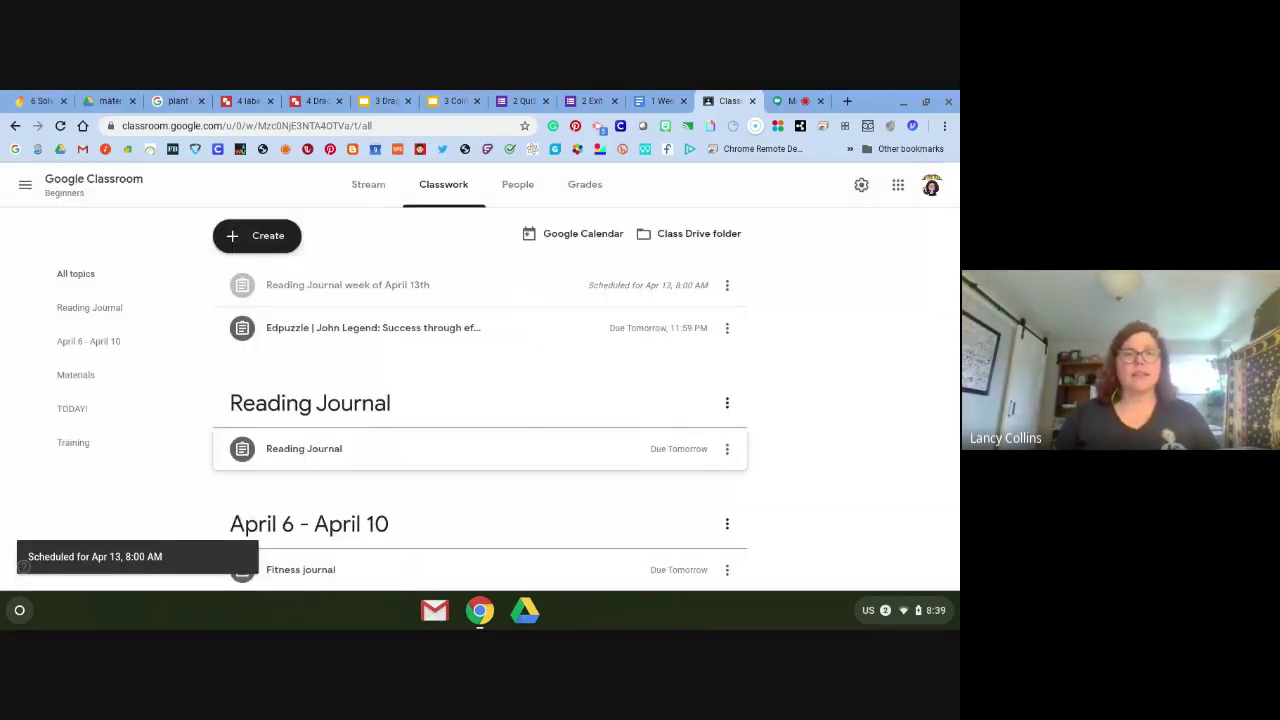
# Edit the scheduled April 13th assignment to file it under the Reading Journal topic, and save it with its schedule.
pyautogui.click(727, 286)
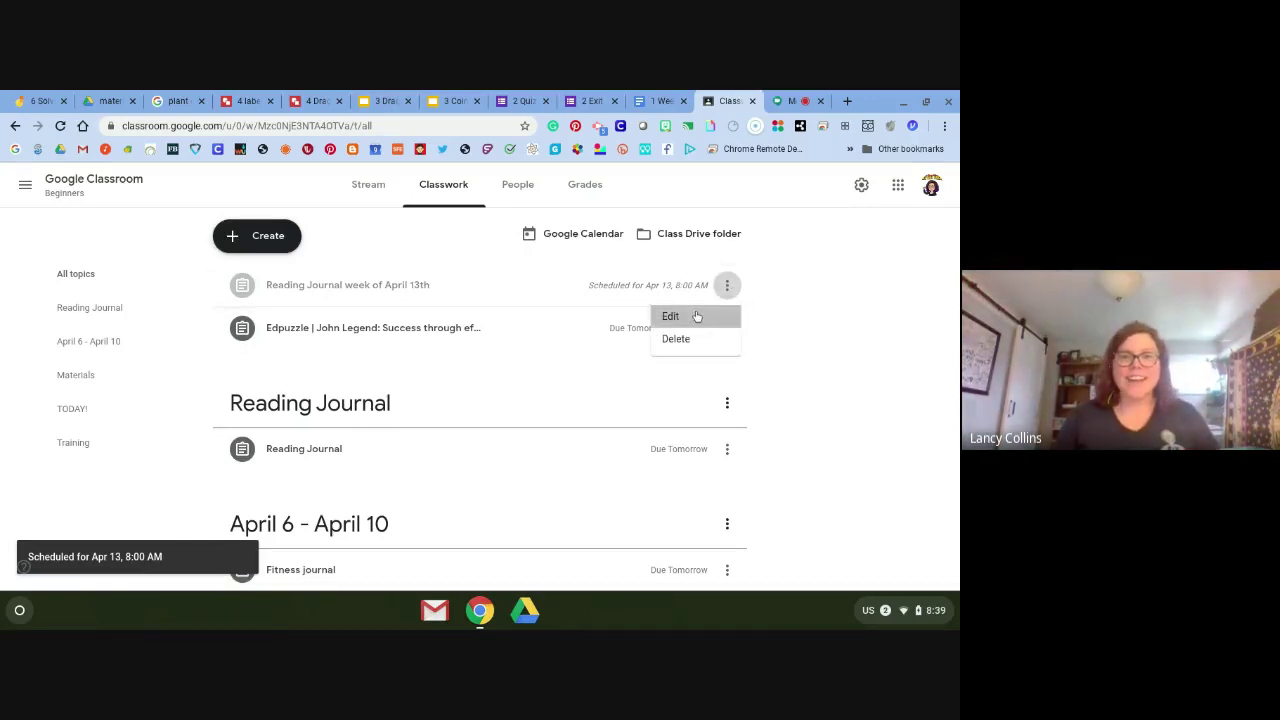
pyautogui.click(692, 316)
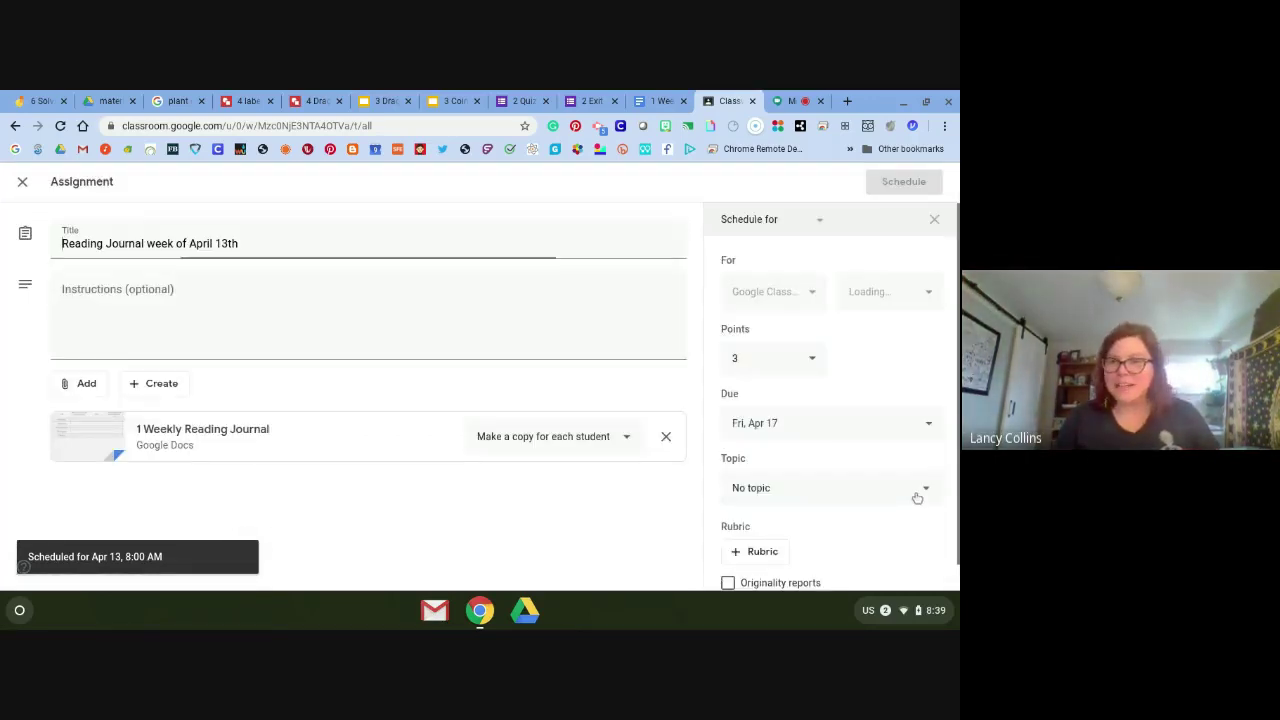
pyautogui.click(824, 488)
pyautogui.click(823, 486)
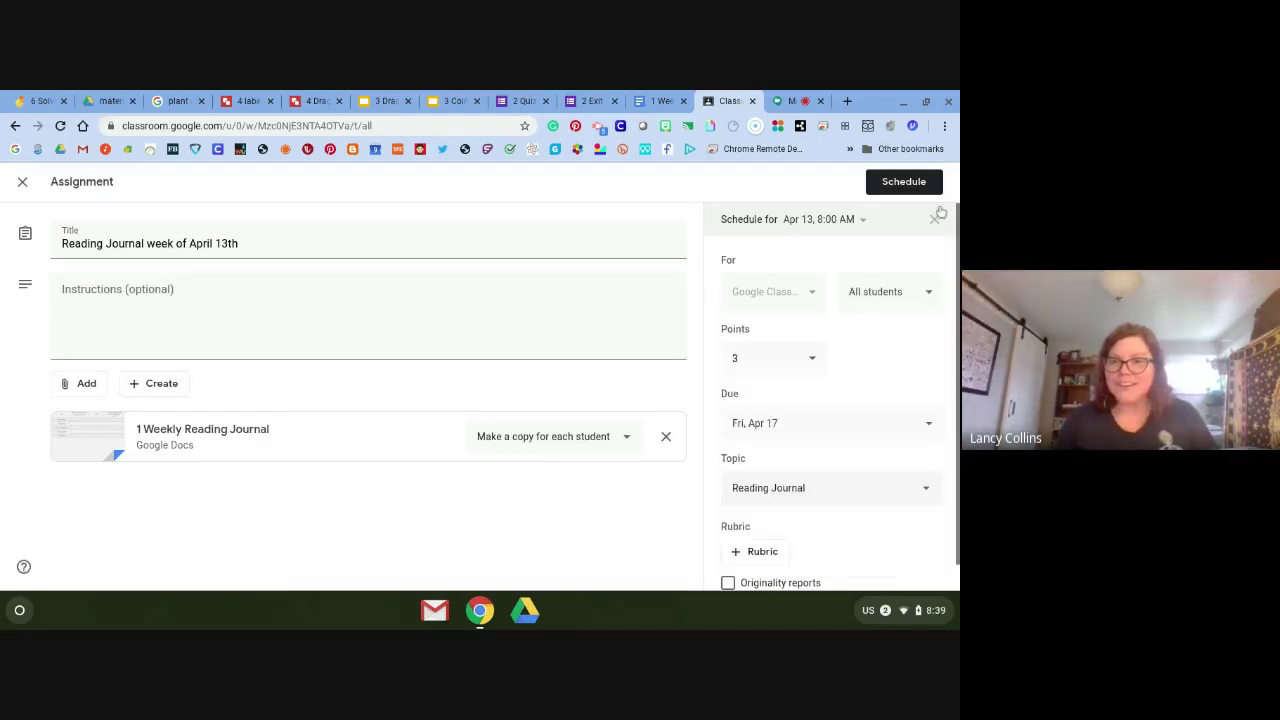
pyautogui.click(925, 181)
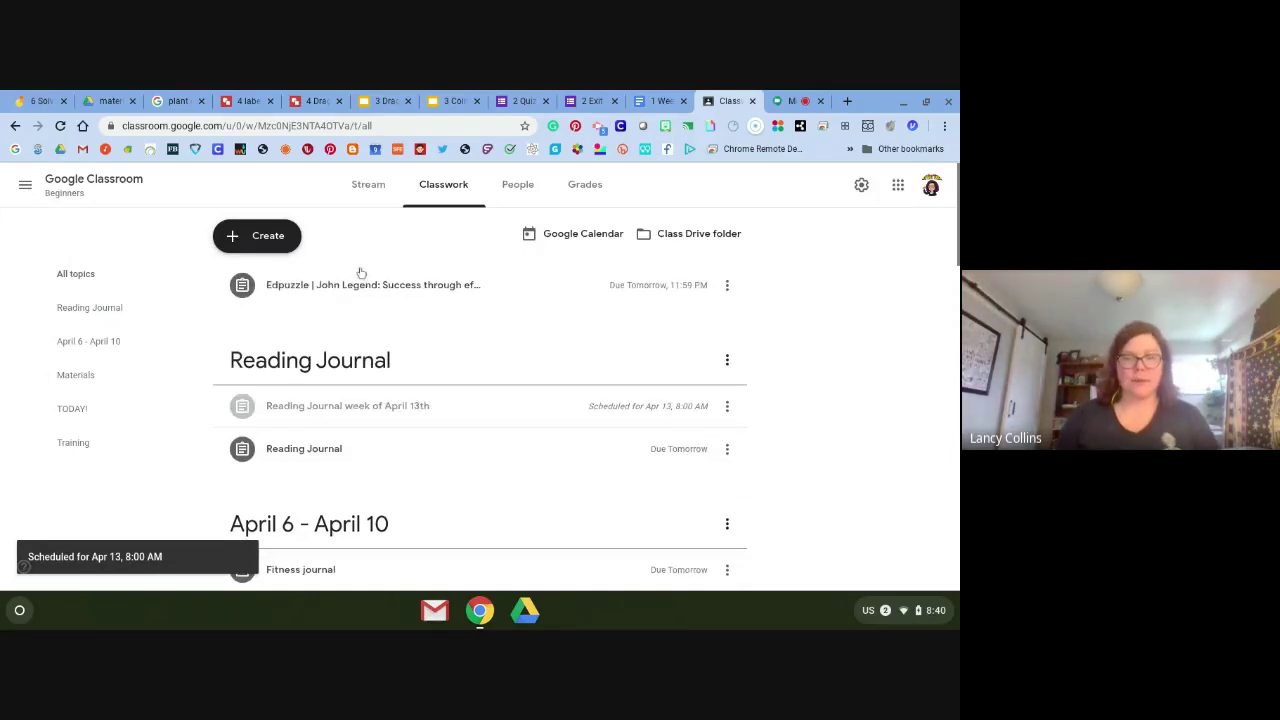
# Close the 1 Weekly Reading Journal document, check the chat in the Google Meet call, and return to Google Classroom.
pyautogui.scroll(-1, 434, 500)
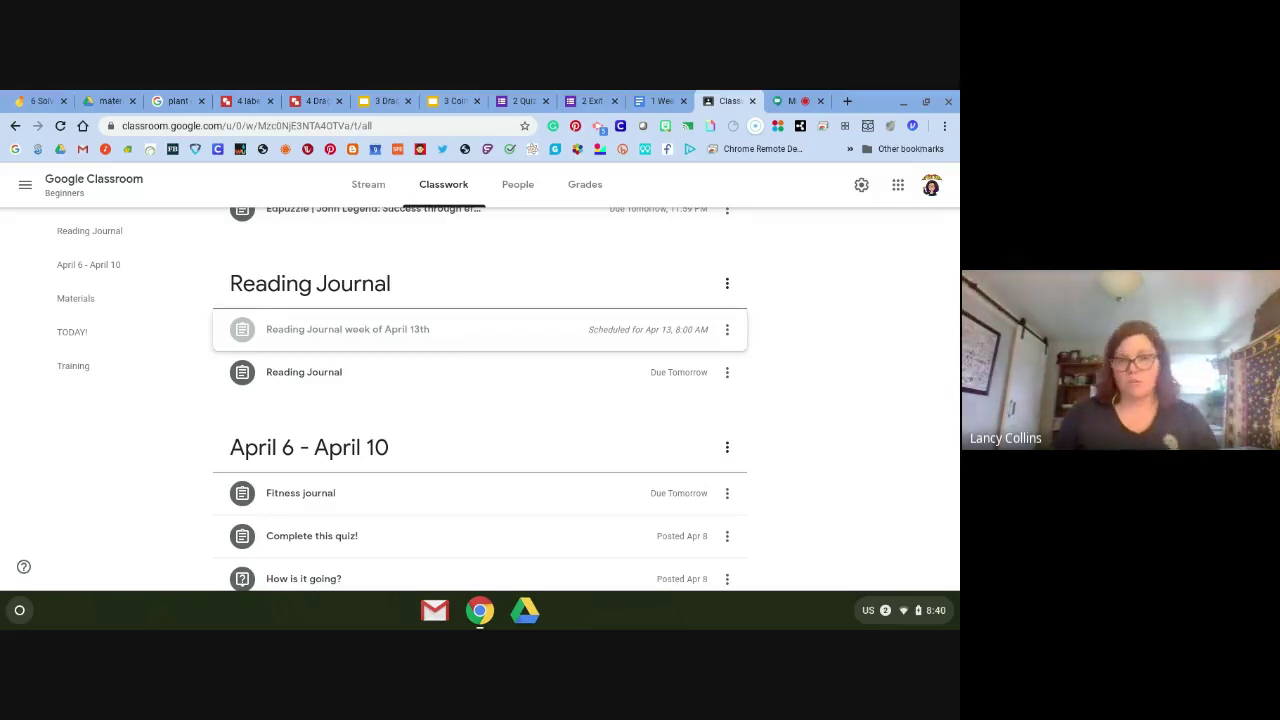
pyautogui.click(673, 102)
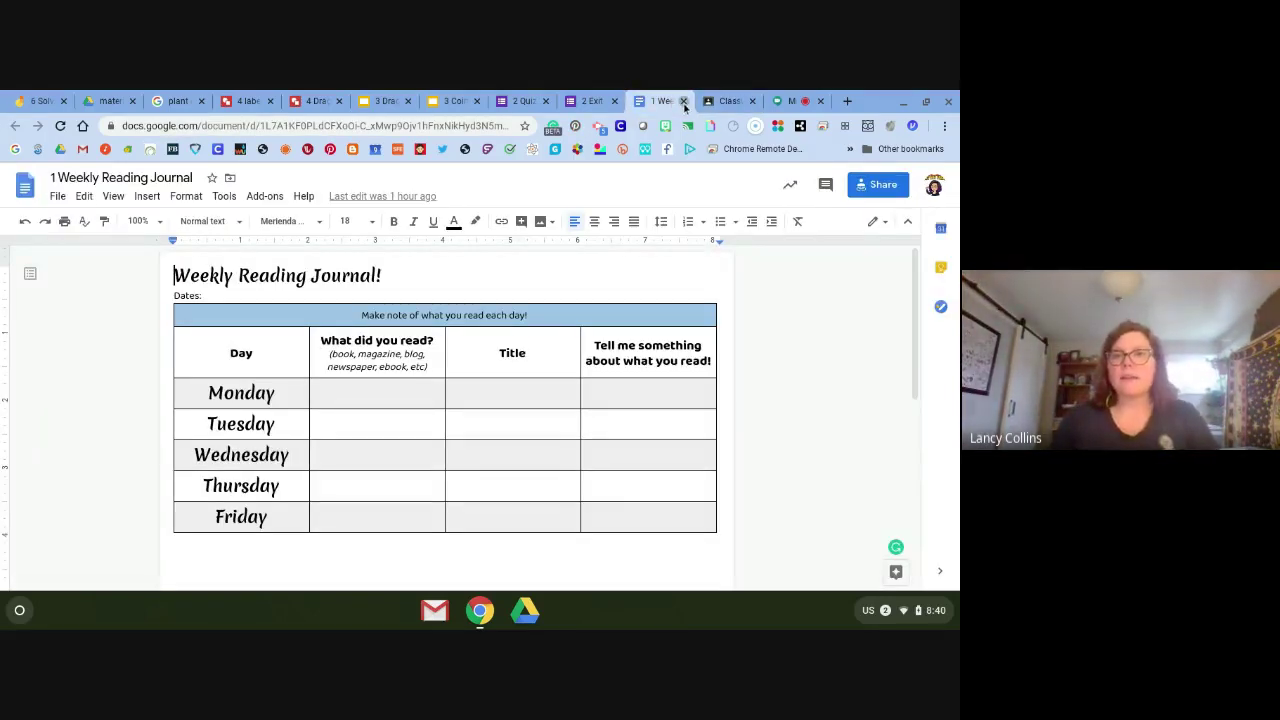
pyautogui.click(684, 102)
pyautogui.click(706, 97)
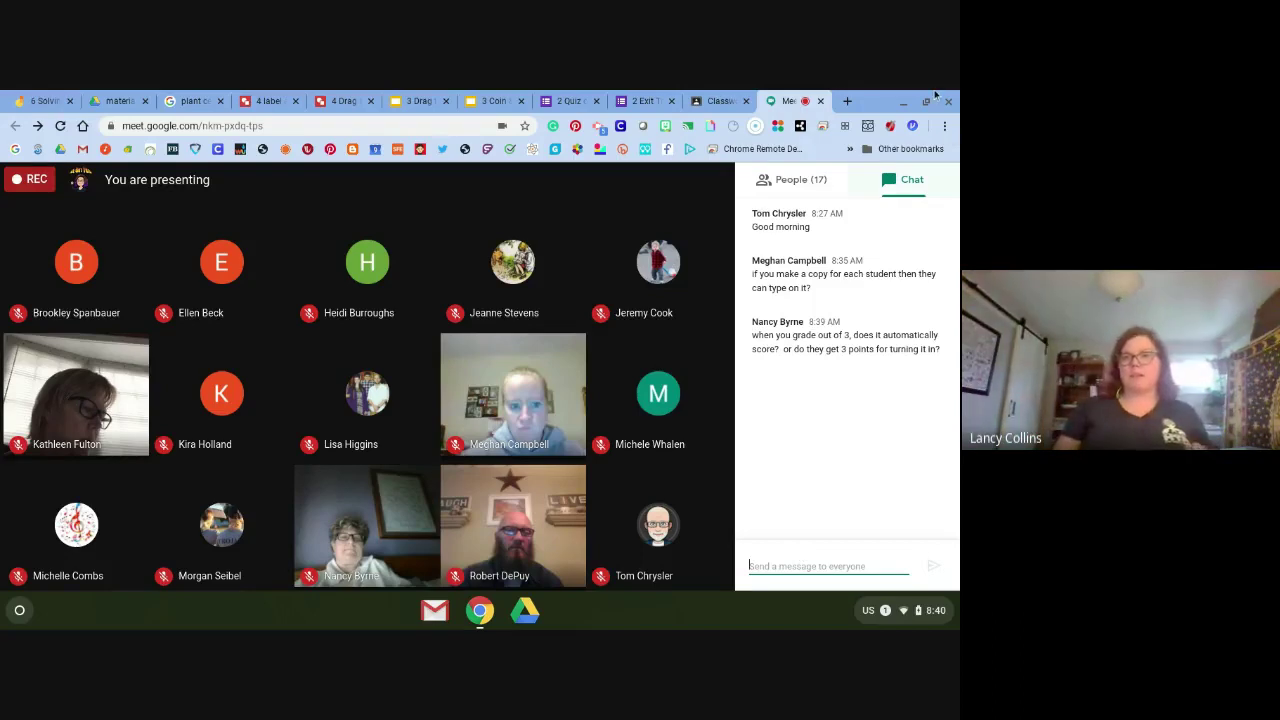
pyautogui.click(730, 97)
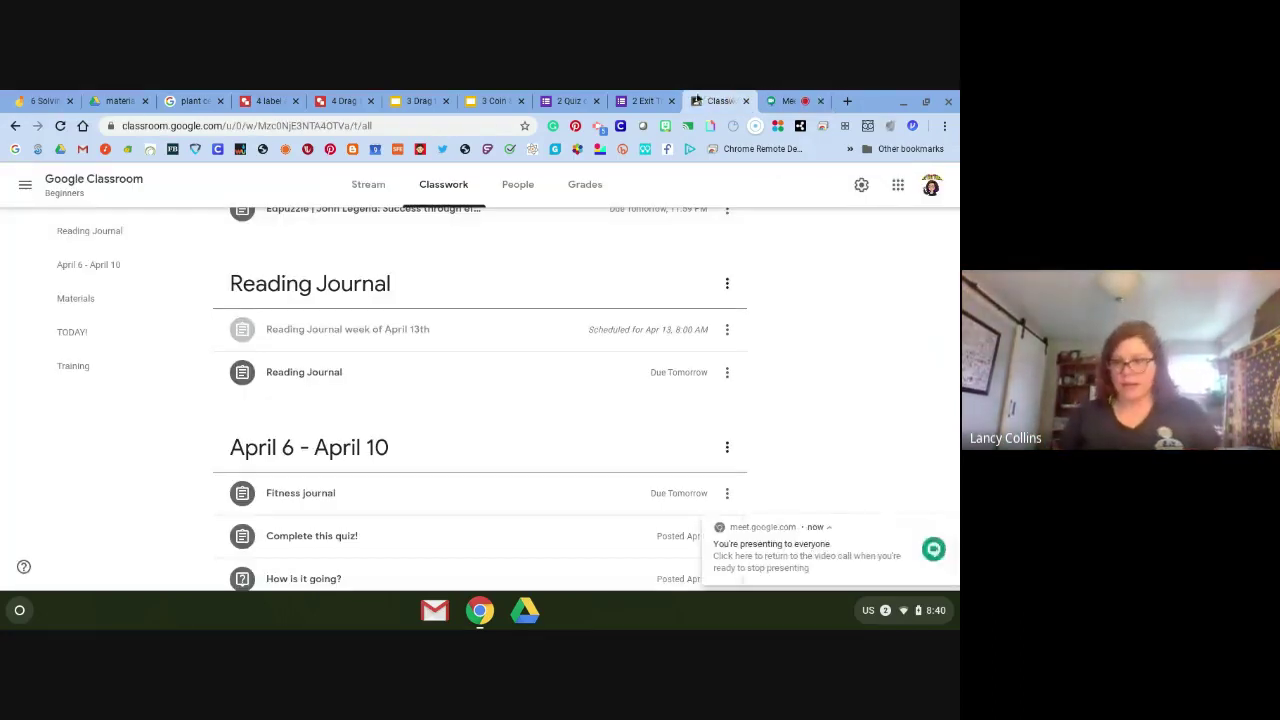
# Review the posted question and video under the April 6 - April 10 topic, and open the student work for "Complete this quiz!".
pyautogui.scroll(-1, 422, 504)
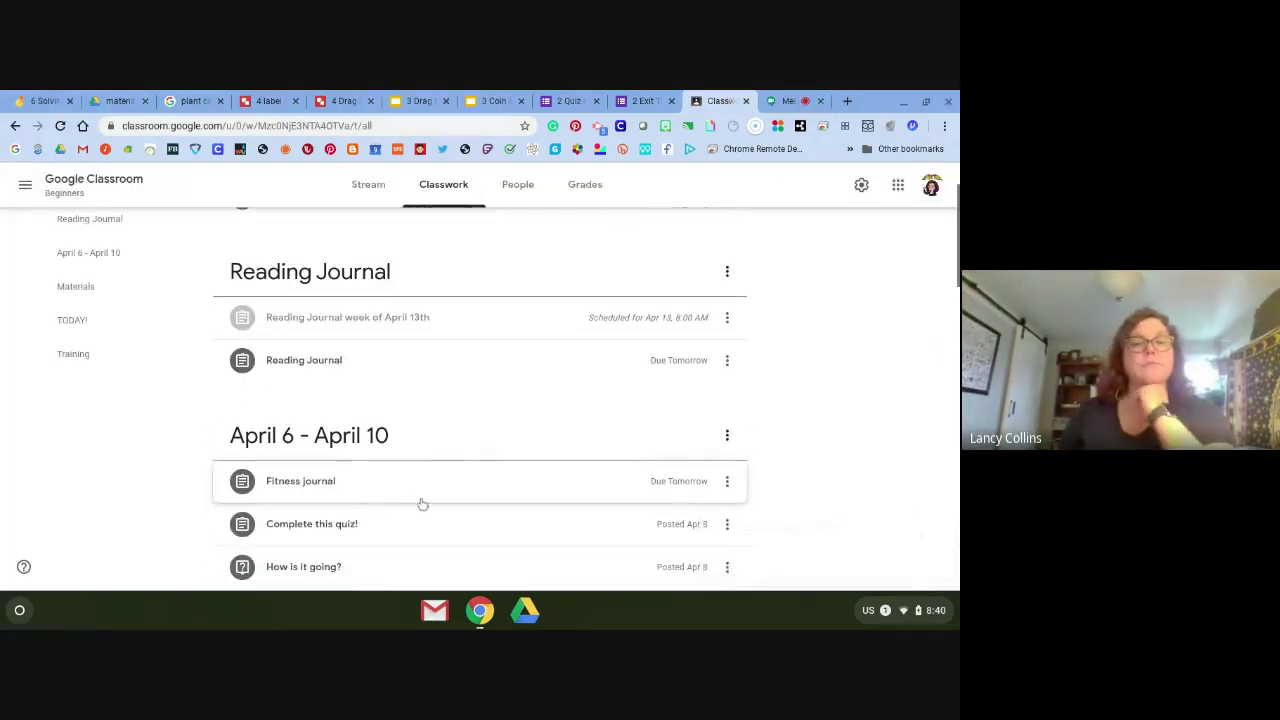
pyautogui.scroll(-4, 422, 504)
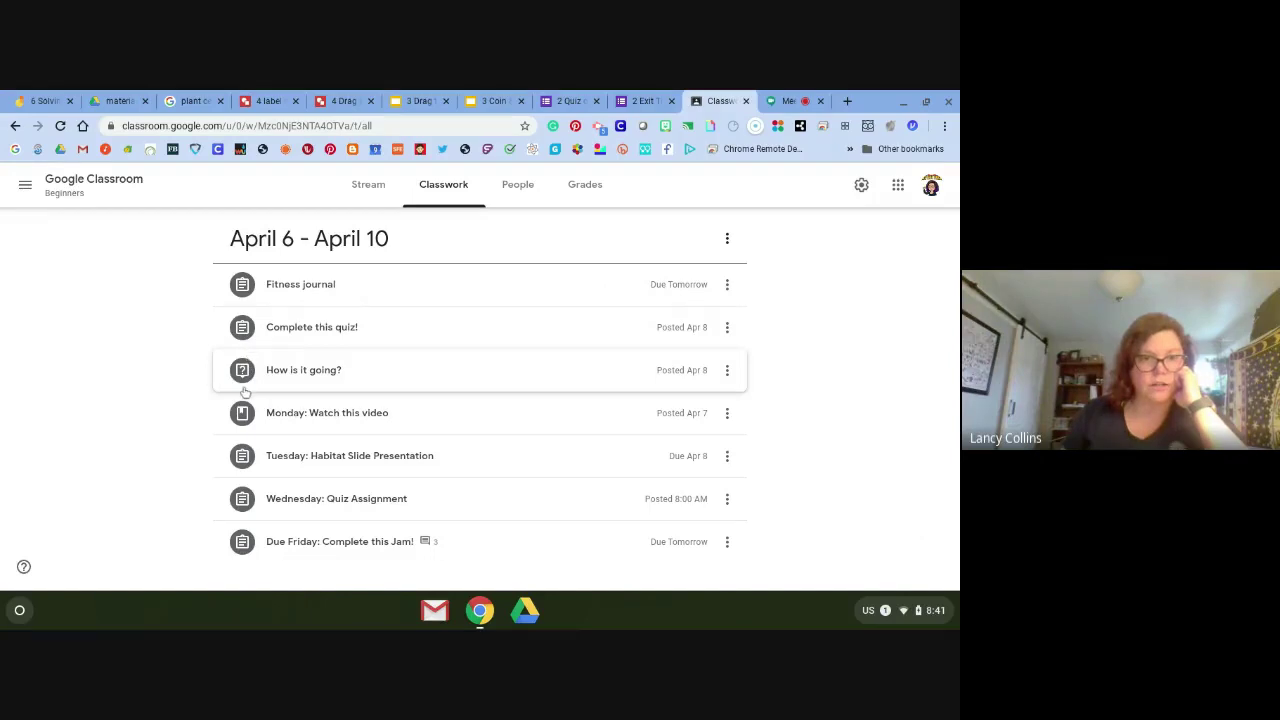
pyautogui.click(334, 377)
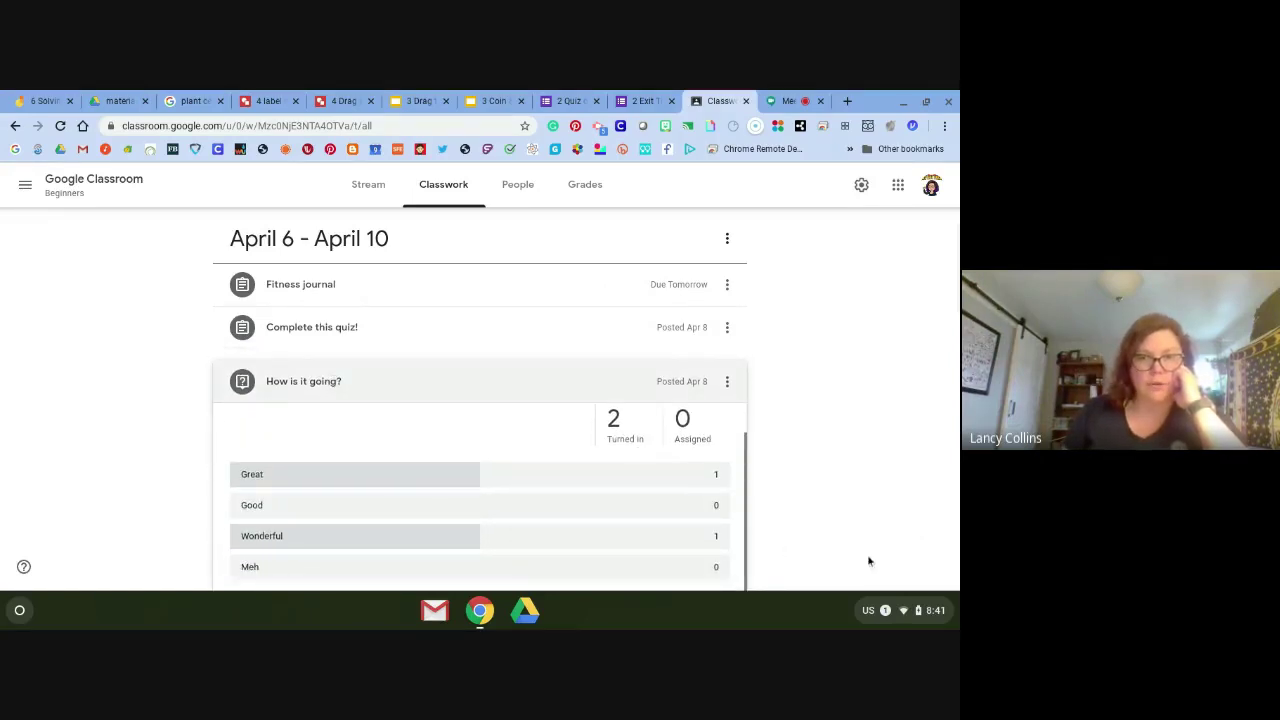
pyautogui.scroll(-2, 850, 520)
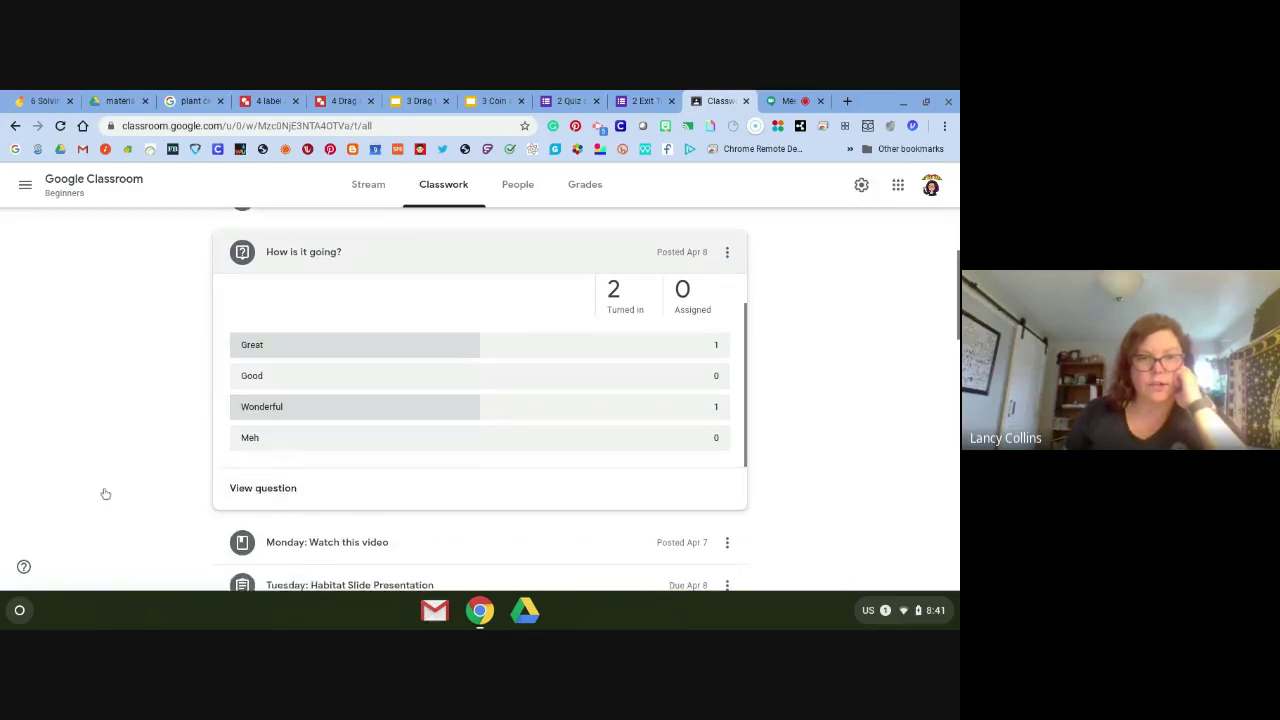
pyautogui.scroll(-1, 103, 491)
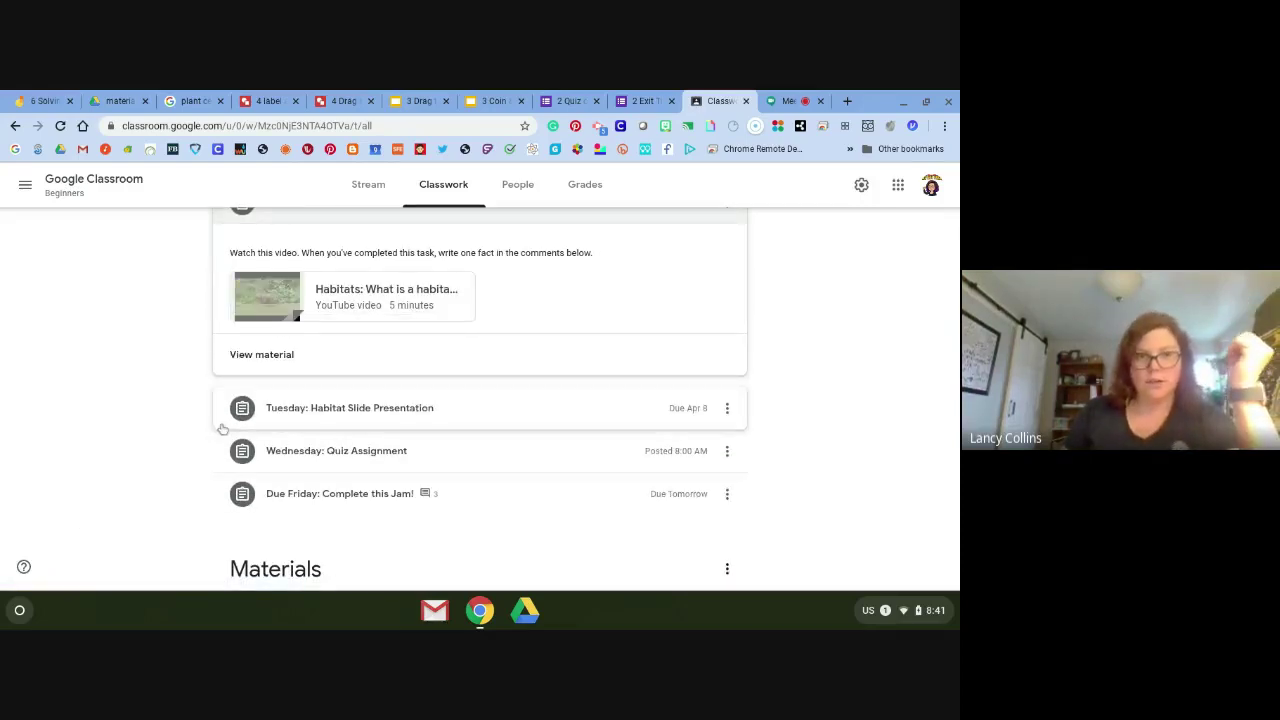
pyautogui.scroll(3, 143, 477)
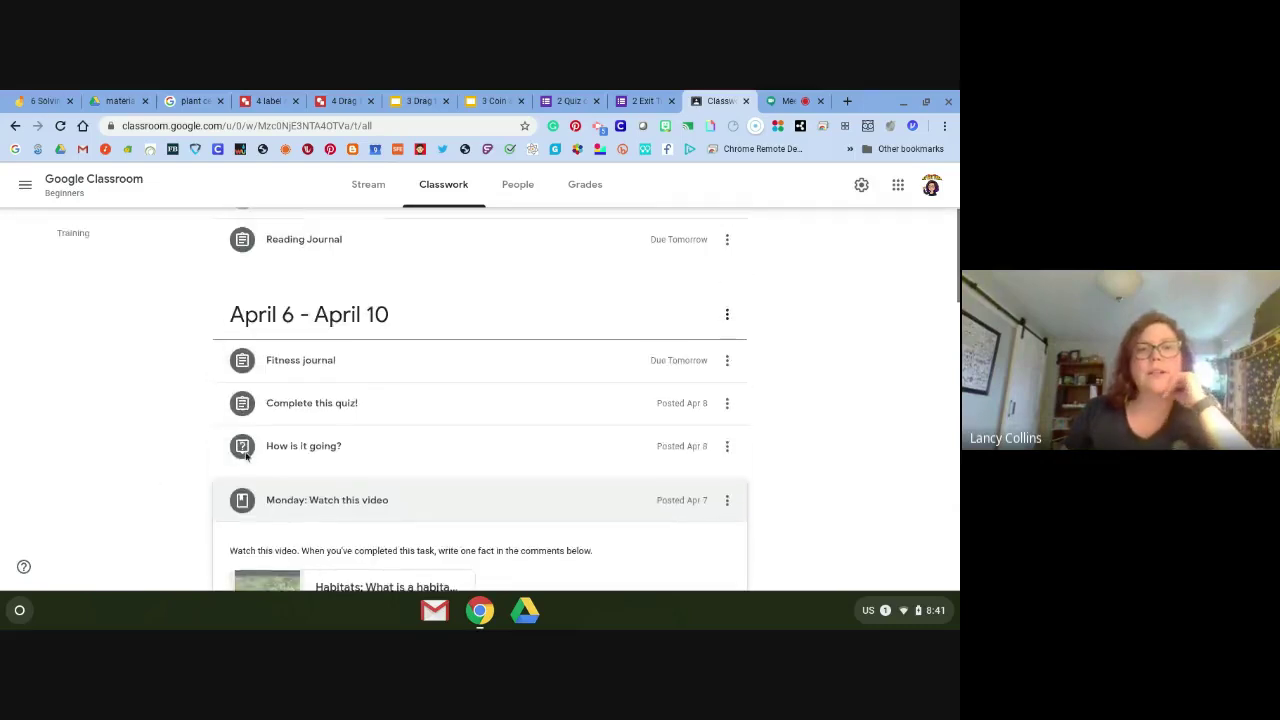
pyautogui.click(360, 403)
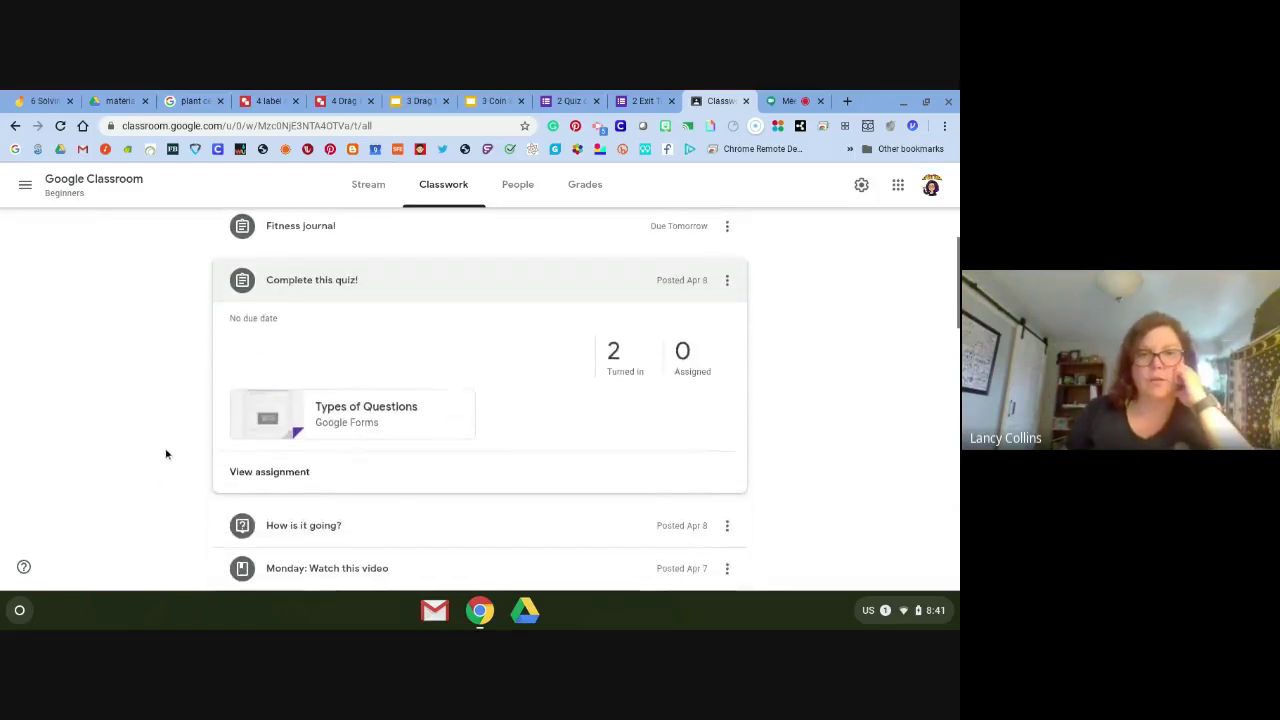
pyautogui.click(268, 472)
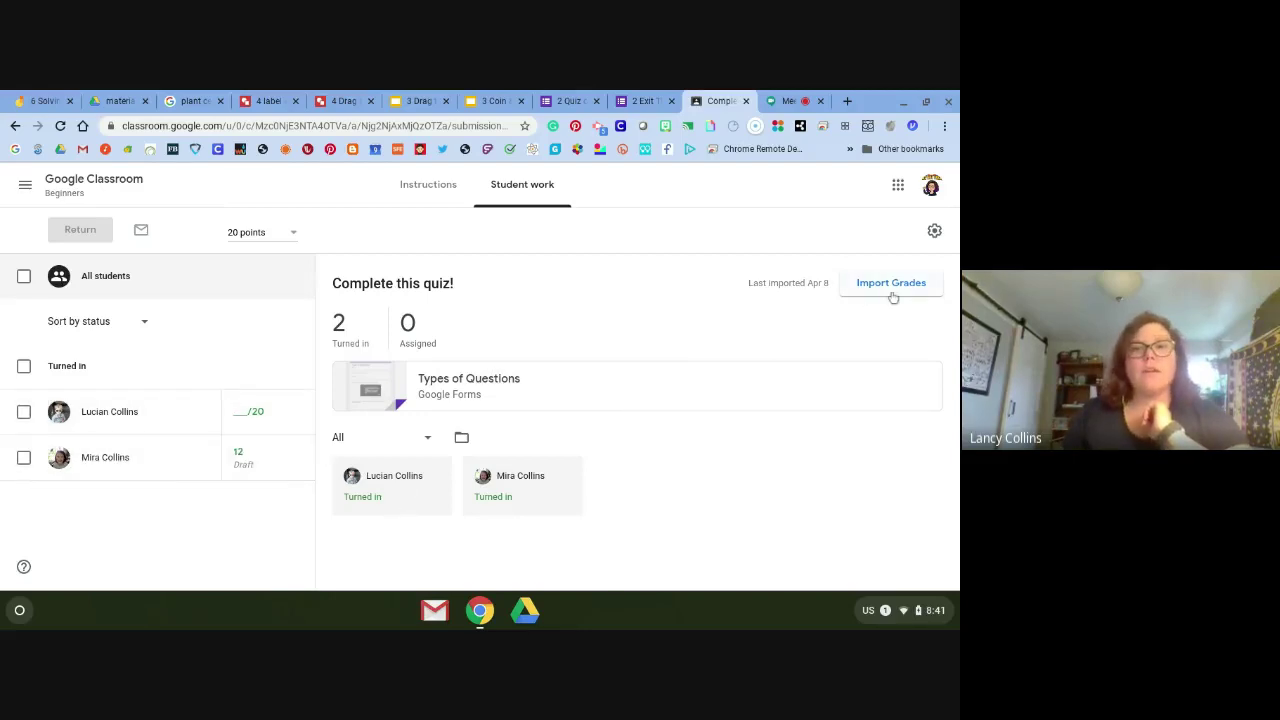
# Switch to the "2 Quiz on Mountains" form in Google Forms and examine its quiz settings, closing them with a save.
pyautogui.click(568, 101)
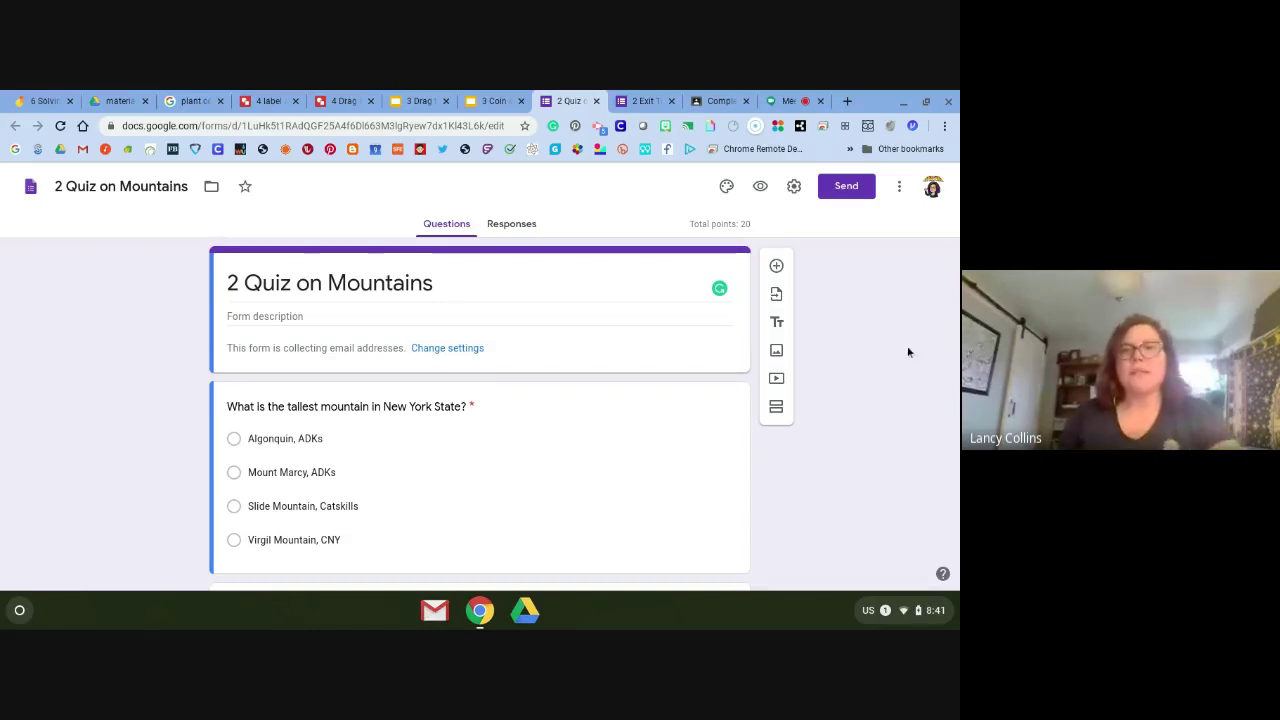
pyautogui.click(792, 190)
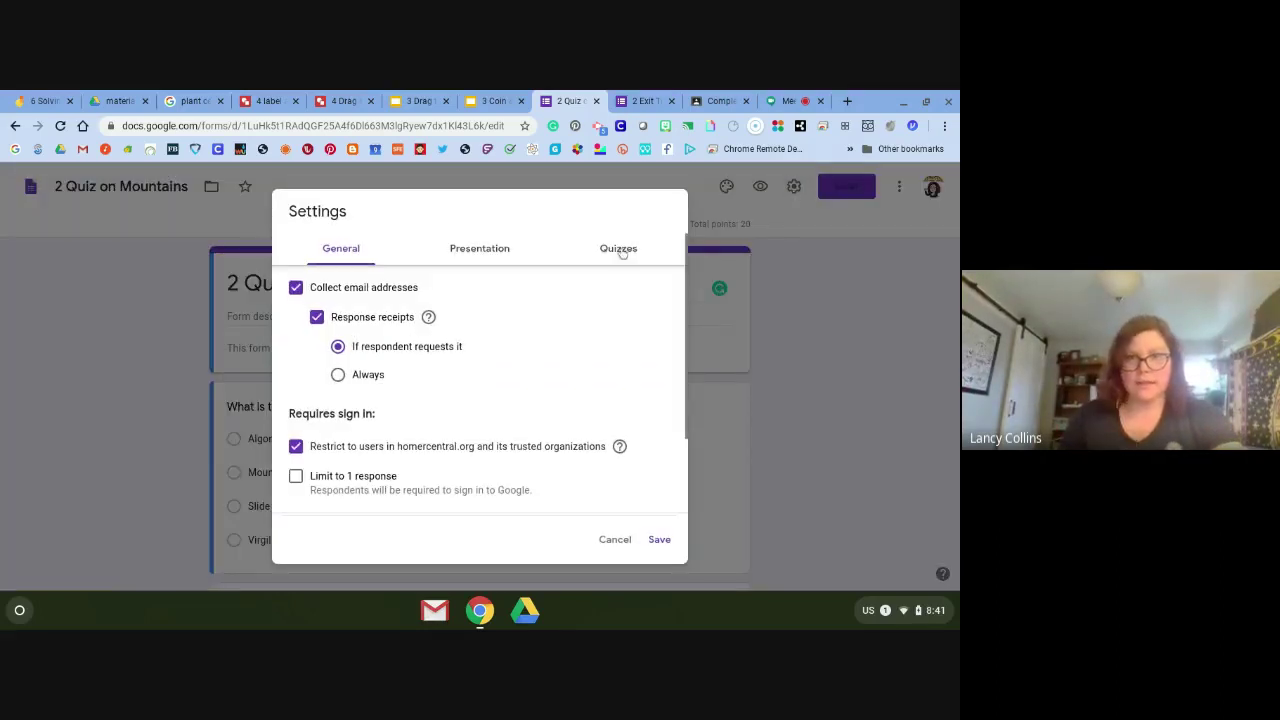
pyautogui.click(622, 257)
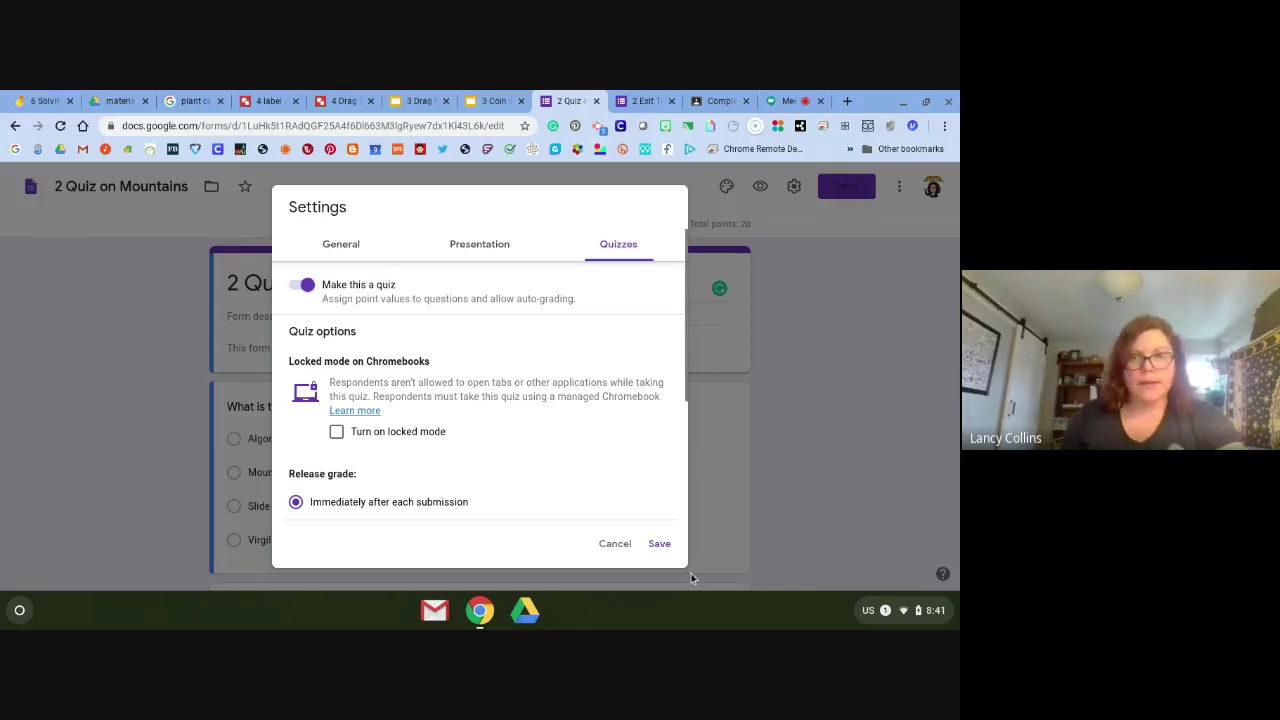
pyautogui.click(656, 543)
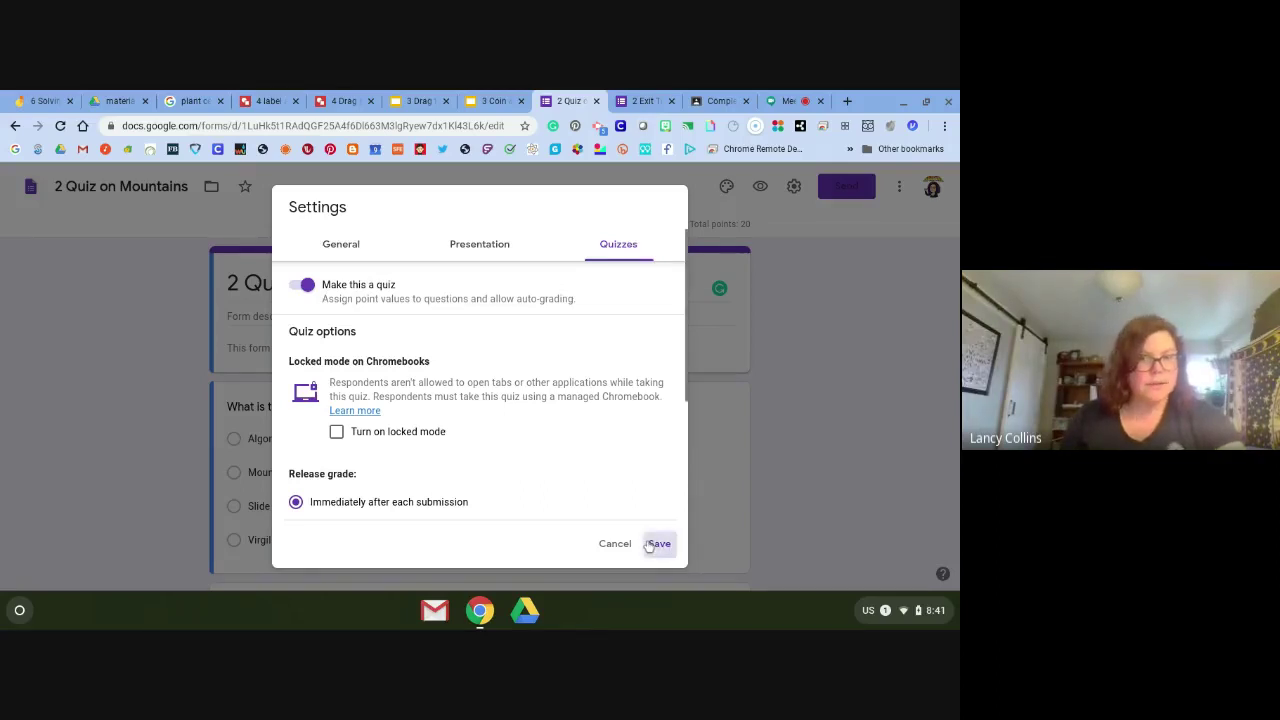
# Switch back to Google Classroom and return from the quiz's student work to the class's Classwork page.
pyautogui.click(696, 99)
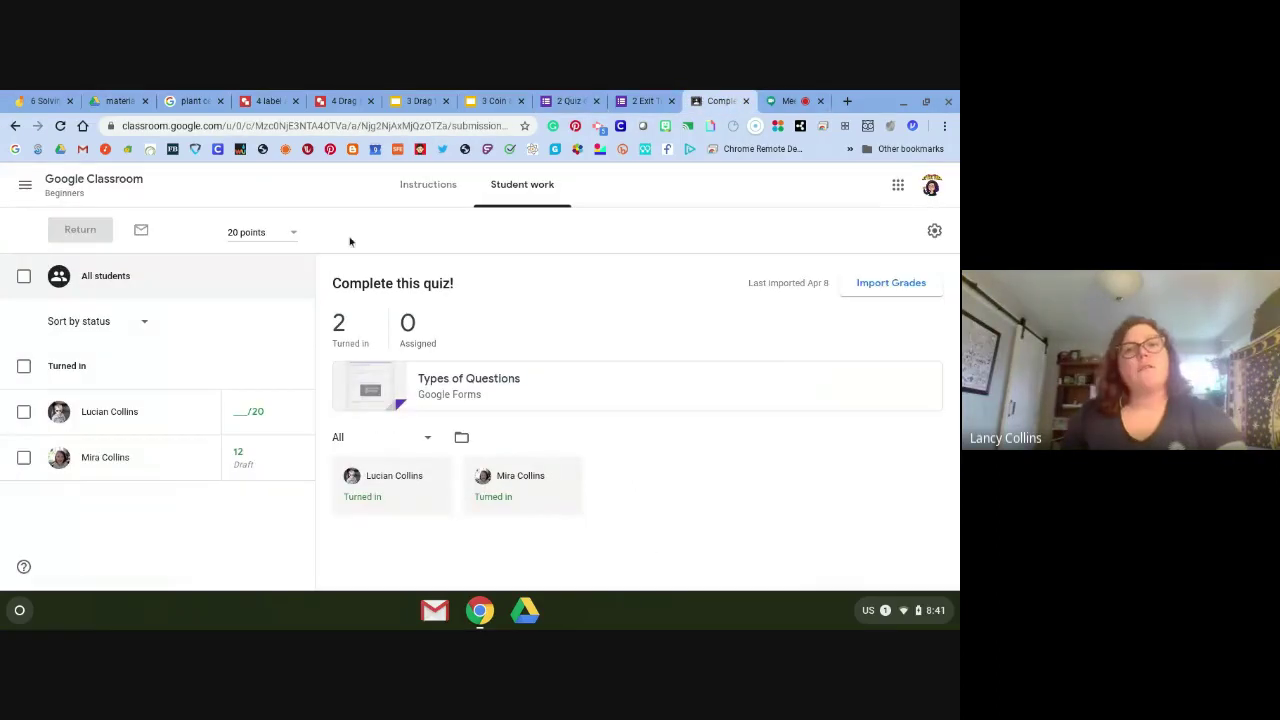
pyautogui.click(25, 186)
pyautogui.click(440, 254)
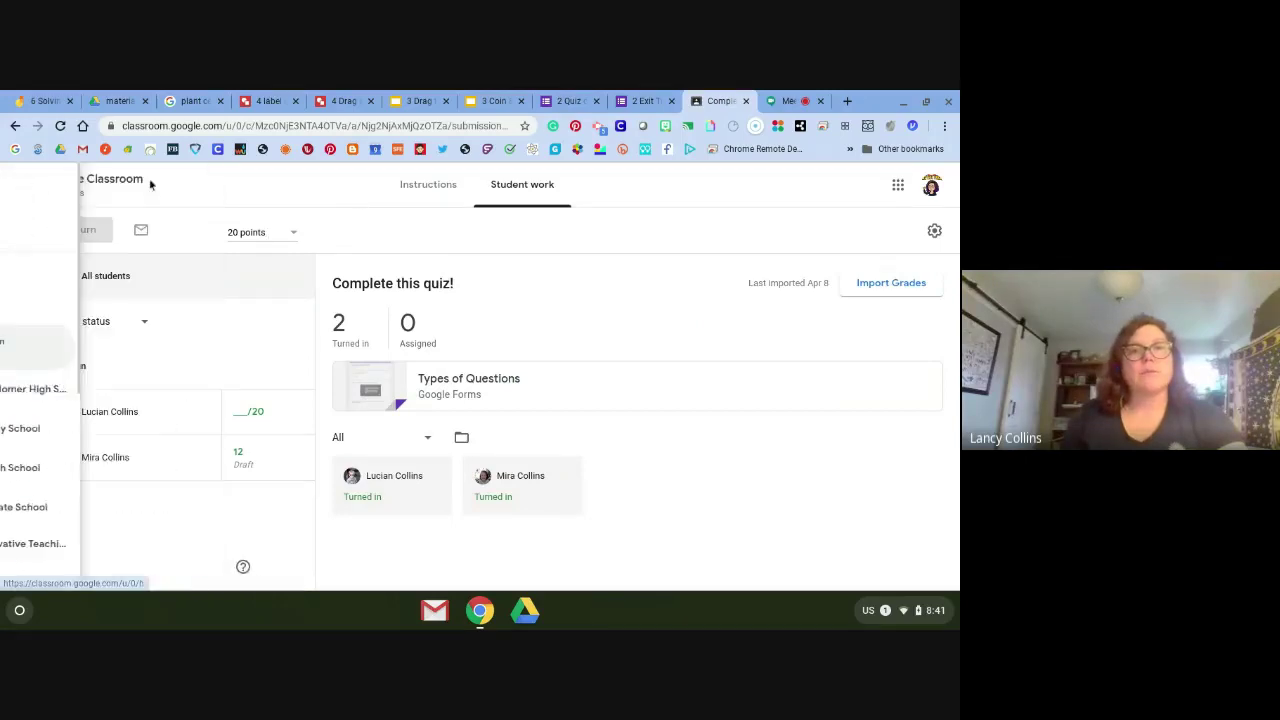
pyautogui.click(140, 187)
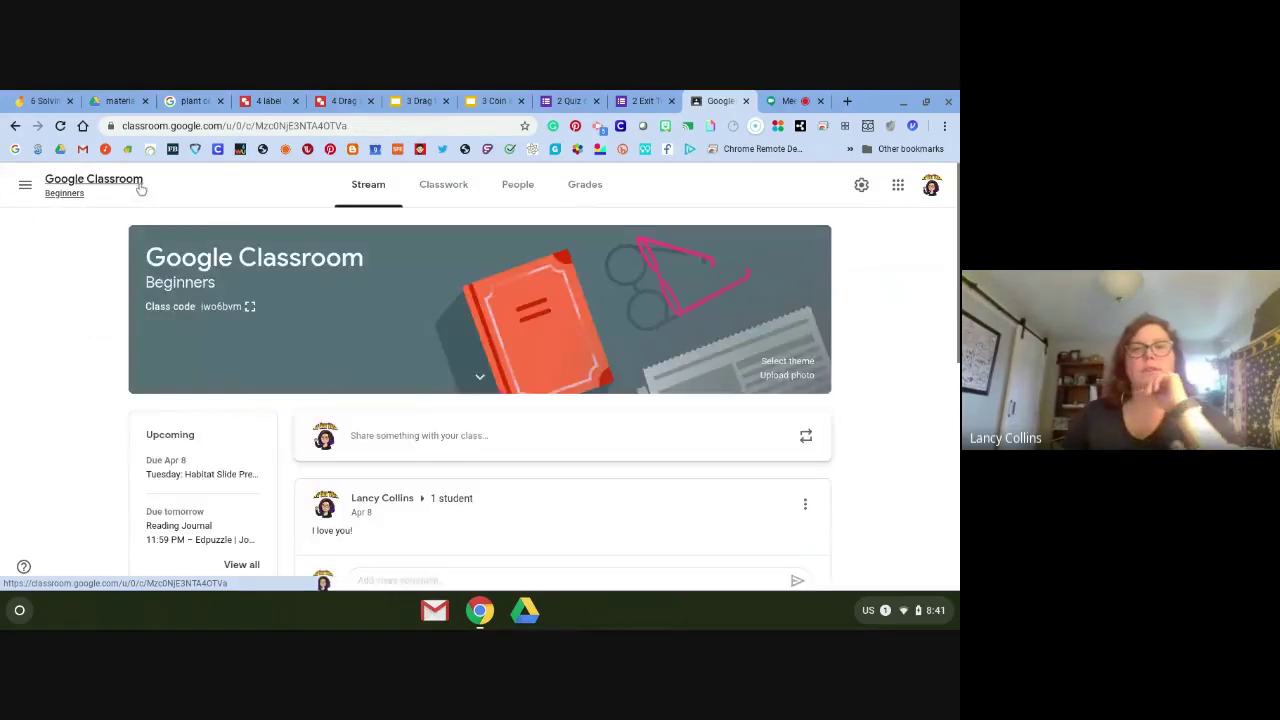
pyautogui.click(443, 188)
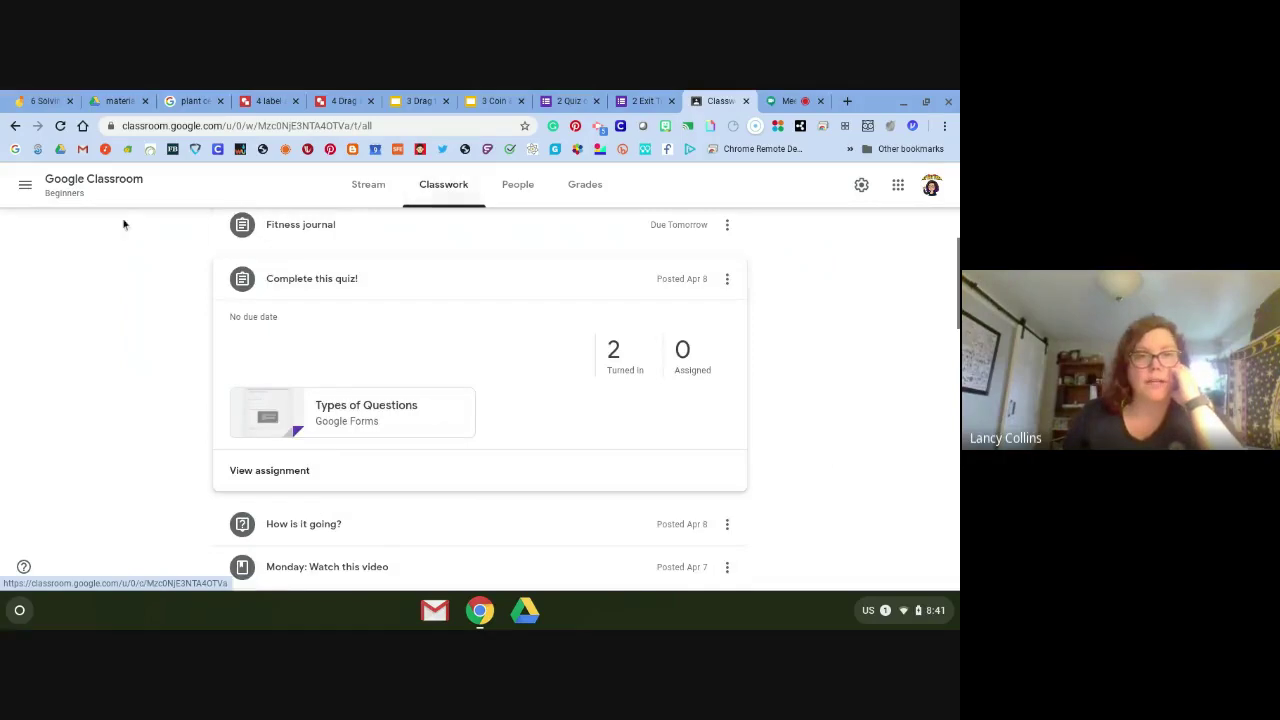
pyautogui.scroll(4, 494, 366)
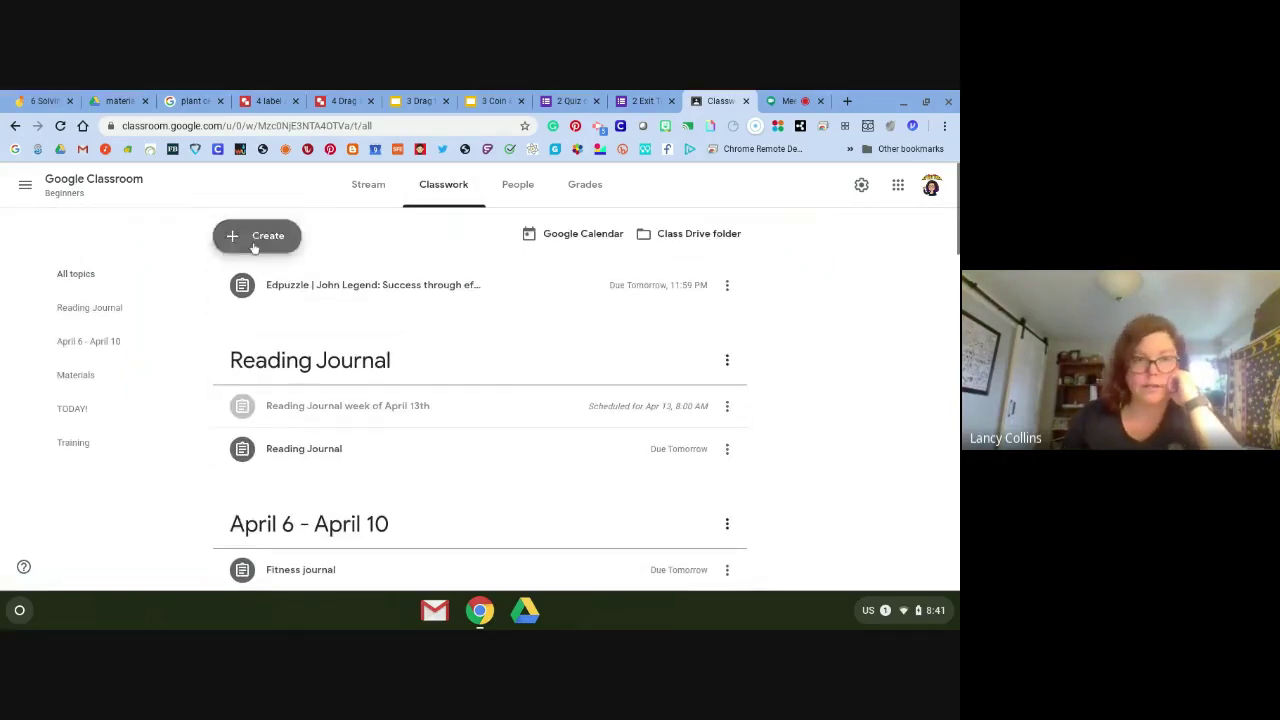
# Create a new assignment titled "Quiz on Mountains".
pyautogui.click(251, 244)
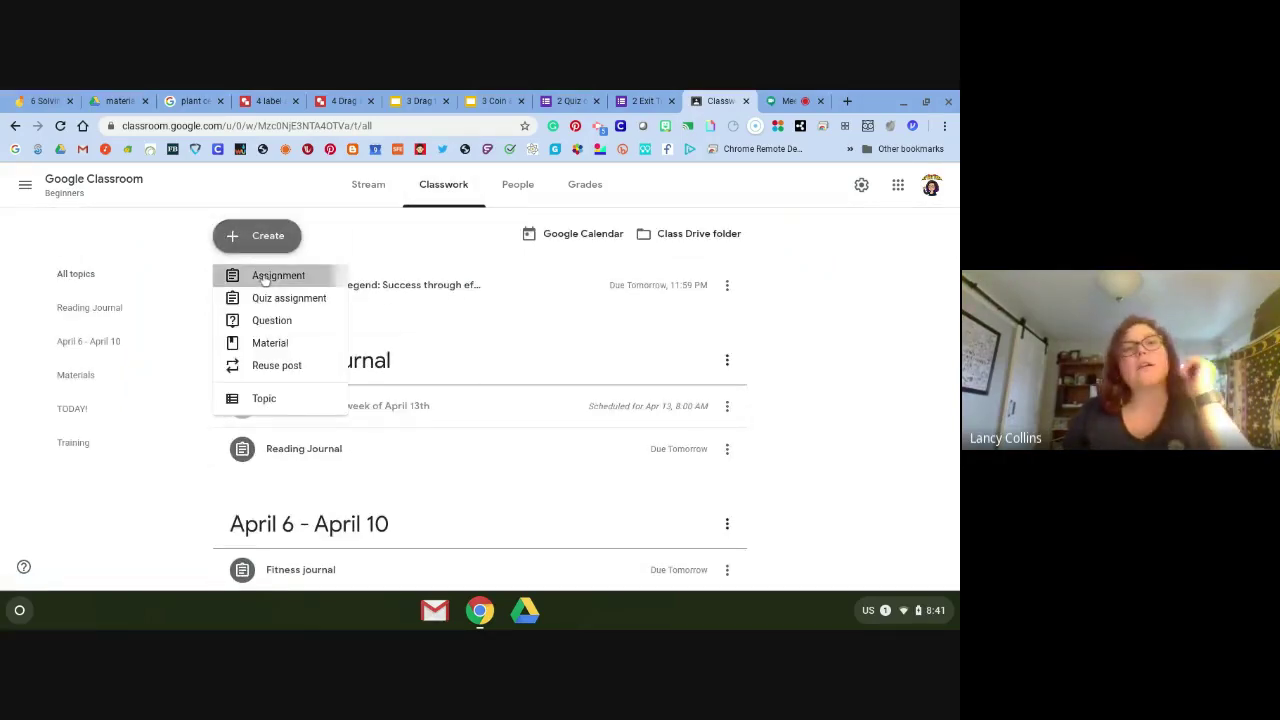
pyautogui.click(264, 277)
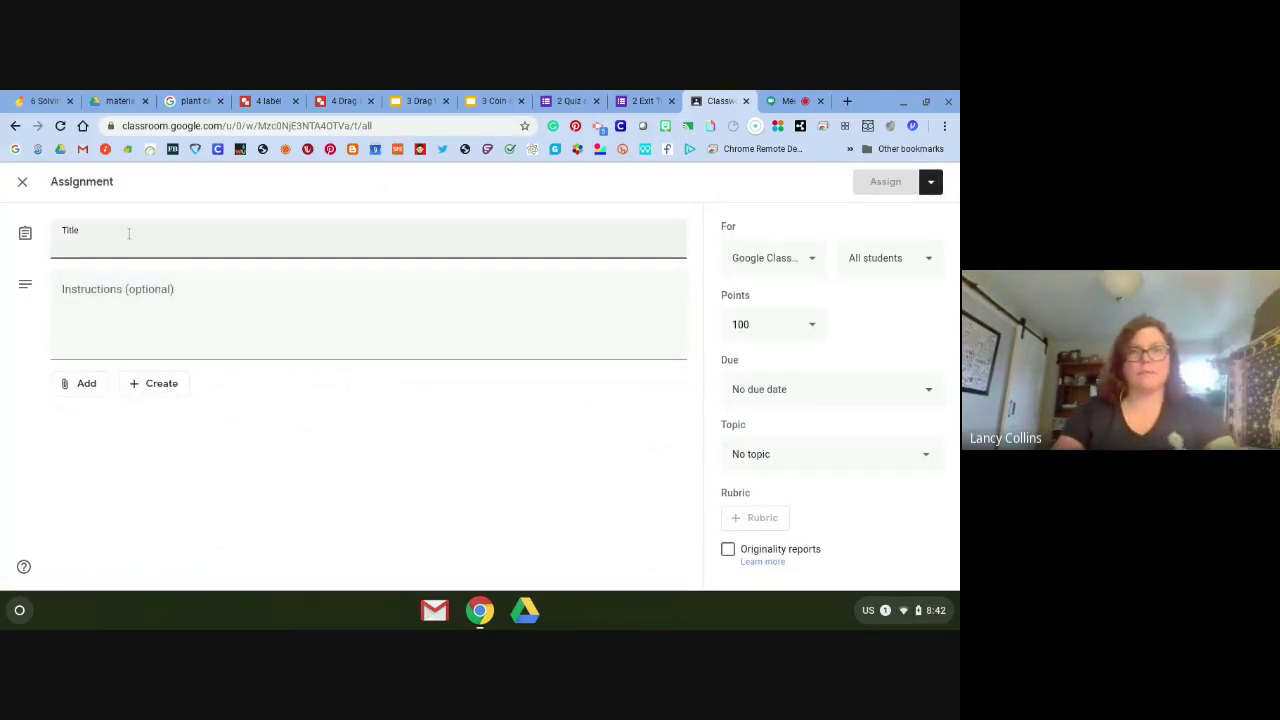
pyautogui.write('Quiz on Mountains')
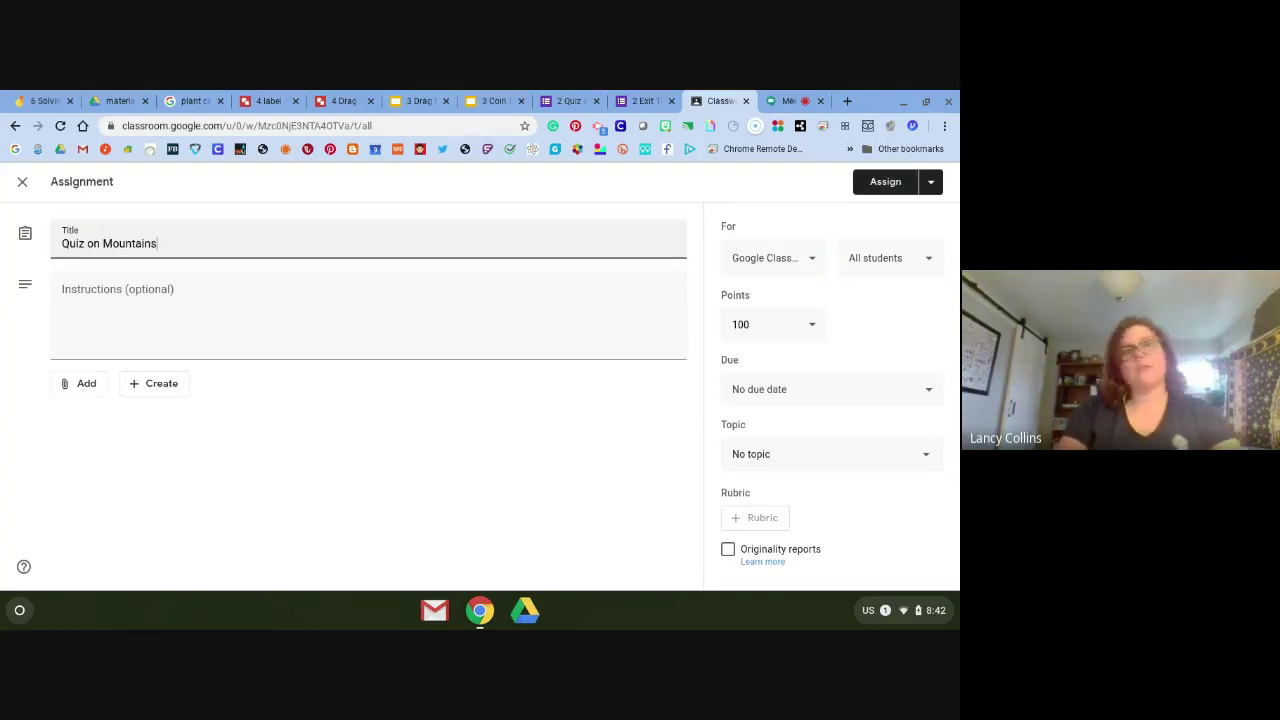
pyautogui.press('Tab')
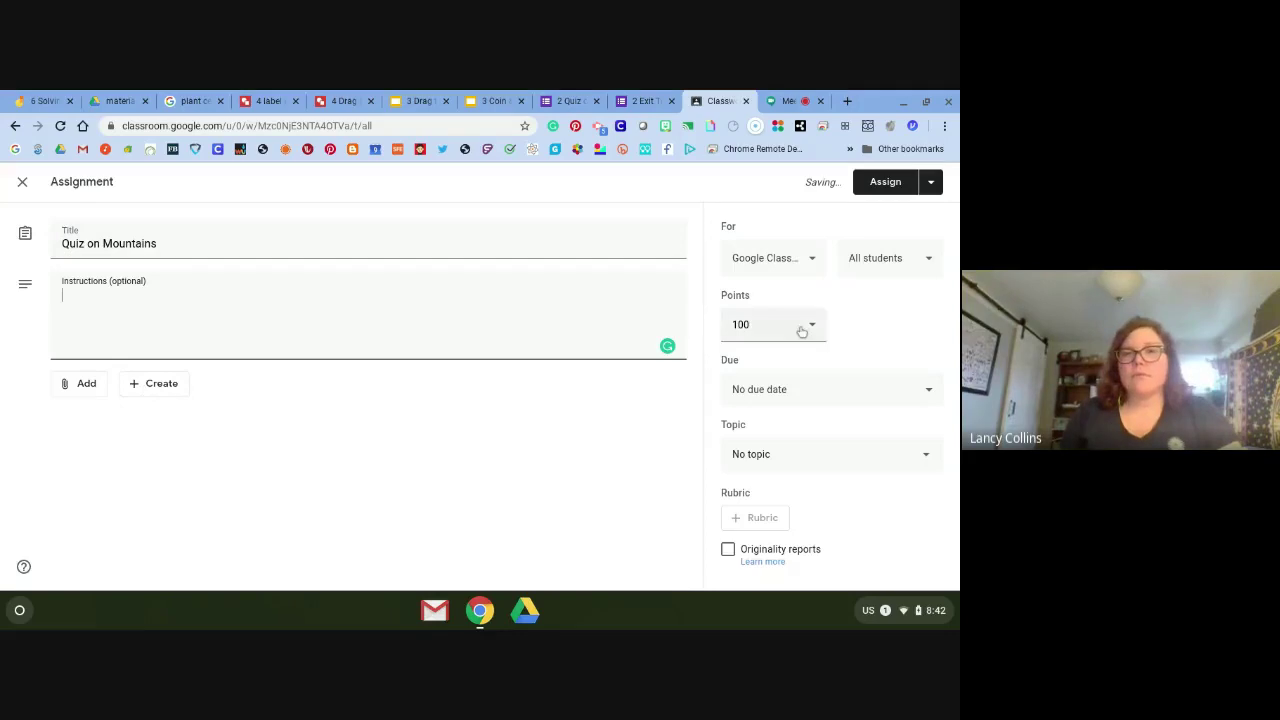
# Switch to the "2 Quiz on Mountains" form and open its question on New York State's tallest mountain to check the answer key and points.
pyautogui.click(569, 101)
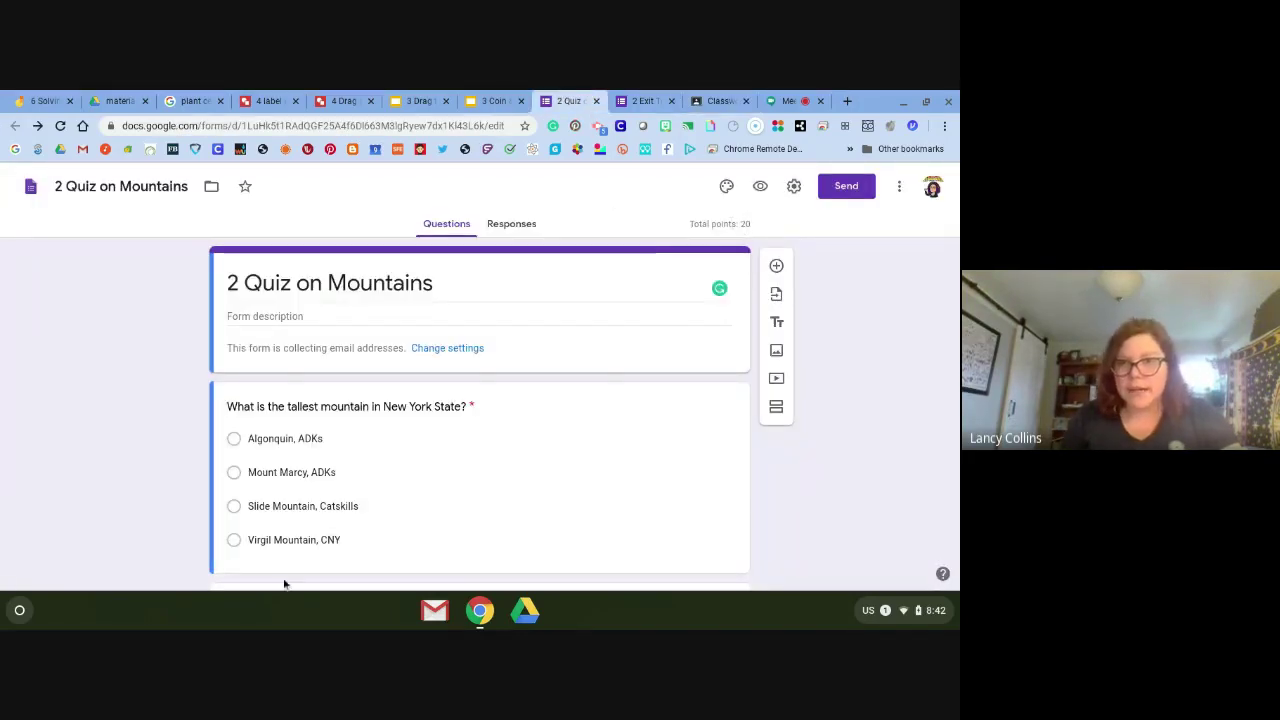
pyautogui.scroll(-1, 532, 471)
pyautogui.click(532, 471)
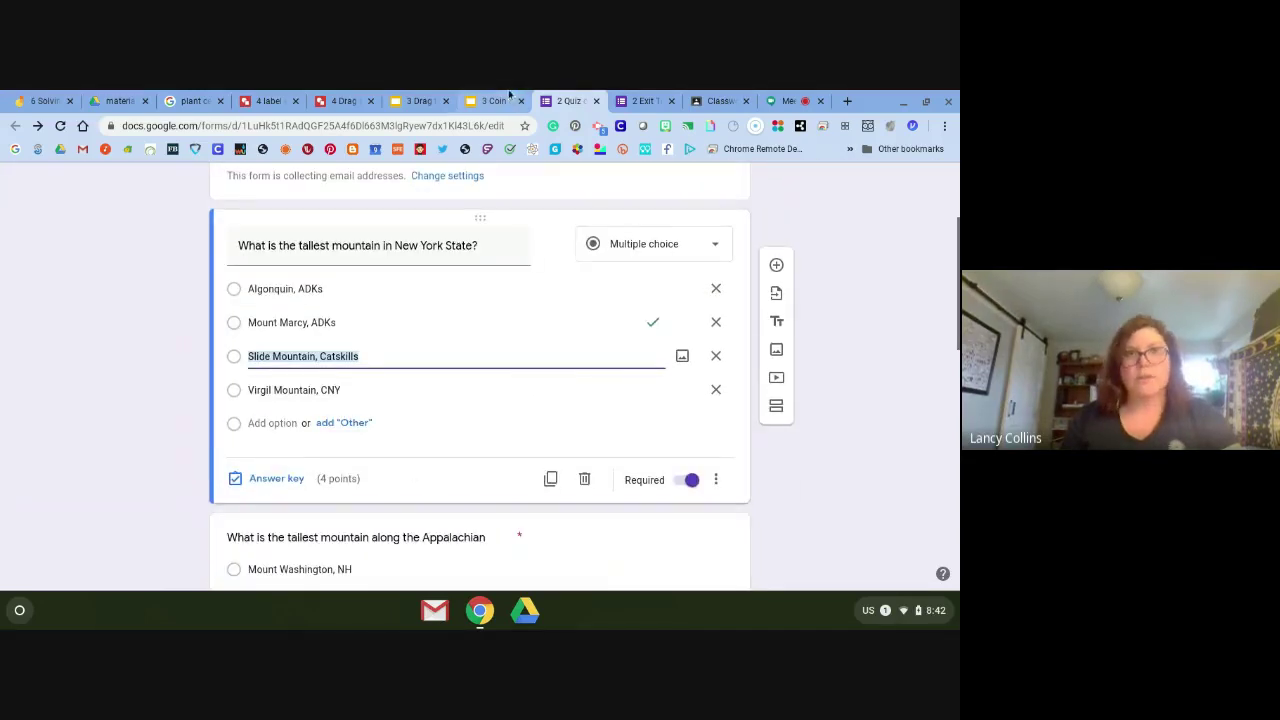
# Switch back to the "Quiz on Mountains" assignment in Google Classroom and set 20 points and the topic "April 6 - April 10".
pyautogui.click(716, 99)
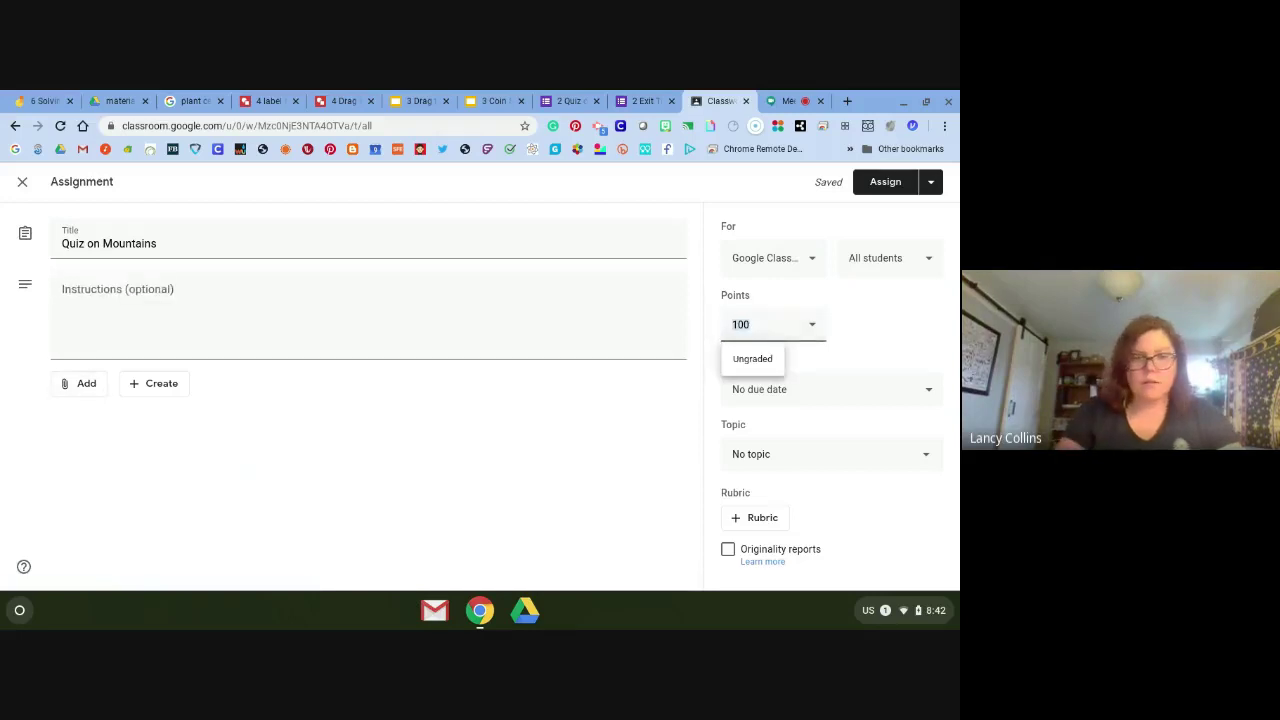
pyautogui.write('20')
pyautogui.click(839, 460)
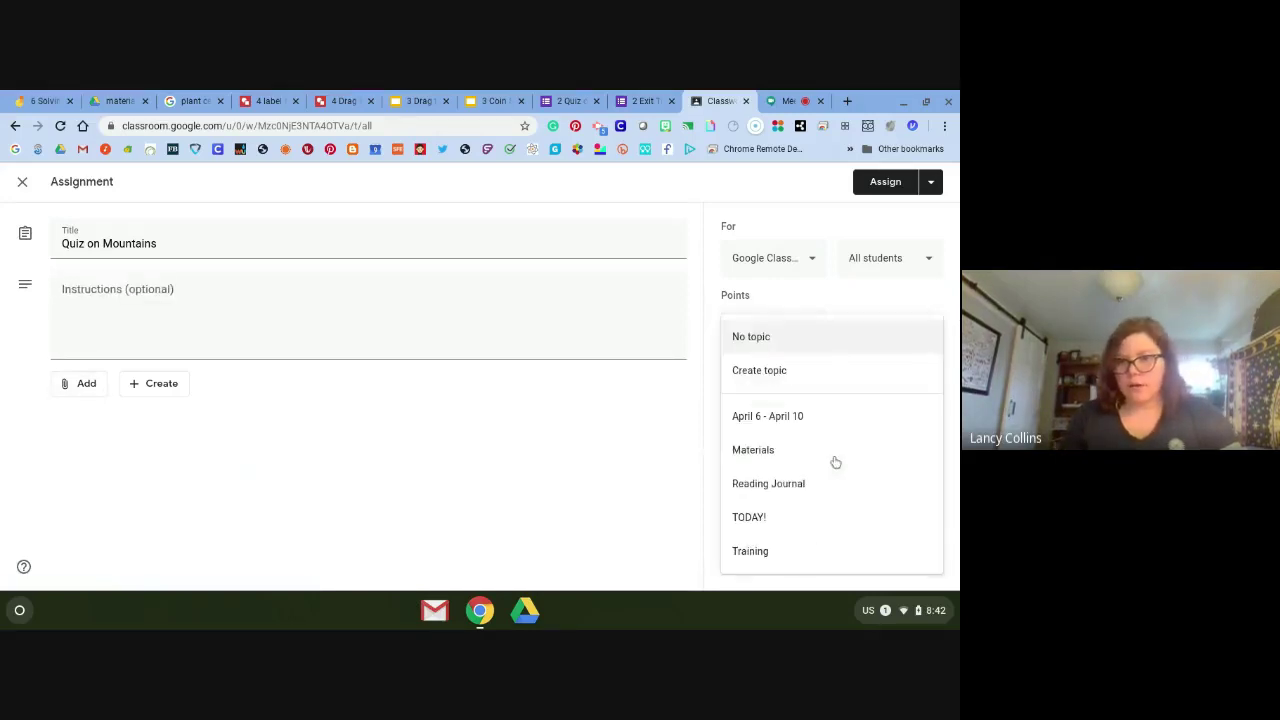
pyautogui.click(788, 418)
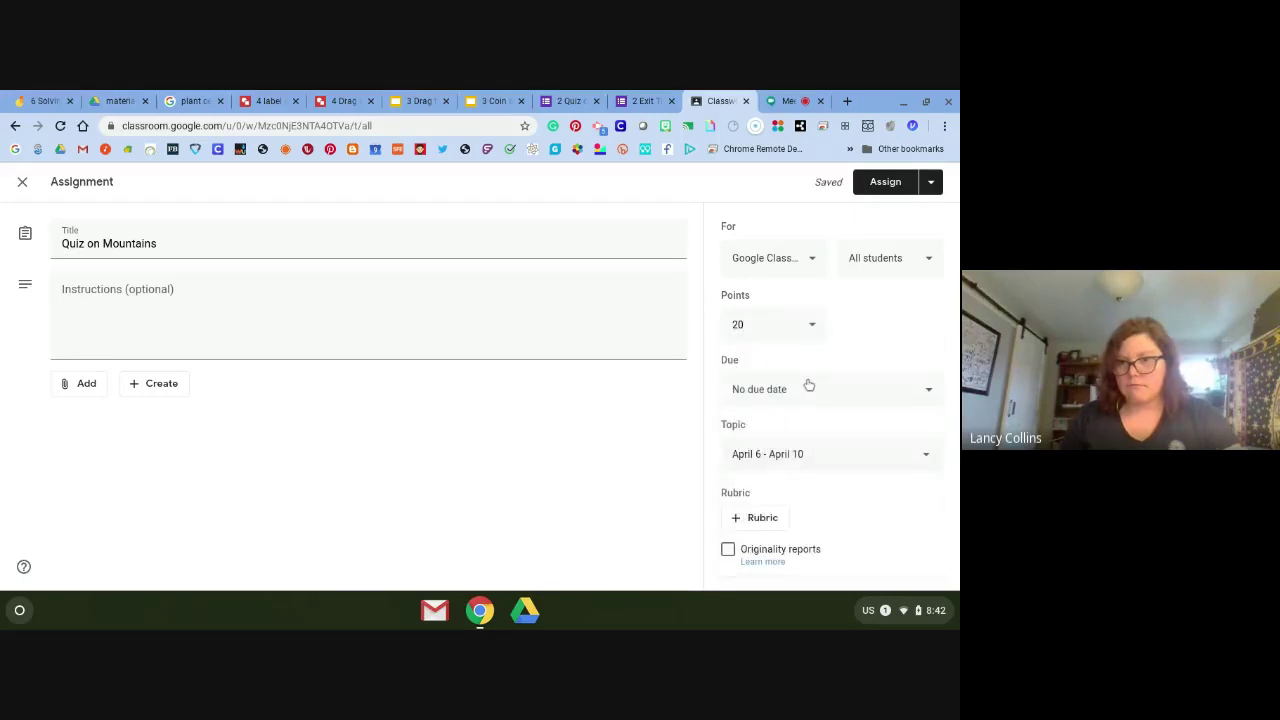
# Set the assignment's due date to April 10, 2020, without a time.
pyautogui.click(809, 387)
pyautogui.click(857, 450)
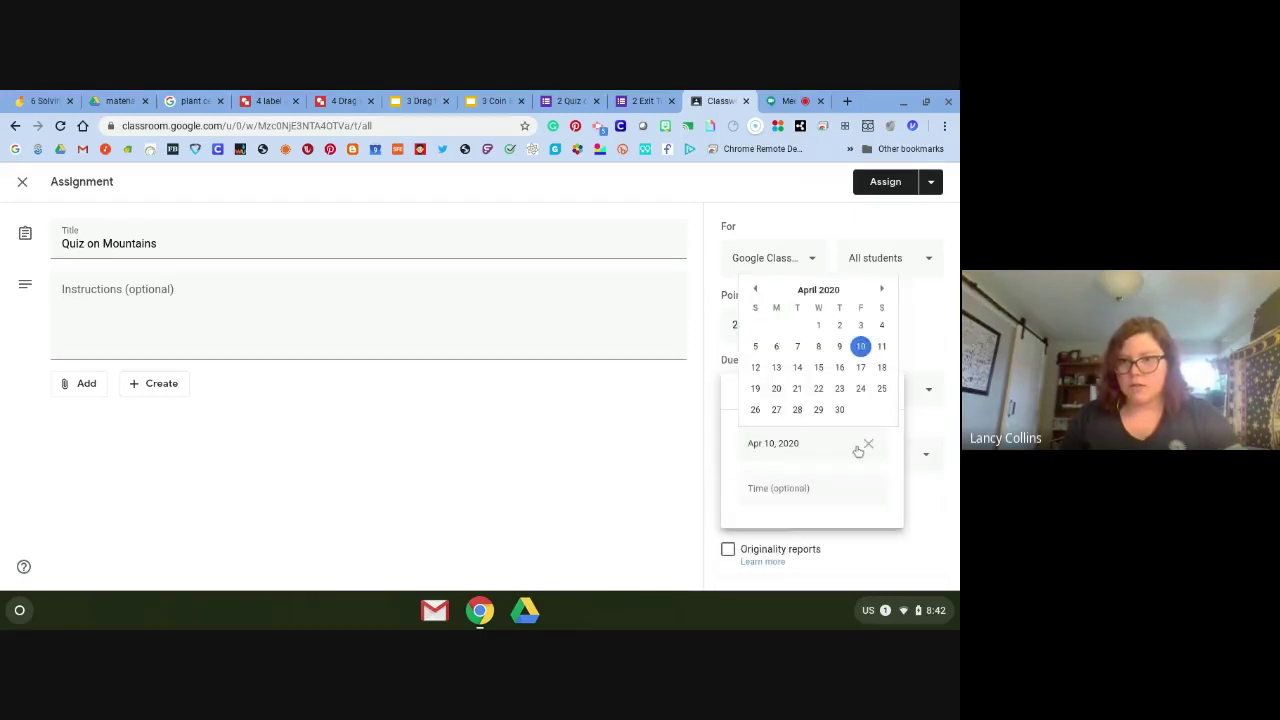
pyautogui.click(860, 346)
pyautogui.click(571, 492)
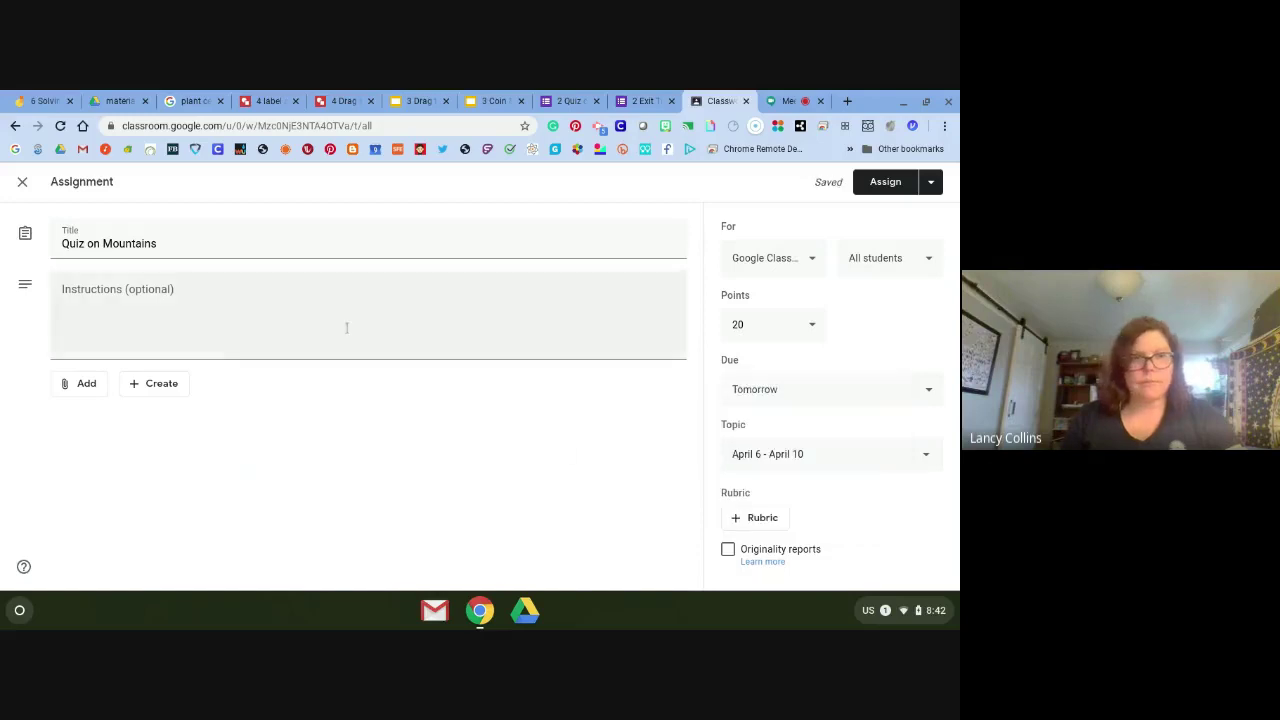
# Attach the "2 Quiz on Mountains" form from Google Drive to the assignment, finding it by searching for "2 qui".
pyautogui.click(100, 385)
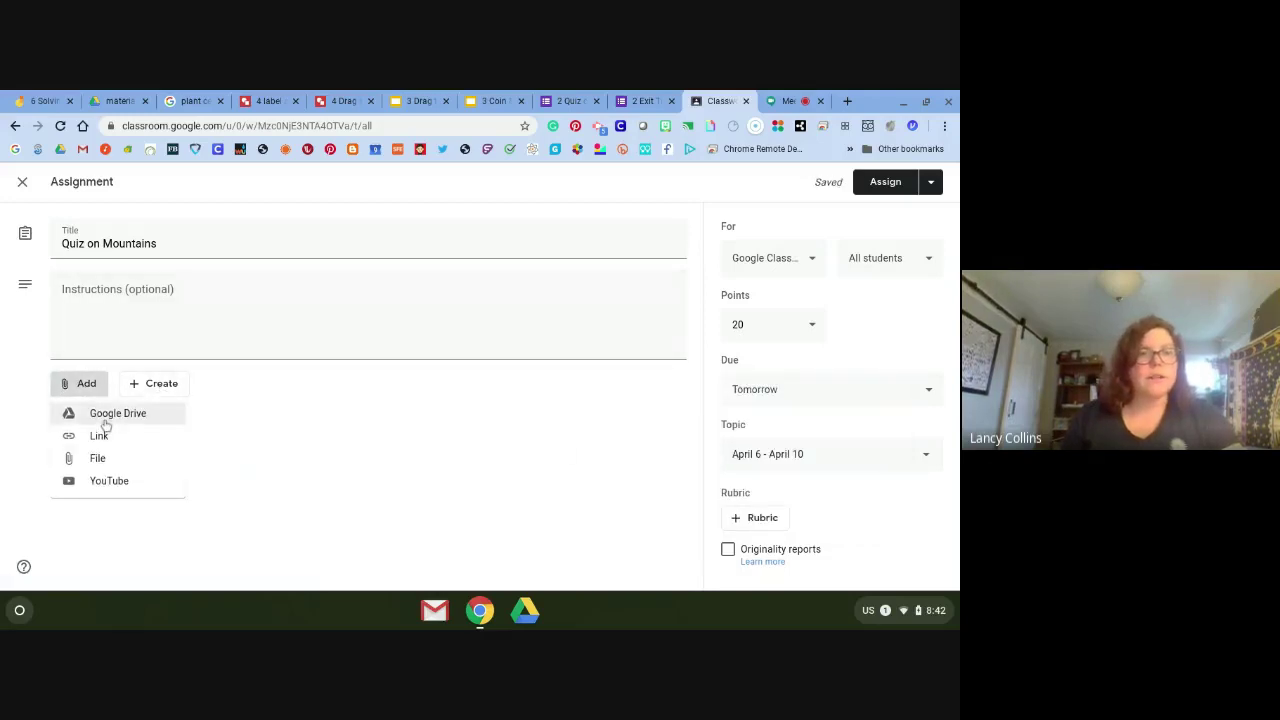
pyautogui.click(105, 420)
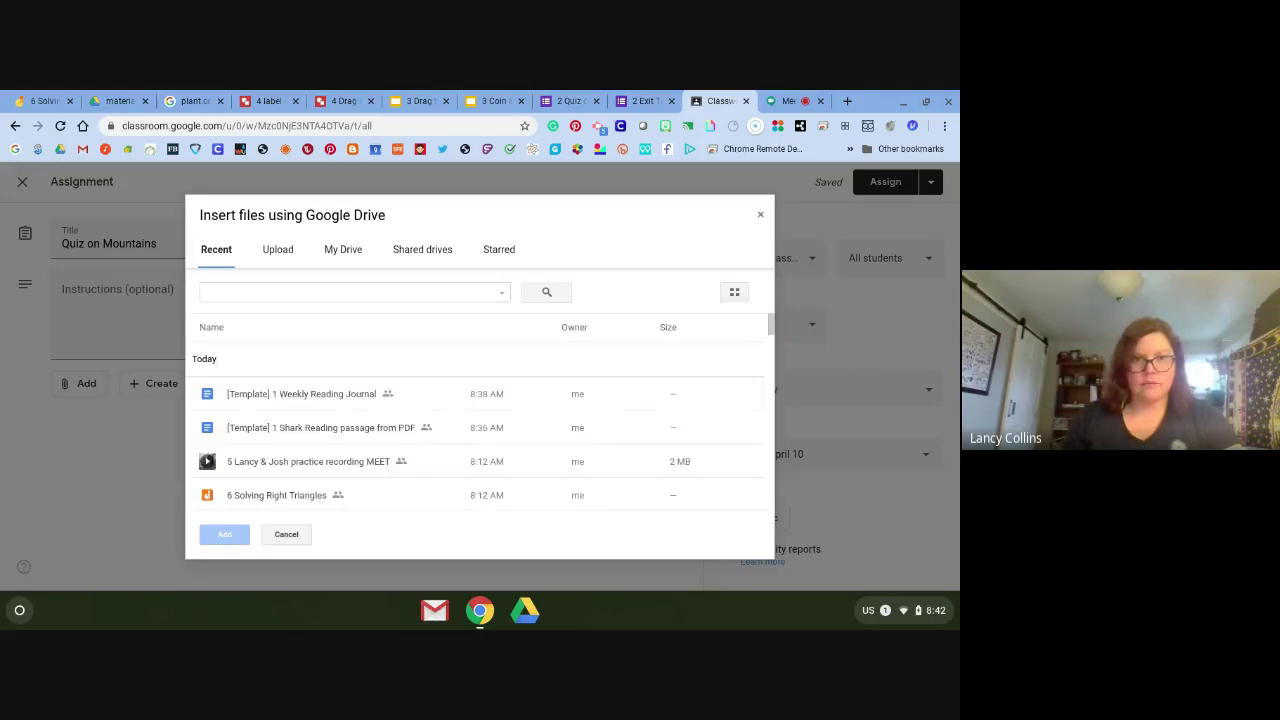
pyautogui.scroll(-4, 296, 418)
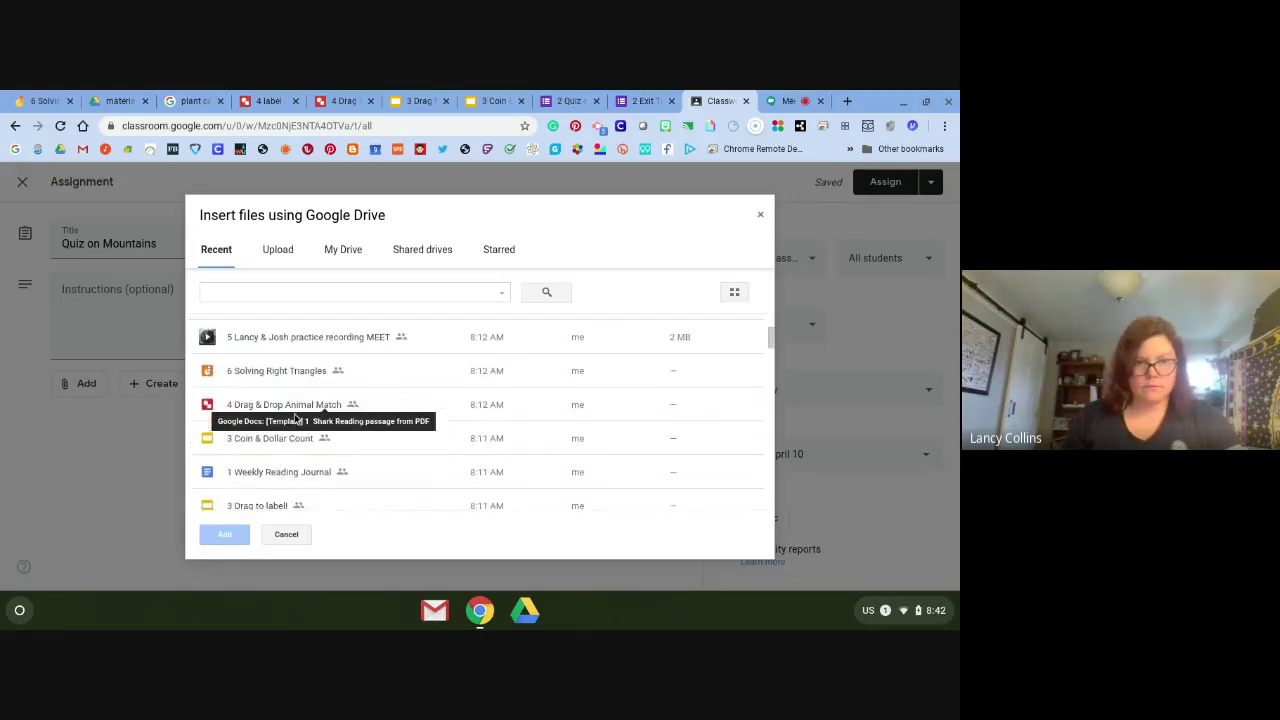
pyautogui.scroll(-5, 296, 418)
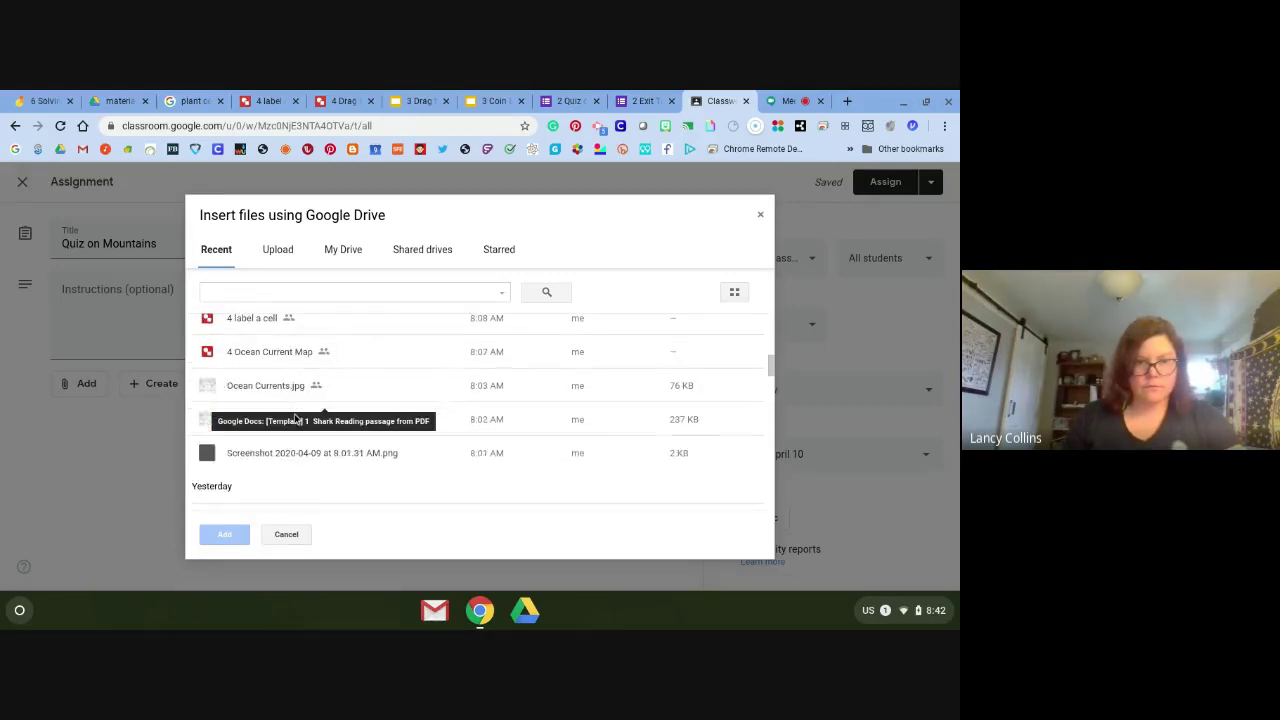
pyautogui.click(313, 288)
pyautogui.write('2 qui')
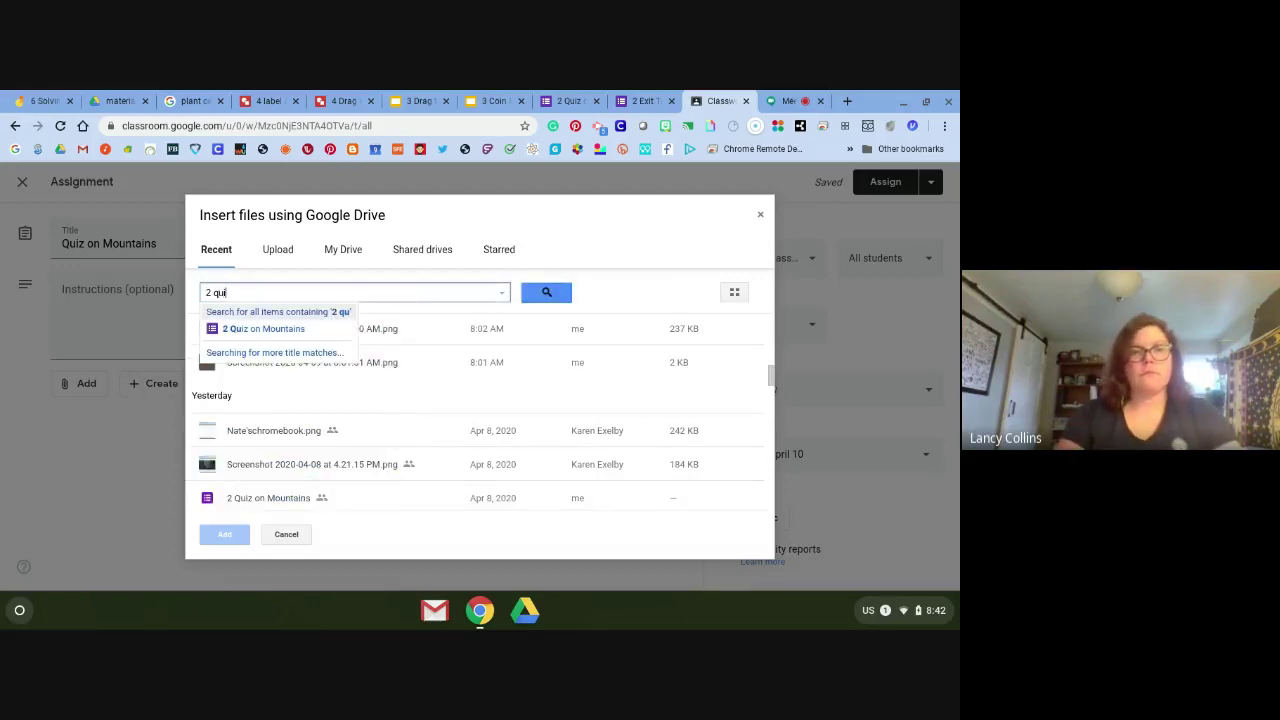
pyautogui.click(247, 329)
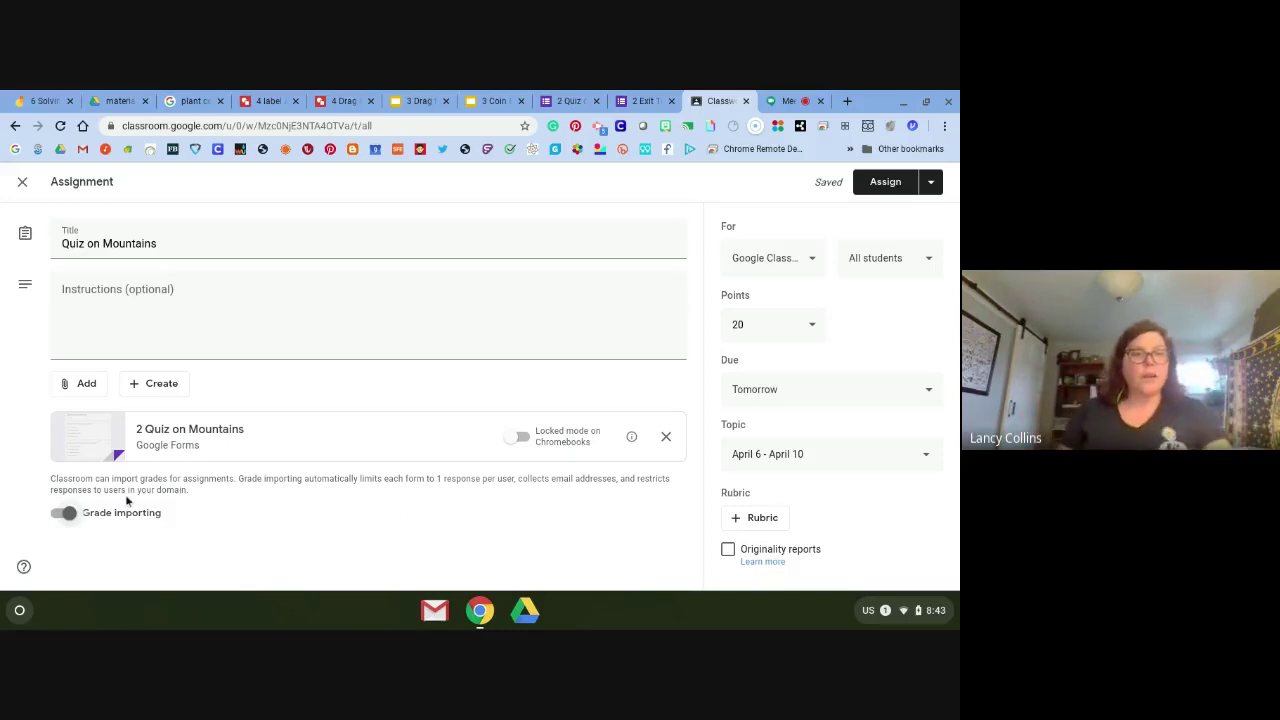
# Switch to the "2 Quiz on Mountains" form in Google Forms and preview it as students see it.
pyautogui.click(568, 97)
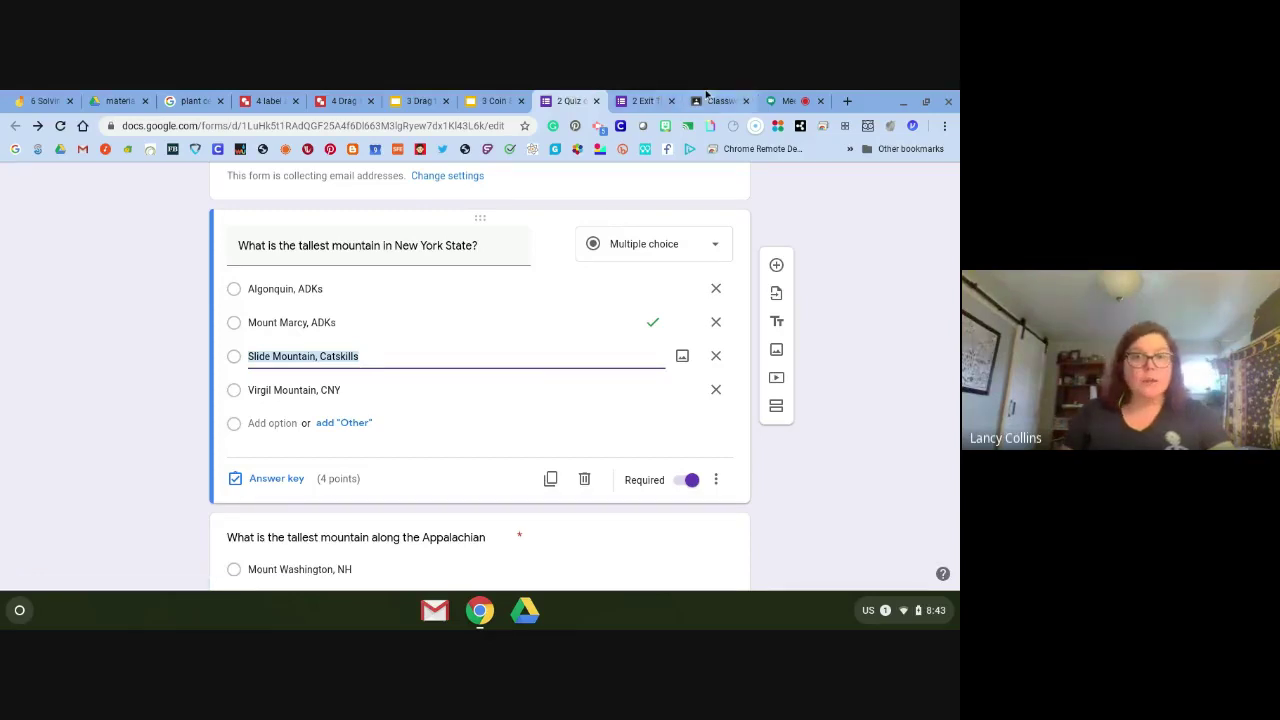
pyautogui.click(708, 98)
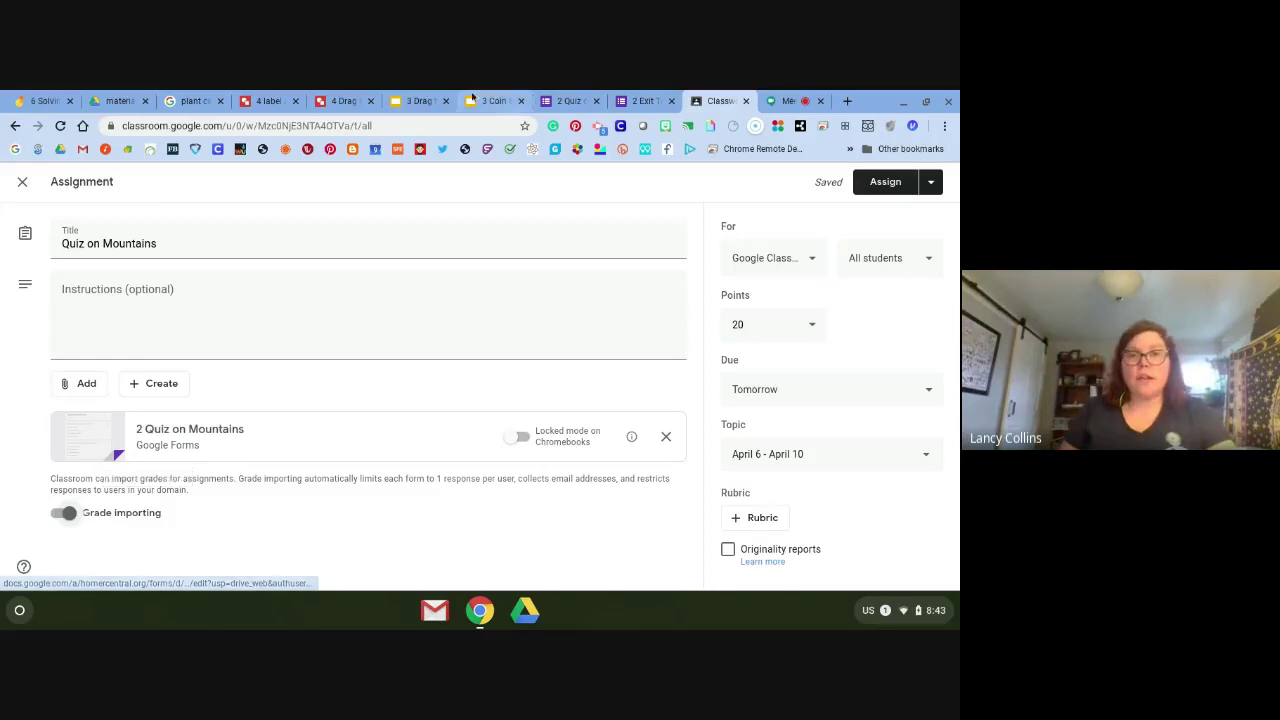
pyautogui.click(568, 100)
pyautogui.scroll(3, 734, 214)
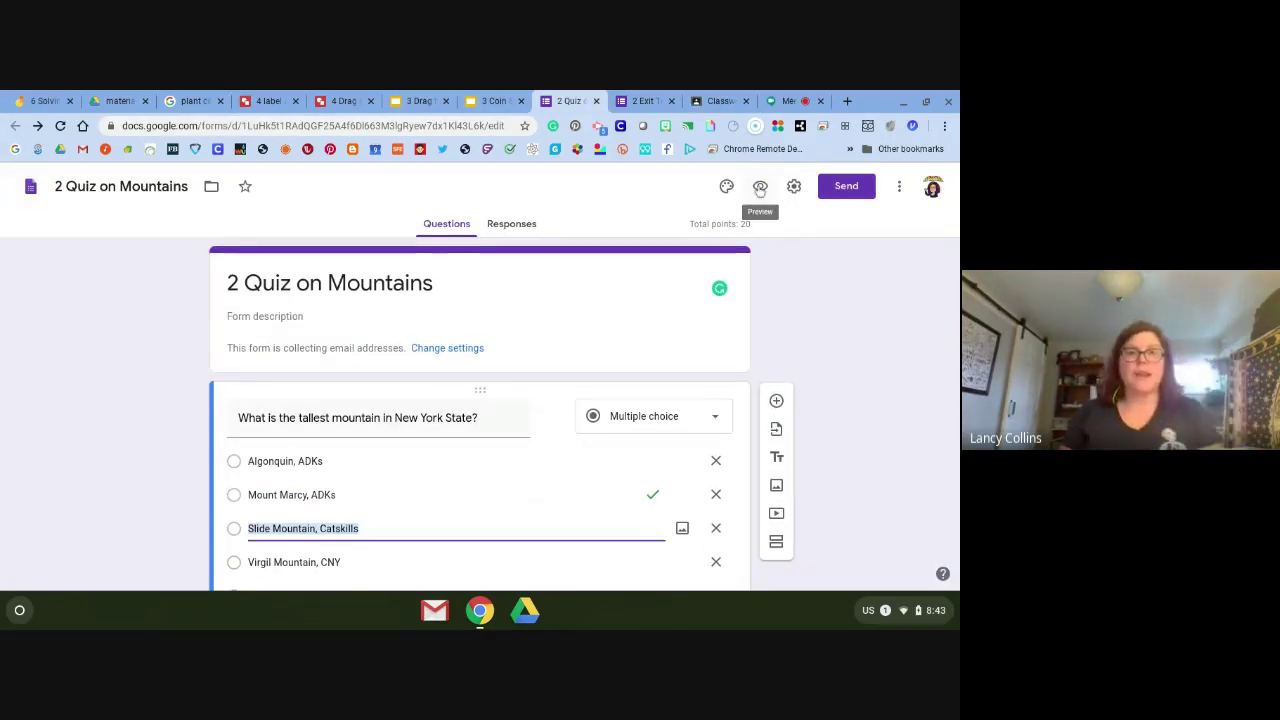
pyautogui.click(760, 186)
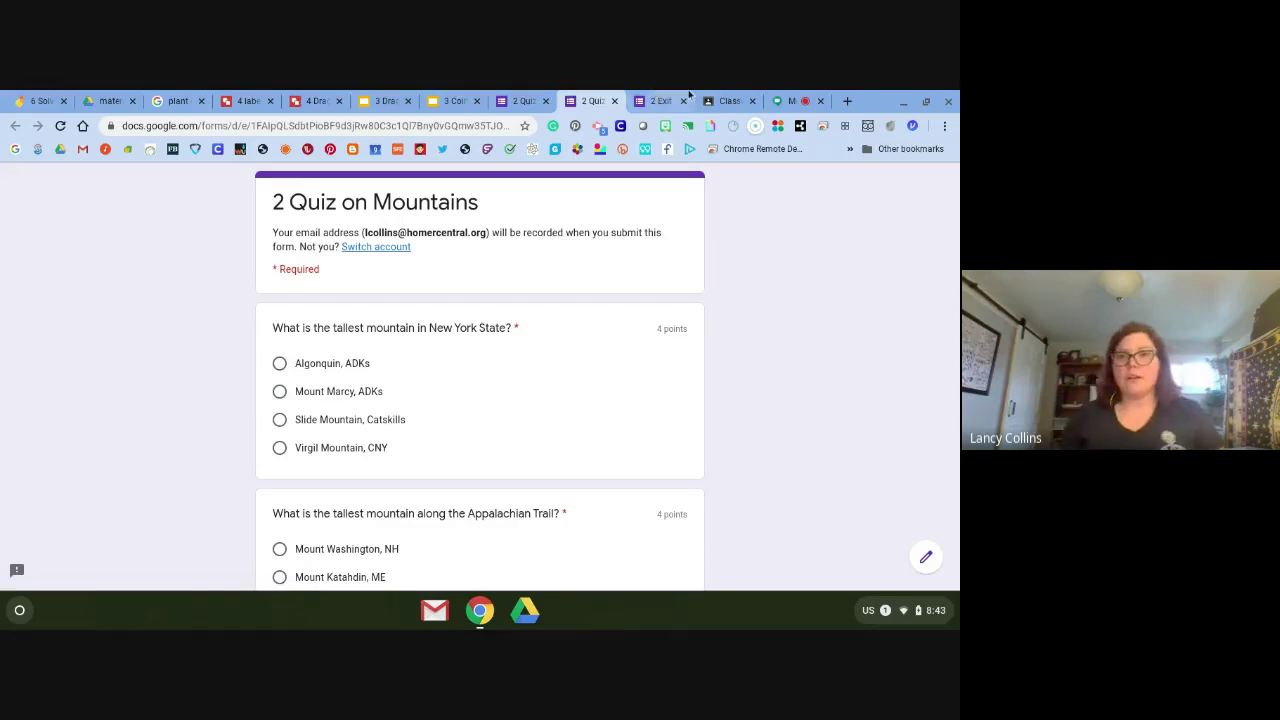
# Return to Google Classroom and assign "Quiz on Mountains" to all students.
pyautogui.click(728, 101)
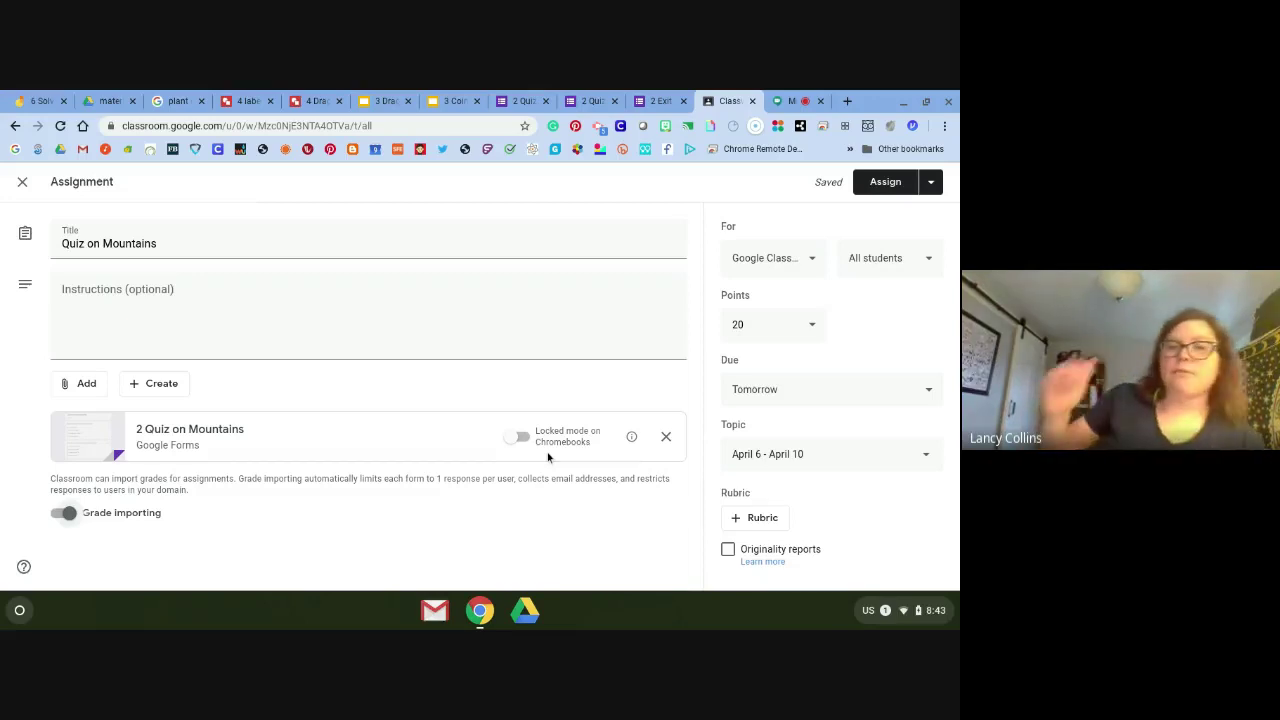
pyautogui.click(870, 186)
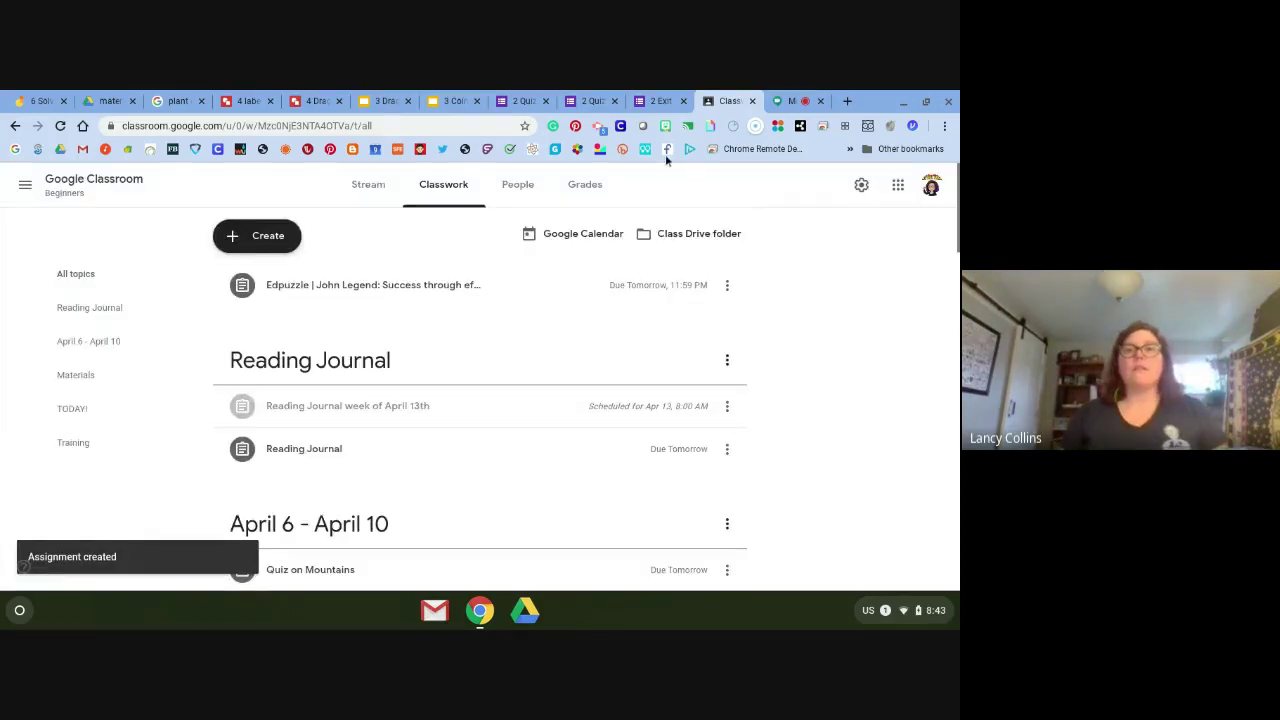
pyautogui.rightClick(287, 422)
pyautogui.click(198, 422)
# Open the student work of "Complete this quiz!" under the April 6 - April 10 topic and import its grades.
pyautogui.scroll(-3, 196, 421)
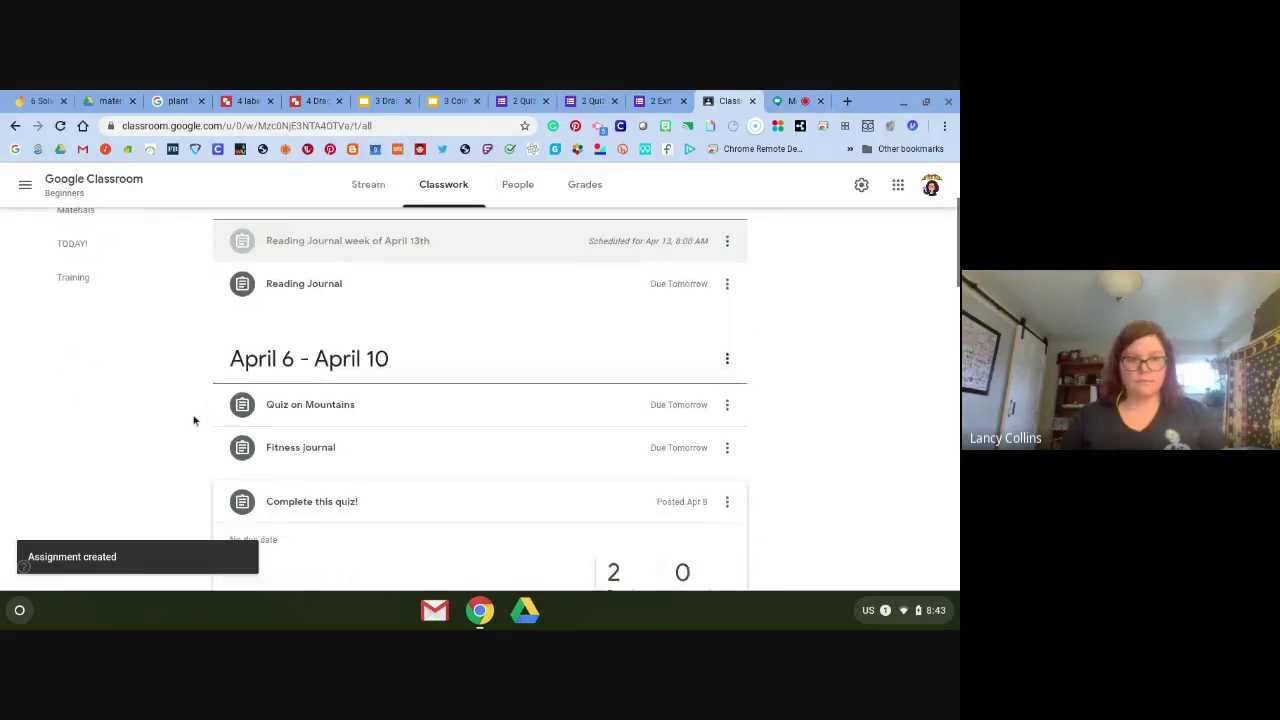
pyautogui.scroll(-2, 194, 420)
pyautogui.click(350, 415)
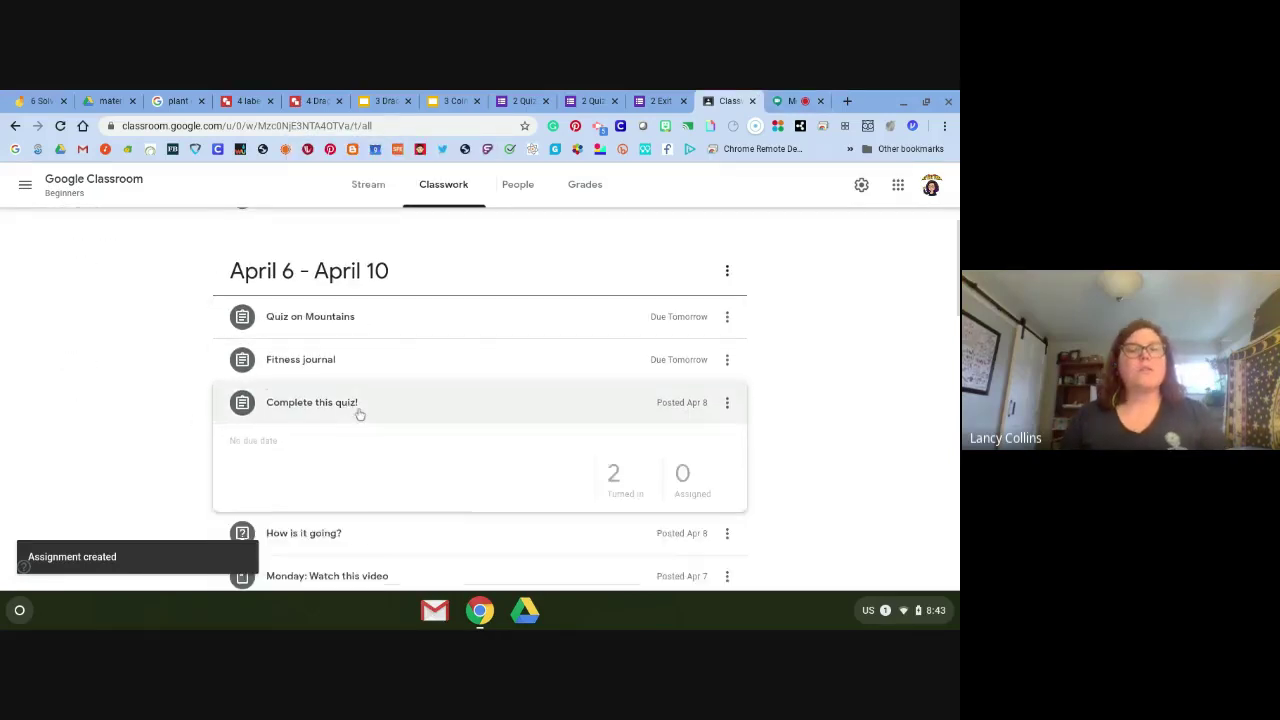
pyautogui.click(352, 410)
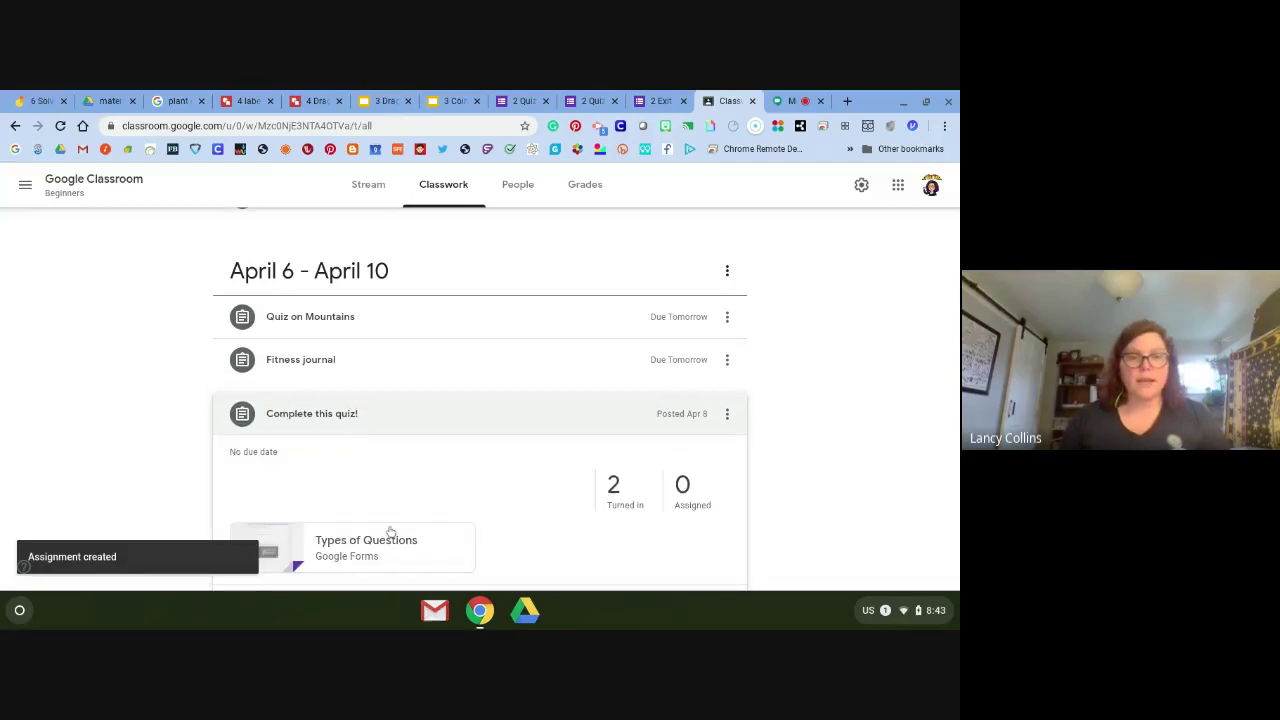
pyautogui.scroll(-3, 457, 474)
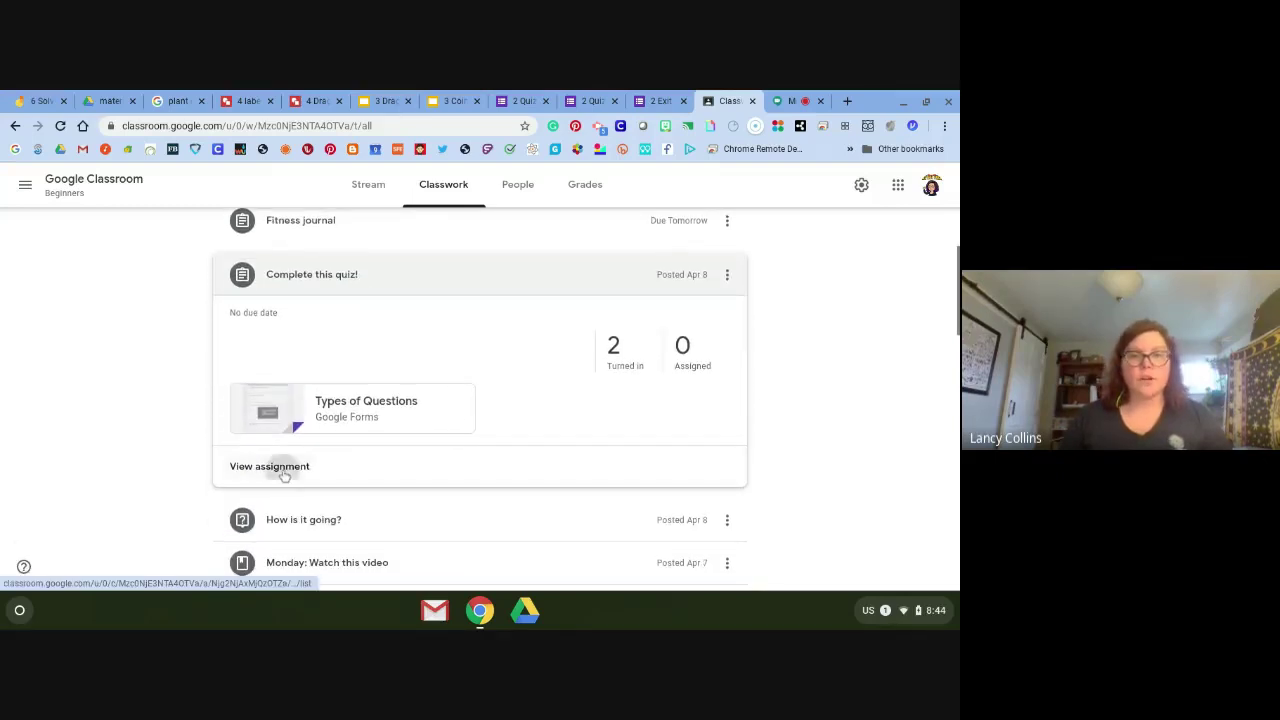
pyautogui.click(281, 467)
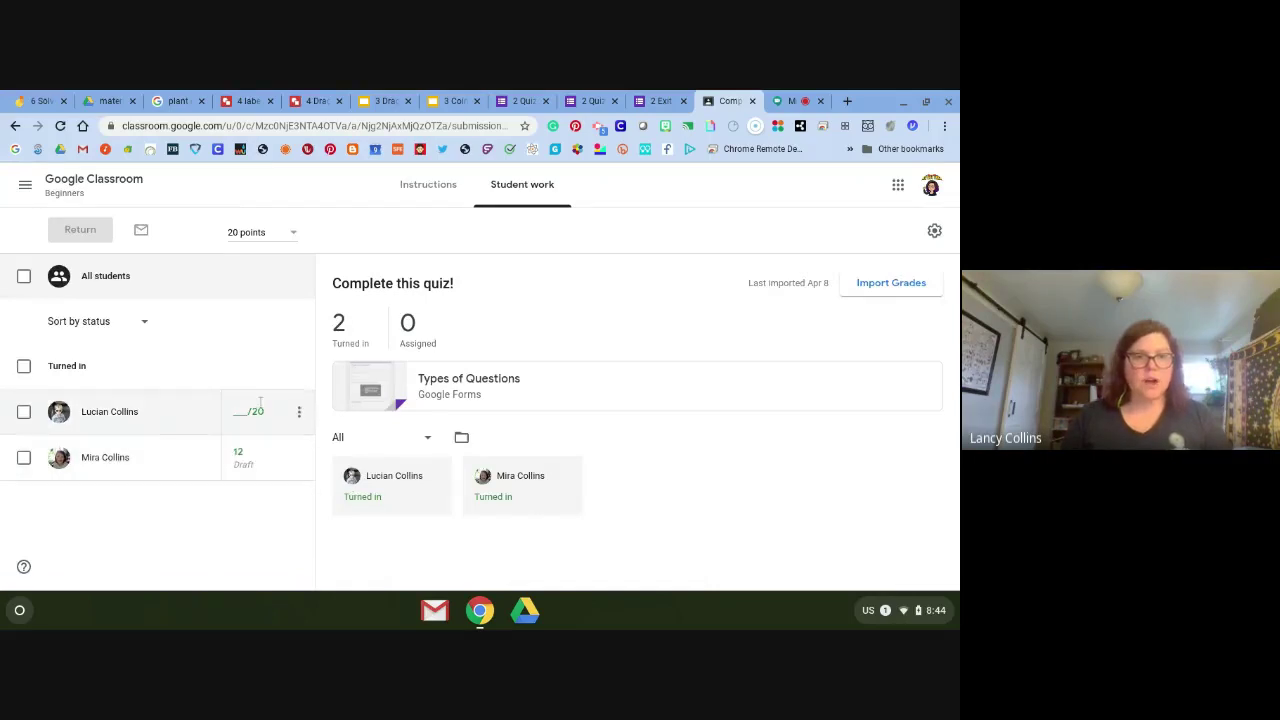
pyautogui.click(870, 286)
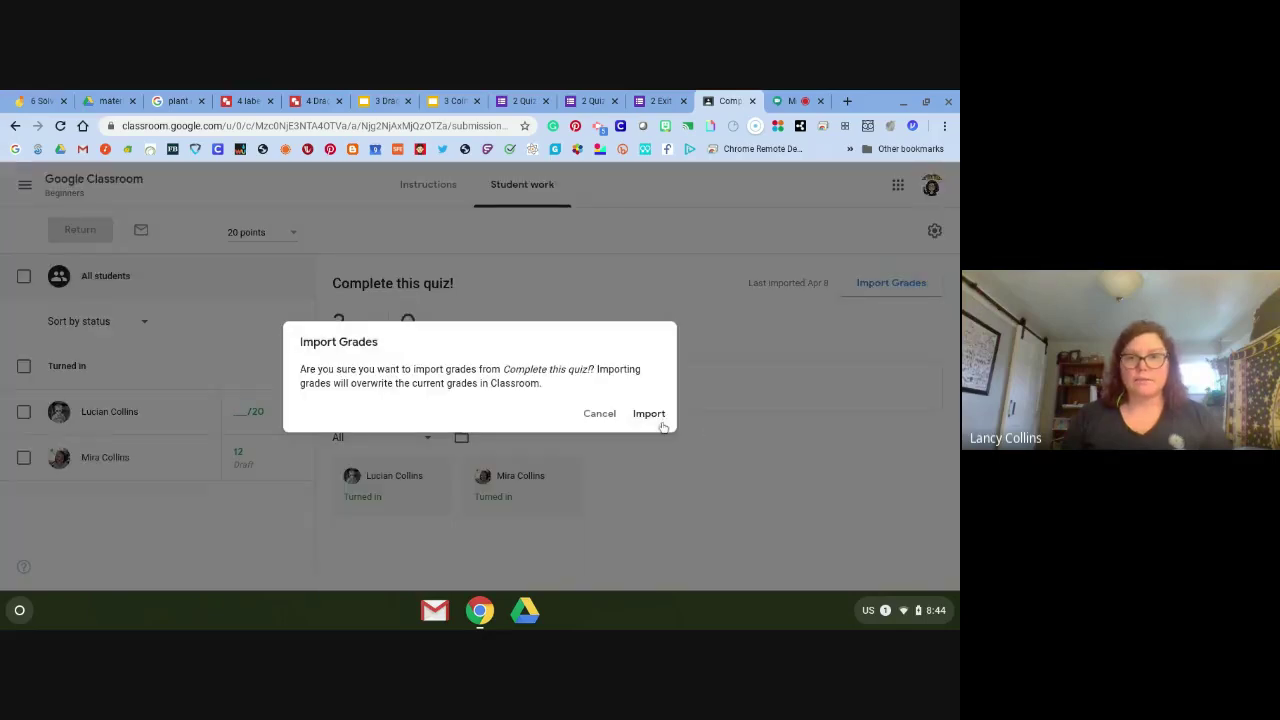
pyautogui.click(648, 416)
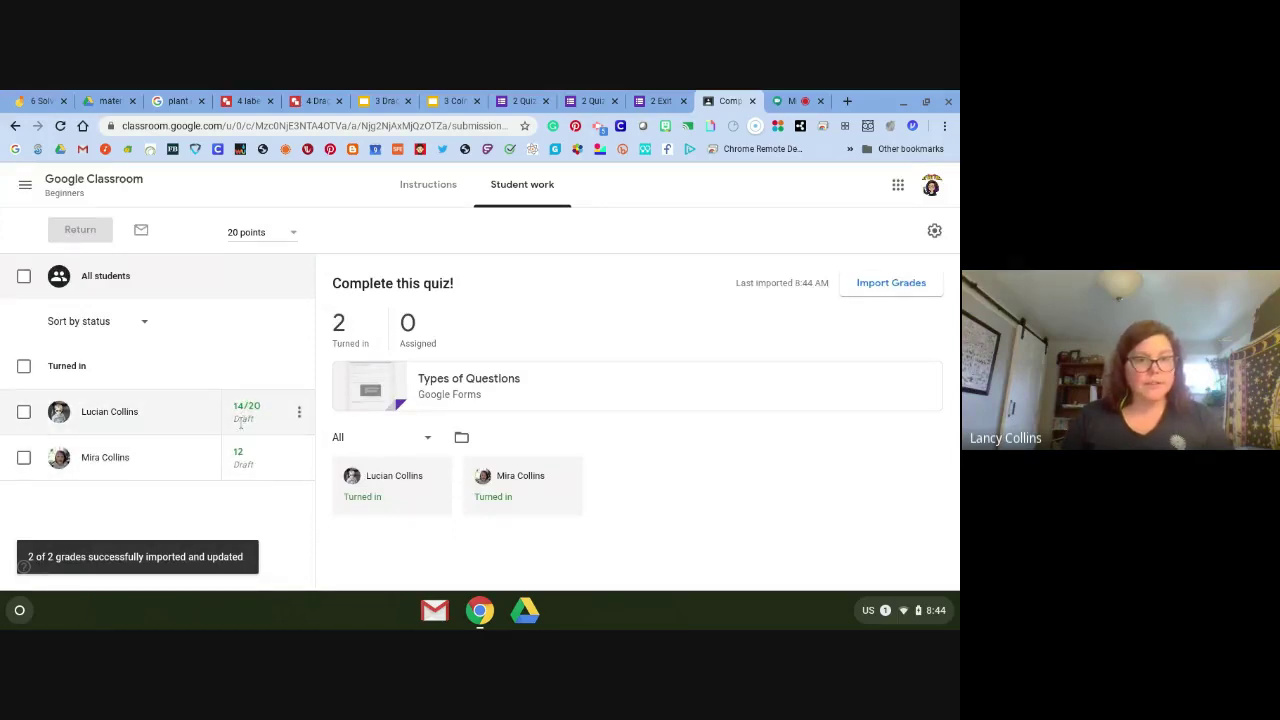
# Return to the class and open its gradebook to view the grades for all assignments.
pyautogui.click(86, 191)
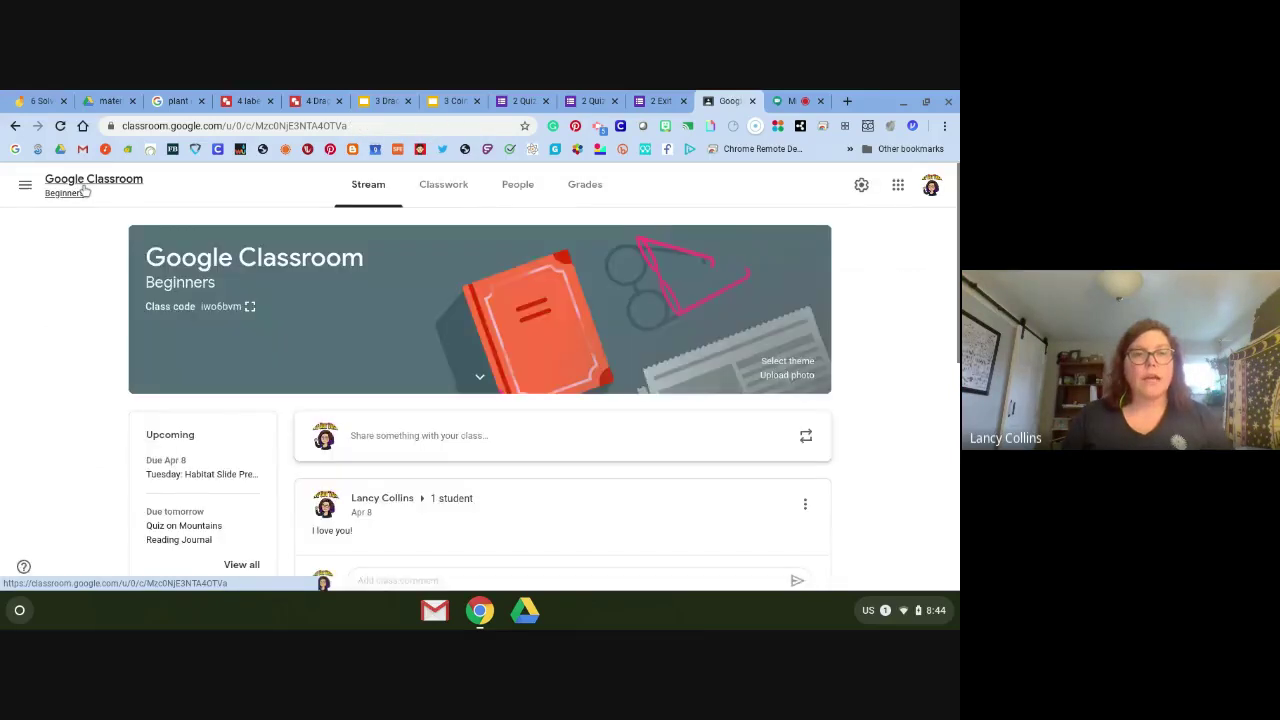
pyautogui.click(578, 190)
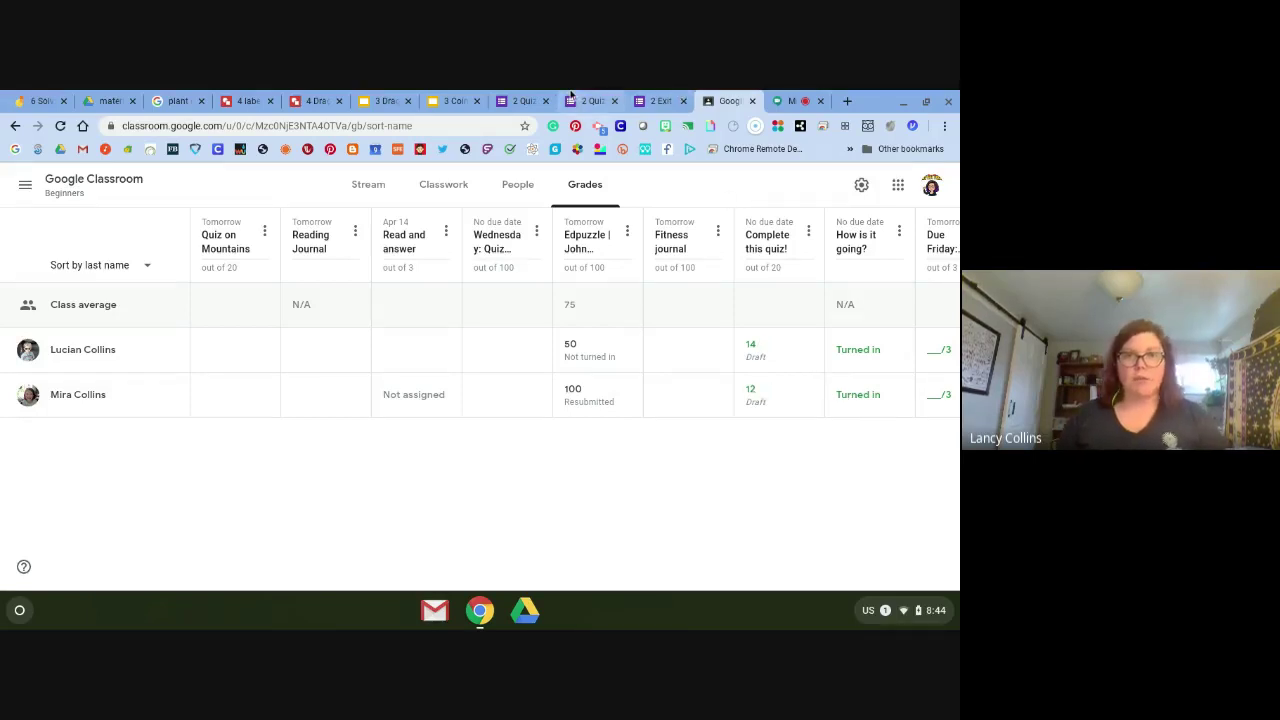
# Switch to the "2 Quiz on Mountains" form, look through its questions, and close the form's preview.
pyautogui.click(522, 100)
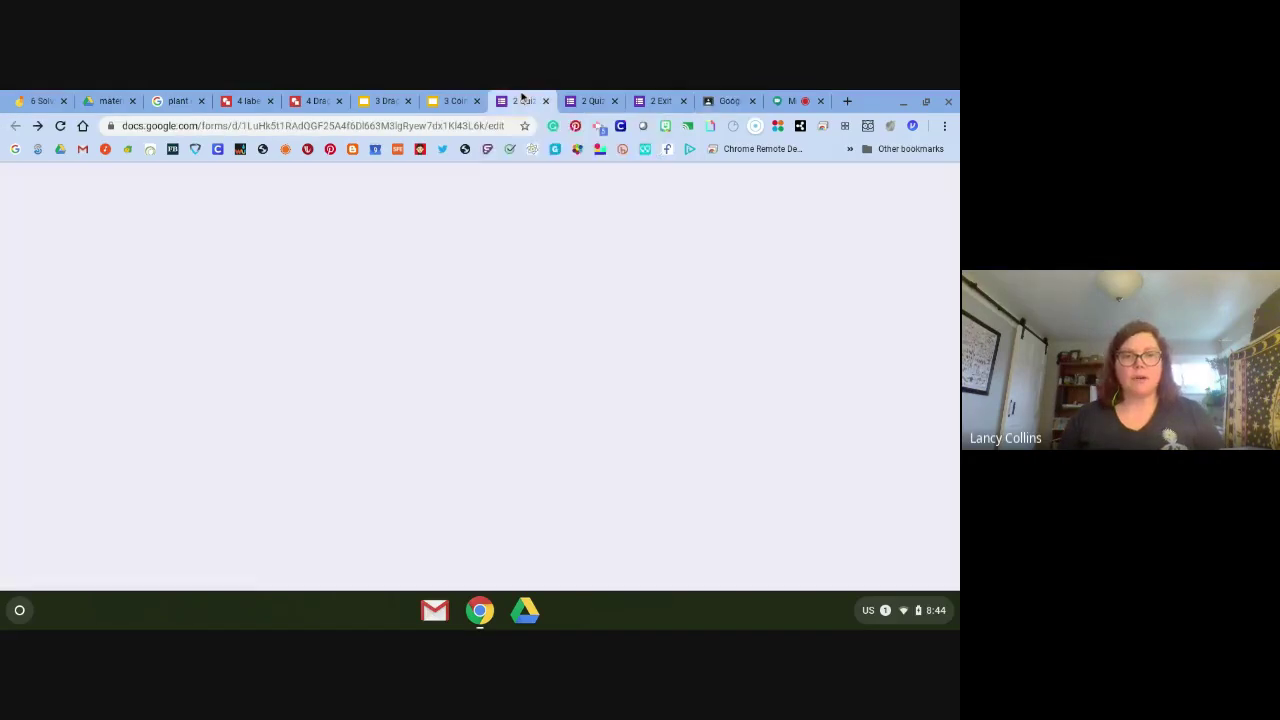
pyautogui.scroll(-3, 293, 458)
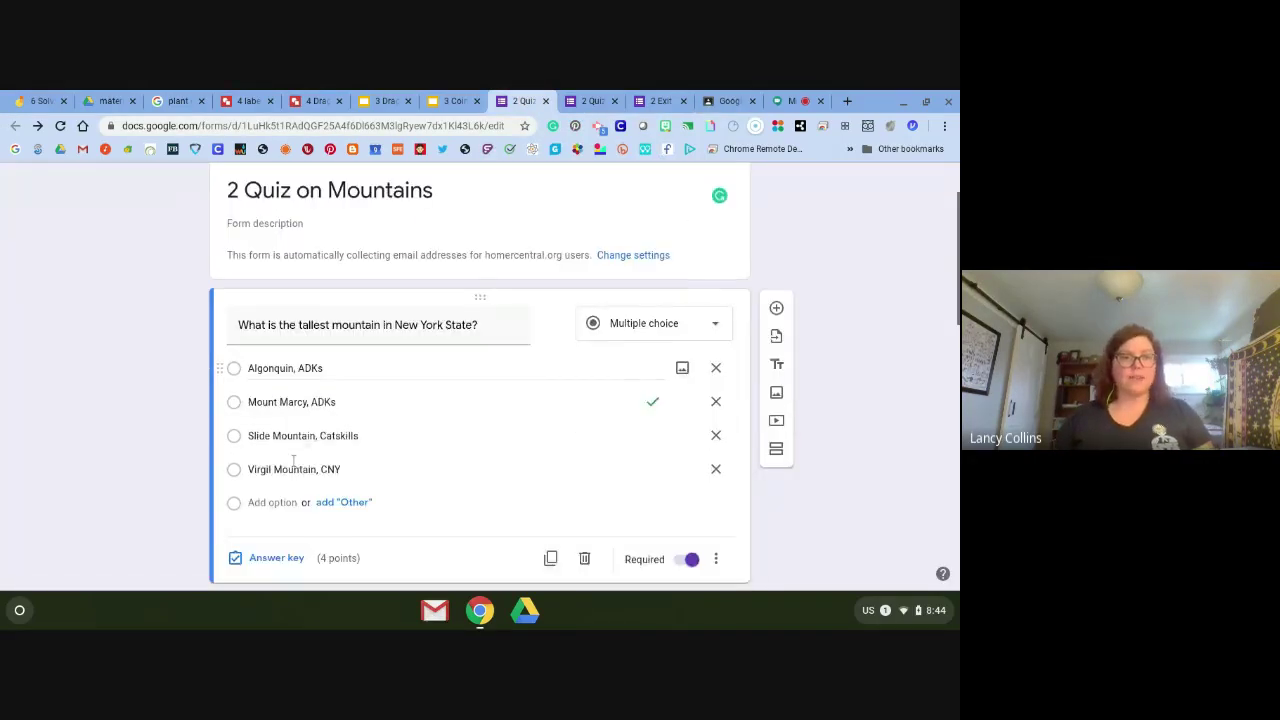
pyautogui.scroll(-5, 293, 458)
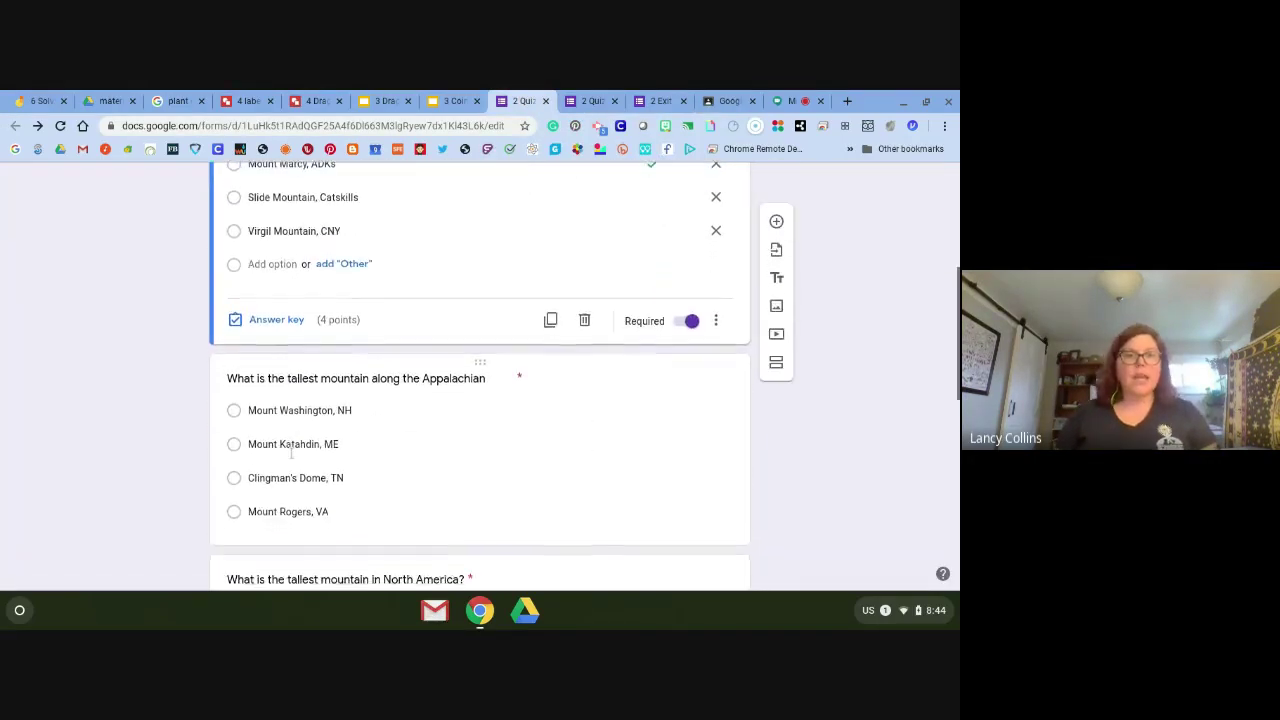
pyautogui.scroll(-3, 293, 453)
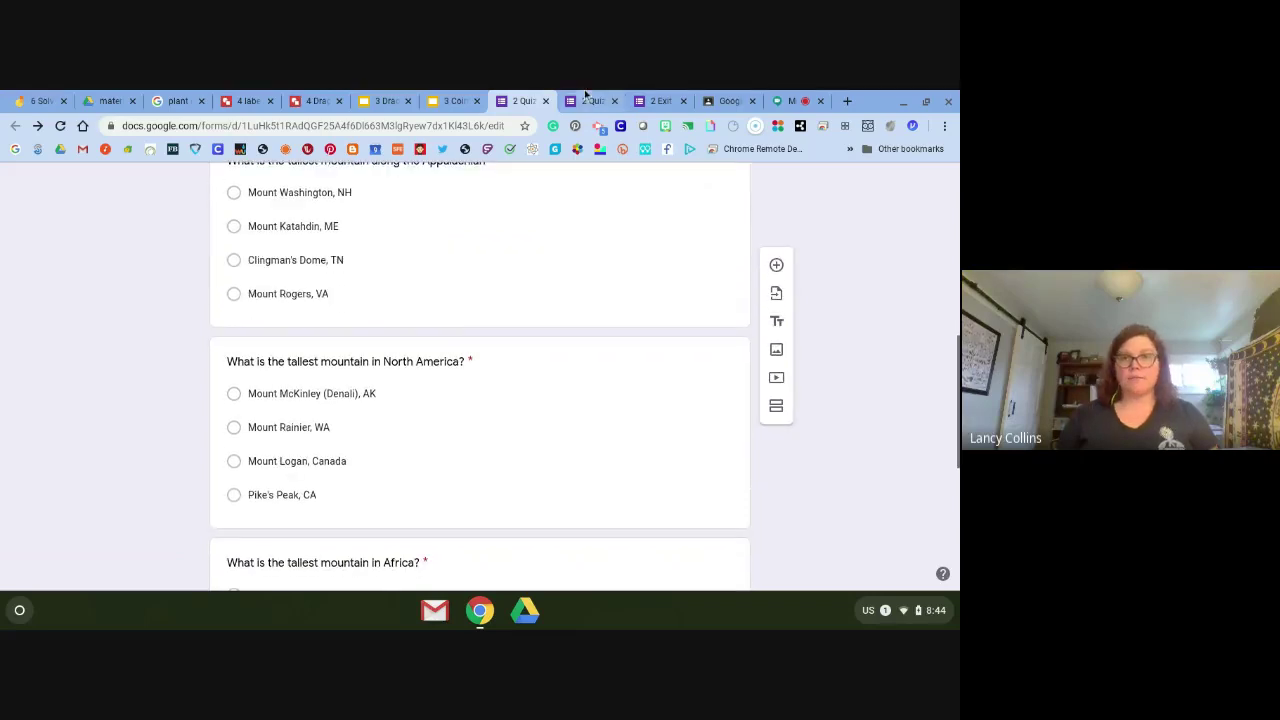
pyautogui.click(588, 98)
pyautogui.click(615, 101)
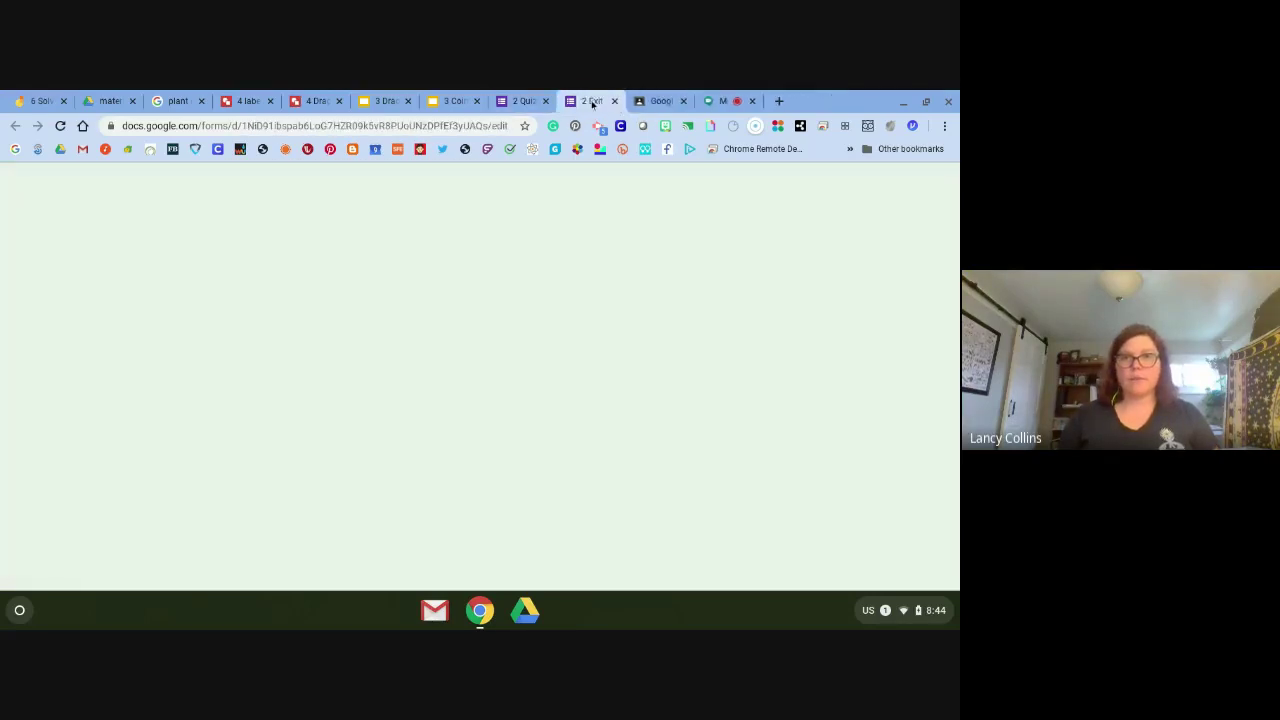
# Look through the "Exit Ticket" form, checking its Name question's settings and the long-answer questions.
pyautogui.scroll(-3, 126, 499)
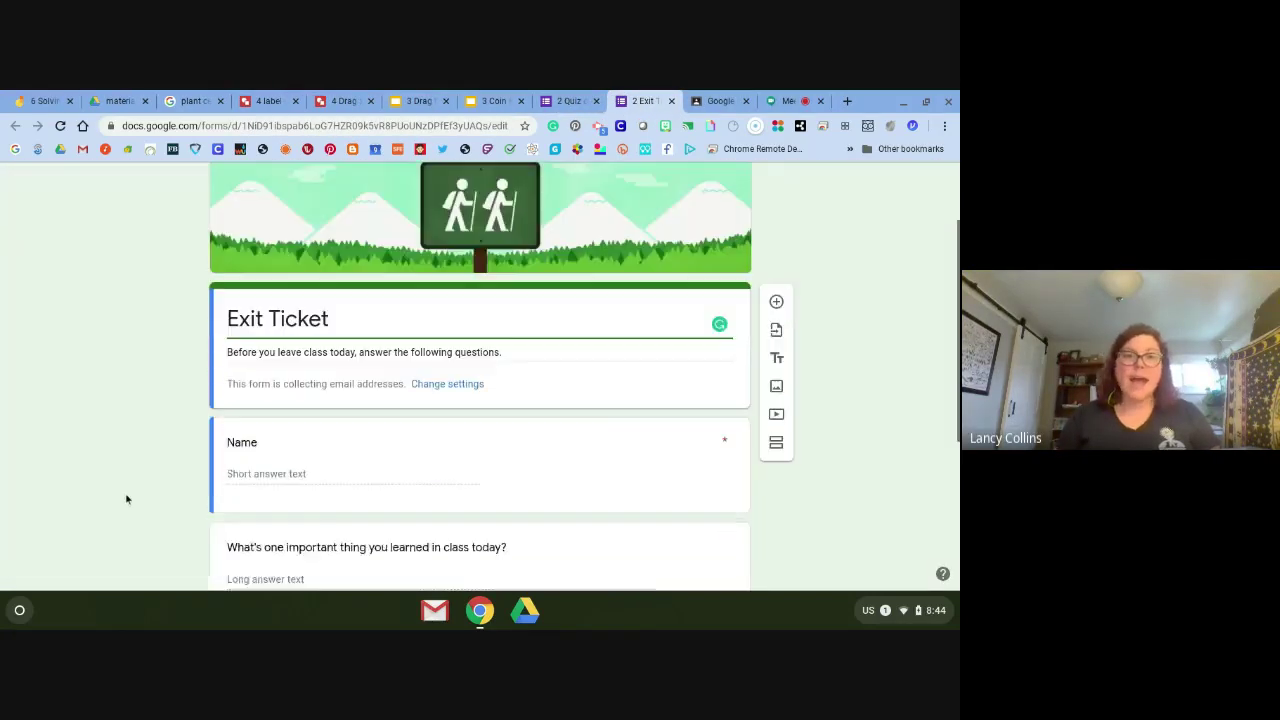
pyautogui.scroll(-1, 126, 499)
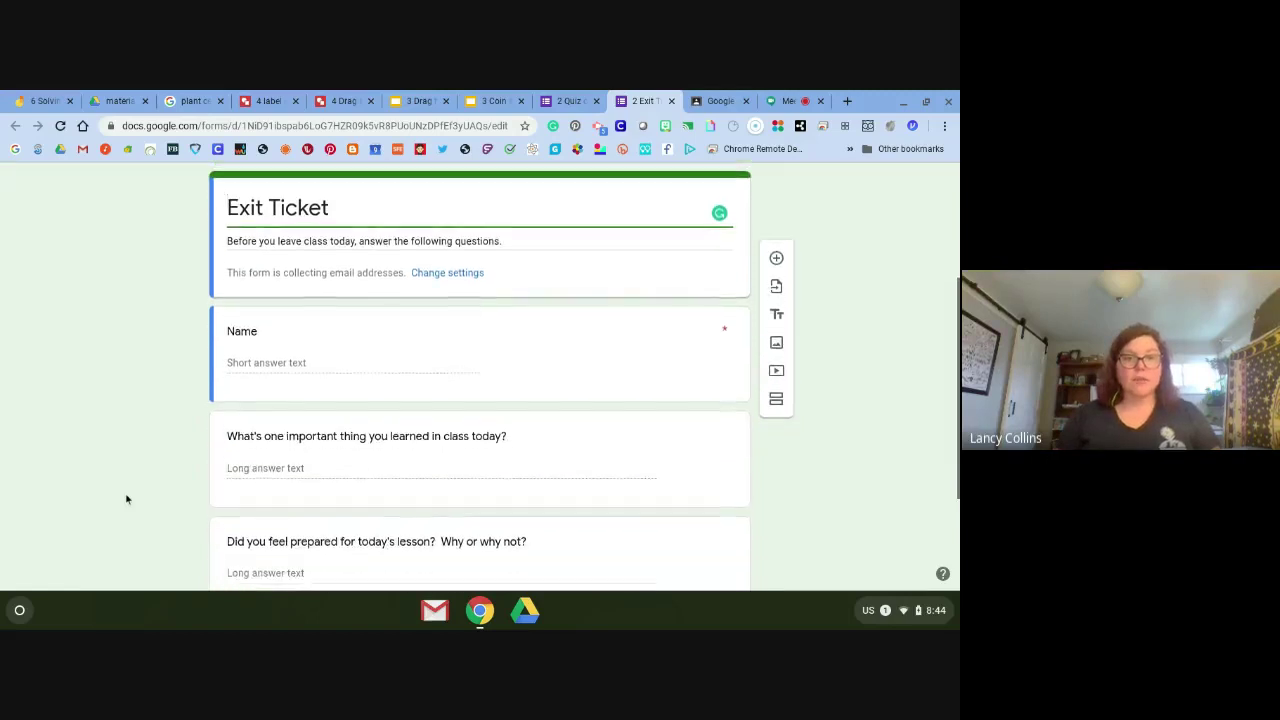
pyautogui.click(305, 336)
pyautogui.scroll(-1, 153, 476)
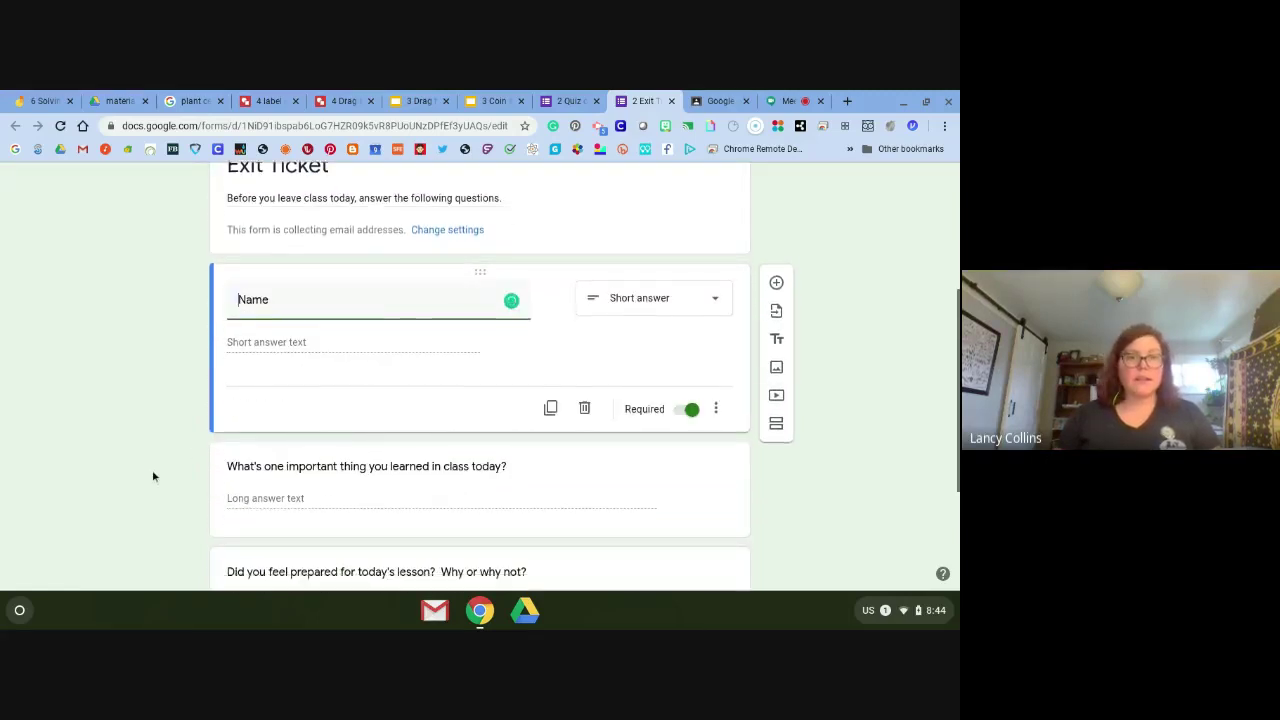
pyautogui.scroll(-2, 153, 476)
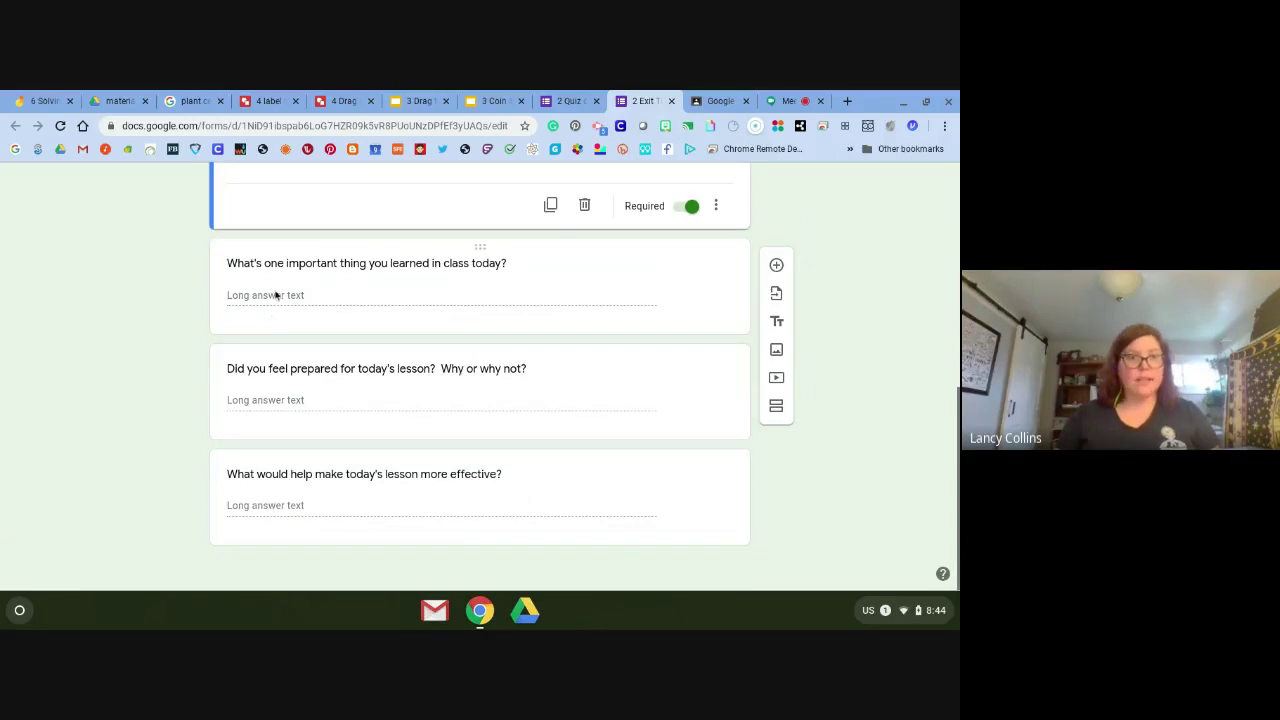
# Look over the "Exit Ticket" form's questions once more, and return to the class's Classwork page.
pyautogui.scroll(4, 123, 451)
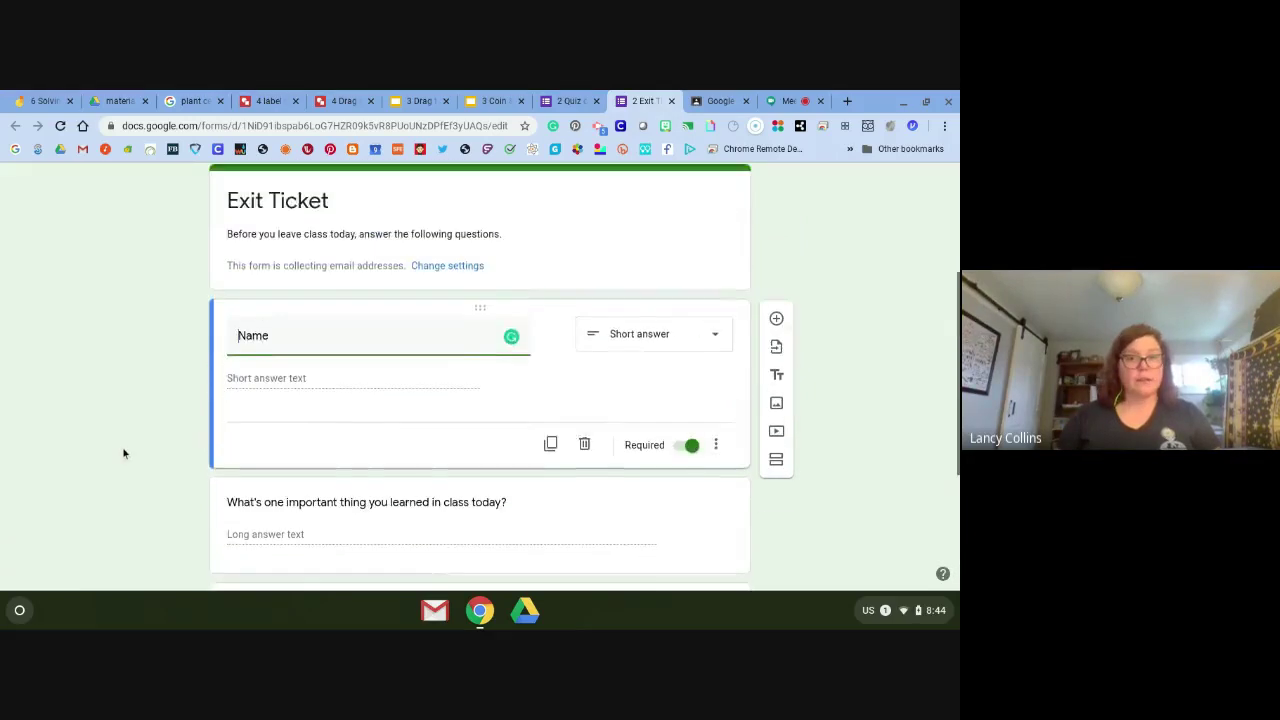
pyautogui.scroll(-4, 123, 454)
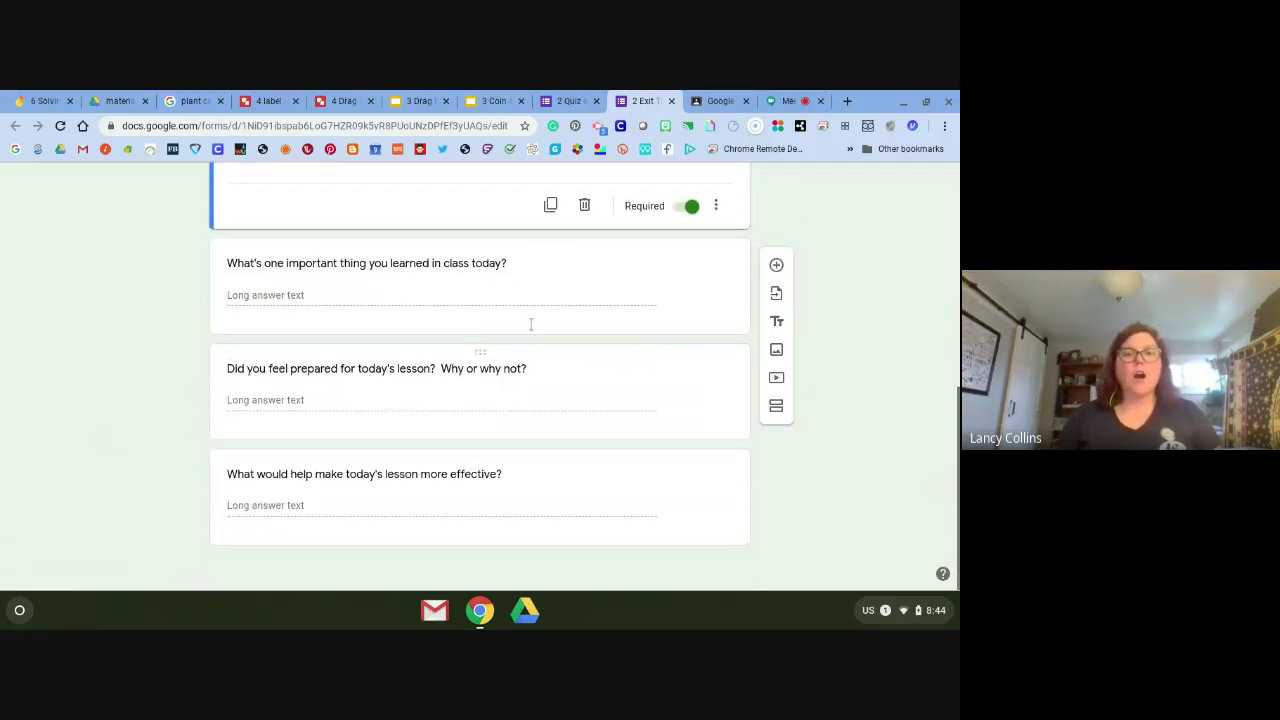
pyautogui.click(698, 101)
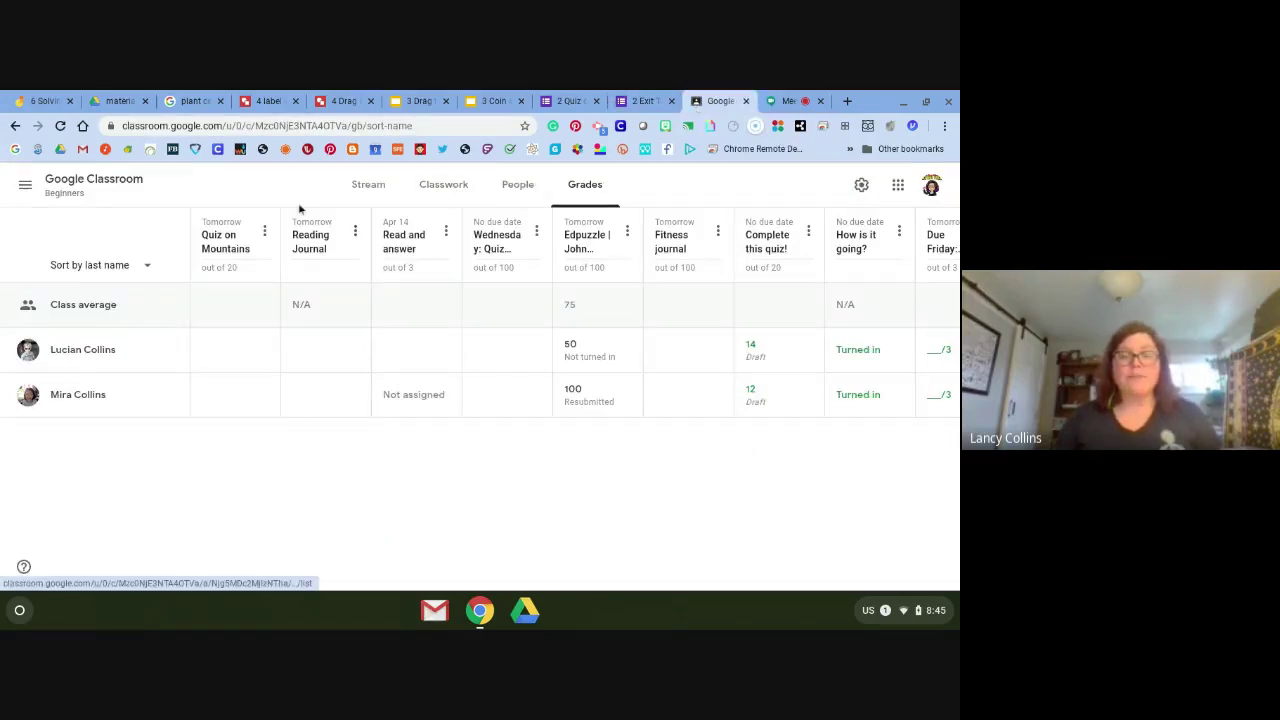
pyautogui.click(457, 184)
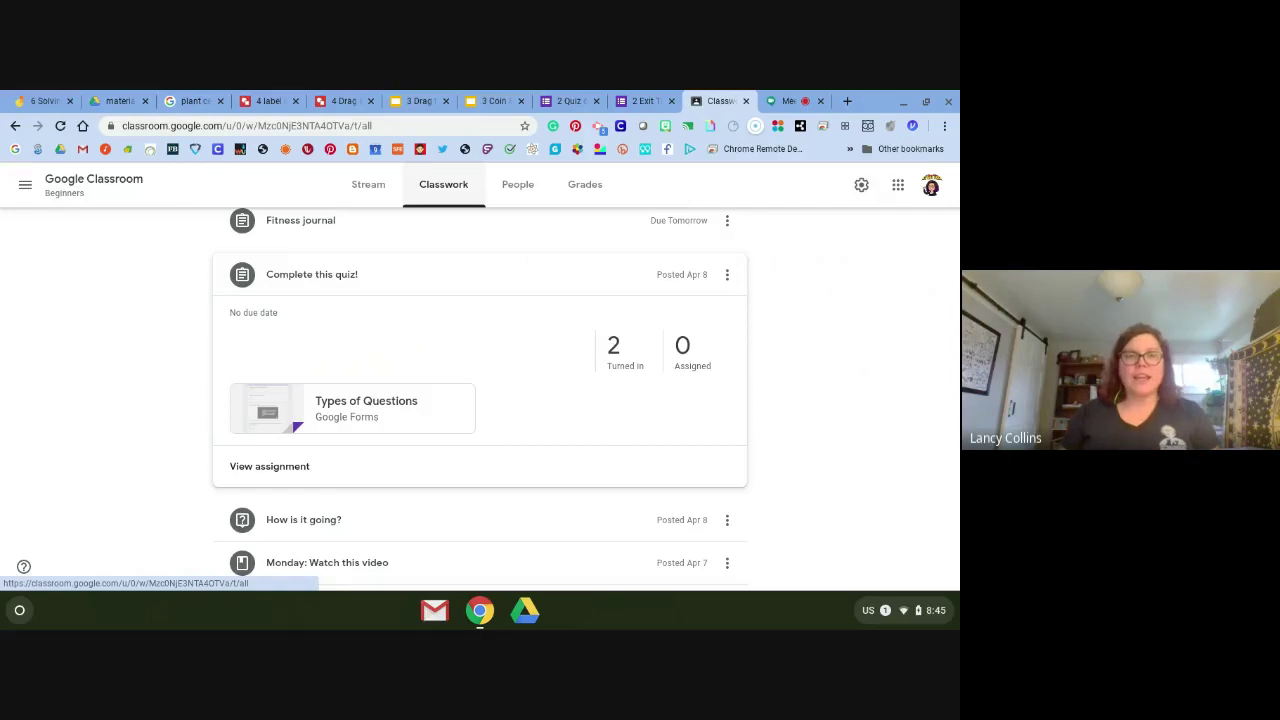
# Look through the mountain quiz form's questions and return to the class's Classwork page.
pyautogui.click(595, 97)
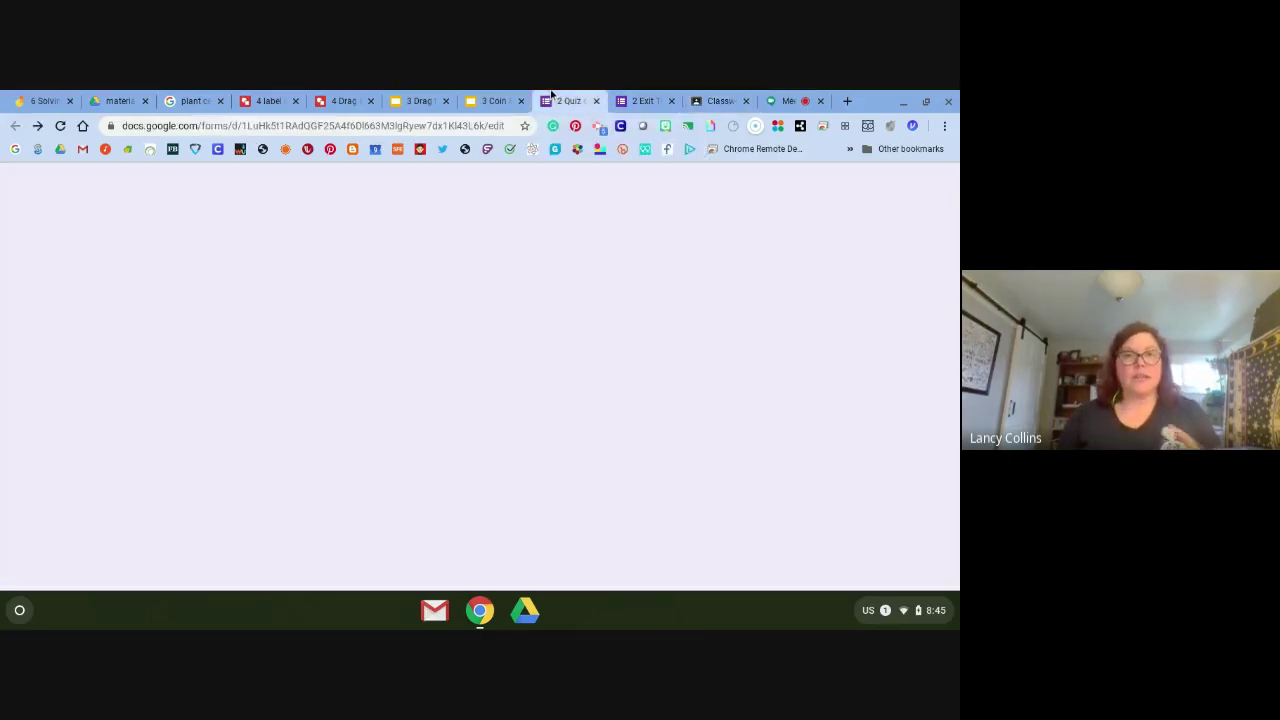
pyautogui.scroll(-5, 430, 350)
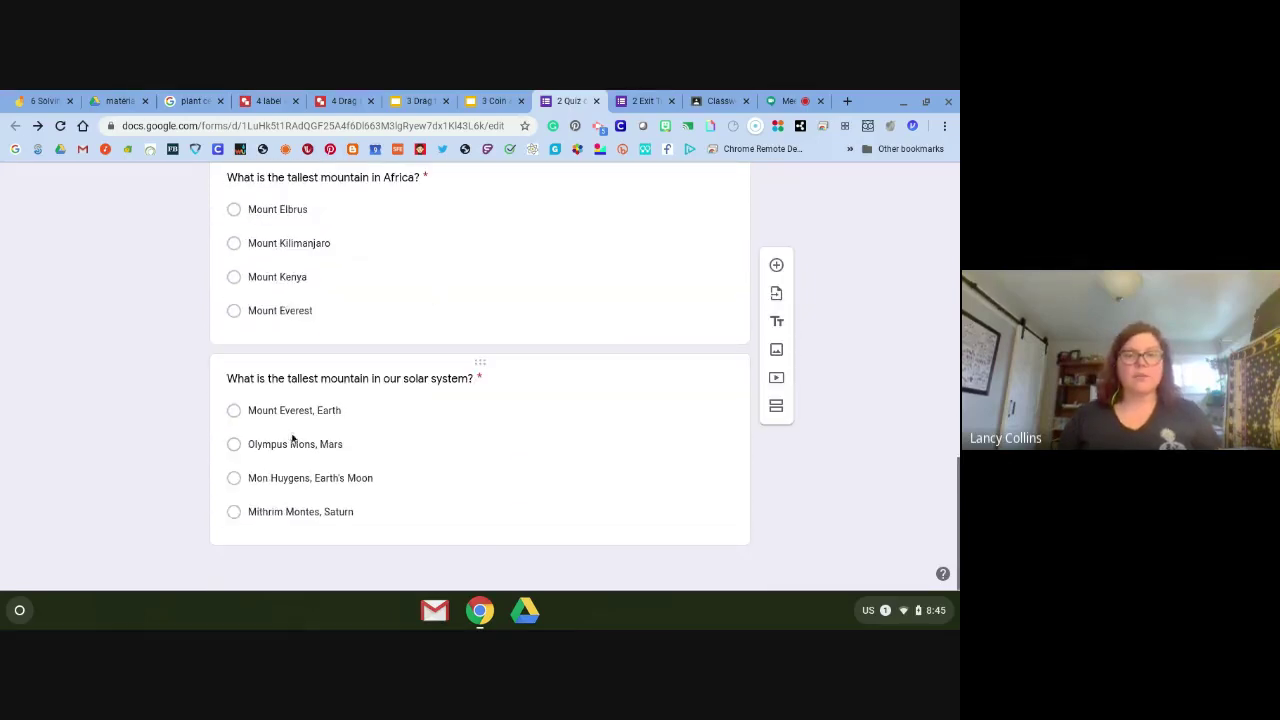
pyautogui.click(715, 100)
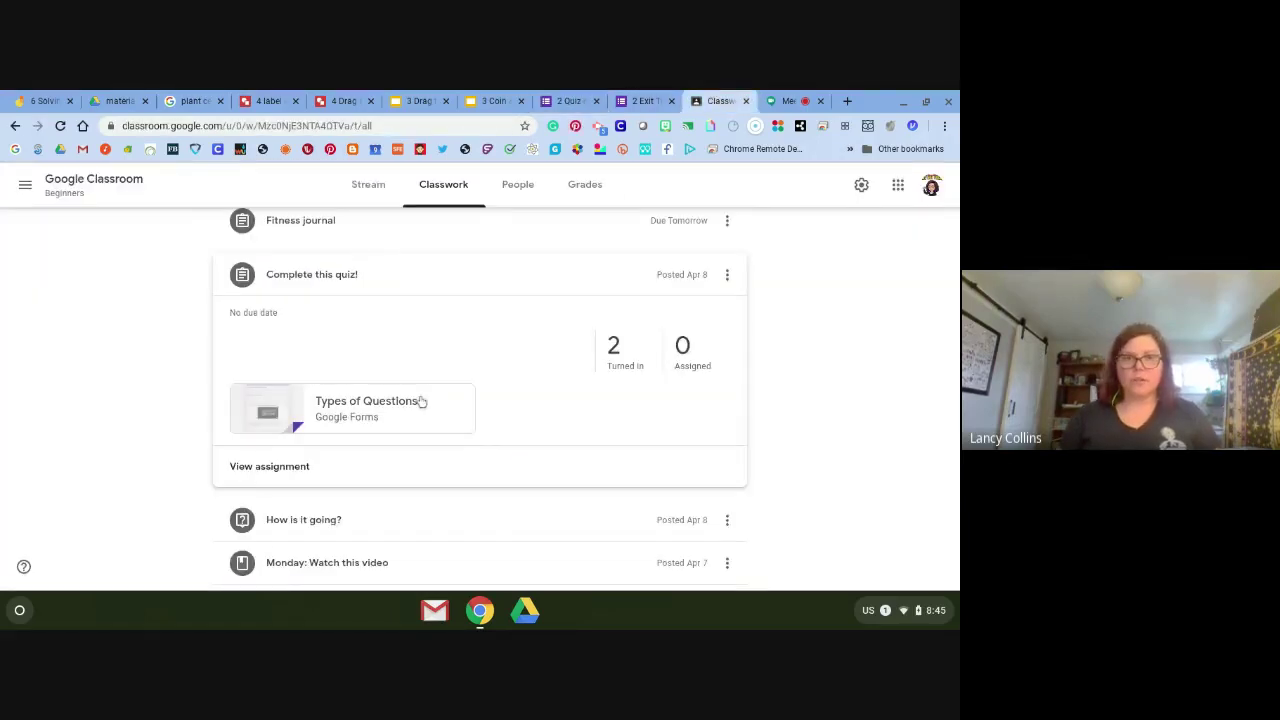
# Look through the Classwork topics and open the student work of "Complete this quiz!" under April 6 - April 10.
pyautogui.scroll(-3, 394, 505)
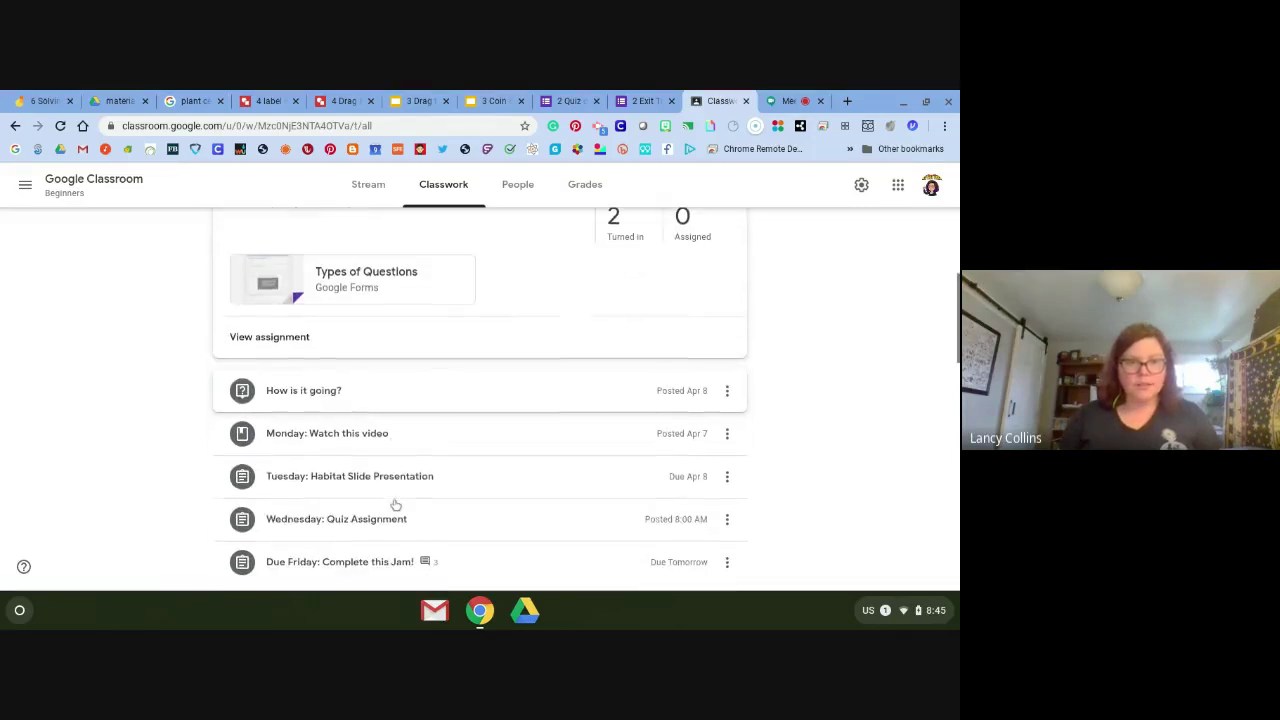
pyautogui.scroll(2, 394, 505)
pyautogui.scroll(4, 397, 503)
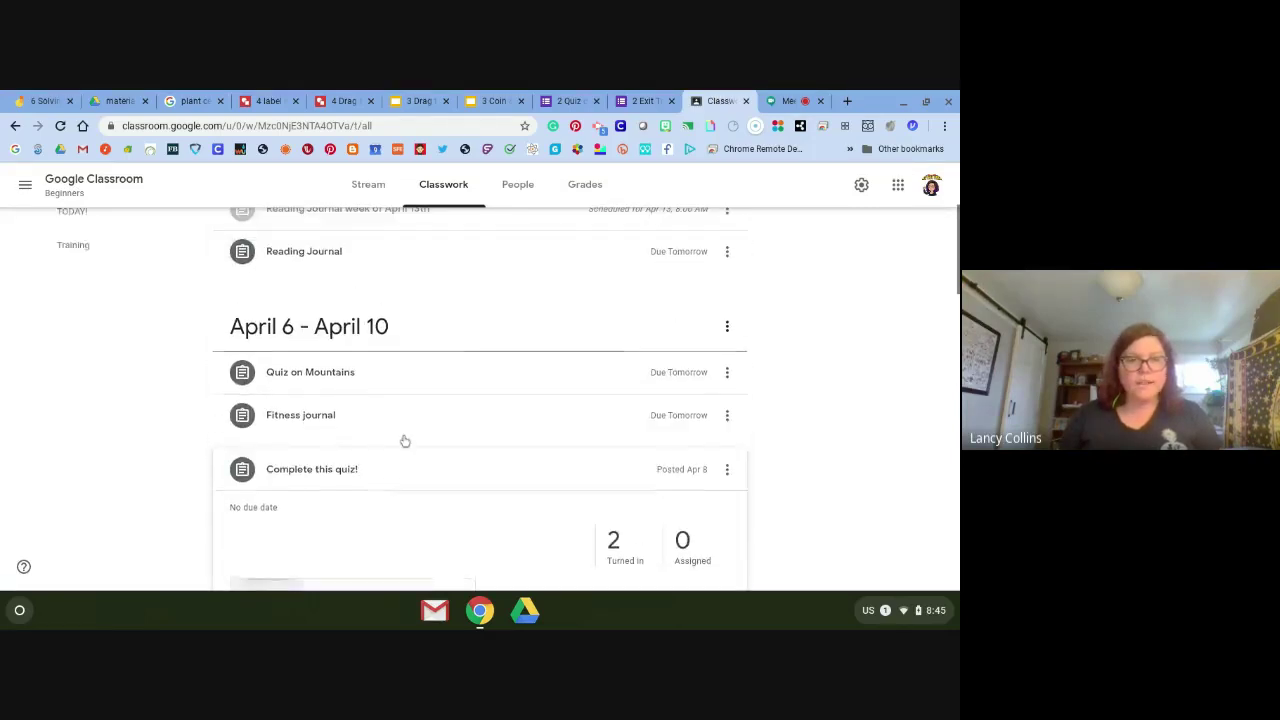
pyautogui.scroll(1, 367, 377)
pyautogui.scroll(-6, 367, 377)
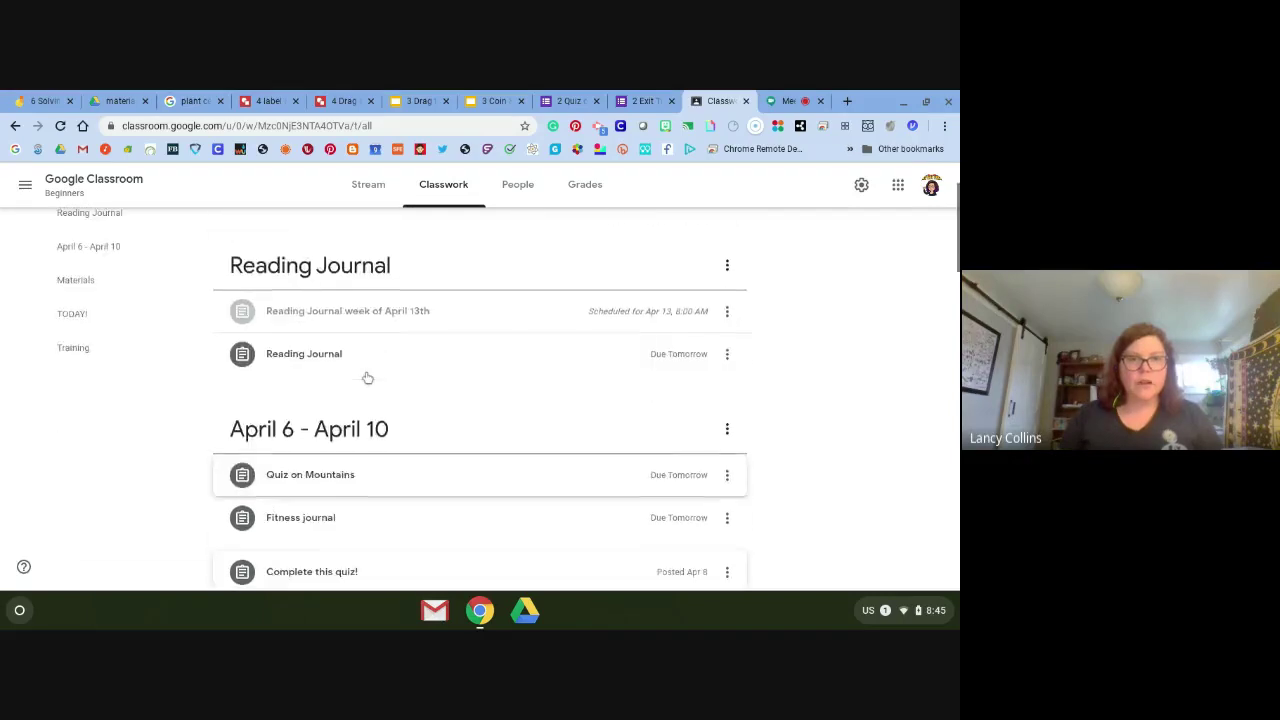
pyautogui.scroll(-5, 367, 377)
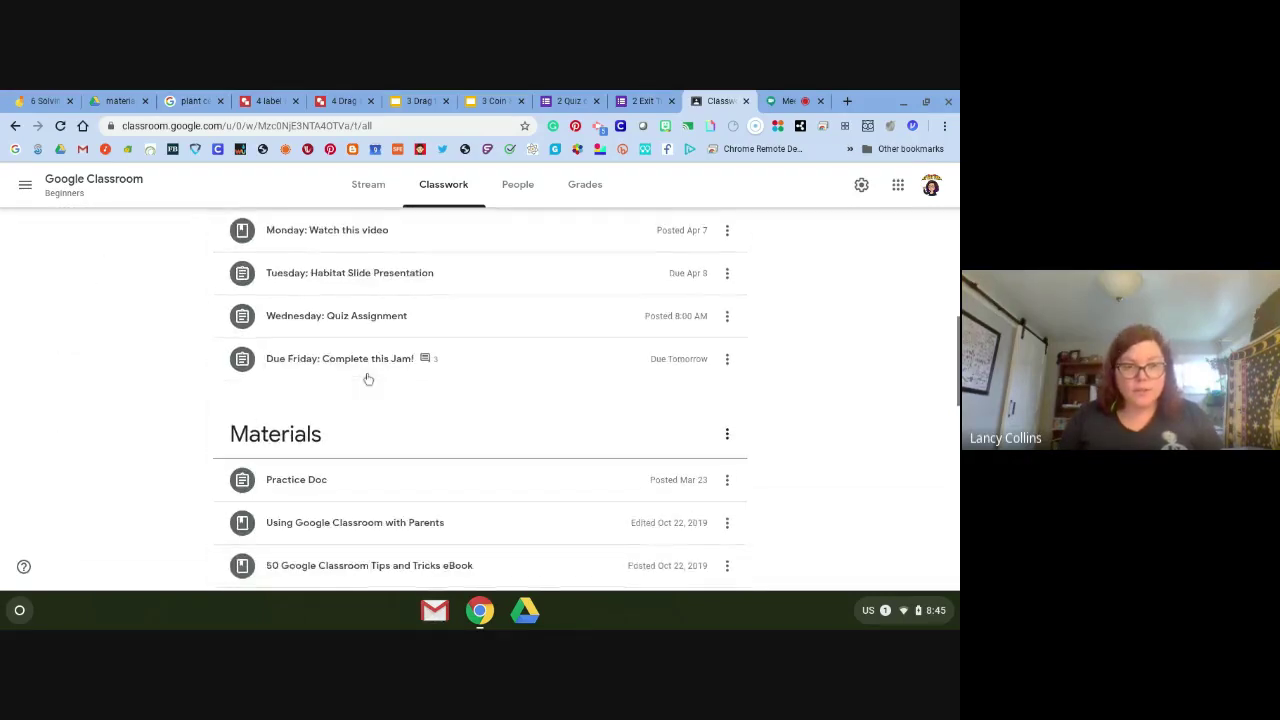
pyautogui.scroll(5, 375, 378)
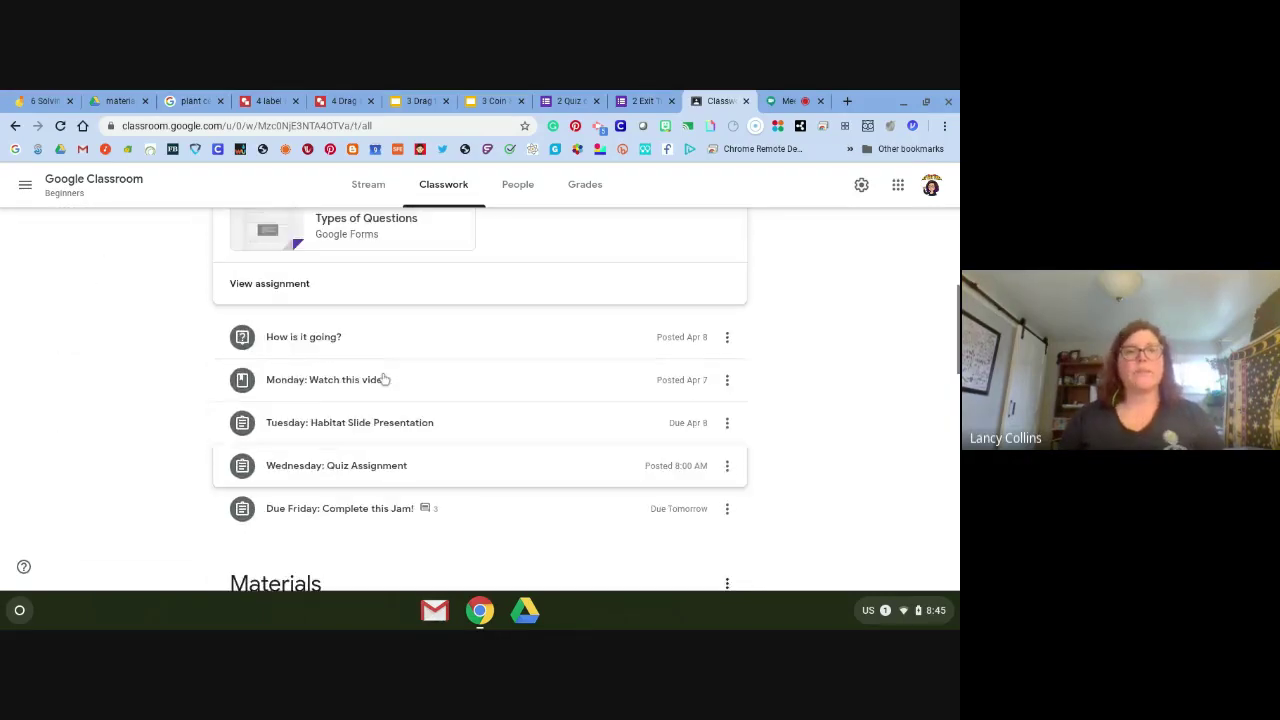
pyautogui.click(292, 300)
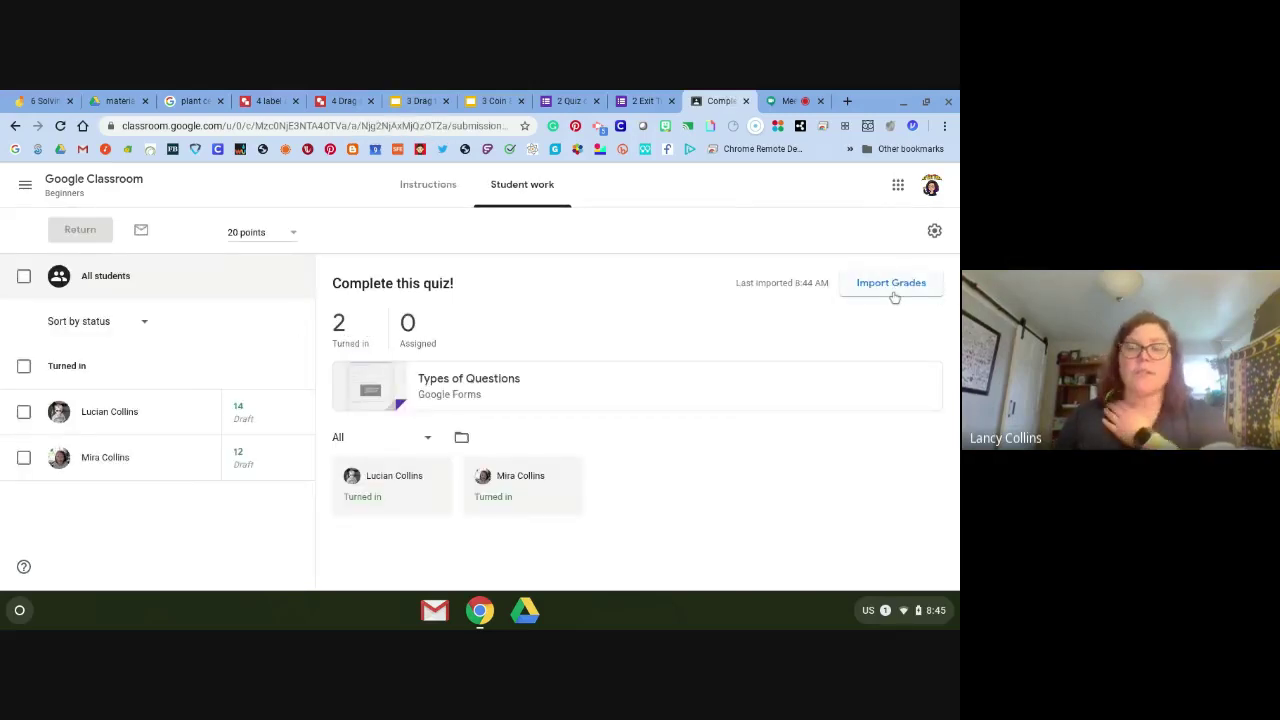
# Check the Google Meet chat for questions, return to the quiz's student work and dismiss the presenting notification.
pyautogui.click(767, 96)
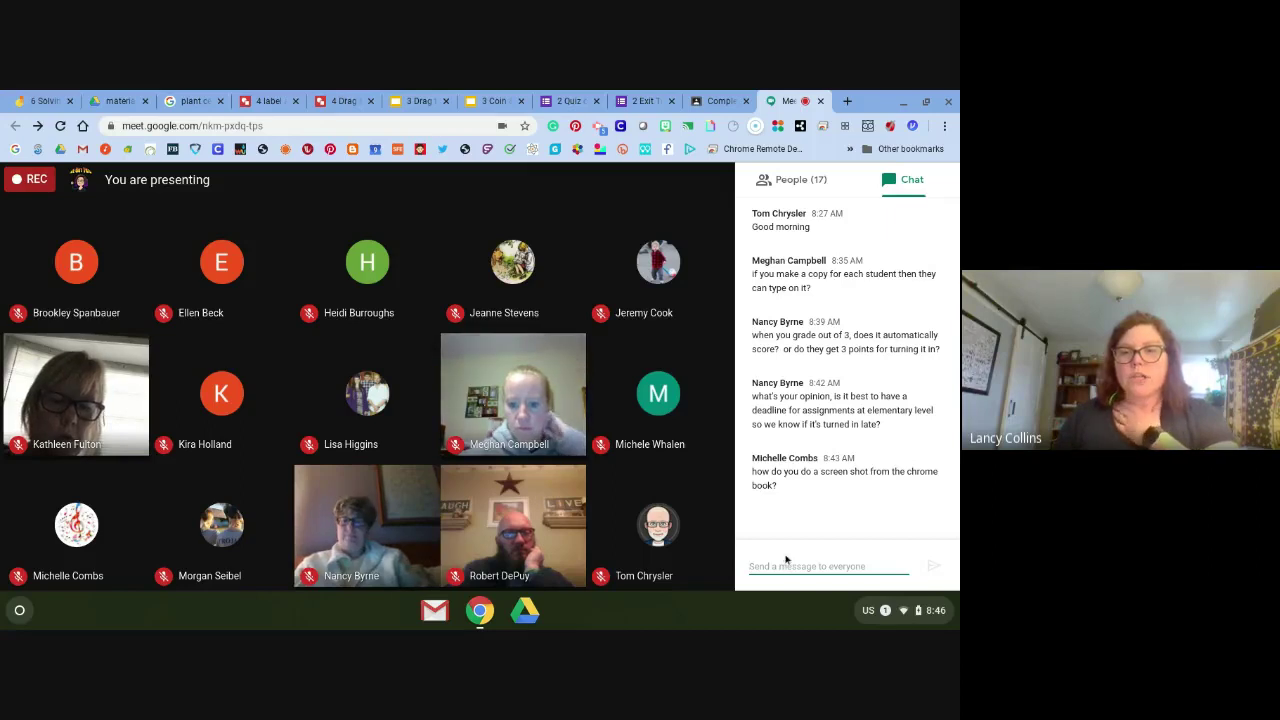
pyautogui.click(716, 100)
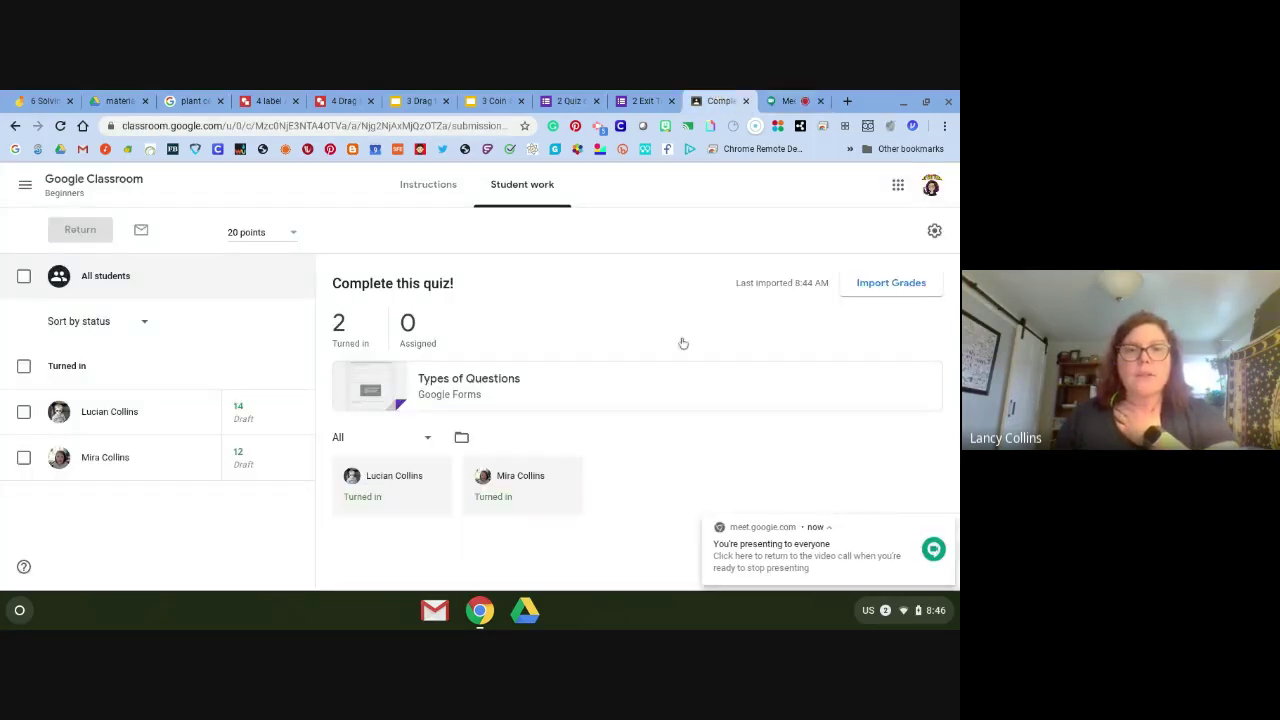
pyautogui.click(945, 525)
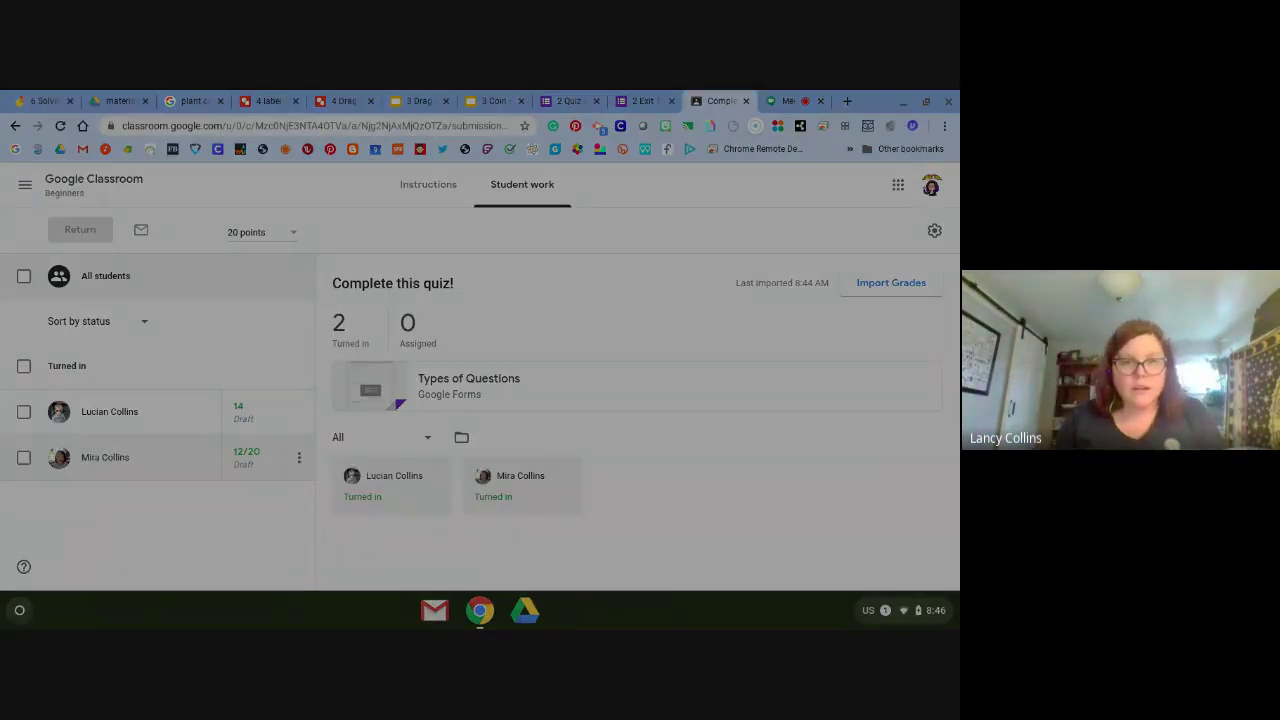
# Capture a partial screenshot of the "Complete this quiz!" heading with its turned-in and assigned counts, and copy it to the clipboard.
pyautogui.moveTo(318, 272); pyautogui.dragTo(498, 364)
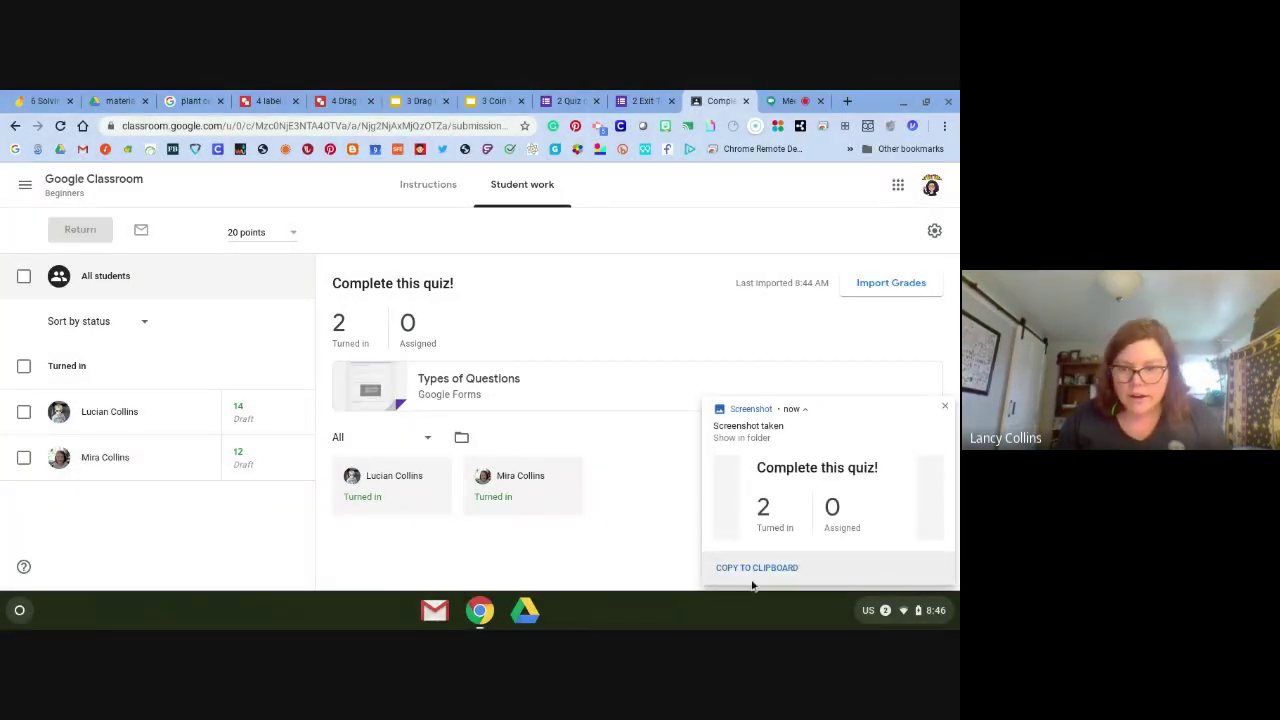
pyautogui.click(757, 568)
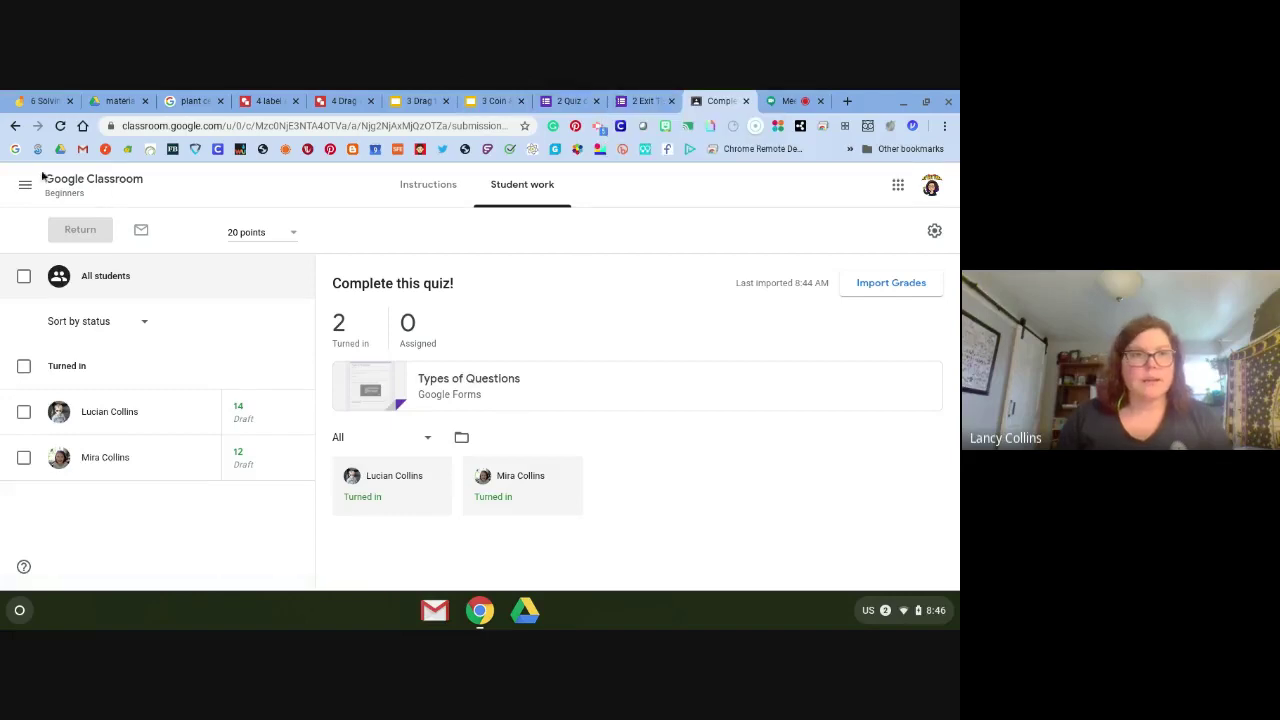
# Start a new announcement in the class stream and try to paste the copied screenshot into it.
pyautogui.click(90, 180)
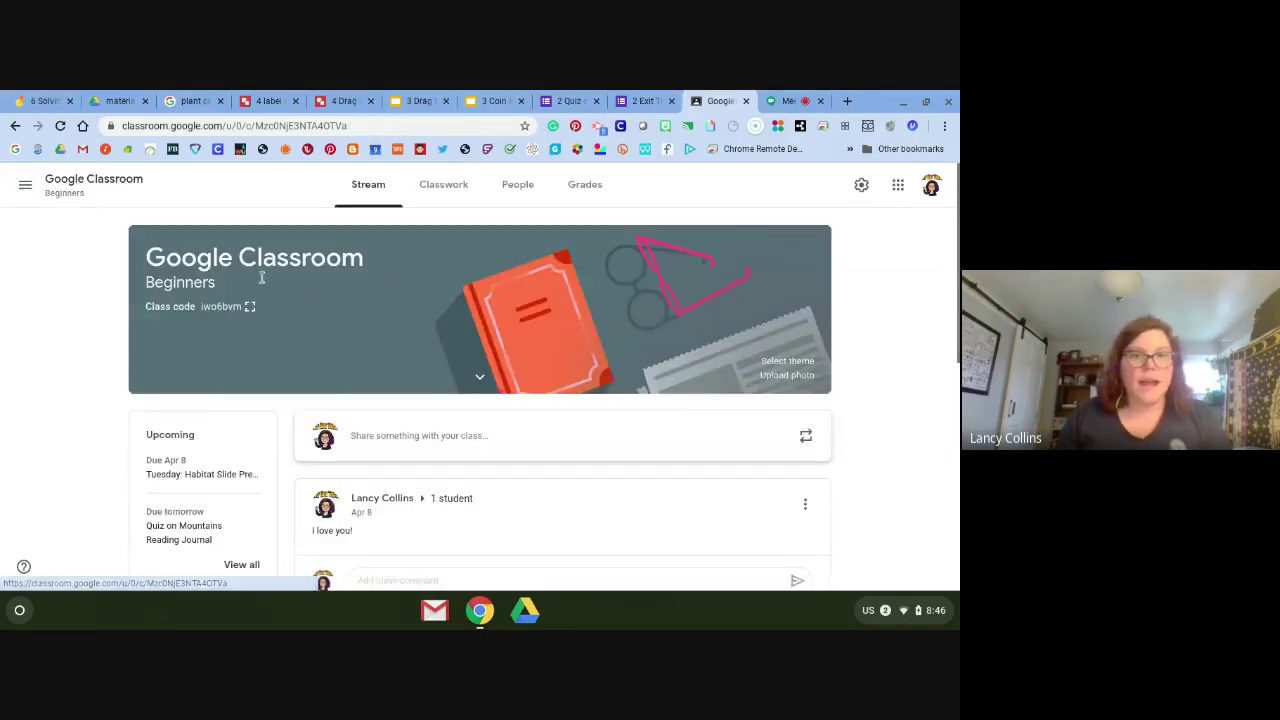
pyautogui.click(441, 437)
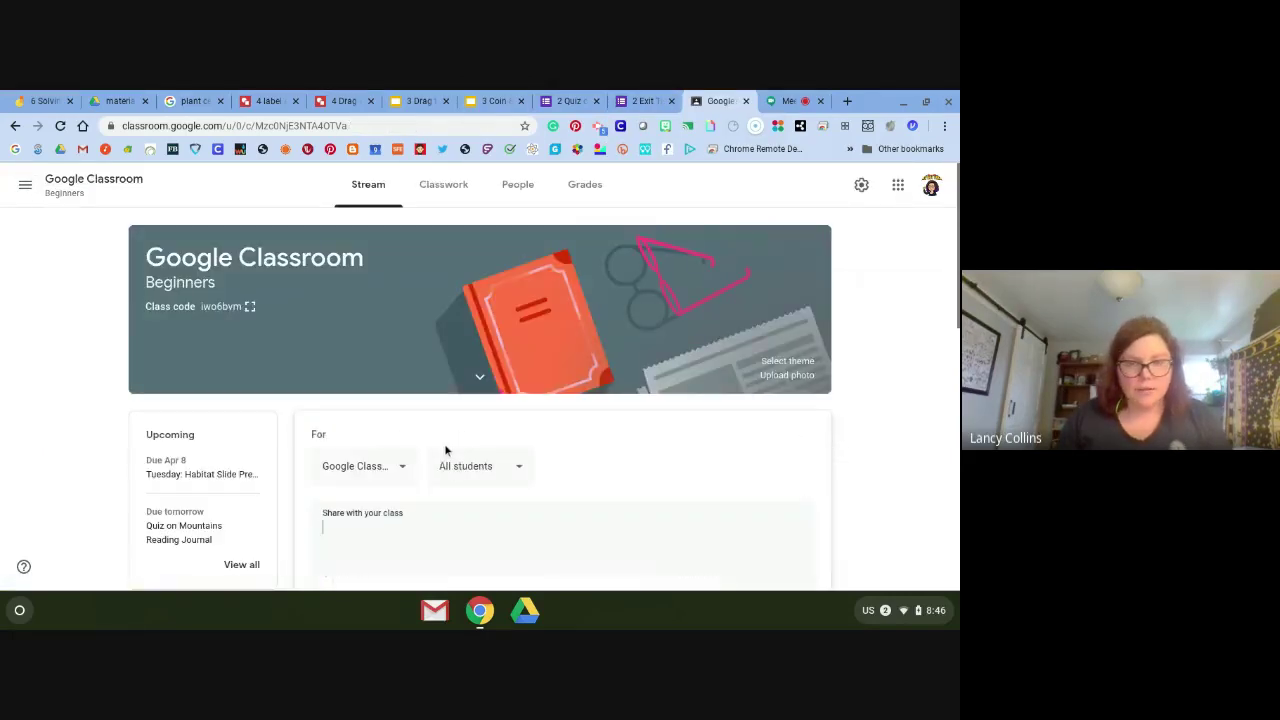
pyautogui.rightClick(386, 531)
pyautogui.click(362, 491)
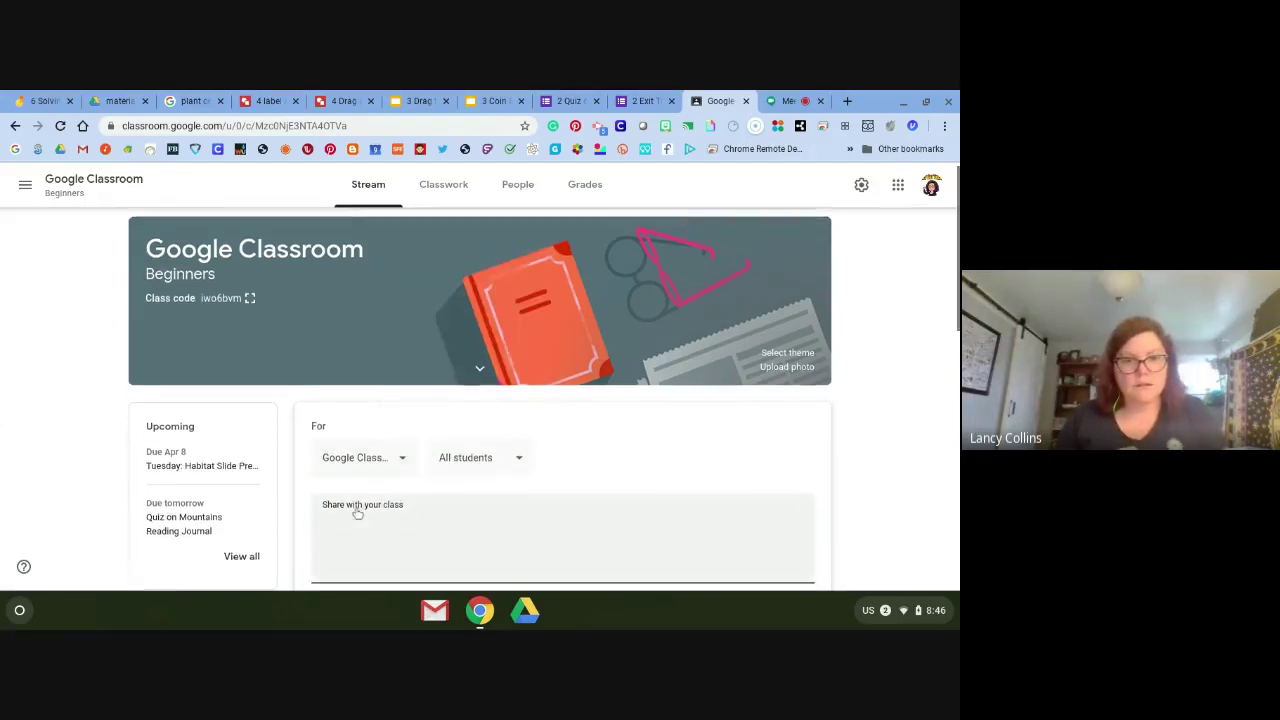
# Switch to the Google Meet call, open its chat and read the participants' new messages.
pyautogui.click(806, 100)
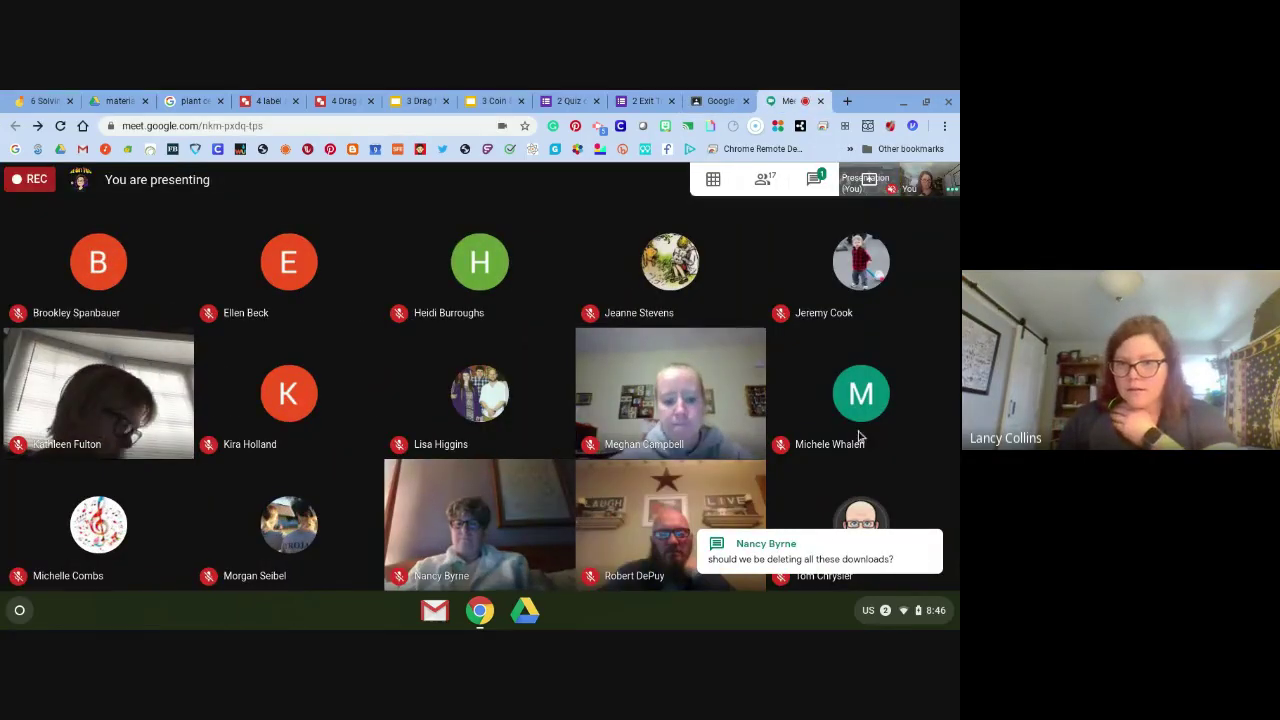
pyautogui.click(815, 559)
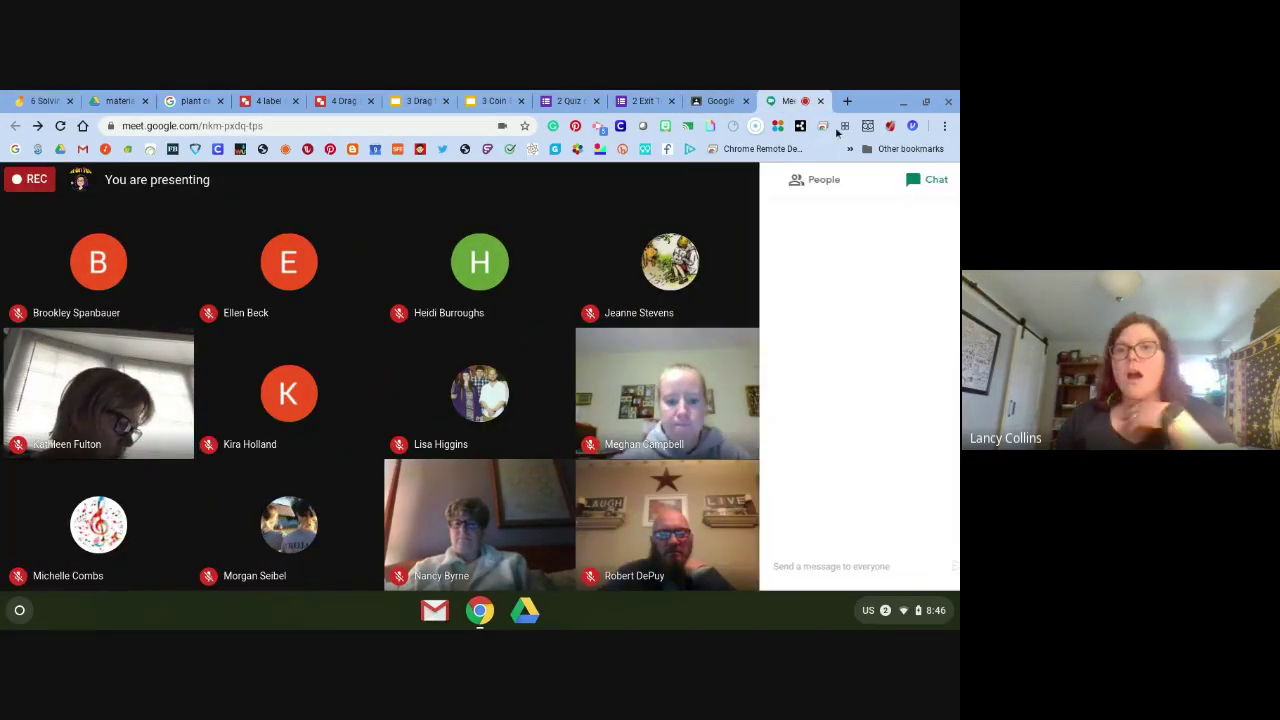
pyautogui.click(833, 568)
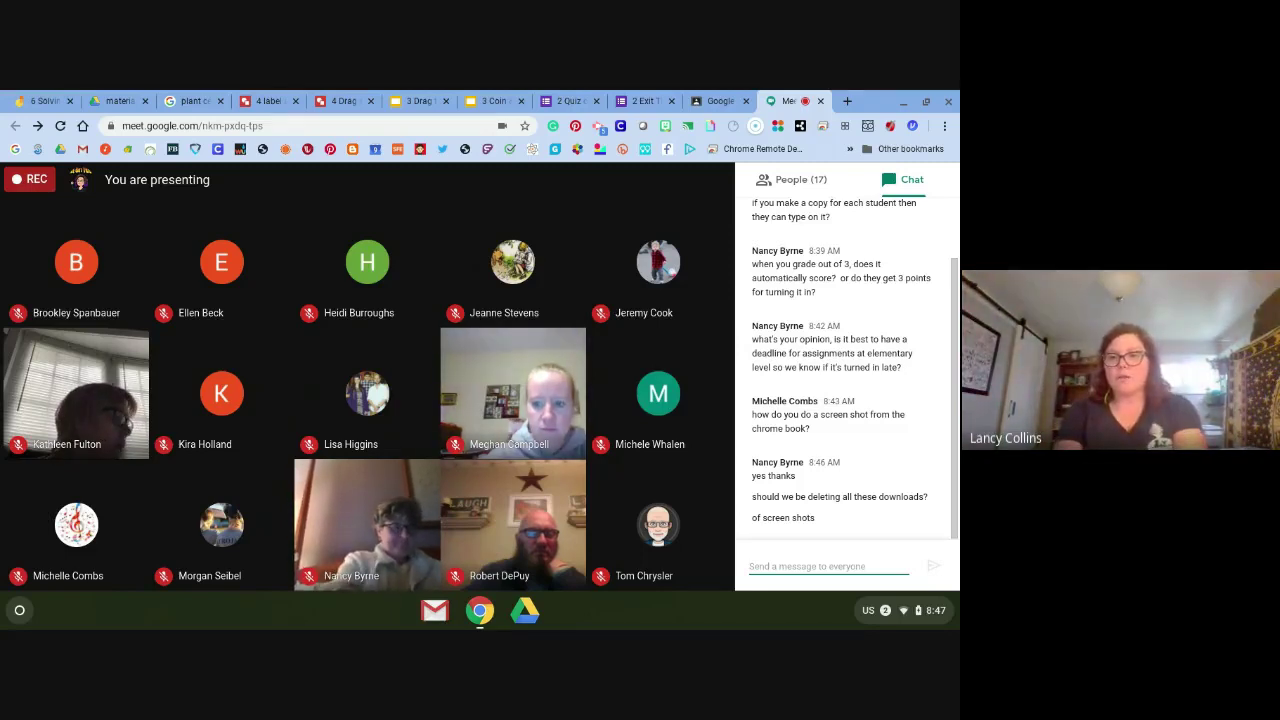
# Return to the Google Classroom class and switch to the student account's list of classes.
pyautogui.click(716, 97)
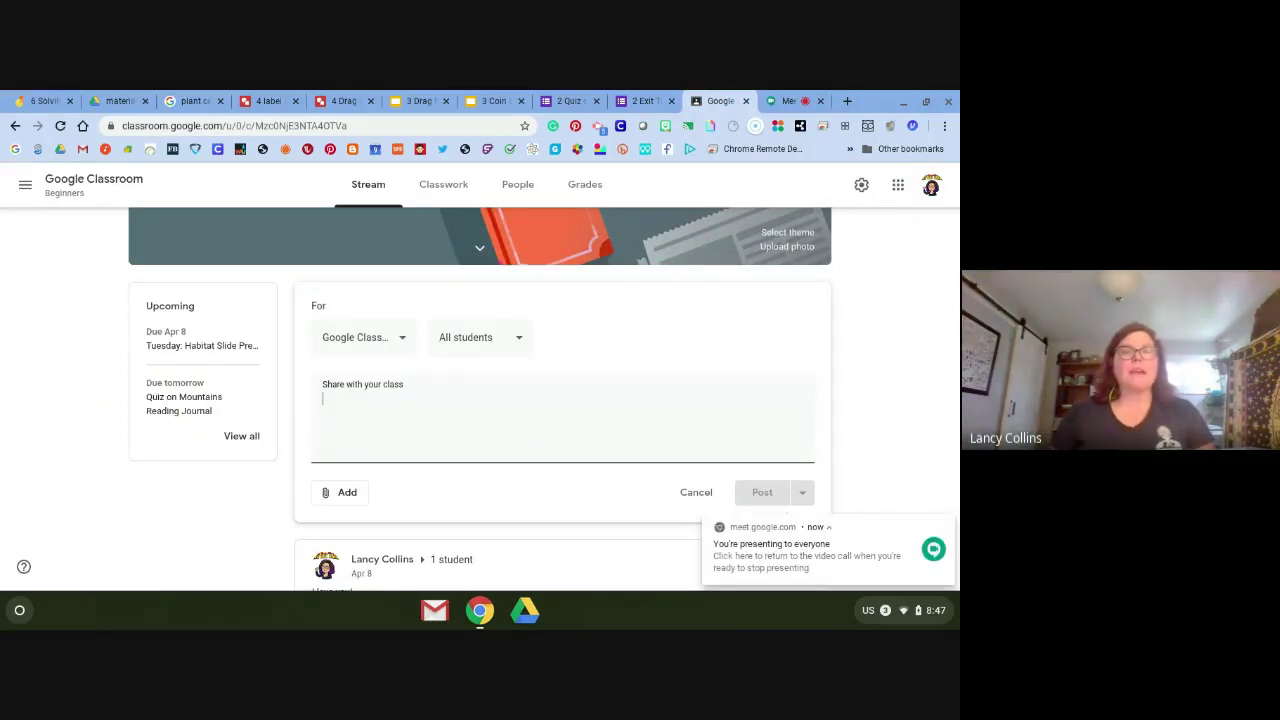
pyautogui.scroll(1, 315, 376)
pyautogui.scroll(1, 315, 376)
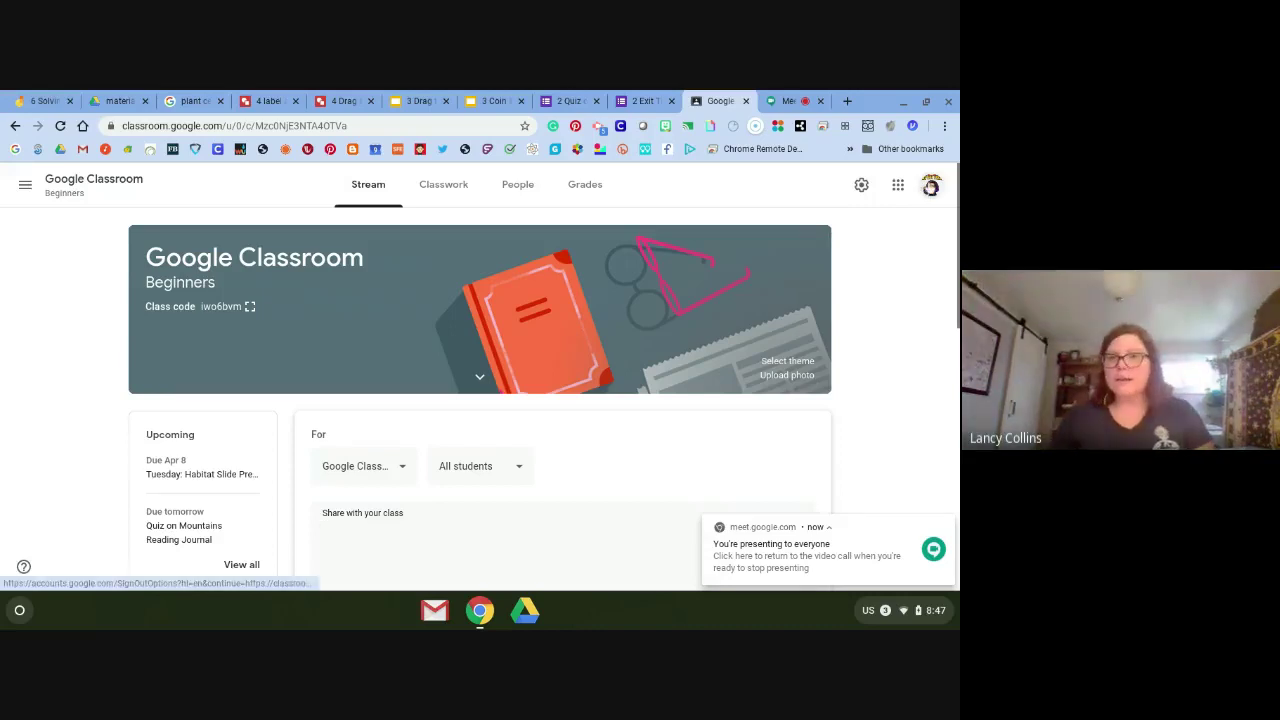
pyautogui.click(930, 186)
pyautogui.click(777, 424)
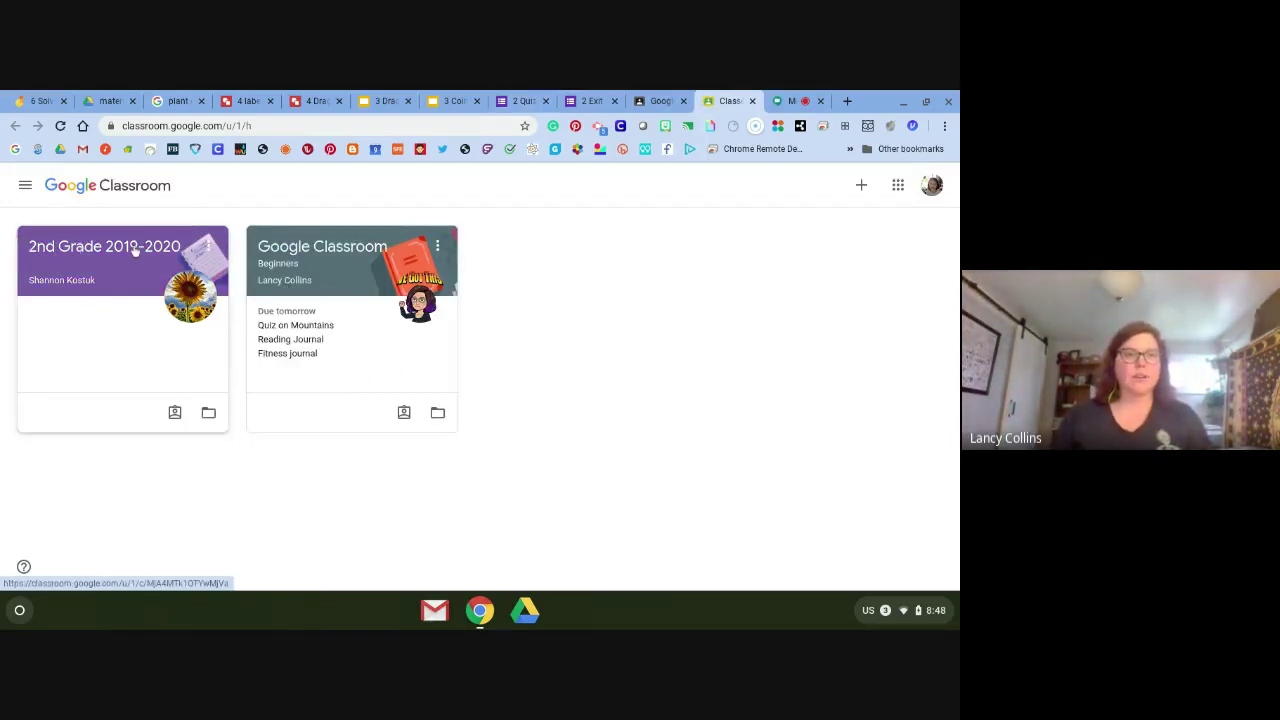
# Open the student's To-do list and filter it to the "2nd Grade 2019-2020" class.
pyautogui.click(30, 188)
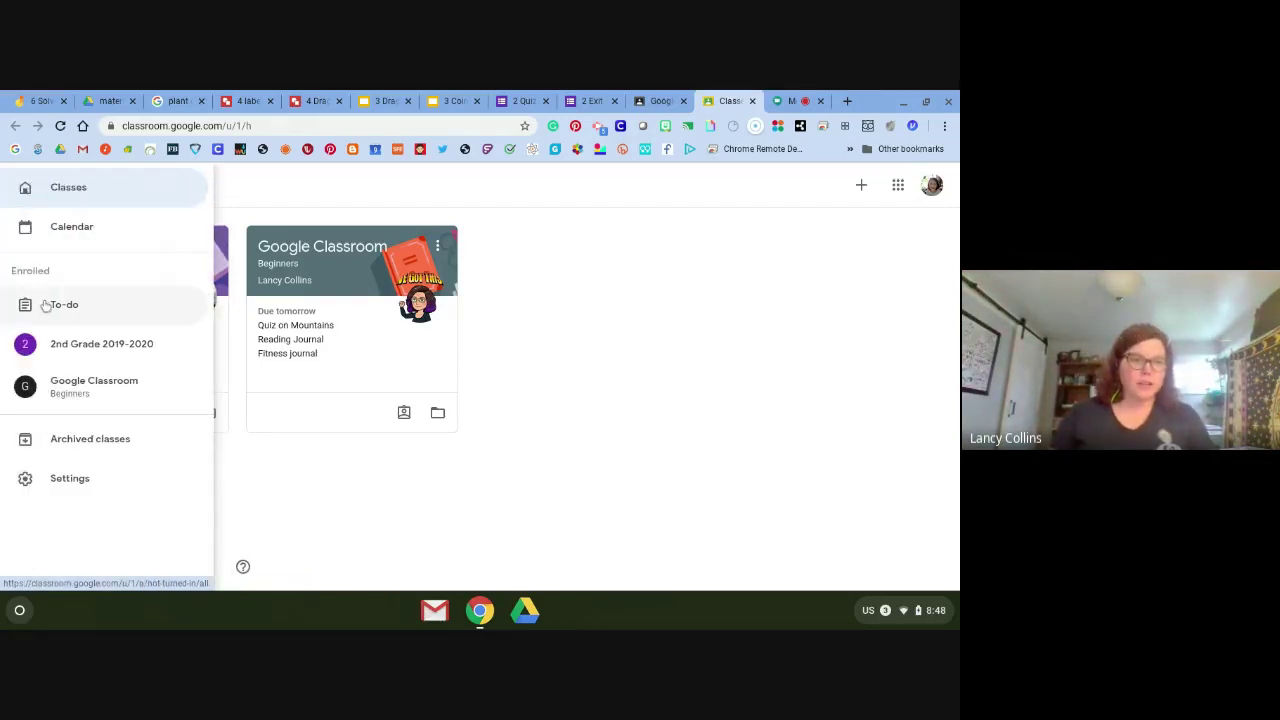
pyautogui.click(45, 305)
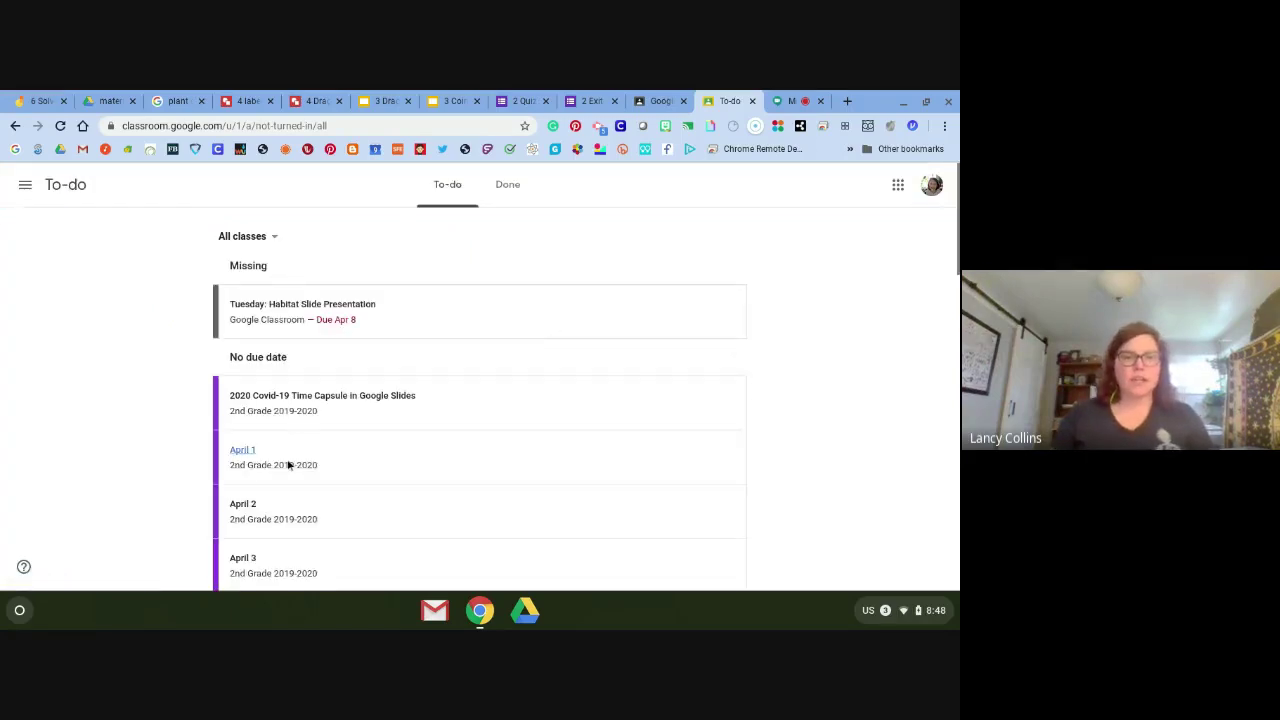
pyautogui.click(265, 237)
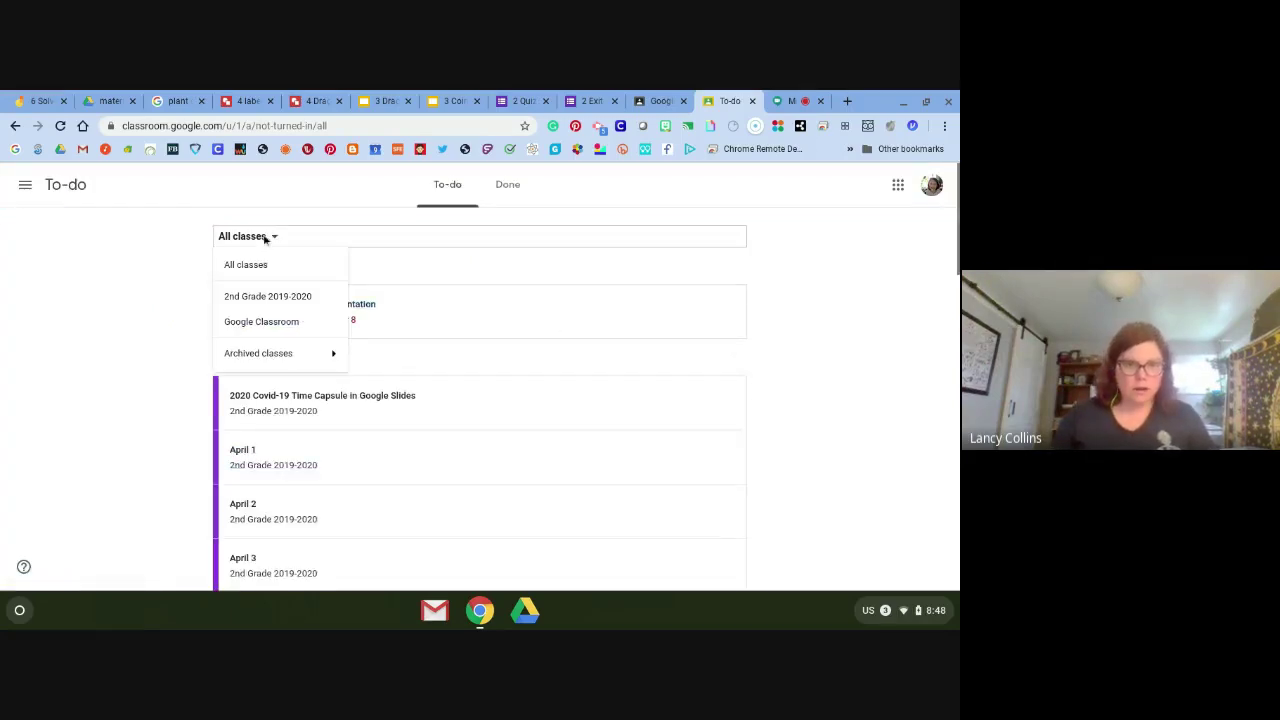
pyautogui.click(268, 300)
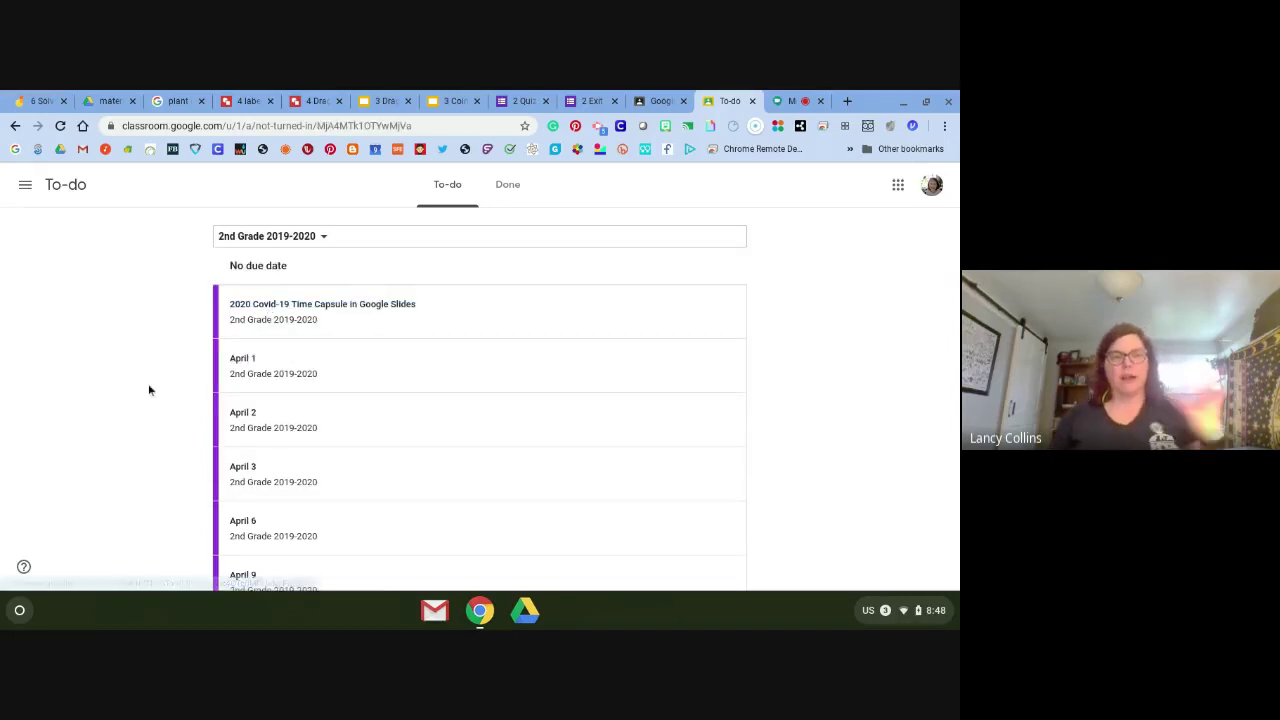
# Look through the class's outstanding assignments and open the list of those already done.
pyautogui.scroll(-5, 180, 455)
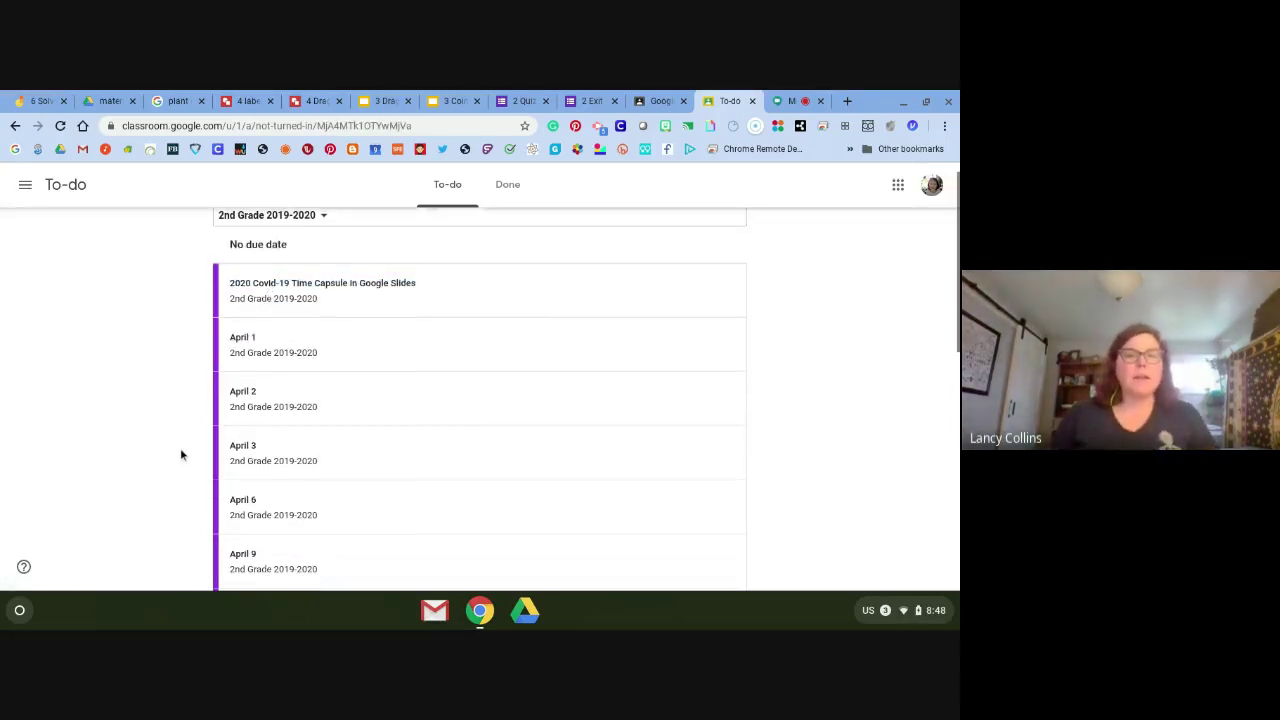
pyautogui.scroll(-6, 177, 453)
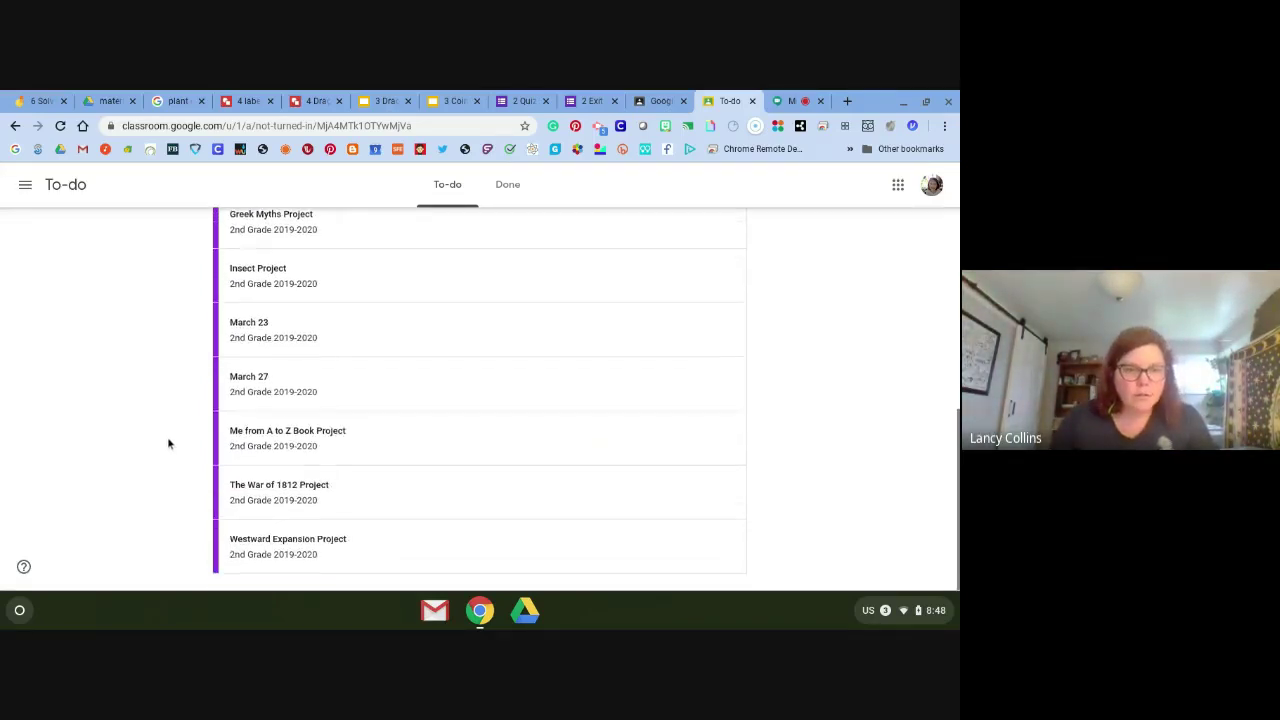
pyautogui.scroll(4, 295, 525)
pyautogui.scroll(2, 298, 519)
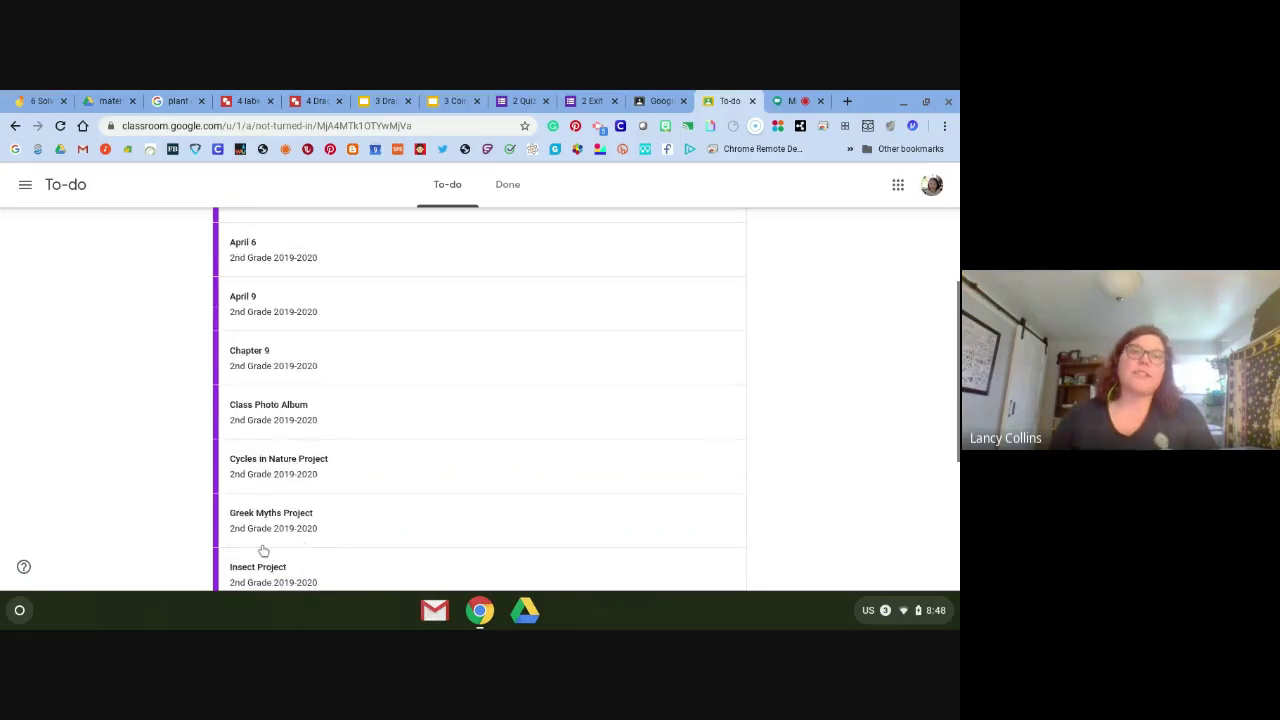
pyautogui.click(507, 185)
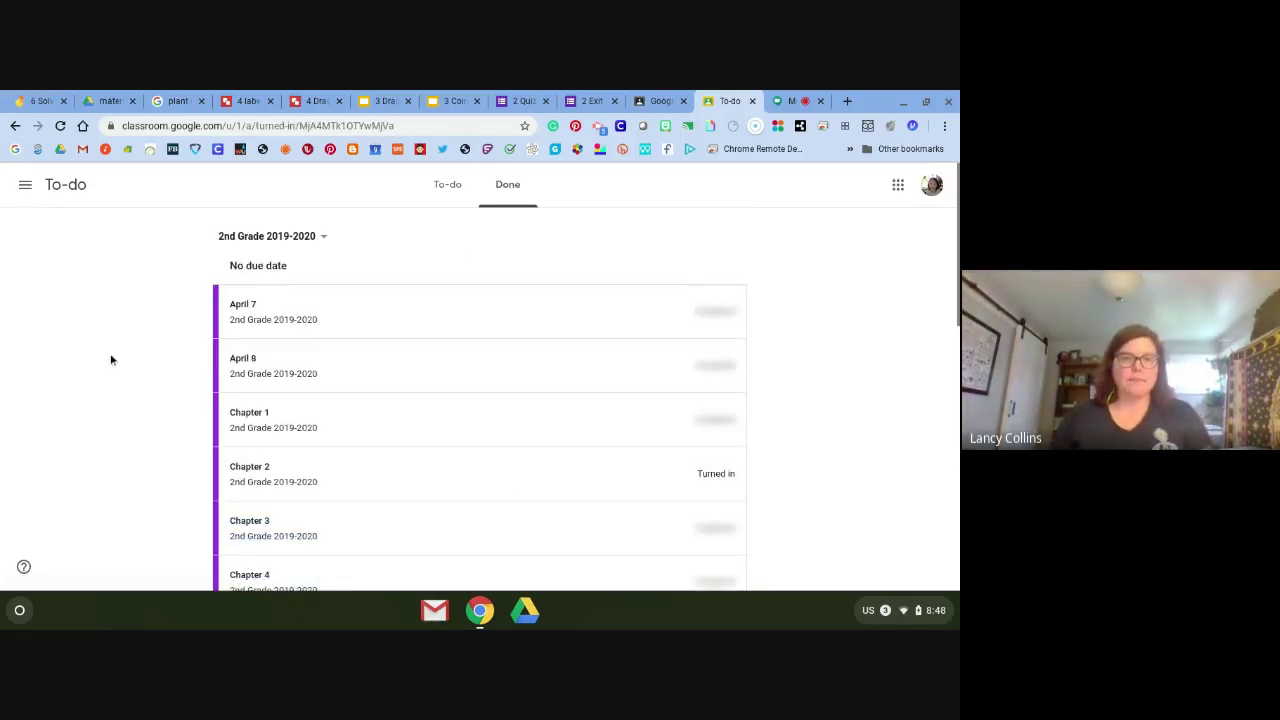
# Look through the student's turned-in assignments for the class and return to the outstanding To-do list.
pyautogui.scroll(-4, 112, 356)
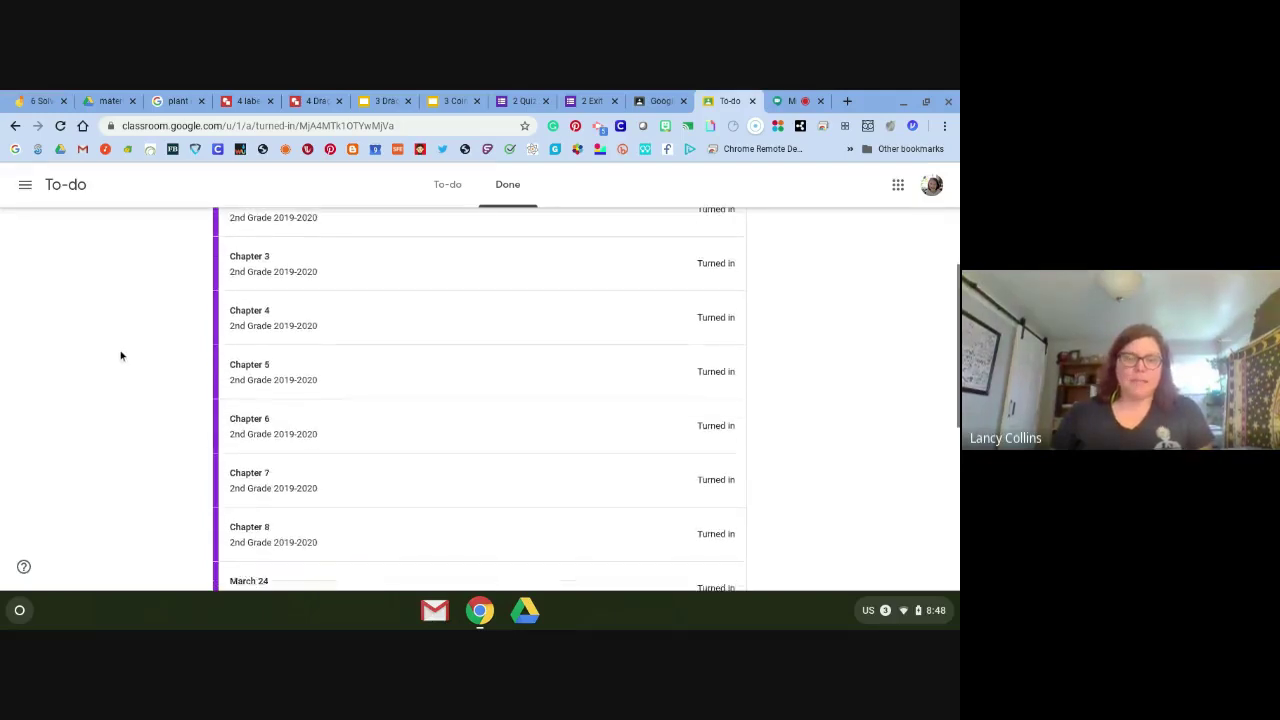
pyautogui.scroll(4, 120, 354)
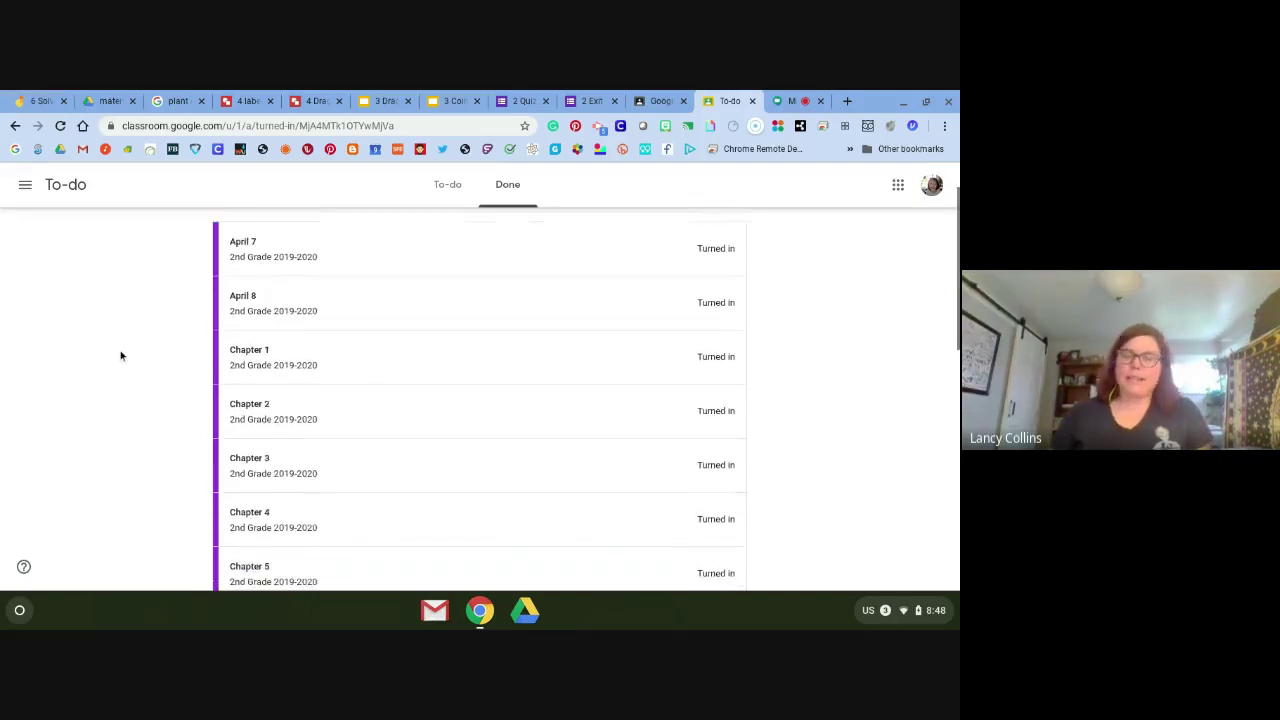
pyautogui.click(447, 184)
# Return to the teacher's Google Classroom class and check the Google Meet call's chat for messages.
pyautogui.click(662, 100)
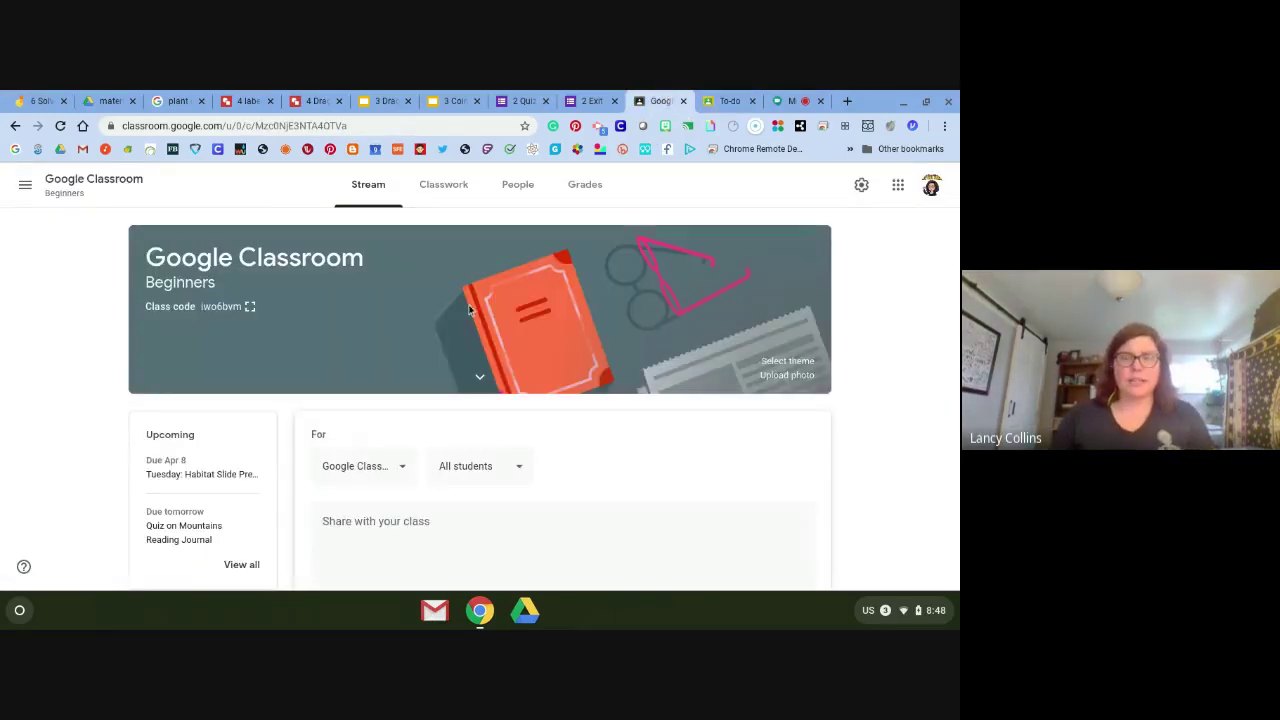
pyautogui.click(778, 100)
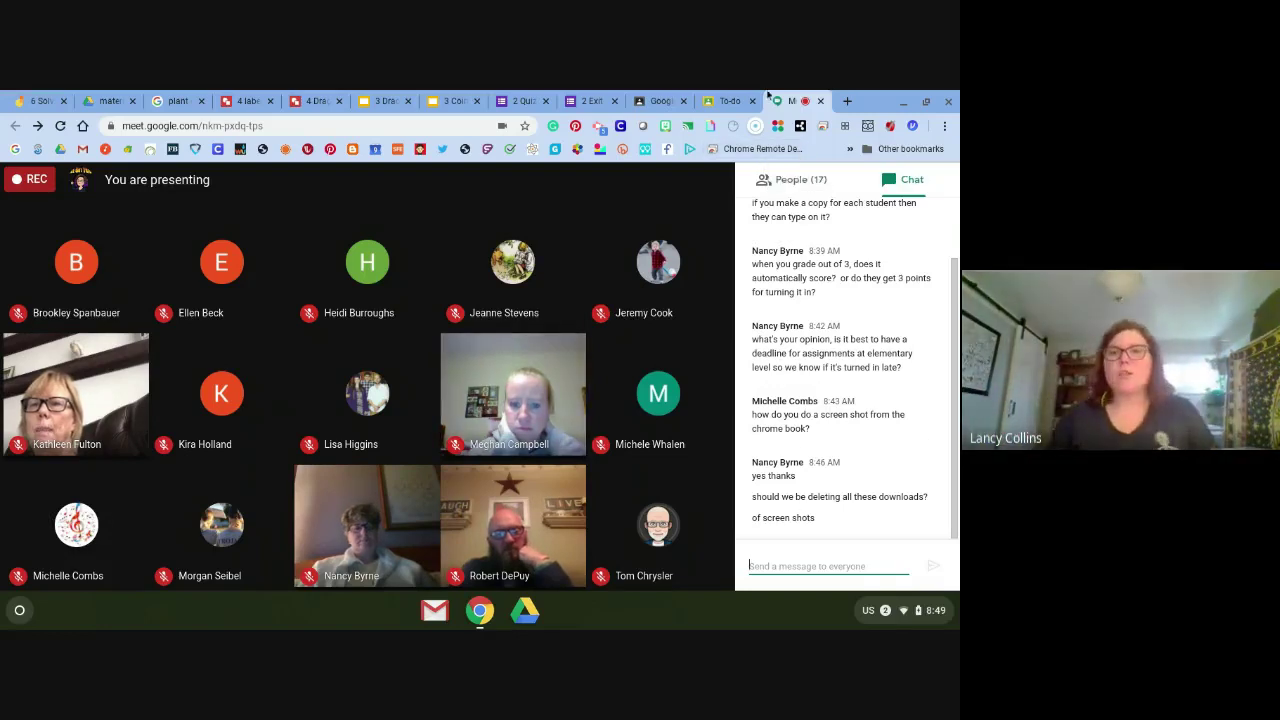
# Close the student's To-do page and the quiz and exit ticket forms, and show the start of the class's Classwork page.
pyautogui.hotkey('ctrl', 'shift', 'Tab')
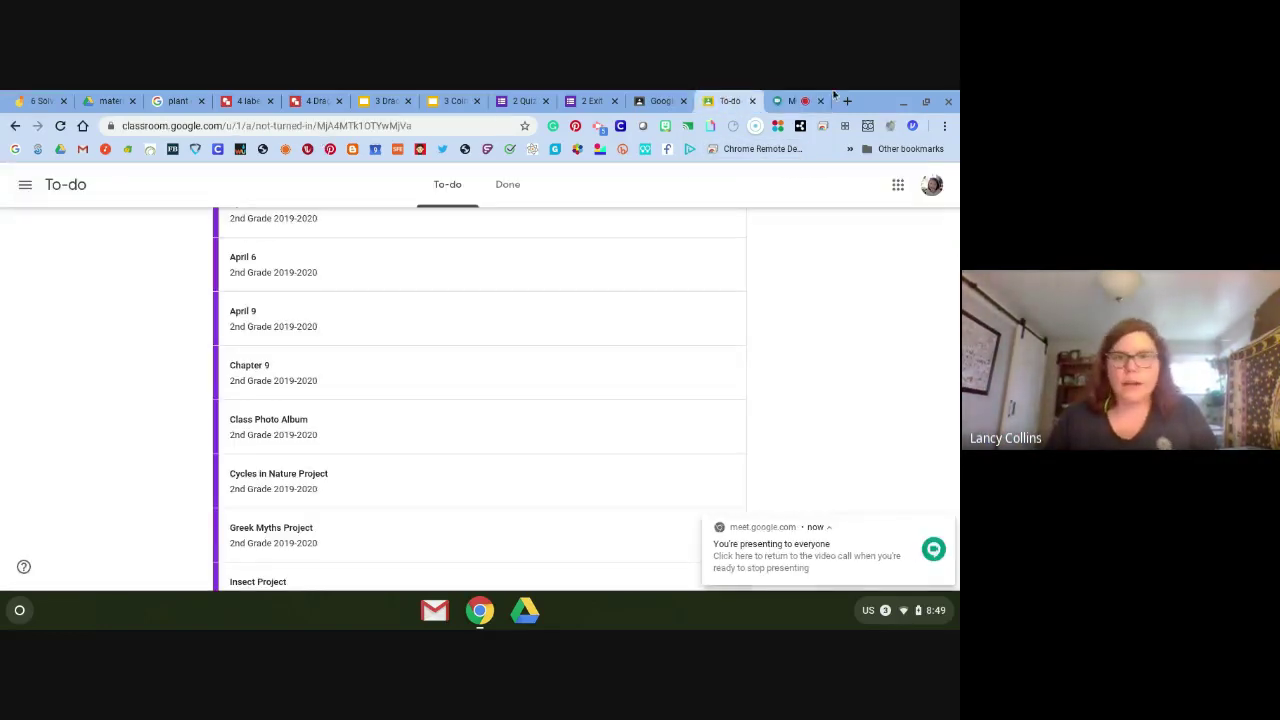
pyautogui.click(752, 101)
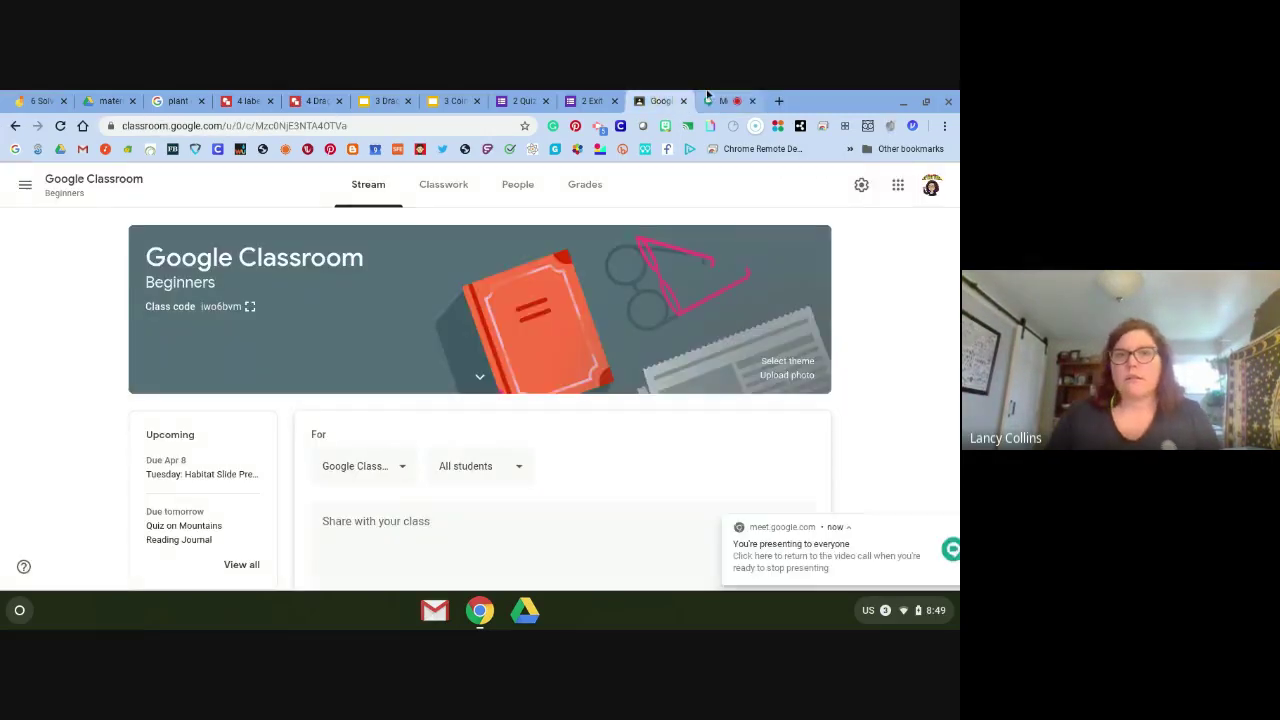
pyautogui.click(446, 195)
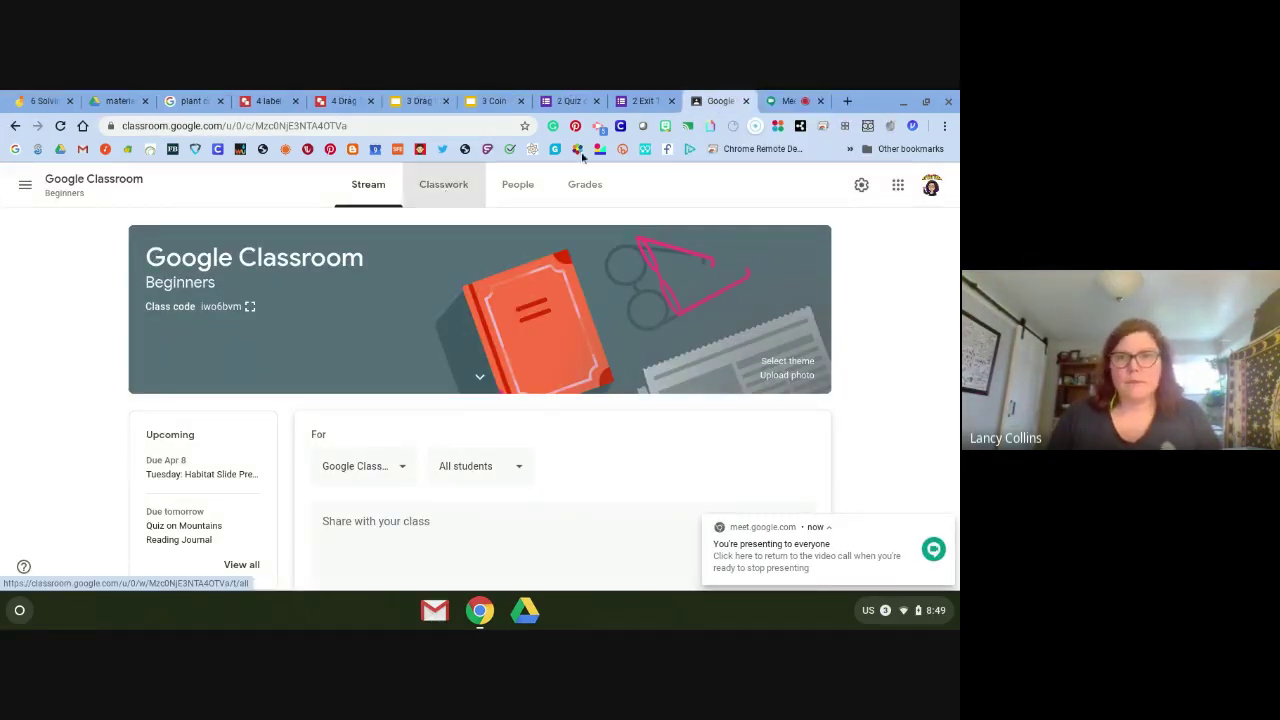
pyautogui.click(597, 101)
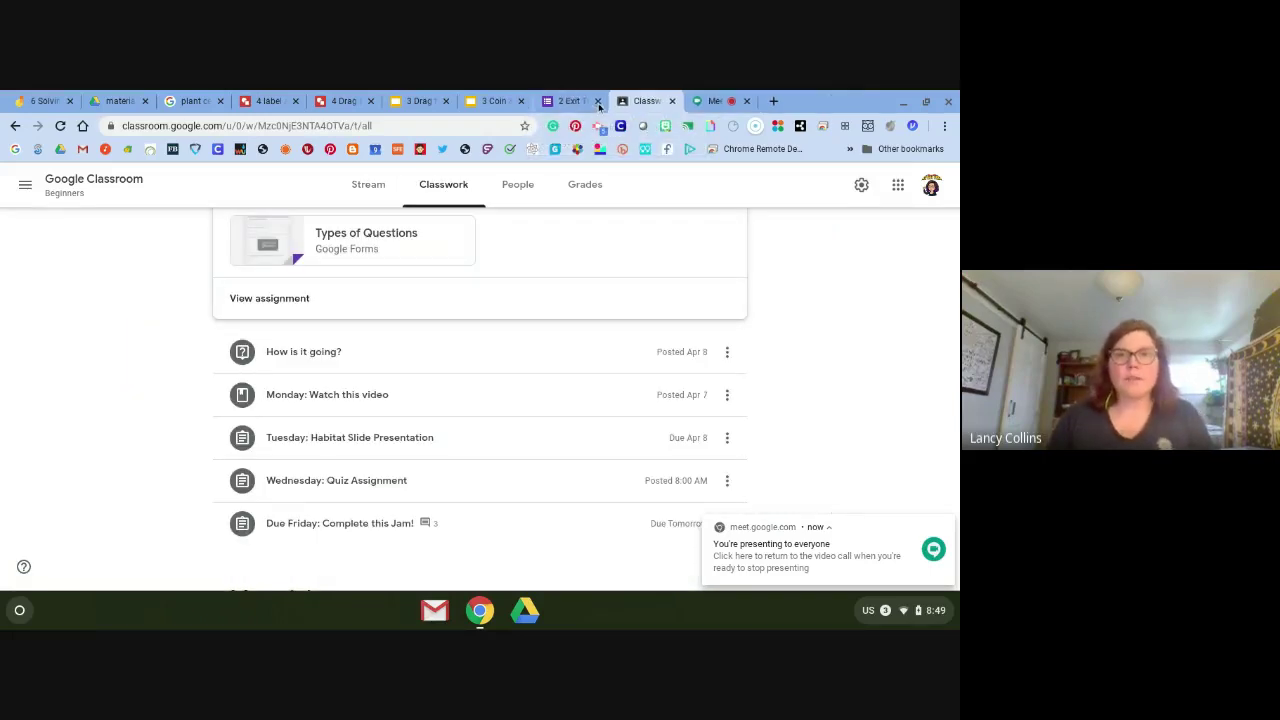
pyautogui.click(597, 101)
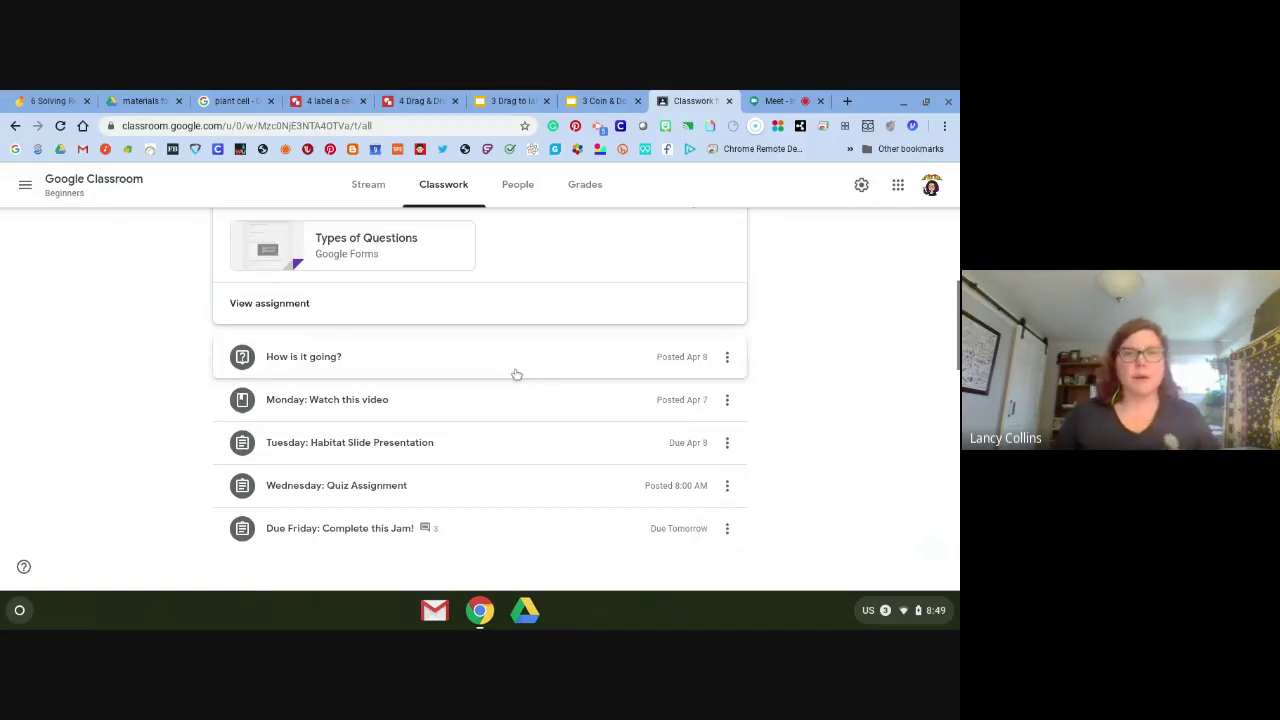
pyautogui.scroll(10, 514, 372)
pyautogui.scroll(1, 516, 374)
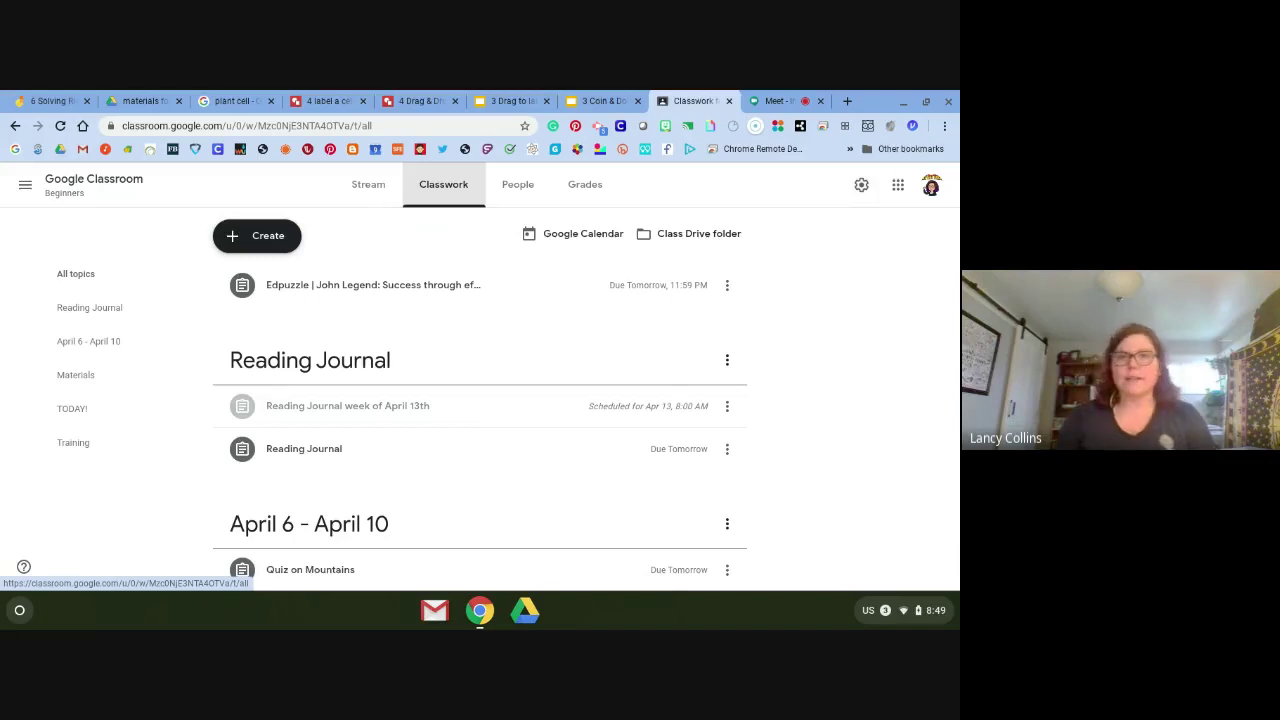
# Switch to the "3 Coin & Dollar Count" slides and move a one-dollar bill into the $1.40 row.
pyautogui.click(598, 101)
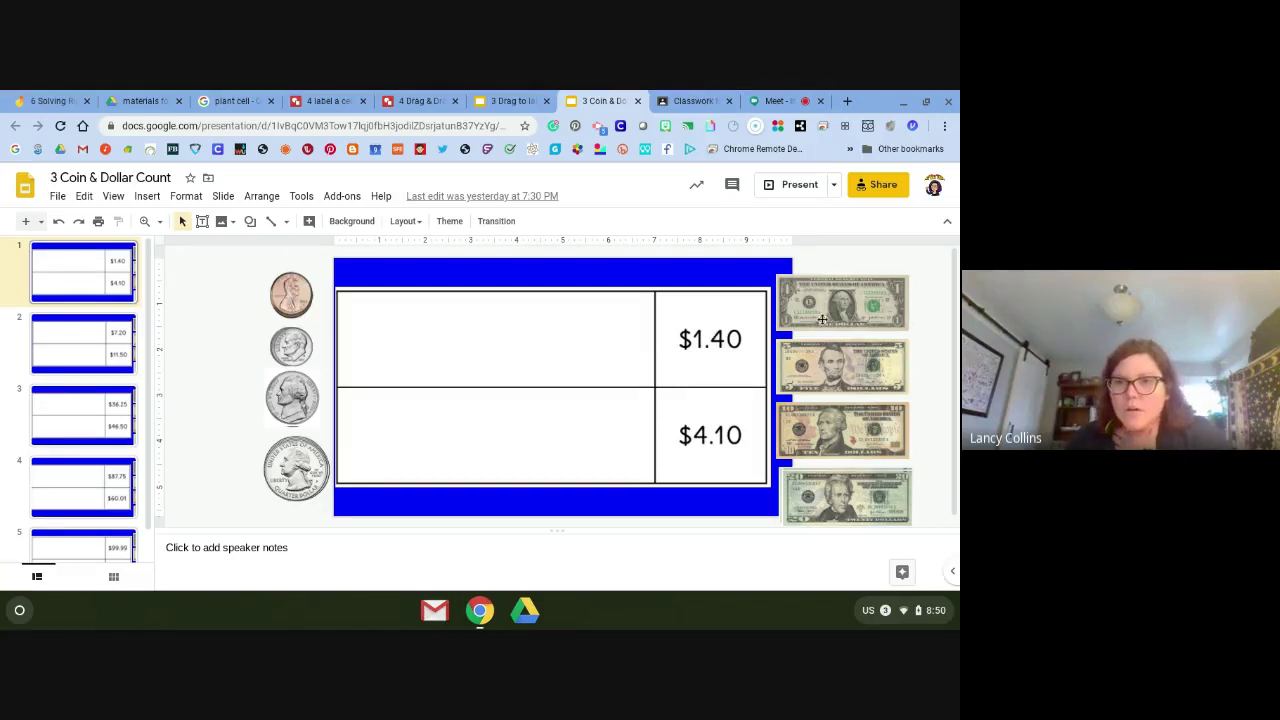
pyautogui.moveTo(843, 302); pyautogui.dragTo(485, 325)
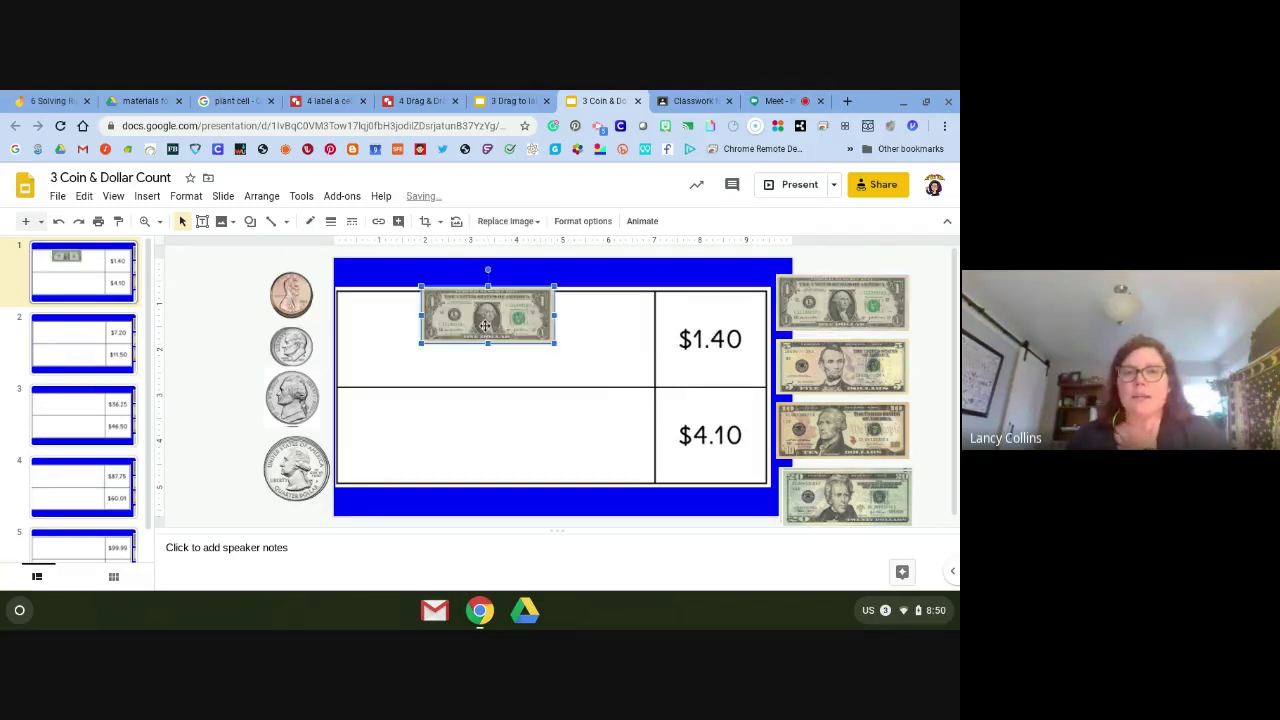
# Move two more one-dollar bills from the stack onto the $1.40 row, and undo both moves.
pyautogui.click(842, 292)
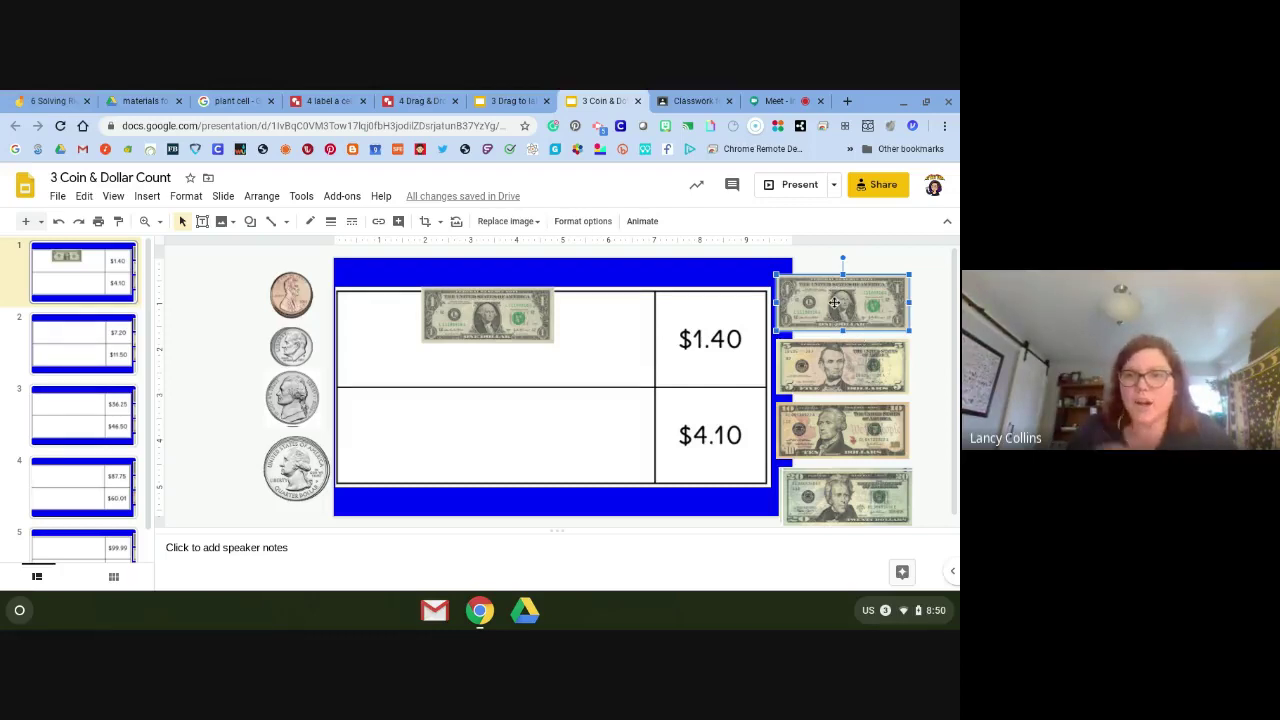
pyautogui.moveTo(842, 296); pyautogui.dragTo(571, 335)
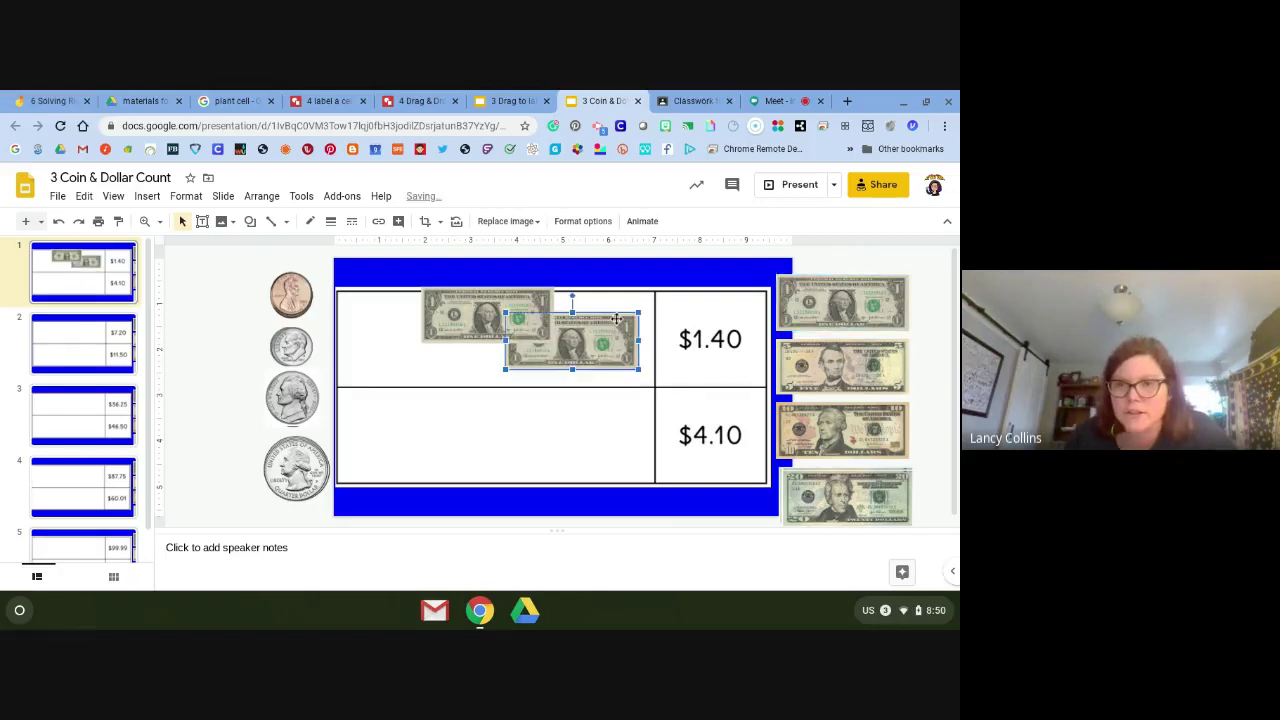
pyautogui.moveTo(818, 288); pyautogui.dragTo(640, 314)
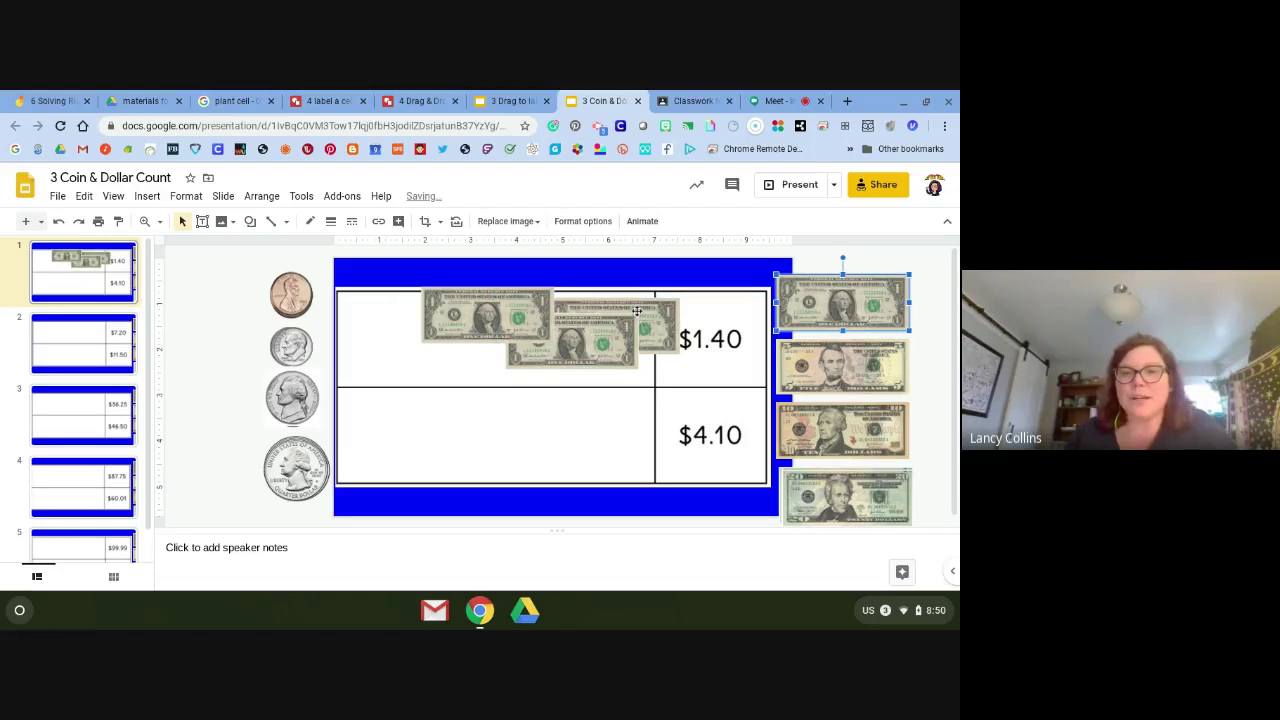
pyautogui.hotkey('ctrl', 'z')
pyautogui.hotkey('ctrl', 'z')
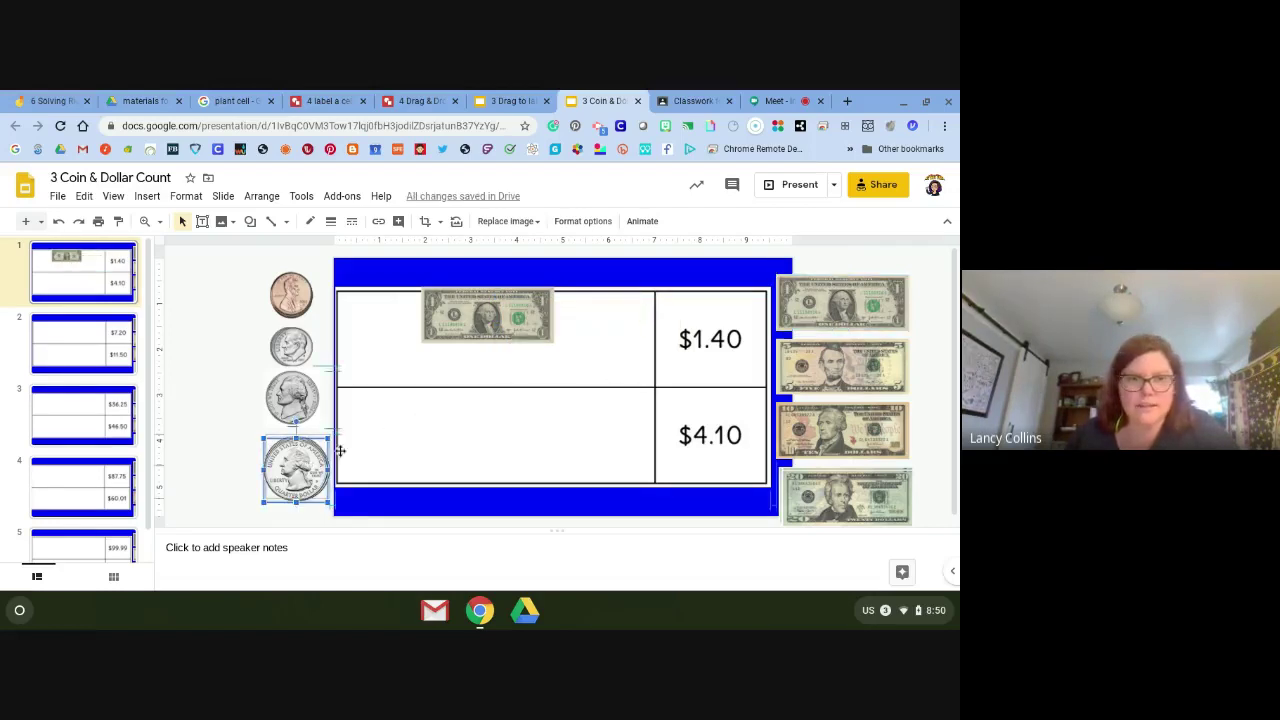
# Move a quarter into the $1.40 row beside the one-dollar bill and select the table image.
pyautogui.moveTo(334, 452); pyautogui.dragTo(605, 336)
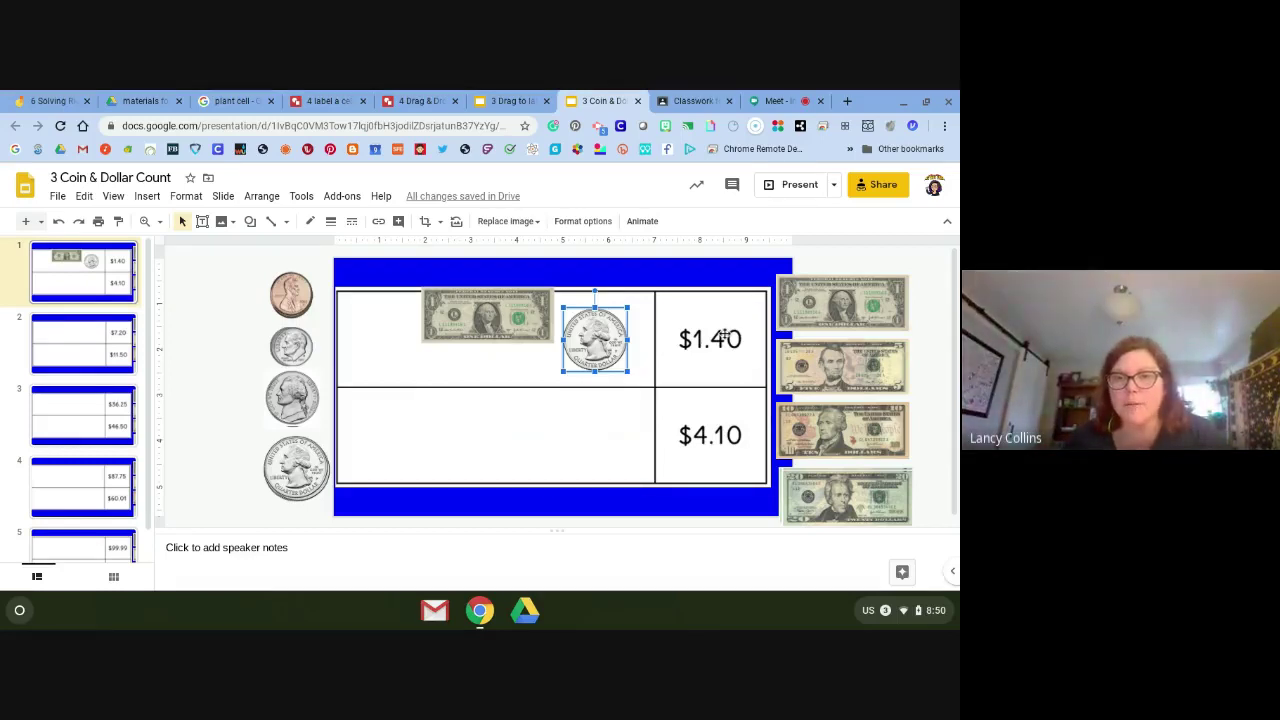
pyautogui.click(670, 357)
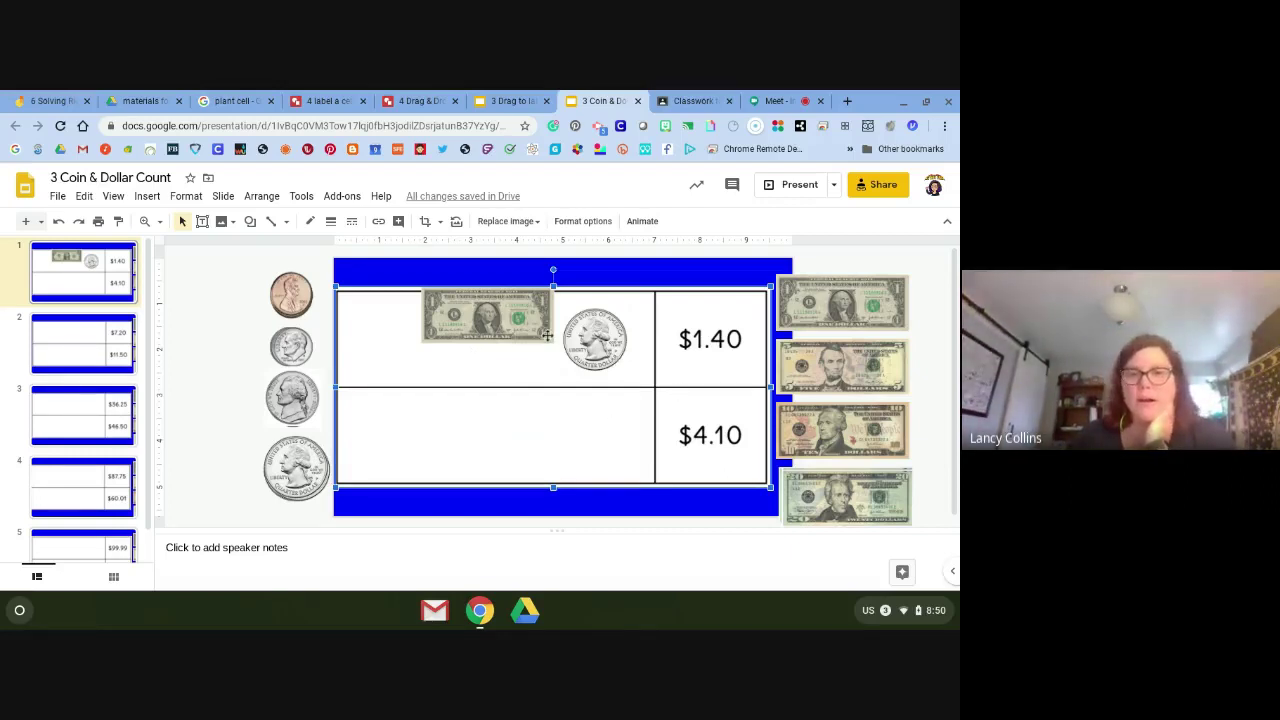
# Shift the table image slightly sideways and examine its ordering options without applying one.
pyautogui.moveTo(714, 349); pyautogui.dragTo(721, 343)
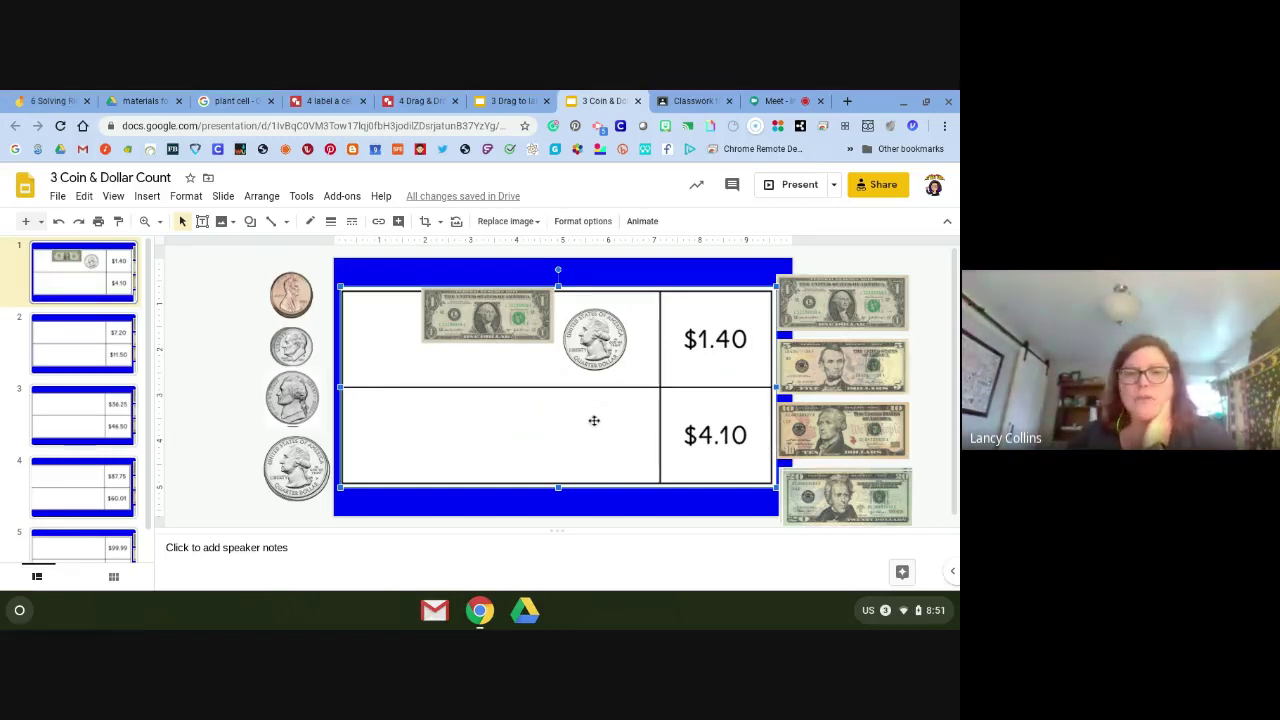
pyautogui.rightClick(556, 422)
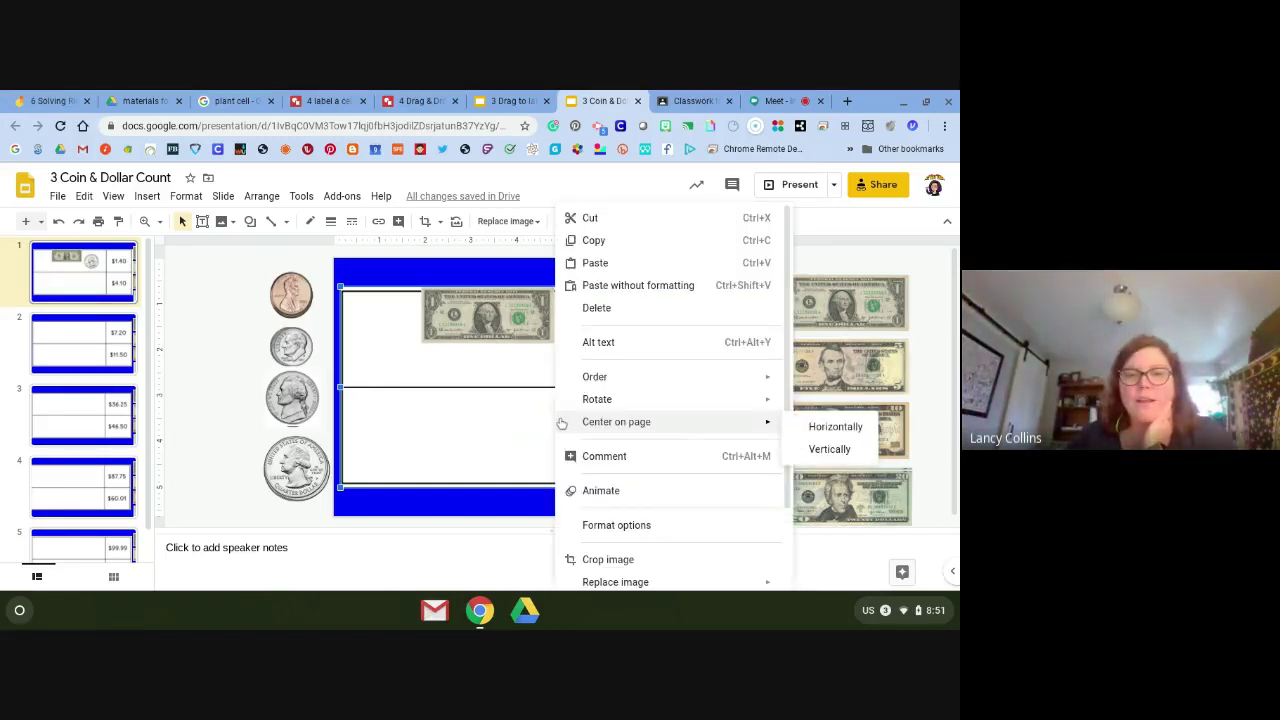
pyautogui.moveTo(673, 375)
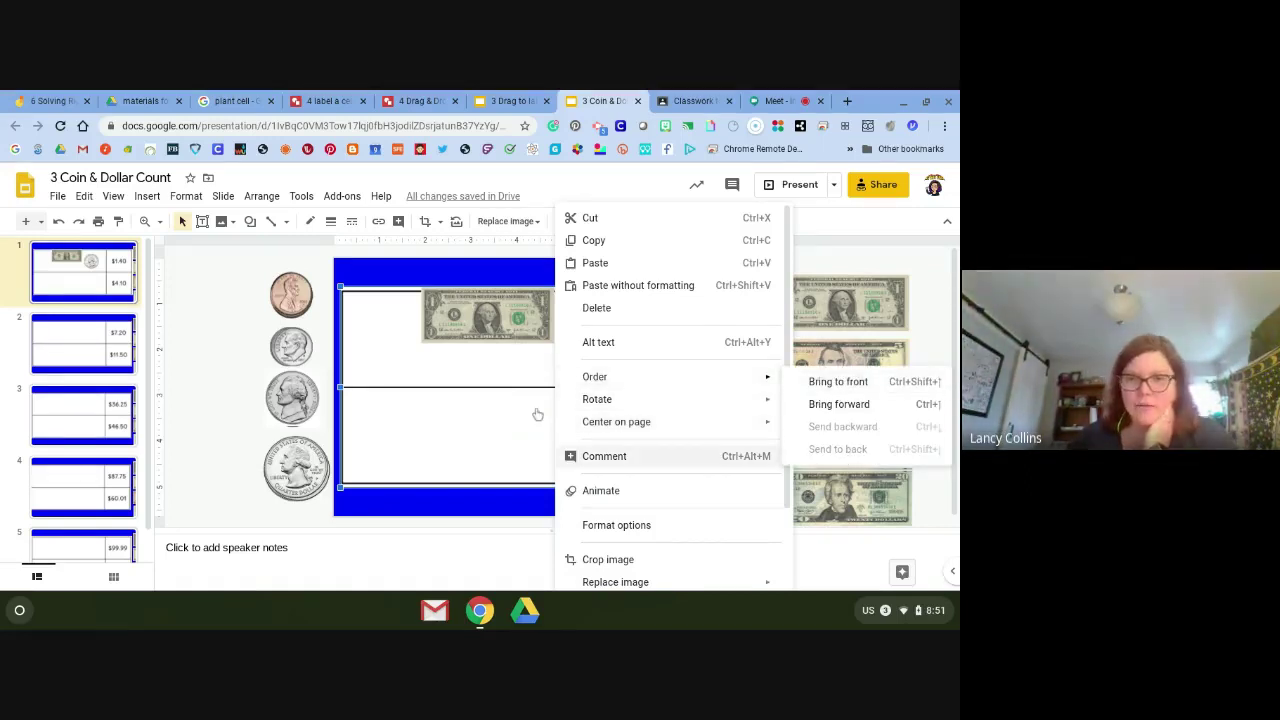
pyautogui.click(433, 402)
# Move the one-dollar bill up over the table's upper edge and send it to the back.
pyautogui.click(507, 308)
pyautogui.moveTo(515, 290); pyautogui.dragTo(515, 288)
pyautogui.rightClick(515, 288)
pyautogui.moveTo(677, 374)
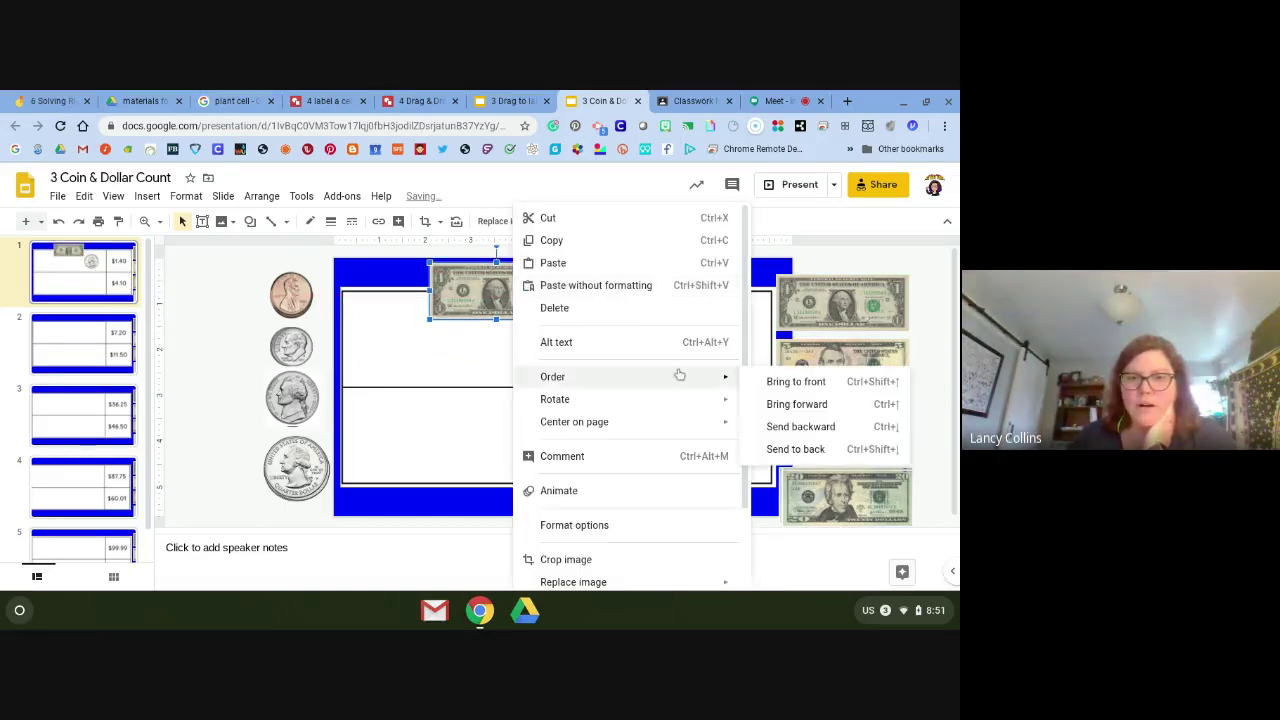
pyautogui.click(796, 449)
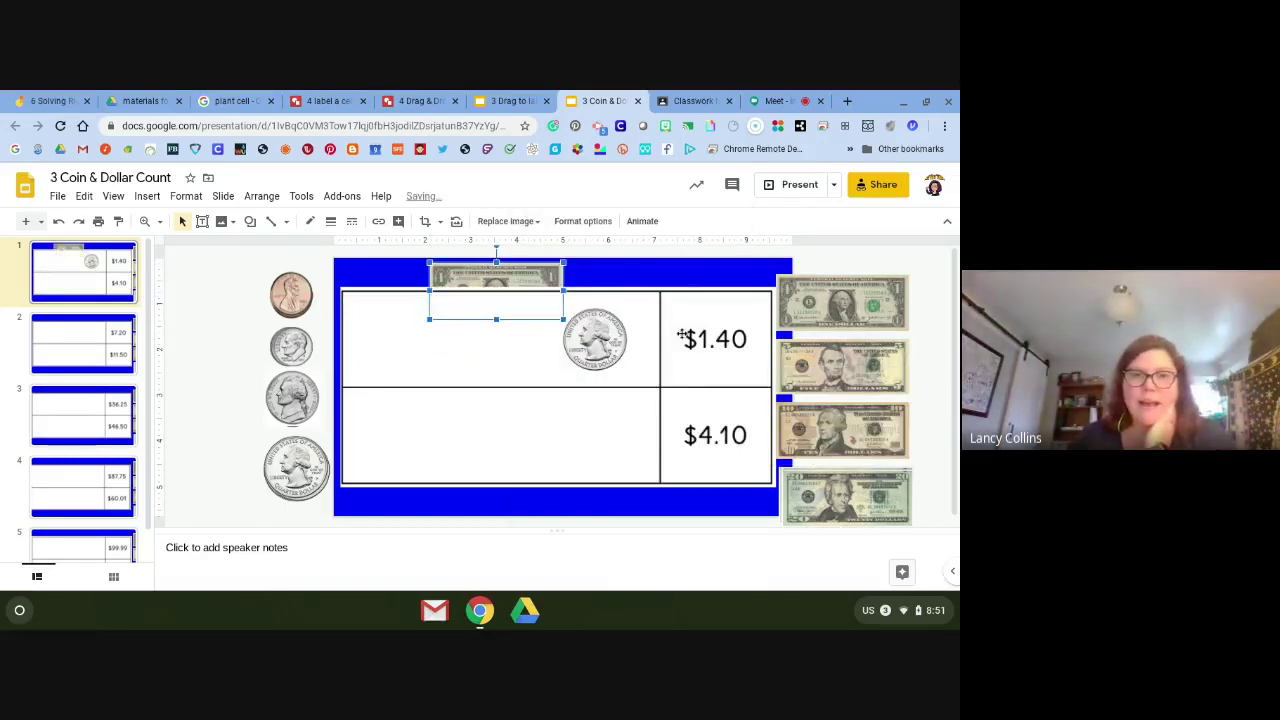
# Bring the one-dollar bill to the front of the table image, and open slide 2.
pyautogui.rightClick(480, 275)
pyautogui.moveTo(601, 376)
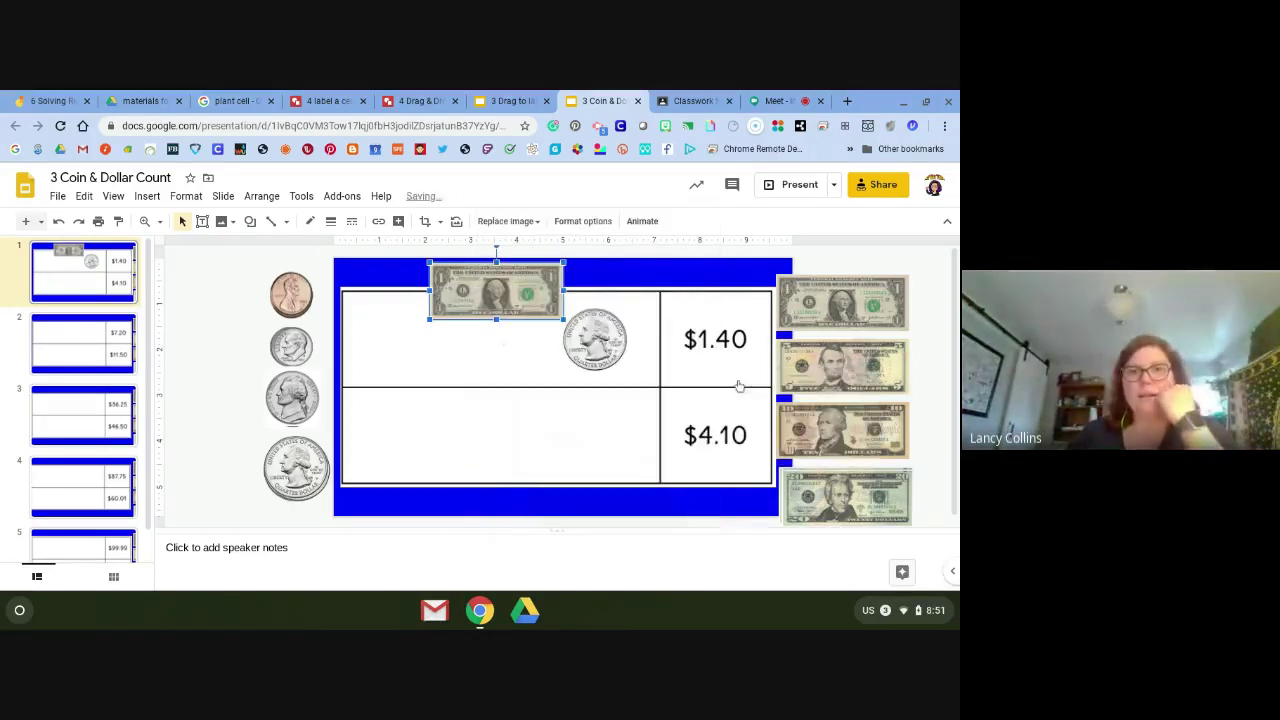
pyautogui.click(738, 382)
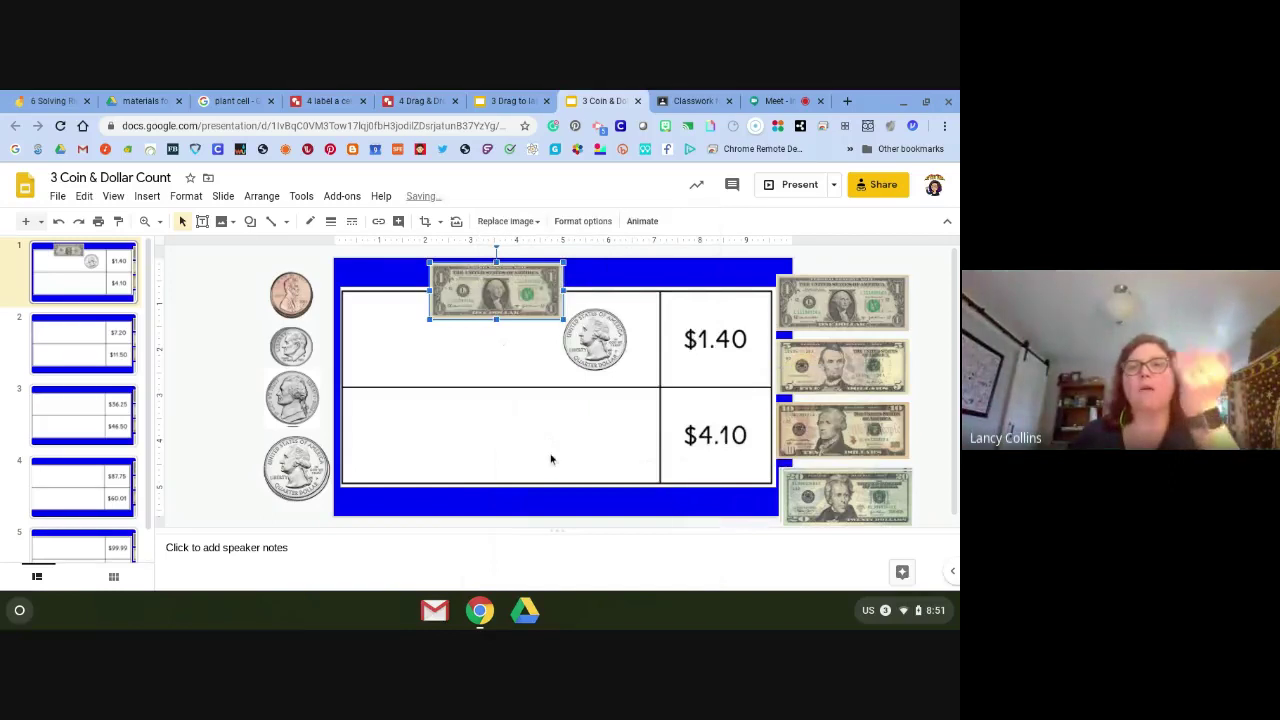
pyautogui.click(118, 358)
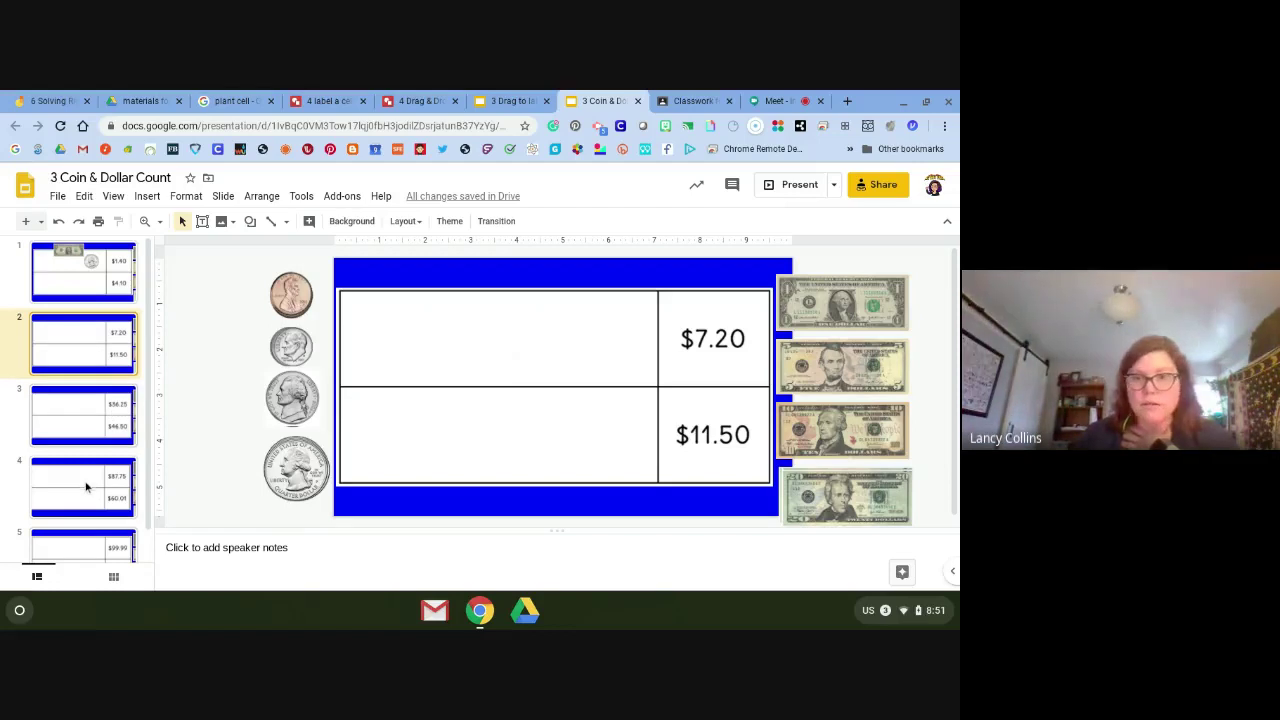
# Return to the class's Classwork page and create a new assignment titled "Coin Sort".
pyautogui.click(688, 100)
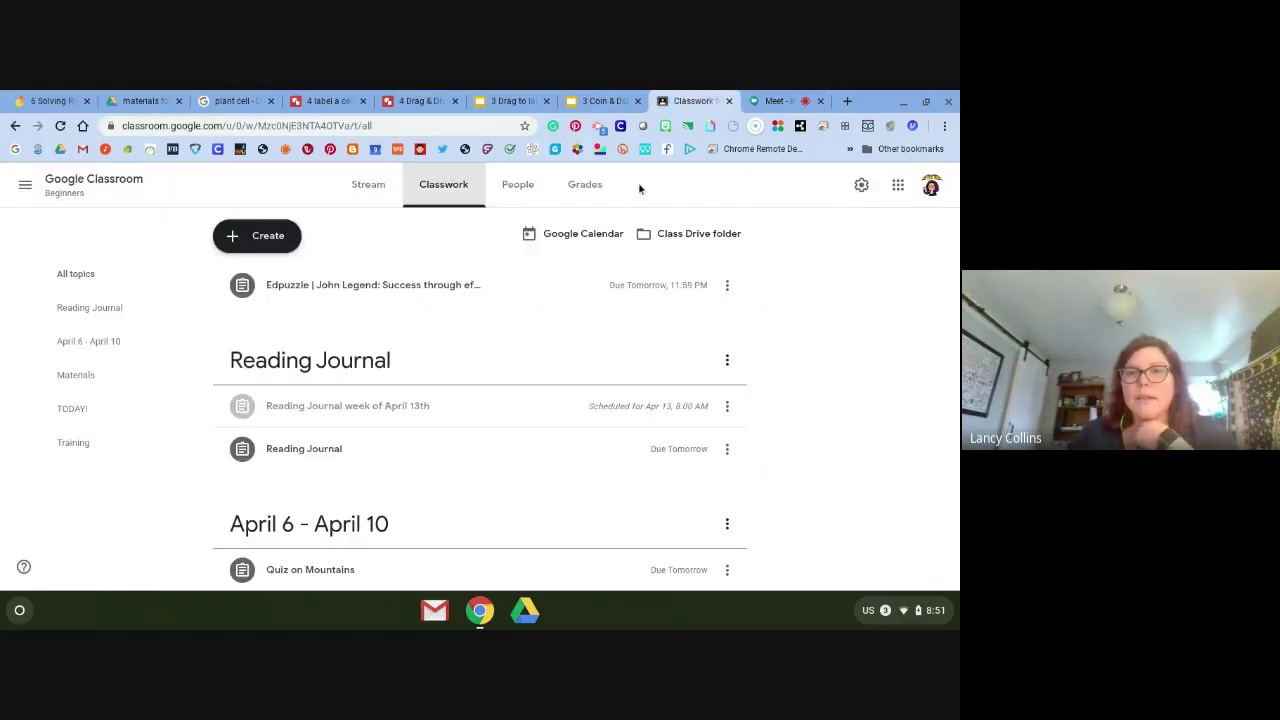
pyautogui.click(268, 235)
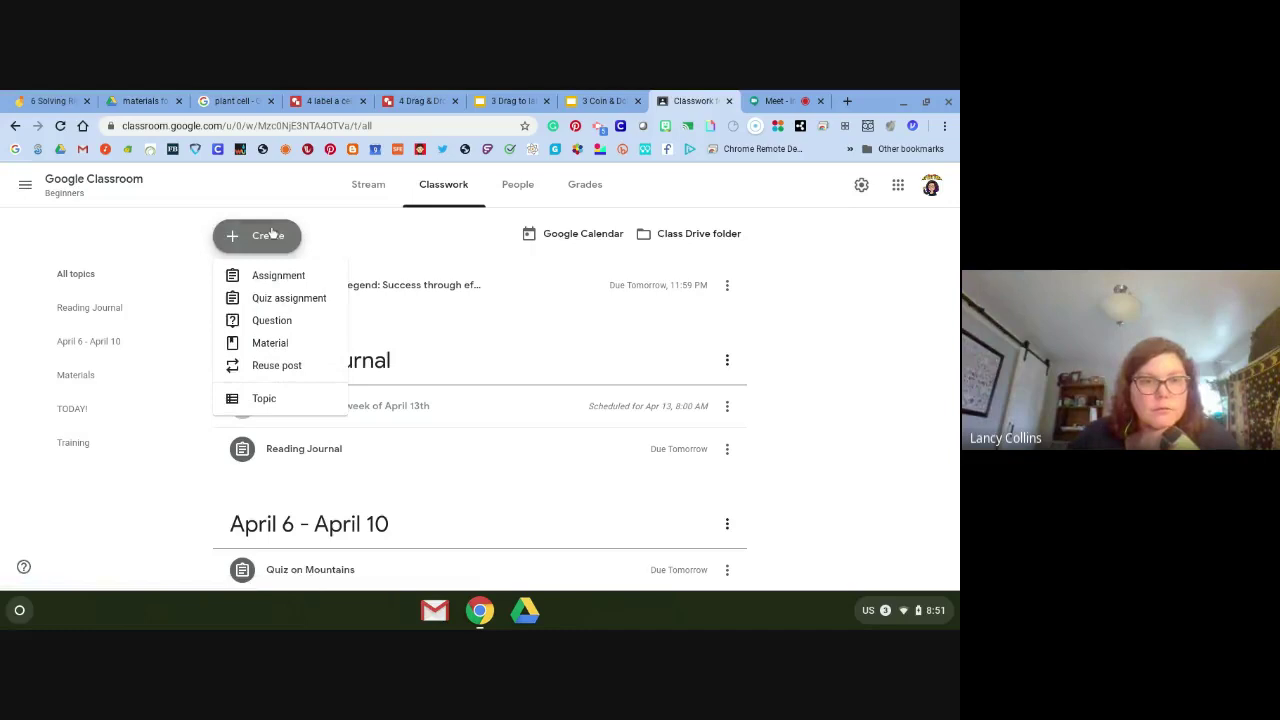
pyautogui.click(290, 279)
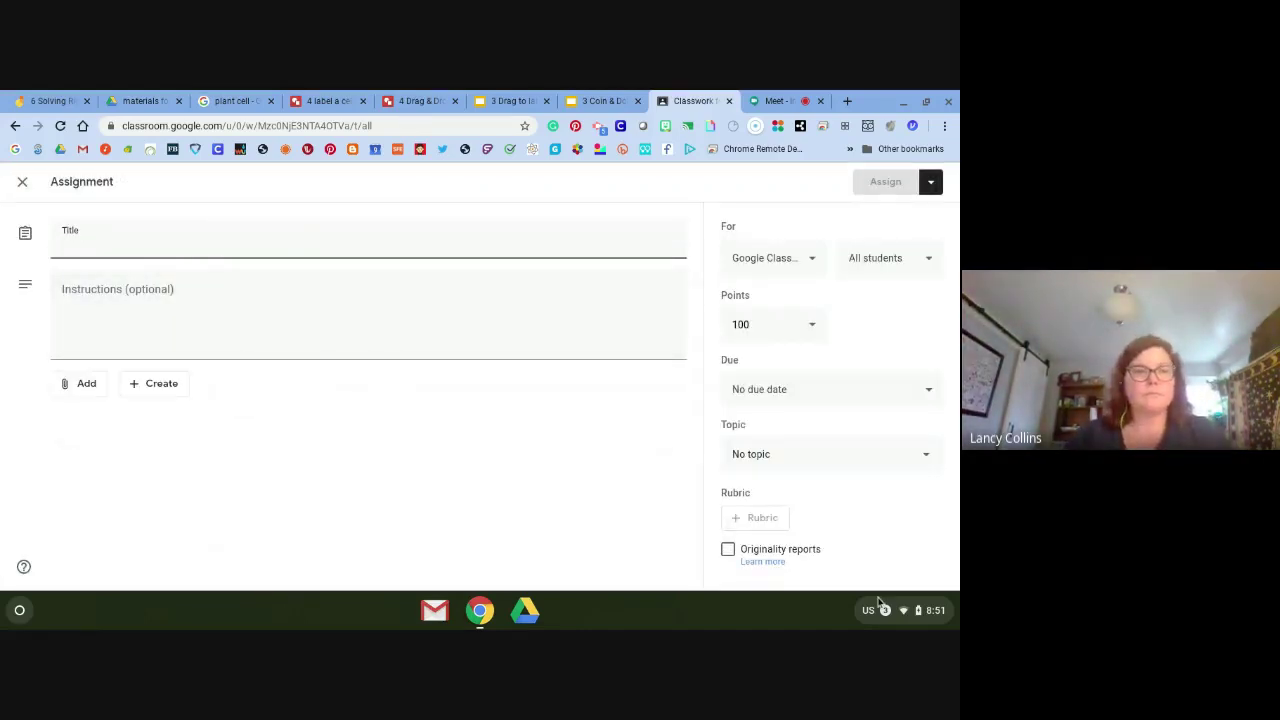
pyautogui.write('Coin Sort')
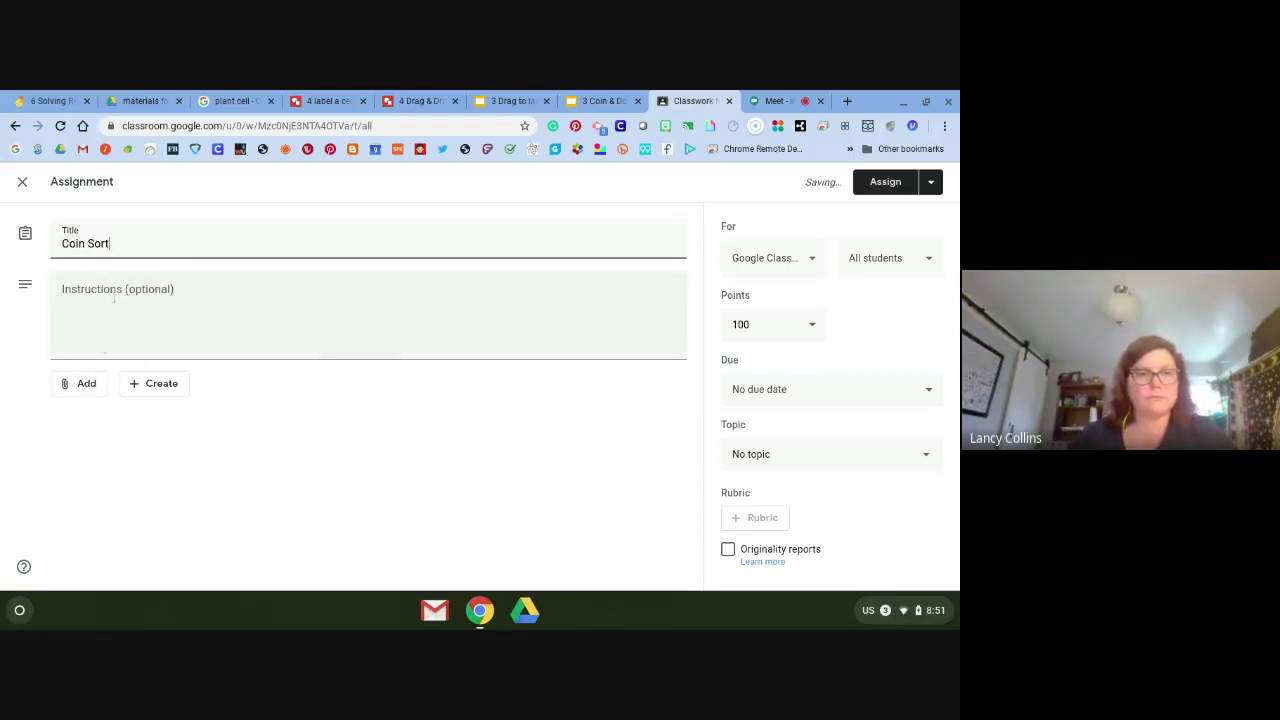
# Enter the assignment instructions "Drag adn drop the money to equal the amounts".
pyautogui.click(63, 290)
pyautogui.write('D')
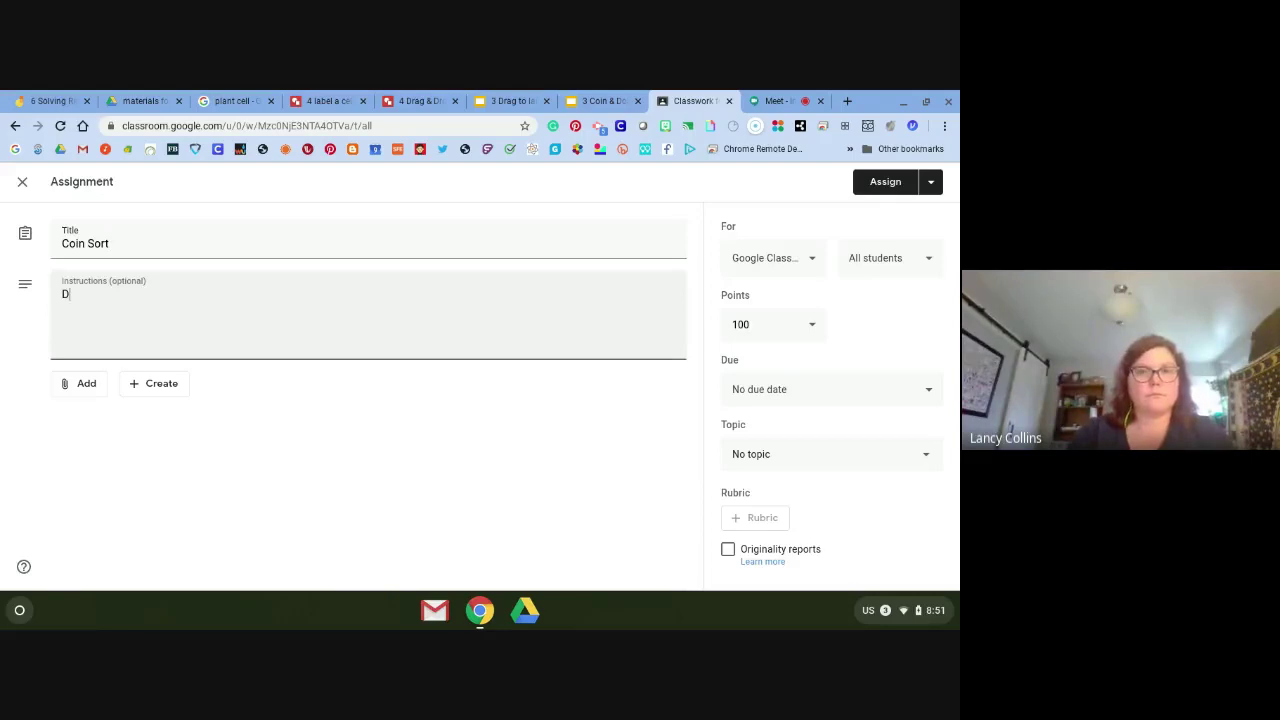
pyautogui.write('rag adn drop the mo')
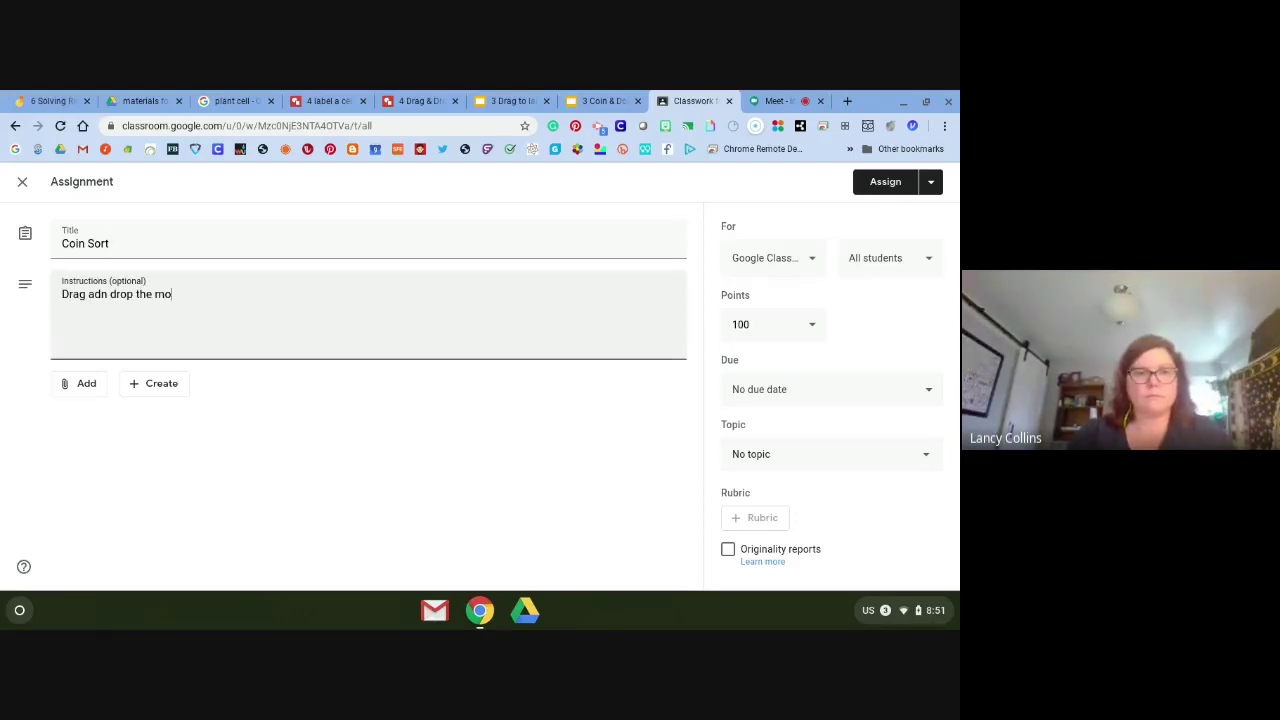
pyautogui.write('ney to equal the amounts')
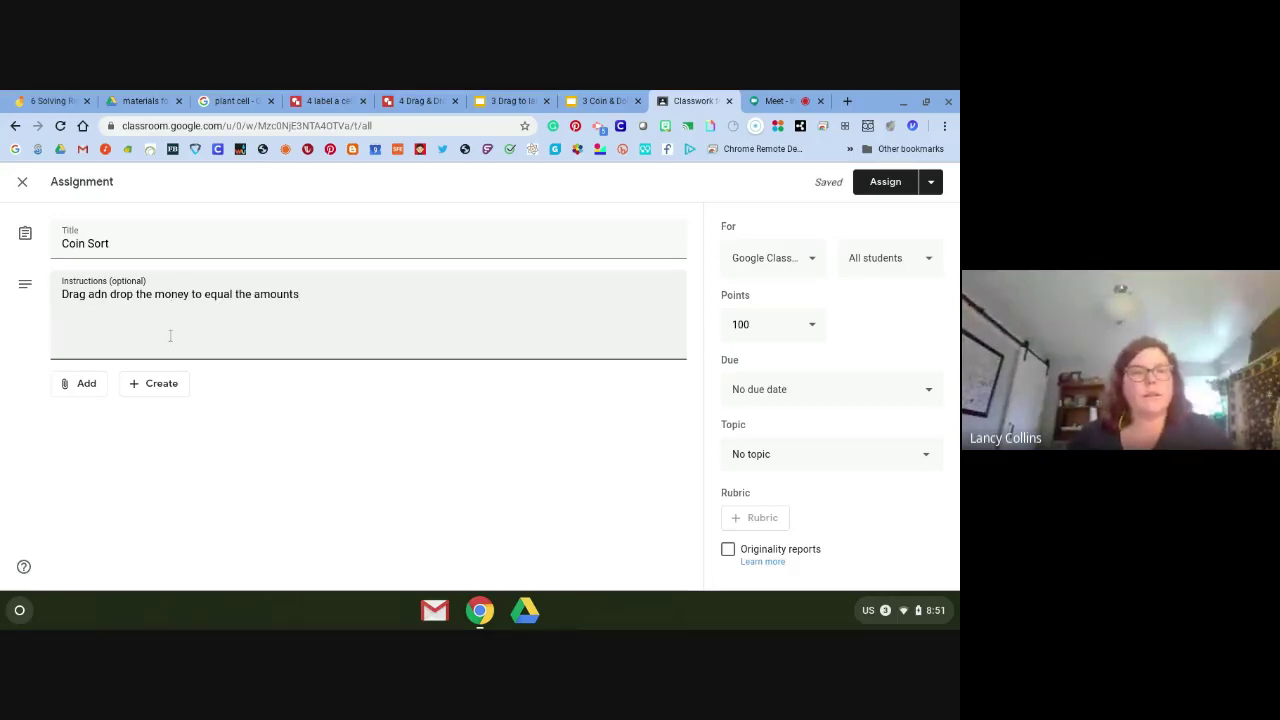
# Attach the Drive file "3 Coin & Dollar Count" to the assignment and set it to make a copy for each student.
pyautogui.click(87, 388)
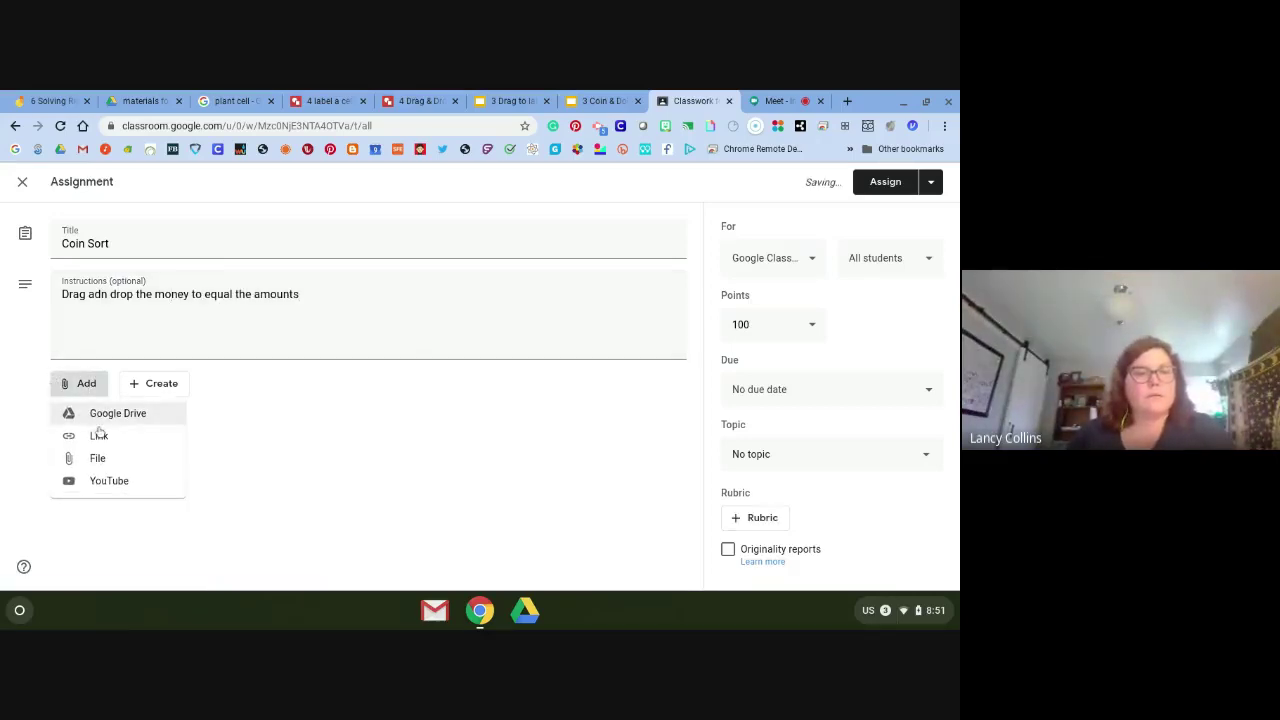
pyautogui.click(123, 418)
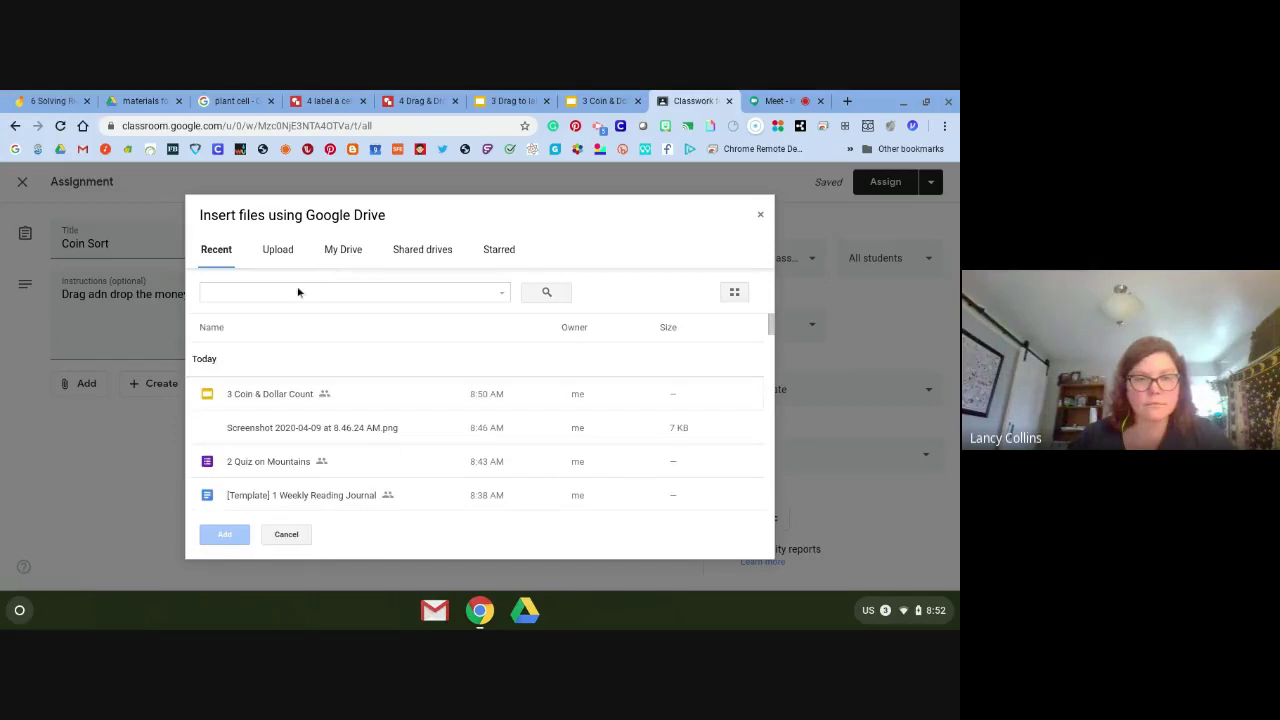
pyautogui.click(297, 396)
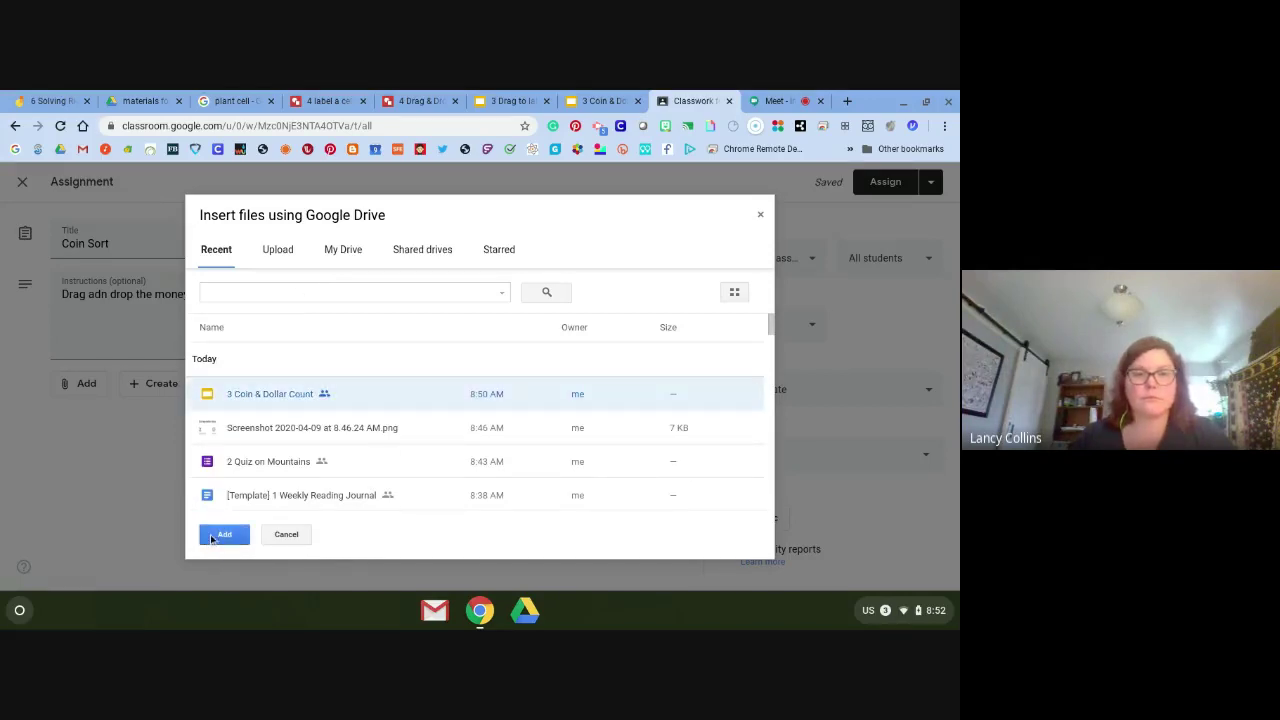
pyautogui.click(214, 536)
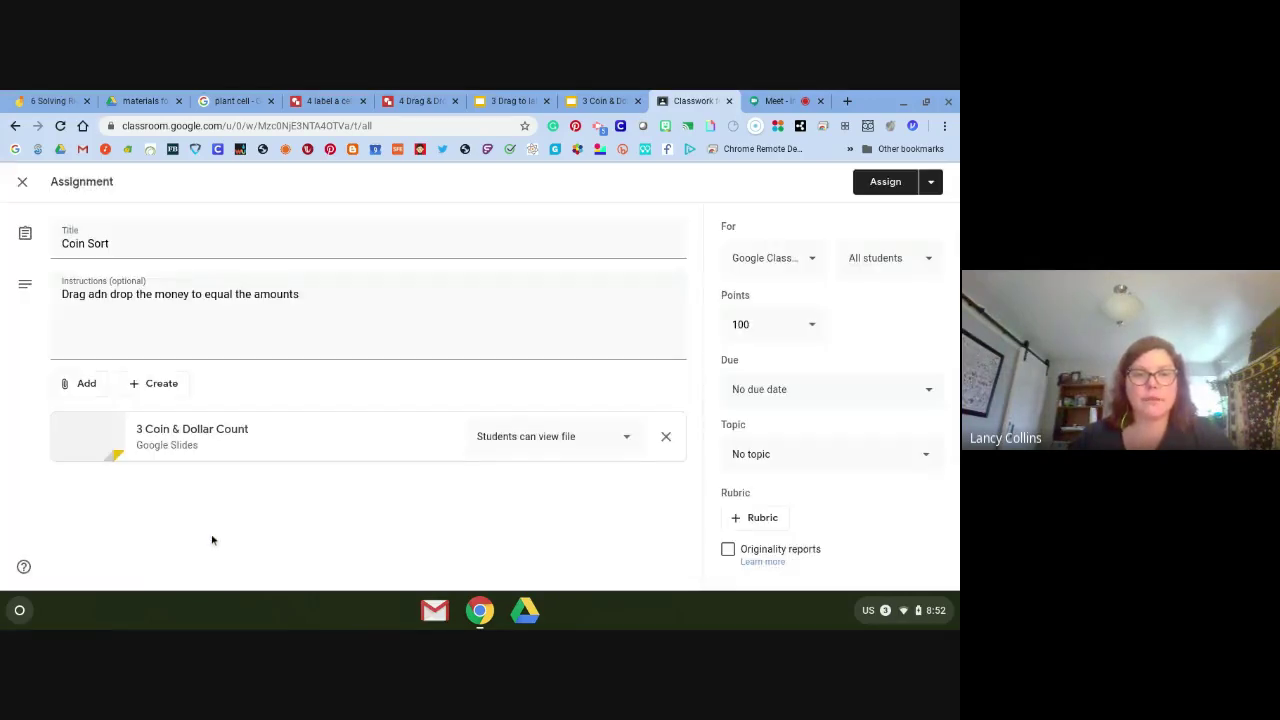
pyautogui.click(538, 440)
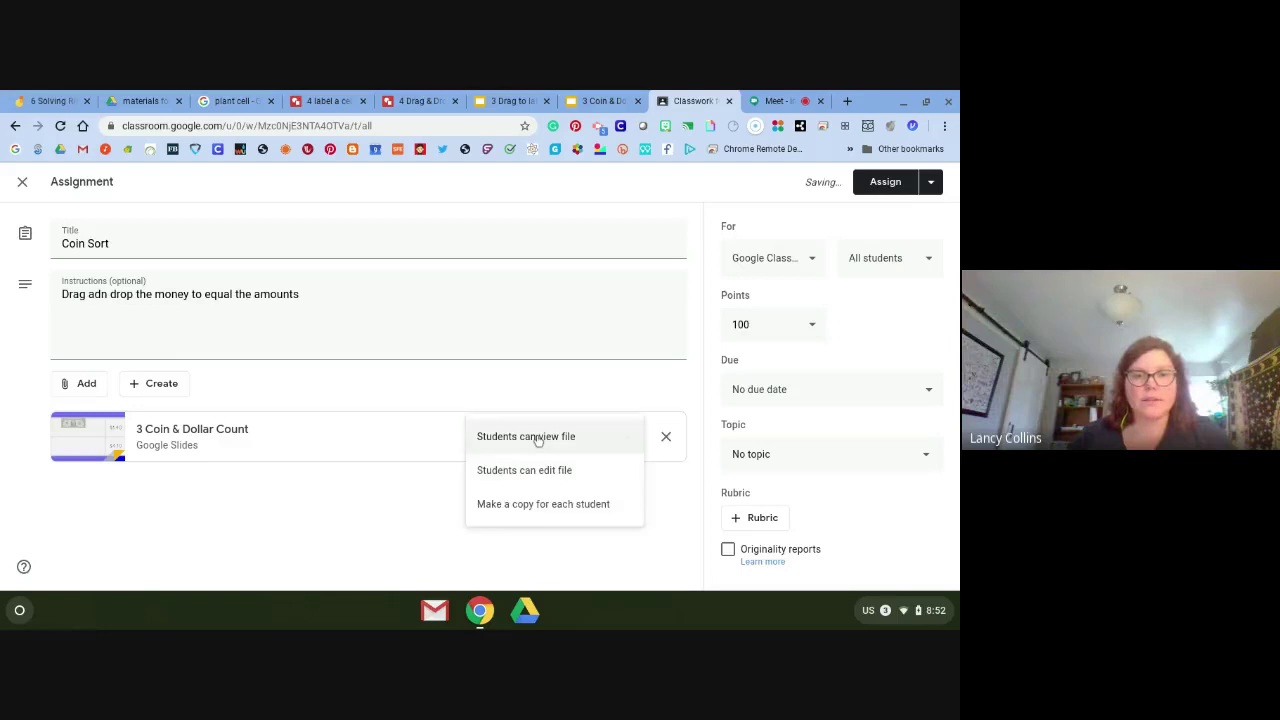
pyautogui.click(555, 506)
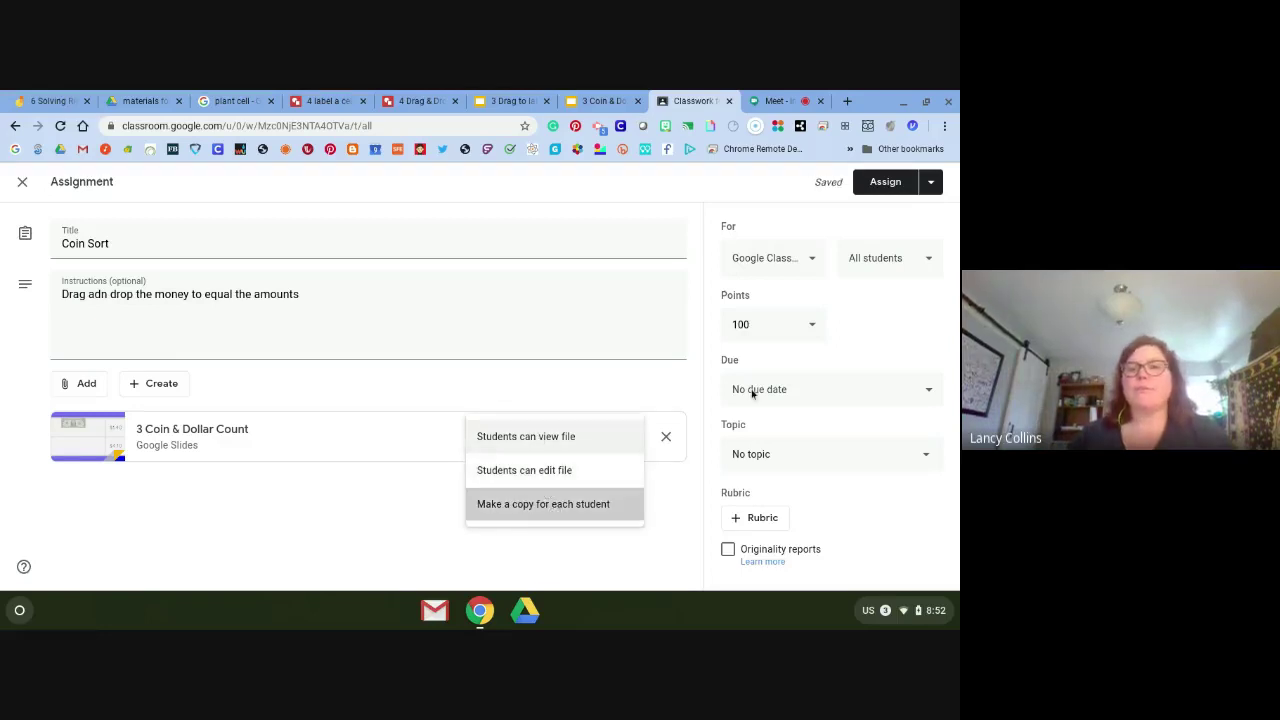
# Set the assignment's due date to April 16, 2020 and its points to 3.
pyautogui.click(758, 389)
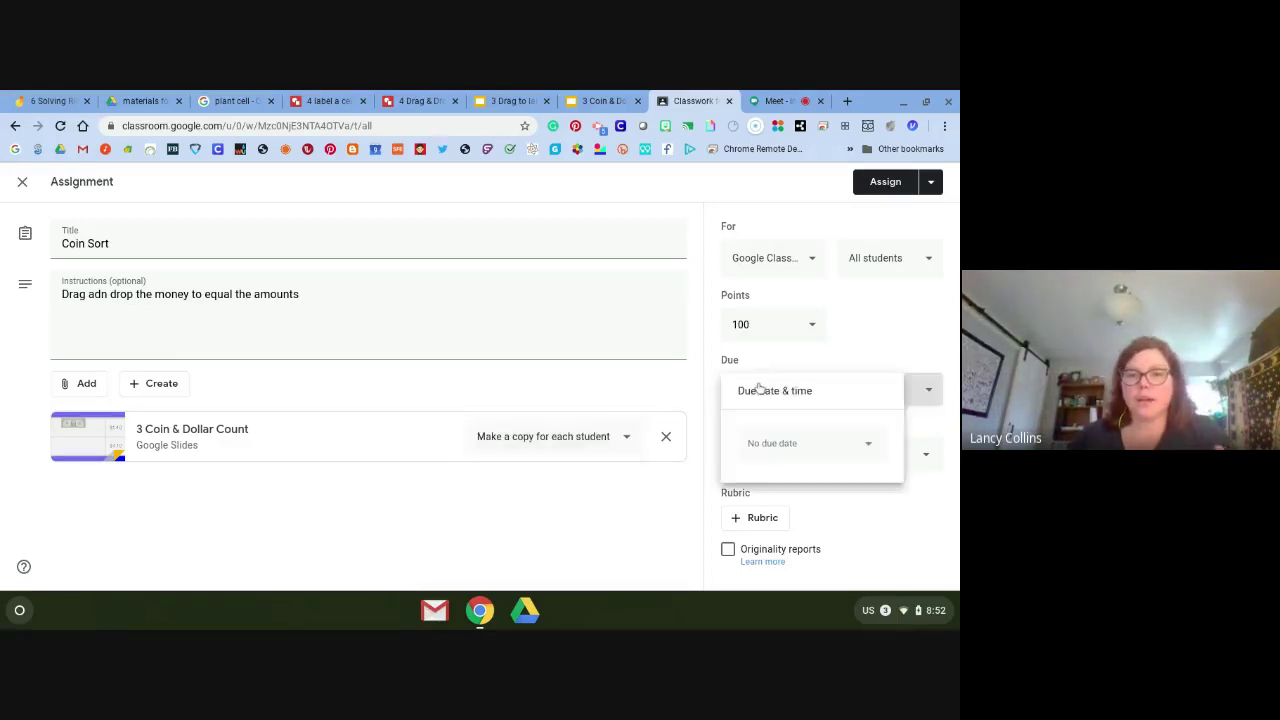
pyautogui.click(797, 444)
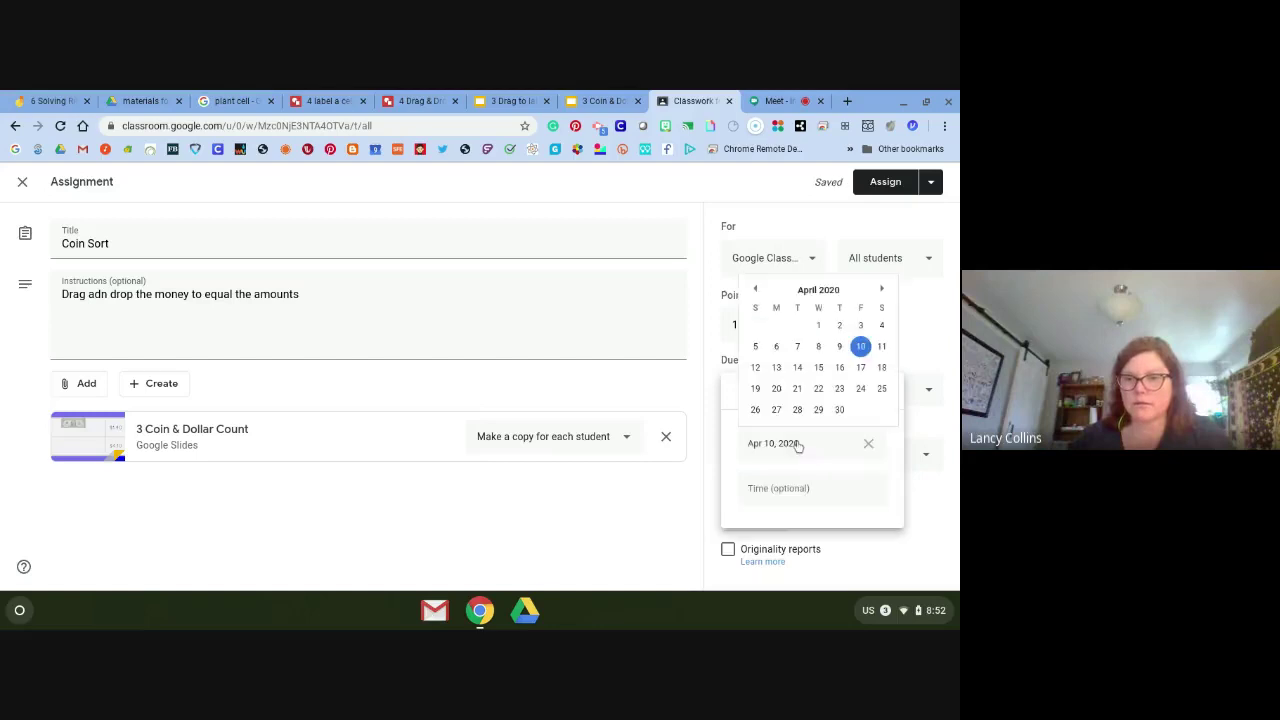
pyautogui.click(839, 367)
pyautogui.click(774, 327)
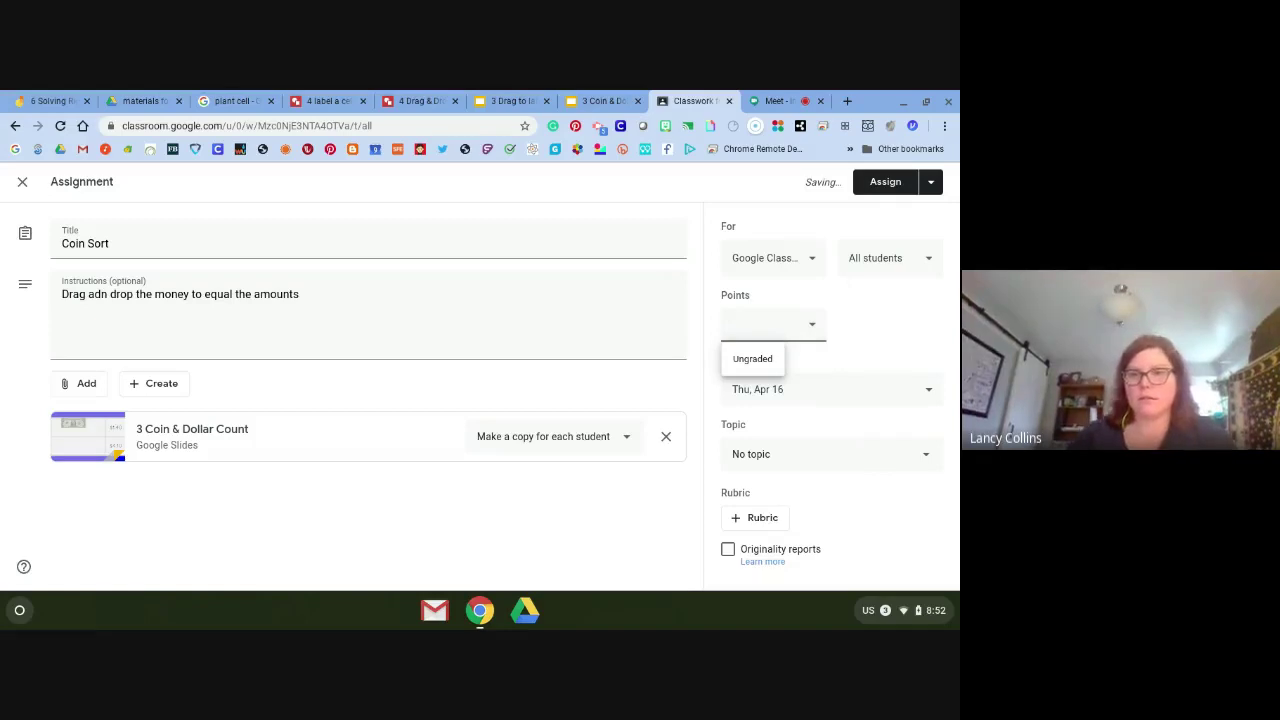
pyautogui.write('0')
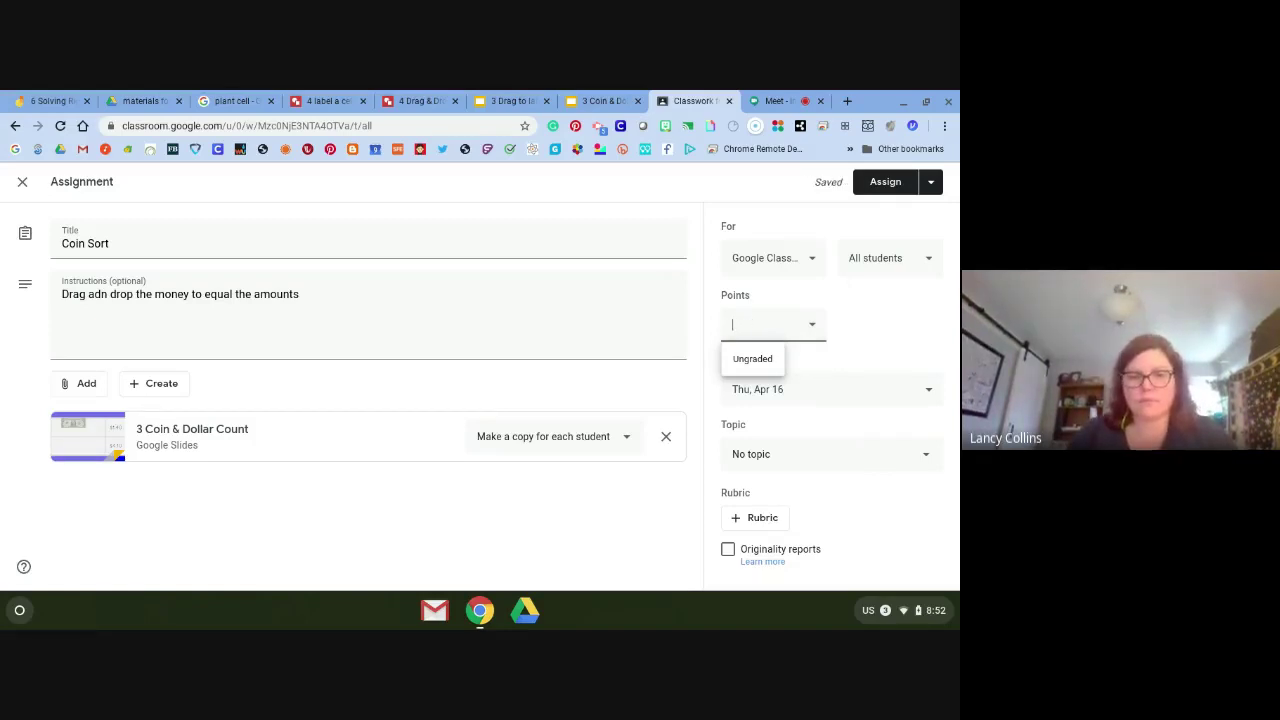
pyautogui.click(823, 360)
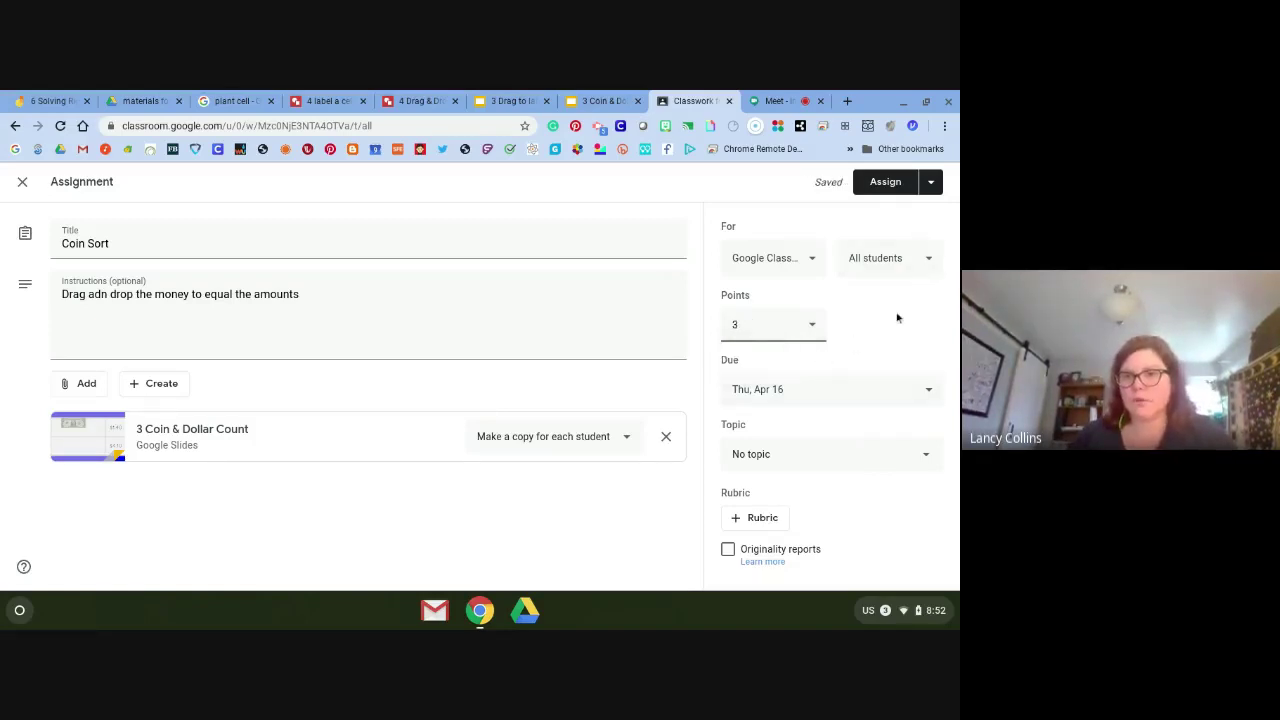
# File the assignment under the "April 6 - April 10" topic.
pyautogui.click(826, 466)
pyautogui.click(817, 451)
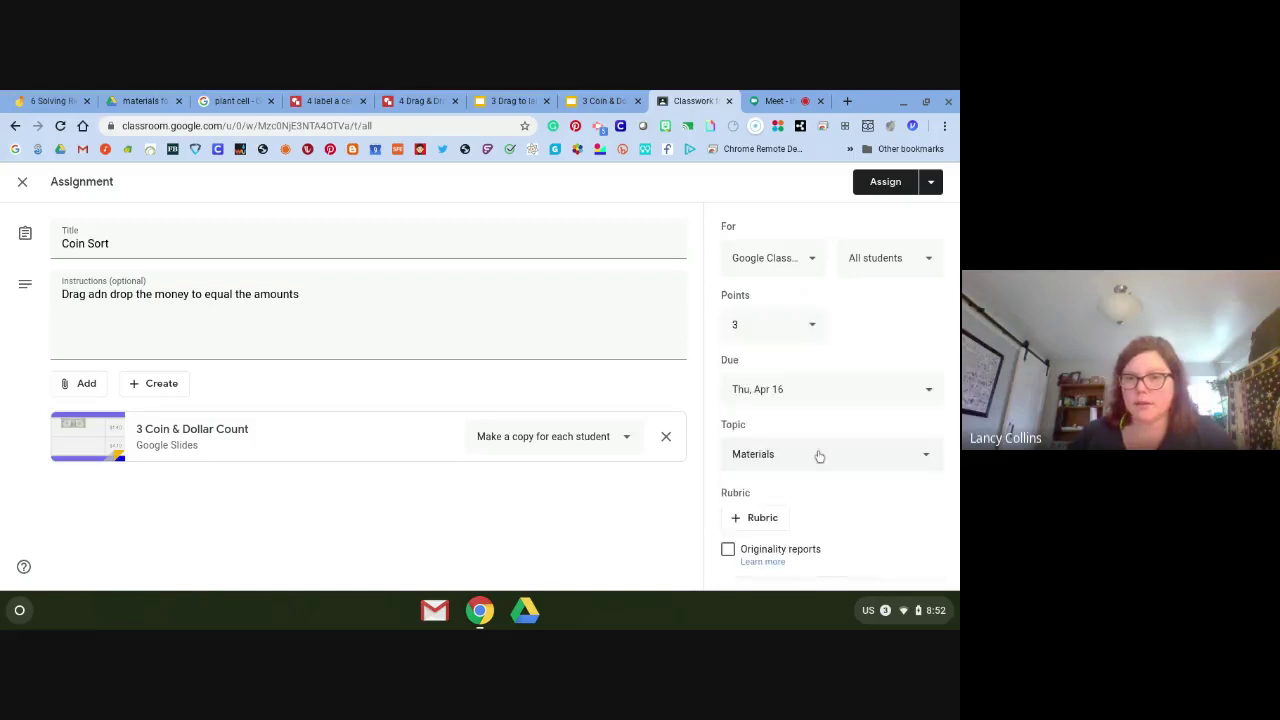
pyautogui.click(803, 454)
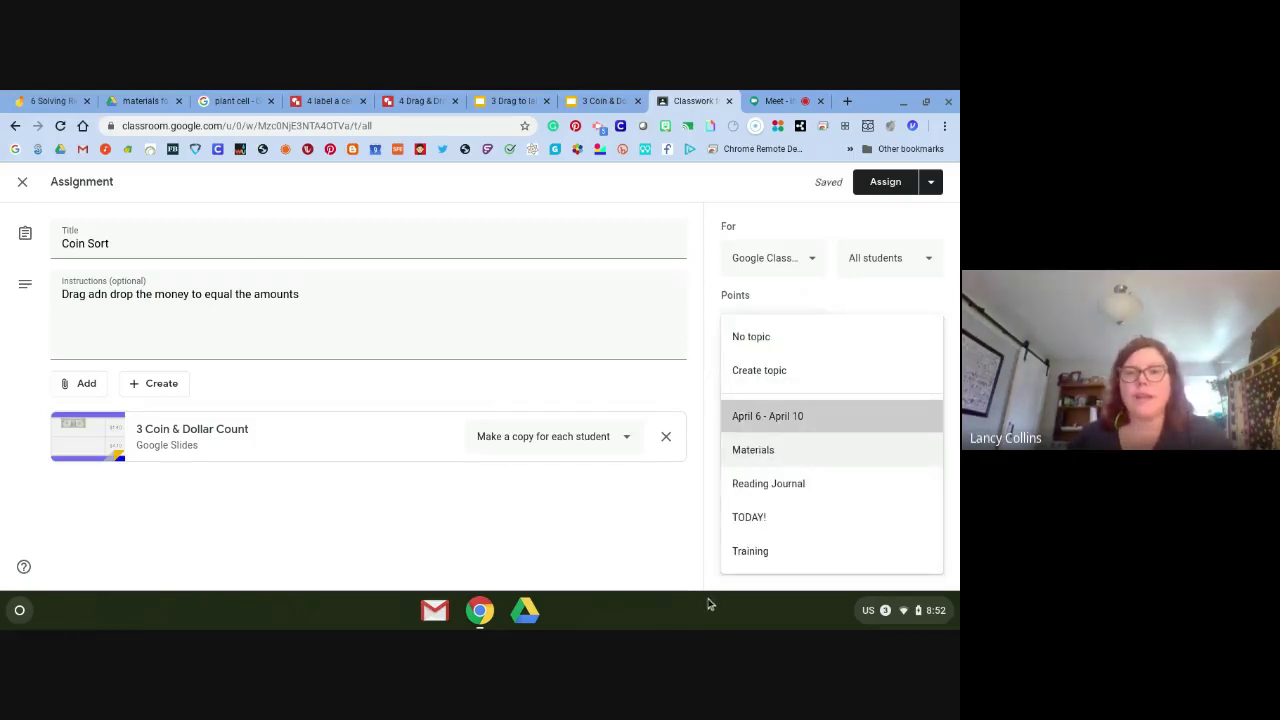
# Schedule the assignment for Apr 15, 2020 at 8:00 AM and check its entry in the Classwork list.
pyautogui.click(934, 183)
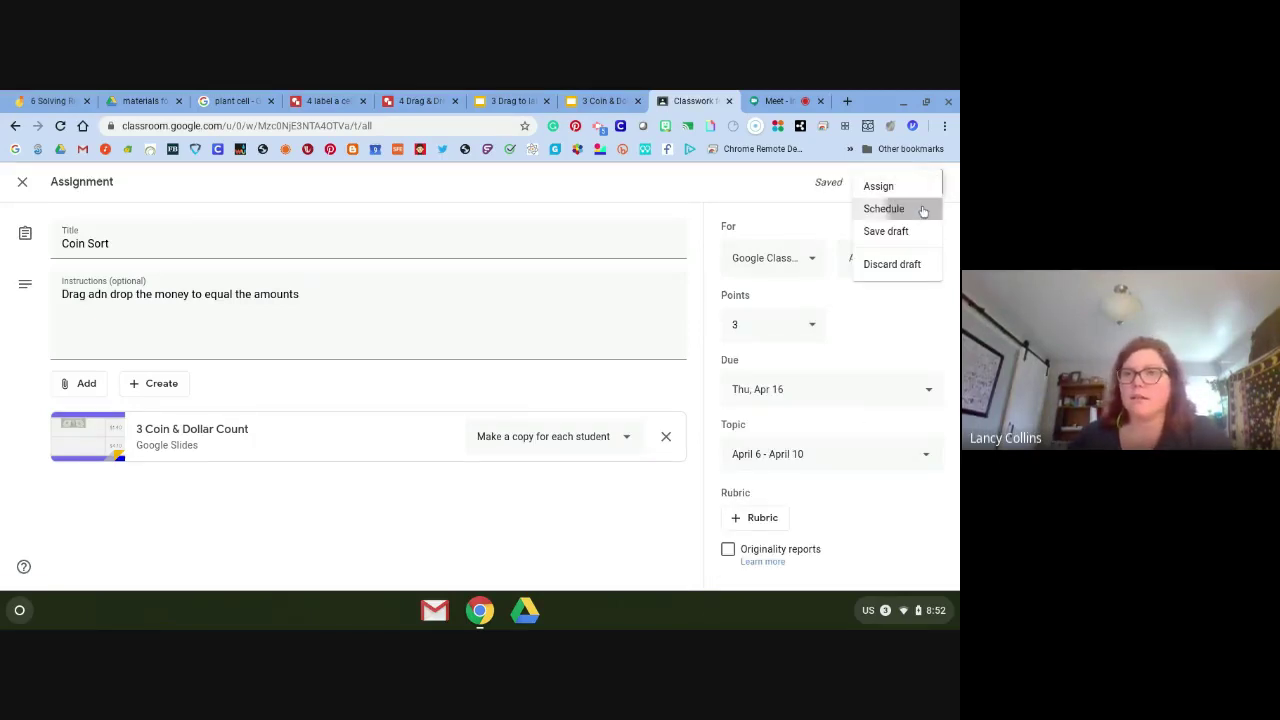
pyautogui.click(922, 210)
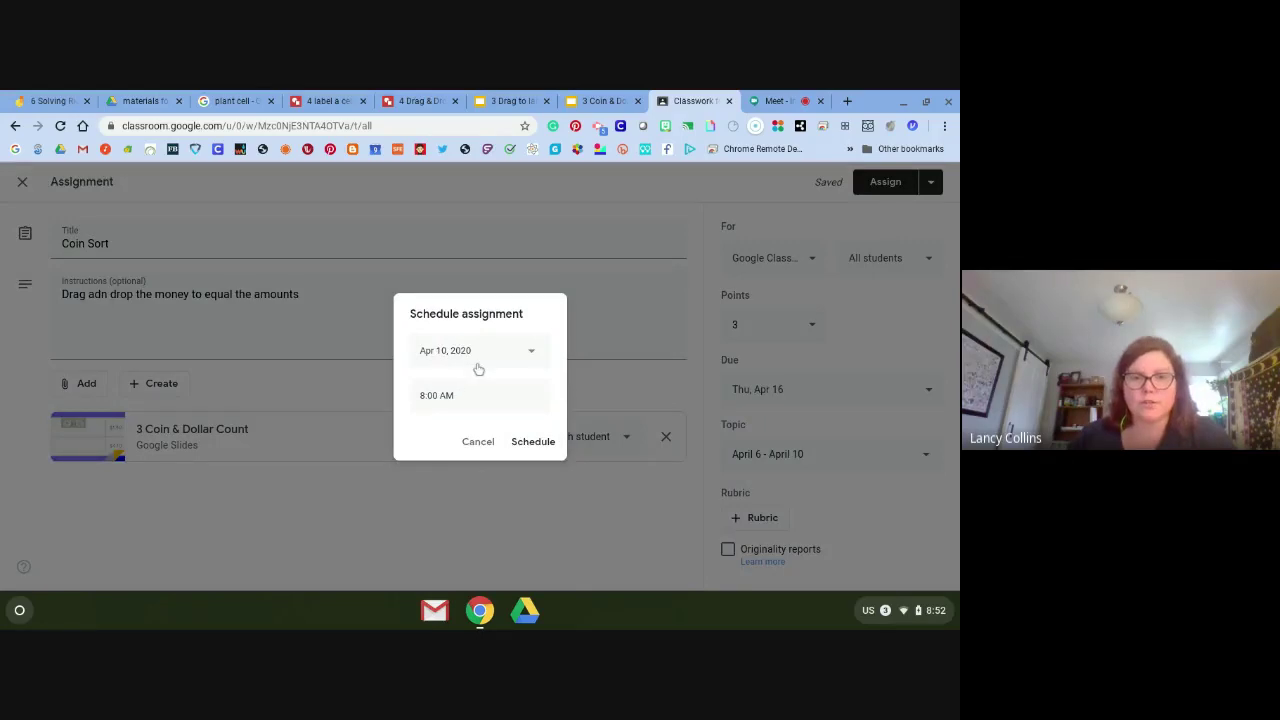
pyautogui.click(480, 352)
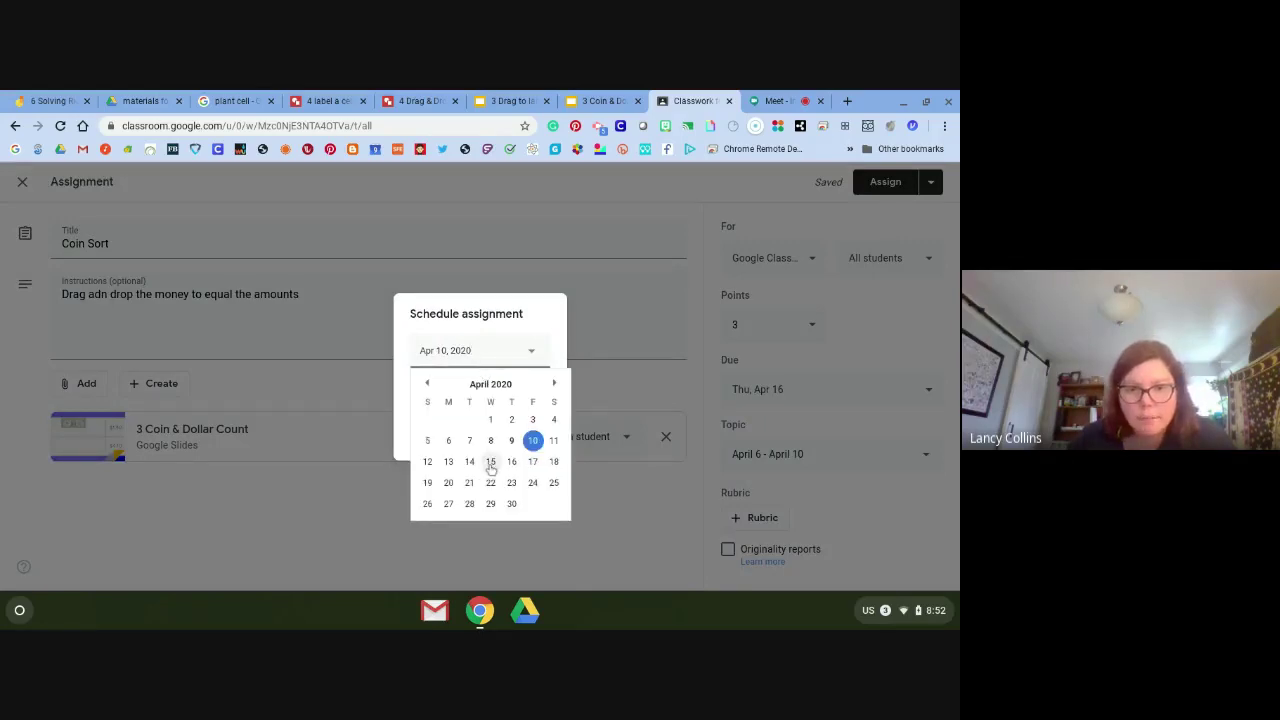
pyautogui.click(490, 465)
pyautogui.click(538, 451)
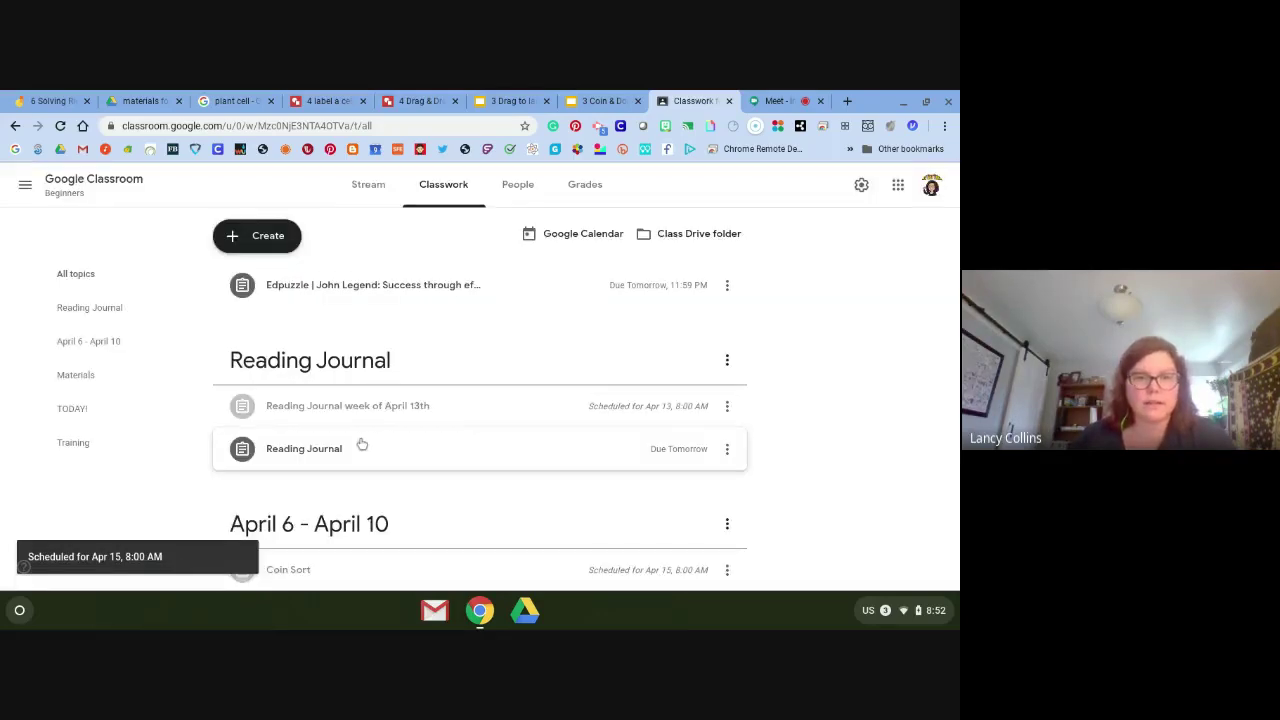
pyautogui.scroll(-3, 362, 444)
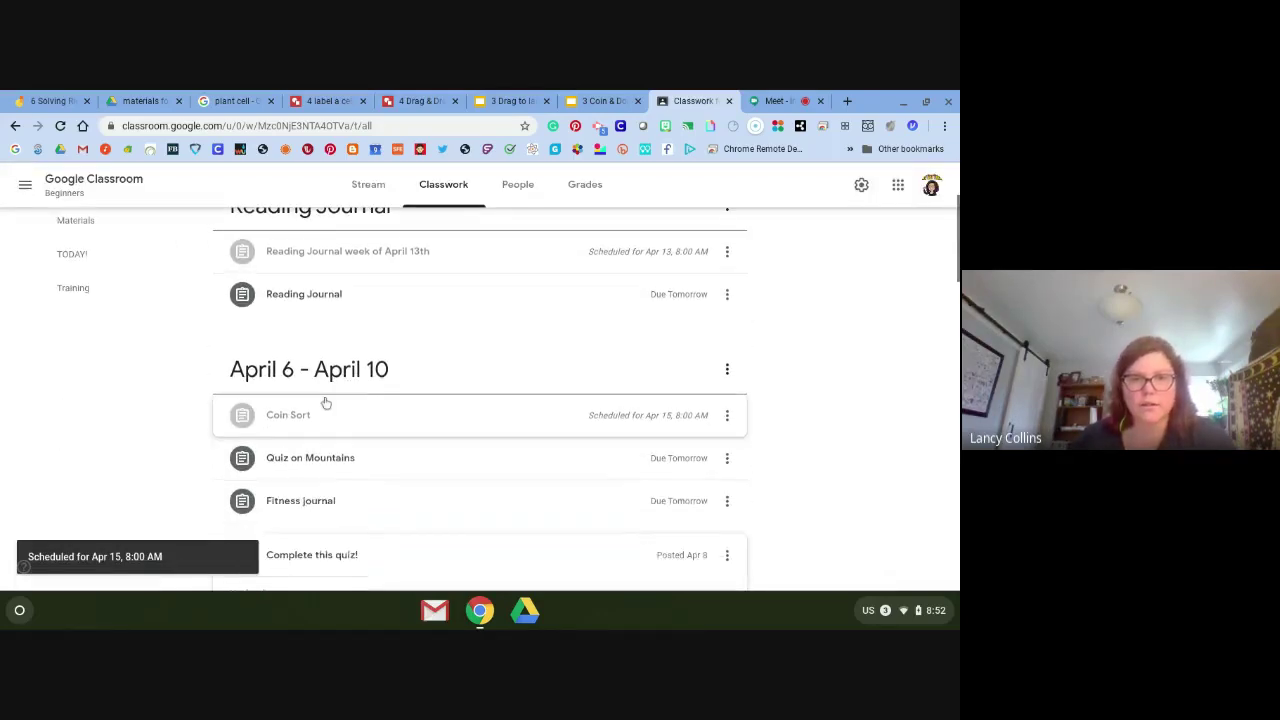
pyautogui.scroll(3, 500, 412)
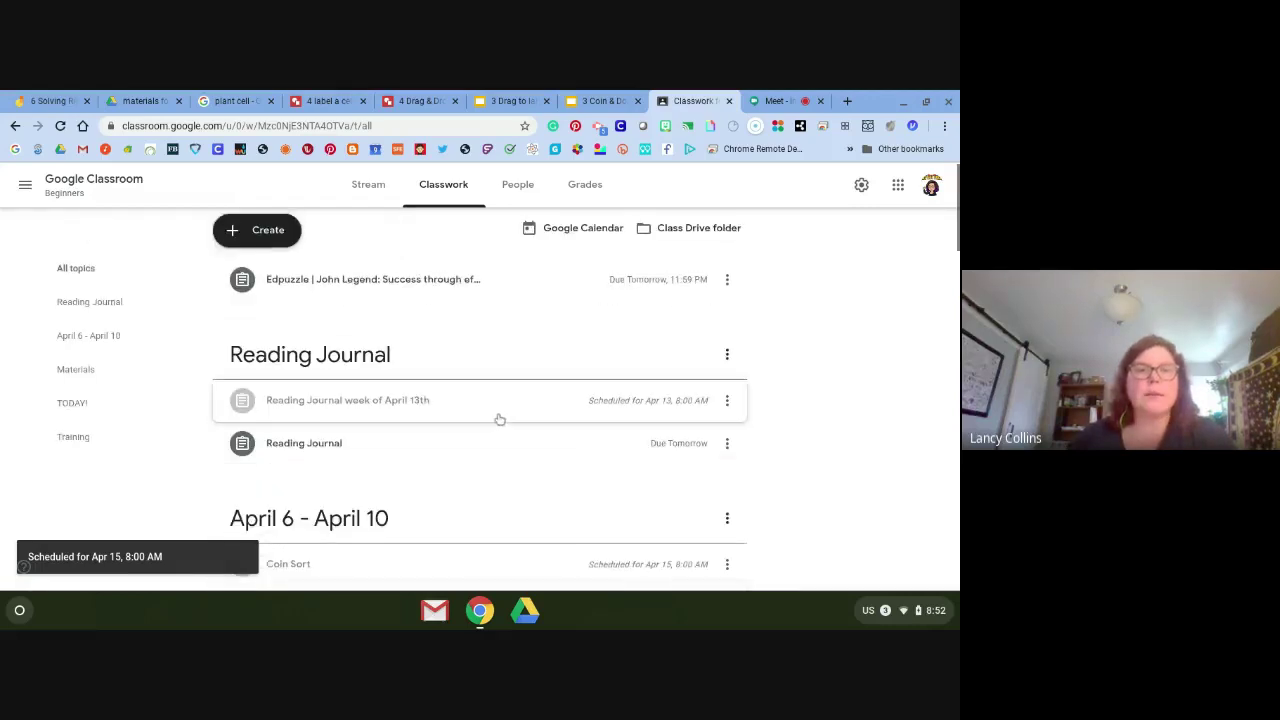
# Open the Materials topic and view the Slides file attached to "Using Google Classroom with Parents".
pyautogui.click(270, 230)
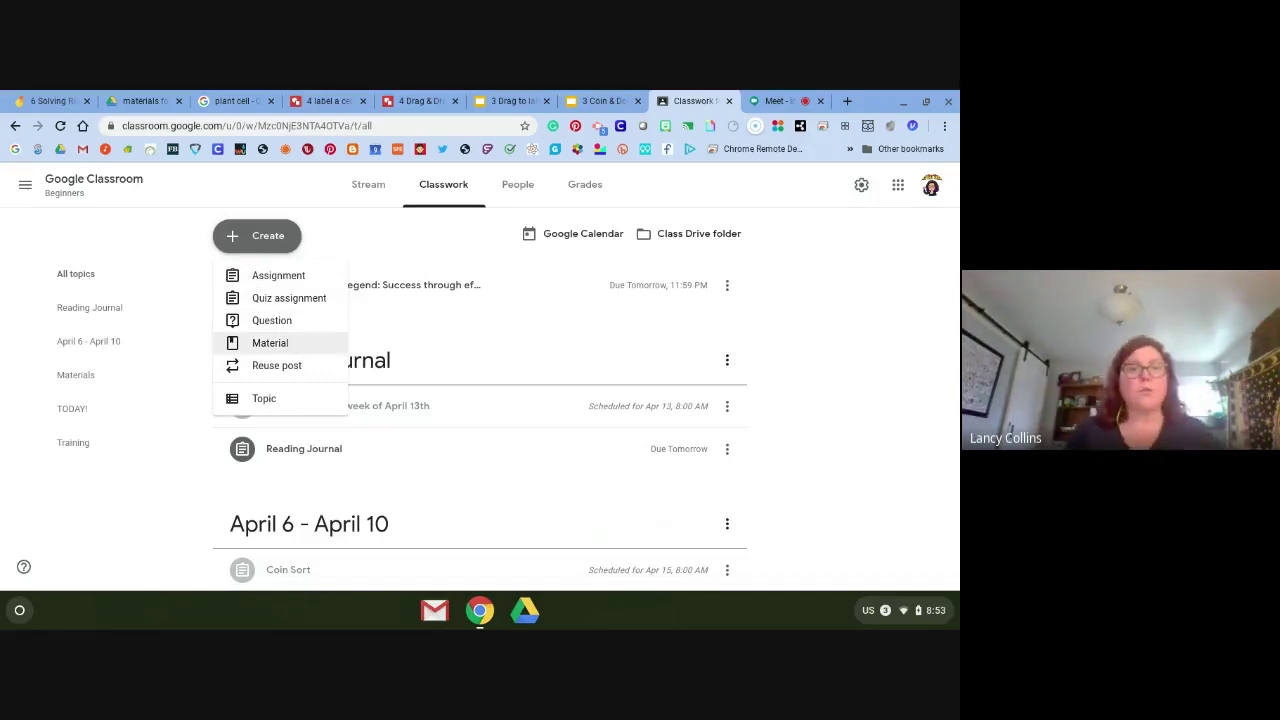
pyautogui.click(155, 443)
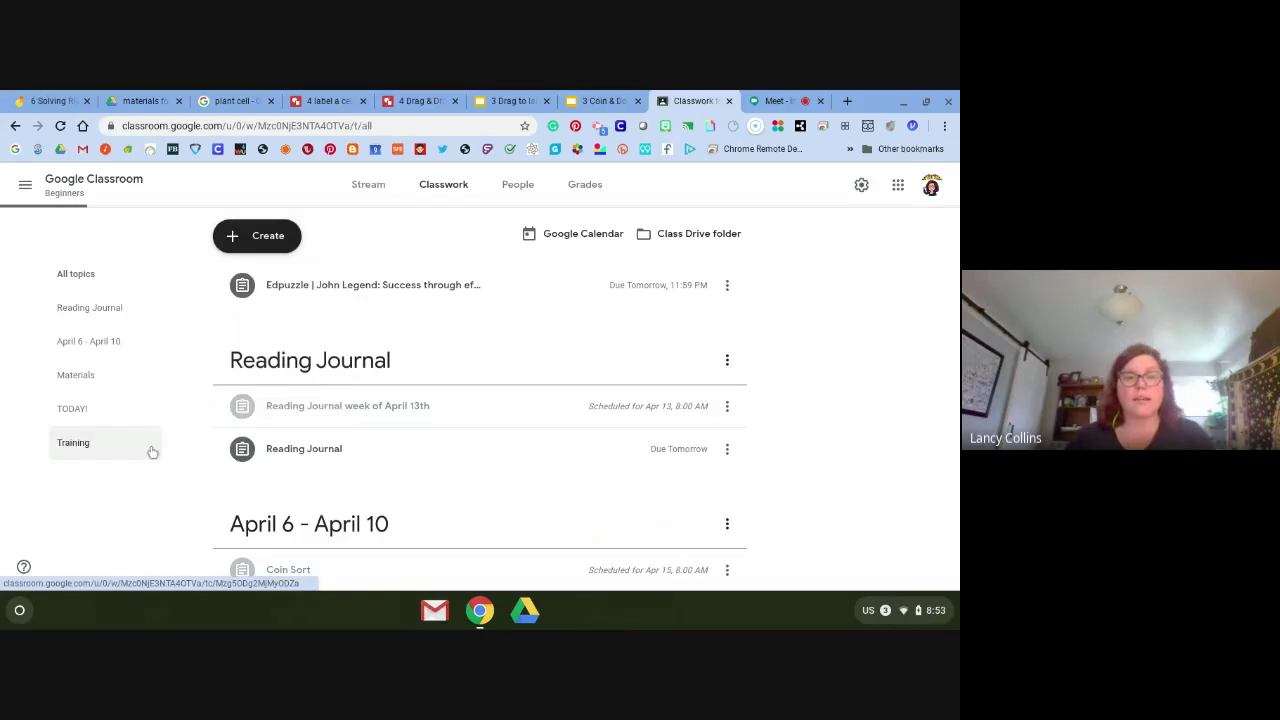
pyautogui.click(75, 375)
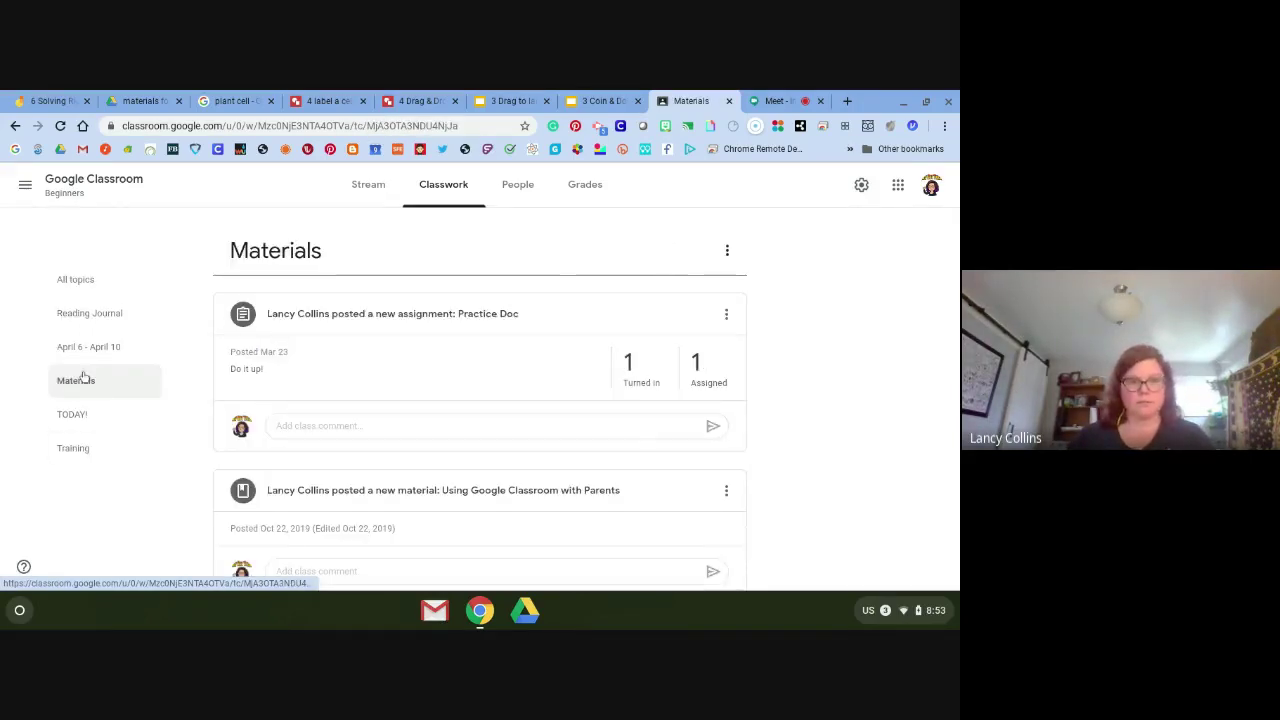
pyautogui.scroll(-3, 207, 445)
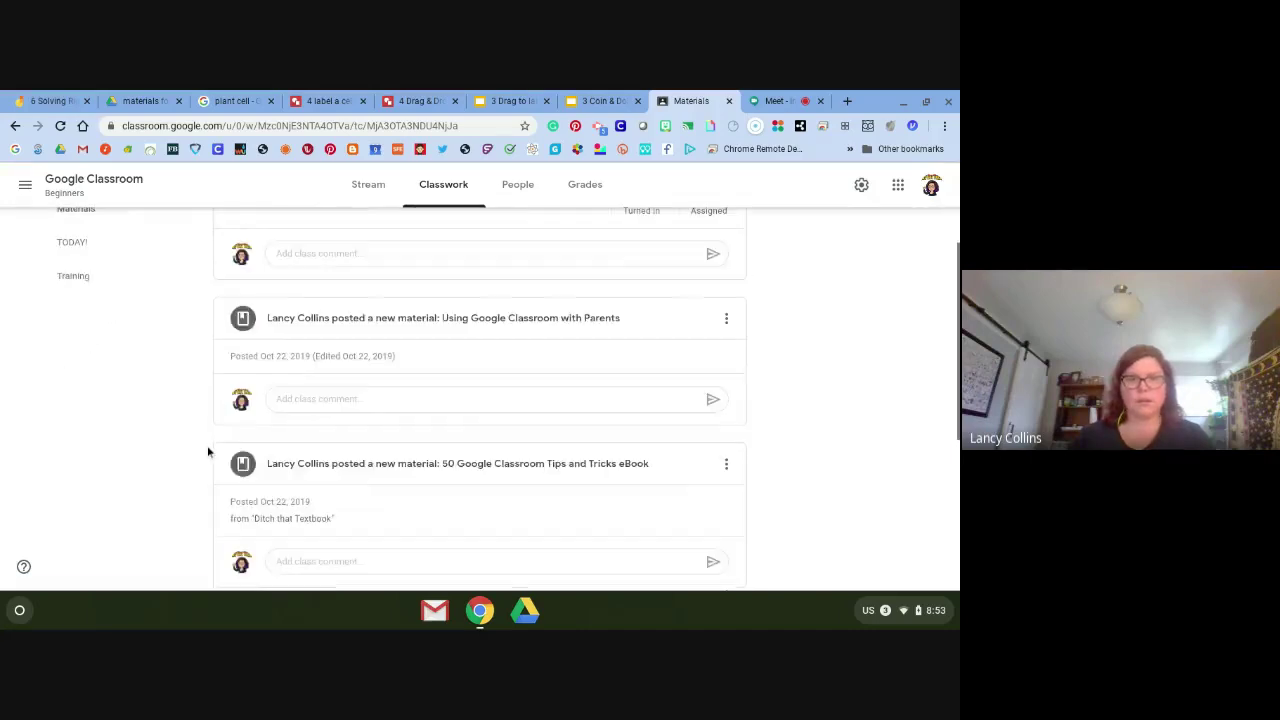
pyautogui.click(418, 270)
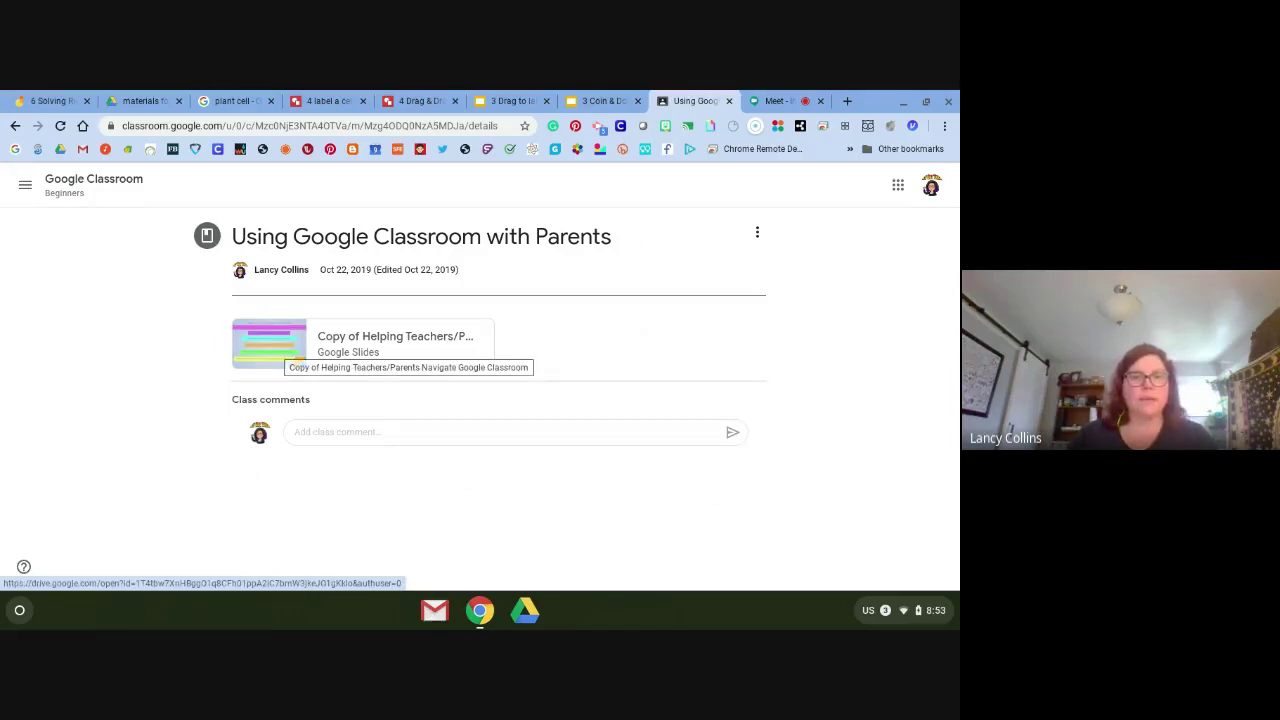
pyautogui.click(280, 354)
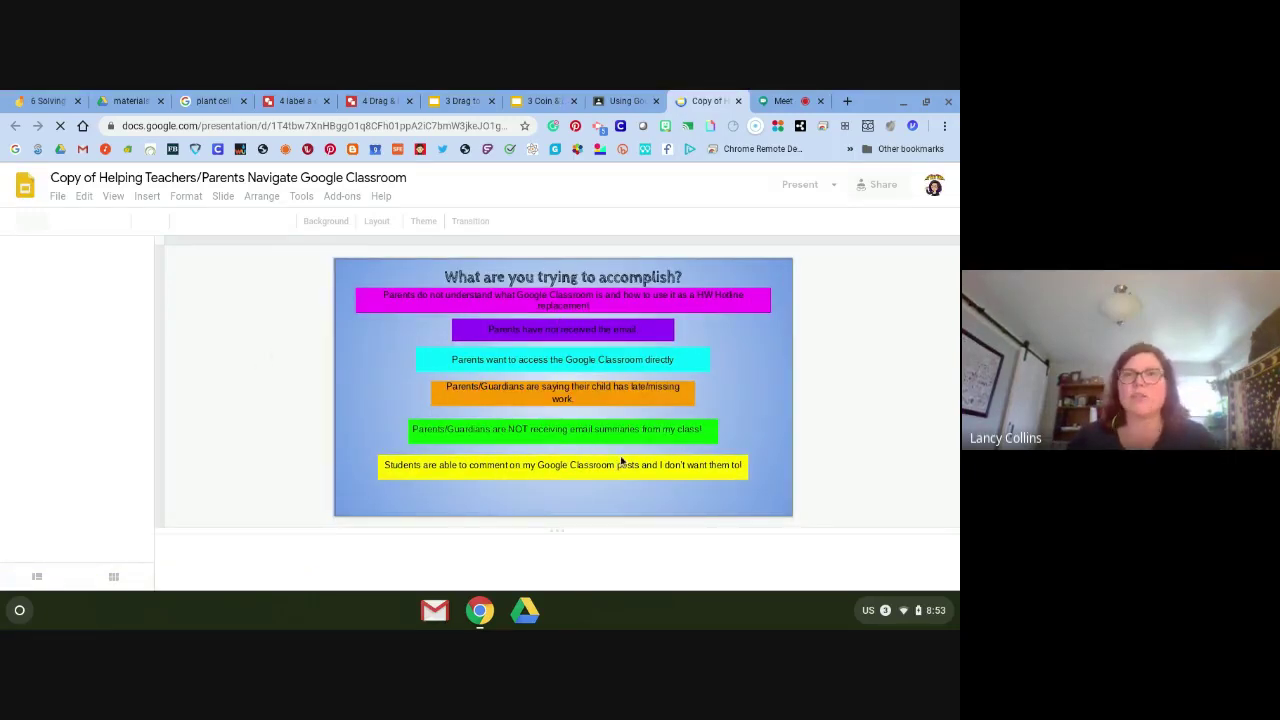
# Return from the Slides file to the class's Classwork page in Google Classroom.
pyautogui.click(625, 101)
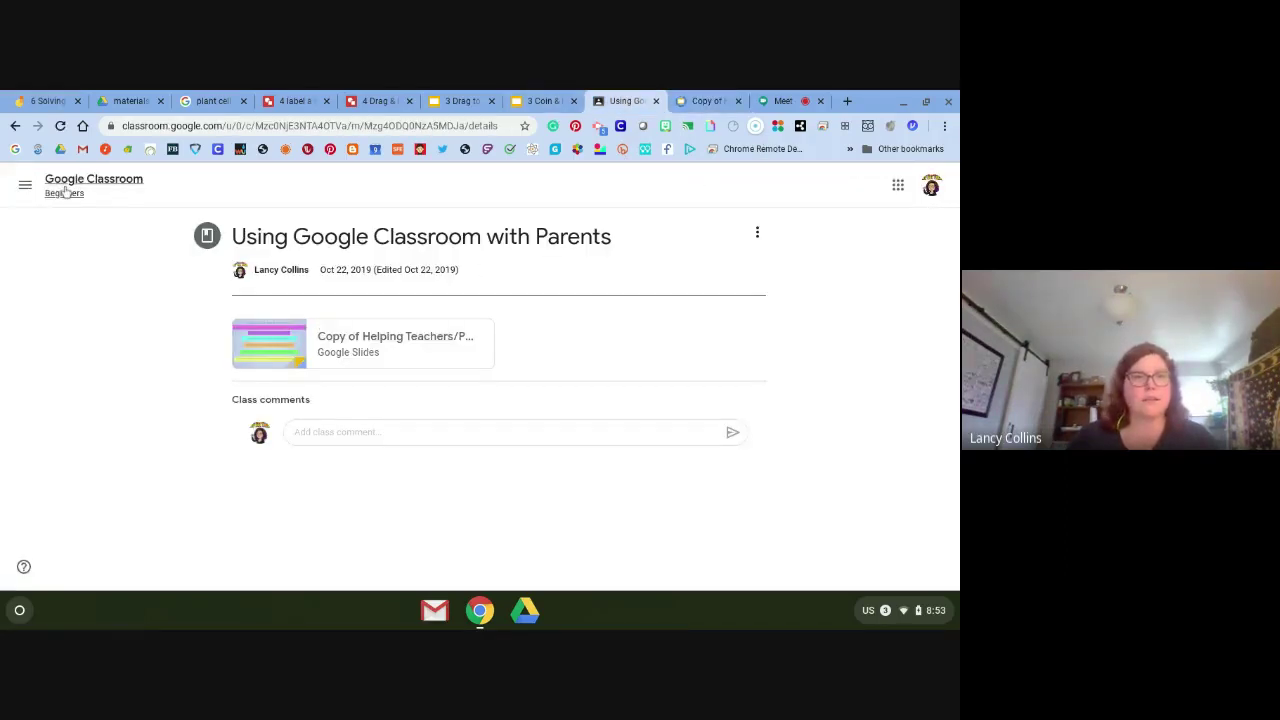
pyautogui.click(85, 193)
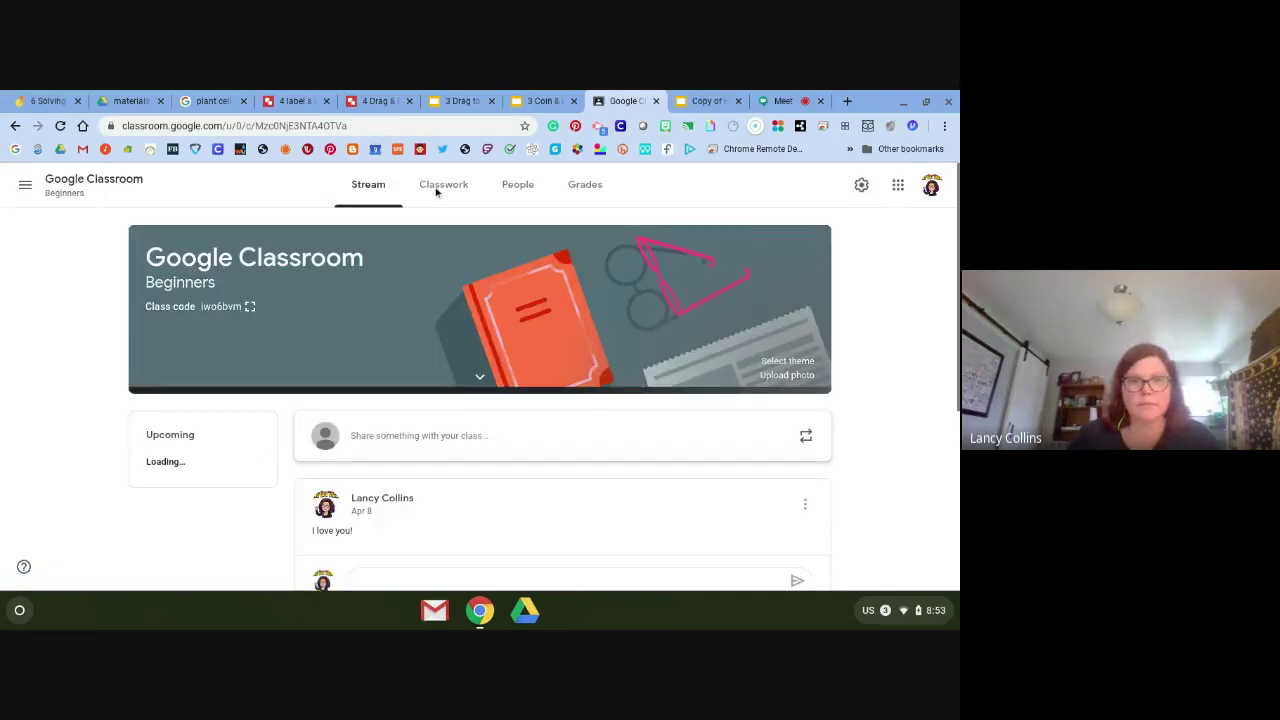
pyautogui.click(436, 192)
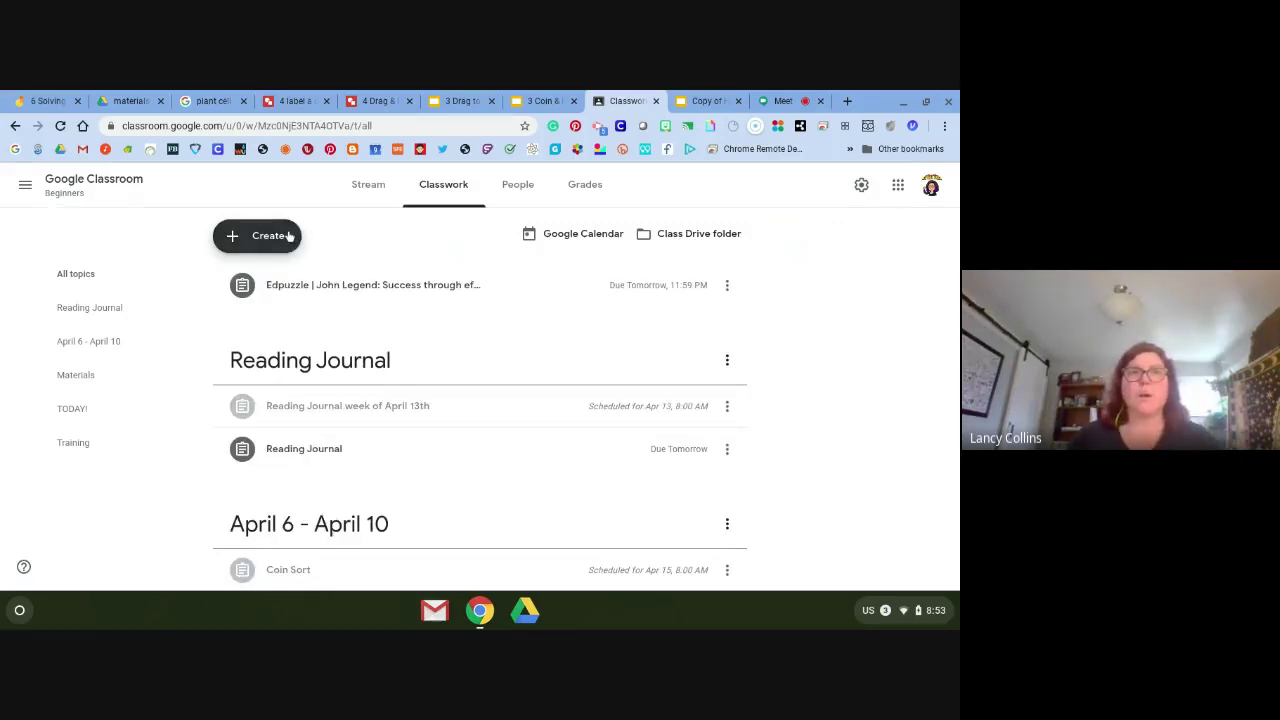
# Start a new question post, set its type to multiple choice, and close it without posting.
pyautogui.click(288, 236)
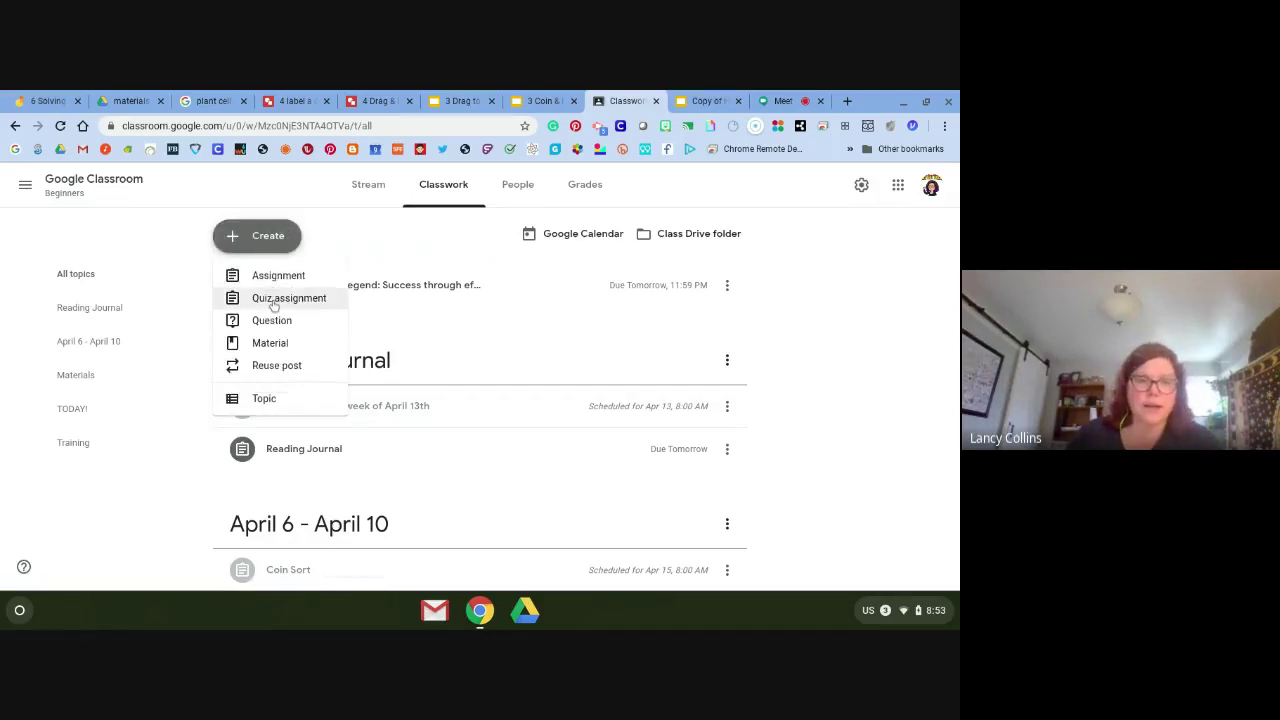
pyautogui.click(274, 320)
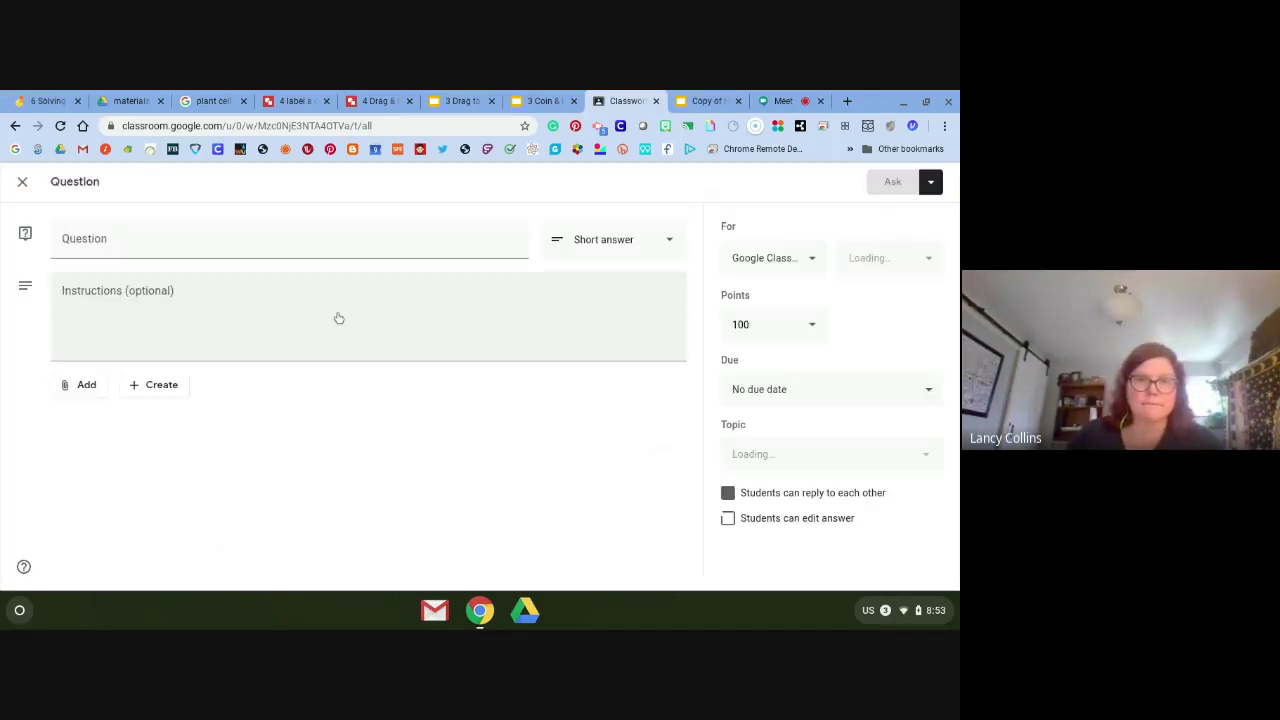
pyautogui.click(622, 240)
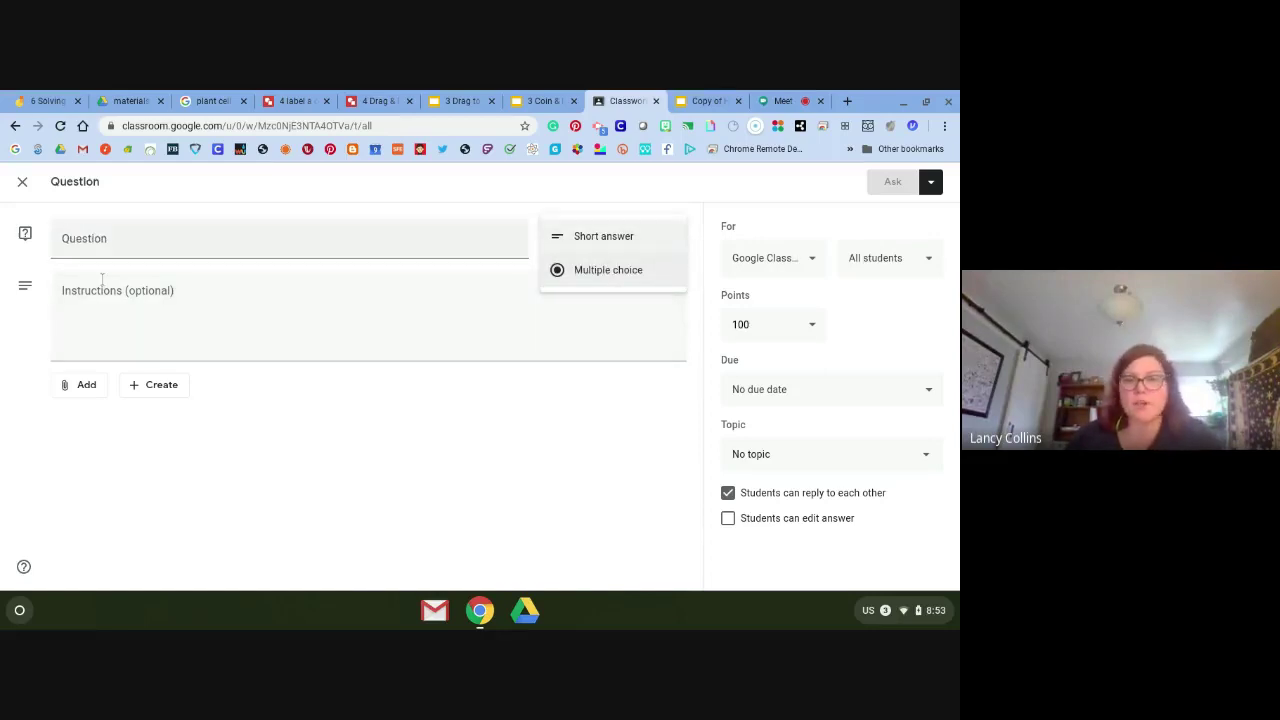
pyautogui.click(585, 270)
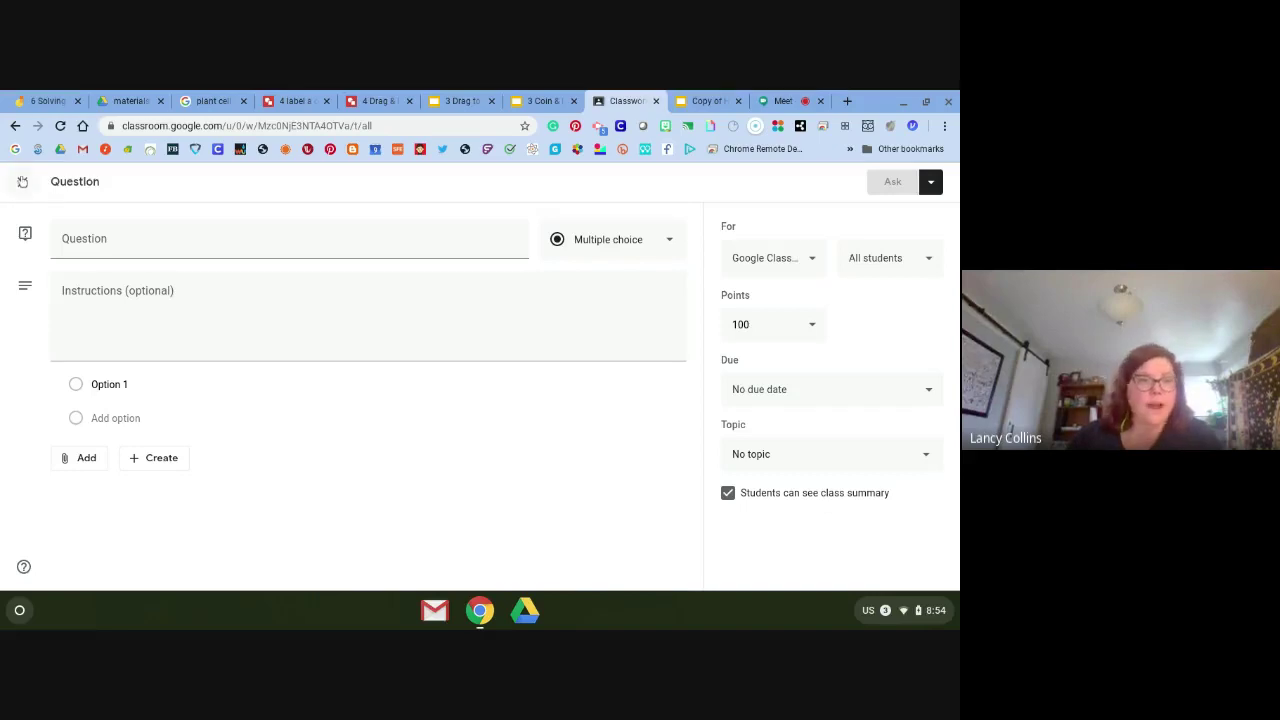
pyautogui.click(24, 184)
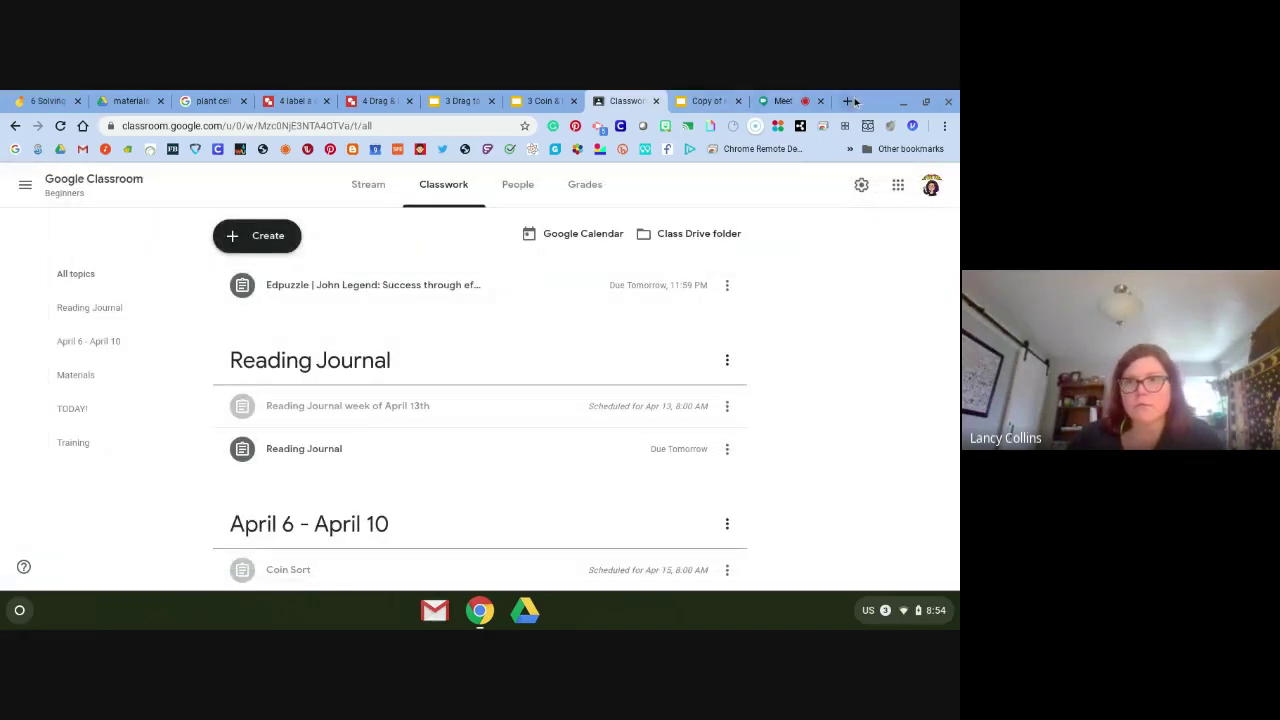
# Load classroom.google.com in a new browser tab.
pyautogui.click(848, 101)
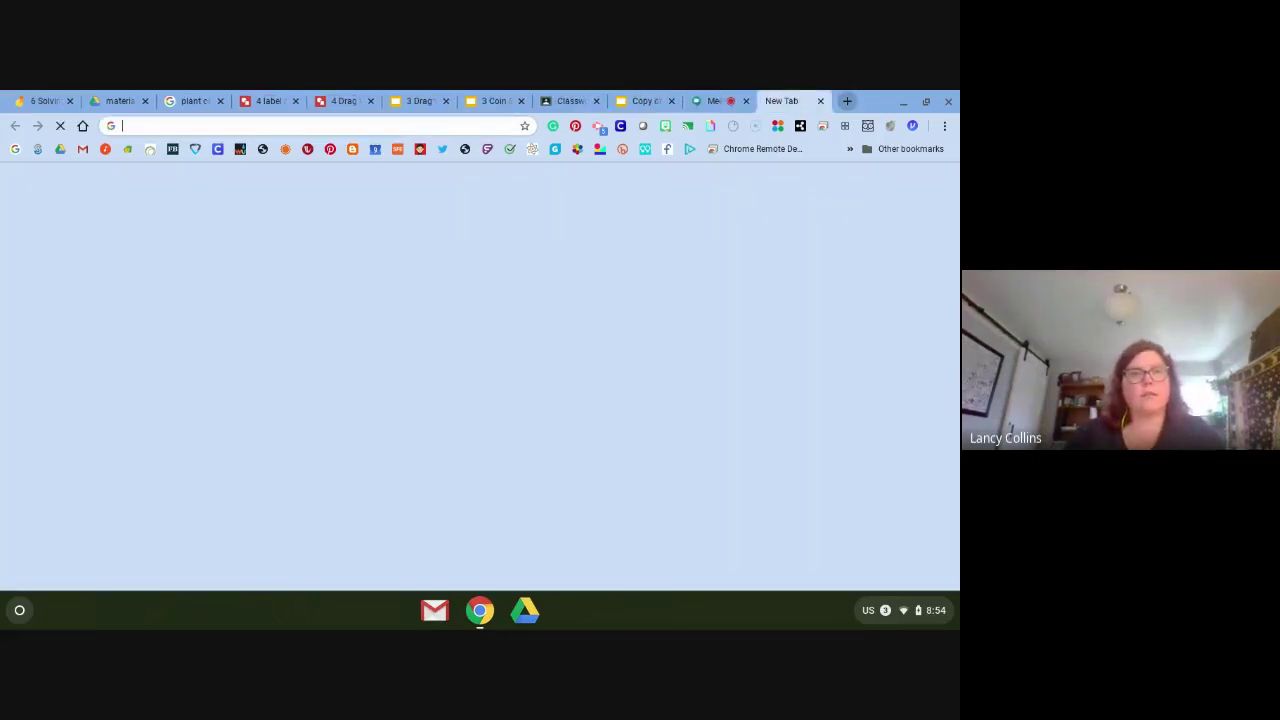
pyautogui.write('classroom.google.com')
pyautogui.press('Return')
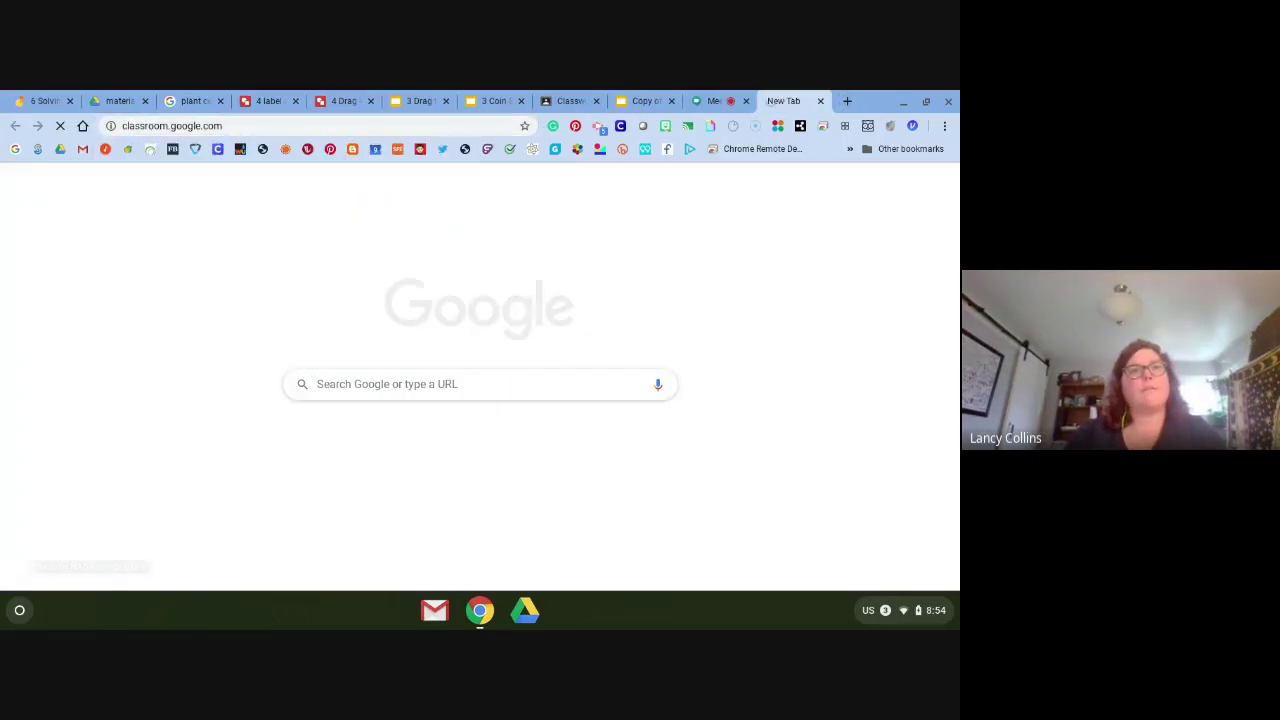
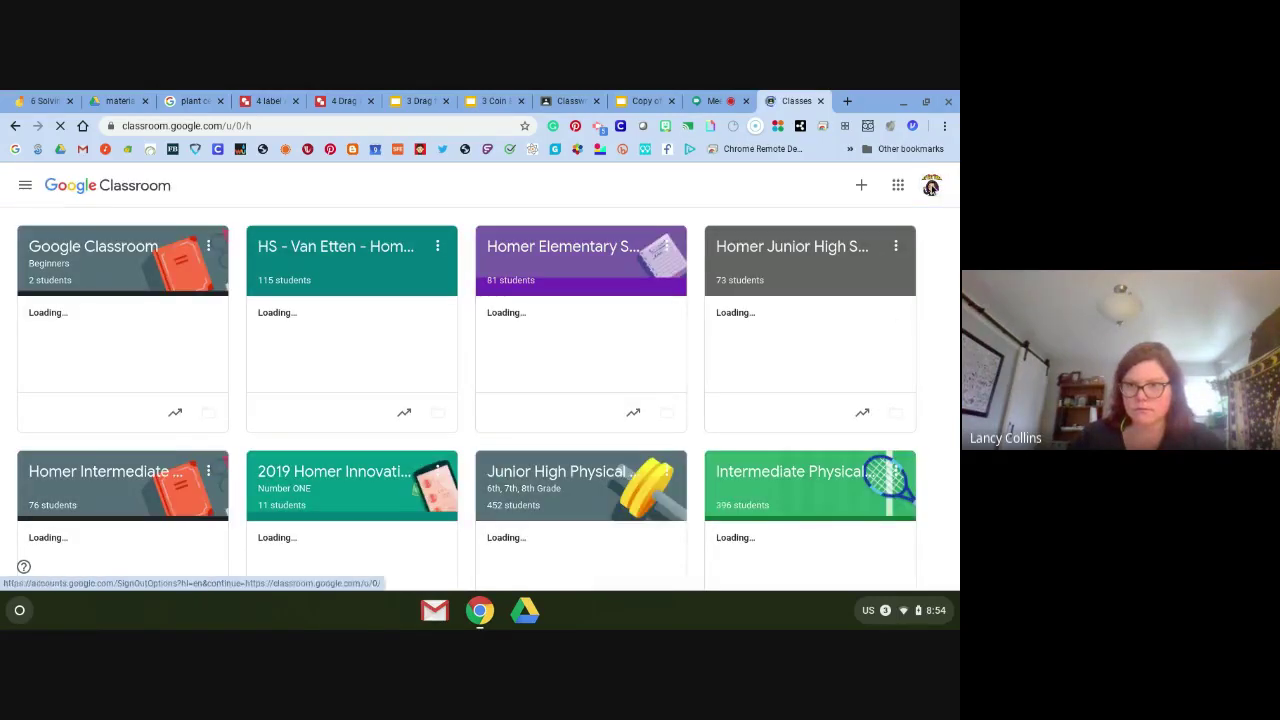
# Switch the newly loaded Classroom home page to the second homerpride.org student account.
pyautogui.click(931, 185)
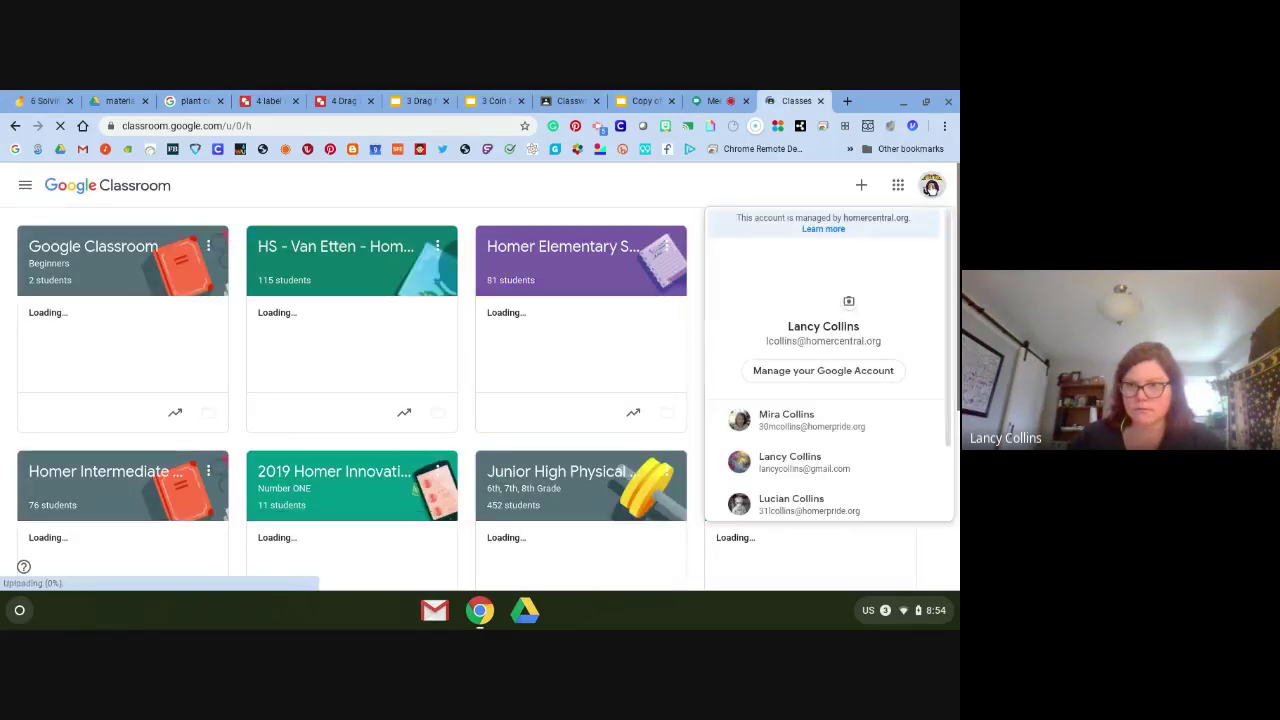
pyautogui.click(812, 505)
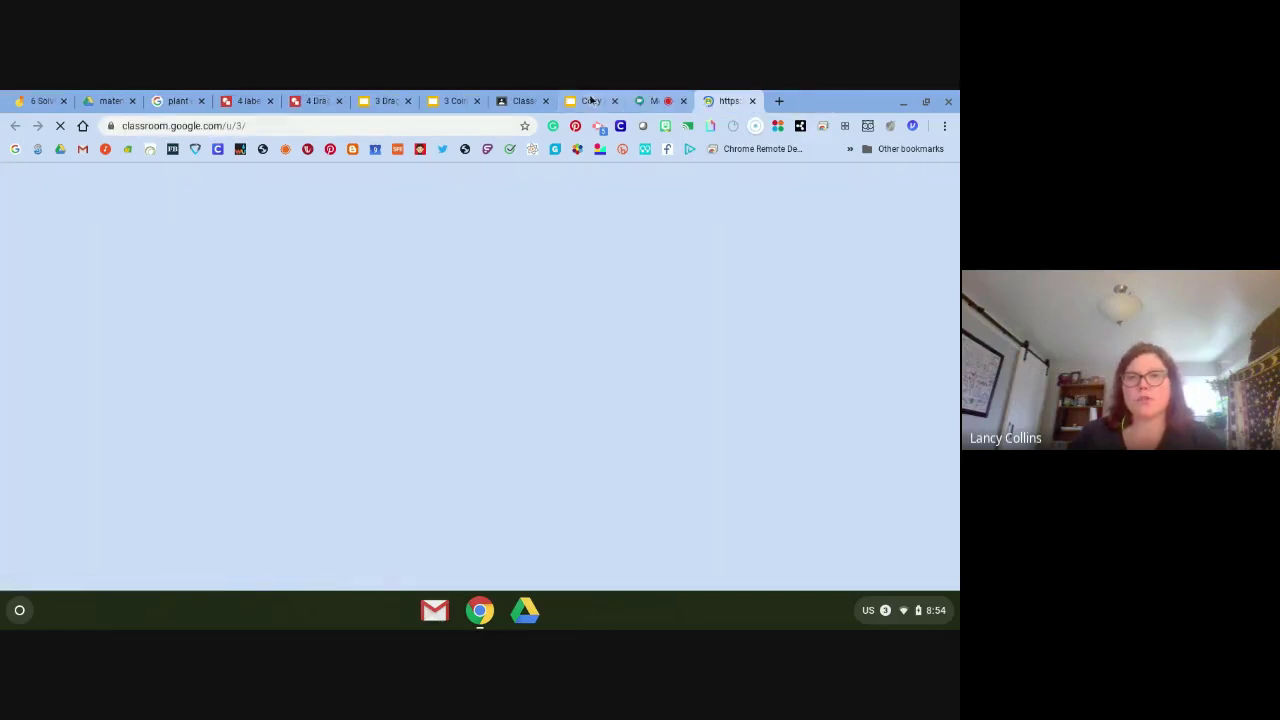
# Return to the teacher's Classwork page and open the student answers for the "How is it going?" question under April 6 - April 10.
pyautogui.click(515, 100)
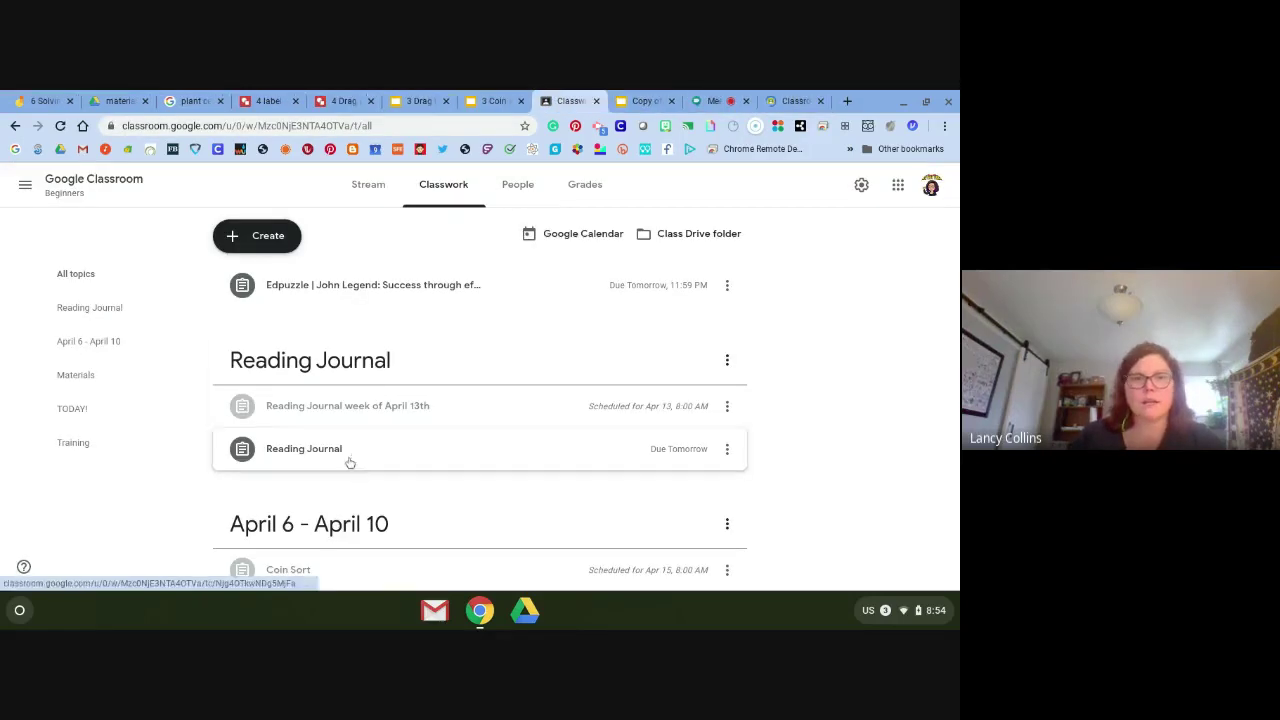
pyautogui.scroll(-2, 350, 462)
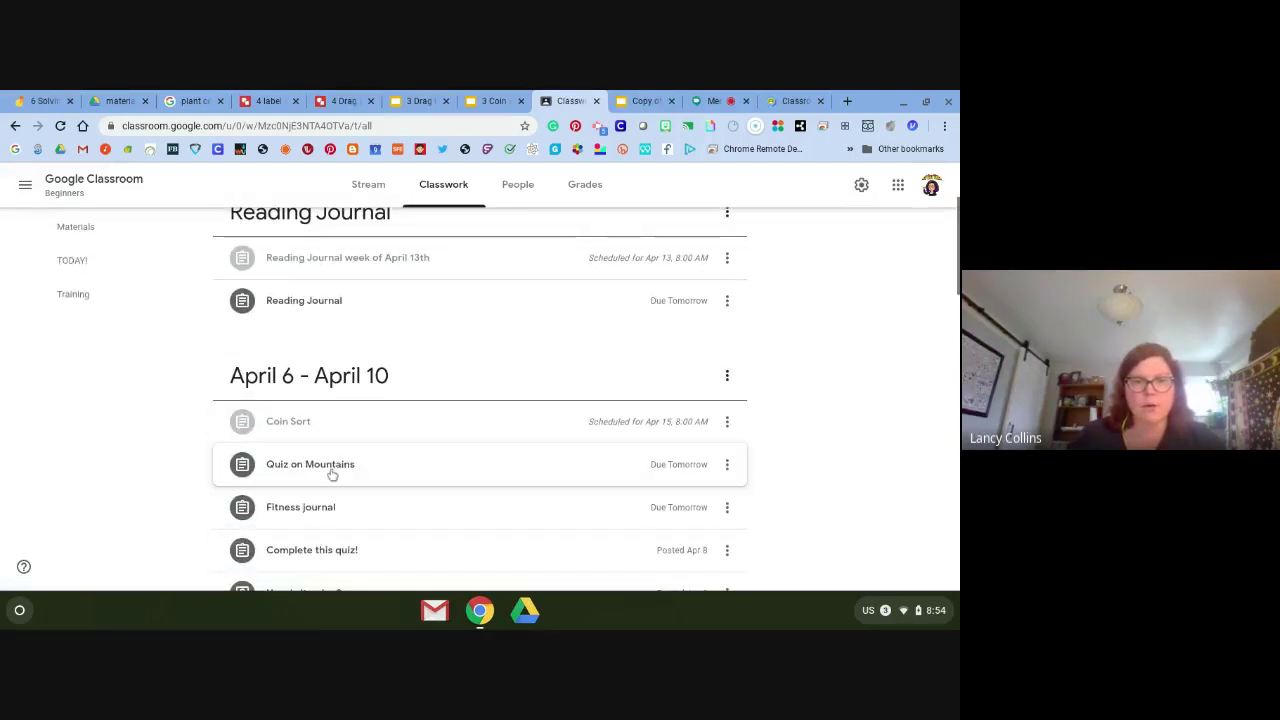
pyautogui.scroll(-3, 260, 475)
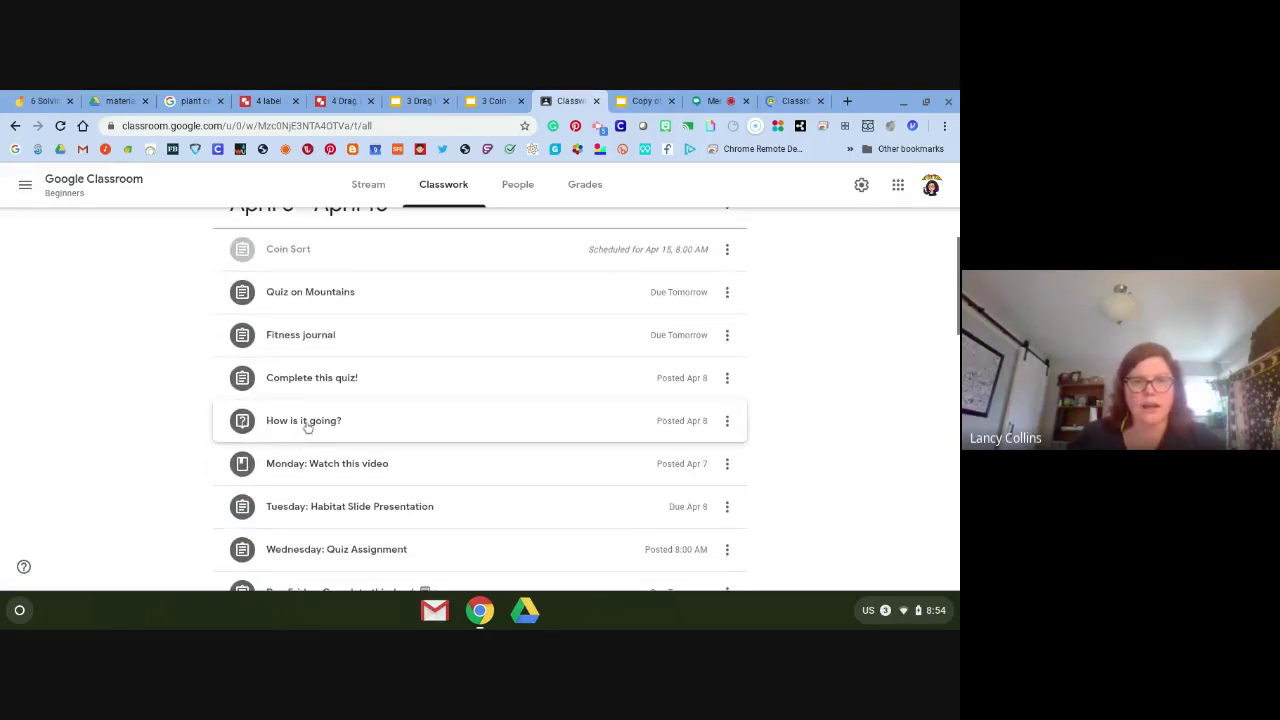
pyautogui.click(307, 425)
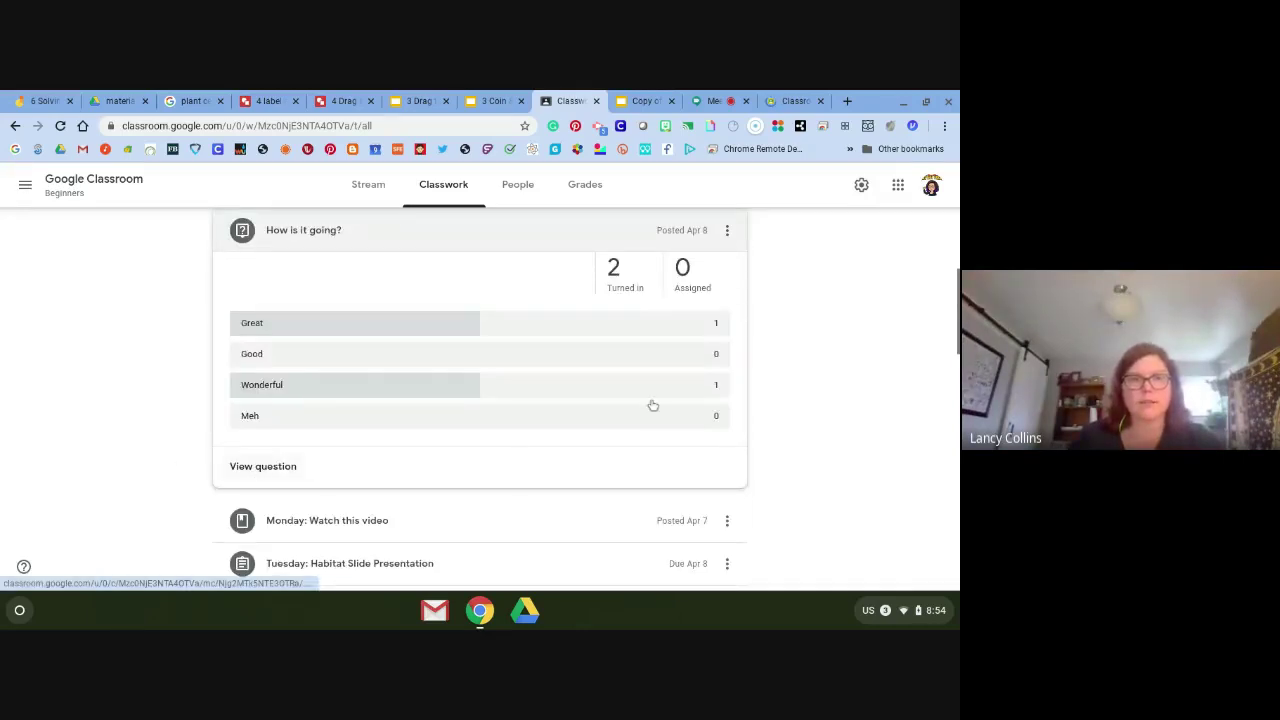
pyautogui.click(652, 405)
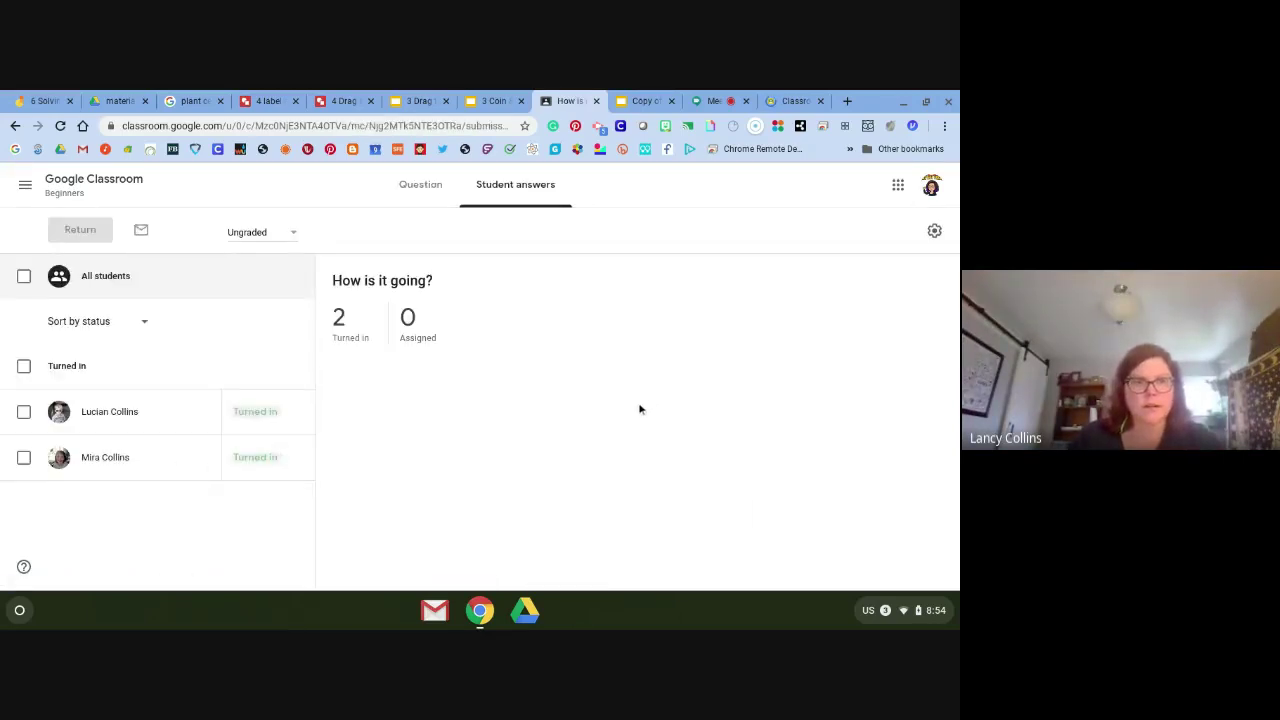
# Compare the teacher's view of the "How is it going?" question with the student's view in the Google Classroom Beginners class.
pyautogui.click(396, 192)
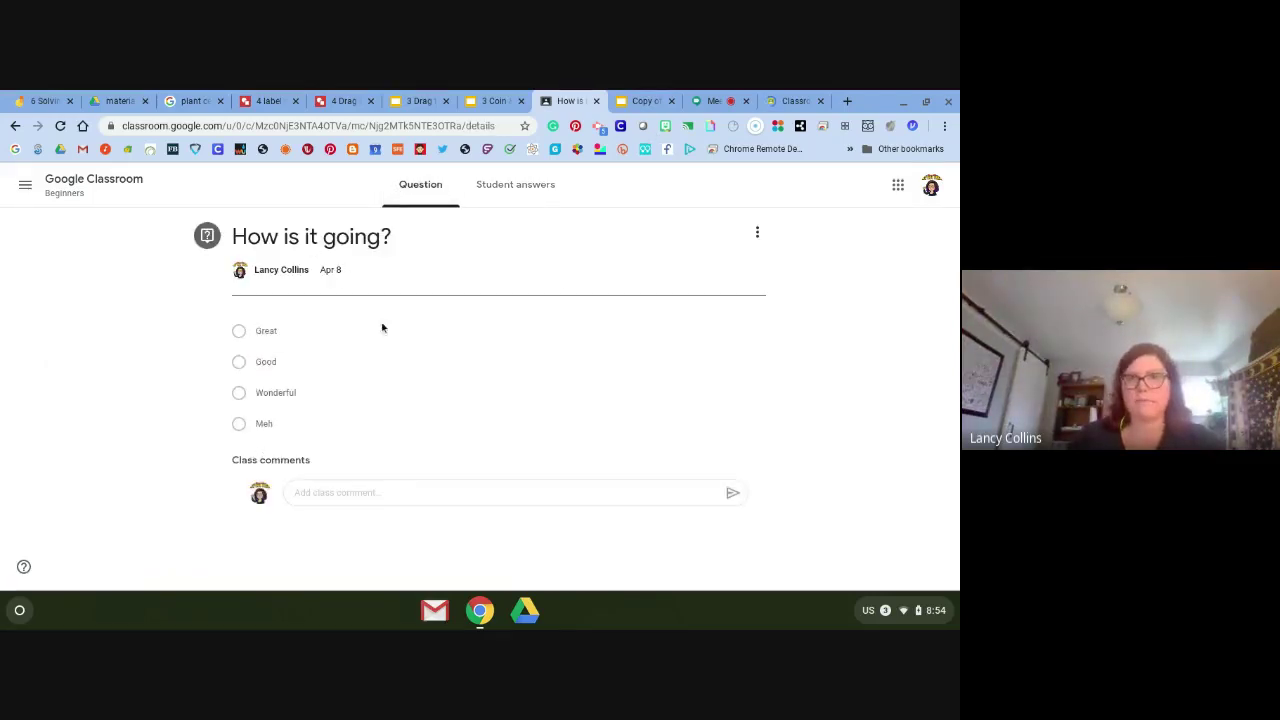
pyautogui.click(782, 101)
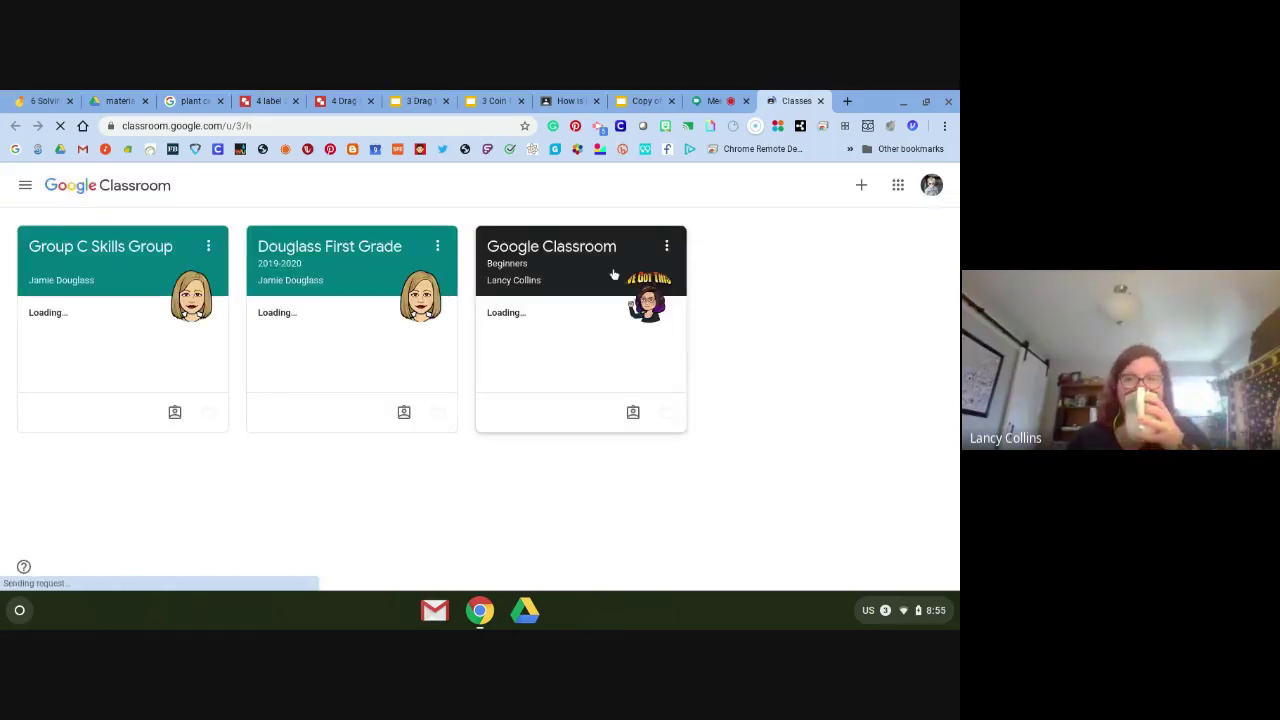
pyautogui.click(512, 249)
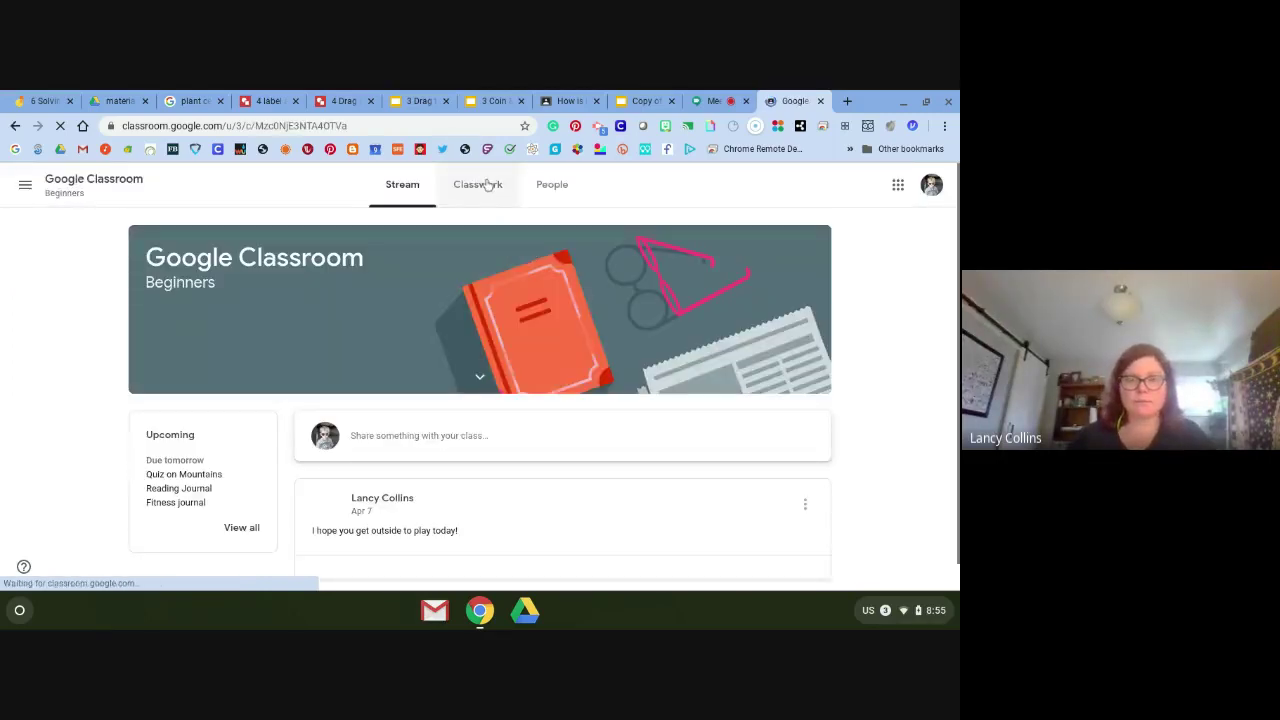
pyautogui.click(485, 184)
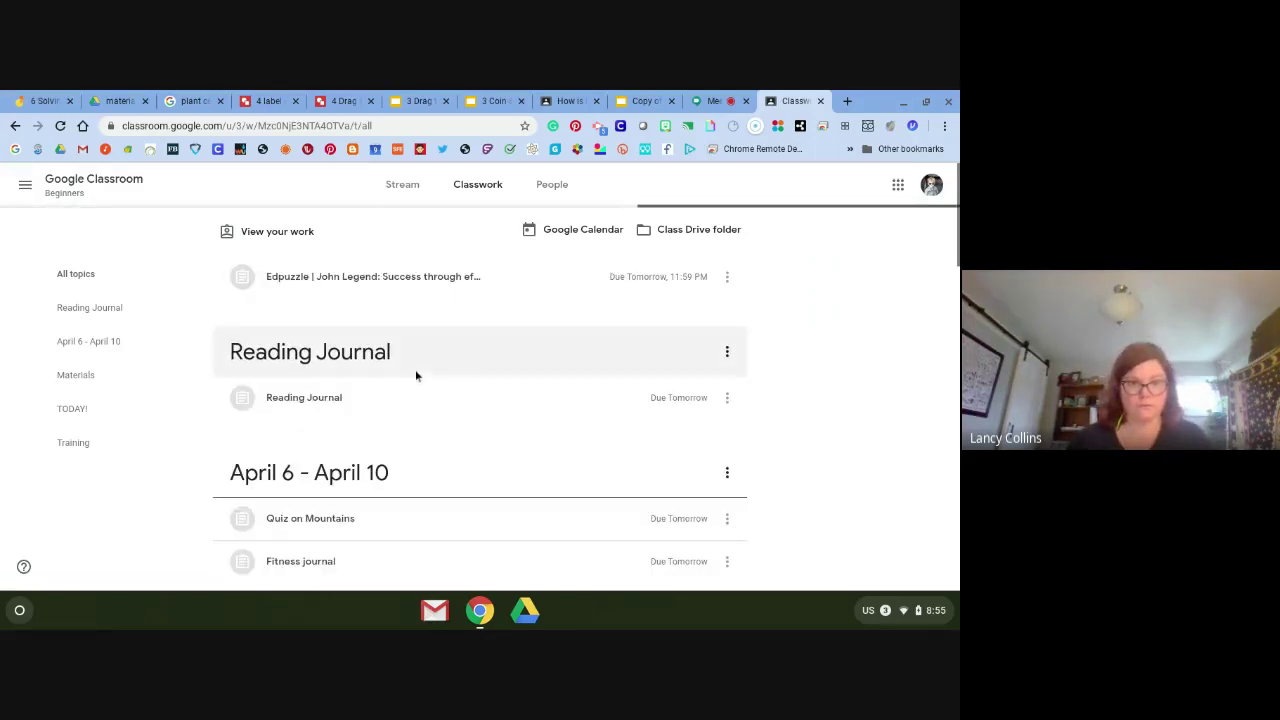
pyautogui.scroll(-2, 476, 472)
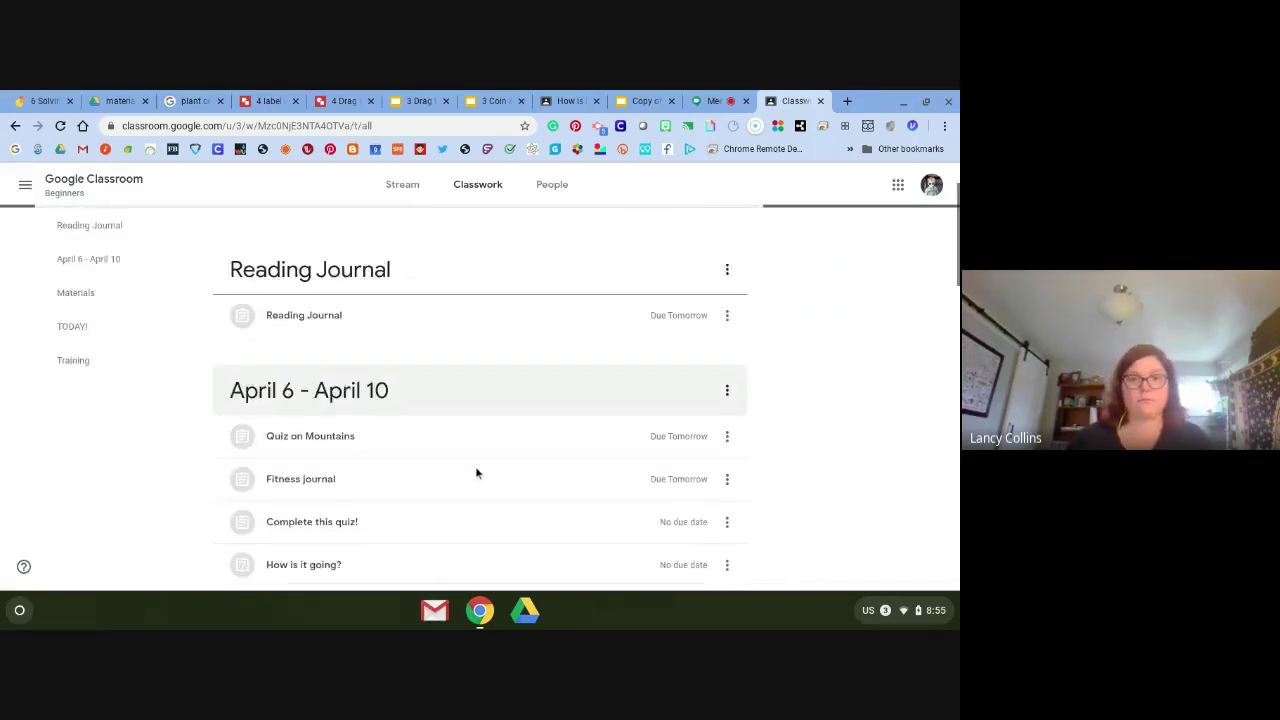
pyautogui.scroll(-1, 436, 414)
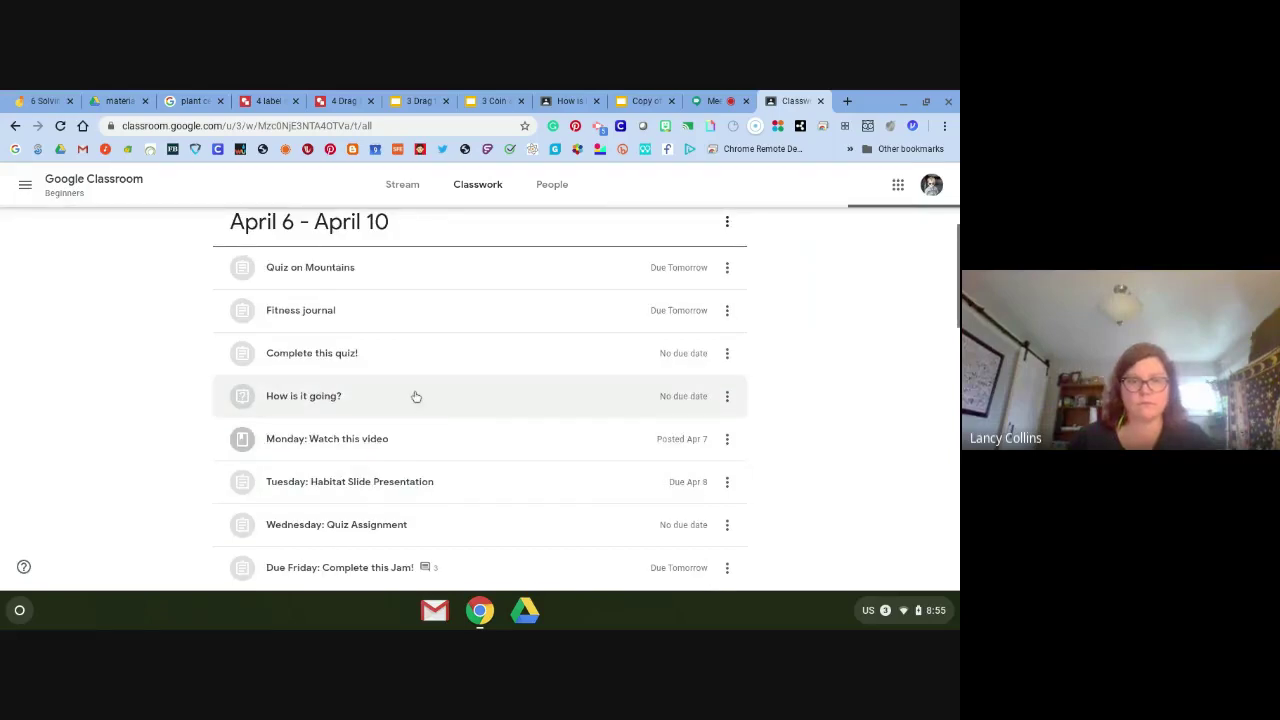
pyautogui.click(414, 396)
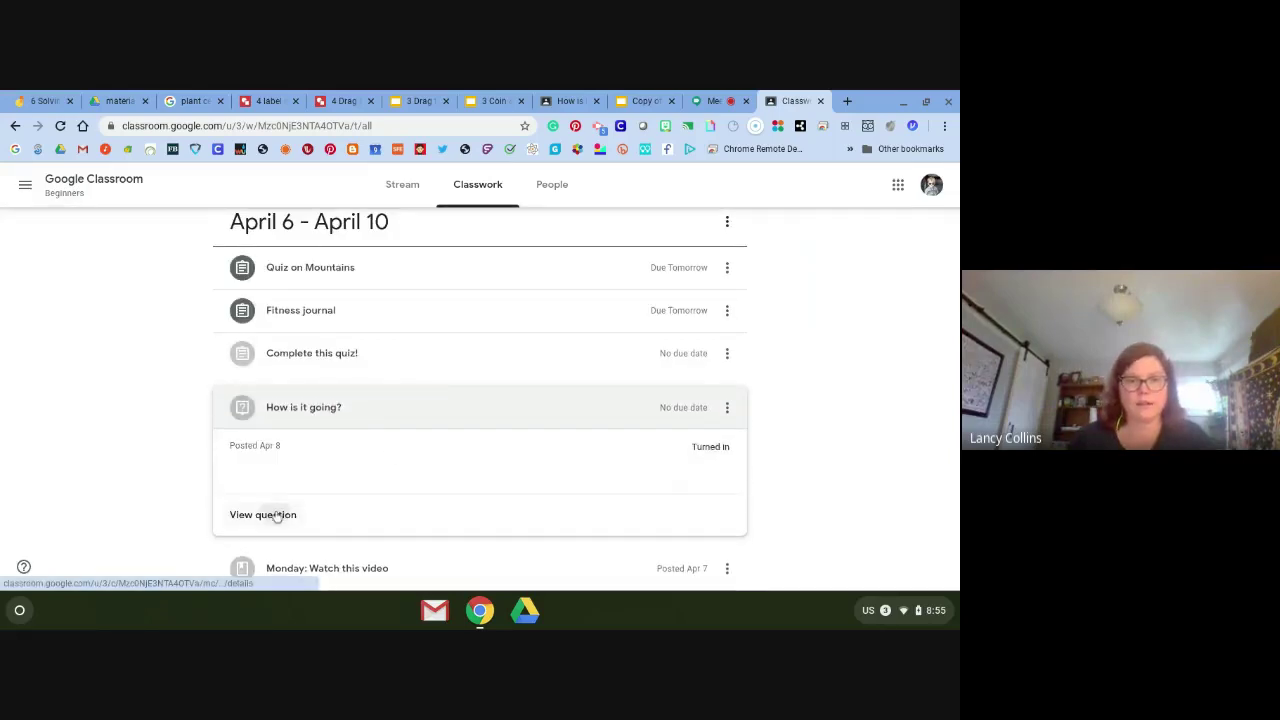
pyautogui.click(281, 514)
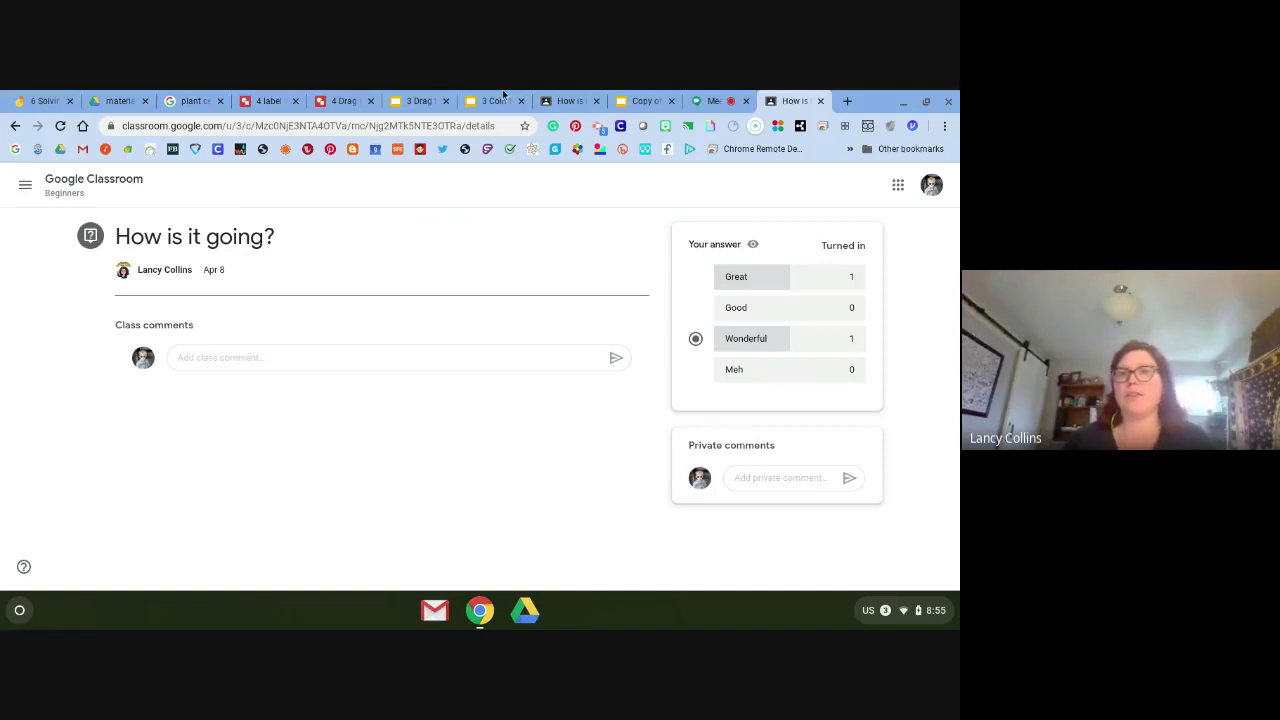
# Close the "Copy of Helping Teachers/Parents Navigate Google Classroom" presentation and return to the teacher's Beginners class stream.
pyautogui.click(688, 95)
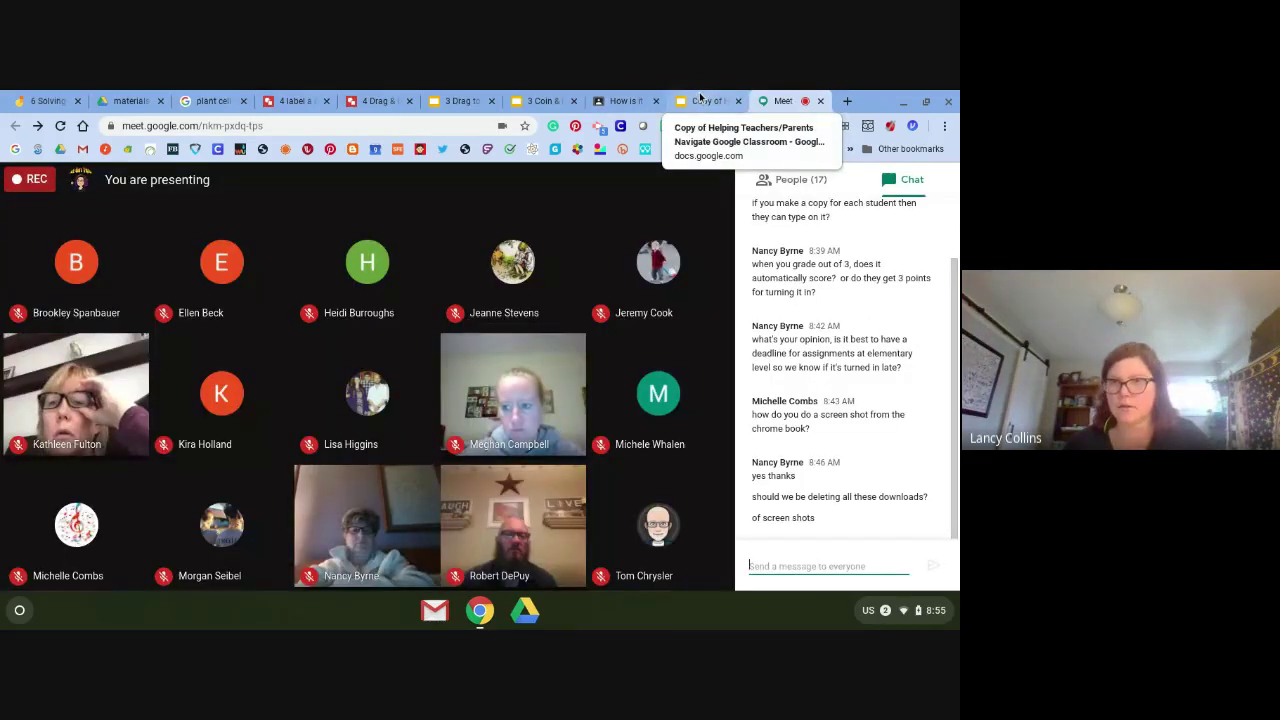
pyautogui.click(704, 100)
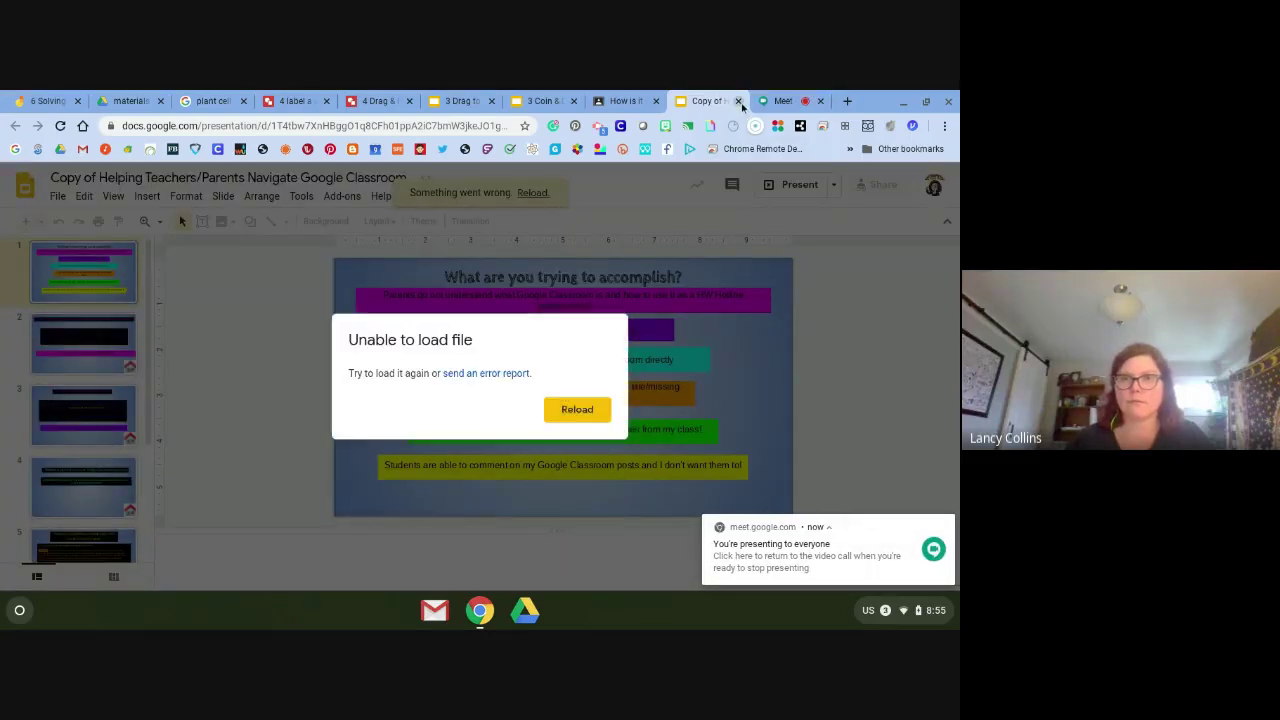
pyautogui.hotkey('ctrl', 'w')
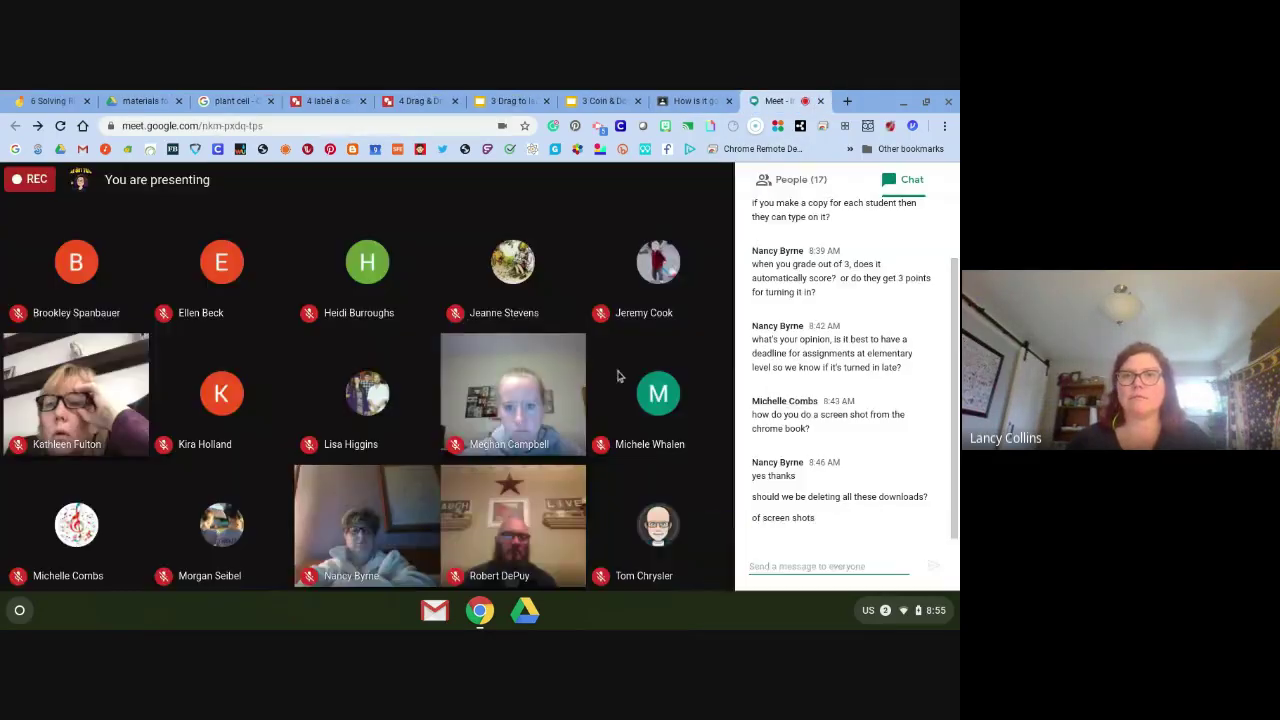
pyautogui.click(660, 95)
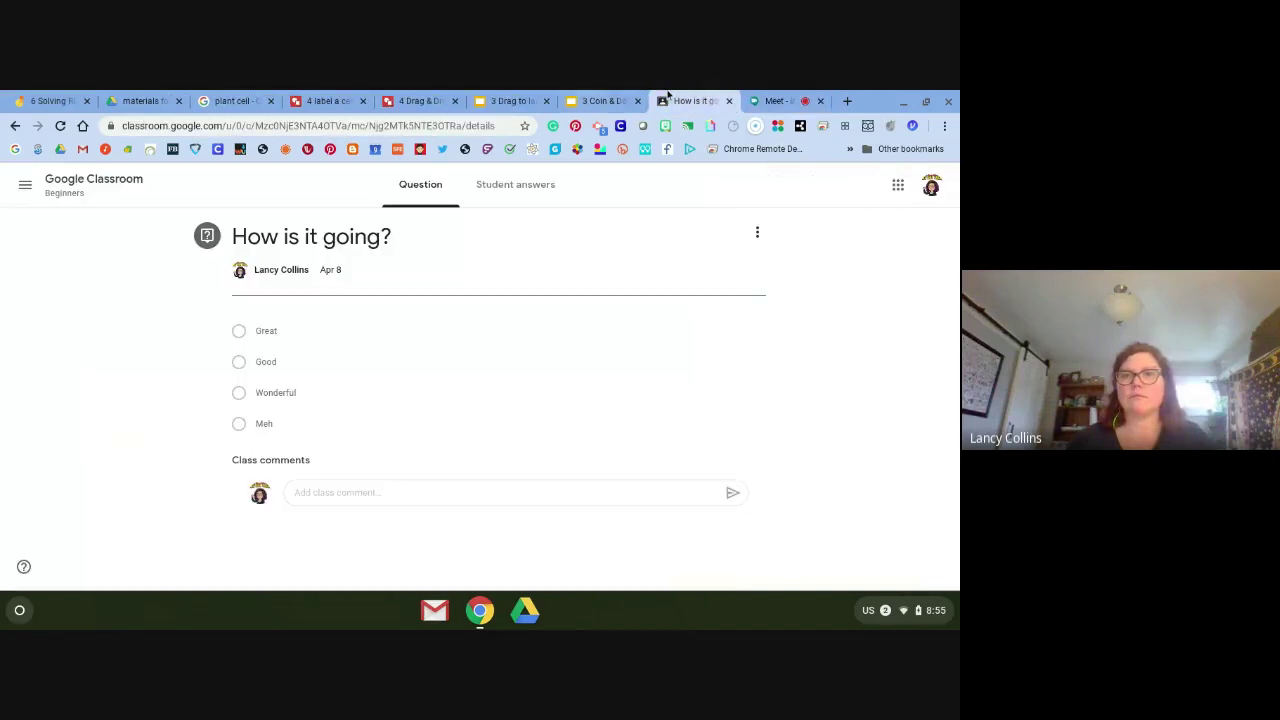
pyautogui.click(100, 185)
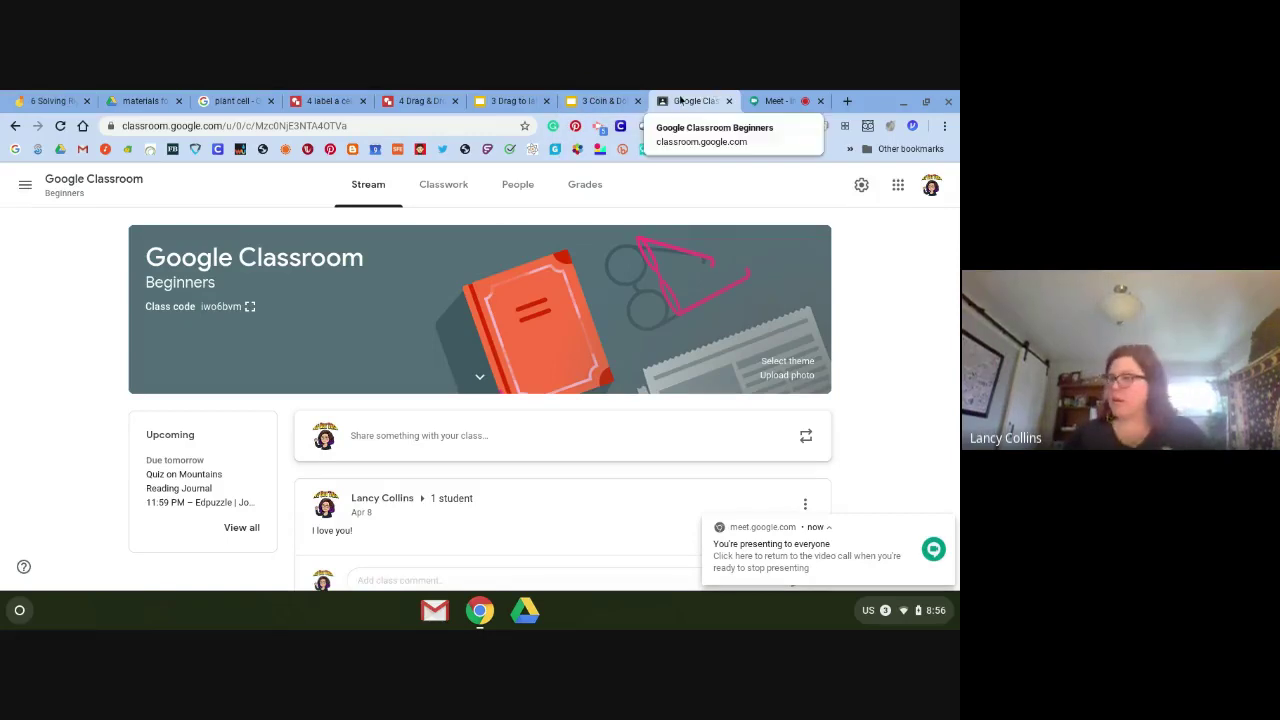
# In the "4 Drag & Drop Animal Match" drawing, move Dog below Cat beside the blue and green bars, and shift Goat closer to the instruction box.
pyautogui.click(597, 100)
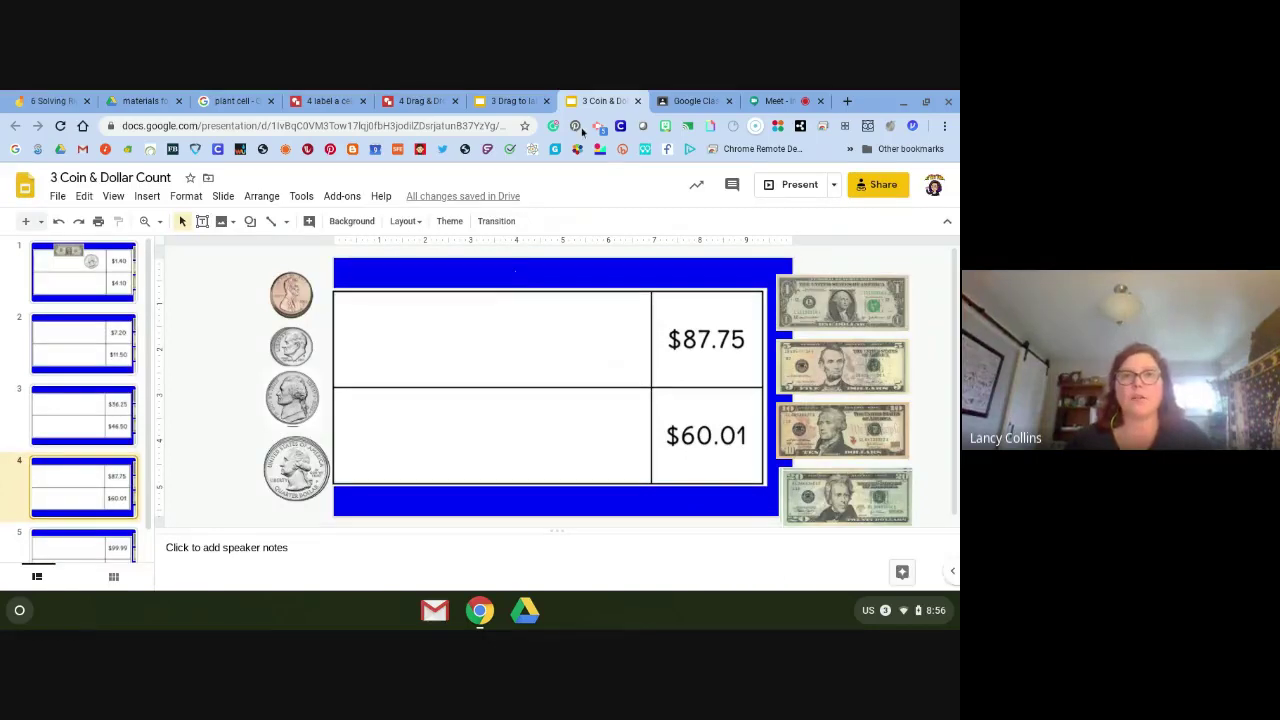
pyautogui.click(510, 98)
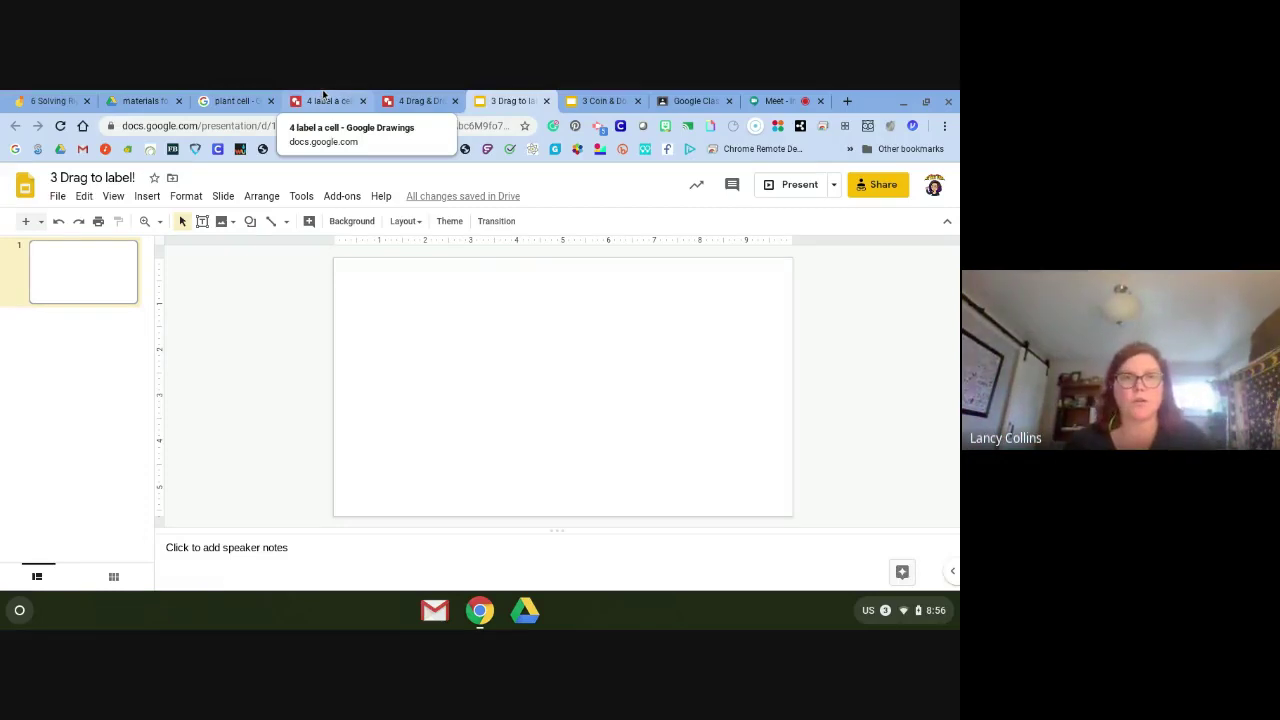
pyautogui.click(420, 95)
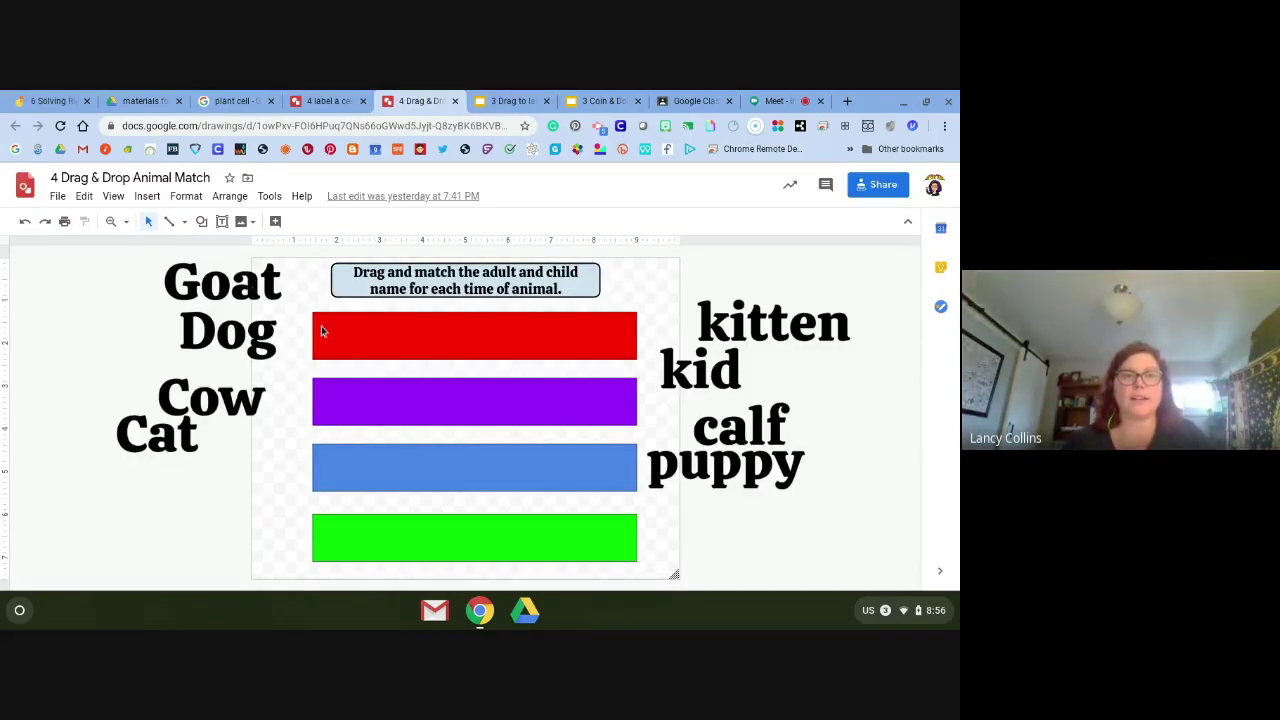
pyautogui.moveTo(220, 363); pyautogui.dragTo(272, 496)
pyautogui.click(258, 284)
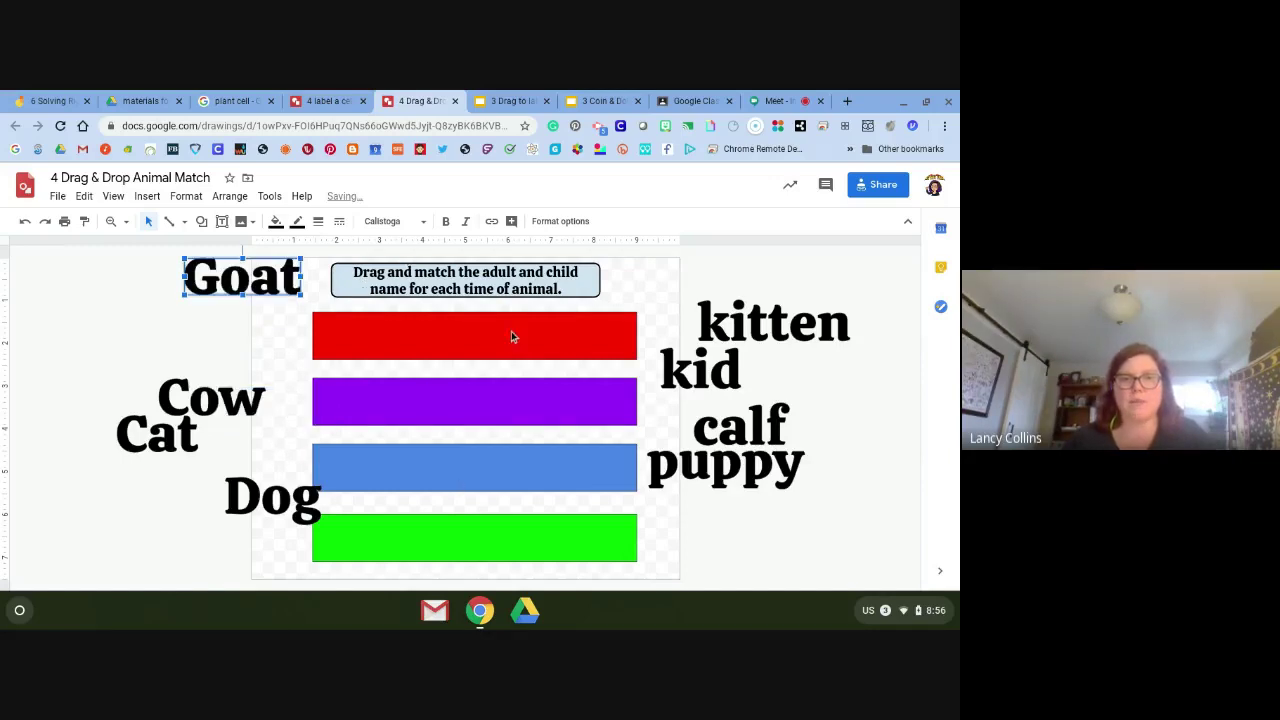
pyautogui.click(424, 338)
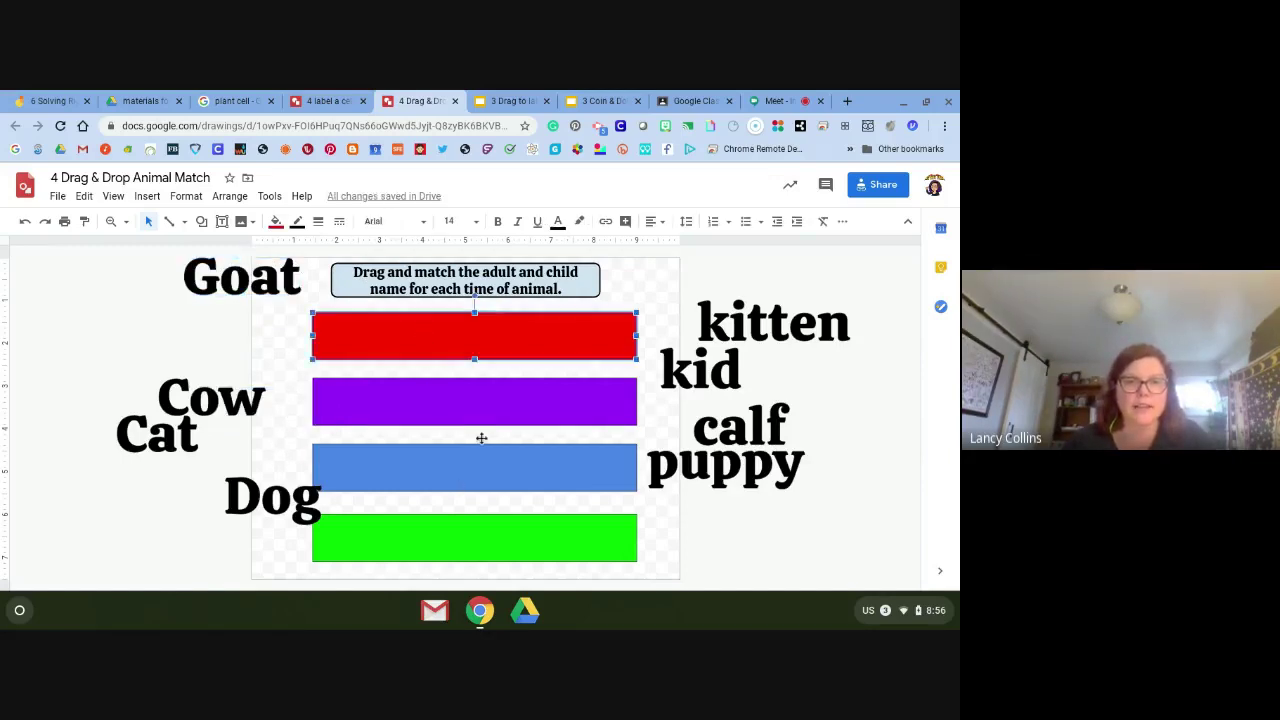
# Review the "3 Drag to label!" and "3 Coin & Dollar Count" presentations and open My Drive in a new browser tab.
pyautogui.click(523, 96)
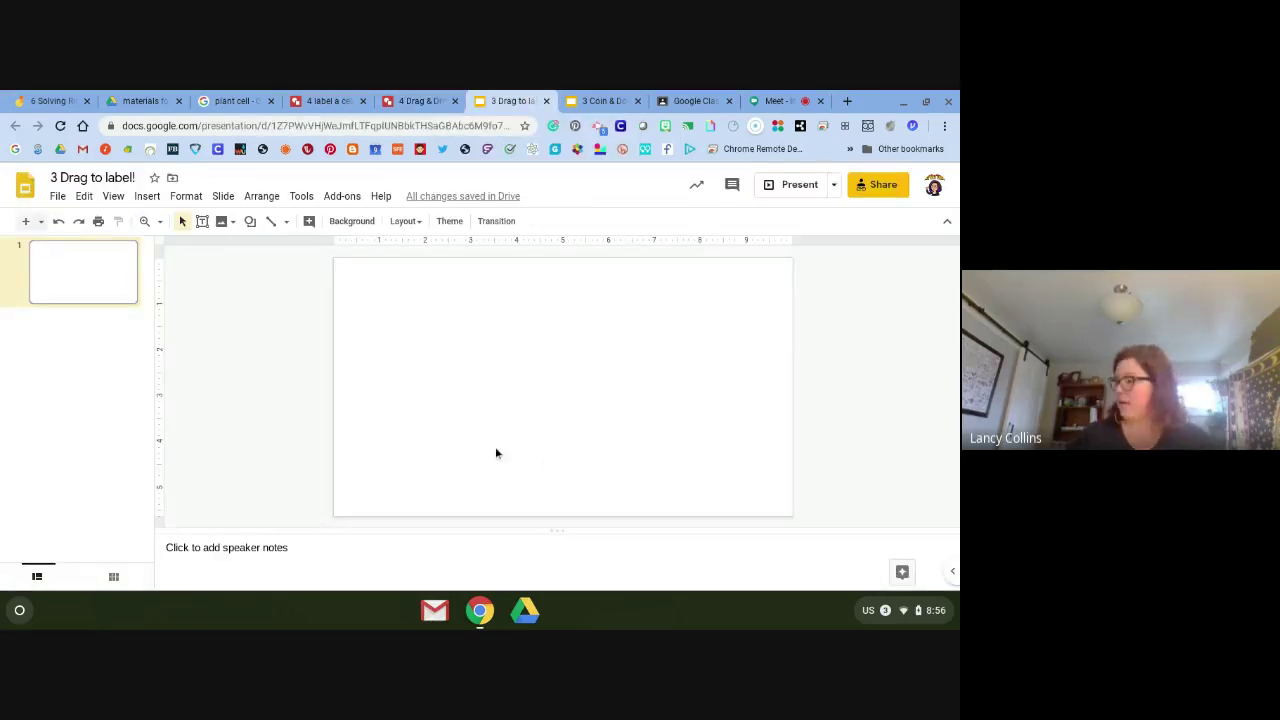
pyautogui.click(600, 96)
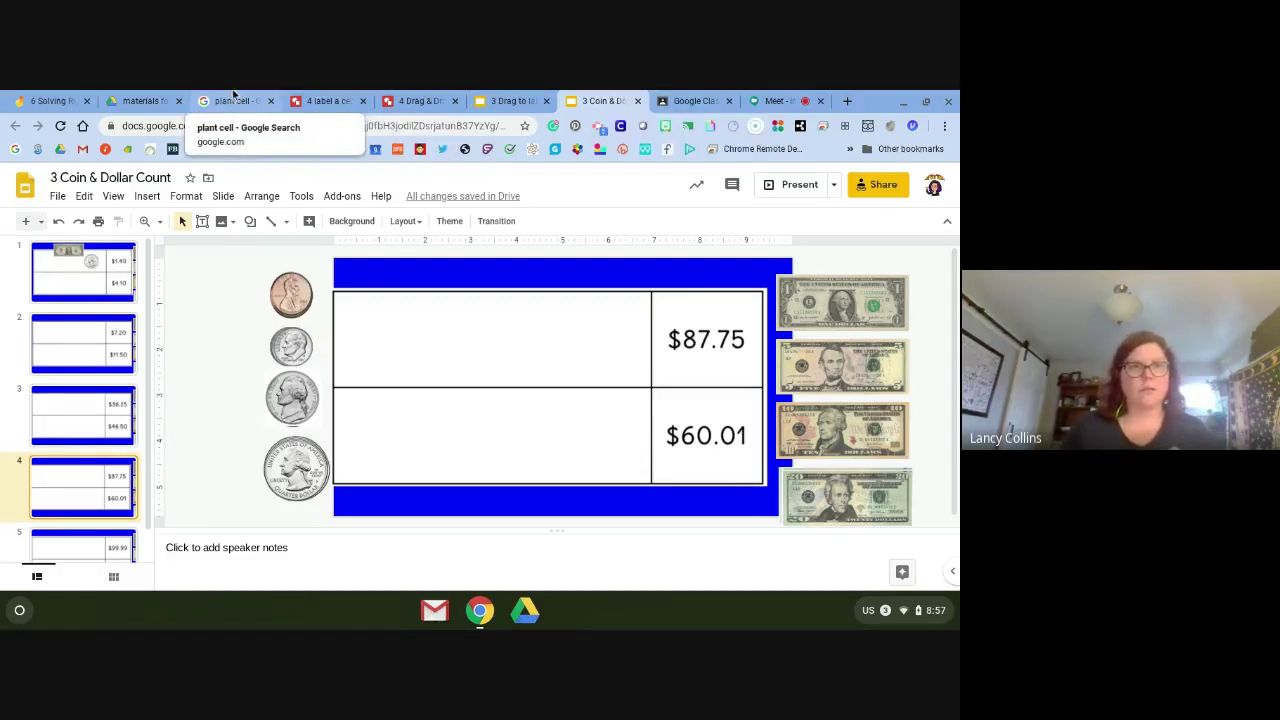
pyautogui.click(847, 101)
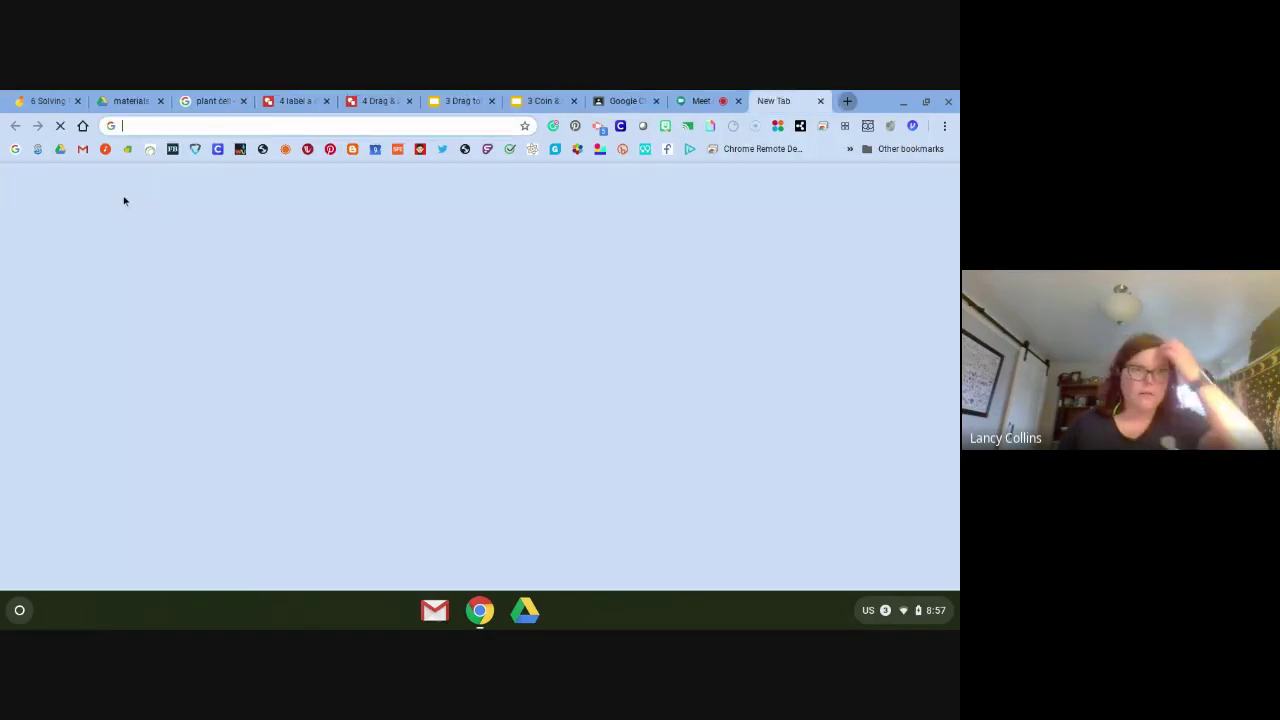
pyautogui.click(62, 149)
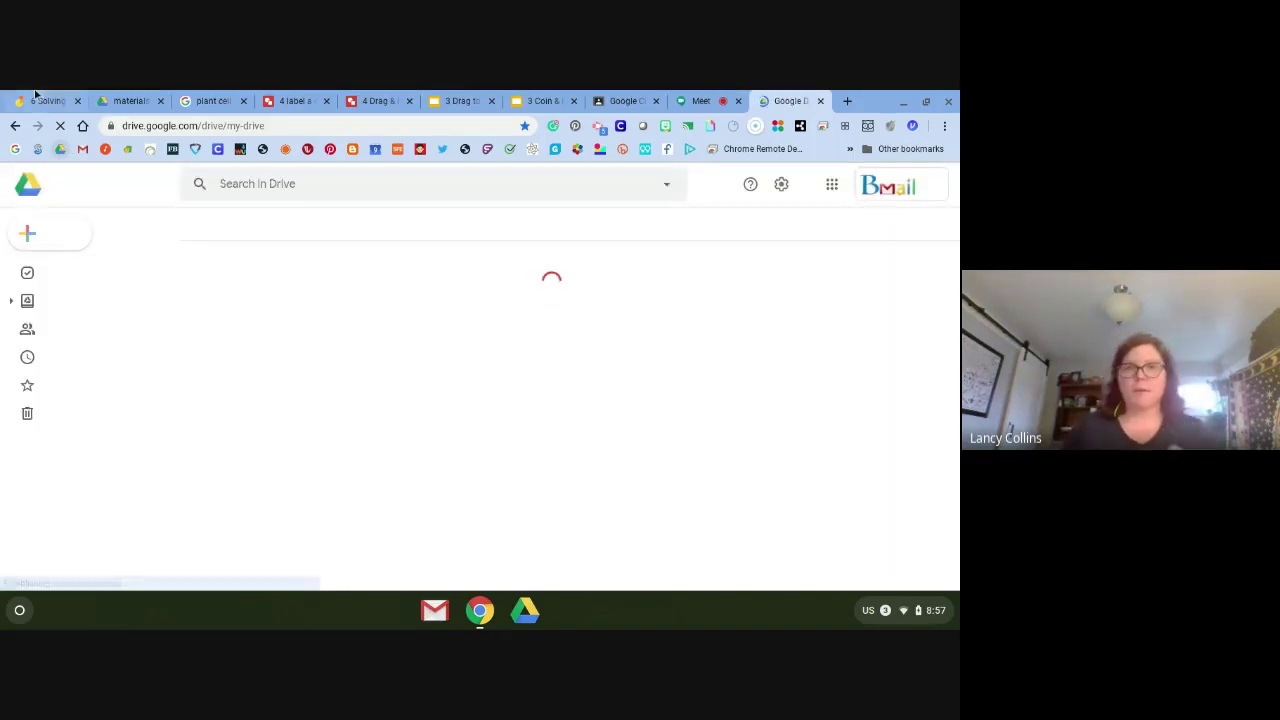
pyautogui.click(537, 100)
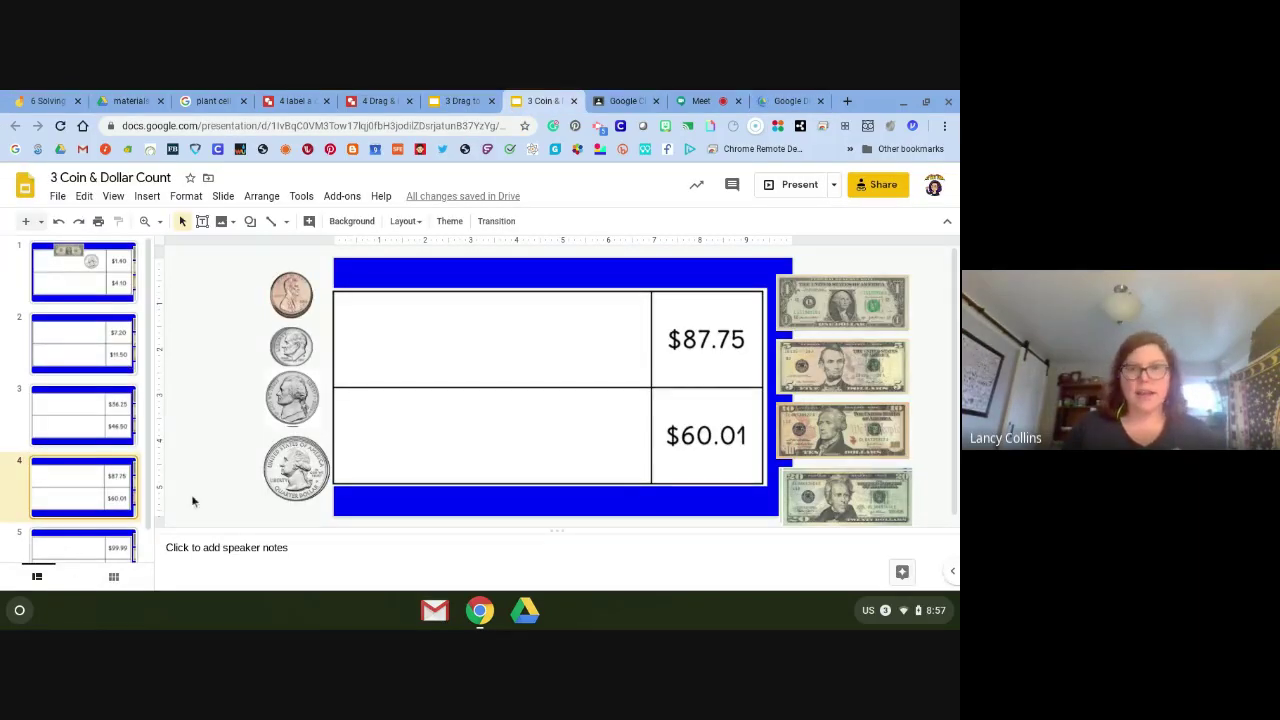
pyautogui.click(794, 95)
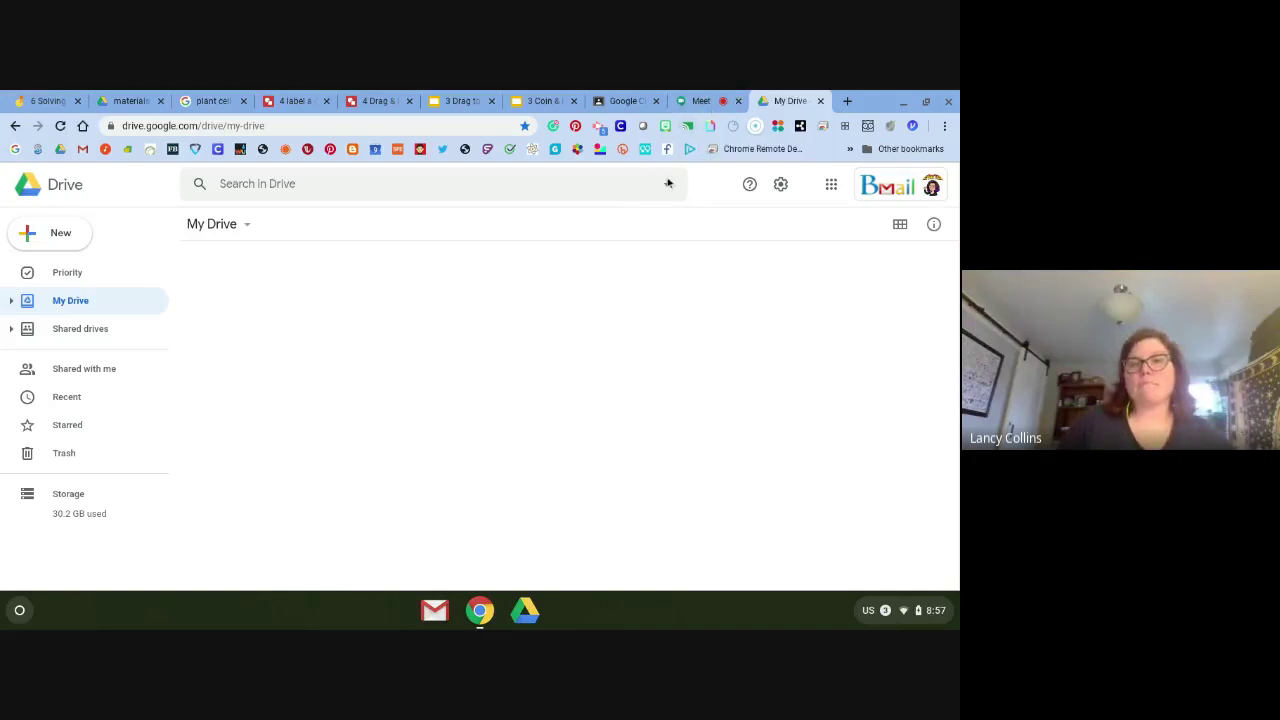
# Search Drive for "google forms", reloading the results page, and close the "3 Coin & Dollar Count" presentation.
pyautogui.click(487, 187)
pyautogui.write('google')
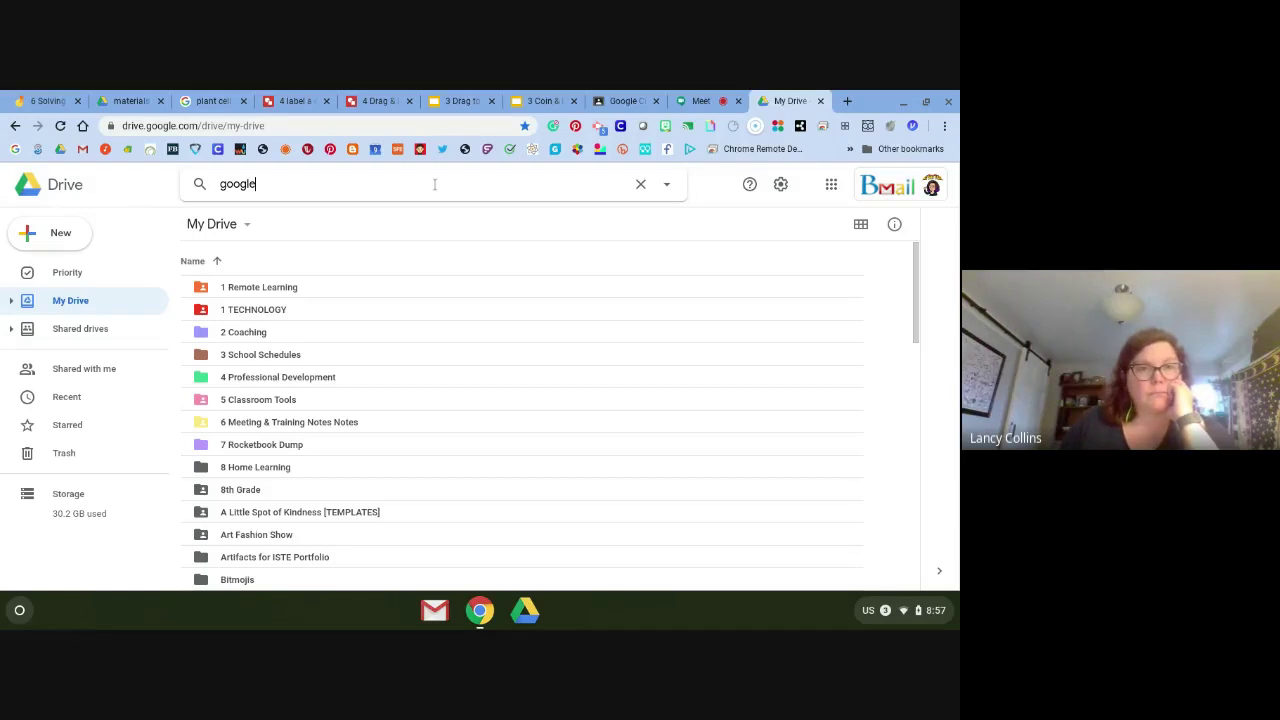
pyautogui.press('Return')
pyautogui.write('forms')
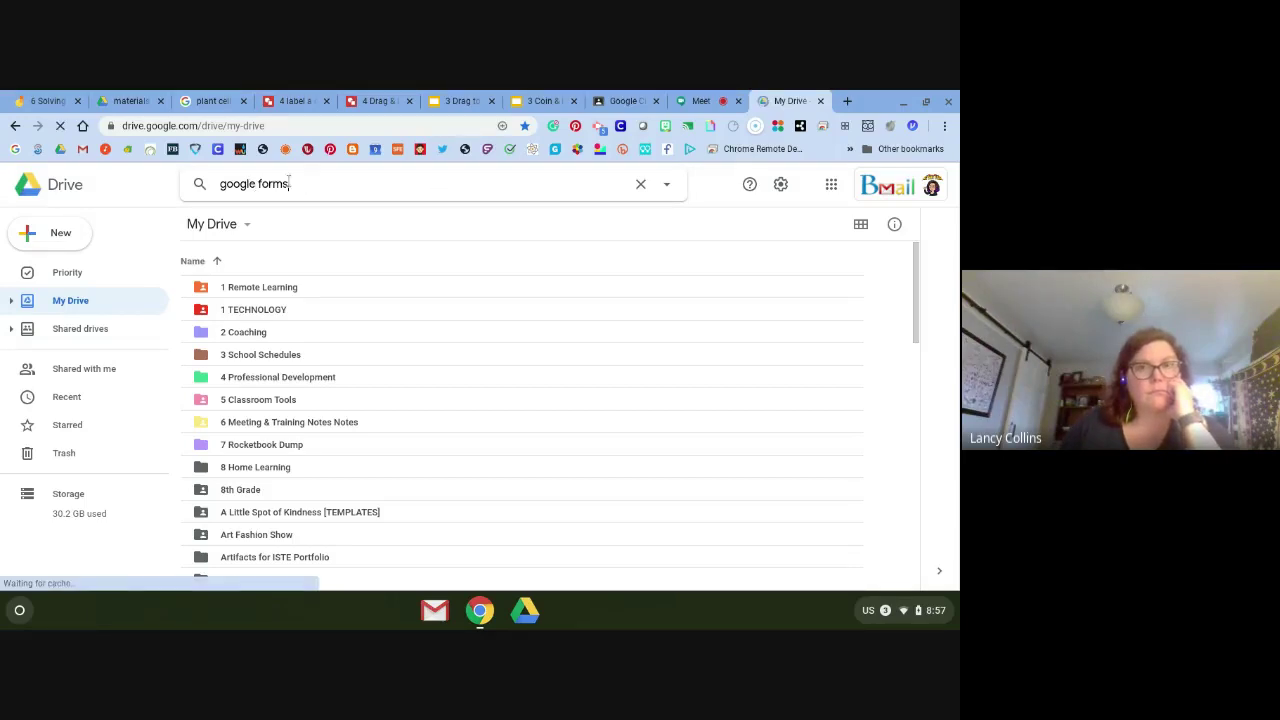
pyautogui.press('Return')
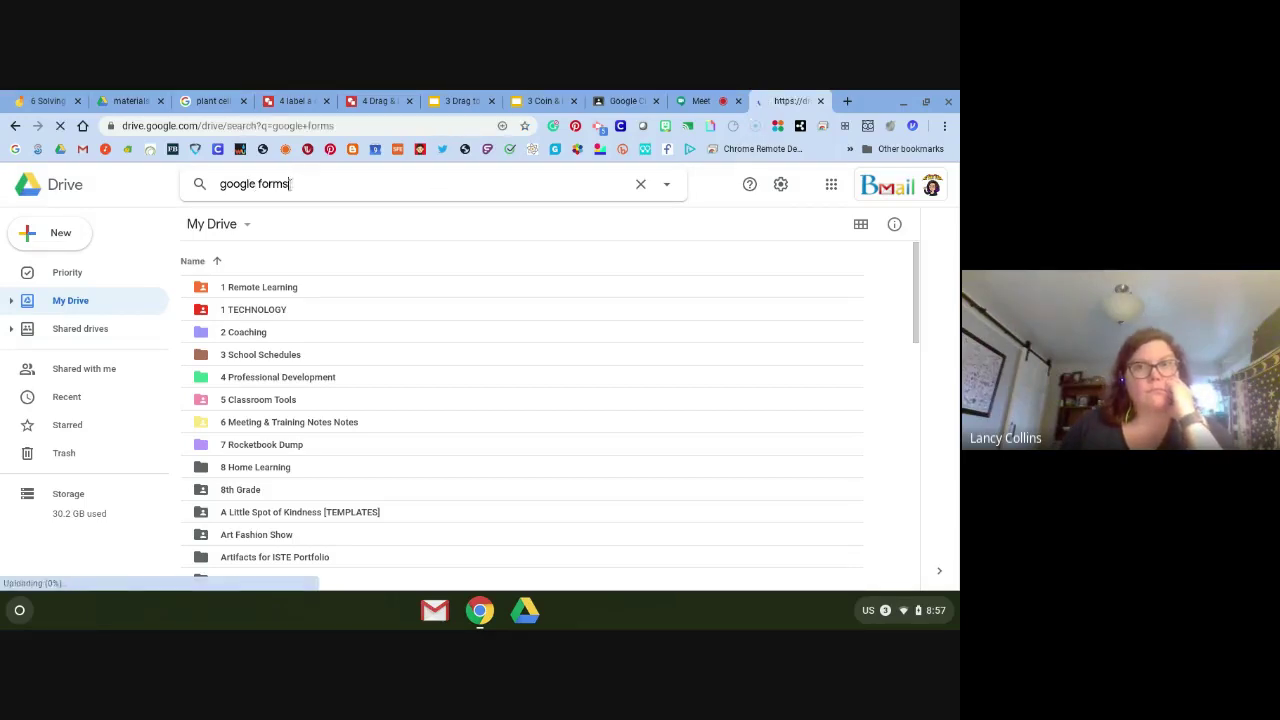
pyautogui.click(576, 101)
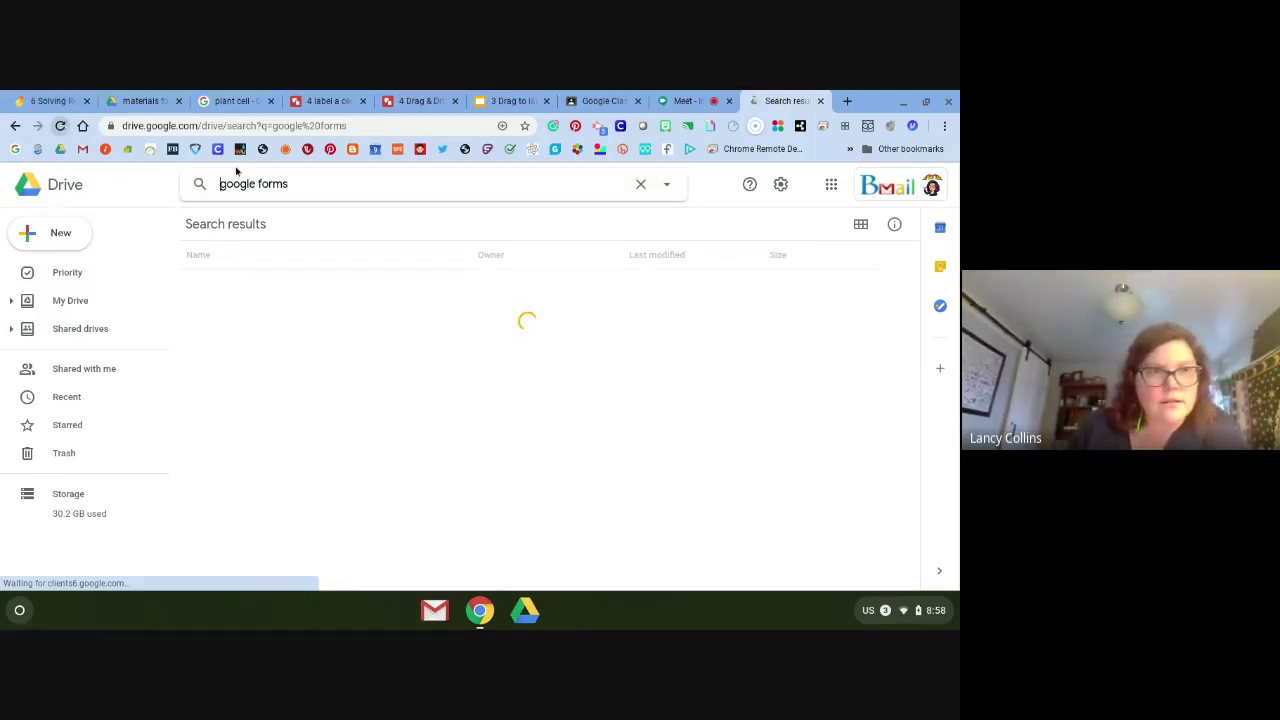
pyautogui.click(59, 127)
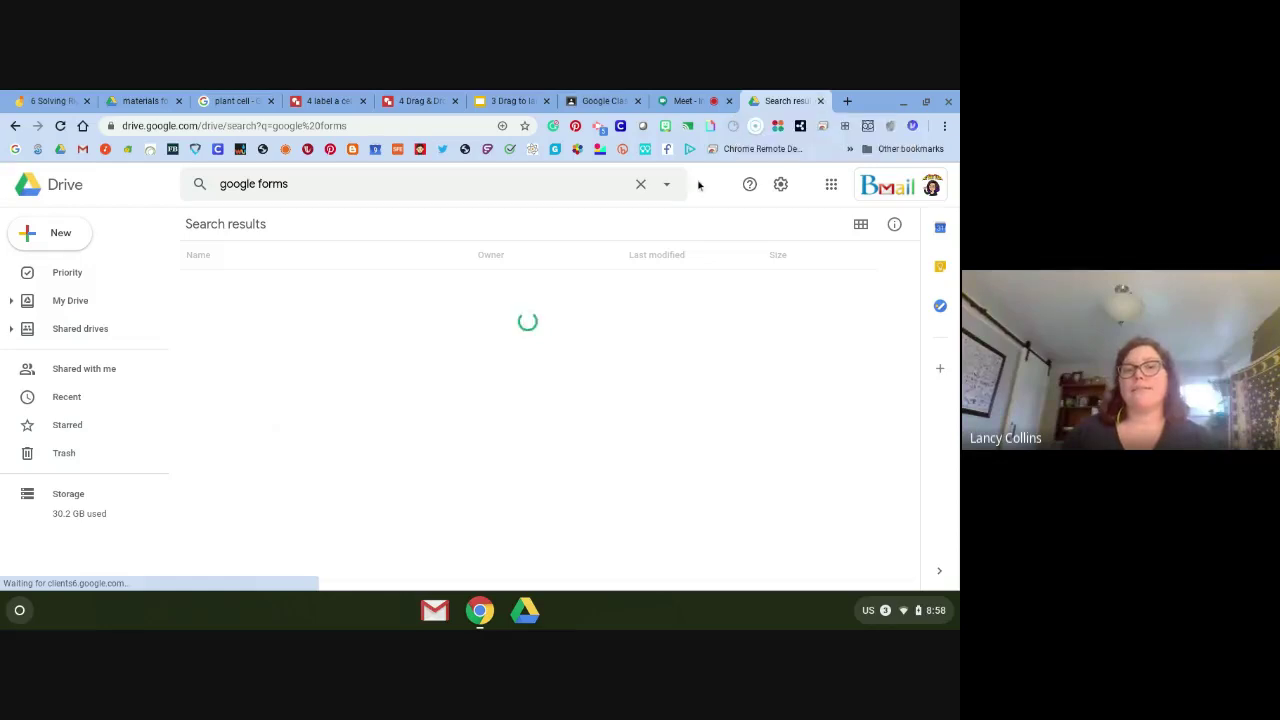
# Add word art reading "Hello!" to the blank slide of the "3 Drag to label!" presentation.
pyautogui.click(512, 100)
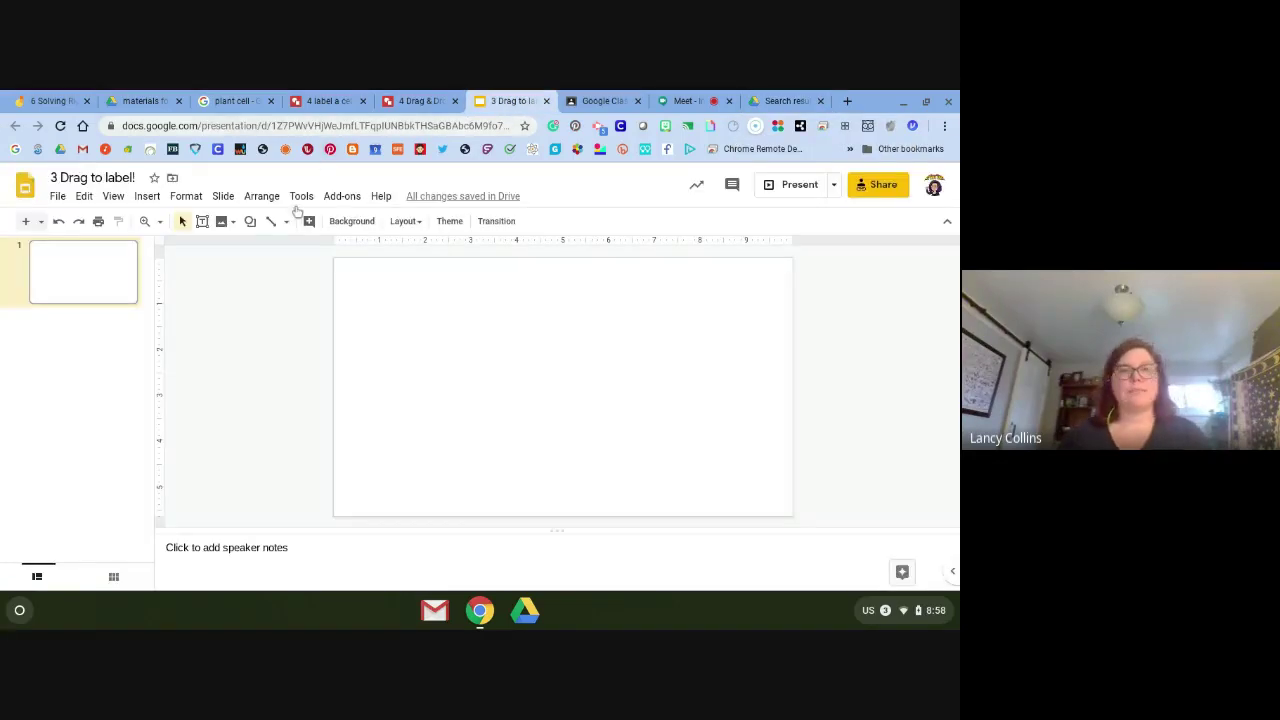
pyautogui.click(224, 222)
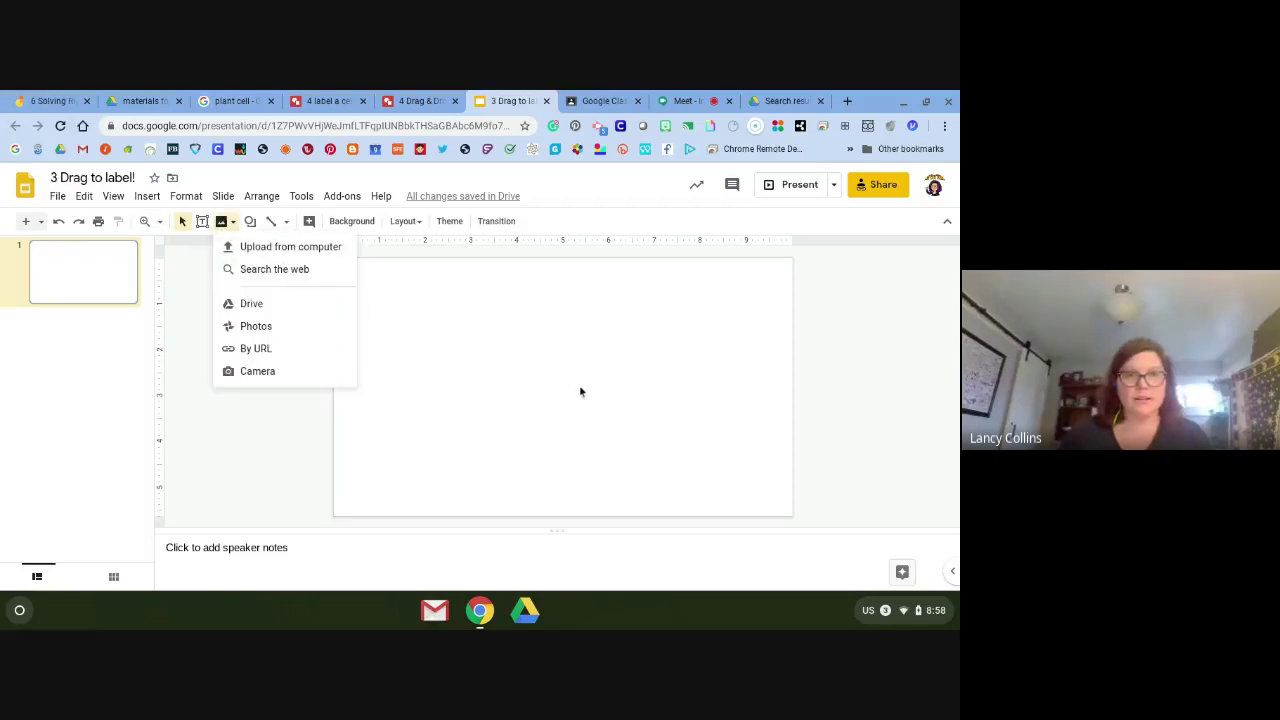
pyautogui.click(580, 391)
pyautogui.click(147, 196)
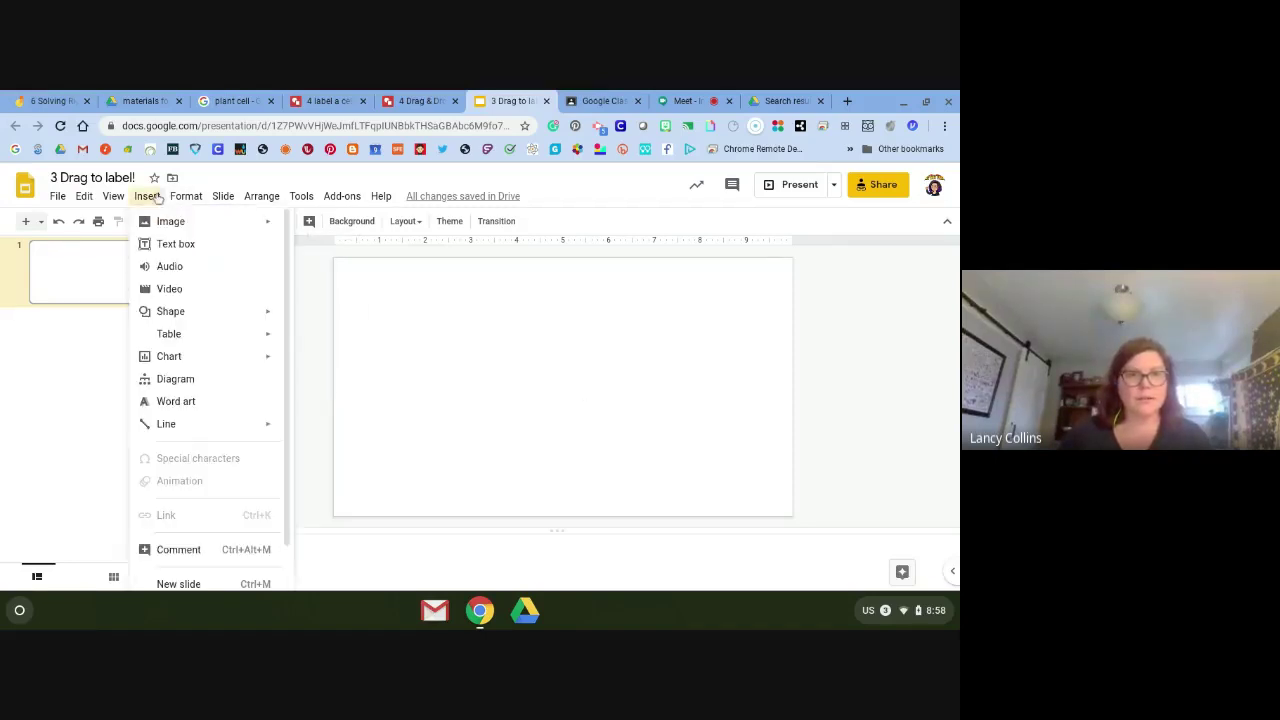
pyautogui.click(175, 401)
pyautogui.write('Hello')
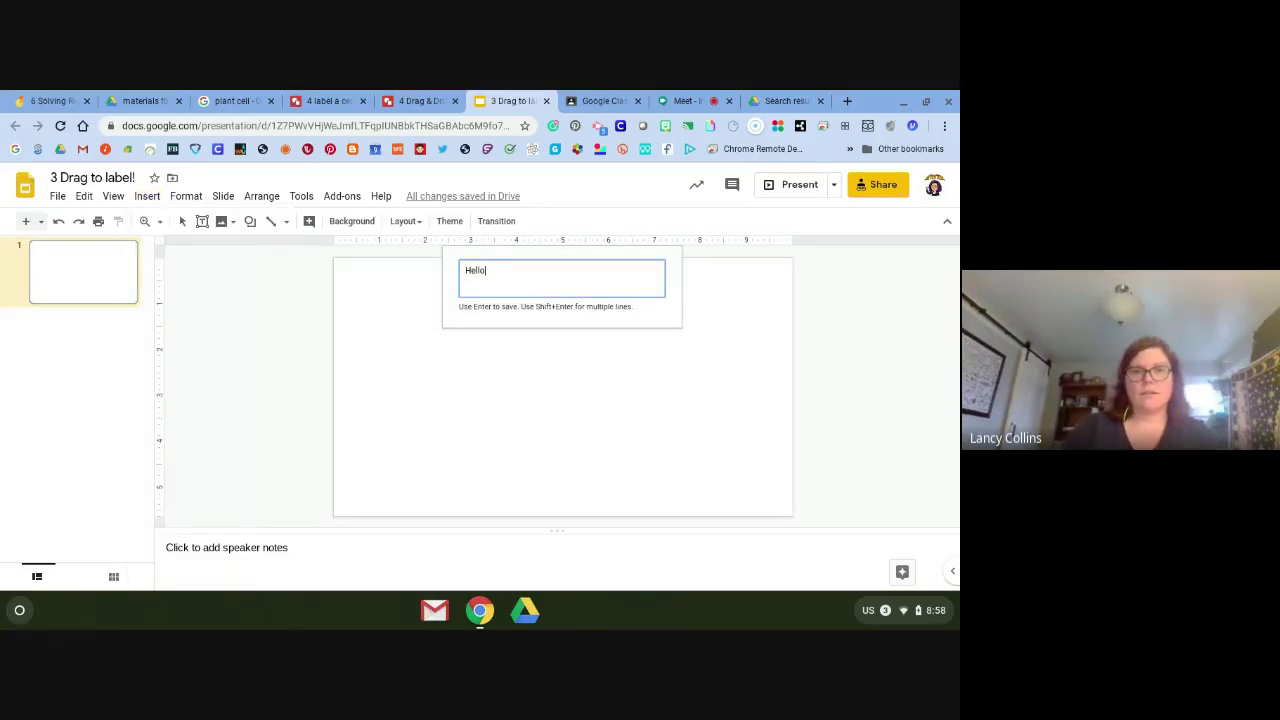
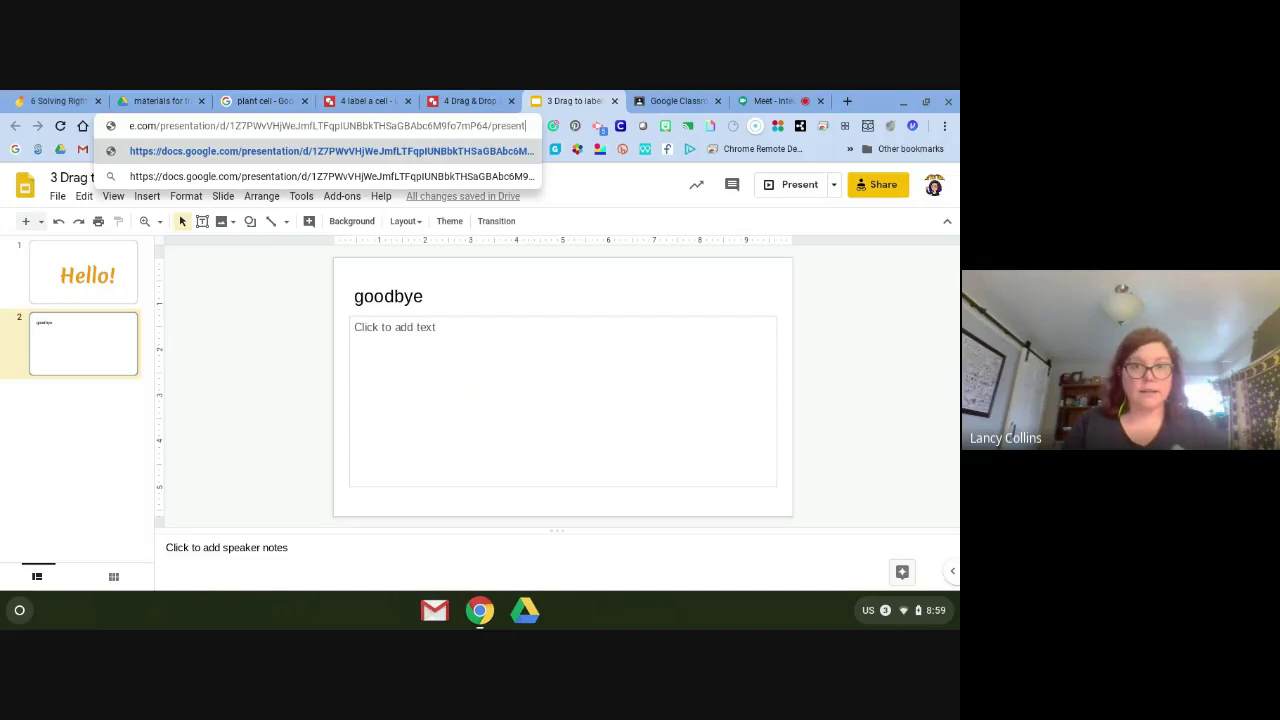
# Copy the "3 Drag to label!" presentation link ending in "/present" and load it in a new browser tab.
pyautogui.hotkey('ctrl', 'shift', 'Left')
pyautogui.hotkey('ctrl', 'a')
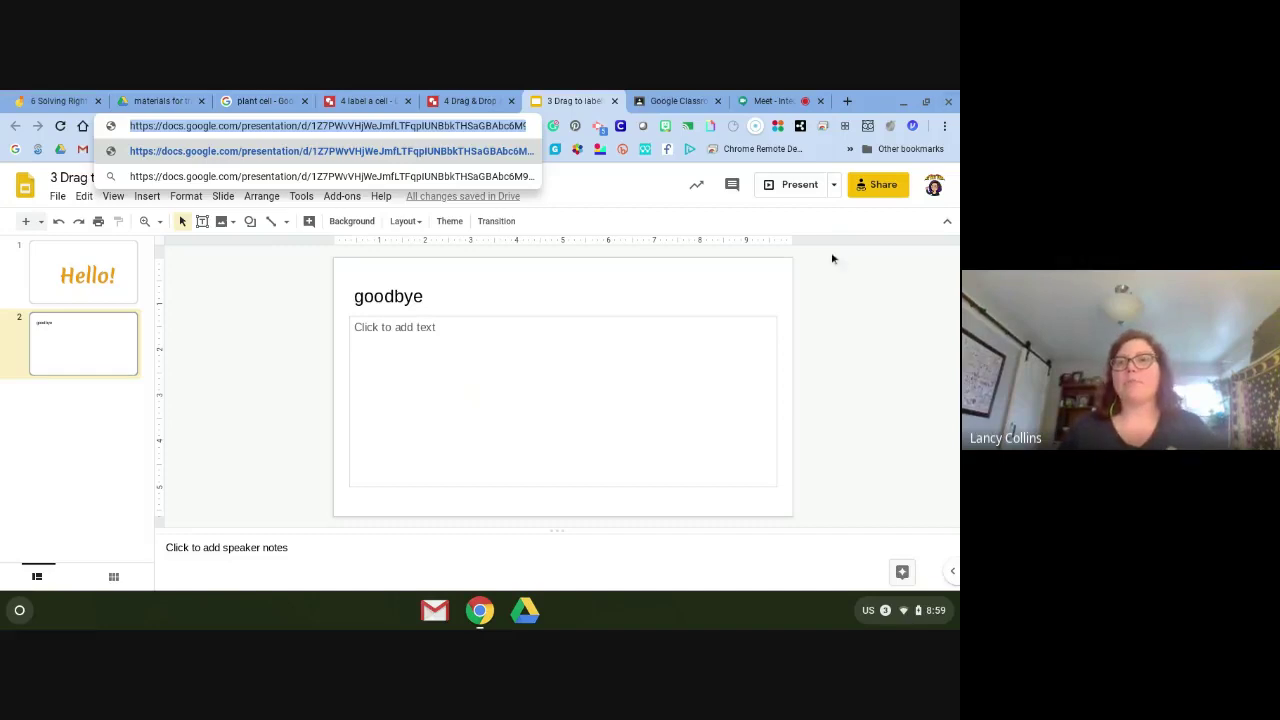
pyautogui.hotkey('ctrl', 't')
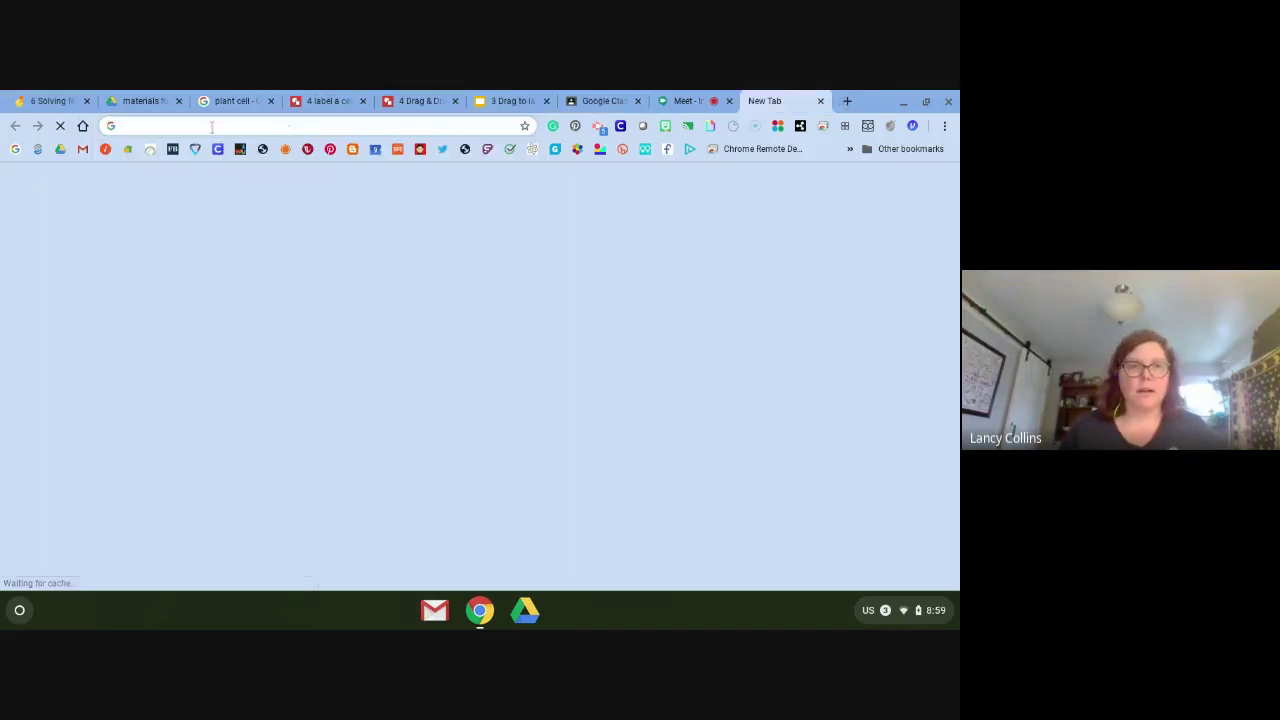
pyautogui.hotkey('ctrl', 'v')
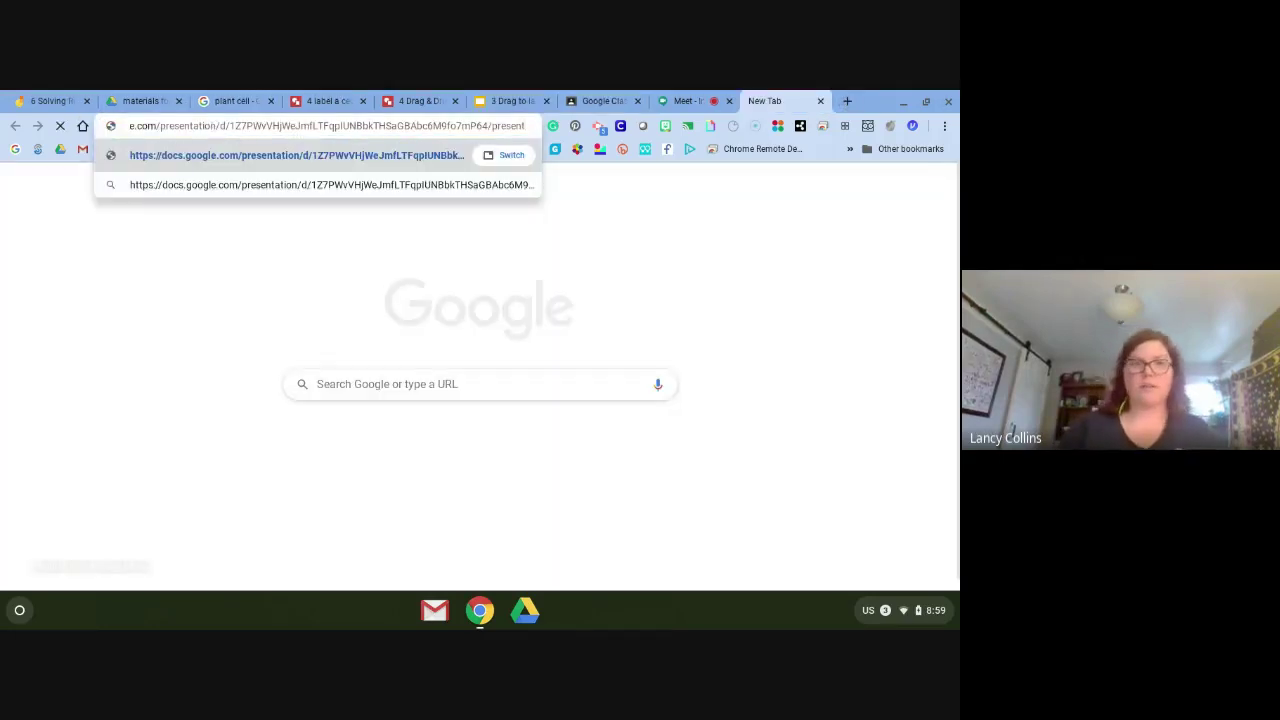
pyautogui.press('Return')
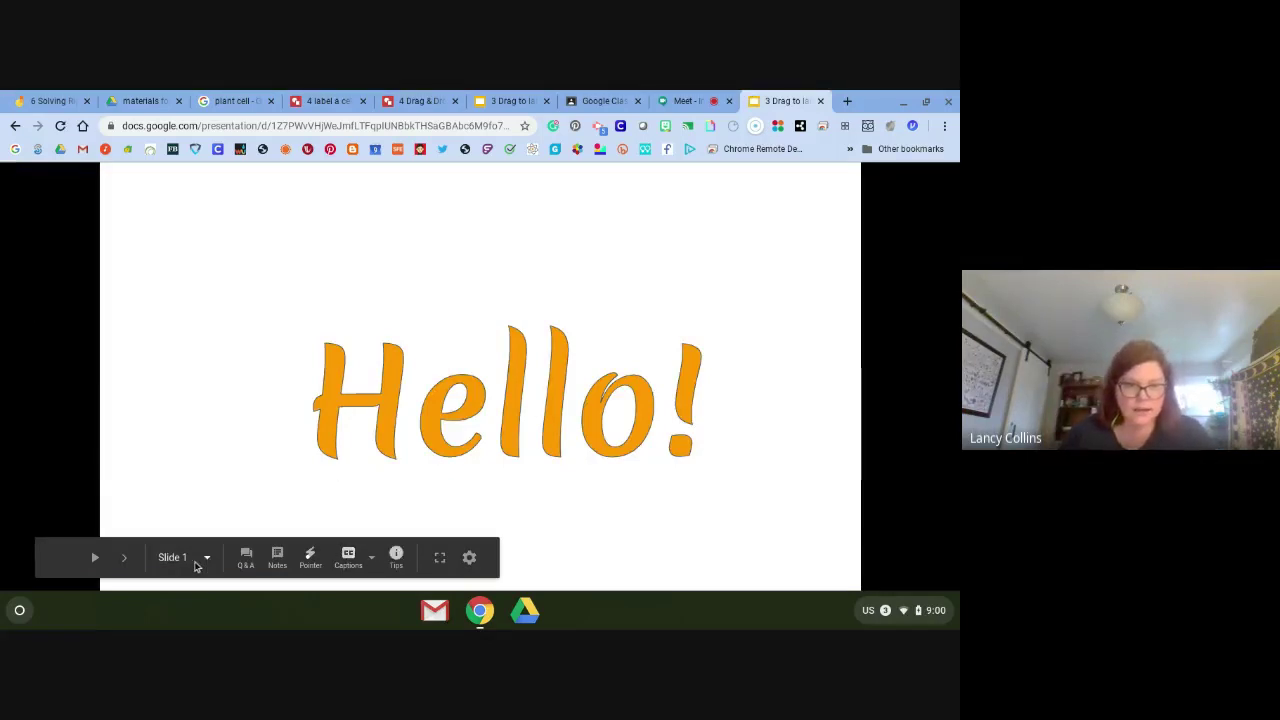
# Preview the "goodbye" slide in the presentation view, return to the "Hello!" slide, and close the preview tab.
pyautogui.click(125, 557)
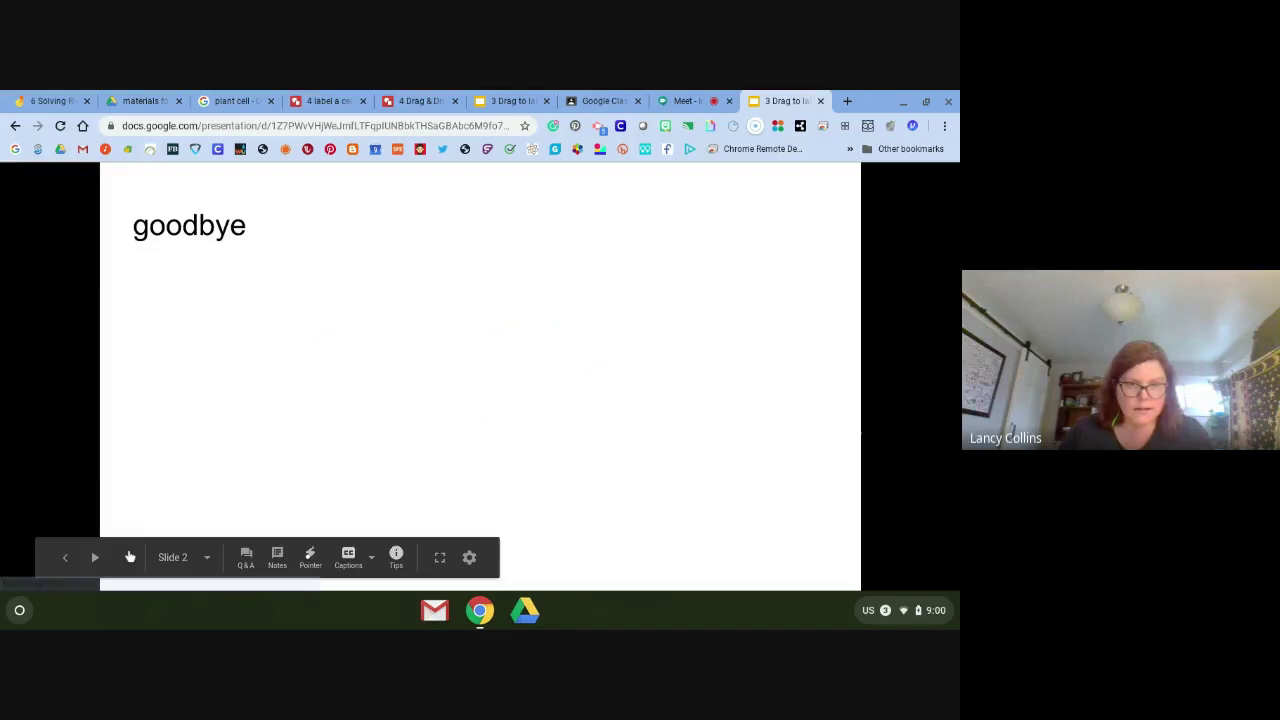
pyautogui.click(60, 558)
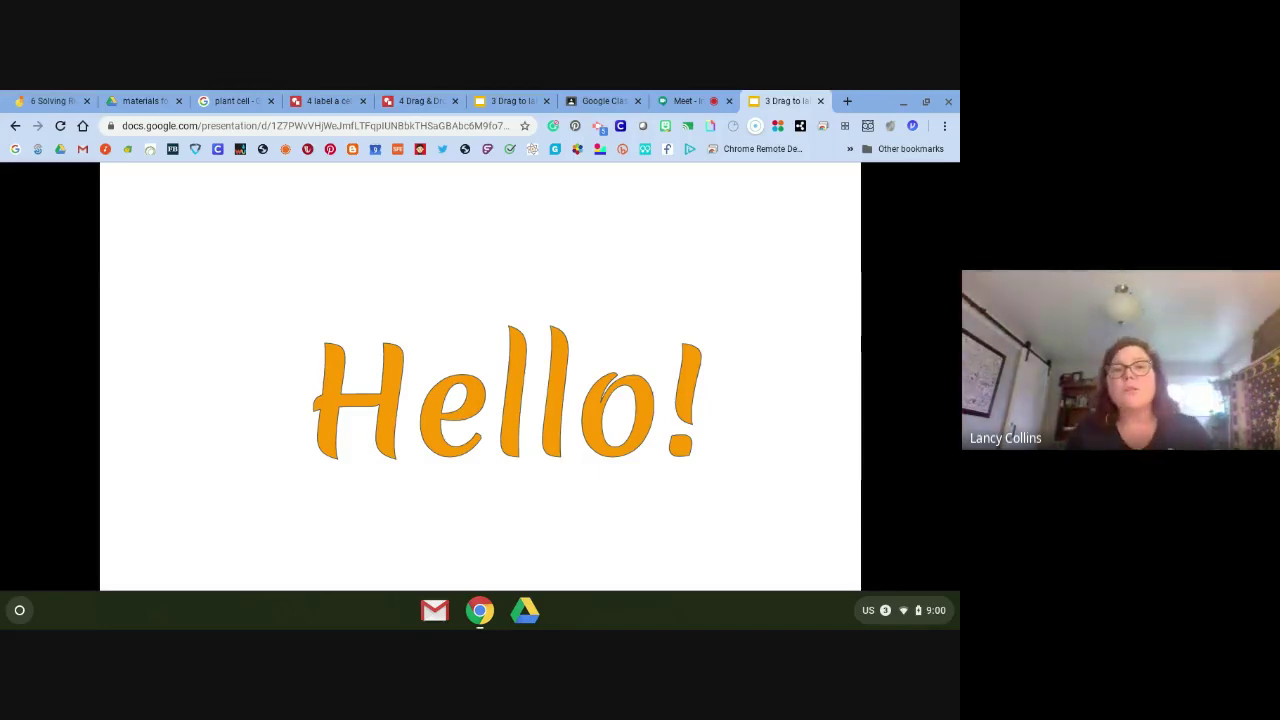
pyautogui.click(820, 101)
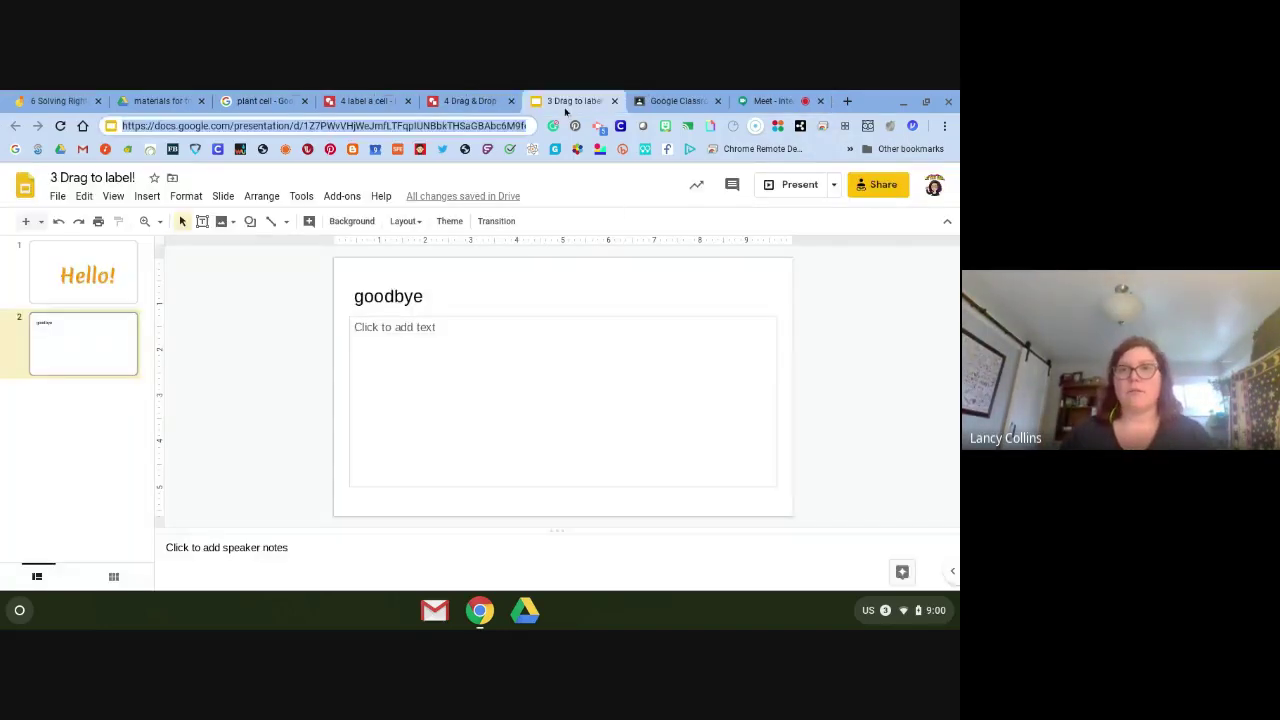
# Return to the Google Meet call and check the chat messages for questions.
pyautogui.click(676, 100)
pyautogui.click(763, 97)
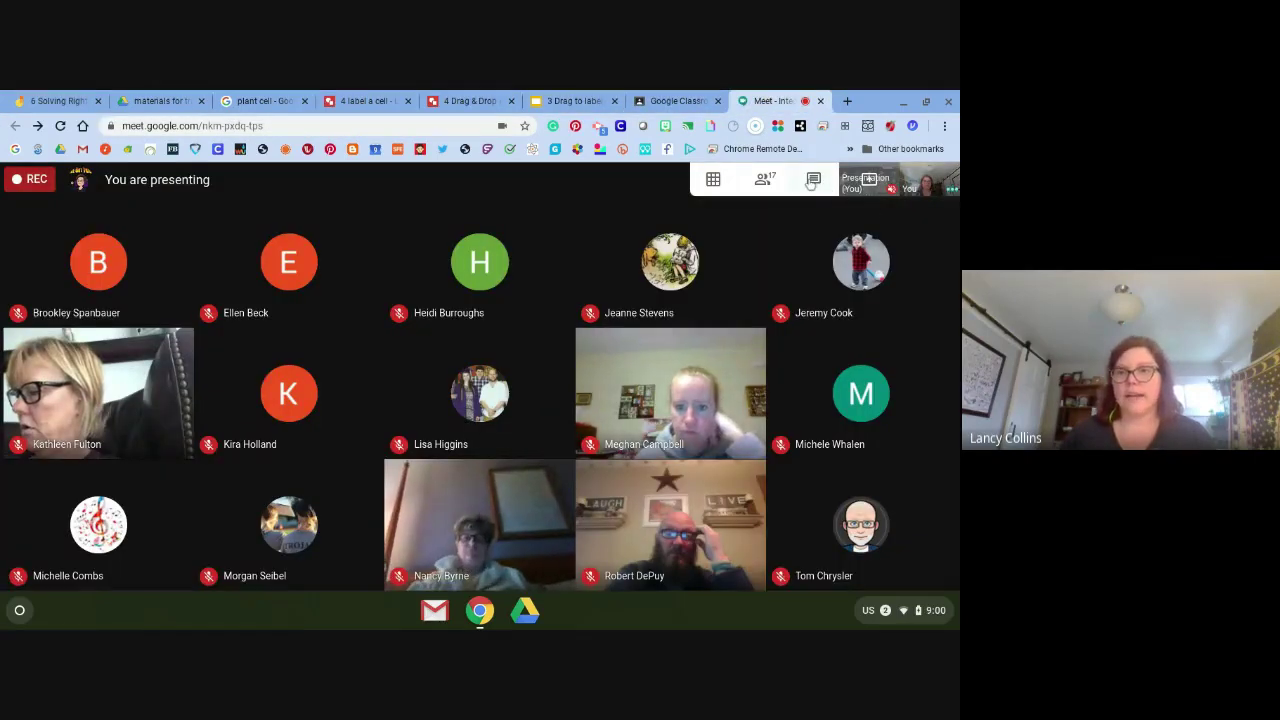
pyautogui.click(812, 180)
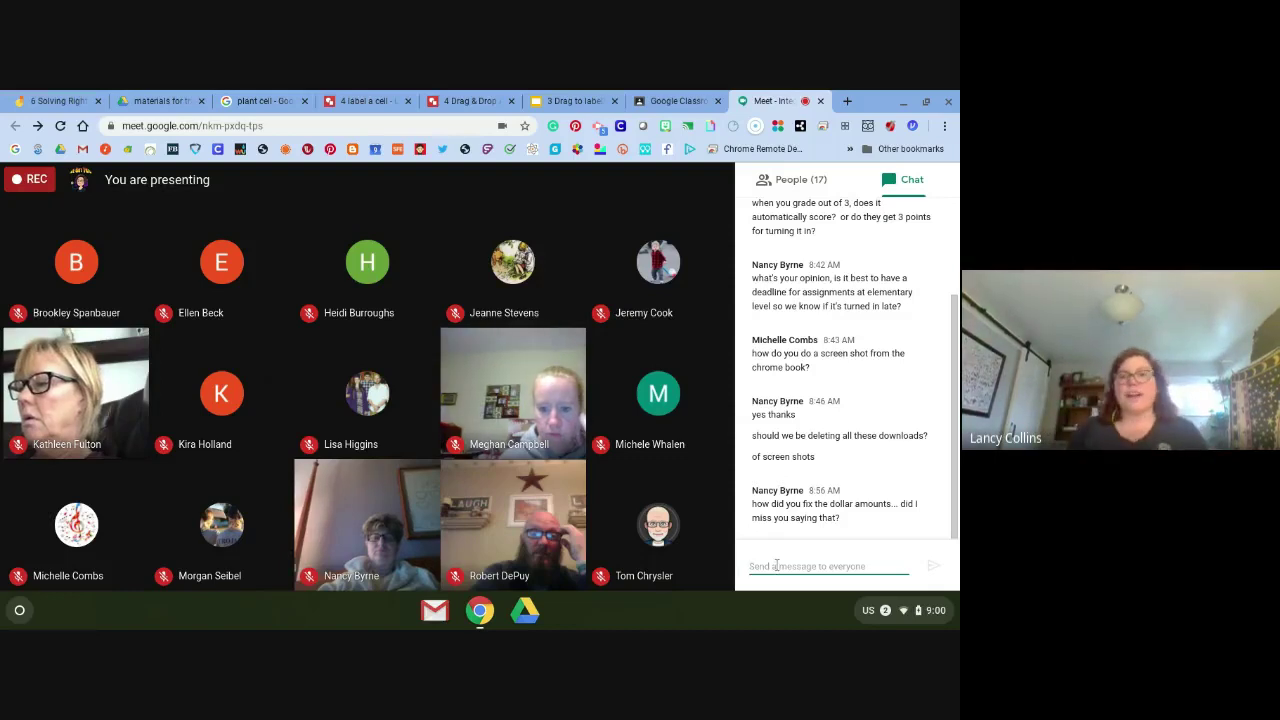
# Move the "Hello!" word art on slide 1 of "3 Drag to label!" to the slide's upper-left corner.
pyautogui.click(568, 100)
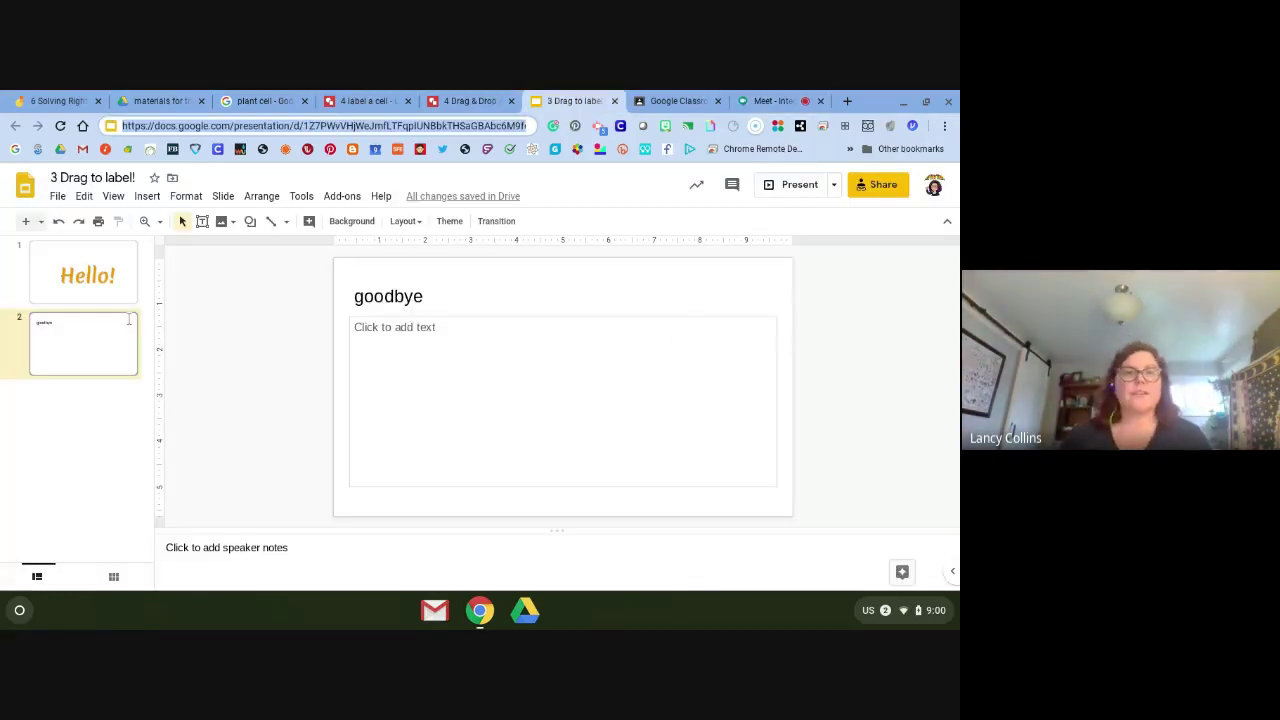
pyautogui.click(74, 342)
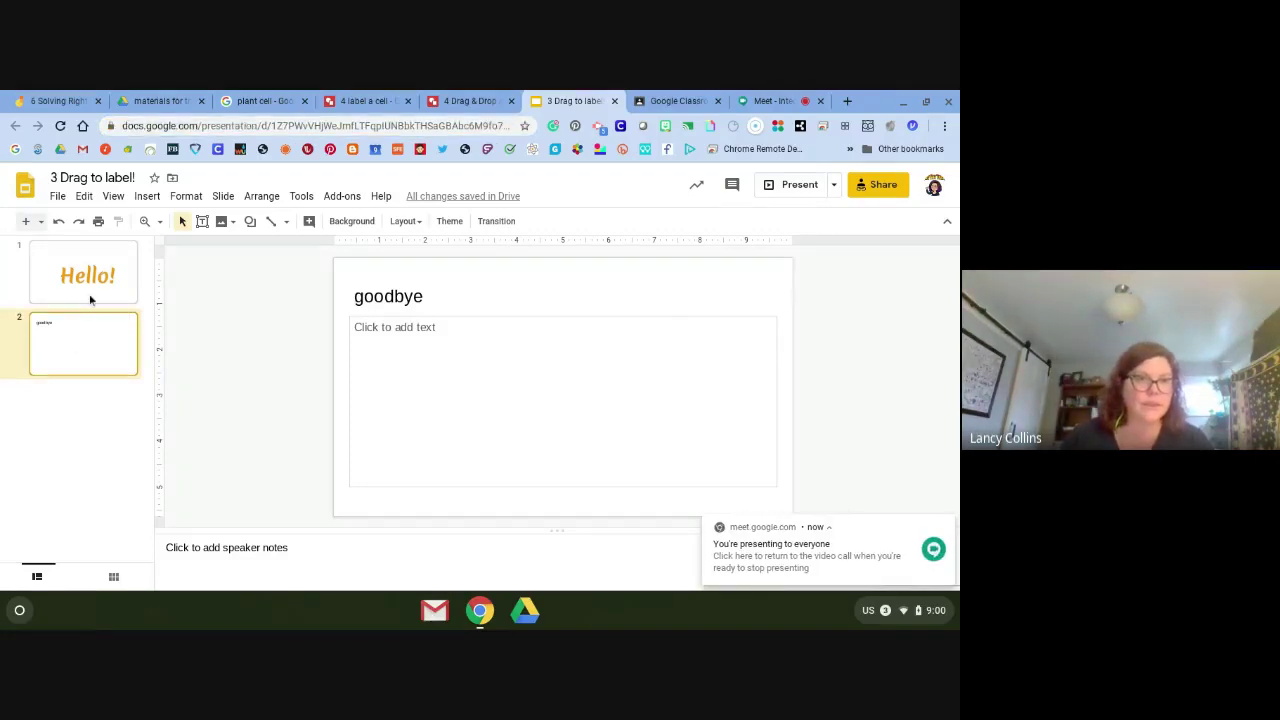
pyautogui.click(90, 297)
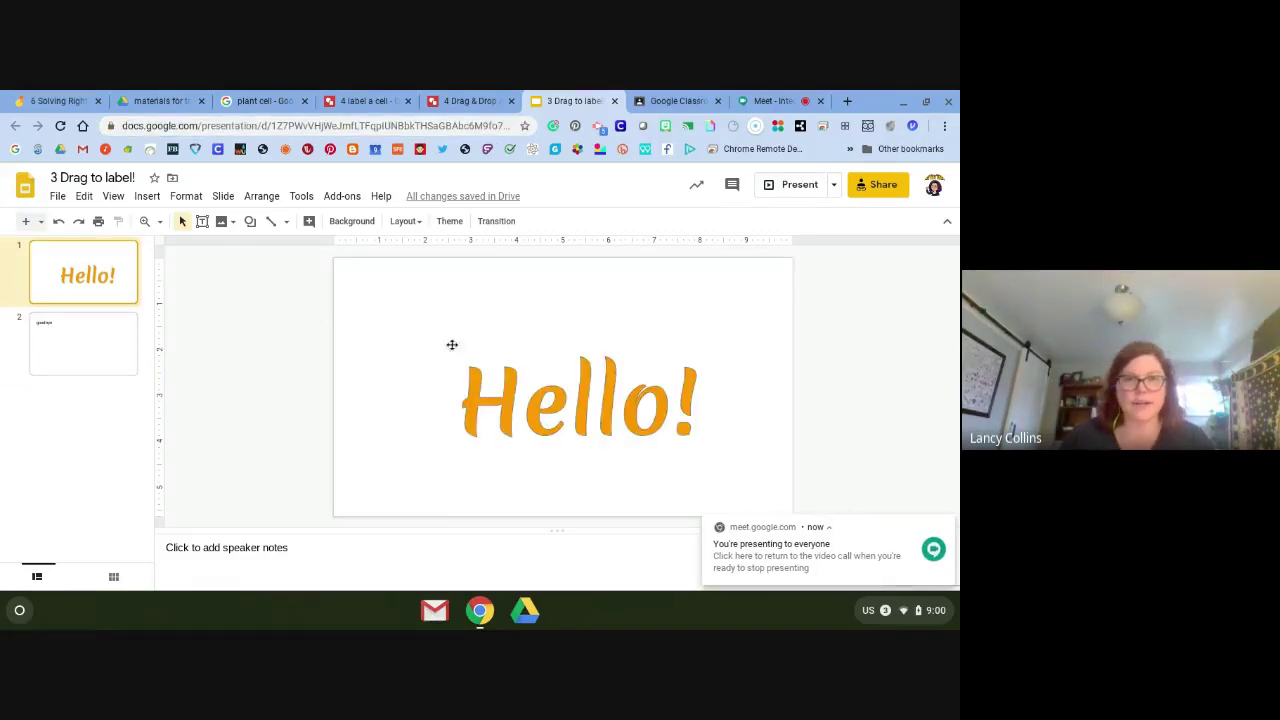
pyautogui.moveTo(452, 345); pyautogui.dragTo(437, 320)
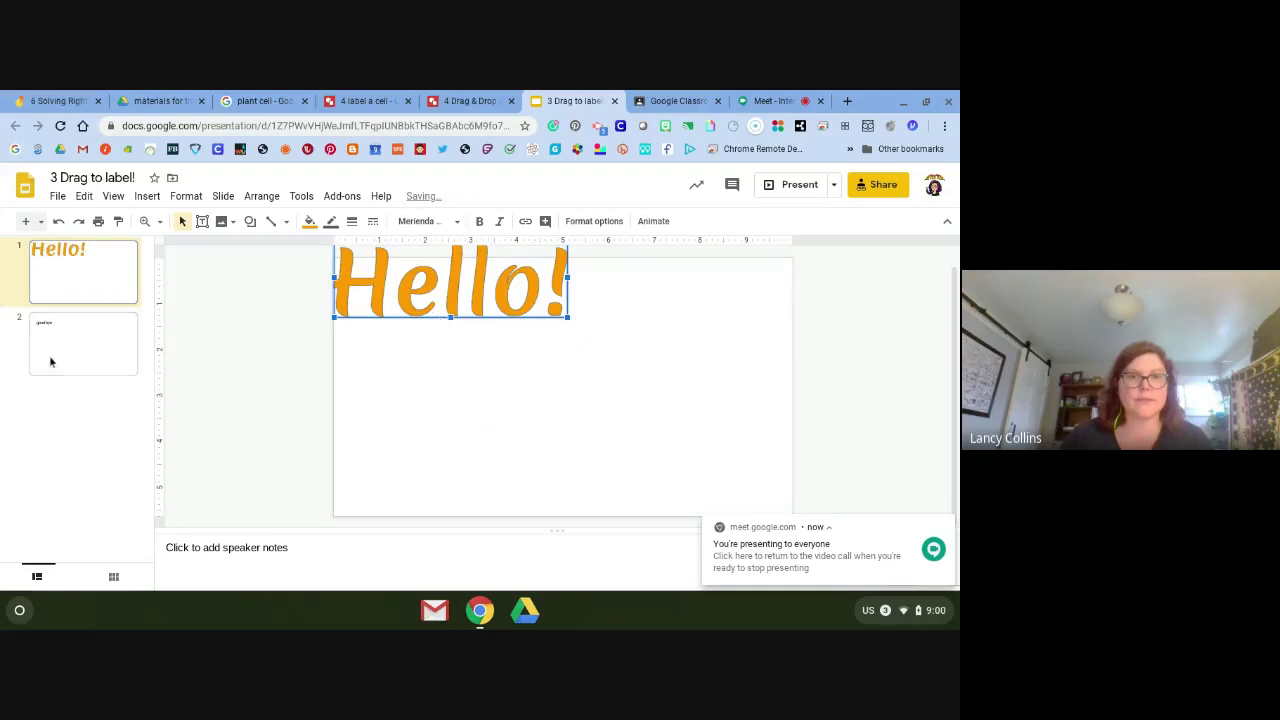
# In the "4 Drag & Drop Animal Match" drawing, move Dog clear of the blue bar and select the purple bar.
pyautogui.click(471, 98)
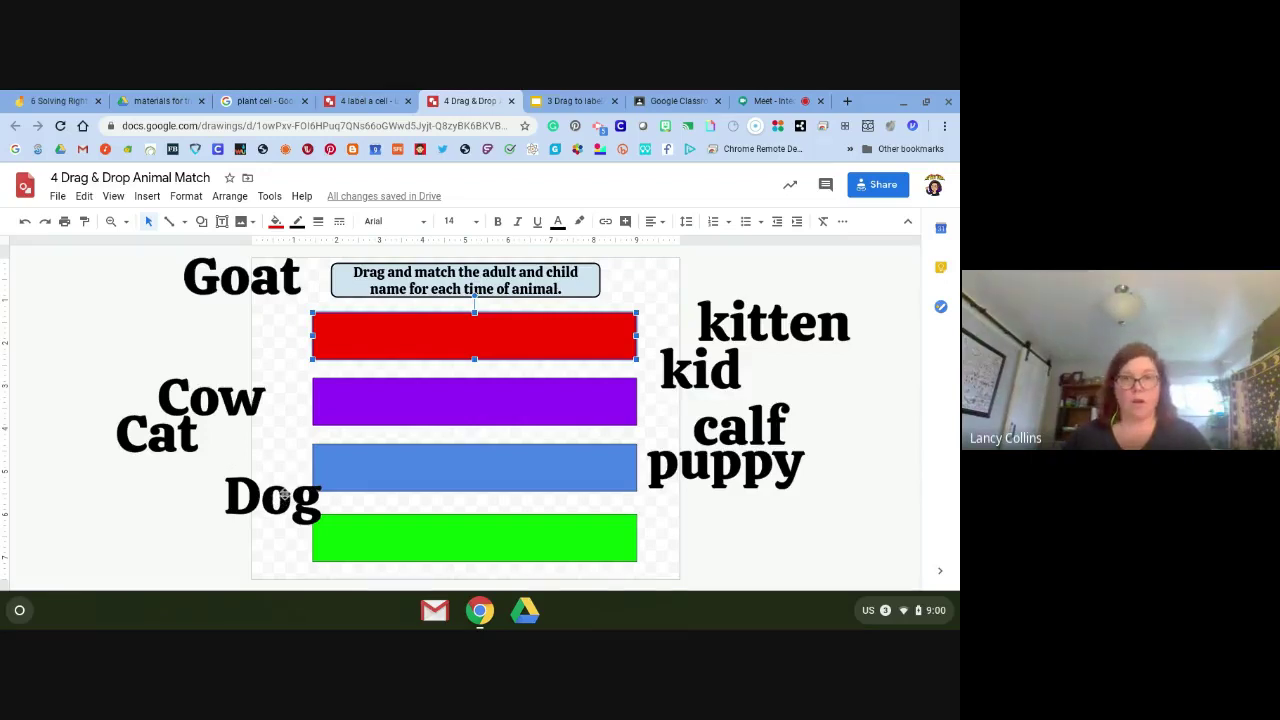
pyautogui.moveTo(243, 484); pyautogui.dragTo(209, 471)
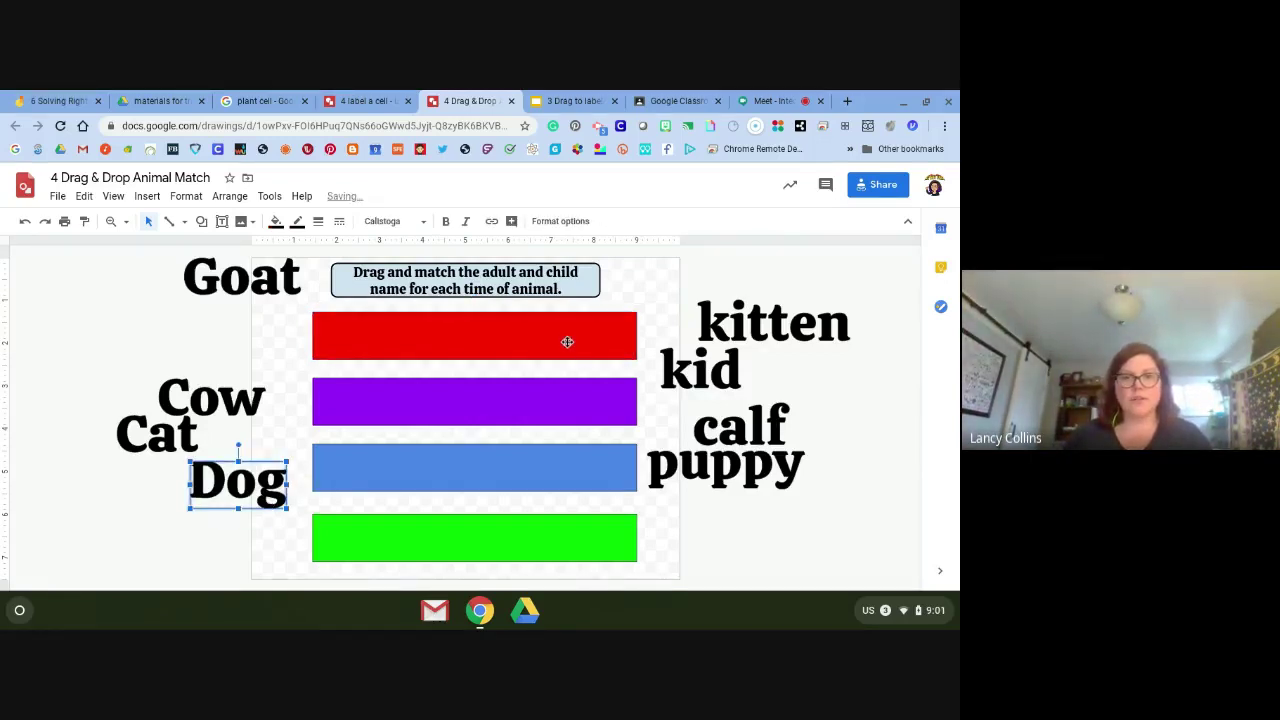
pyautogui.click(472, 396)
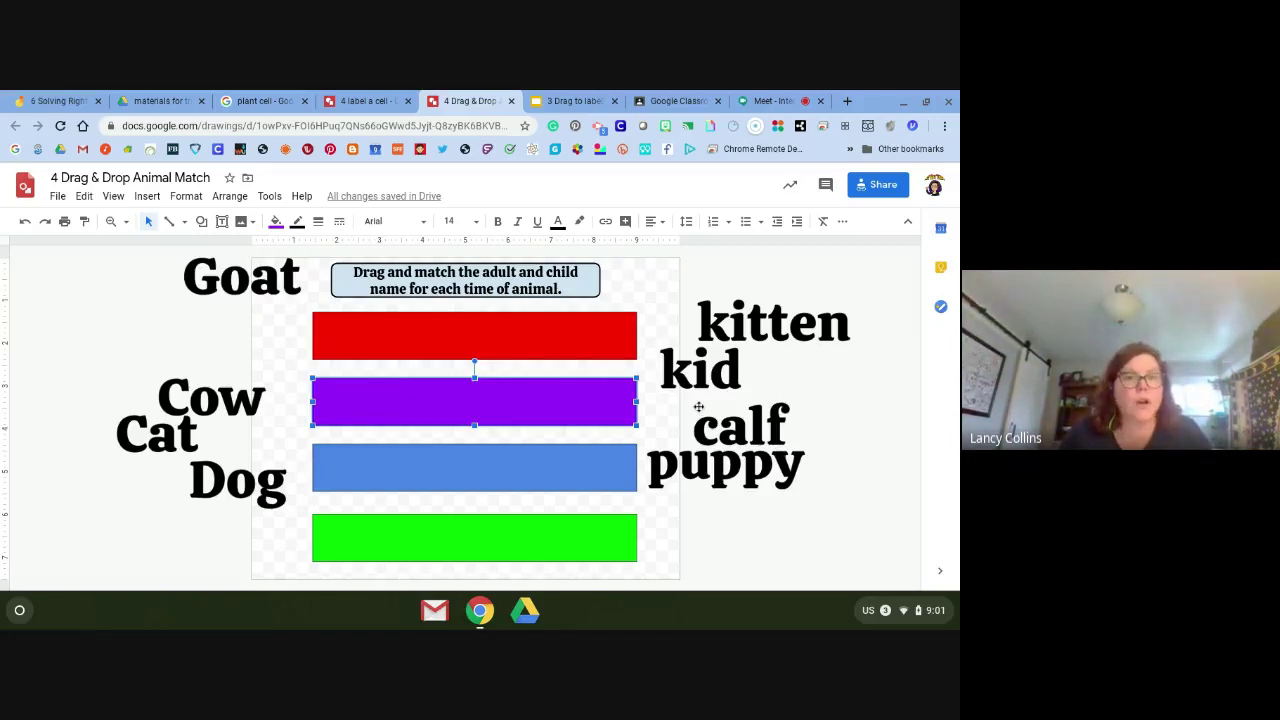
# Copy the Biology Dictionary plant cell diagram from the "plant cell" image search results.
pyautogui.click(360, 101)
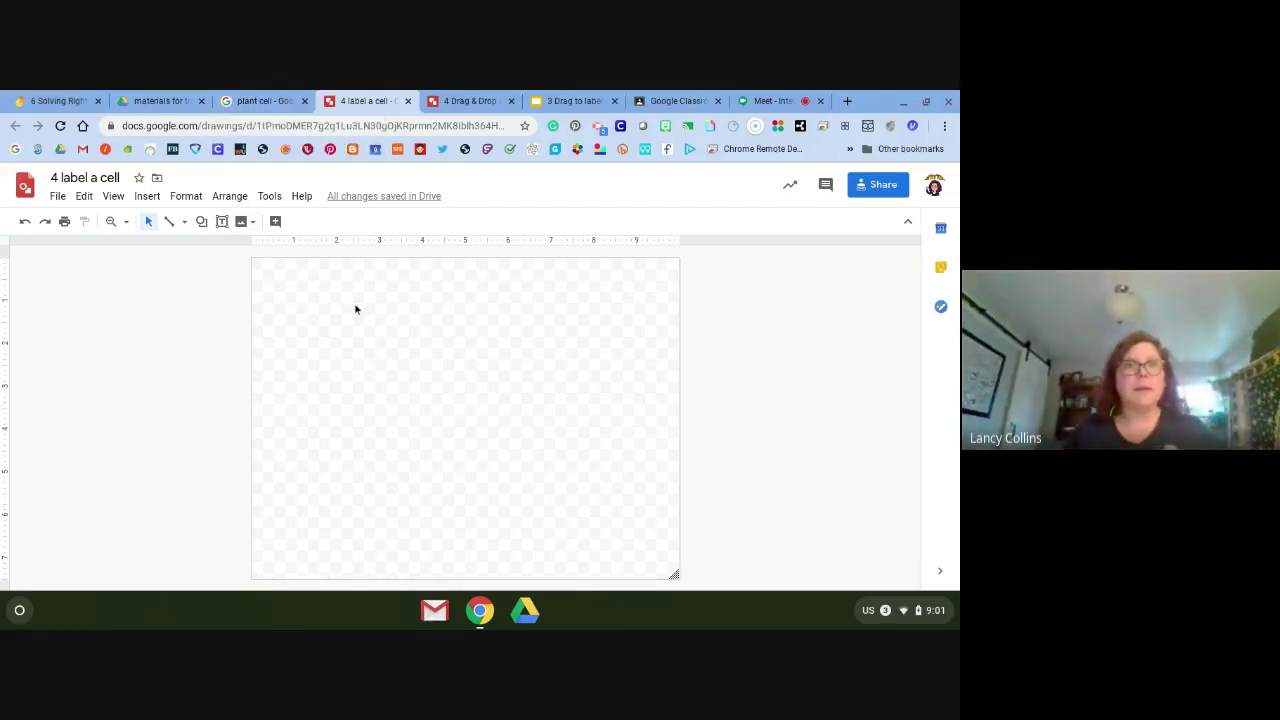
pyautogui.click(256, 96)
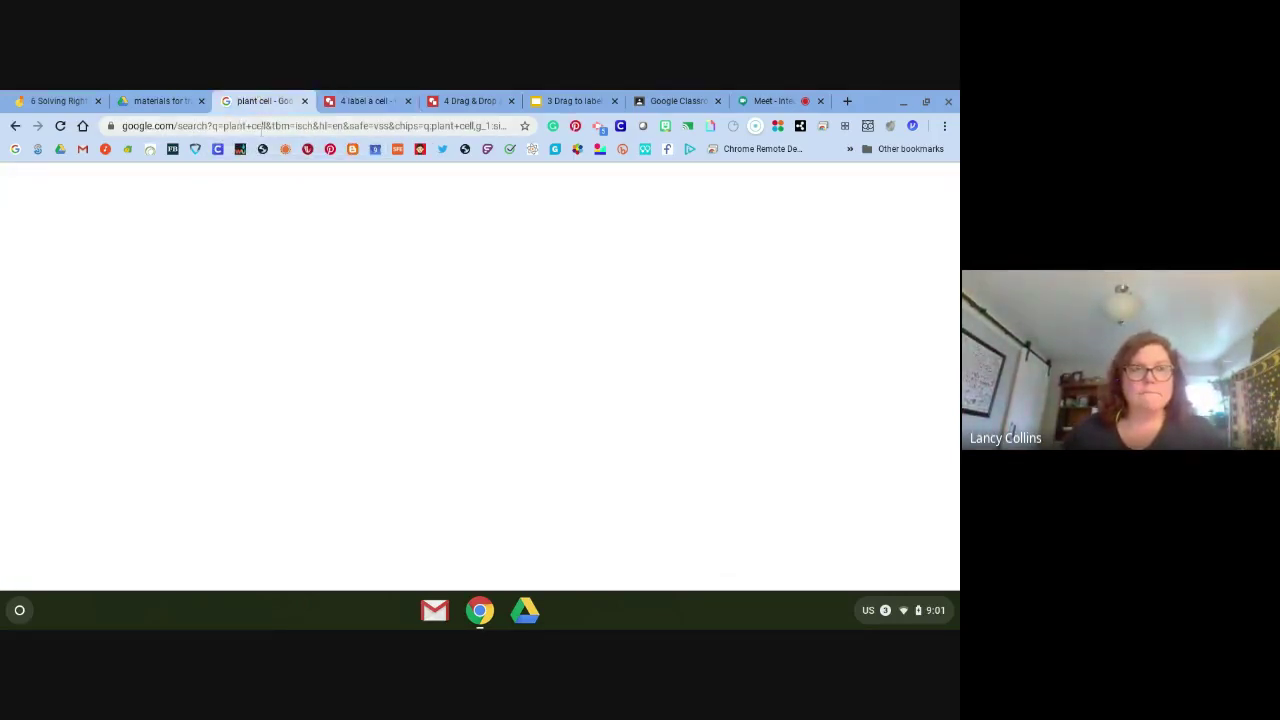
pyautogui.rightClick(735, 305)
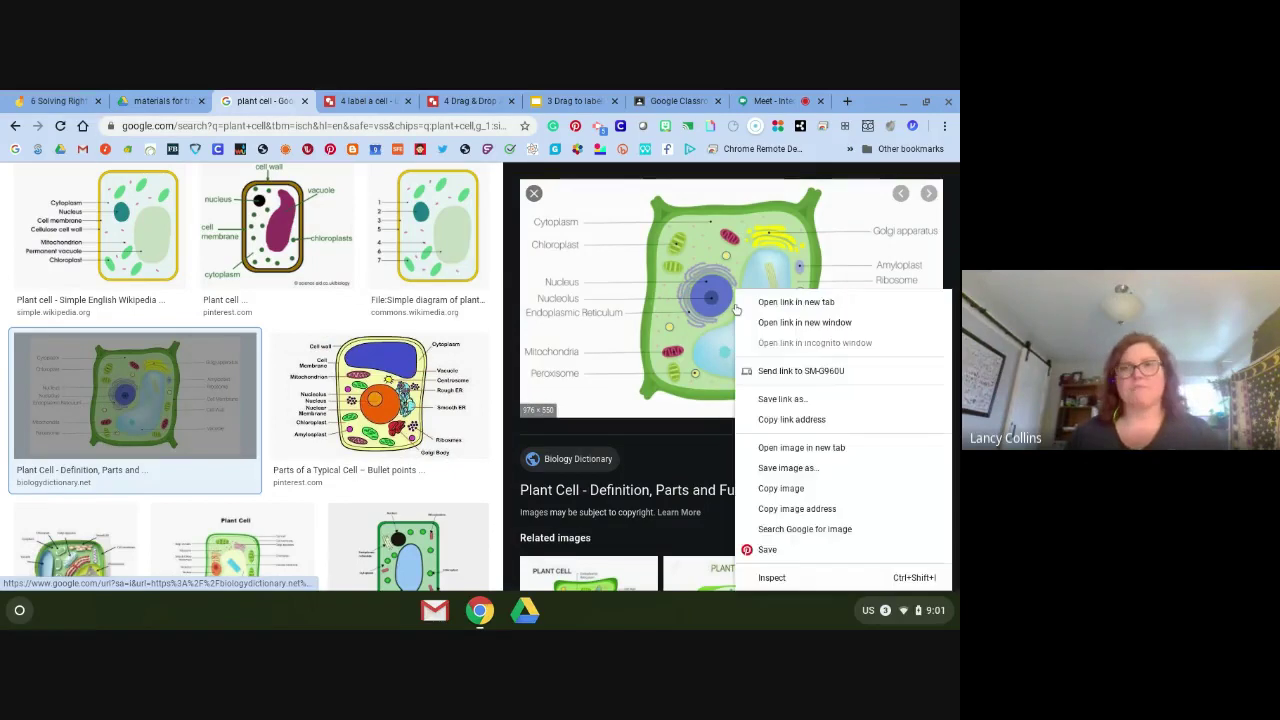
pyautogui.click(781, 488)
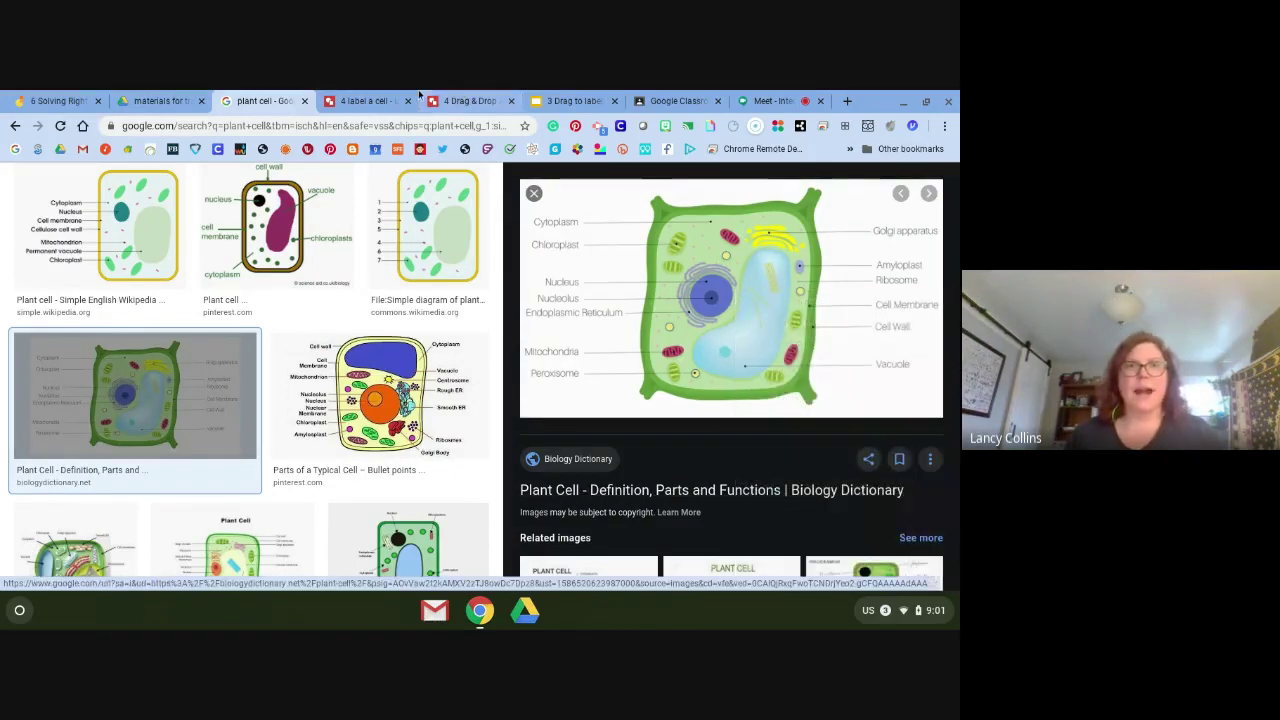
# Paste the plant cell diagram into the "4 label a cell" drawing and align it with the canvas's upper-left corner.
pyautogui.click(381, 99)
pyautogui.rightClick(406, 393)
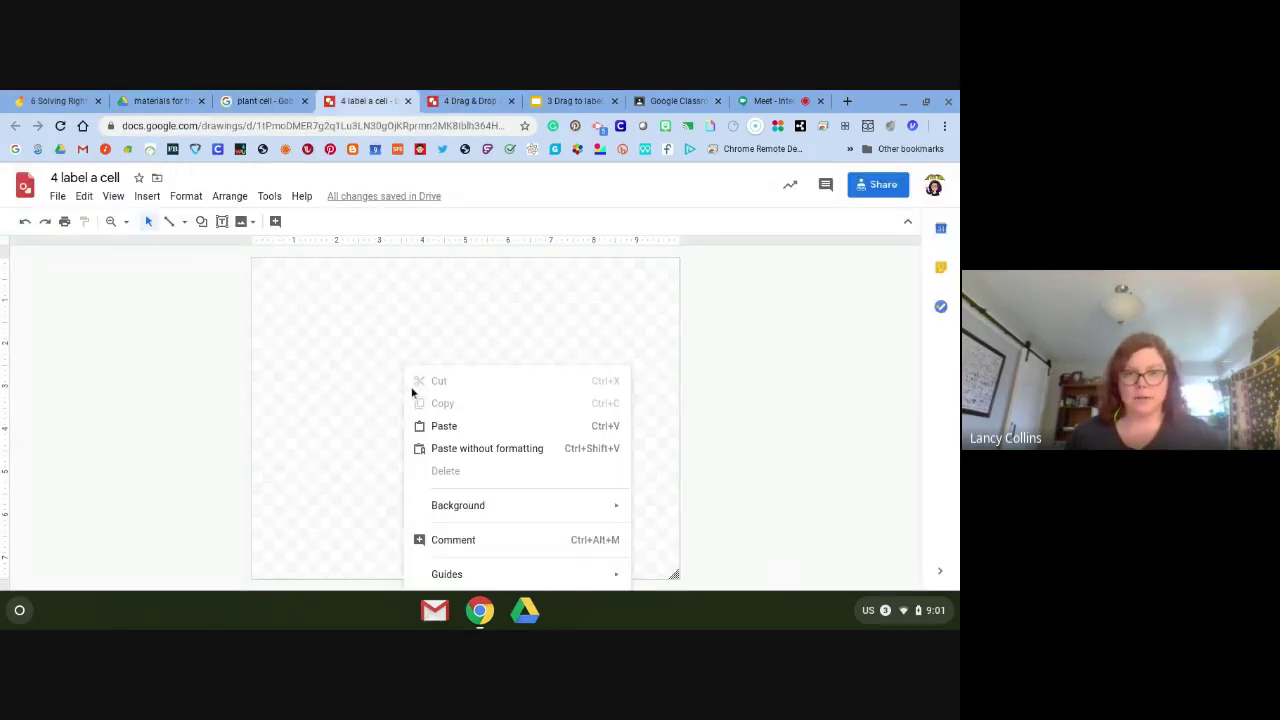
pyautogui.click(469, 422)
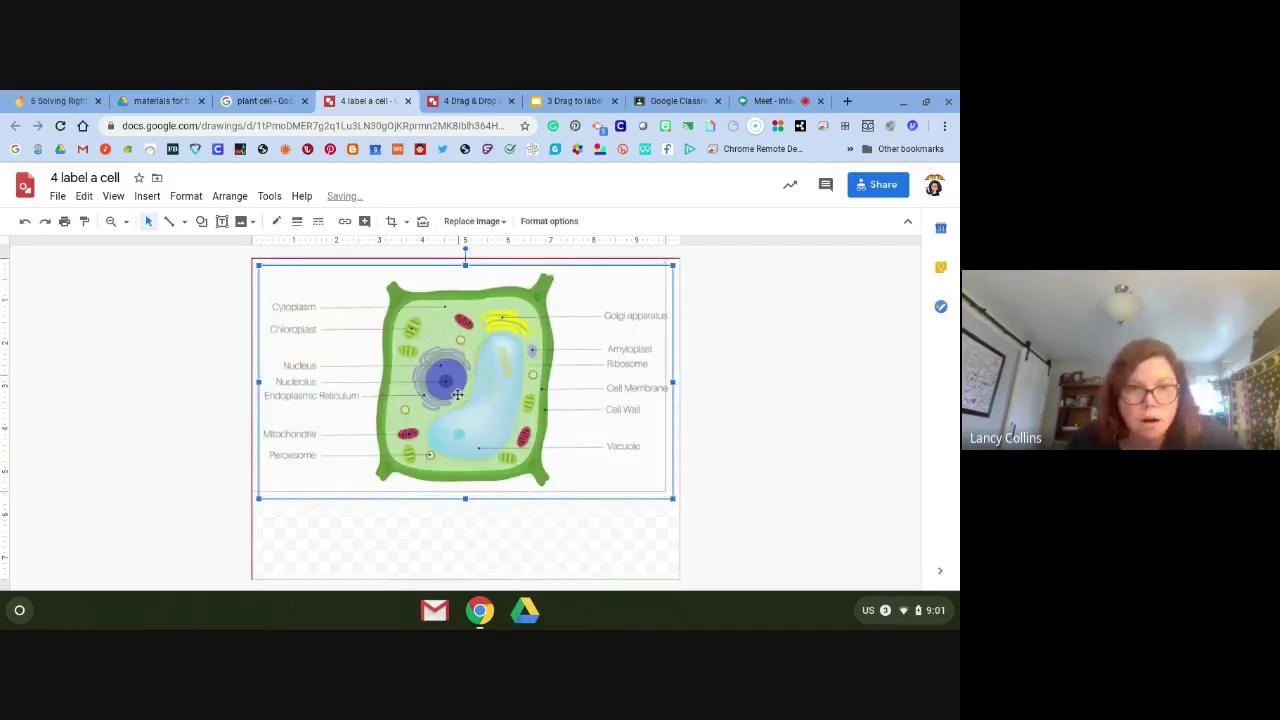
pyautogui.moveTo(465, 402); pyautogui.dragTo(457, 394)
pyautogui.click(374, 534)
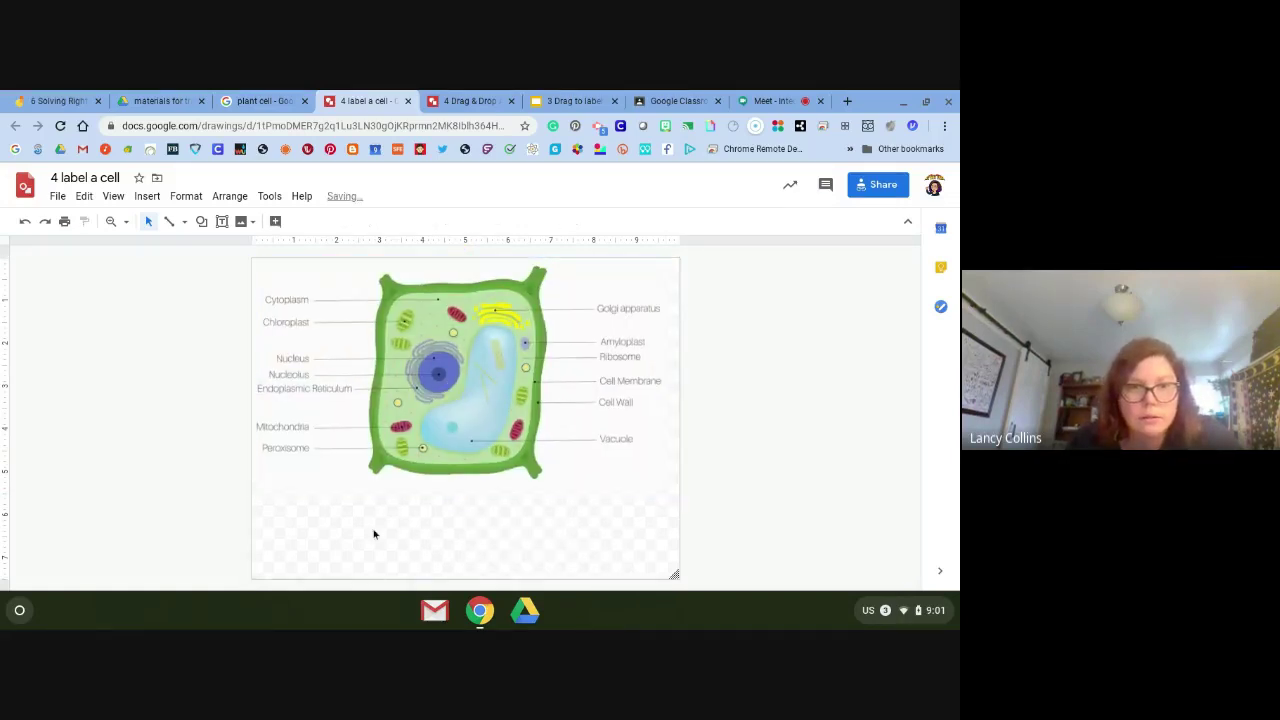
# Draw a small rectangle covering the Cytoplasm label on the plant cell diagram.
pyautogui.click(201, 221)
pyautogui.moveTo(230, 247)
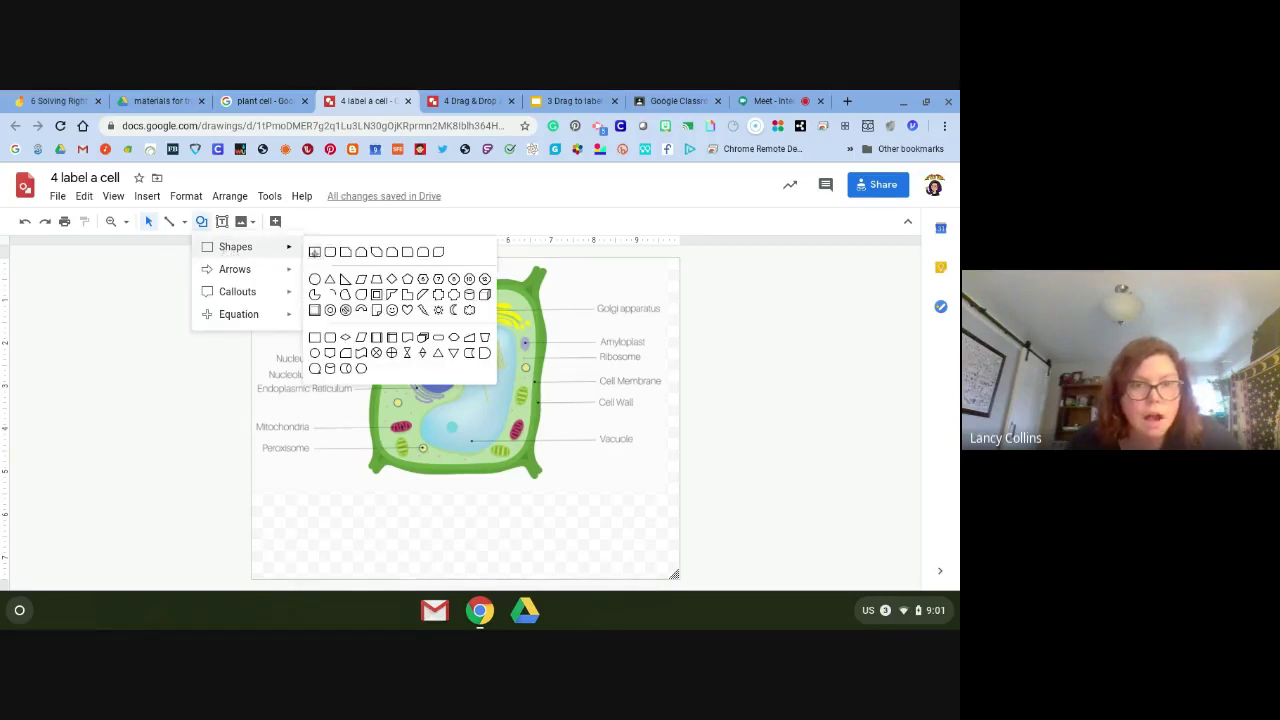
pyautogui.click(314, 253)
pyautogui.moveTo(258, 287); pyautogui.dragTo(319, 306)
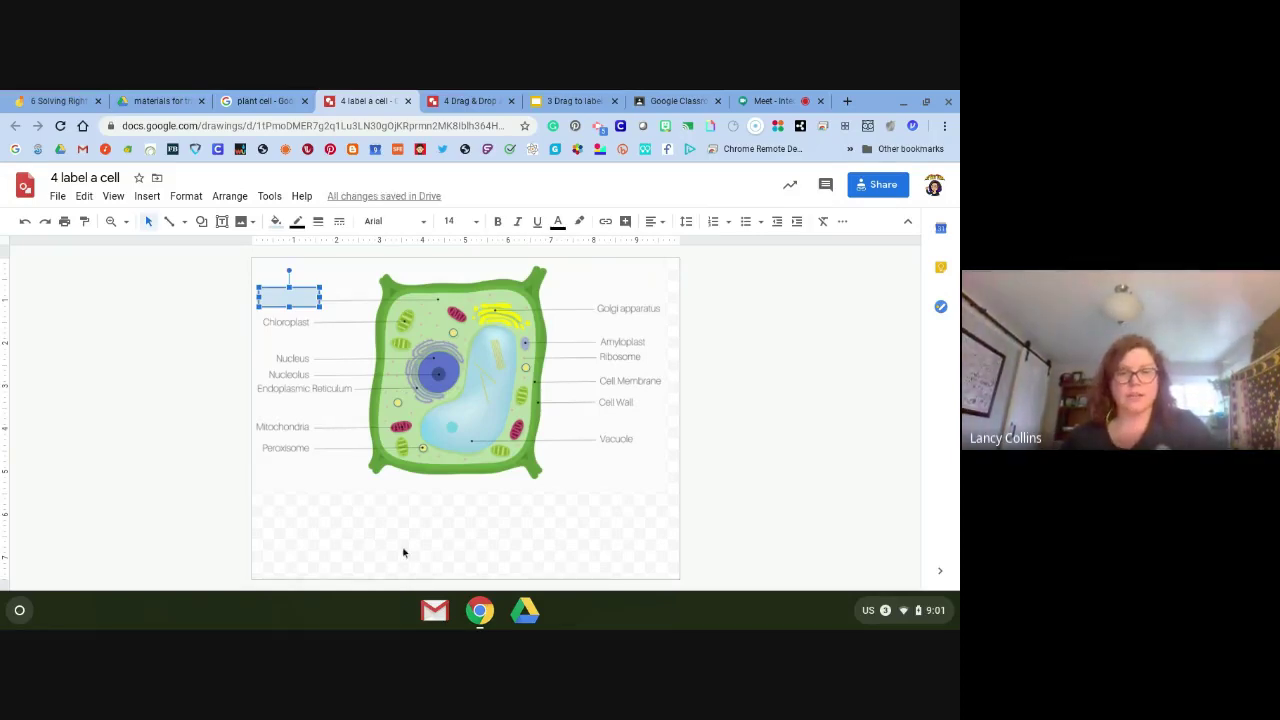
pyautogui.click(314, 471)
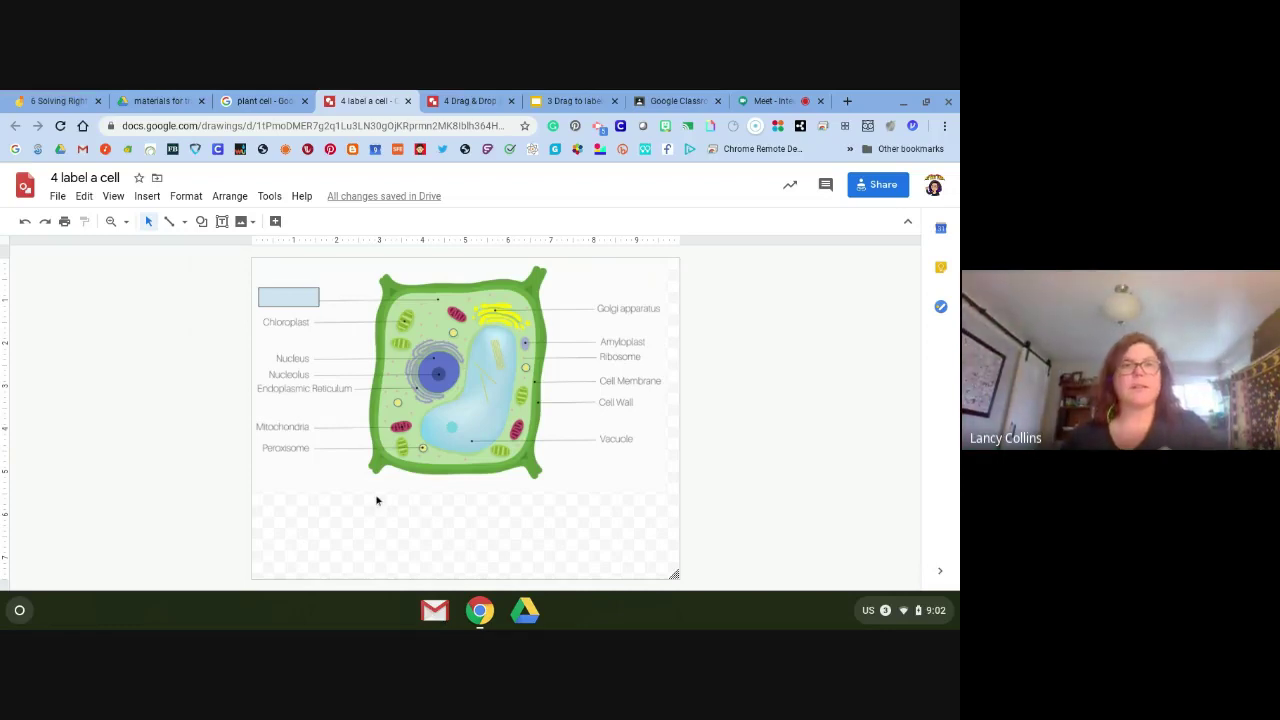
# Duplicate the rectangle over the Cytoplasm label several times to make covers for other labels.
pyautogui.press('Tab')
pyautogui.hotkey('ctrl', 'd')
pyautogui.hotkey('ctrl', 'd')
pyautogui.hotkey('ctrl', 'd')
pyautogui.hotkey('ctrl', 'd')
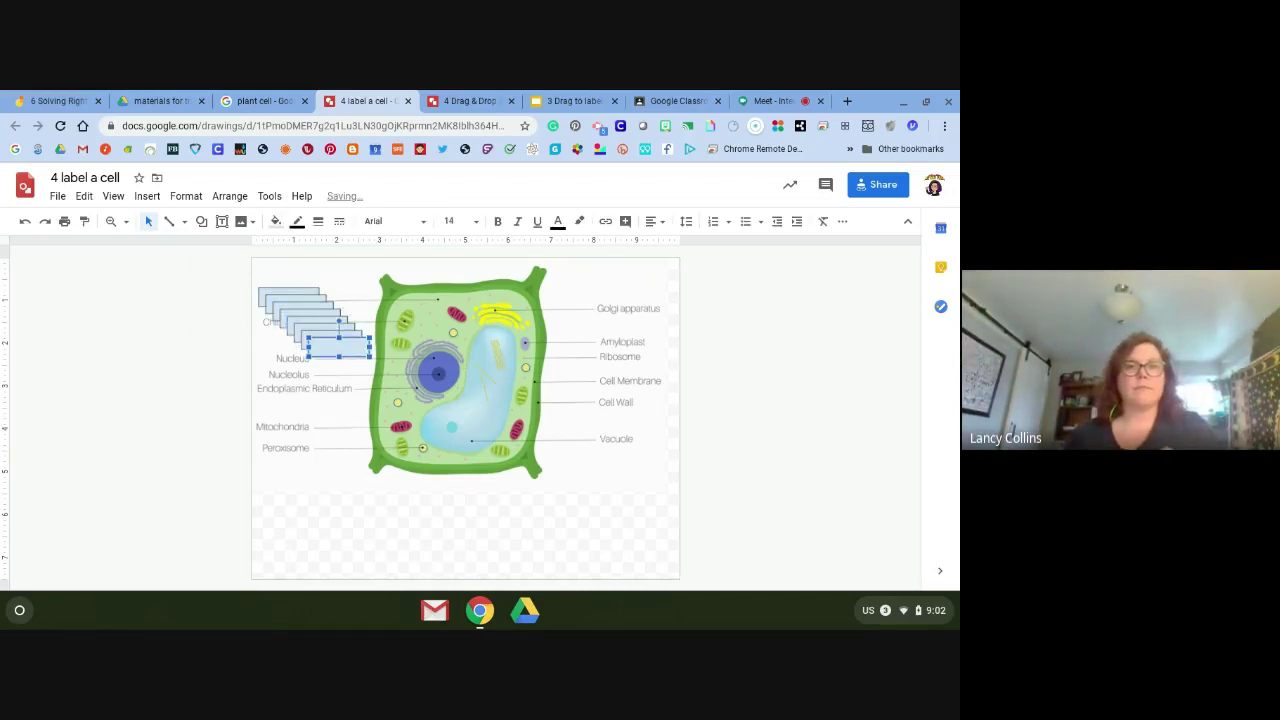
# Cover the Nucleus, Endoplasmic Reticulum, Peroxisome, Golgi apparatus, Ribosome, Cell Membrane and Vacuole labels with the rectangle copies, widening them where the text is longer.
pyautogui.moveTo(350, 345); pyautogui.dragTo(301, 450)
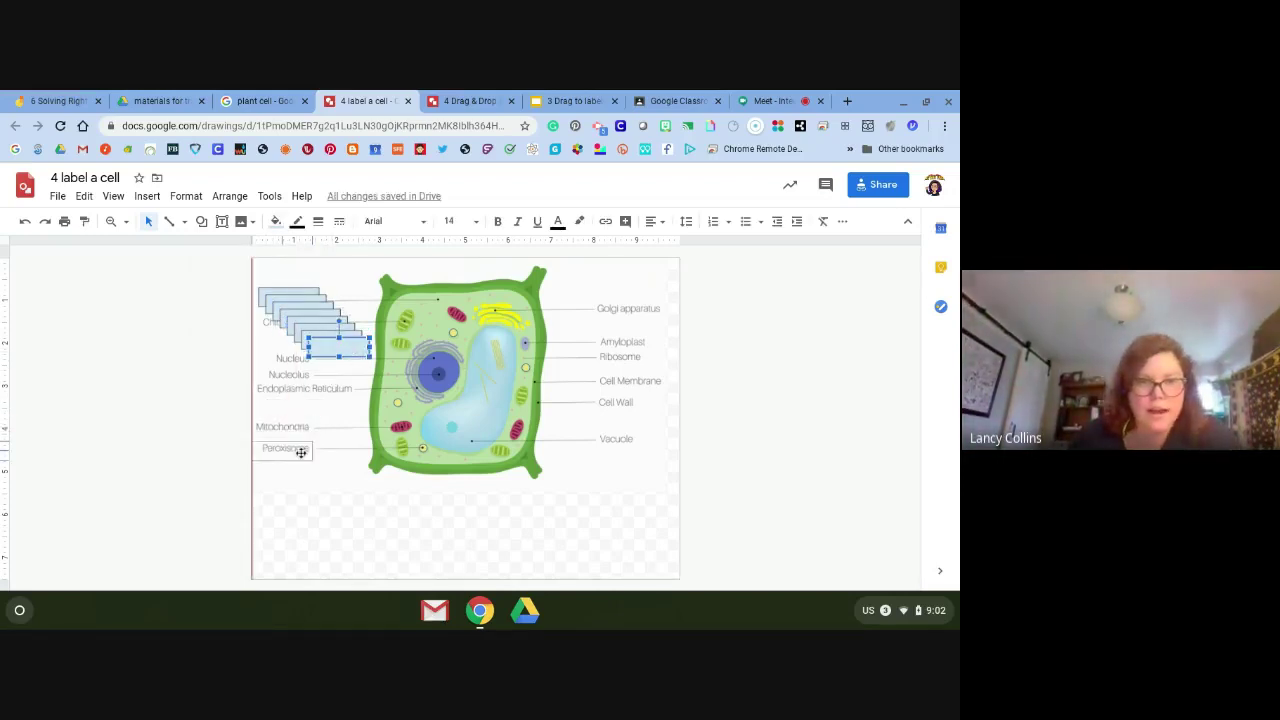
pyautogui.moveTo(343, 345); pyautogui.dragTo(354, 391)
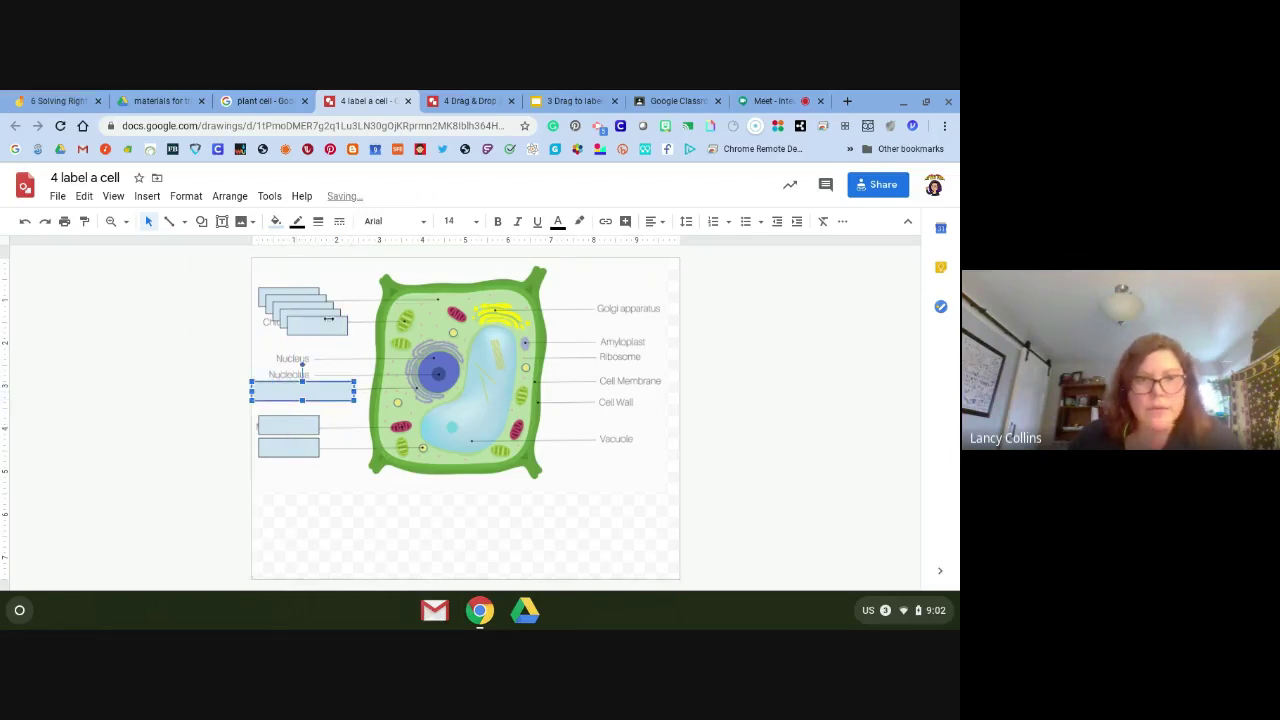
pyautogui.click(323, 332)
pyautogui.moveTo(323, 332); pyautogui.dragTo(651, 363)
pyautogui.moveTo(298, 295)
pyautogui.mouseDown()
pyautogui.moveTo(634, 392)
pyautogui.moveTo(632, 376)
pyautogui.moveTo(667, 377)
pyautogui.mouseUp()
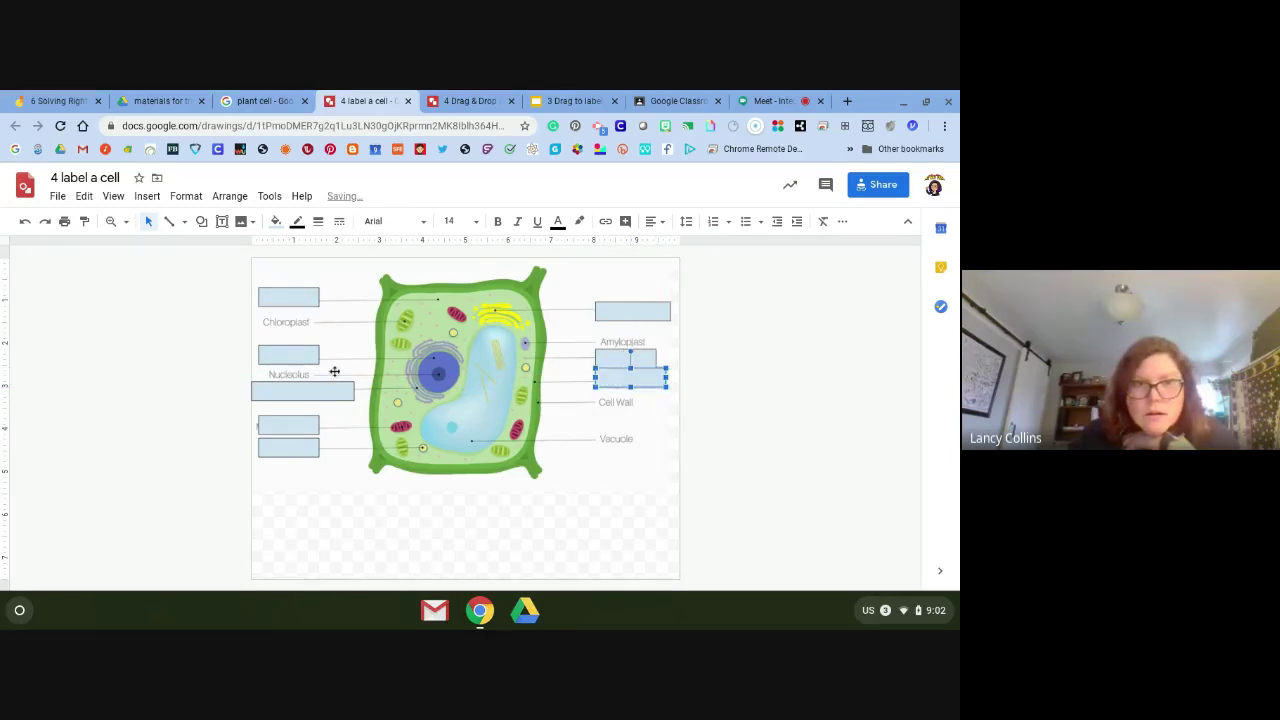
pyautogui.moveTo(293, 423); pyautogui.dragTo(626, 439)
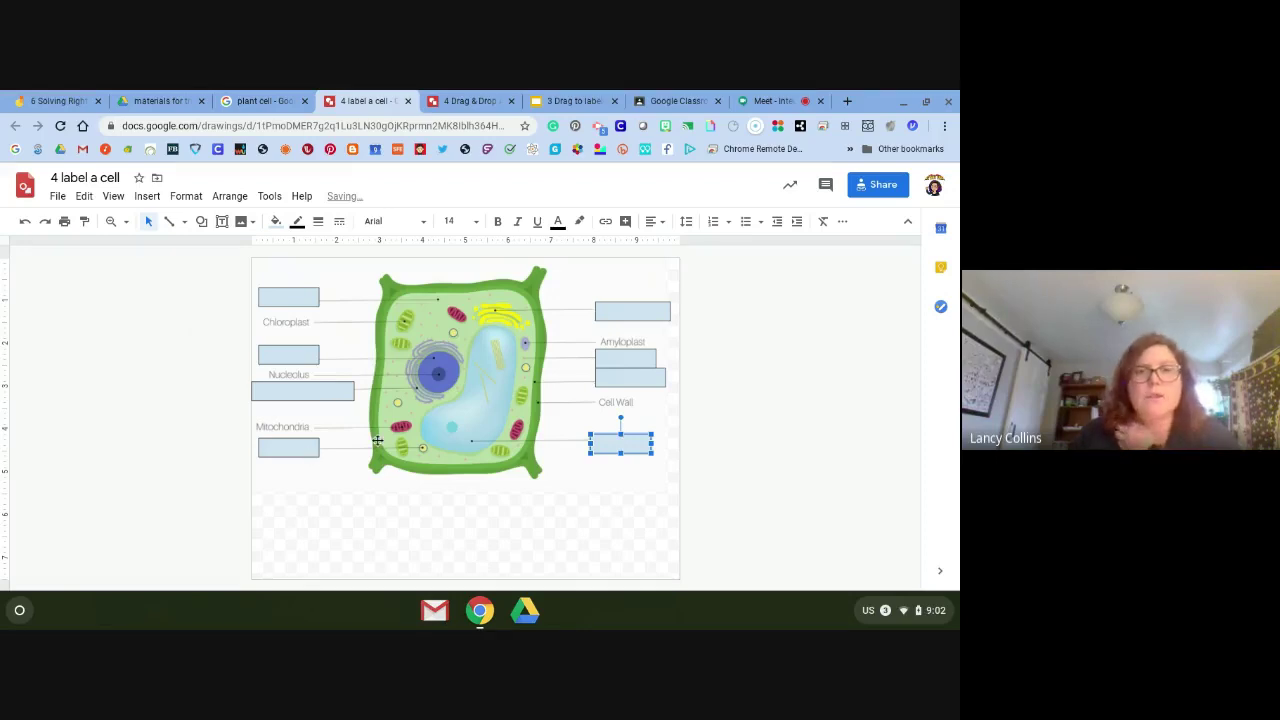
pyautogui.click(614, 557)
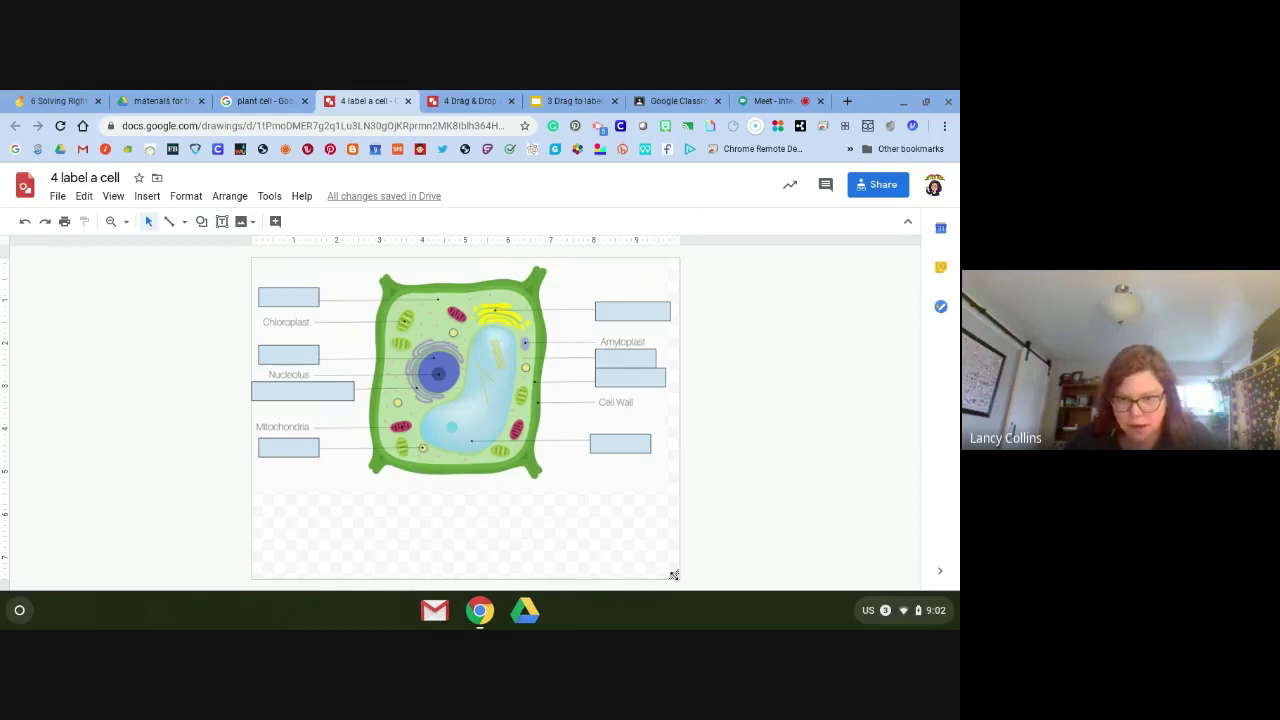
# Shrink the canvas height to fit the cell diagram and download the drawing as the JPEG "4 label a cell.jpg" into "materials for trainings".
pyautogui.moveTo(674, 575); pyautogui.dragTo(671, 488)
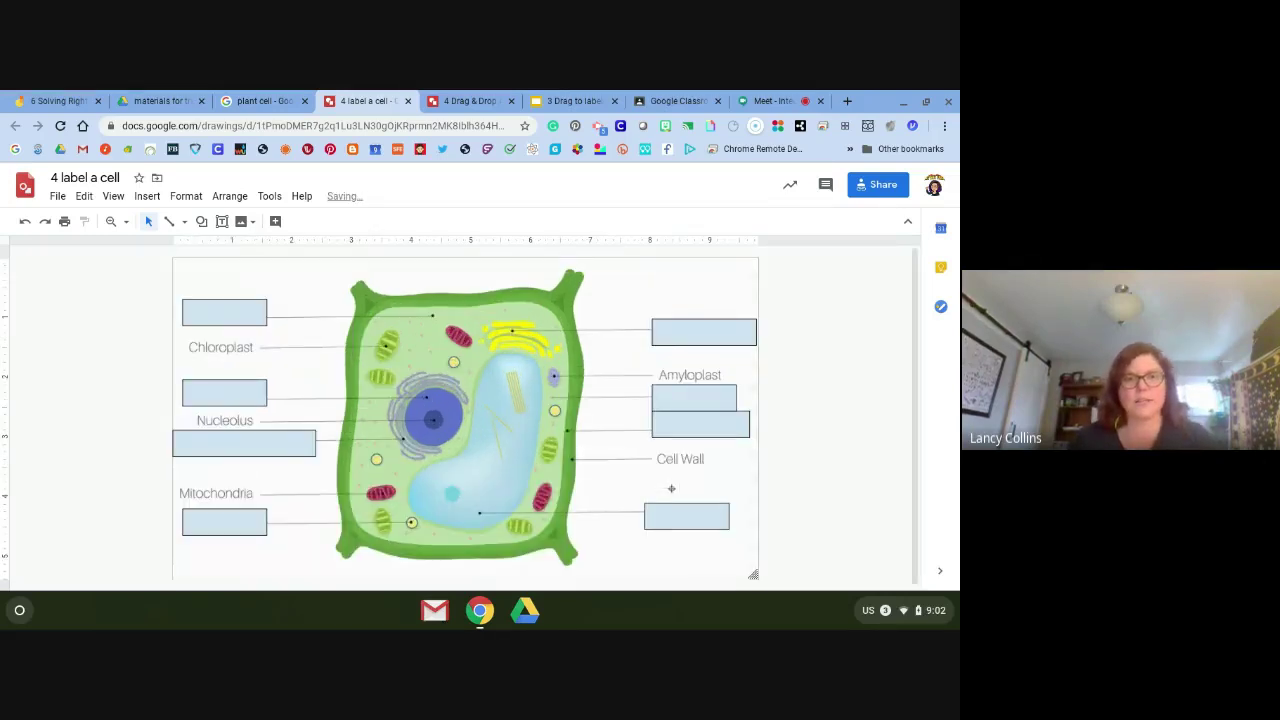
pyautogui.click(64, 197)
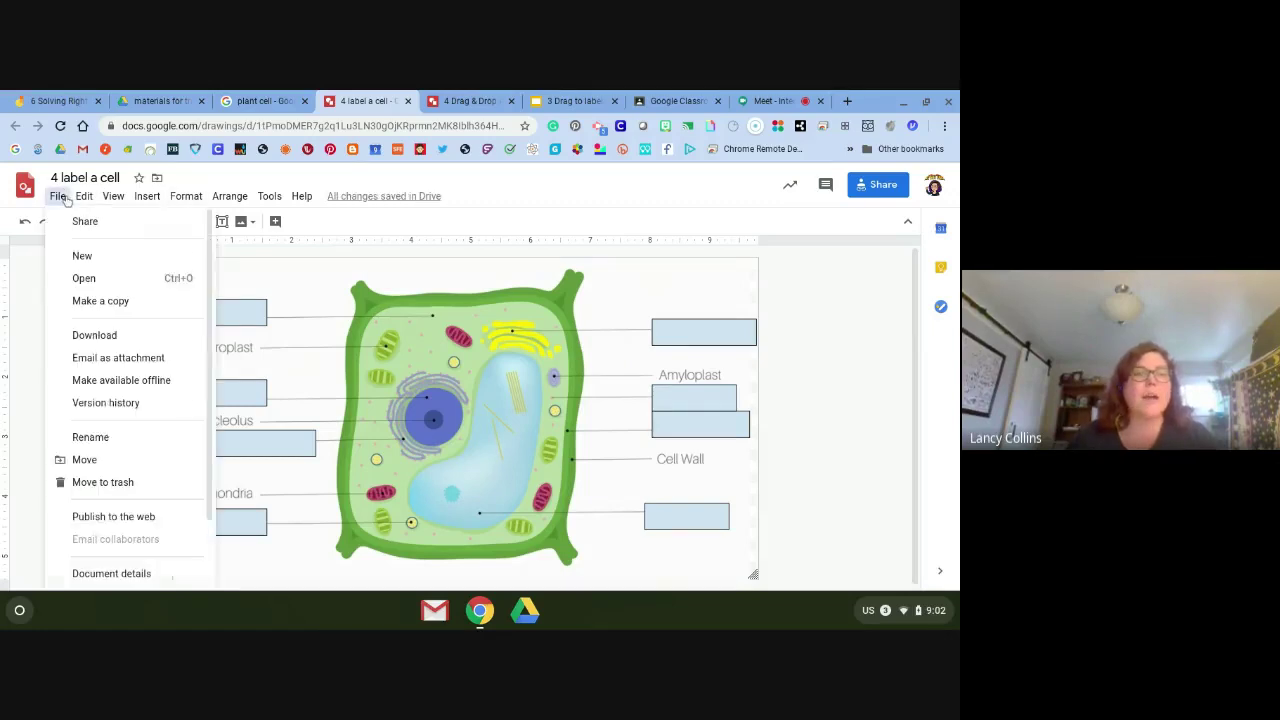
pyautogui.moveTo(117, 341)
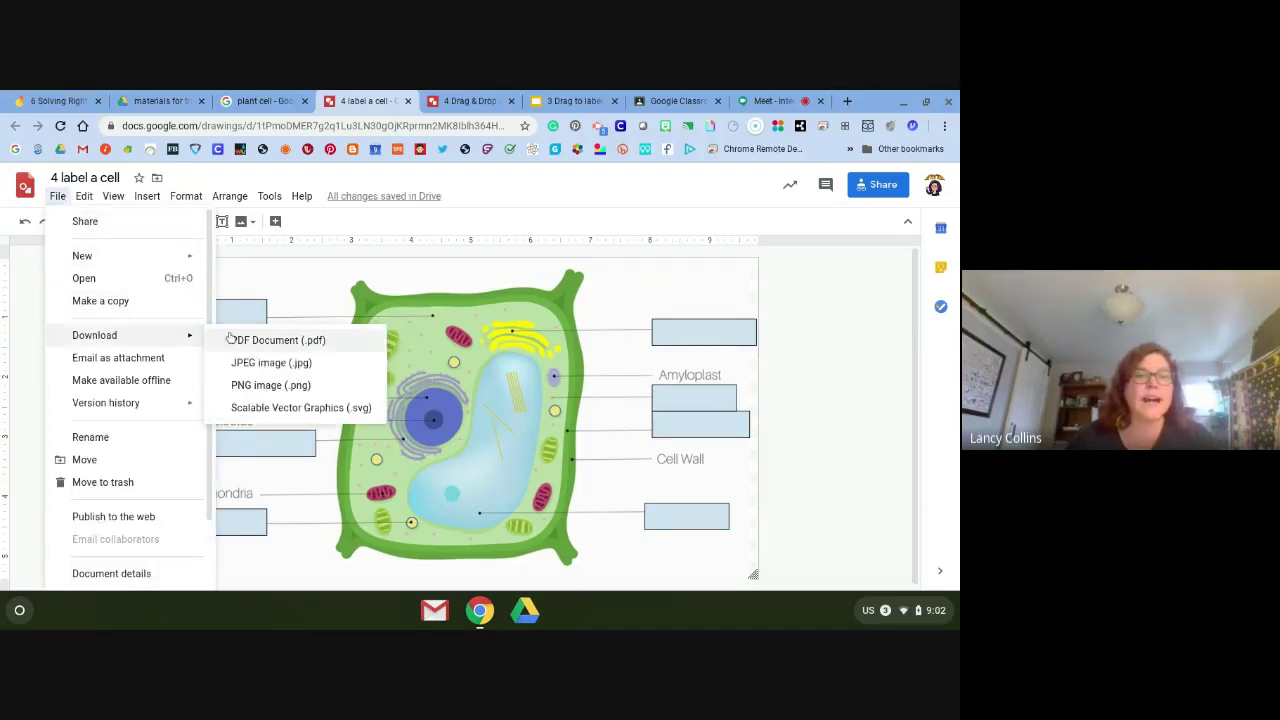
pyautogui.click(311, 367)
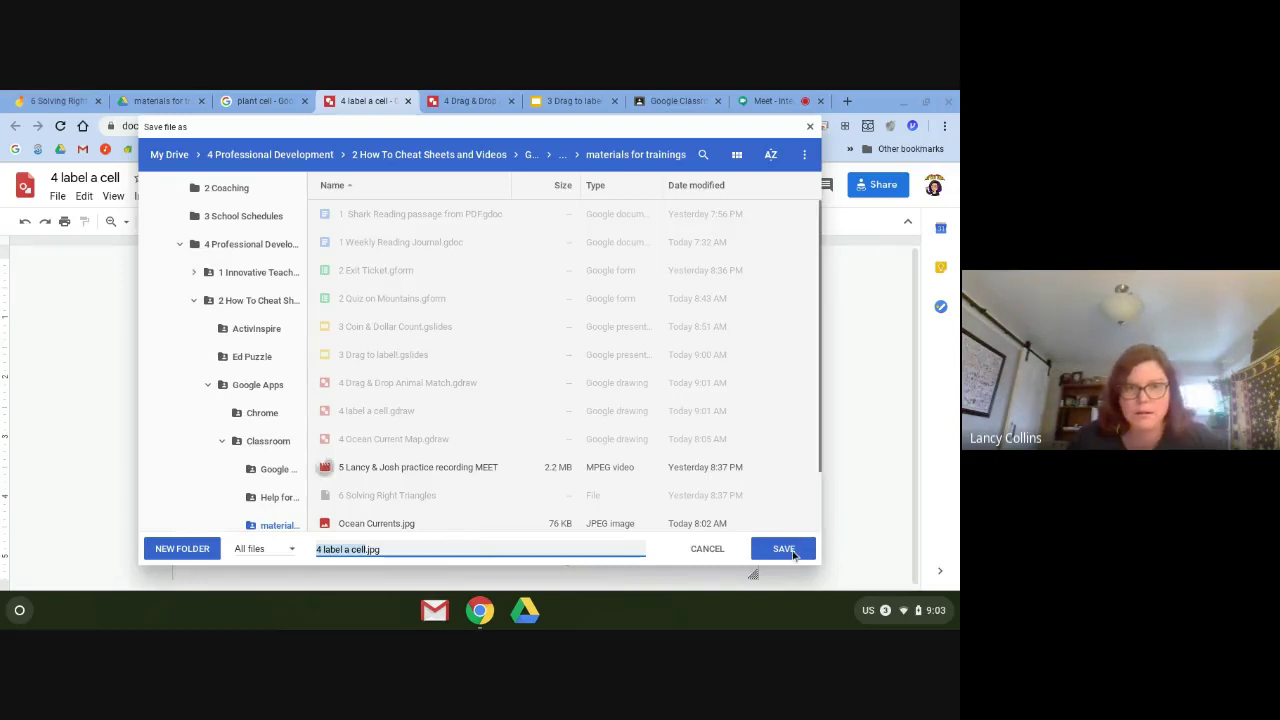
pyautogui.click(788, 551)
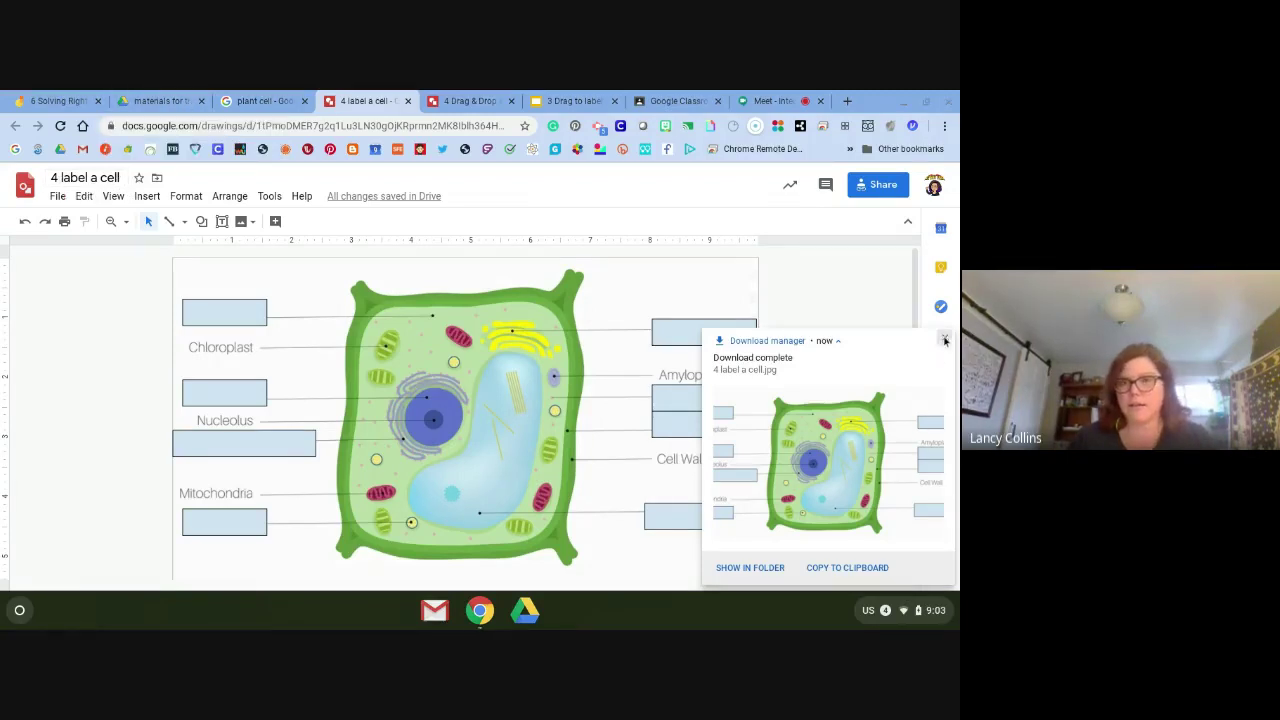
pyautogui.click(944, 338)
# Insert the "4 label a cell" image from Google Drive onto slide 1 of the "3 Drag to label!" presentation.
pyautogui.click(549, 97)
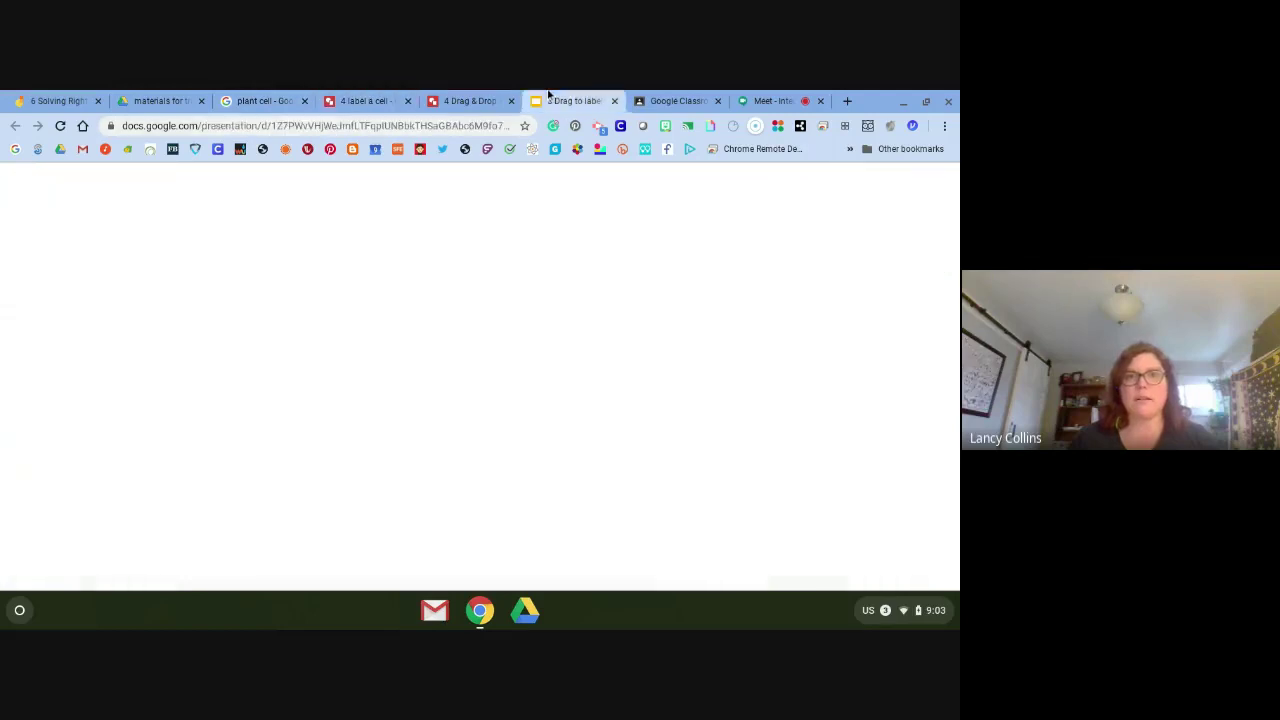
pyautogui.click(508, 424)
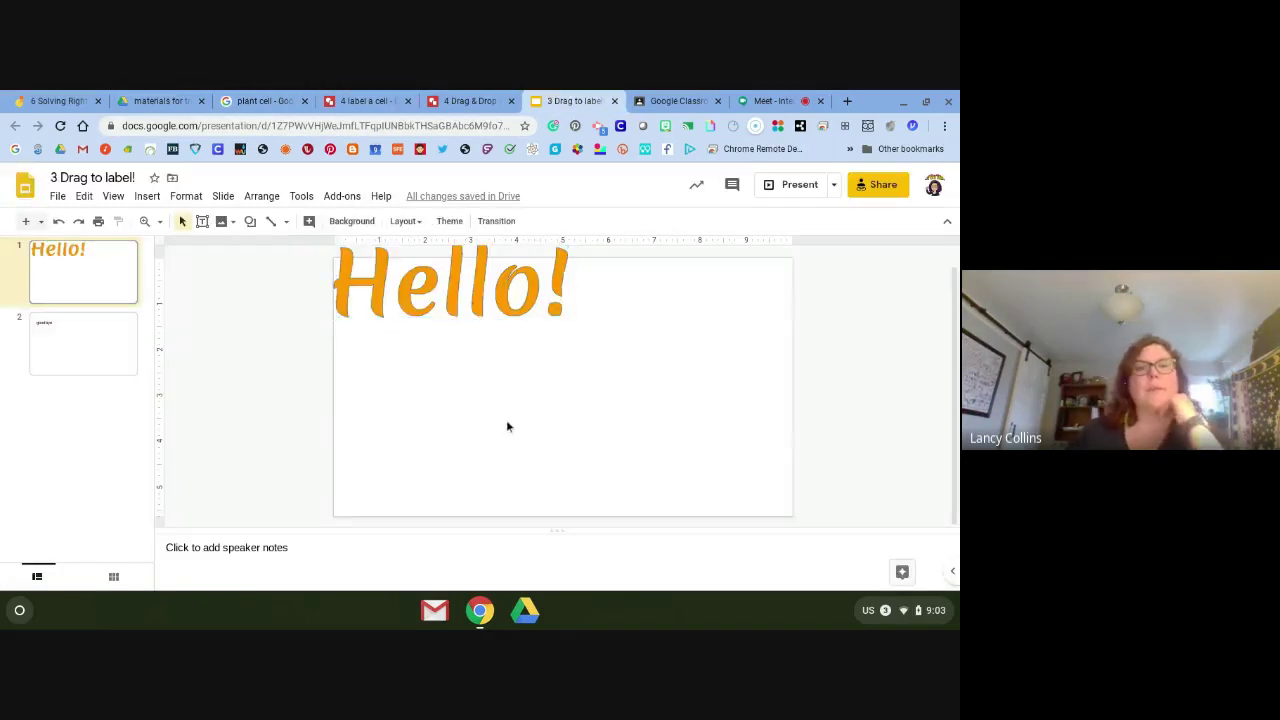
pyautogui.click(154, 199)
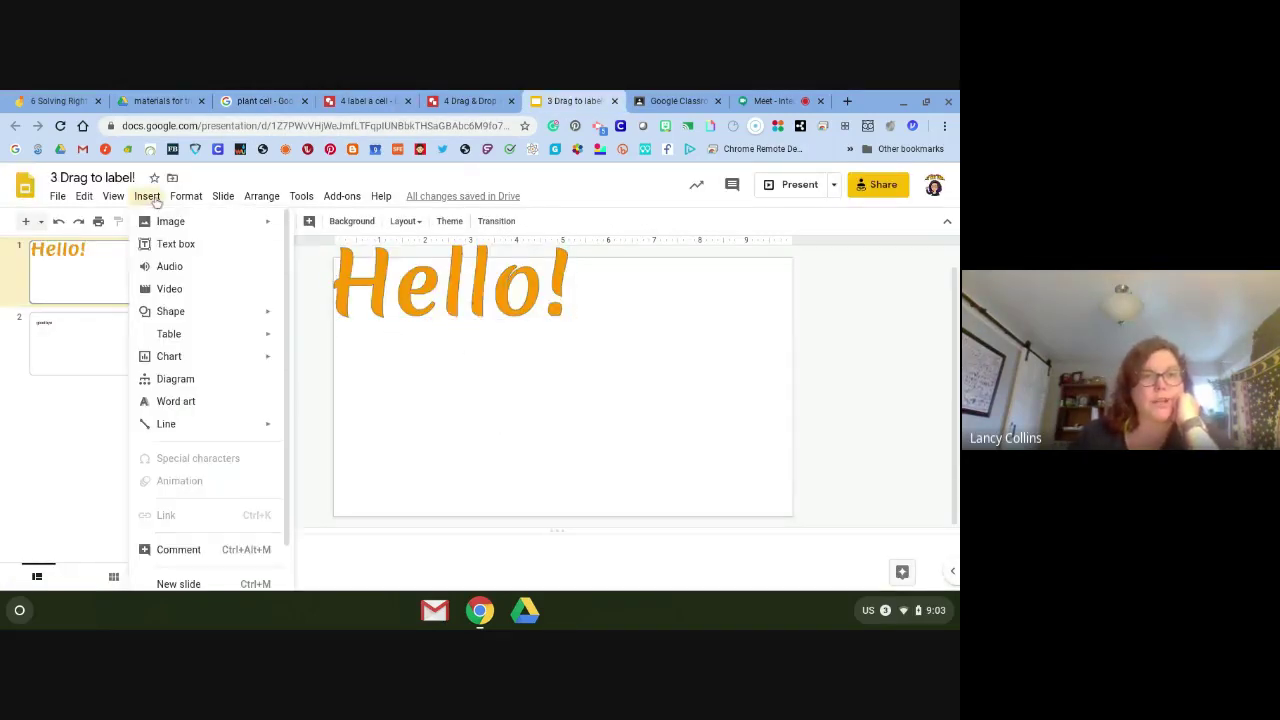
pyautogui.moveTo(163, 221)
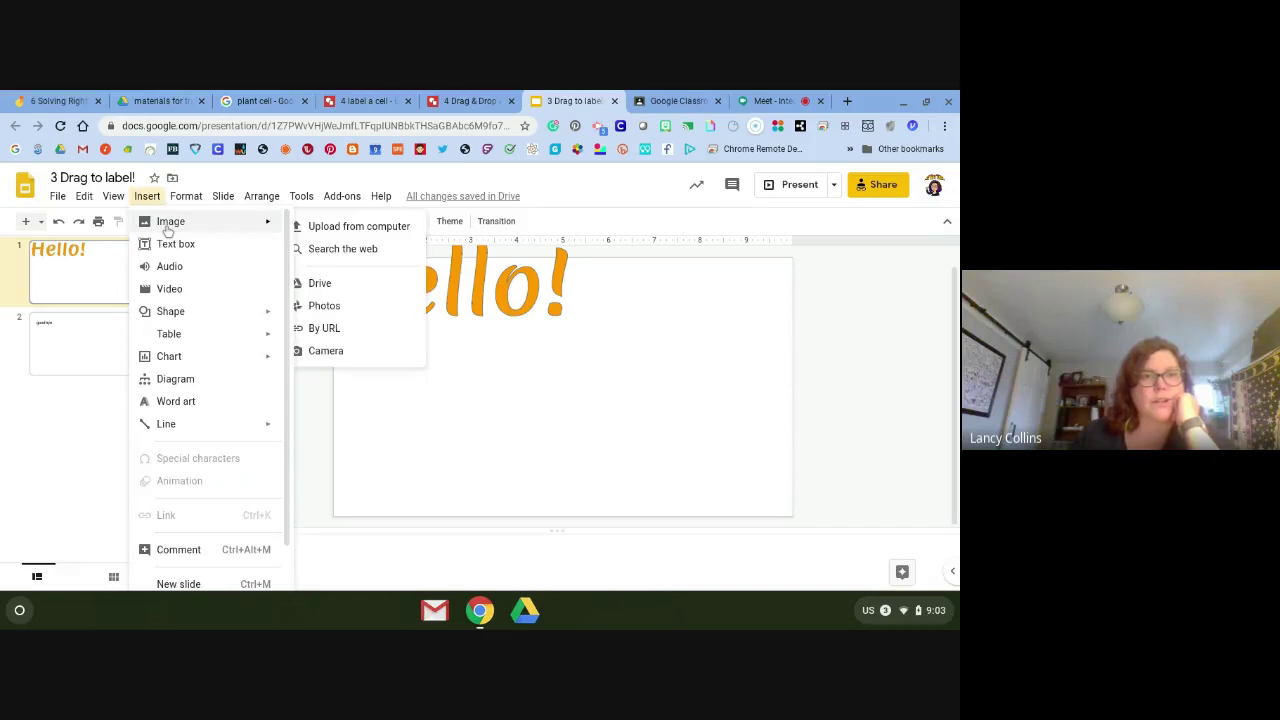
pyautogui.click(319, 283)
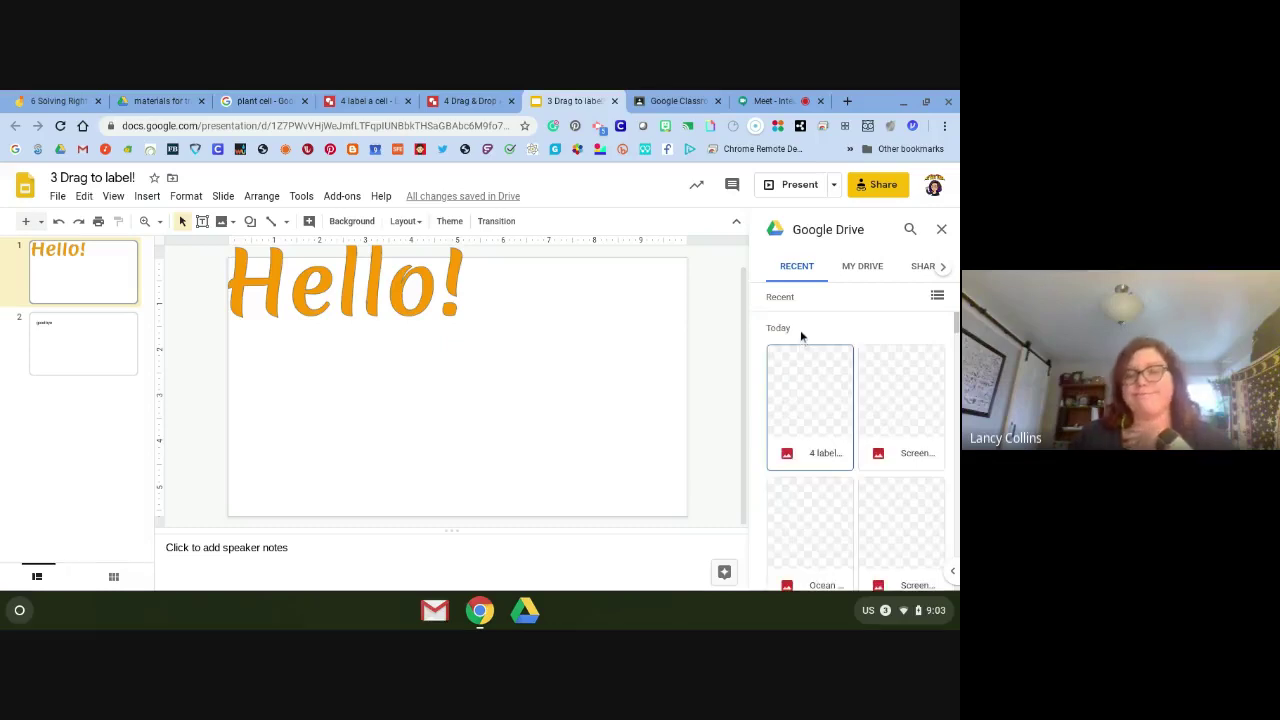
pyautogui.click(801, 381)
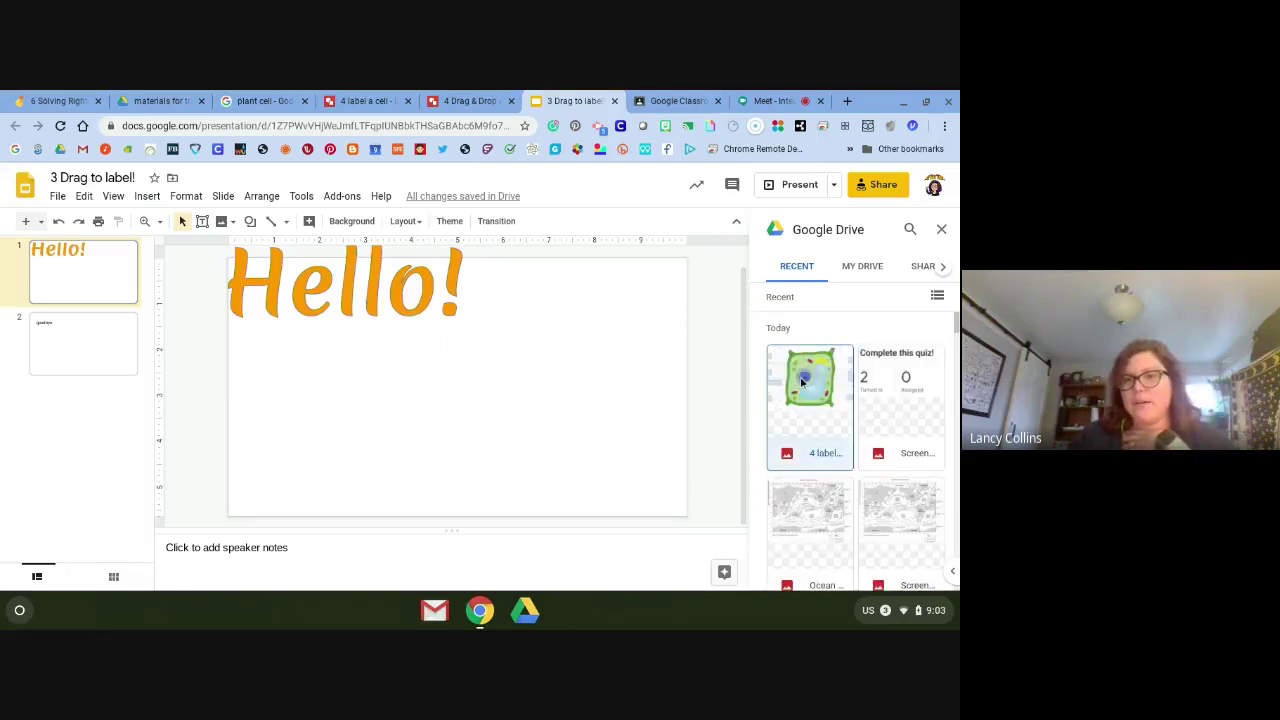
pyautogui.click(922, 573)
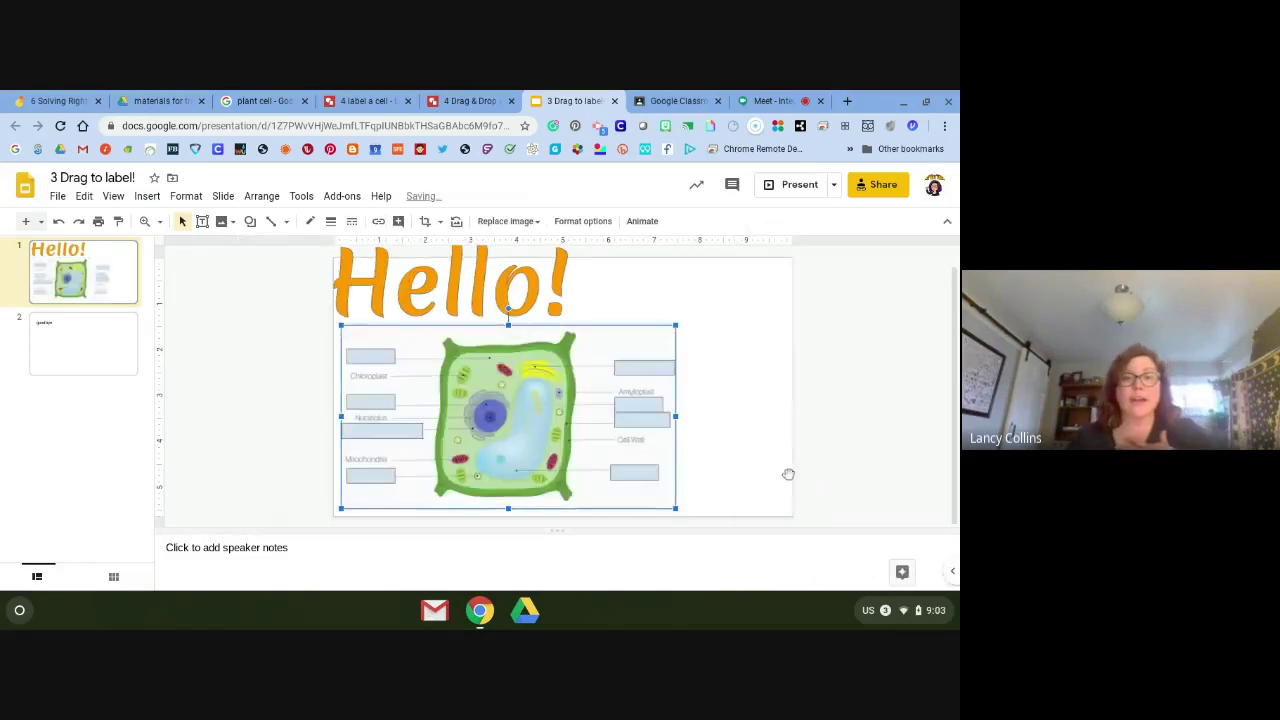
# Align the cell image with the slide's lower-right corner and enlarge it to fill the slide.
pyautogui.moveTo(583, 437); pyautogui.dragTo(631, 449)
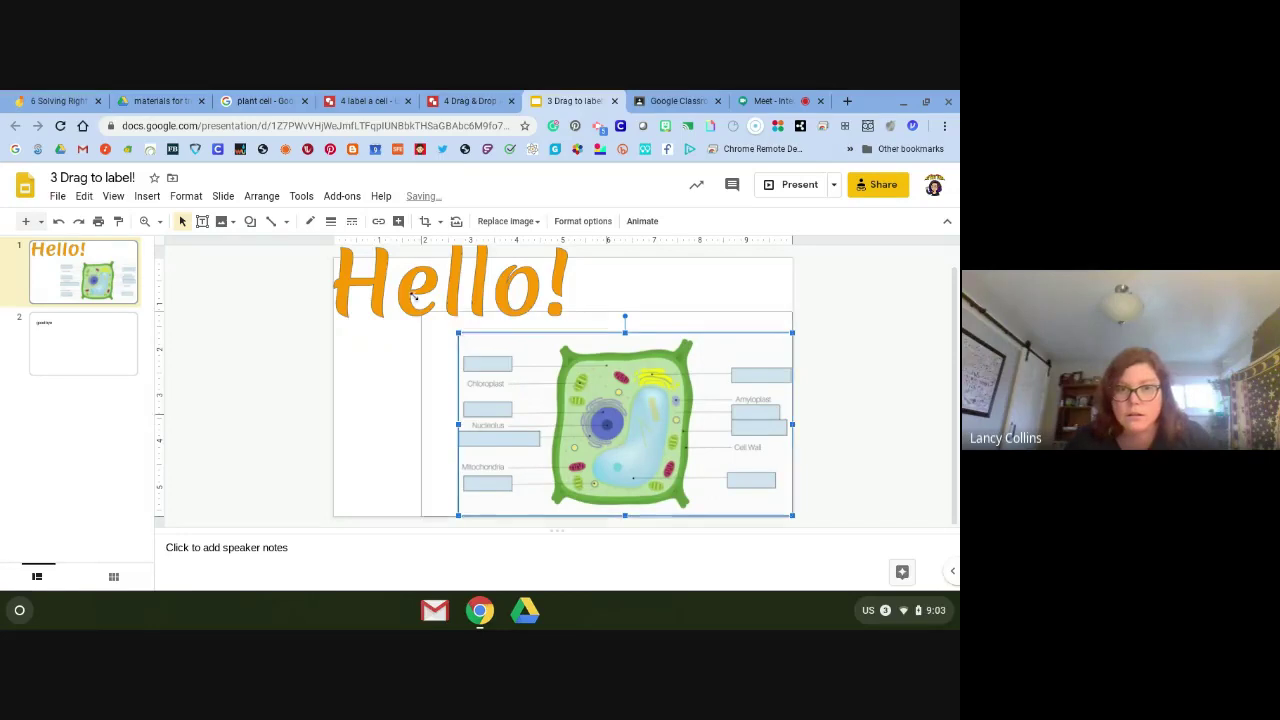
pyautogui.hotkey('ctrl', 'z')
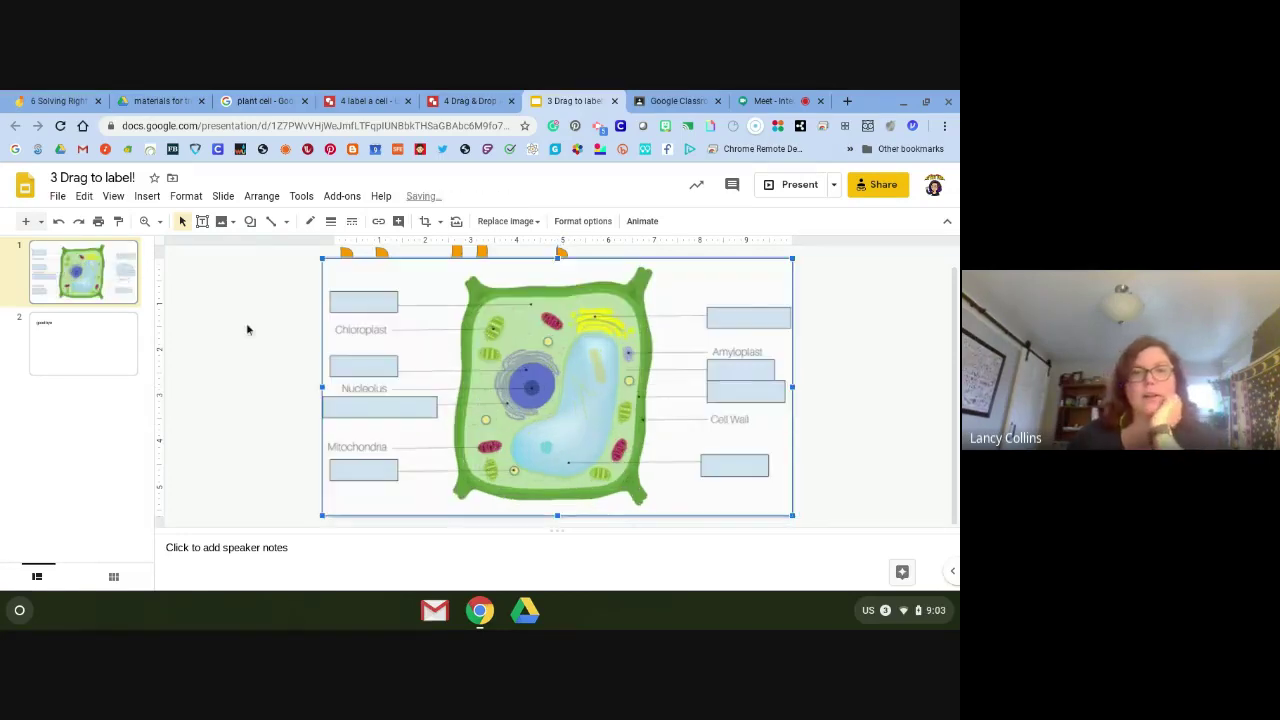
pyautogui.click(246, 330)
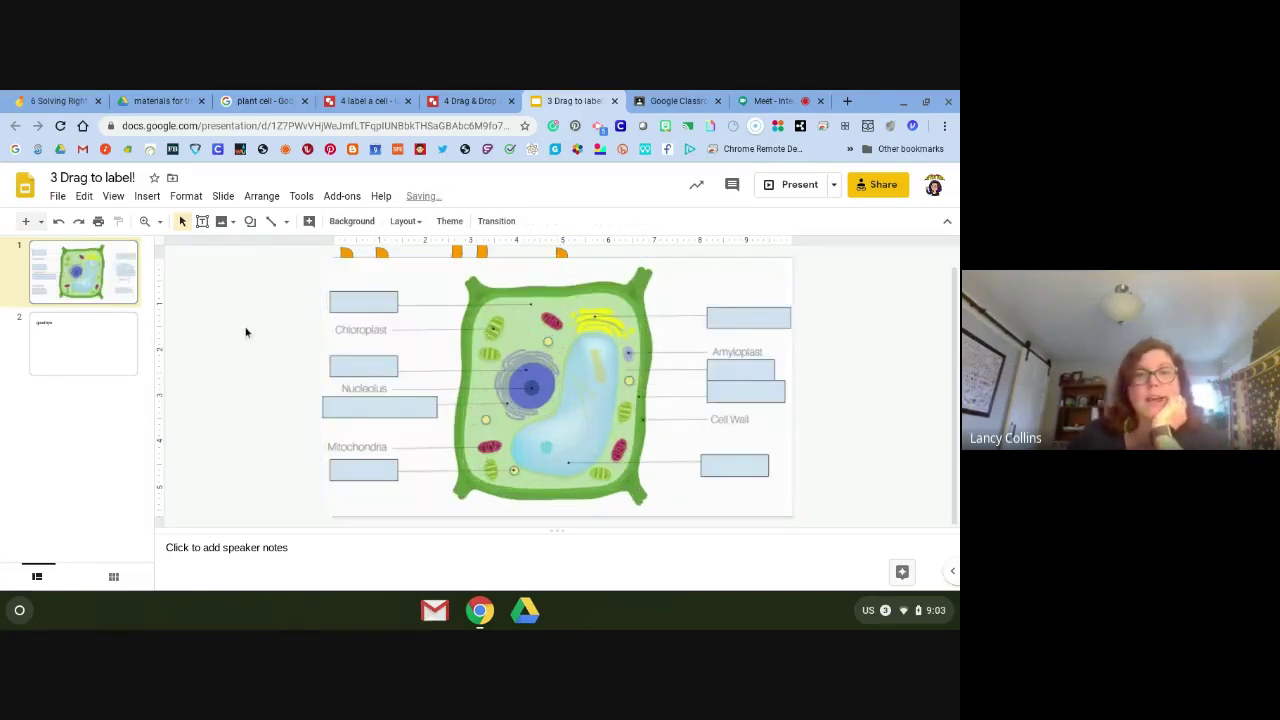
# Insert word art reading "Cell Membrane" on two lines and place it outside the slide, beside the diagram's upper-left corner.
pyautogui.click(147, 196)
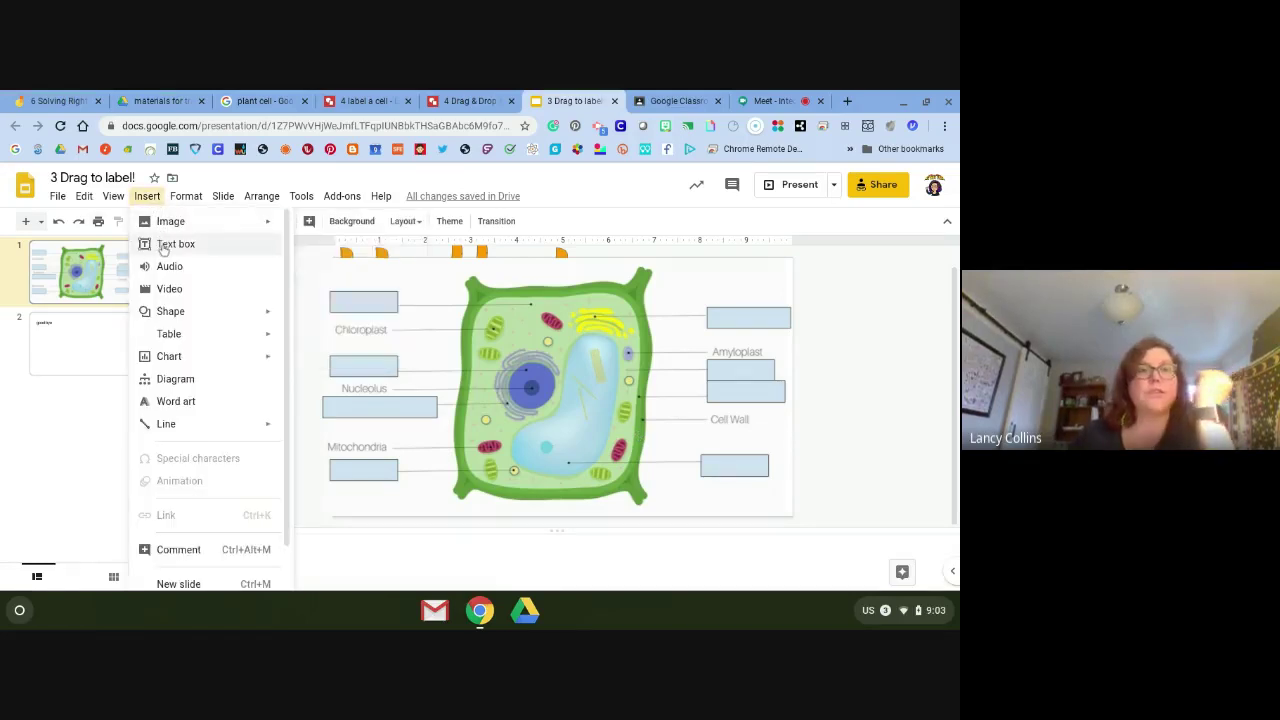
pyautogui.click(190, 401)
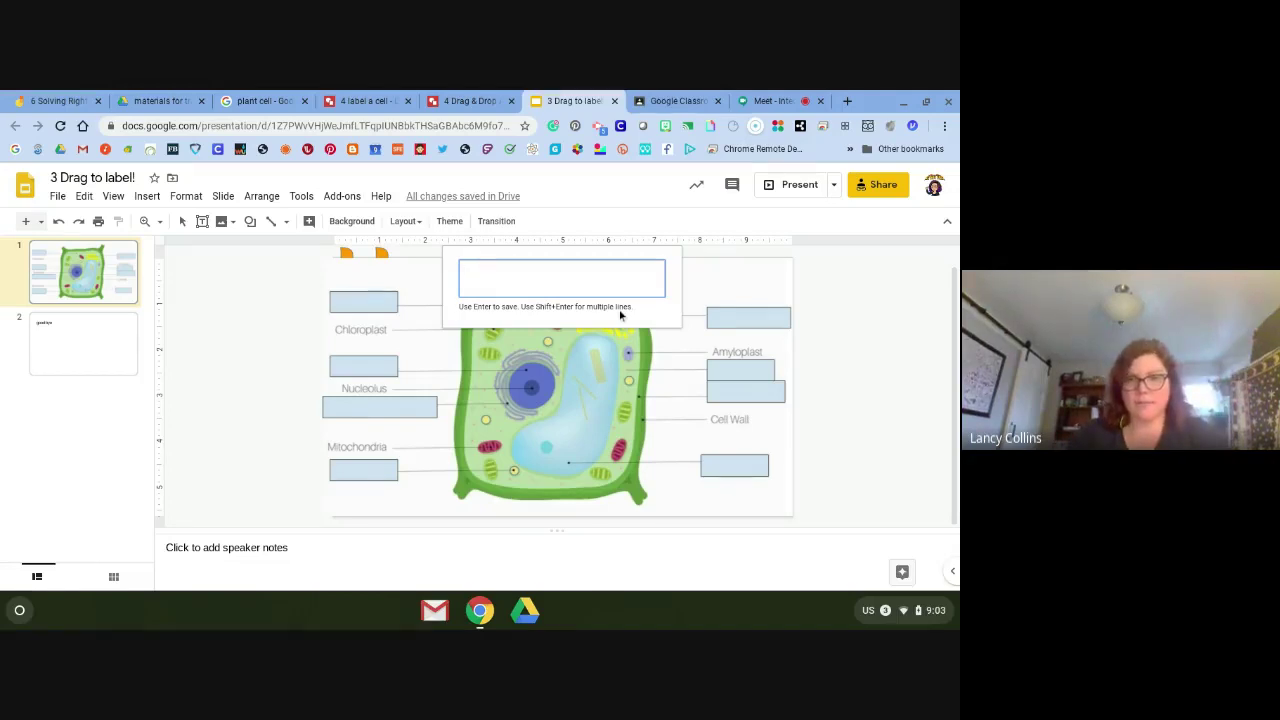
pyautogui.write('Cel')
pyautogui.write('Me')
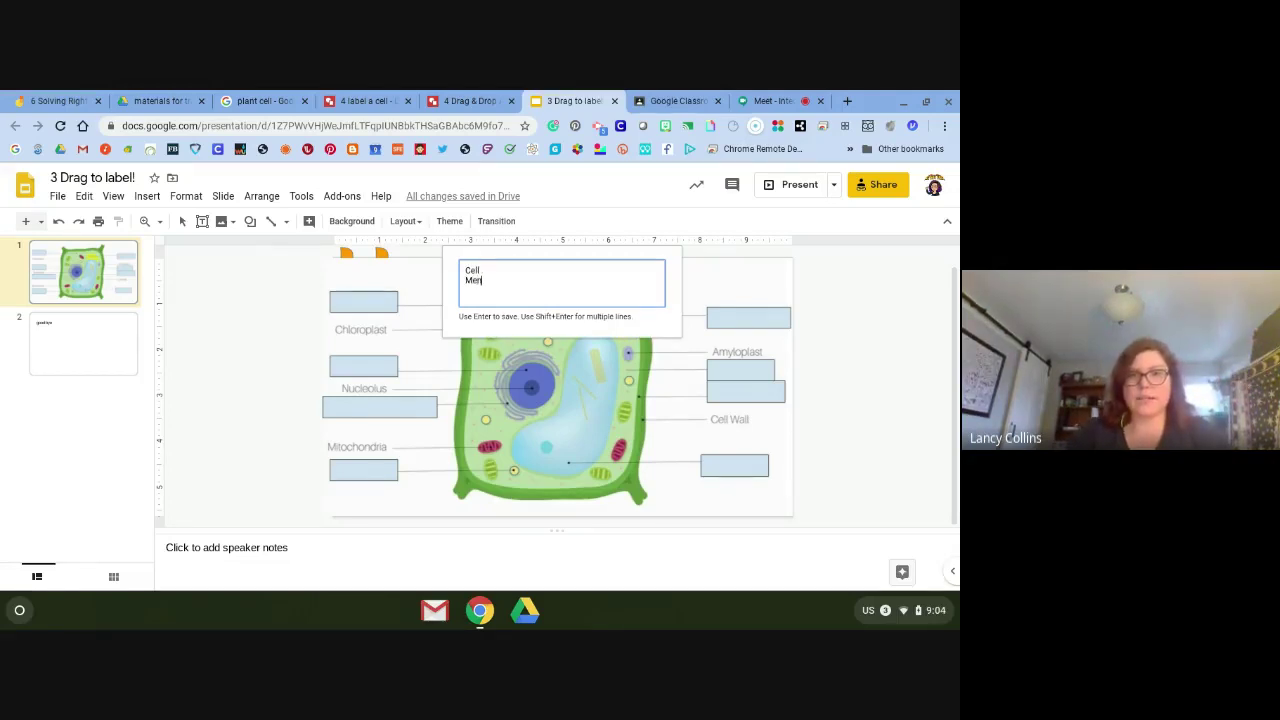
pyautogui.write('m')
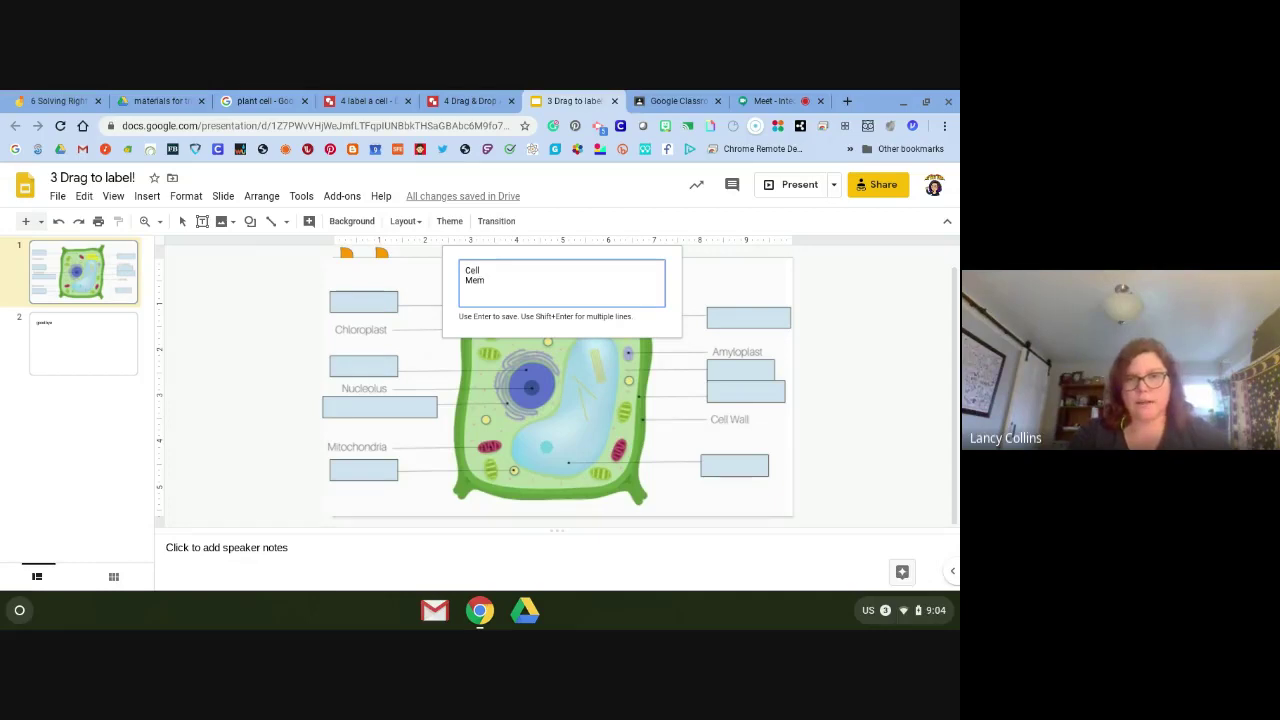
pyautogui.write('brane')
pyautogui.press('Return')
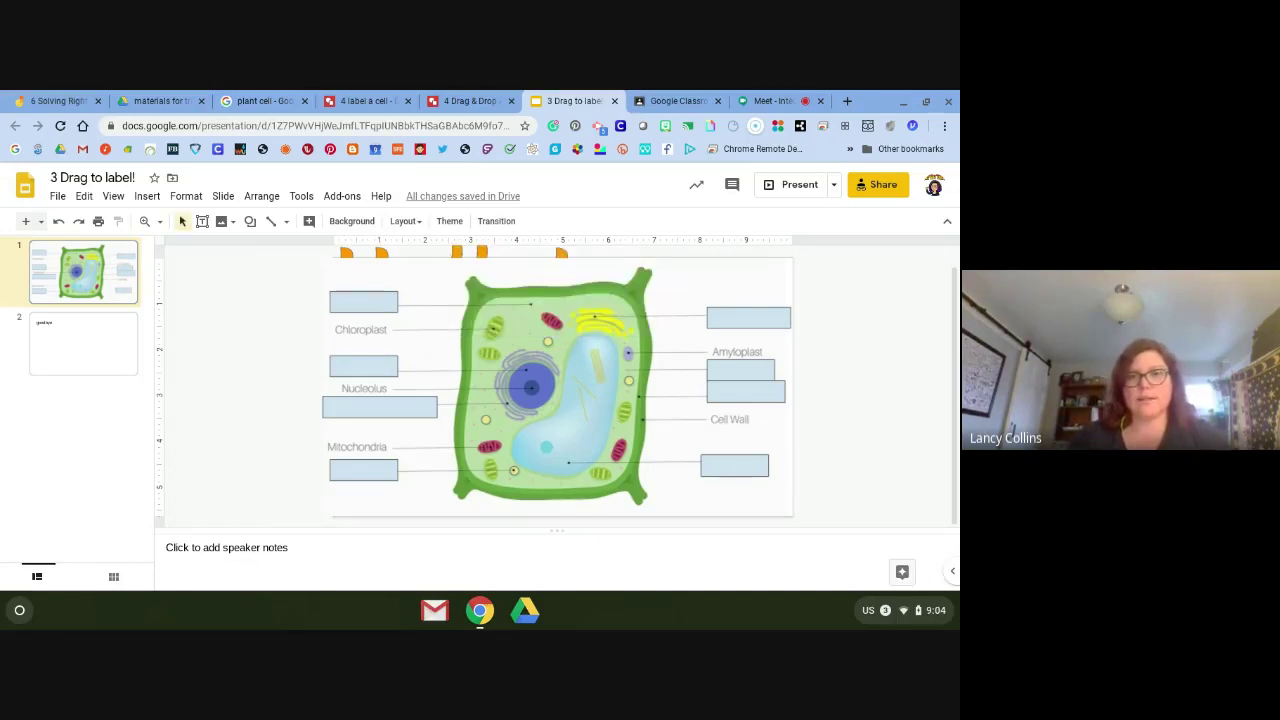
pyautogui.moveTo(532, 389); pyautogui.dragTo(277, 282)
pyautogui.click(249, 442)
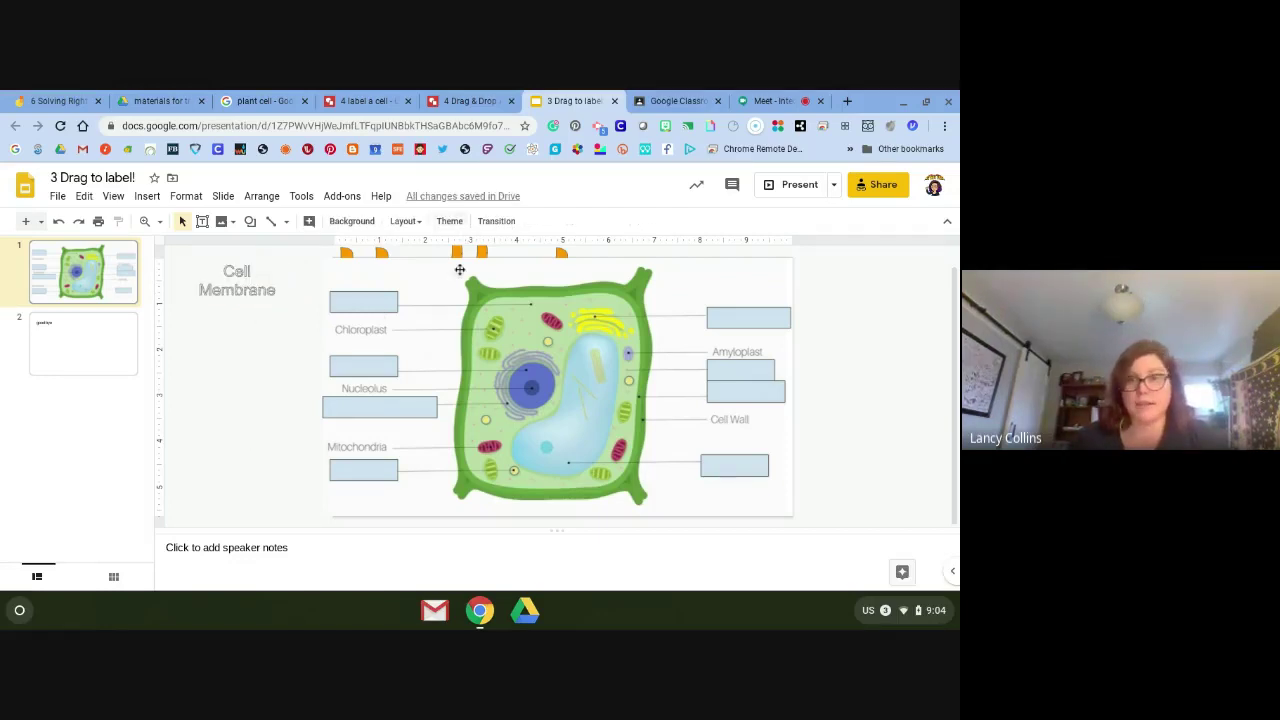
# Check the Google Meet chat for questions and review the "4 label a cell" and "4 Drag & Drop Animal Match" drawings.
pyautogui.click(766, 100)
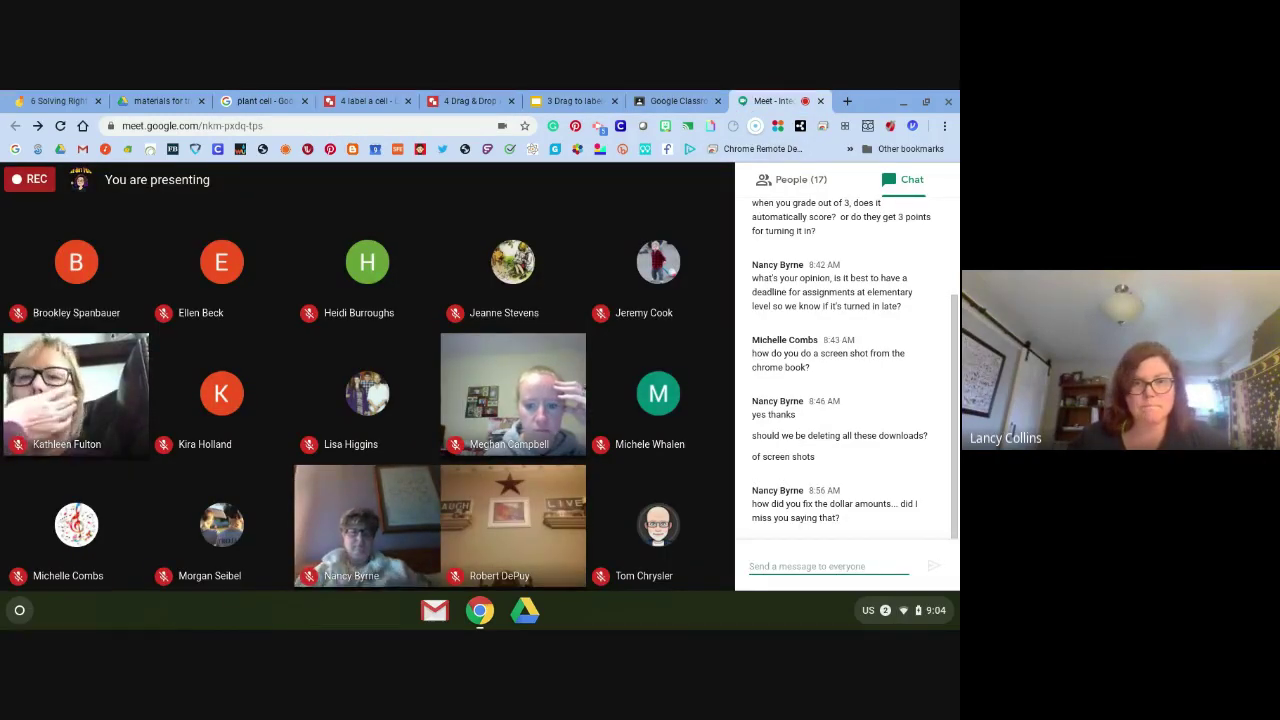
pyautogui.click(815, 567)
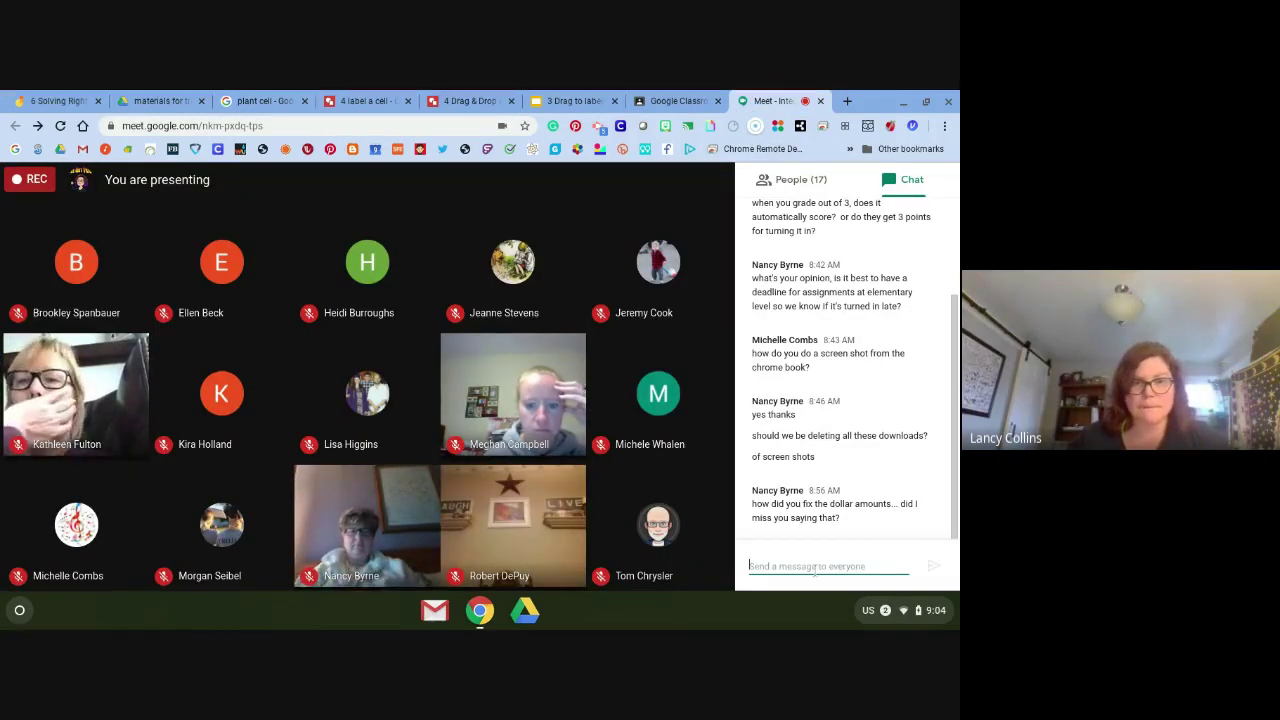
pyautogui.click(360, 100)
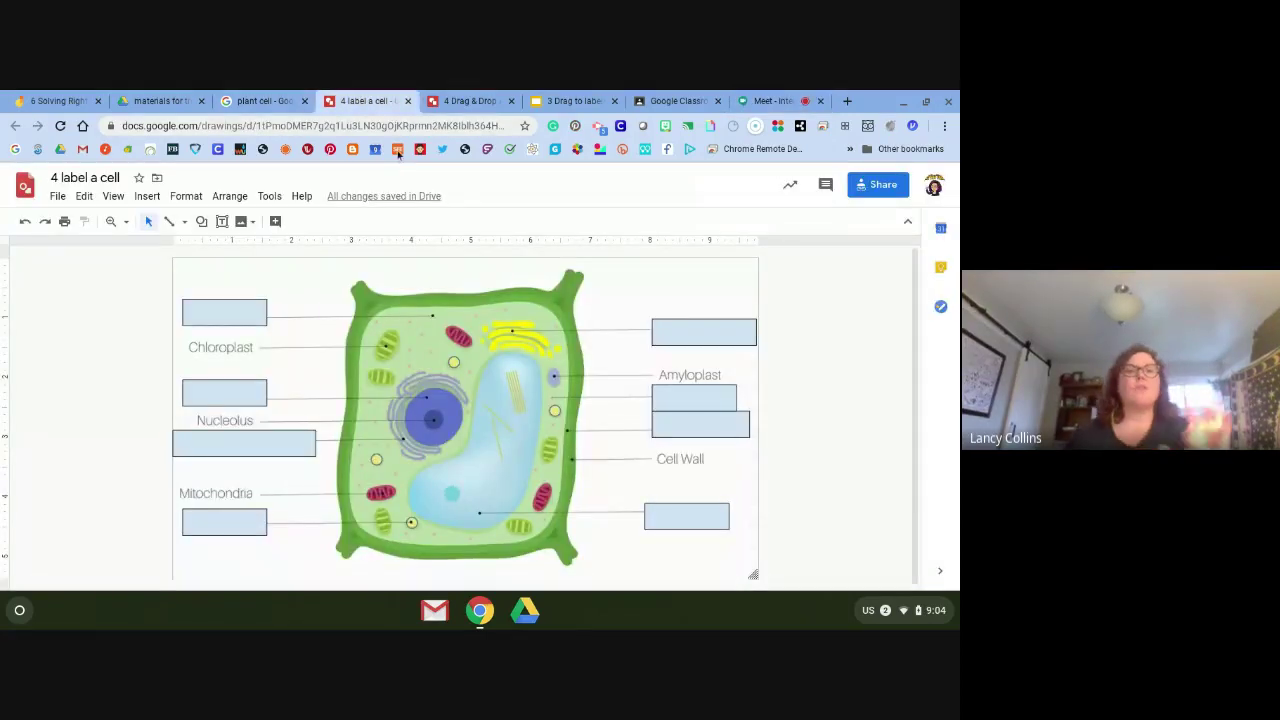
pyautogui.click(446, 101)
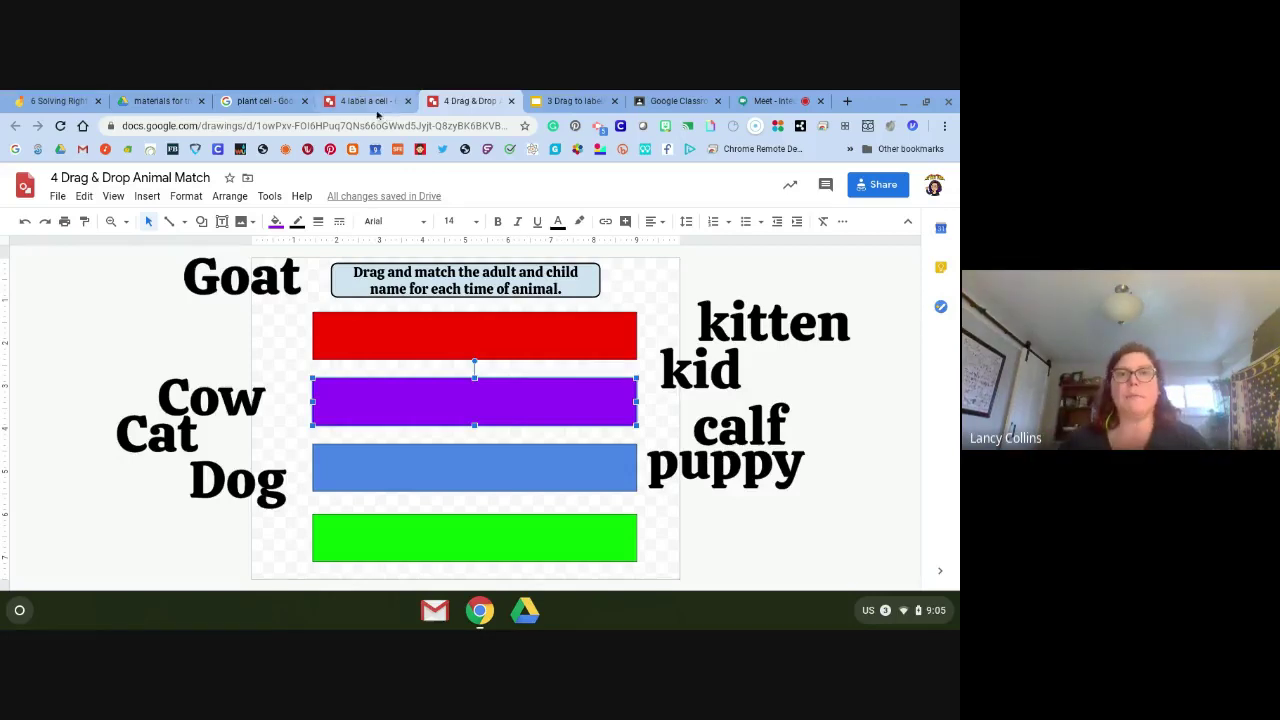
# Move the cell image around slide 1 of "3 Drag to label!" and realign it with the slide's right edge.
pyautogui.click(565, 98)
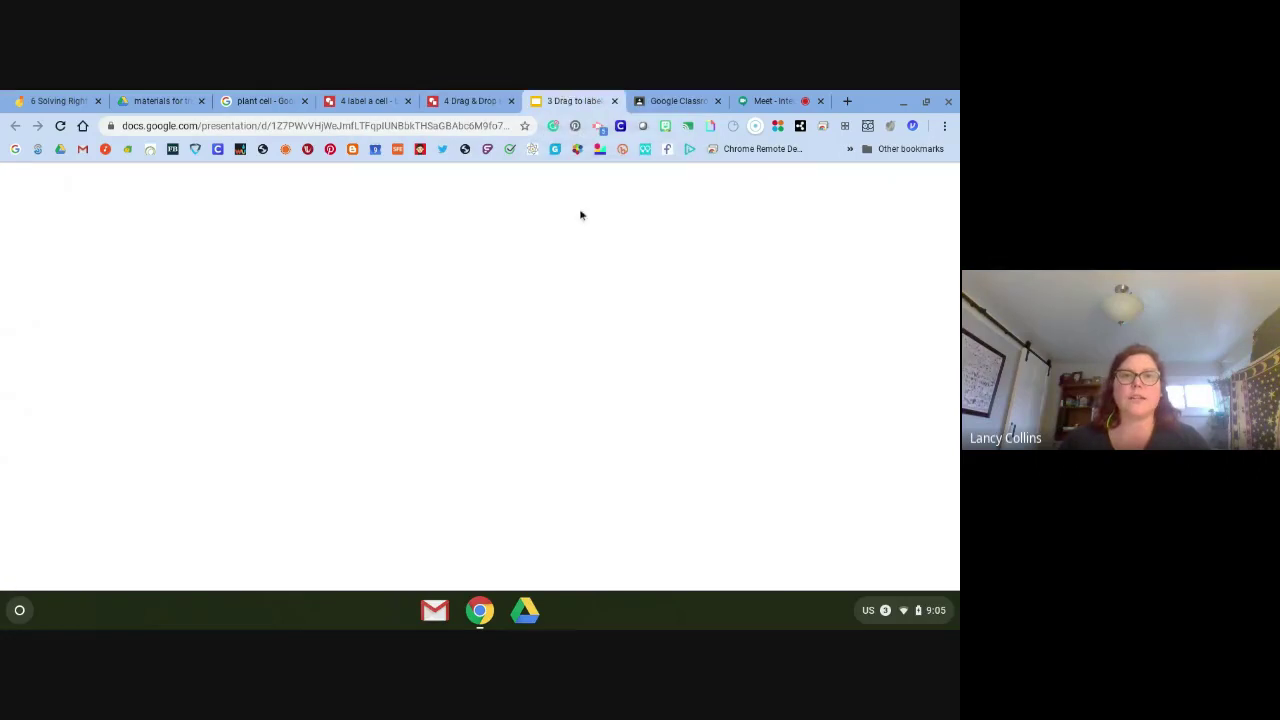
pyautogui.click(387, 289)
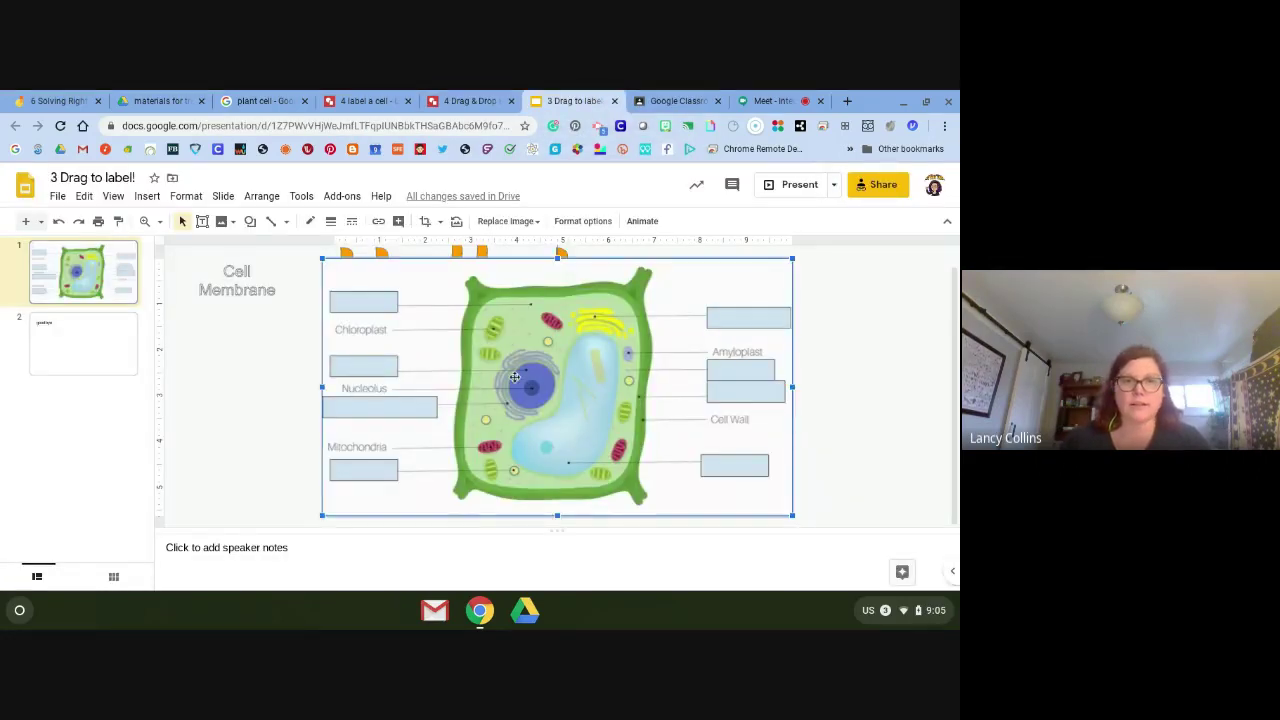
pyautogui.moveTo(612, 362); pyautogui.dragTo(628, 384)
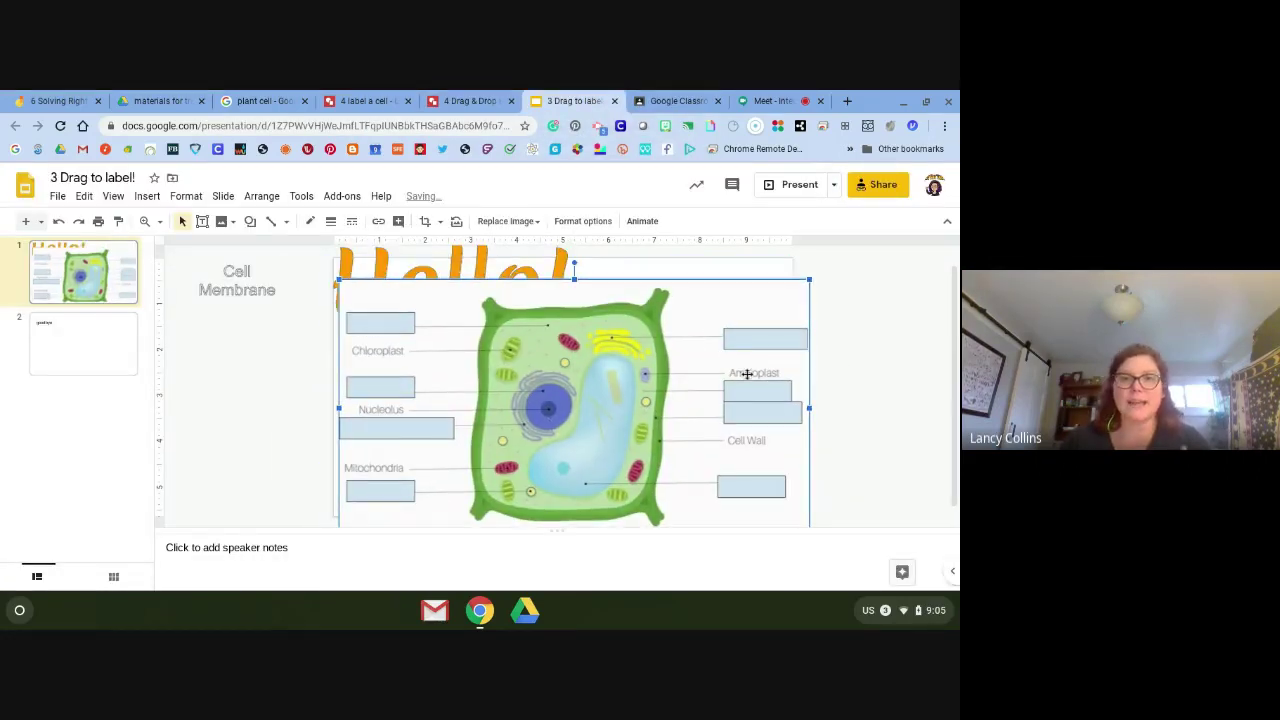
pyautogui.moveTo(746, 374); pyautogui.dragTo(700, 331)
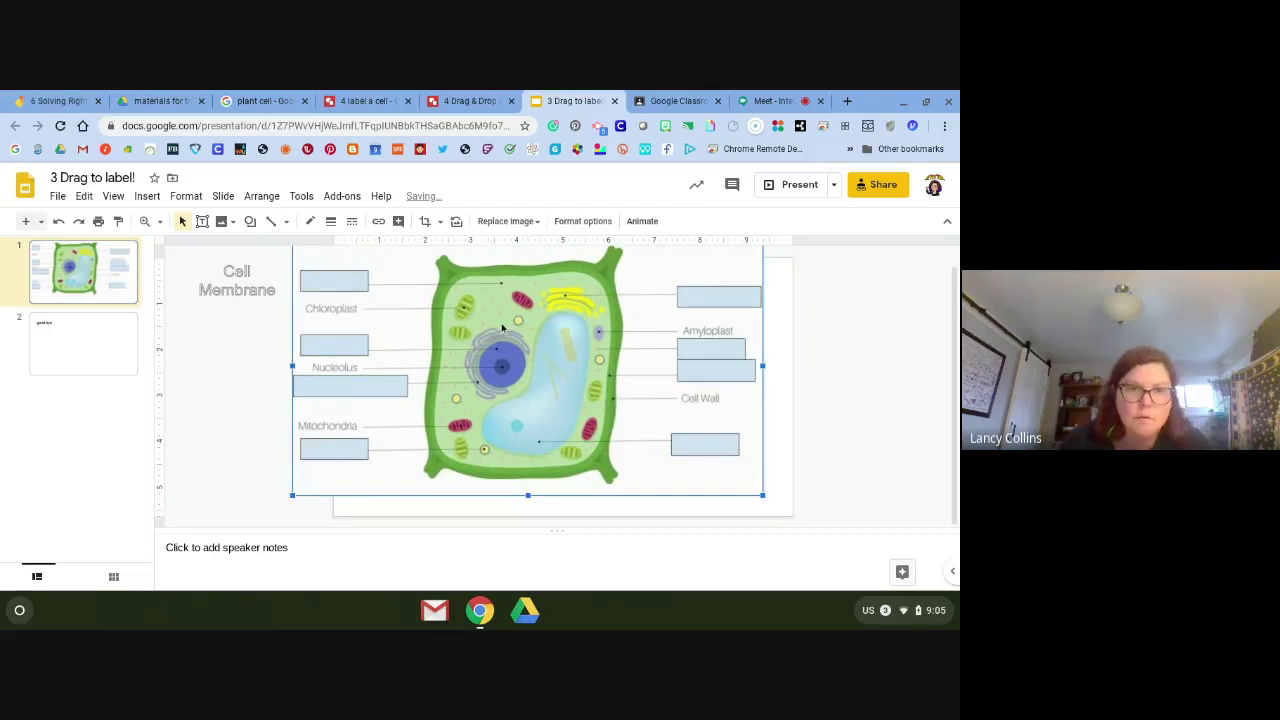
pyautogui.moveTo(503, 328); pyautogui.dragTo(517, 348)
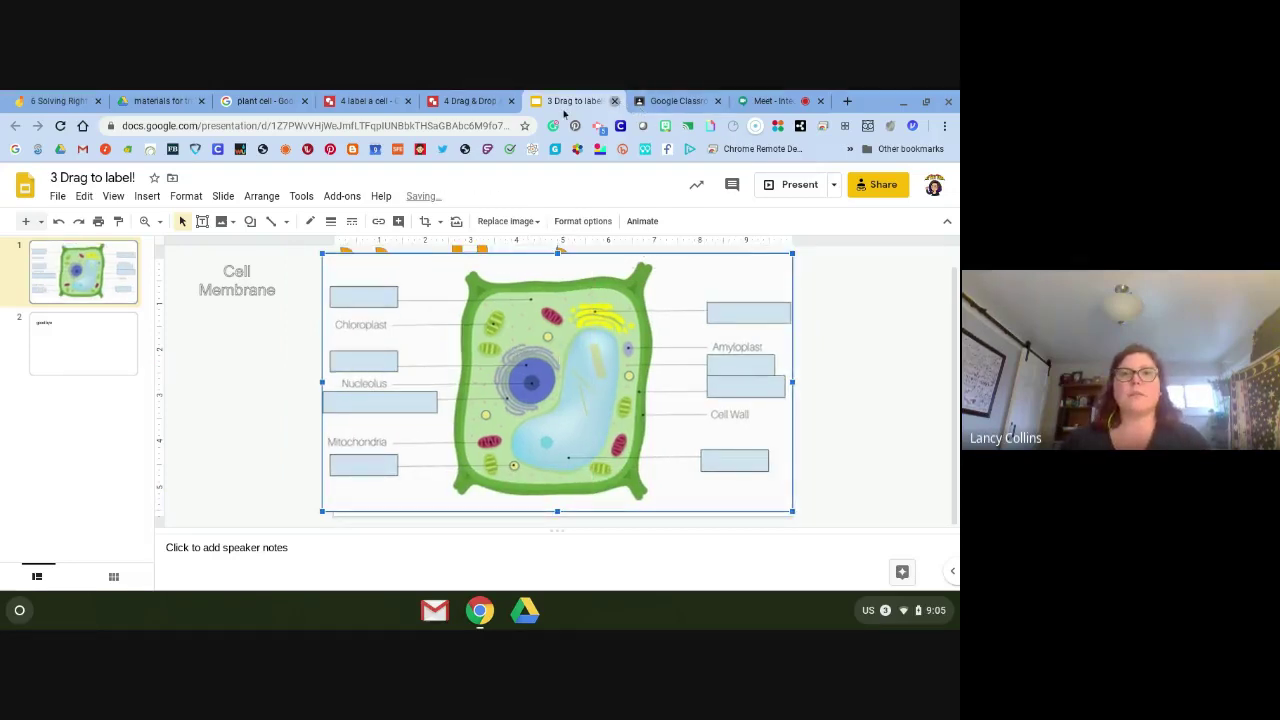
# Close the "3 Drag to label!" presentation, the "4 Drag & Drop Animal Match" and "4 label a cell" drawings, and the plant cell search.
pyautogui.hotkey('ctrl', 'w')
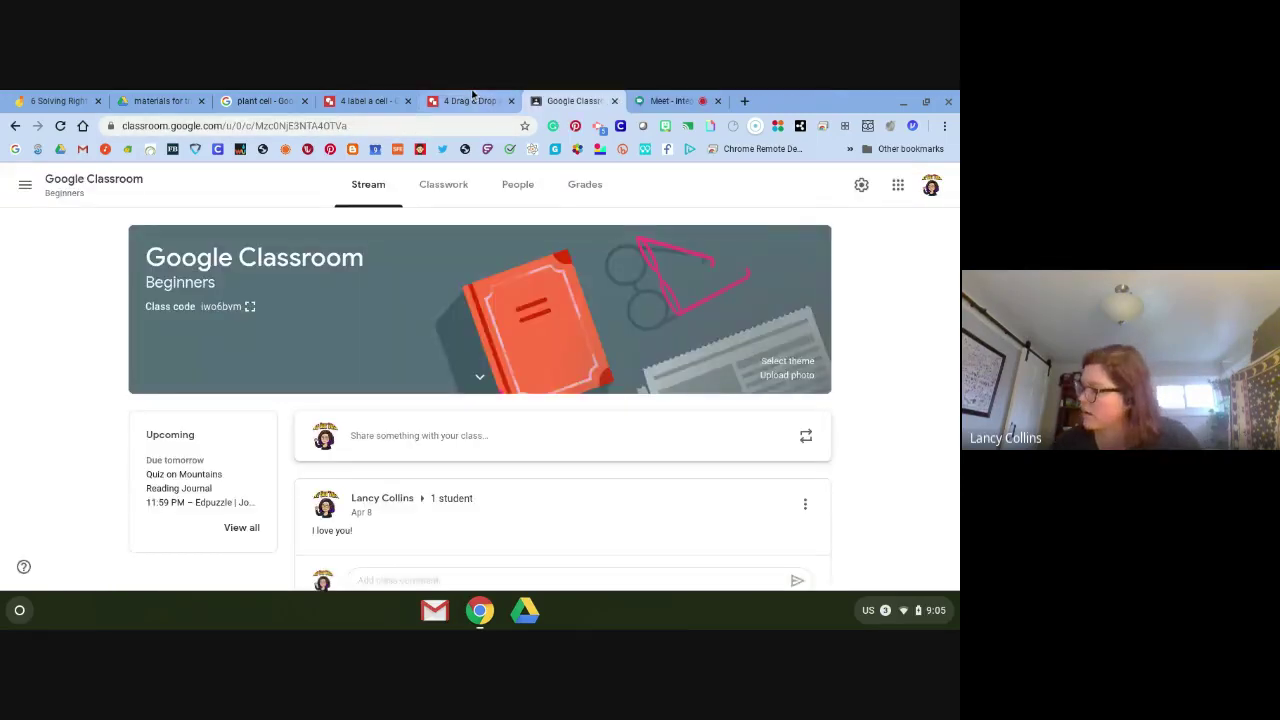
pyautogui.click(474, 96)
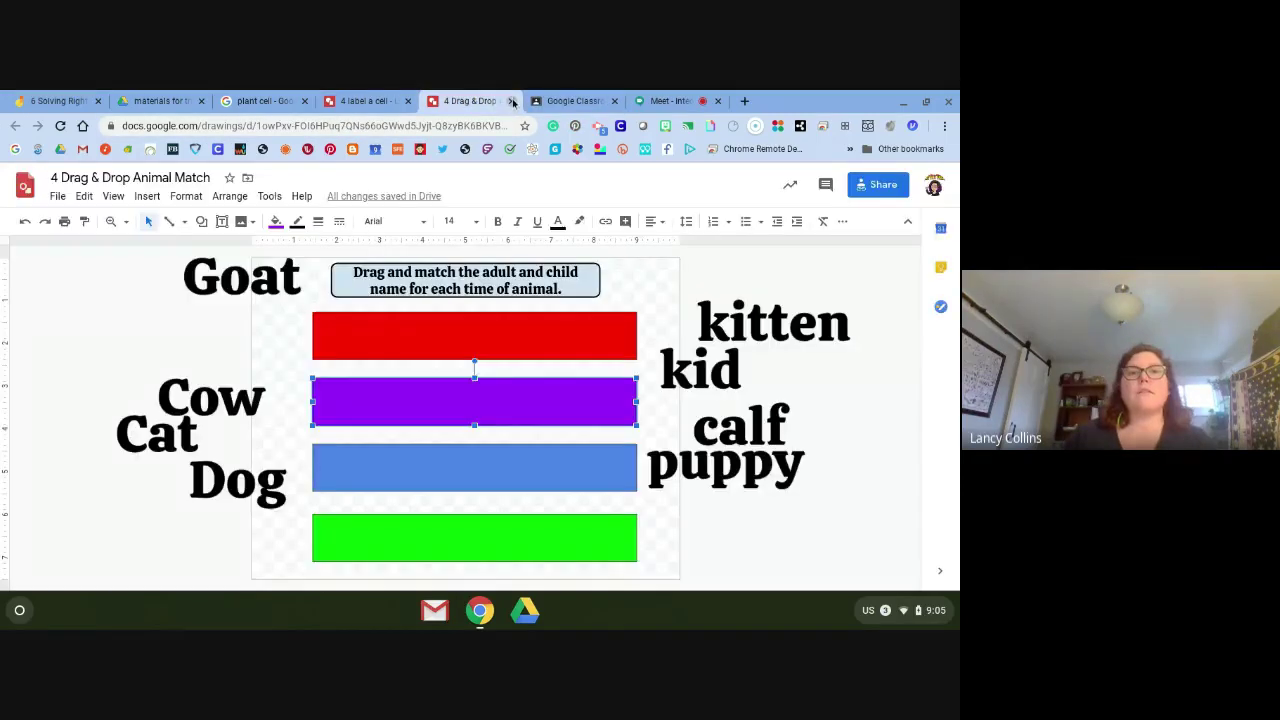
pyautogui.click(512, 101)
pyautogui.click(374, 100)
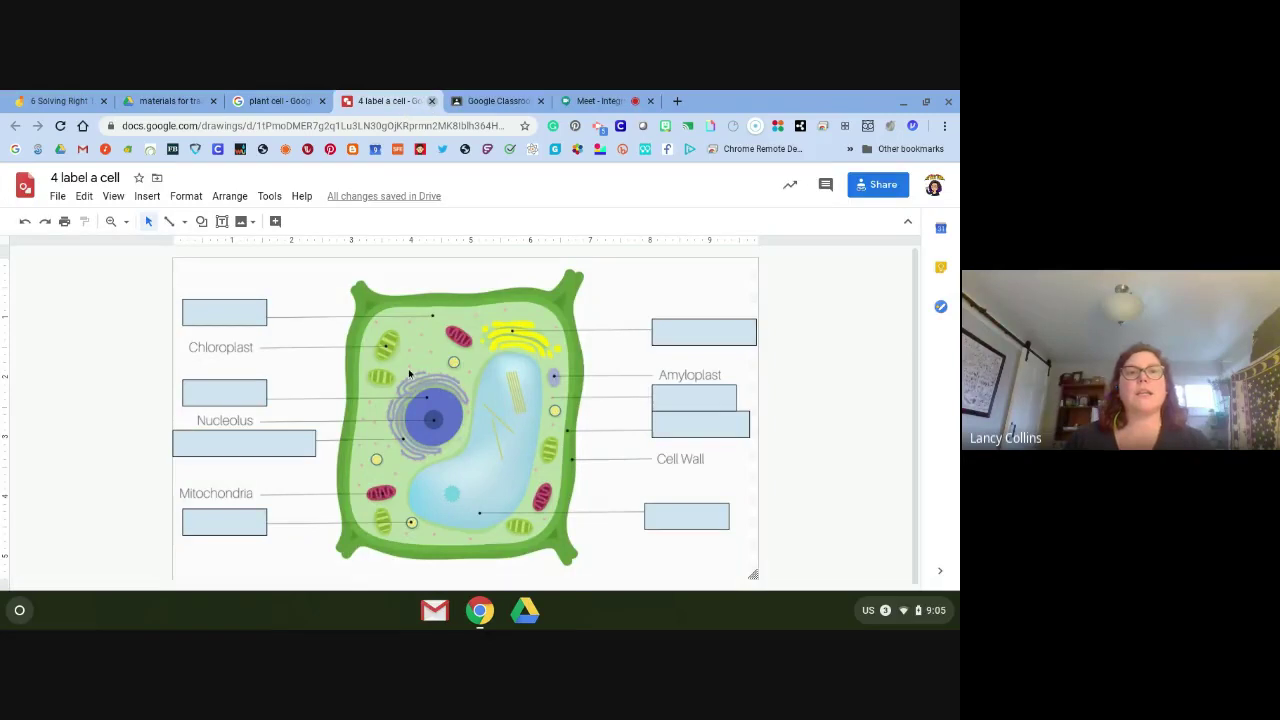
pyautogui.click(432, 101)
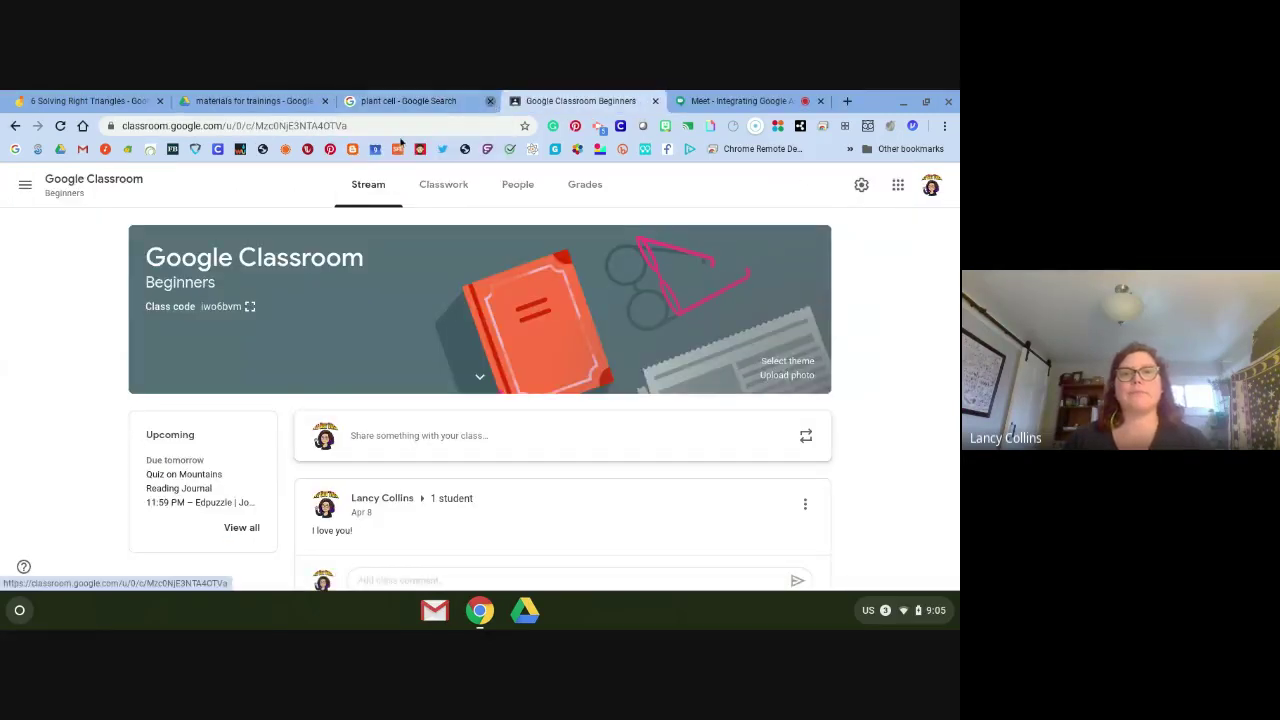
pyautogui.click(490, 101)
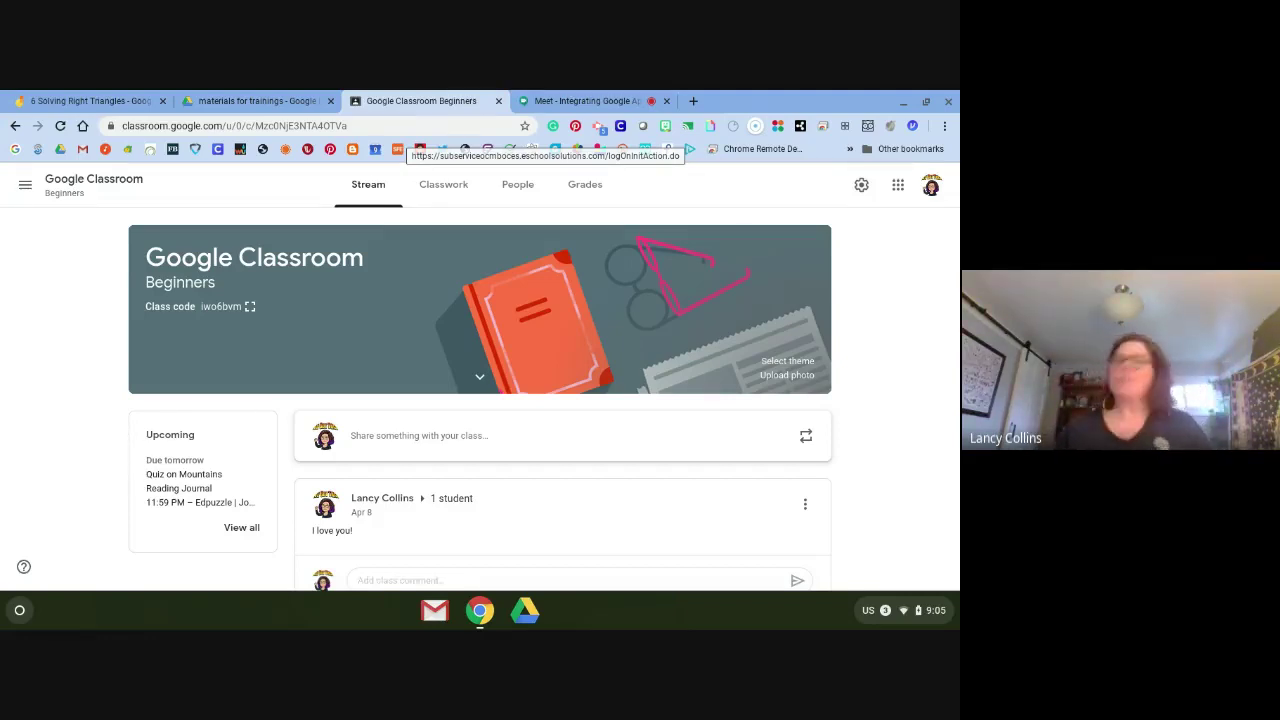
# Review the first three frames of the "6 Solving Right Triangles" jam and nudge frame 2's instruction note slightly to the left.
pyautogui.moveTo(101, 100); pyautogui.dragTo(229, 94)
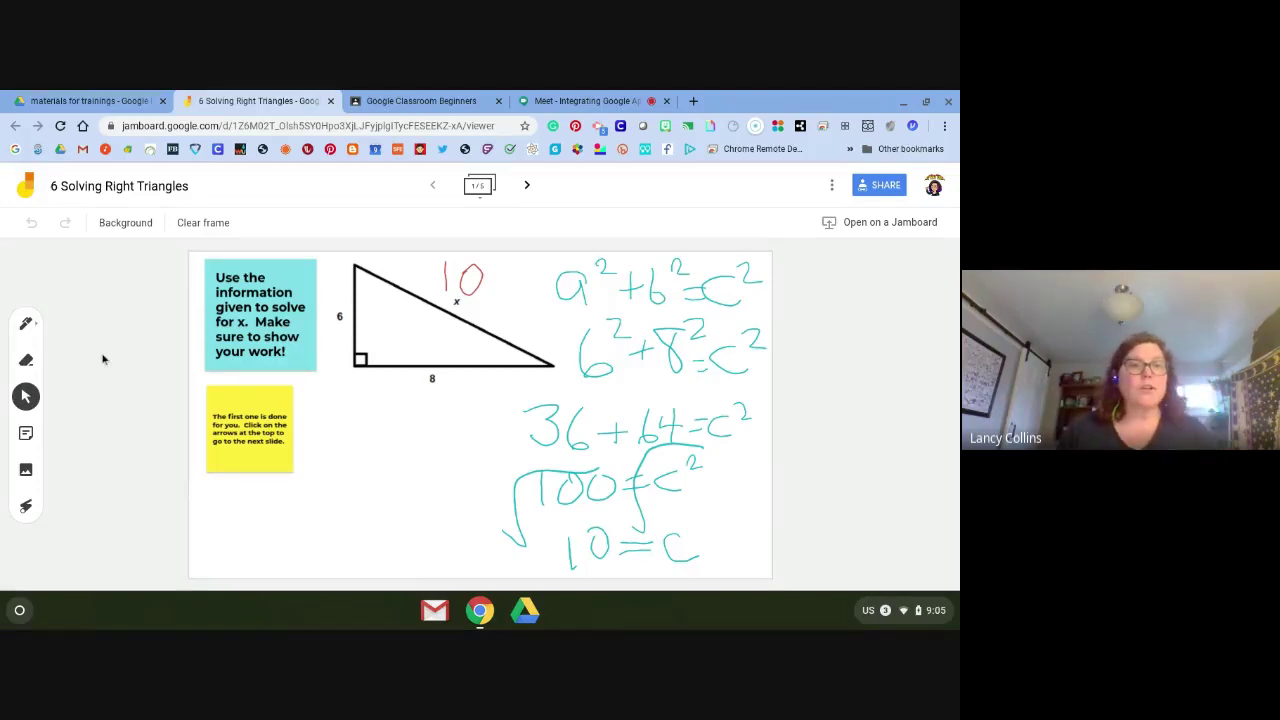
pyautogui.click(529, 189)
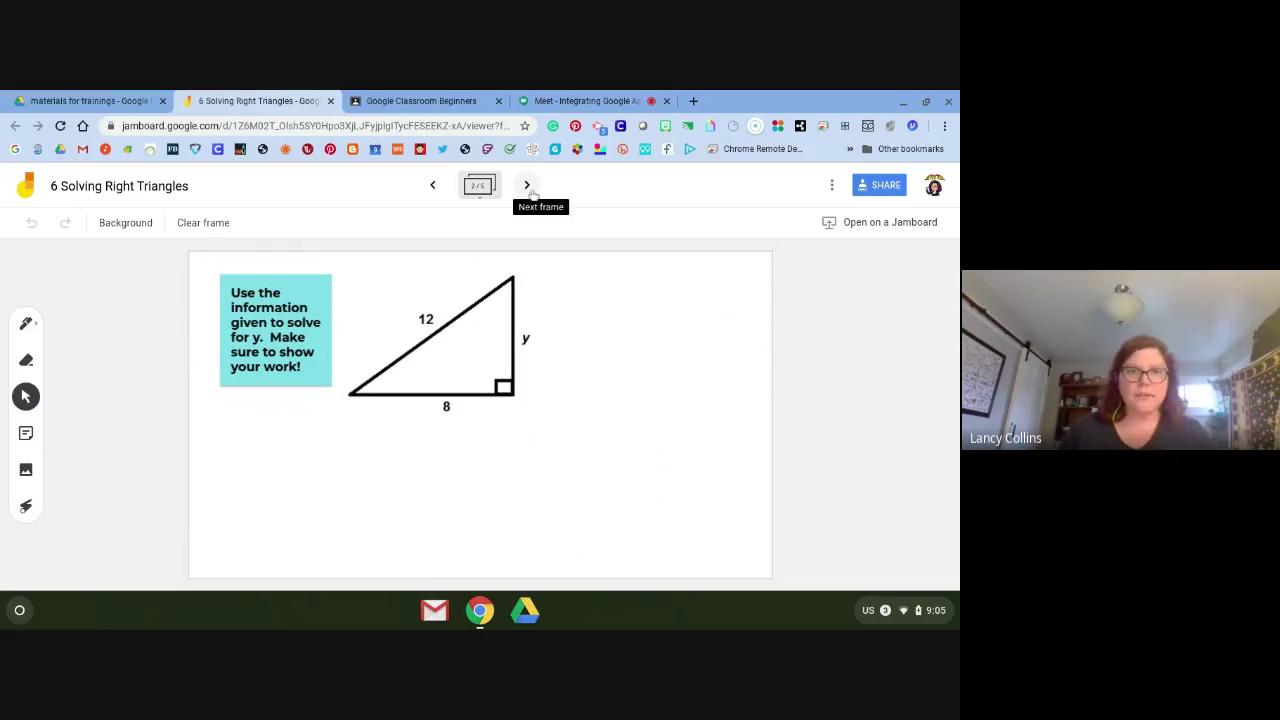
pyautogui.click(529, 189)
pyautogui.click(490, 308)
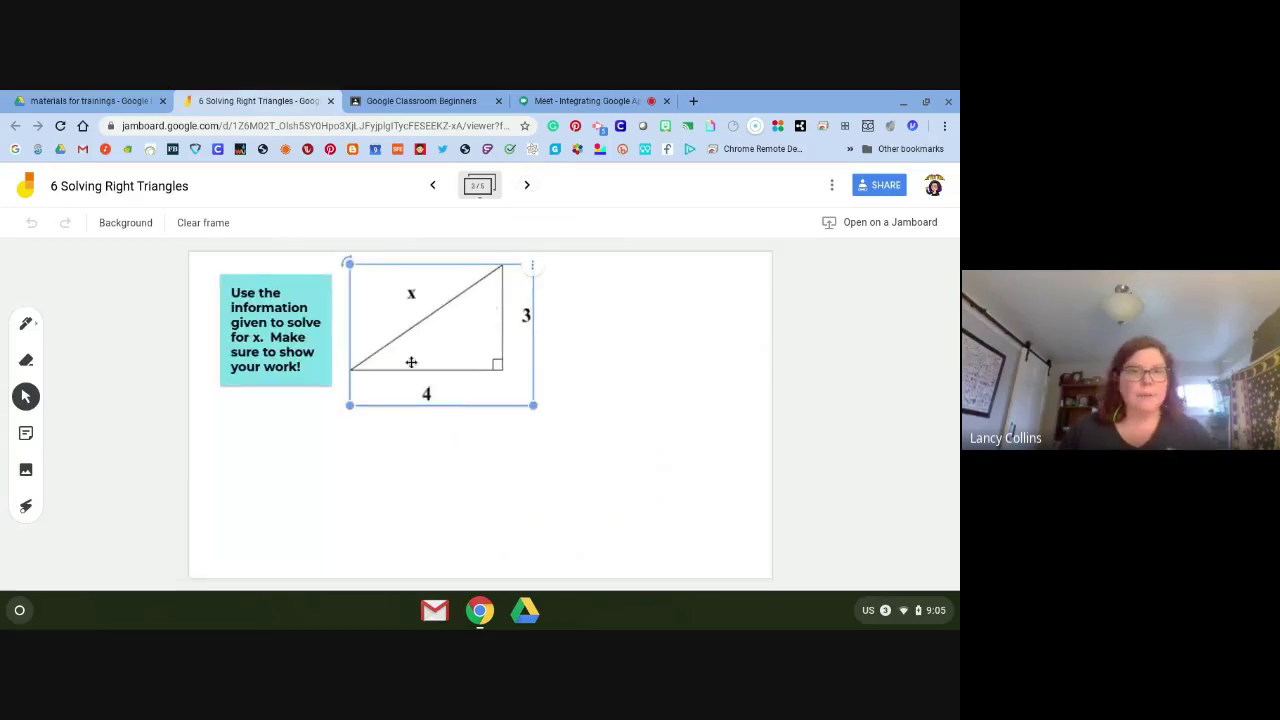
pyautogui.click(285, 390)
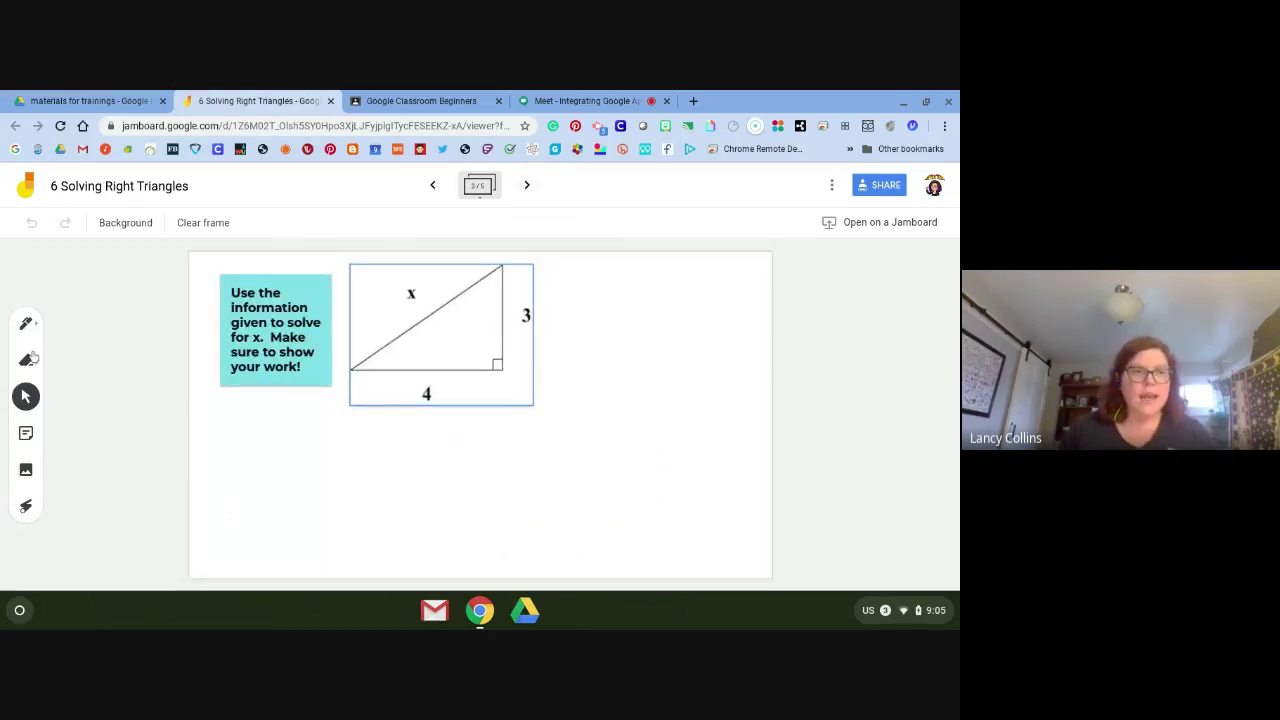
pyautogui.click(432, 188)
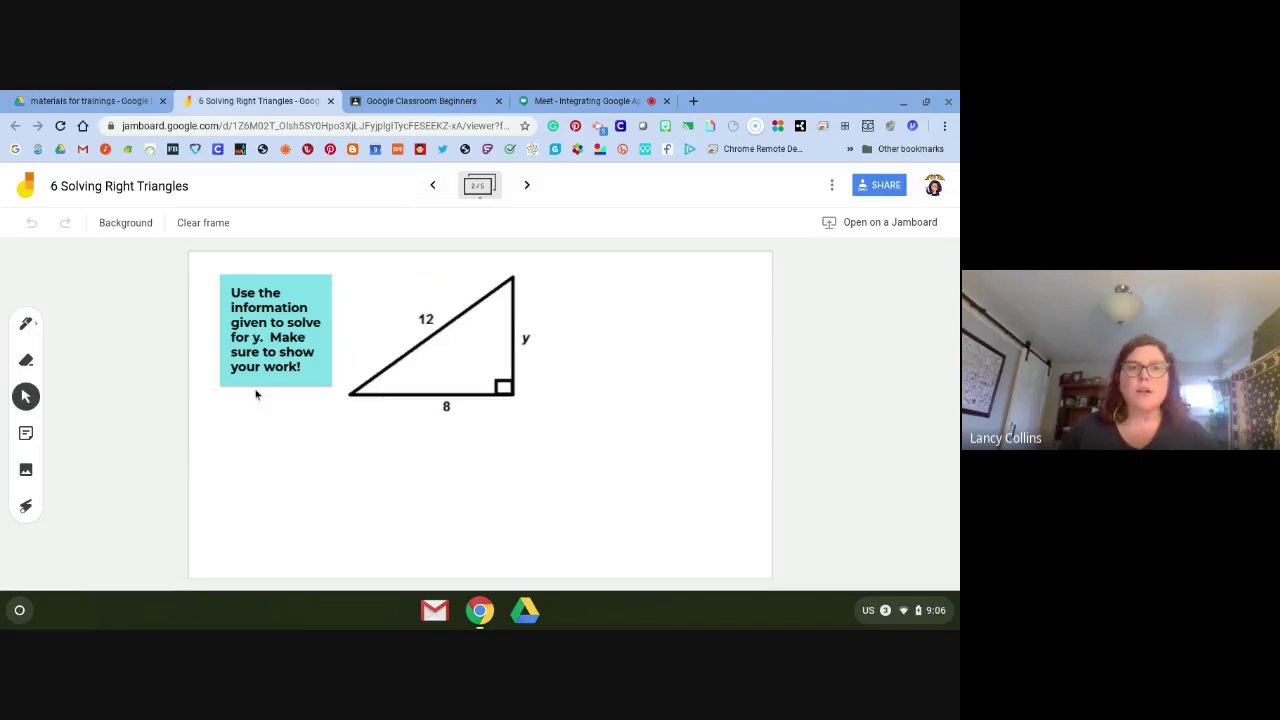
pyautogui.moveTo(257, 362); pyautogui.dragTo(253, 361)
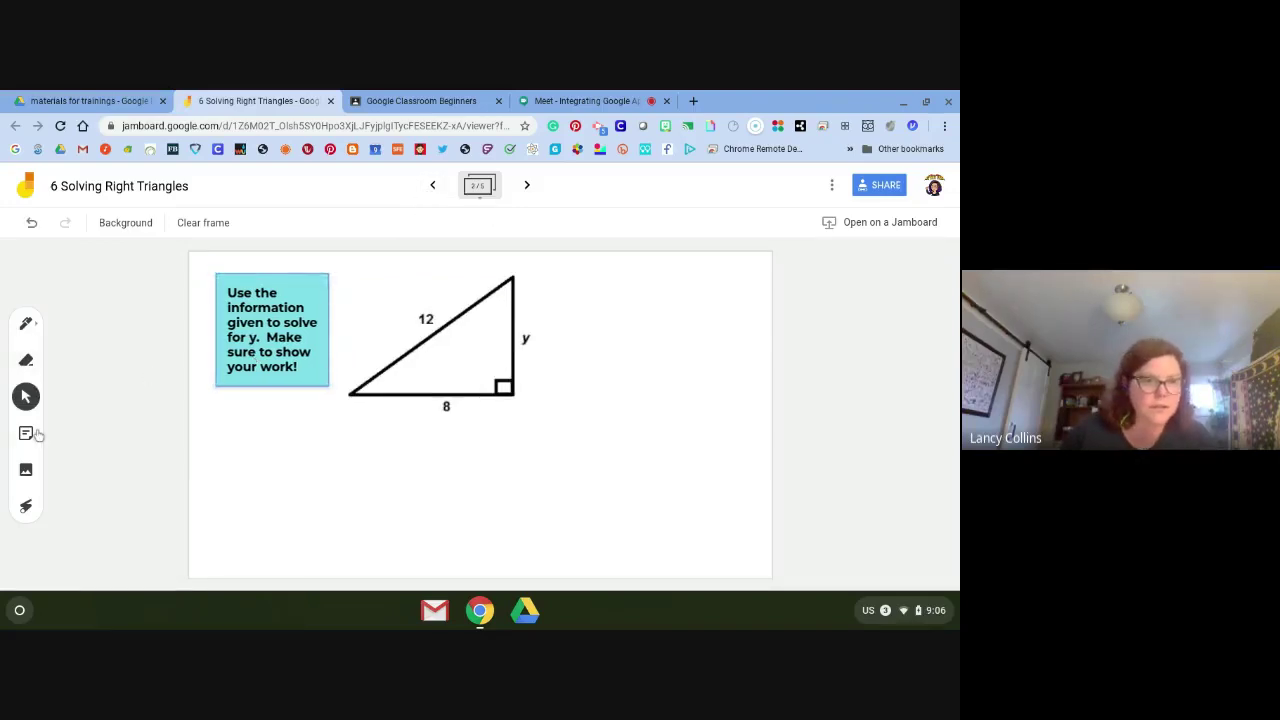
pyautogui.click(527, 186)
# Open the student work for the "Due Friday: Complete this Jam!" assignment in the Google Classroom Beginners class.
pyautogui.click(421, 101)
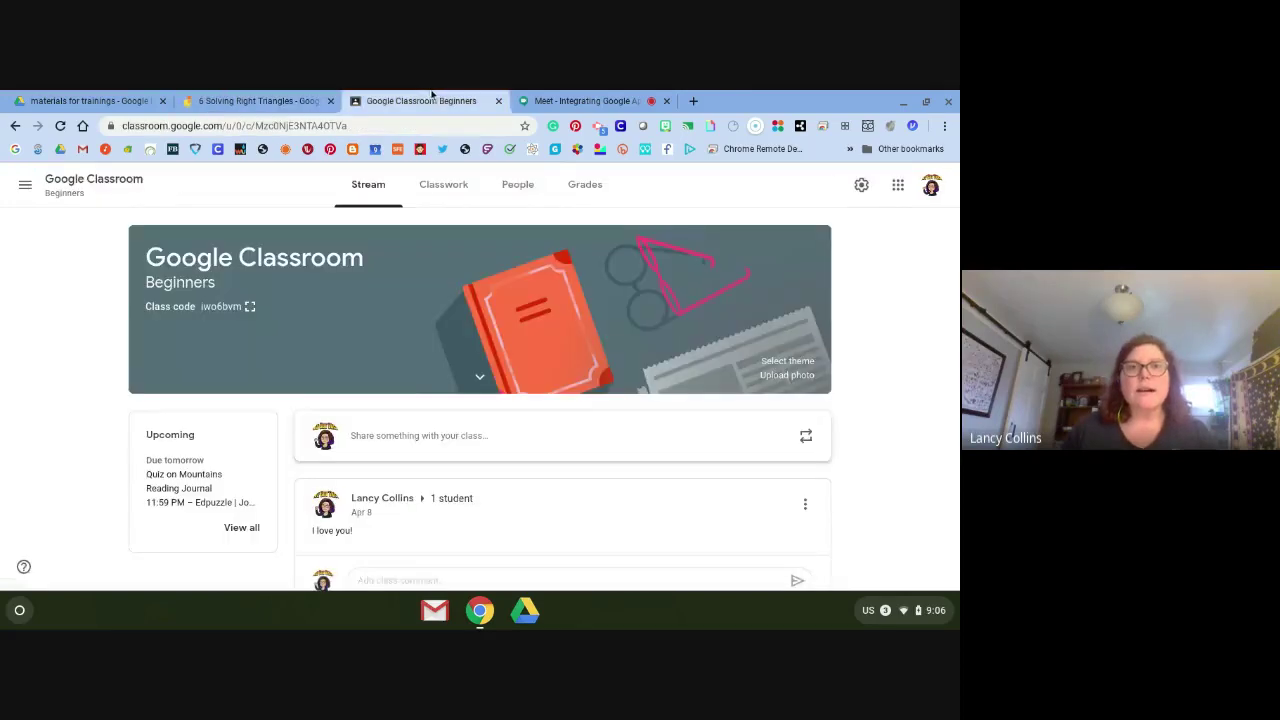
pyautogui.click(437, 198)
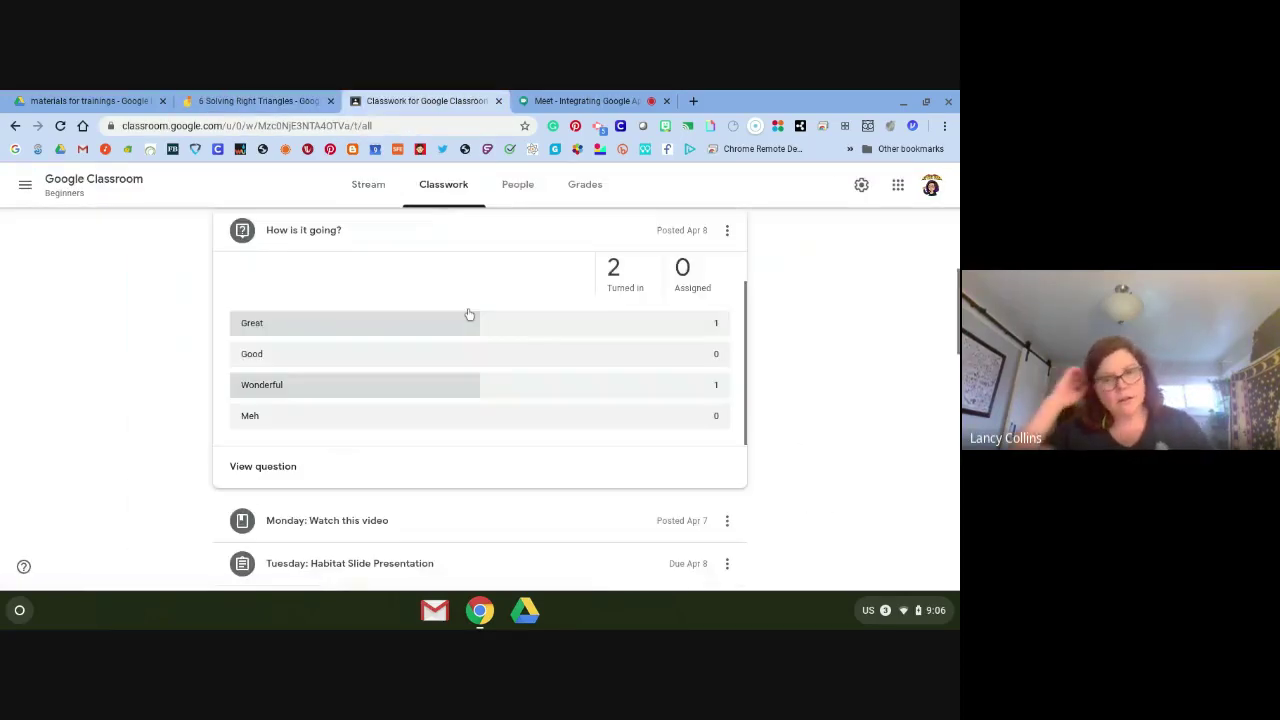
pyautogui.scroll(-3, 369, 437)
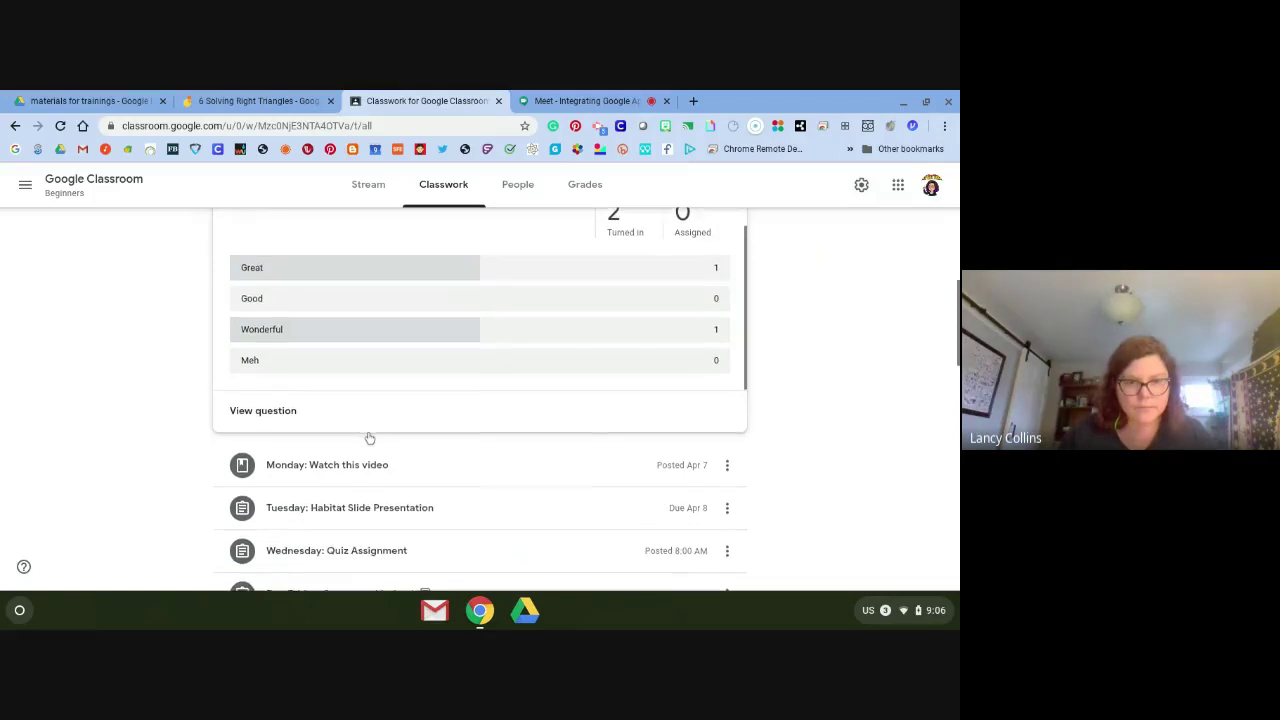
pyautogui.scroll(-1, 369, 437)
pyautogui.click(311, 479)
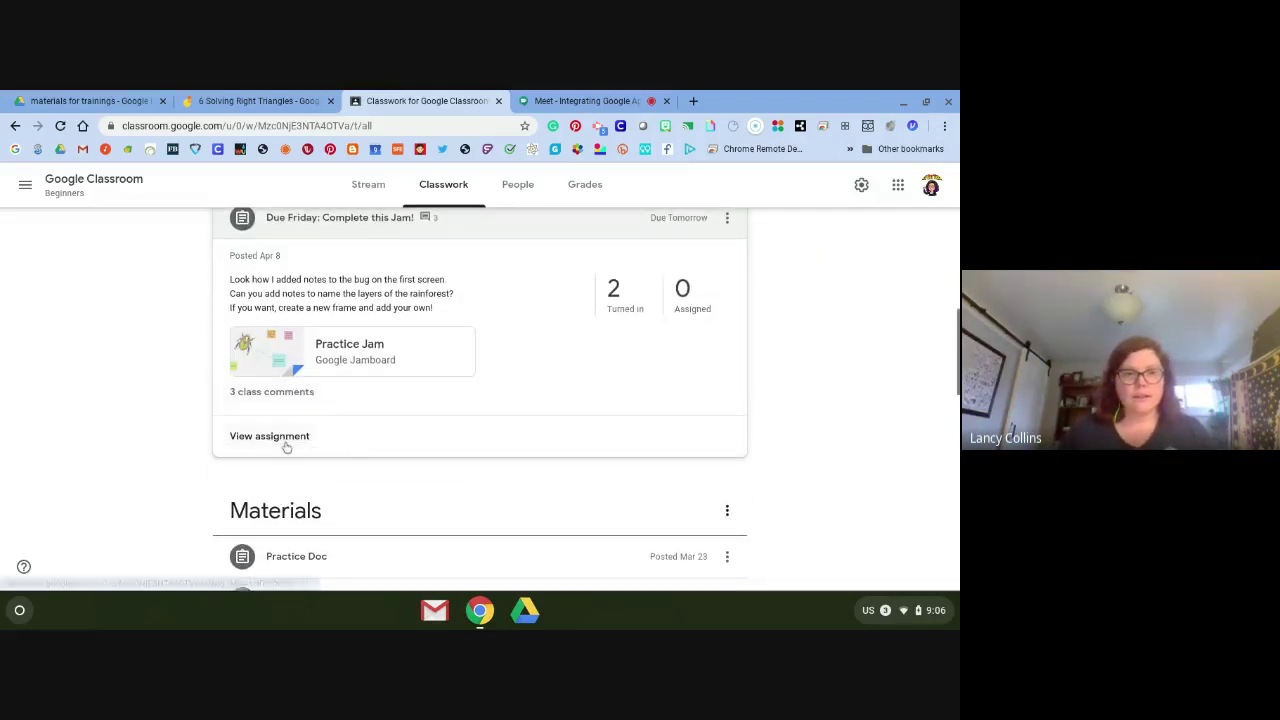
pyautogui.click(285, 442)
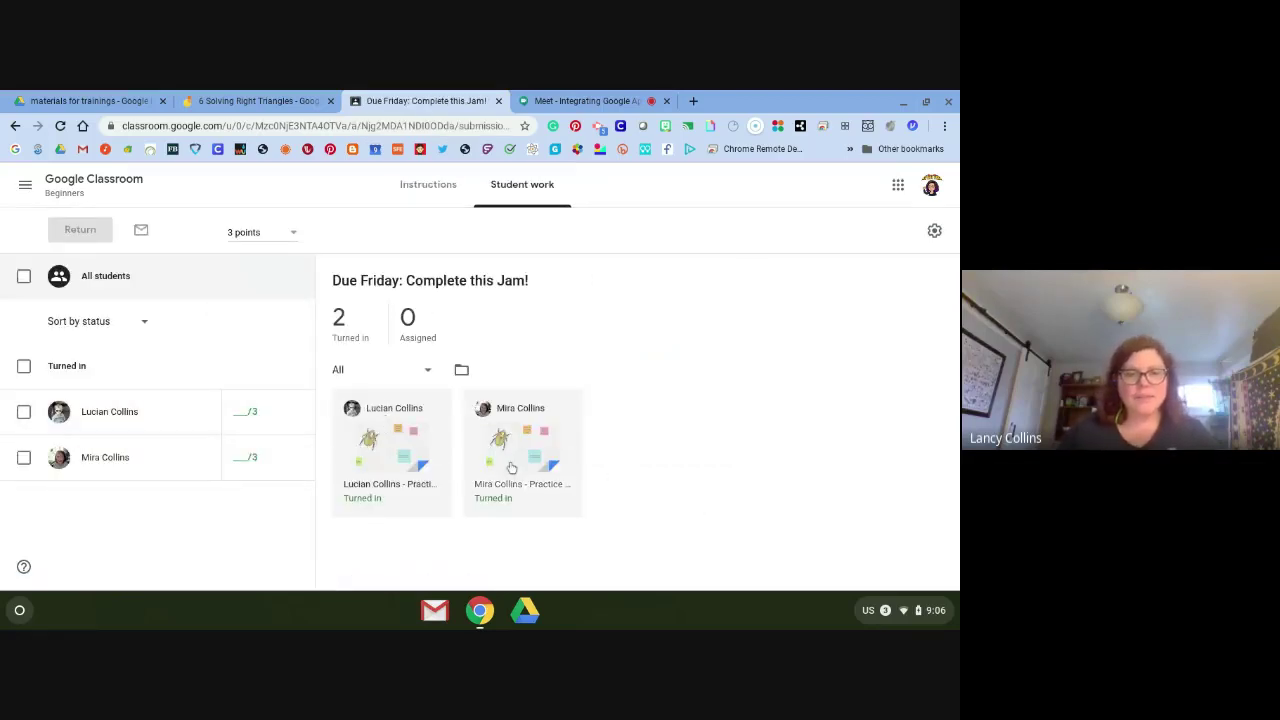
# Review both frames of the first student's submitted Practice Jam in Jamboard and close that jam.
pyautogui.click(410, 450)
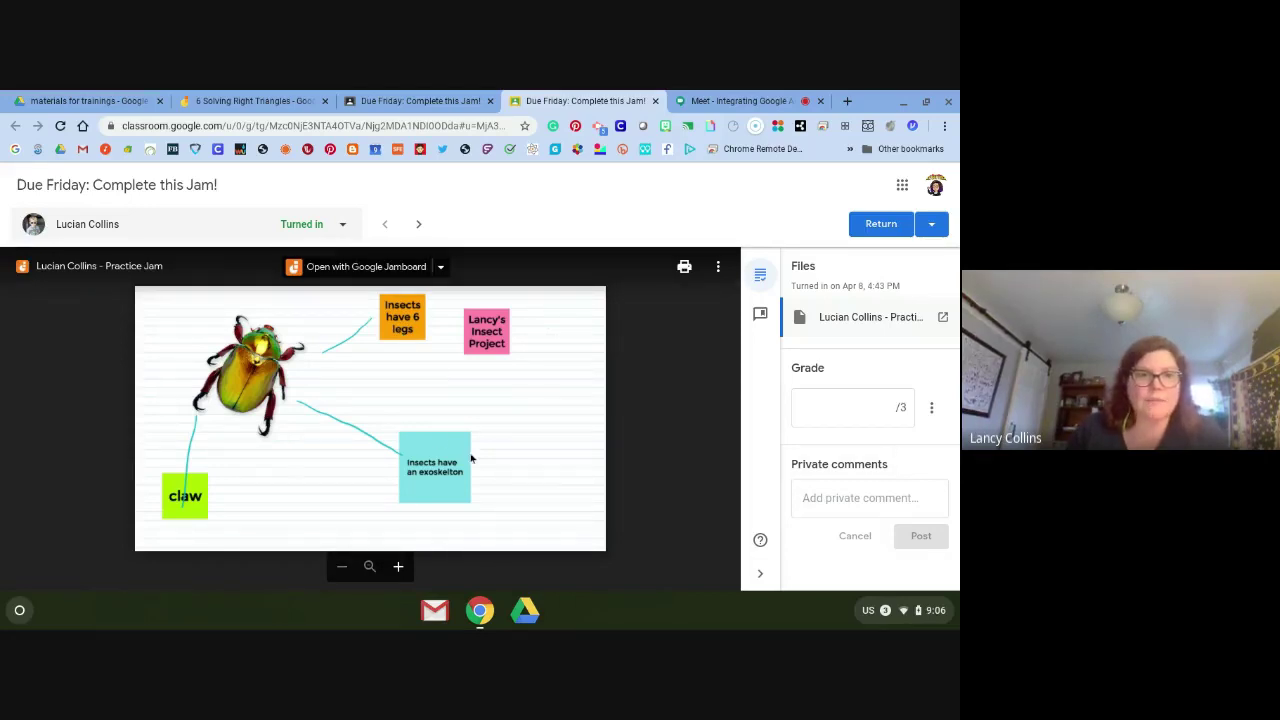
pyautogui.click(390, 270)
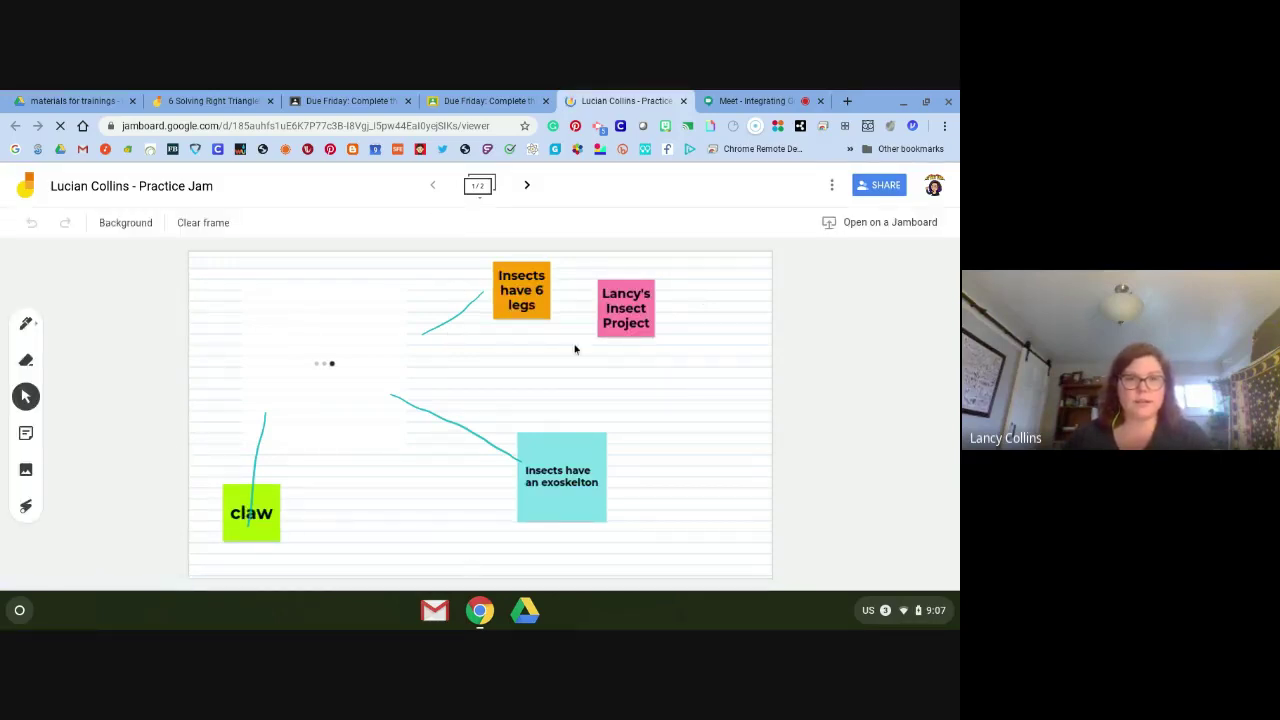
pyautogui.click(529, 187)
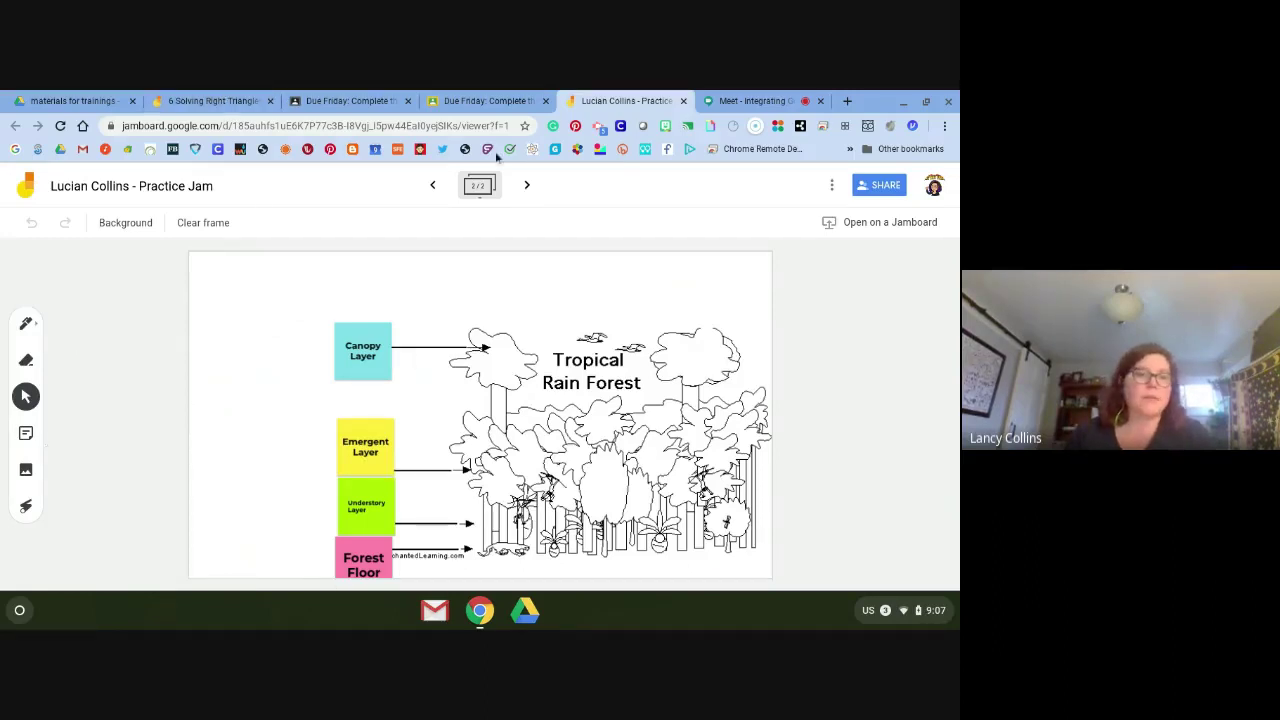
pyautogui.click(683, 101)
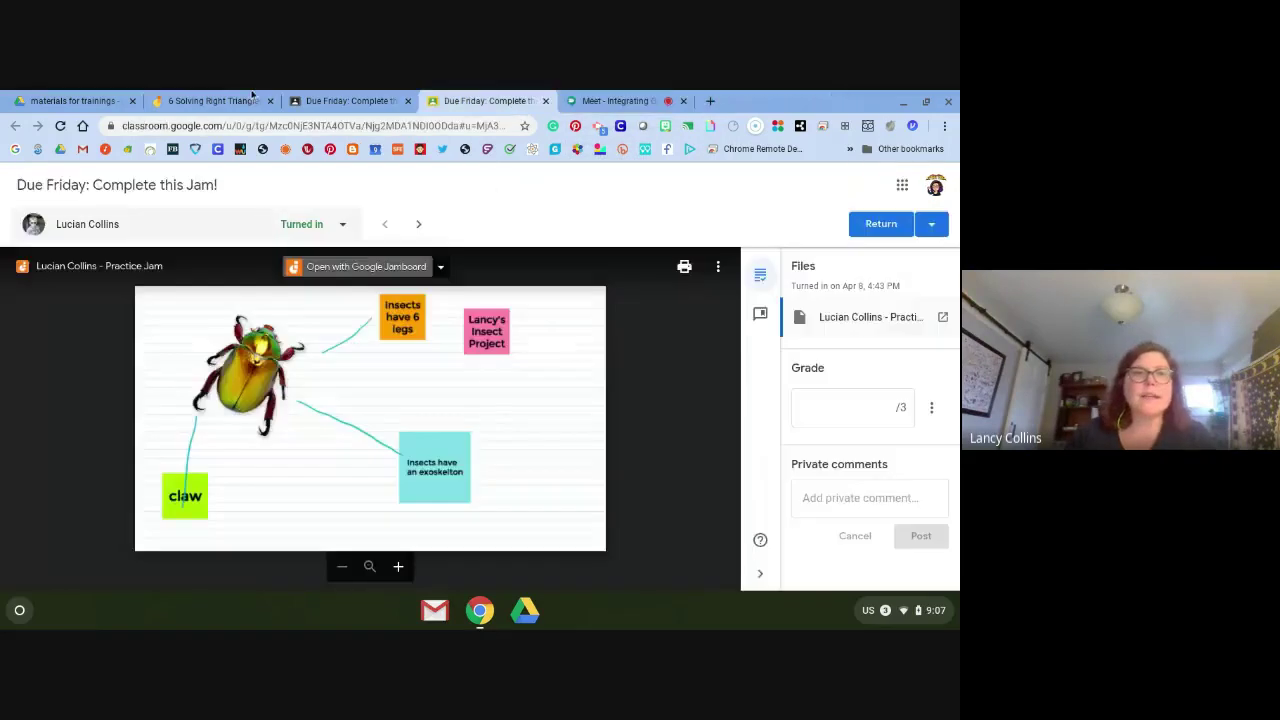
# Return to the "6 Solving Right Triangles" jam and show the worked example on frame 1.
pyautogui.click(252, 97)
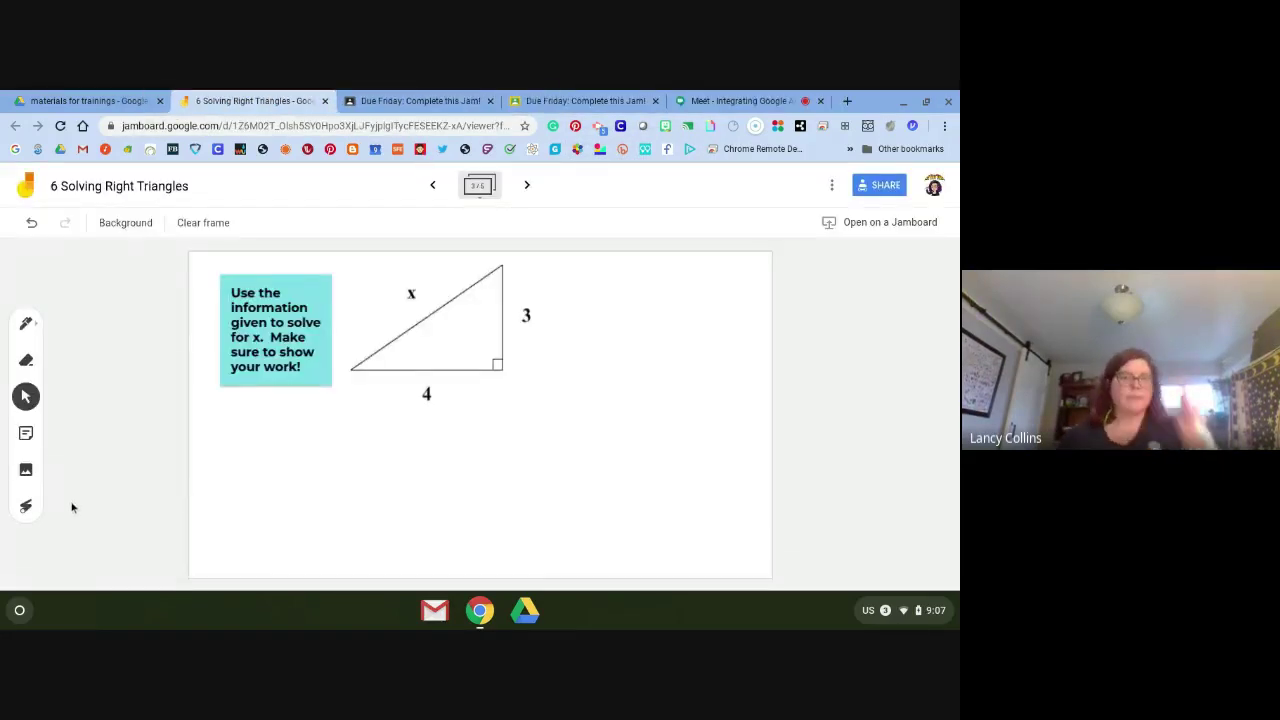
pyautogui.click(435, 185)
pyautogui.click(435, 185)
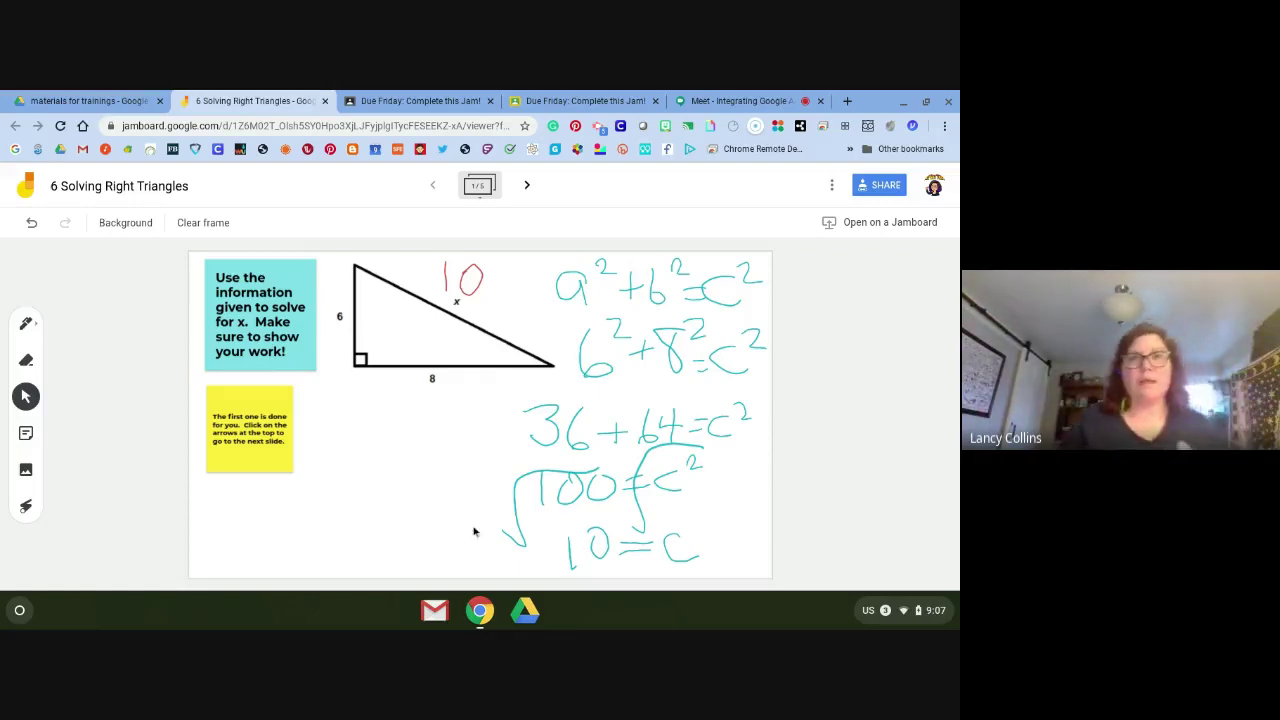
# Handwrite "a² + b² = c²" and "8² + b² = 12²" beside the frame 2 triangle with the teal pen.
pyautogui.click(527, 185)
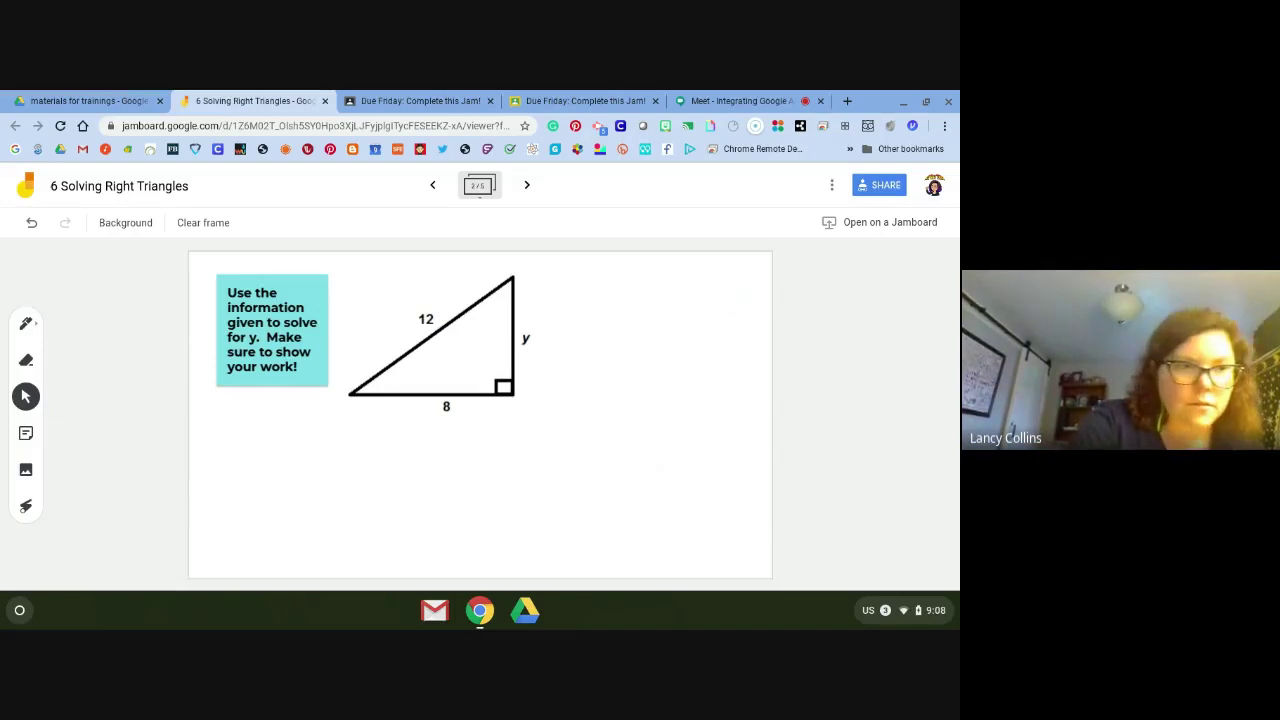
pyautogui.click(26, 323)
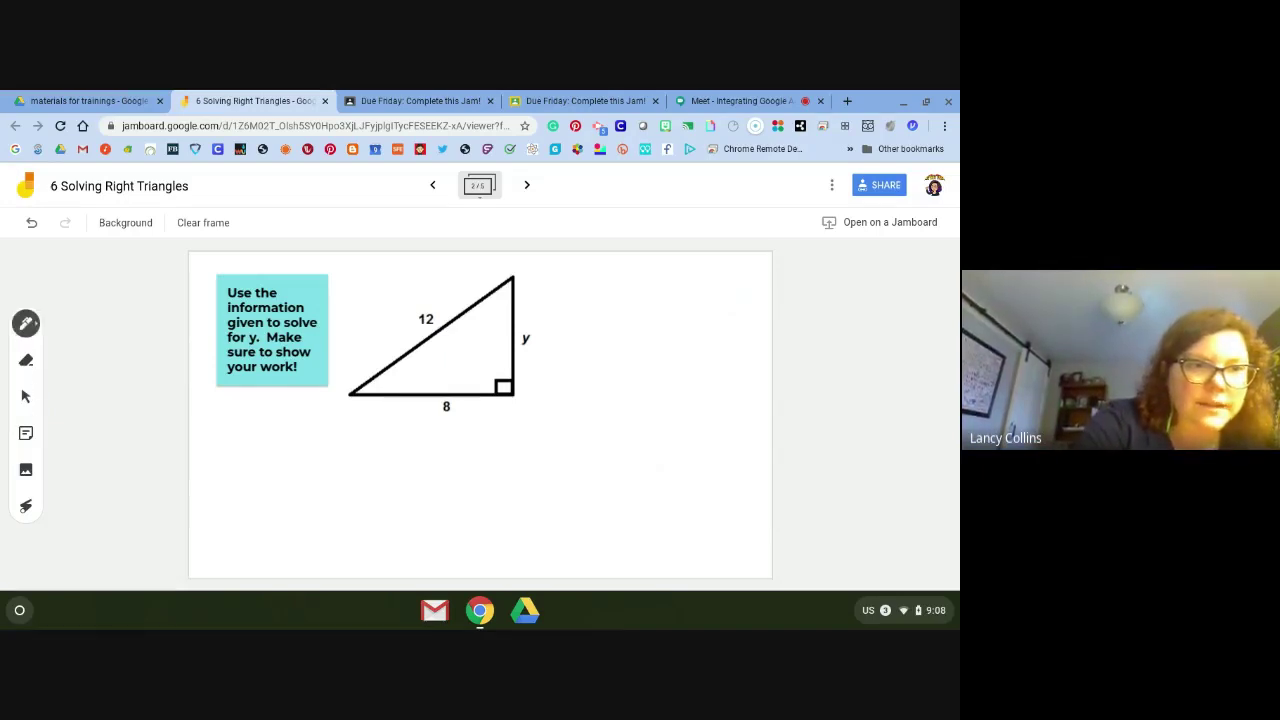
pyautogui.click(26, 323)
pyautogui.click(99, 322)
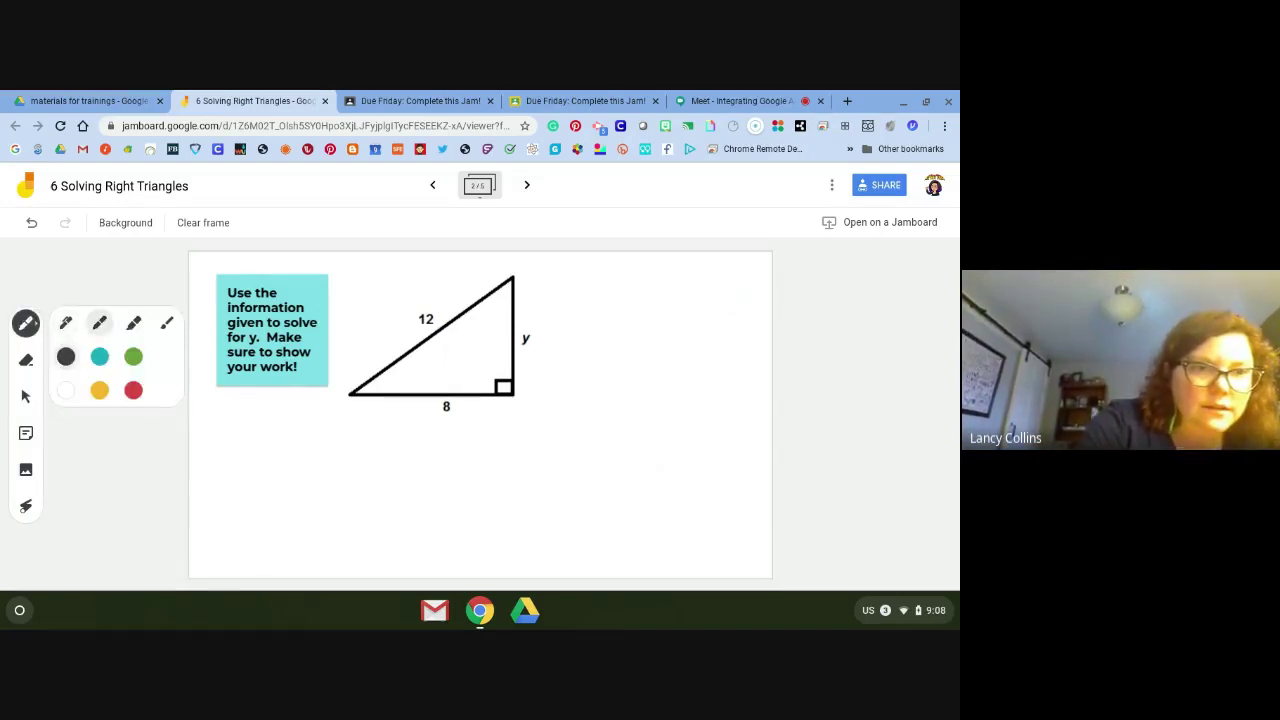
pyautogui.click(99, 356)
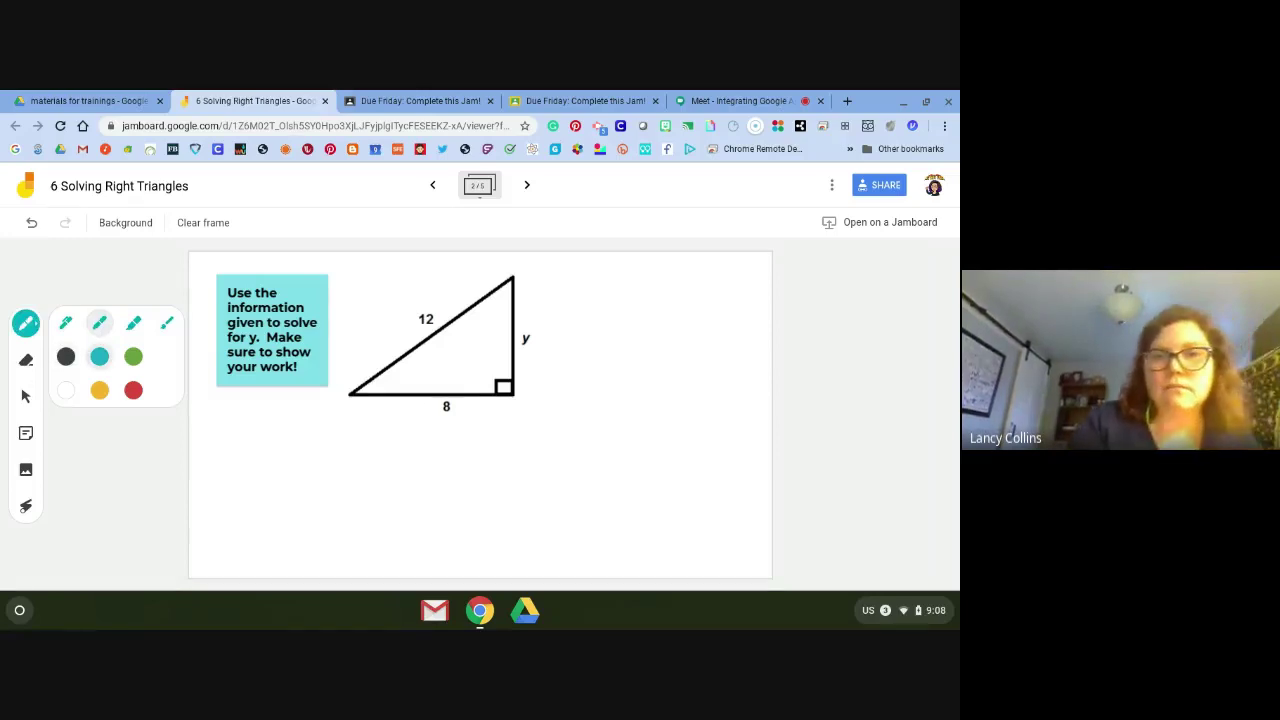
pyautogui.moveTo(579, 295); pyautogui.dragTo(592, 288)
pyautogui.moveTo(596, 276)
pyautogui.mouseDown()
pyautogui.moveTo(597, 298)
pyautogui.moveTo(617, 273)
pyautogui.moveTo(599, 282)
pyautogui.moveTo(630, 270)
pyautogui.moveTo(637, 300)
pyautogui.moveTo(648, 287)
pyautogui.mouseUp()
pyautogui.moveTo(646, 284)
pyautogui.mouseDown()
pyautogui.moveTo(664, 300)
pyautogui.moveTo(688, 274)
pyautogui.moveTo(739, 308)
pyautogui.mouseUp()
pyautogui.moveTo(738, 263); pyautogui.dragTo(765, 284)
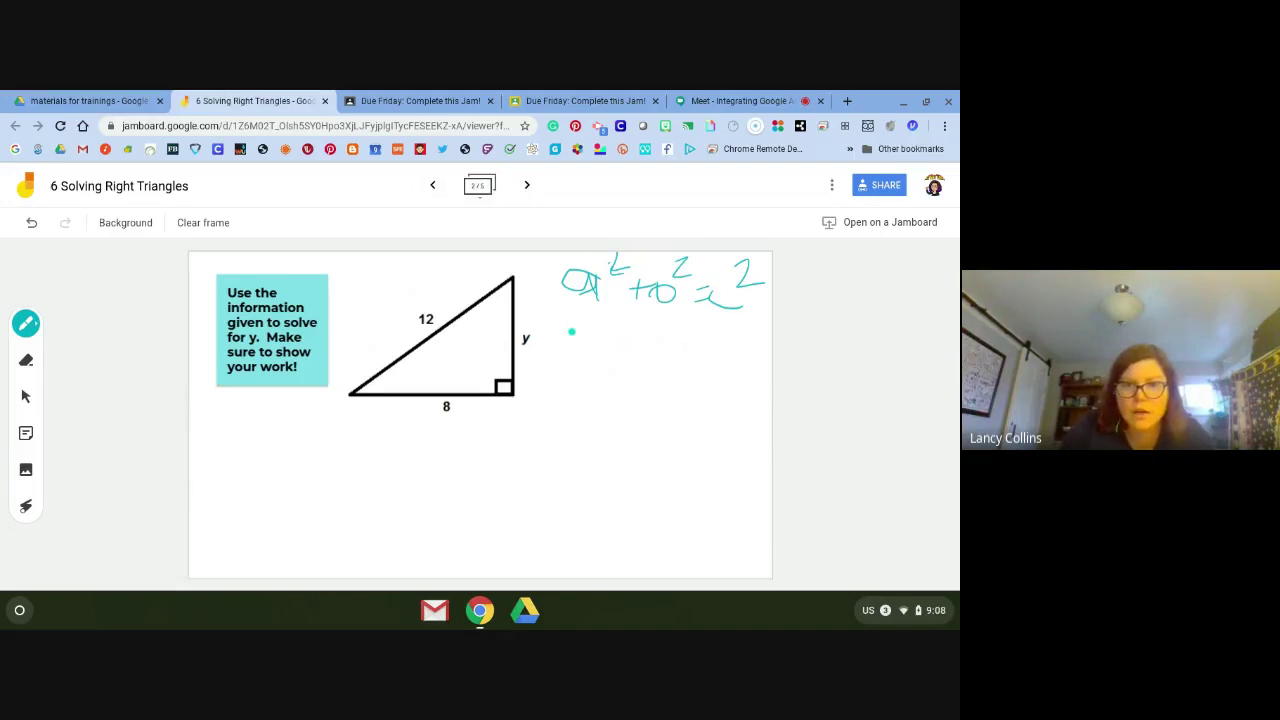
pyautogui.moveTo(568, 331)
pyautogui.mouseDown()
pyautogui.moveTo(565, 361)
pyautogui.moveTo(584, 324)
pyautogui.moveTo(577, 335)
pyautogui.moveTo(589, 330)
pyautogui.moveTo(604, 358)
pyautogui.moveTo(632, 346)
pyautogui.moveTo(645, 366)
pyautogui.moveTo(633, 350)
pyautogui.moveTo(652, 328)
pyautogui.moveTo(646, 337)
pyautogui.moveTo(690, 343)
pyautogui.moveTo(696, 358)
pyautogui.moveTo(710, 330)
pyautogui.moveTo(738, 347)
pyautogui.moveTo(733, 318)
pyautogui.moveTo(742, 335)
pyautogui.mouseUp()
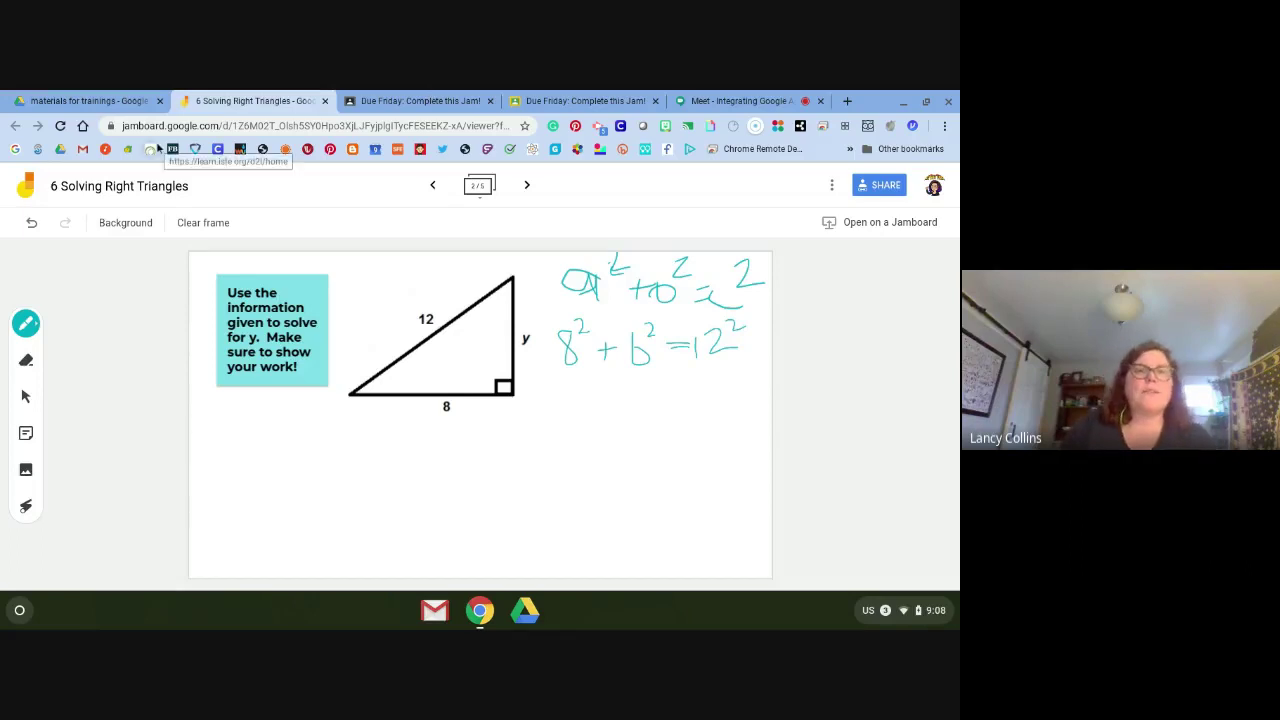
# Close the right triangles jam and the student submission, and return to the Google Classroom Beginners stream.
pyautogui.click(325, 101)
pyautogui.click(98, 184)
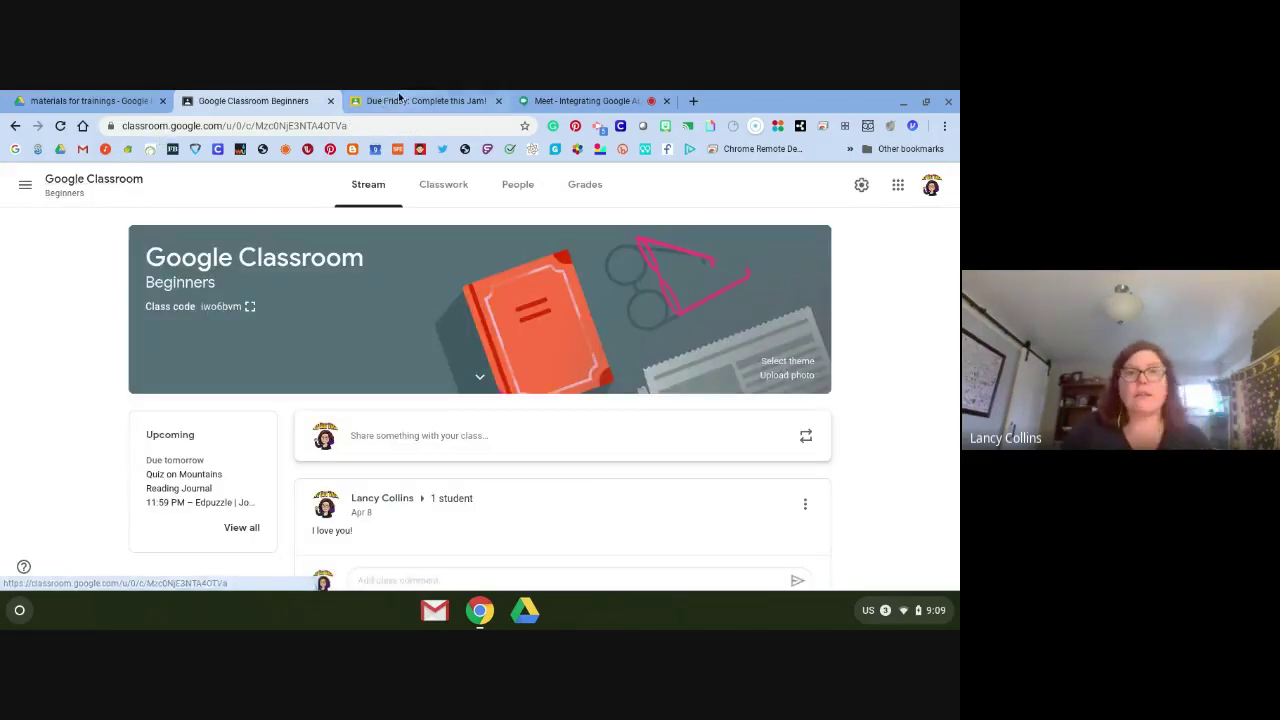
pyautogui.click(498, 101)
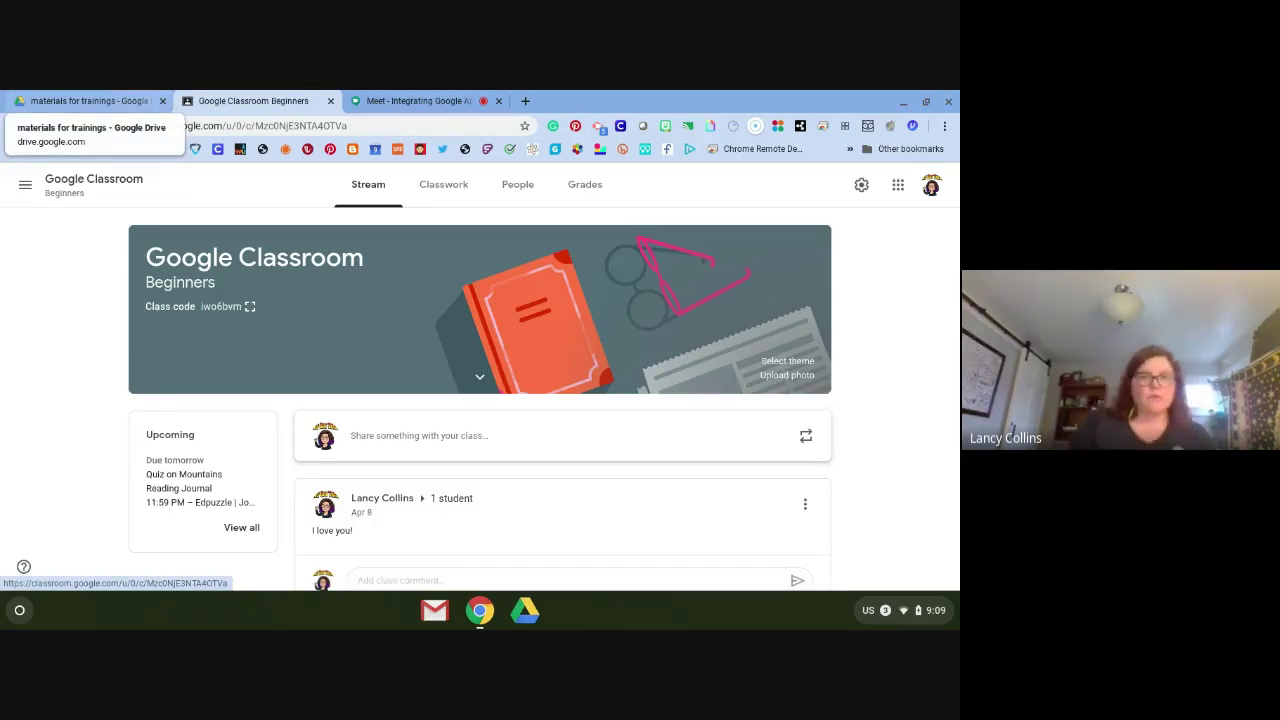
# Open the YouTube home page in a new browser tab.
pyautogui.click(526, 101)
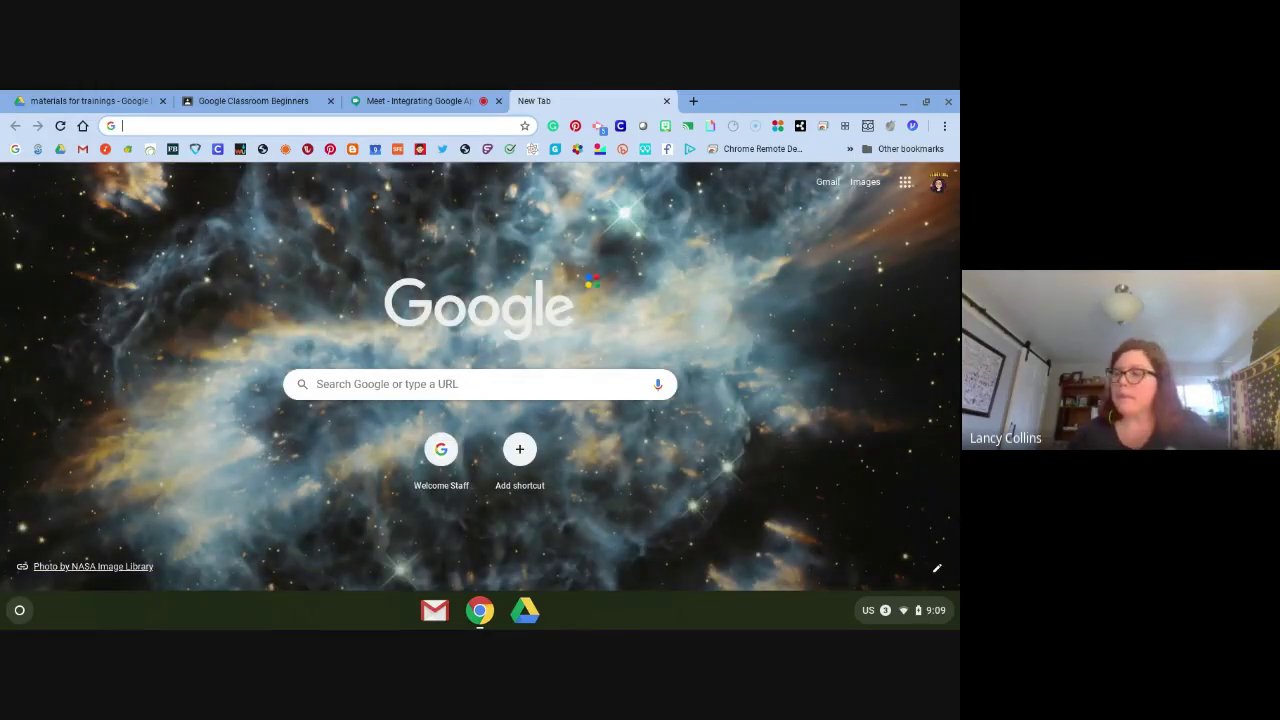
pyautogui.click(343, 128)
pyautogui.write('youtu')
pyautogui.press('Return')
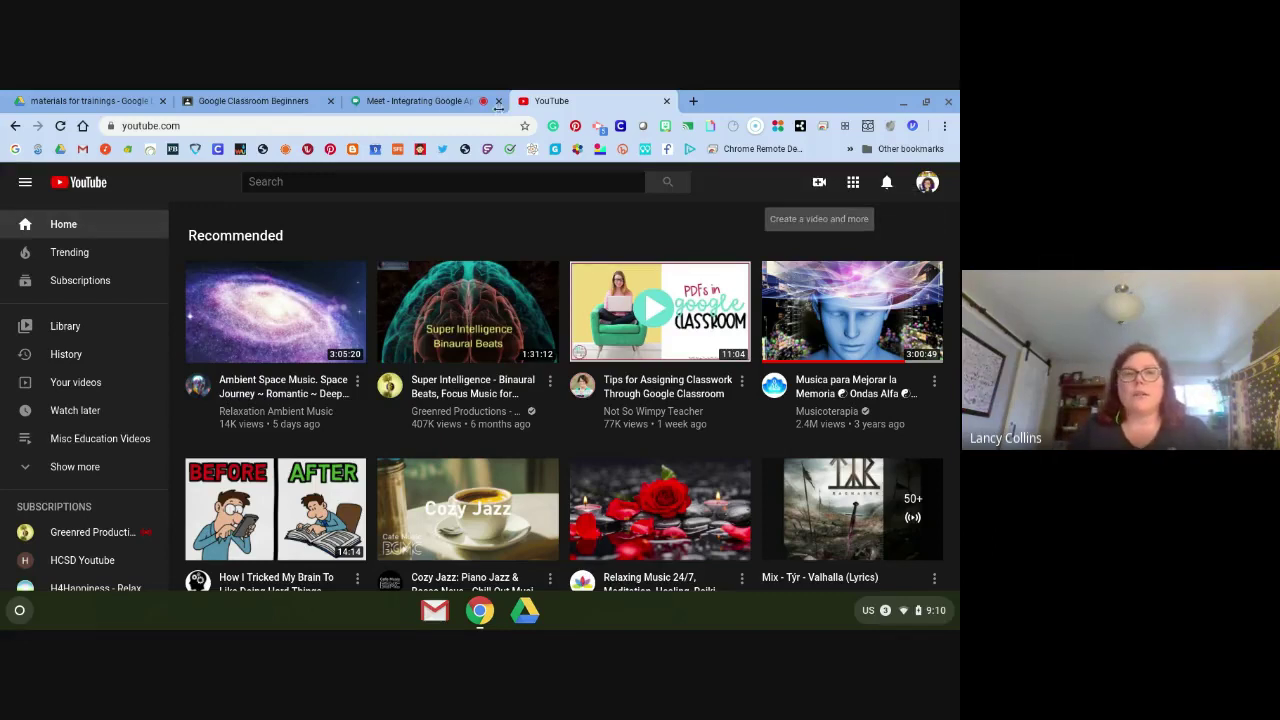
# Play the practice Meet recording from the "materials for trainings" Drive folder and close its preview.
pyautogui.click(129, 98)
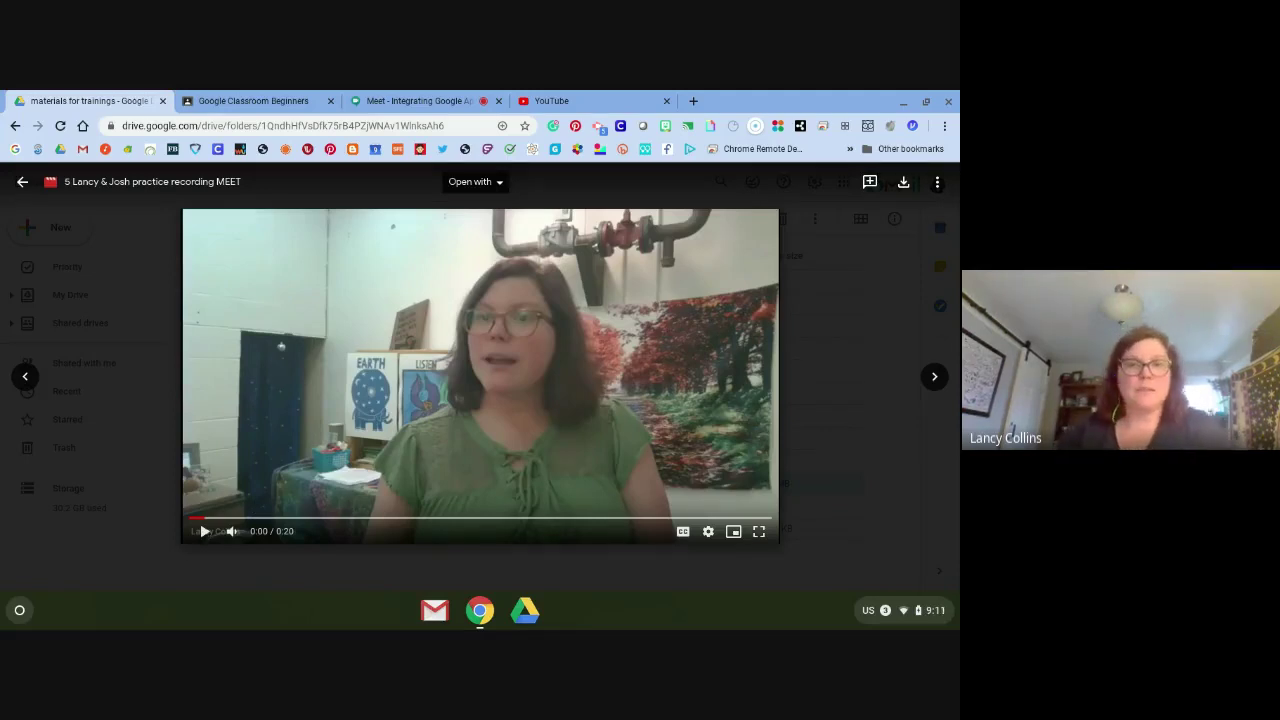
pyautogui.click(204, 531)
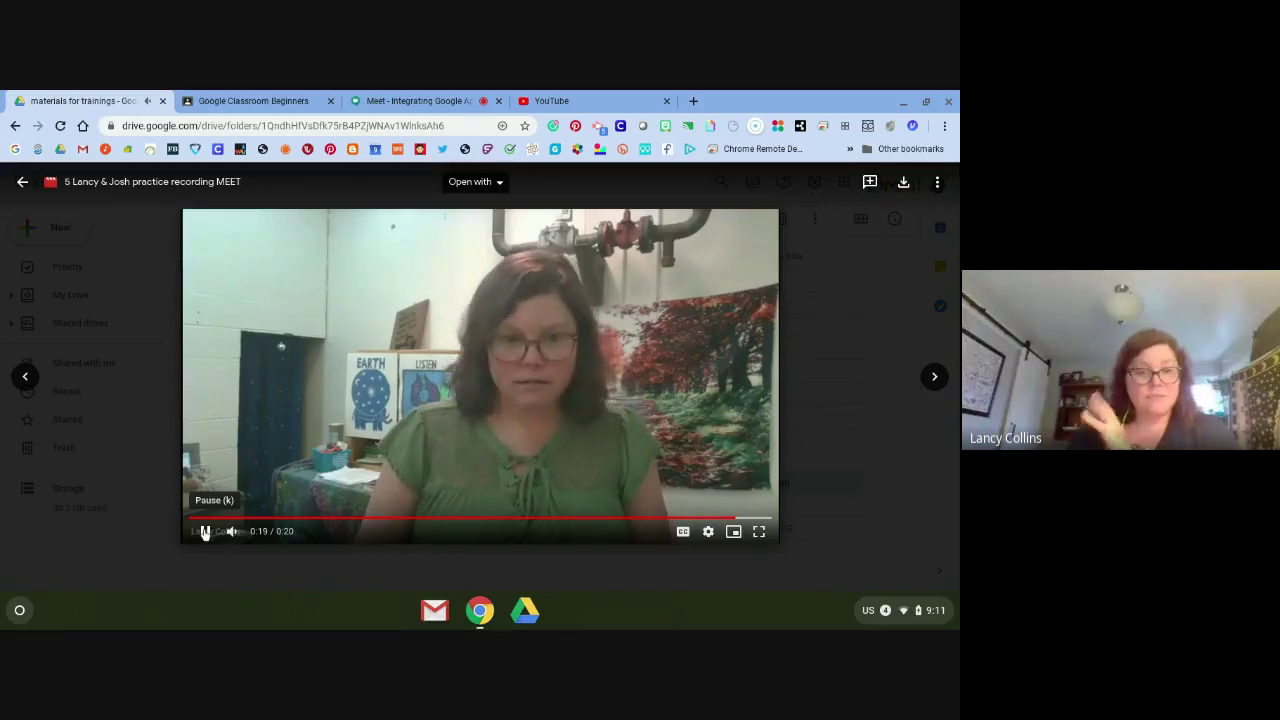
pyautogui.click(129, 471)
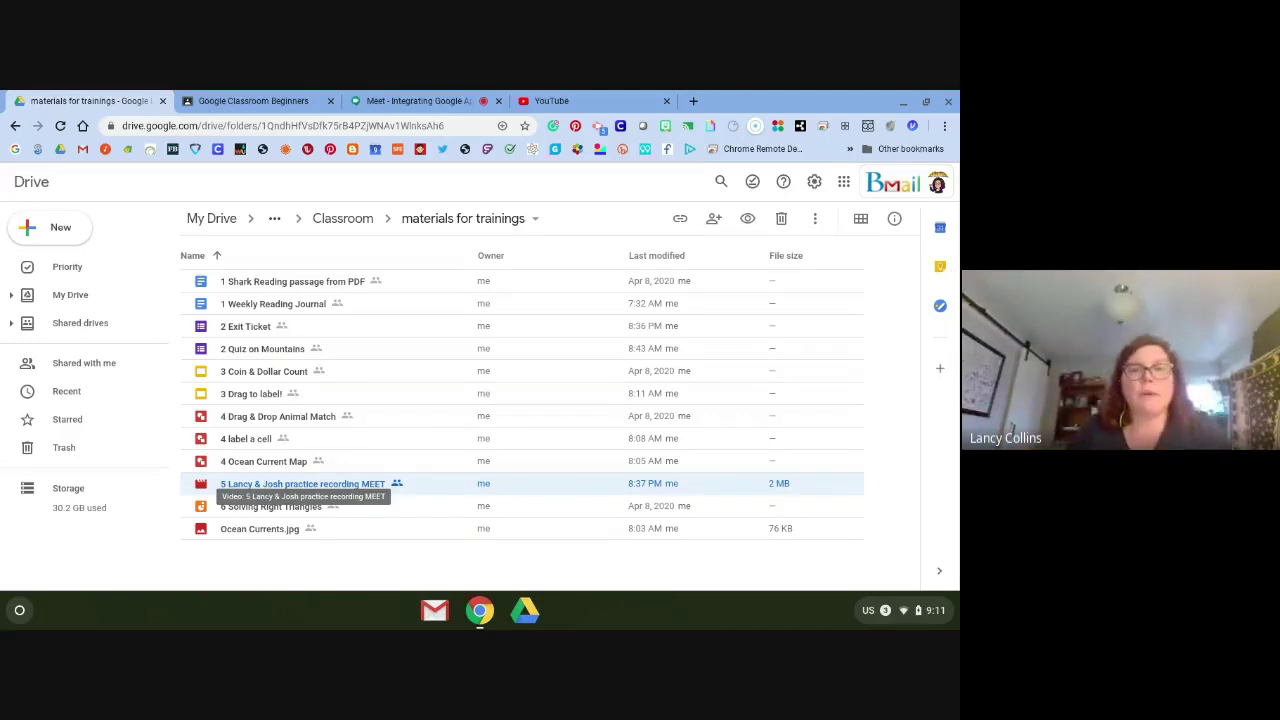
# Switch to YouTube, start a video upload and open the file chooser.
pyautogui.click(572, 94)
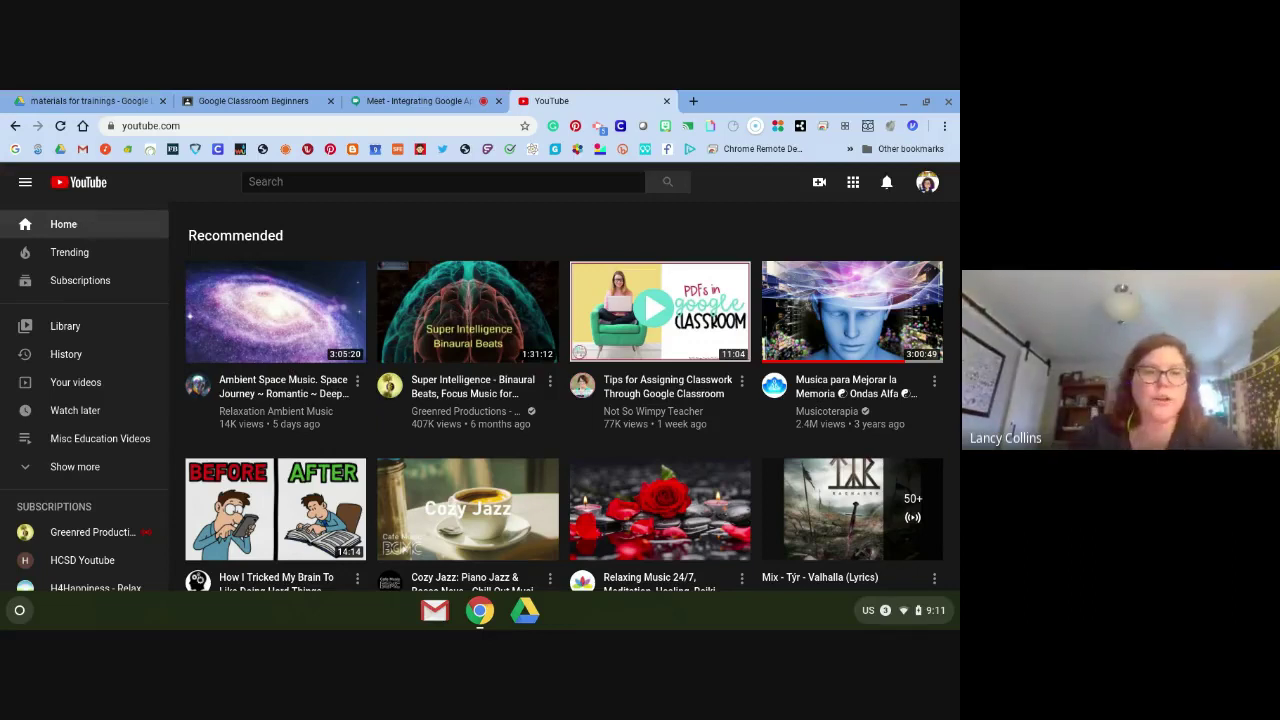
pyautogui.click(819, 186)
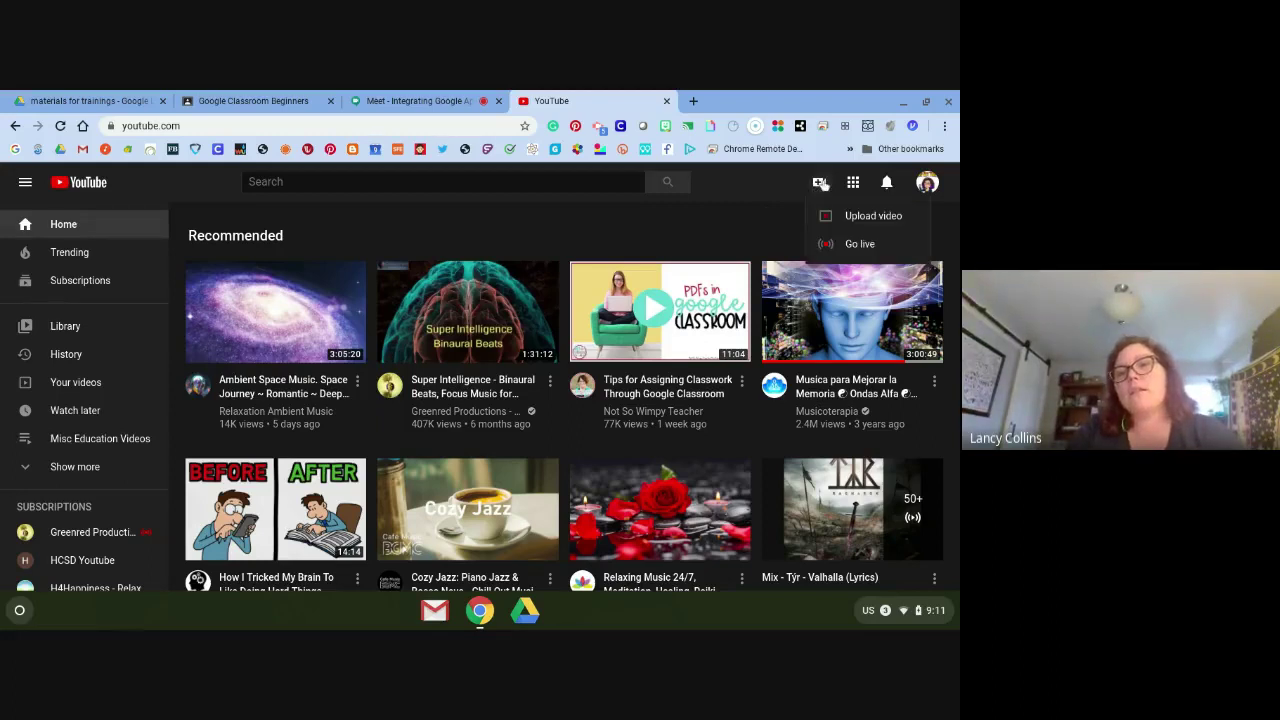
pyautogui.click(843, 218)
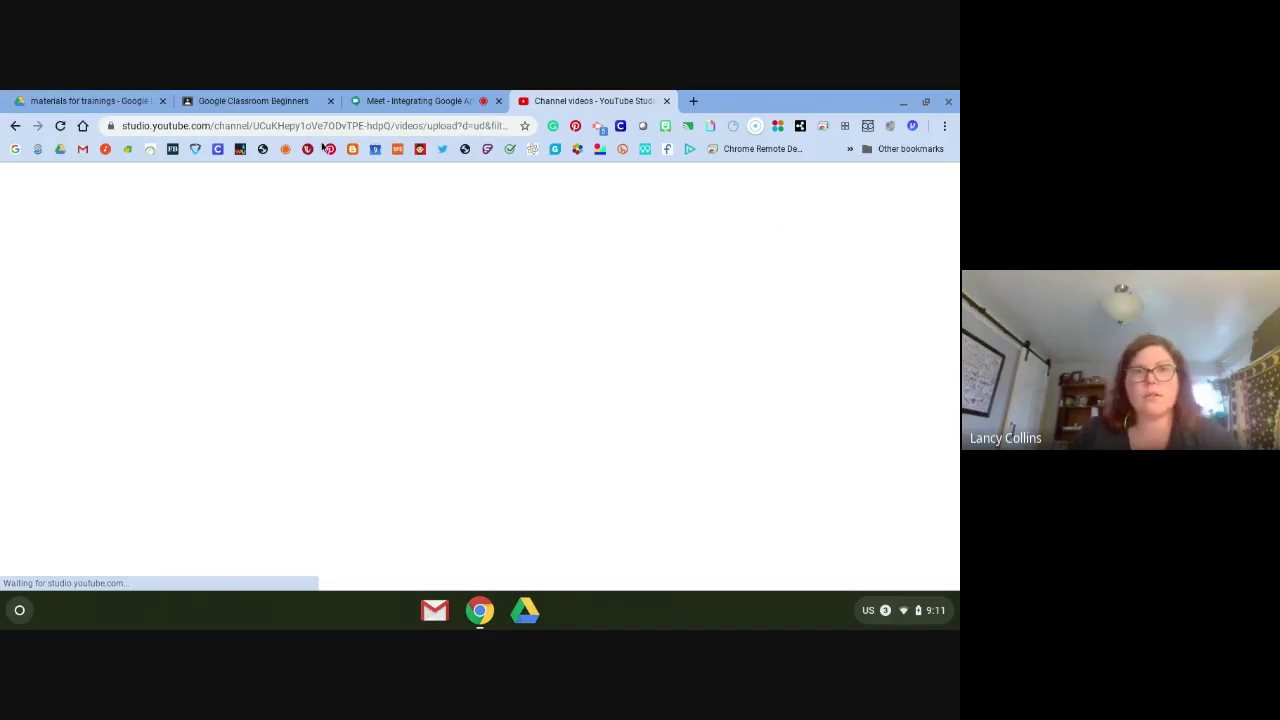
pyautogui.click(480, 460)
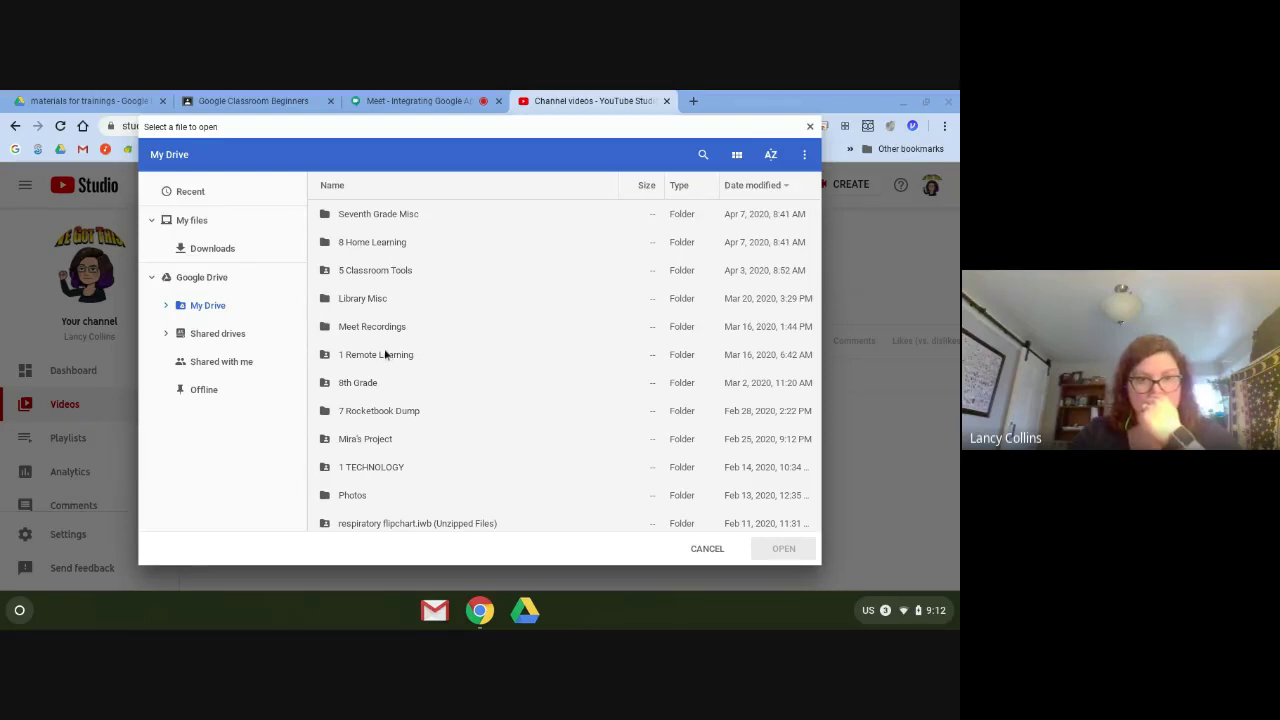
# Browse Drive through 4 Professional Development, 2 How To Cheat Sheets and Videos, Google Apps and Classroom to the "materials for trainings" folder.
pyautogui.scroll(-1, 384, 350)
pyautogui.scroll(-4, 384, 348)
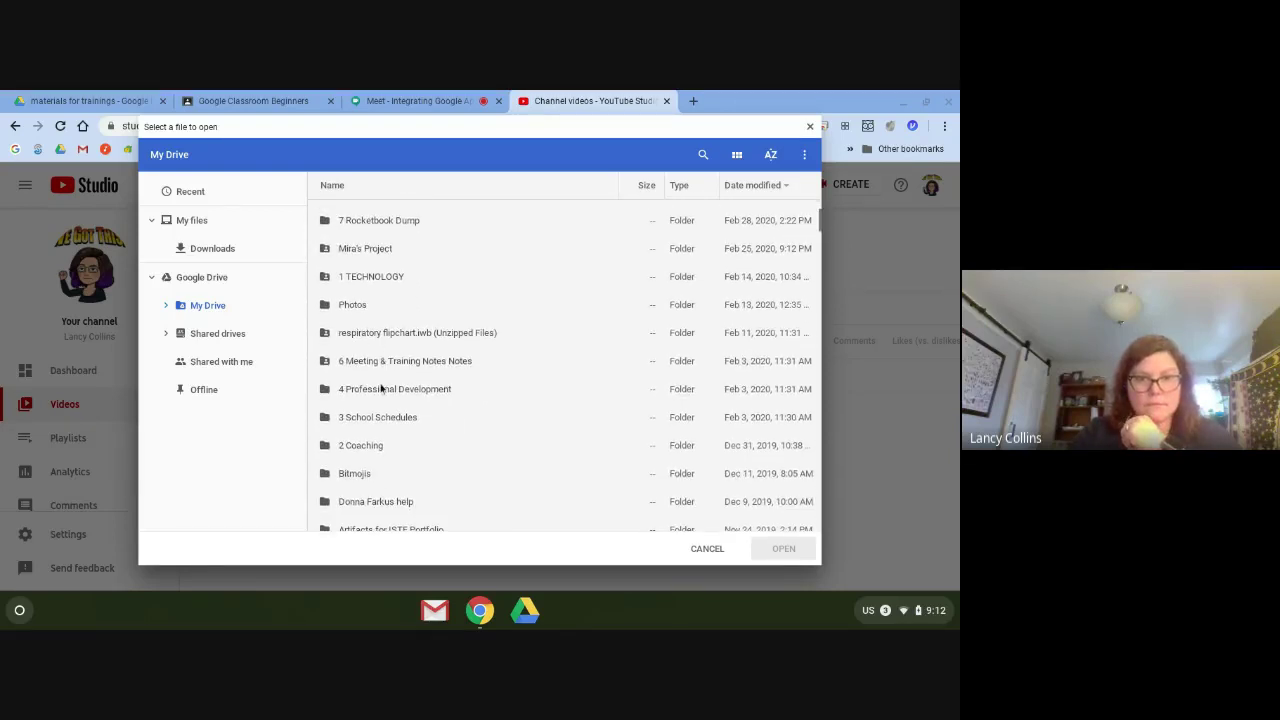
pyautogui.doubleClick(381, 392)
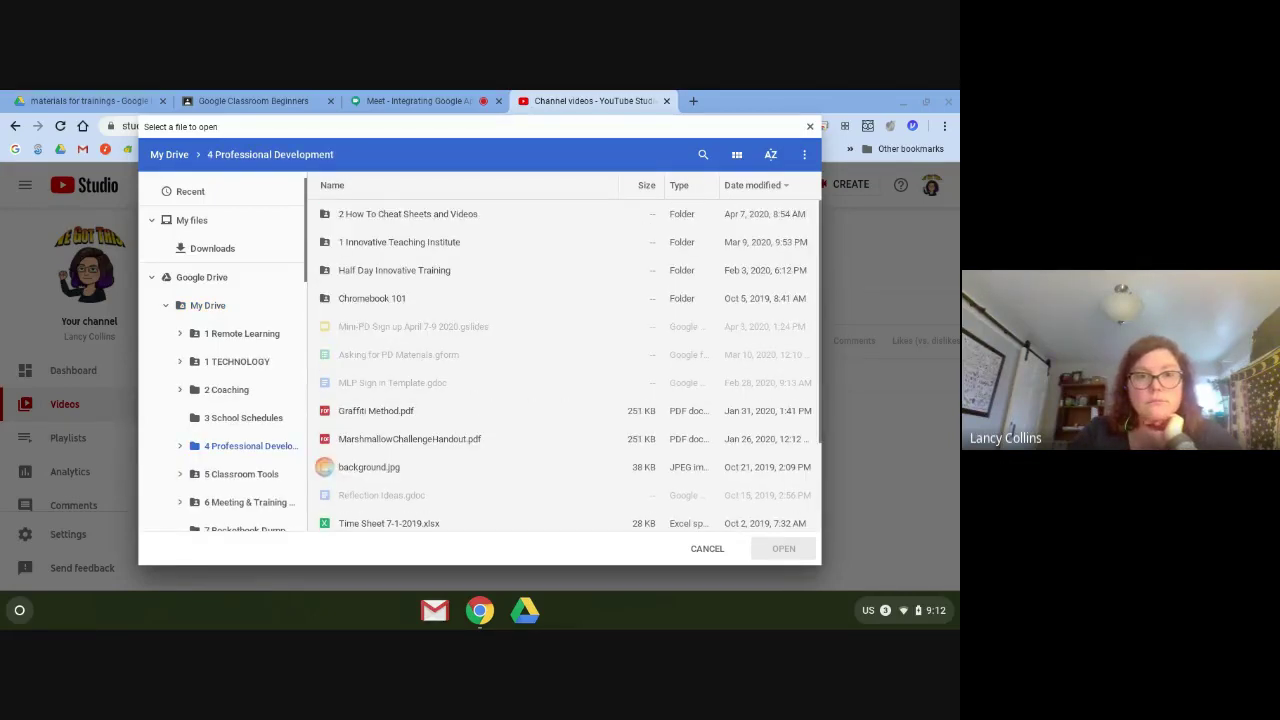
pyautogui.doubleClick(434, 216)
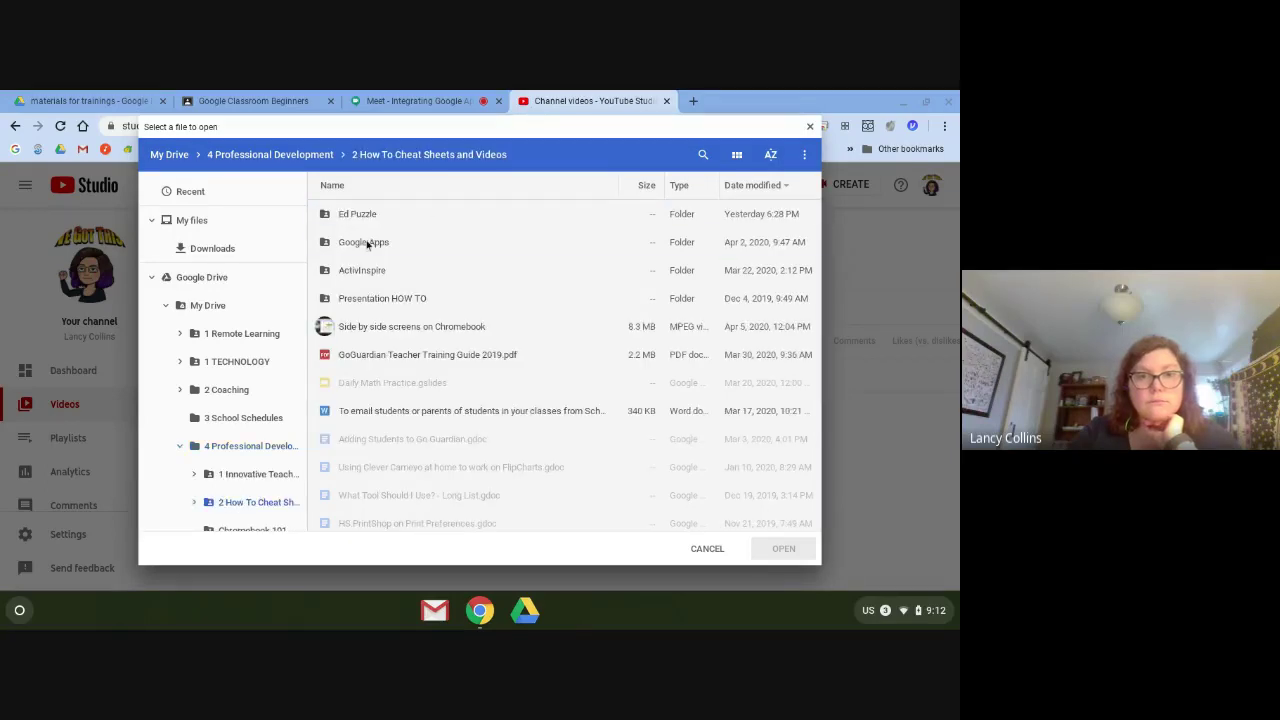
pyautogui.doubleClick(366, 242)
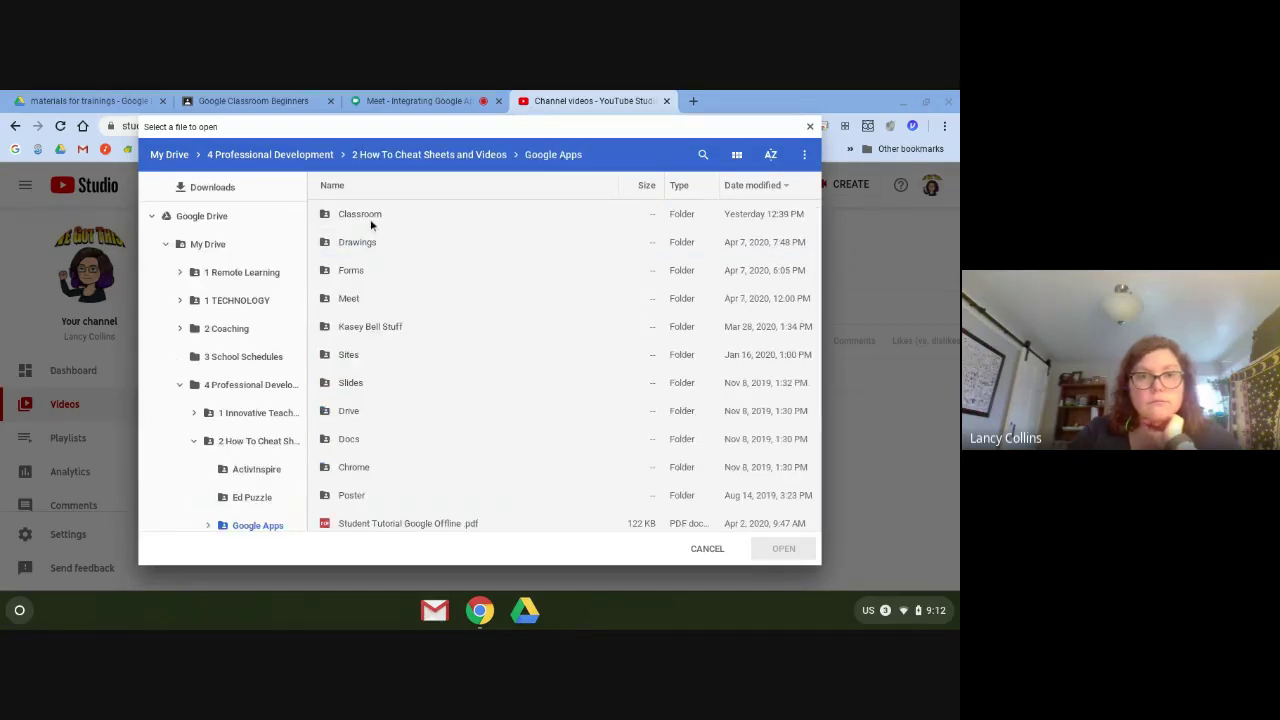
pyautogui.doubleClick(370, 218)
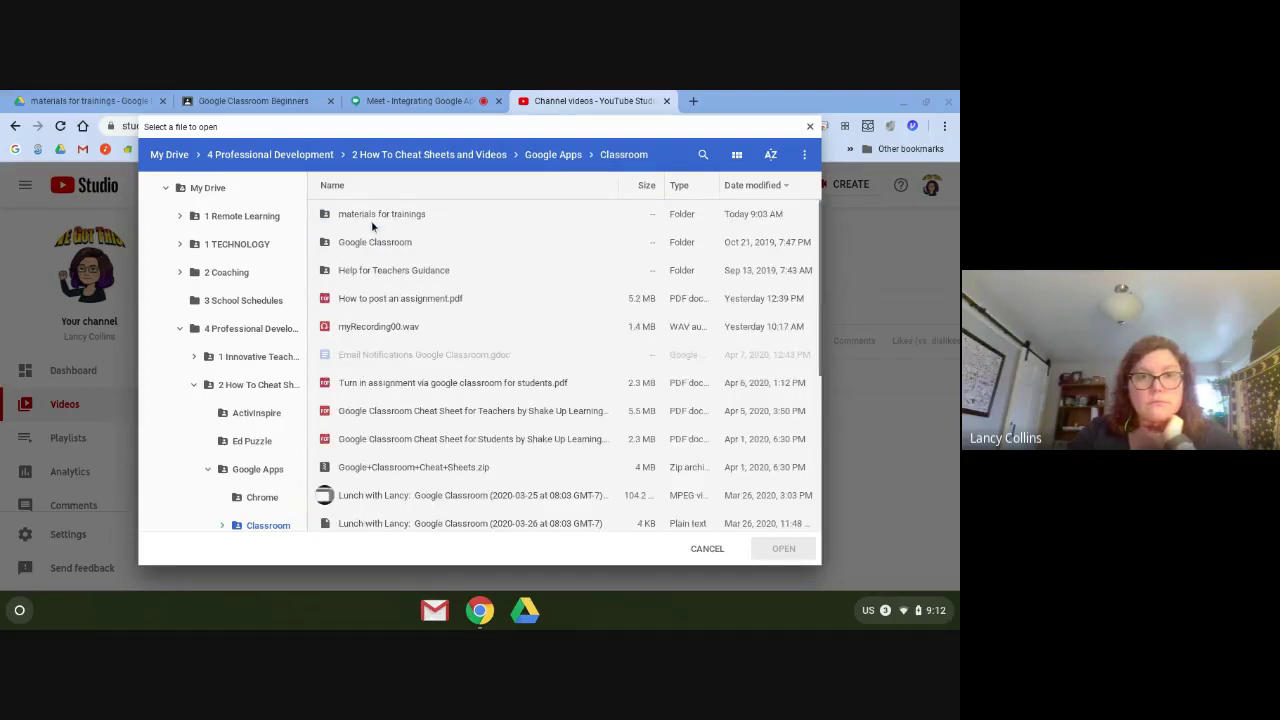
pyautogui.doubleClick(371, 218)
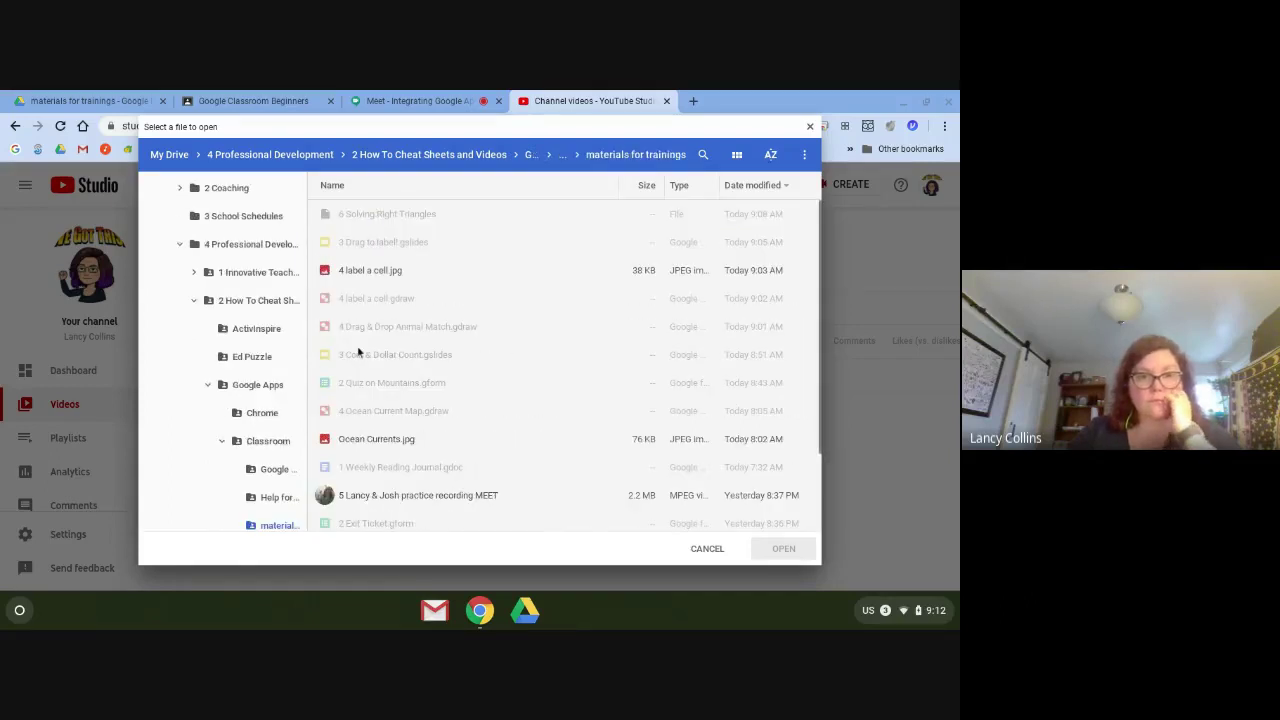
# Choose the practice Meet recording in "materials for trainings" as the video file and upload it.
pyautogui.scroll(-2, 349, 432)
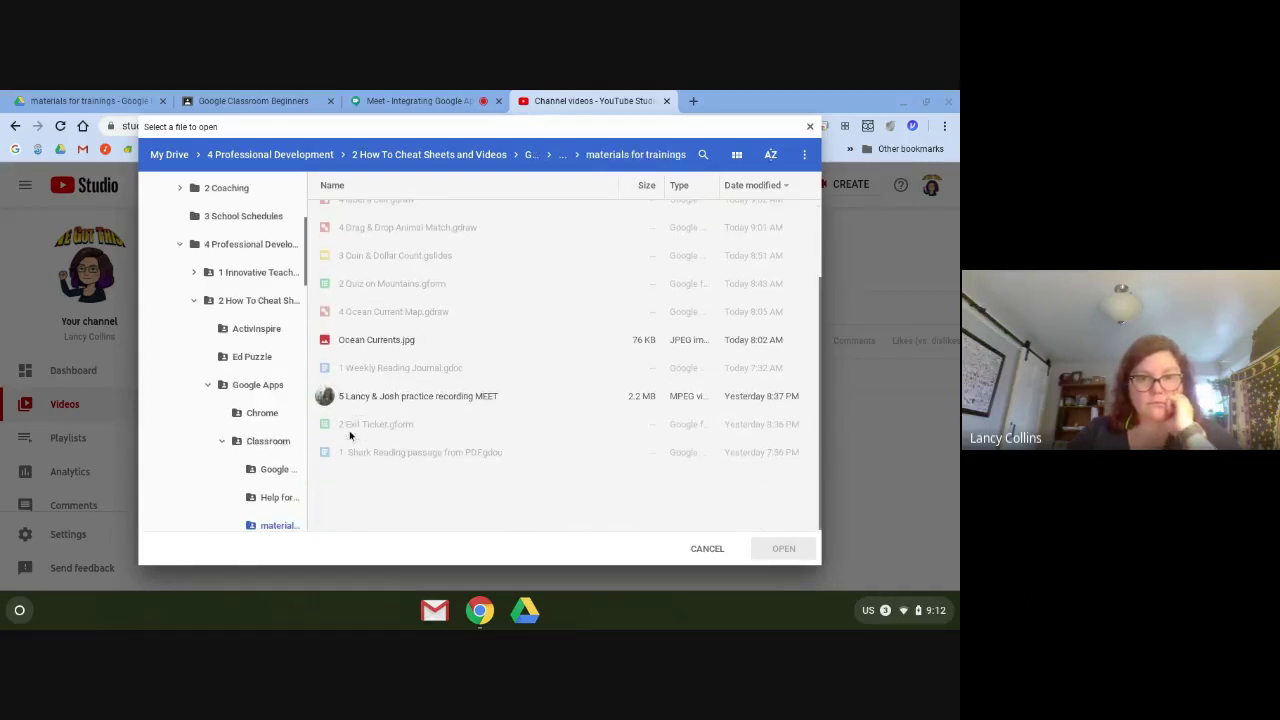
pyautogui.click(390, 400)
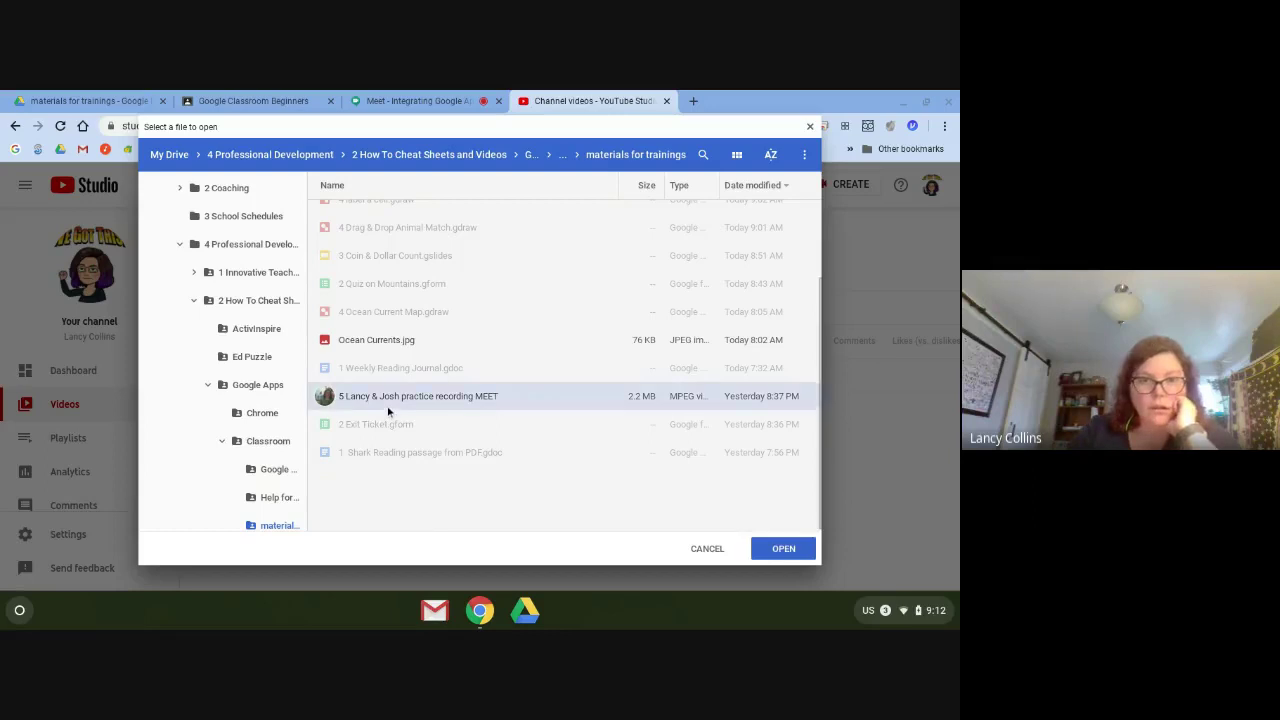
pyautogui.click(790, 557)
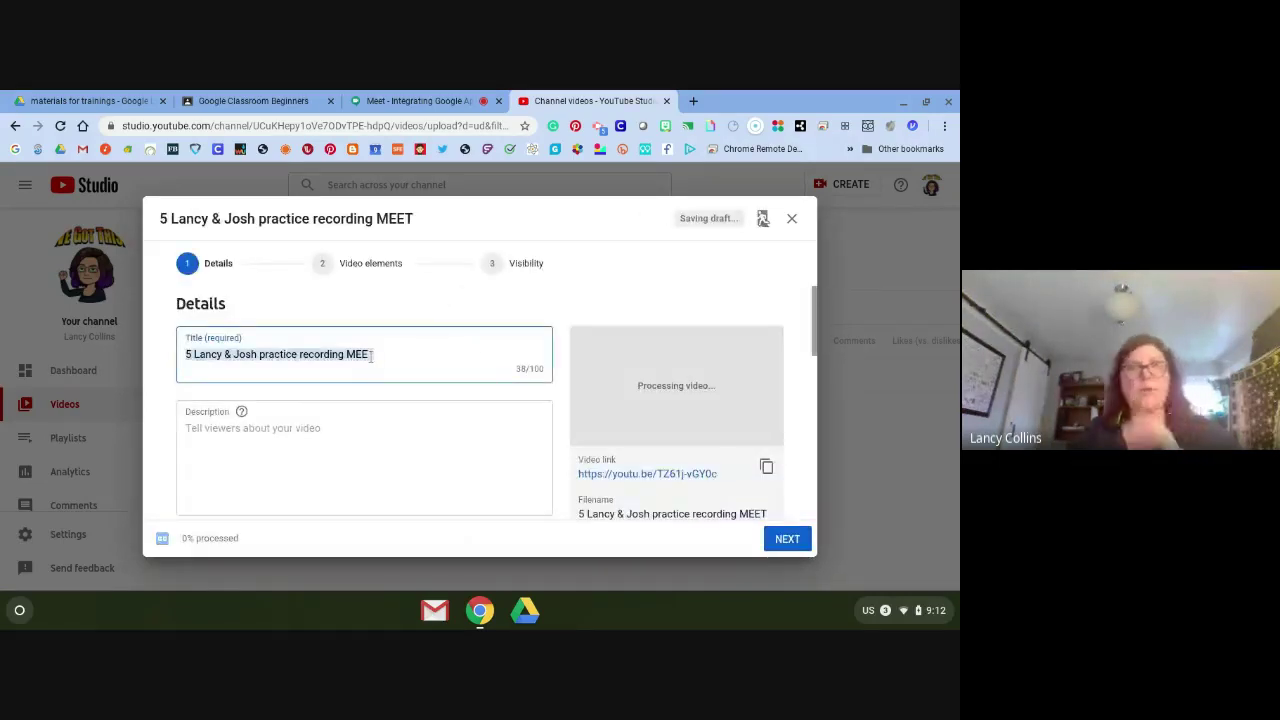
# Title the video "Practicing MEET" and enter the description "This is what N00bs look like!".
pyautogui.click(422, 361)
pyautogui.tripleClick(422, 361)
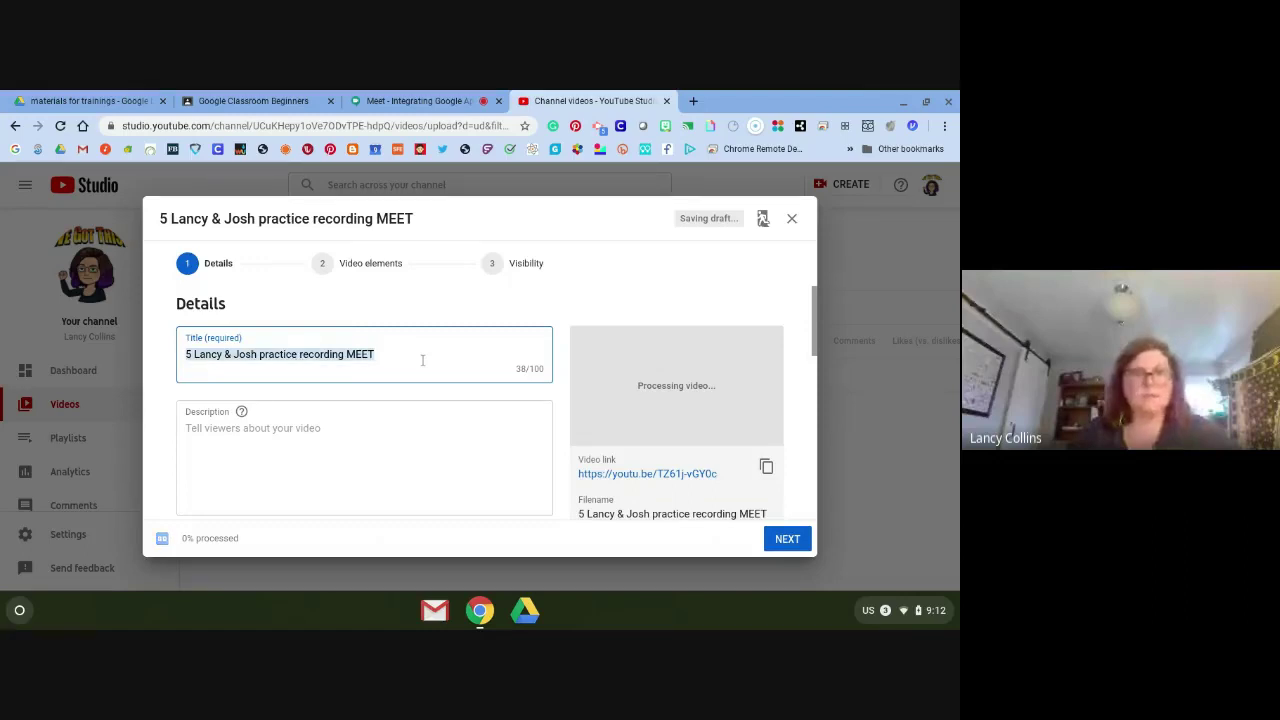
pyautogui.write('Practicing MEET')
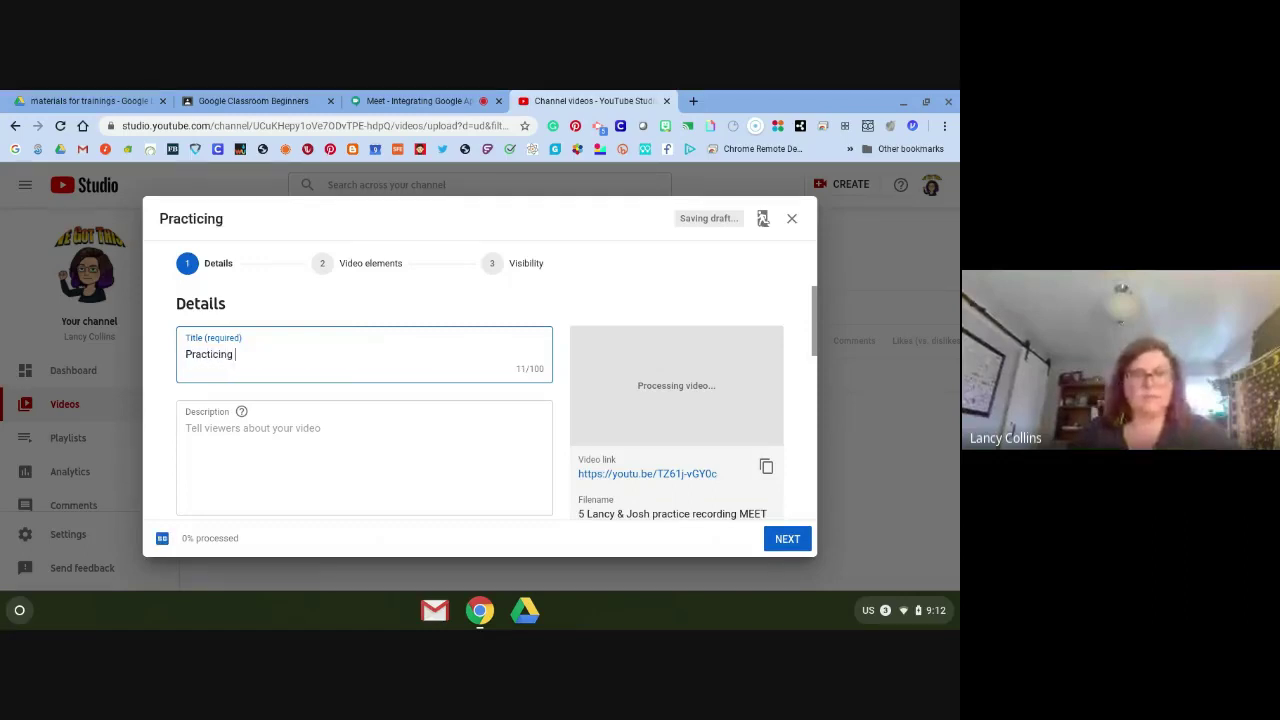
pyautogui.click(386, 451)
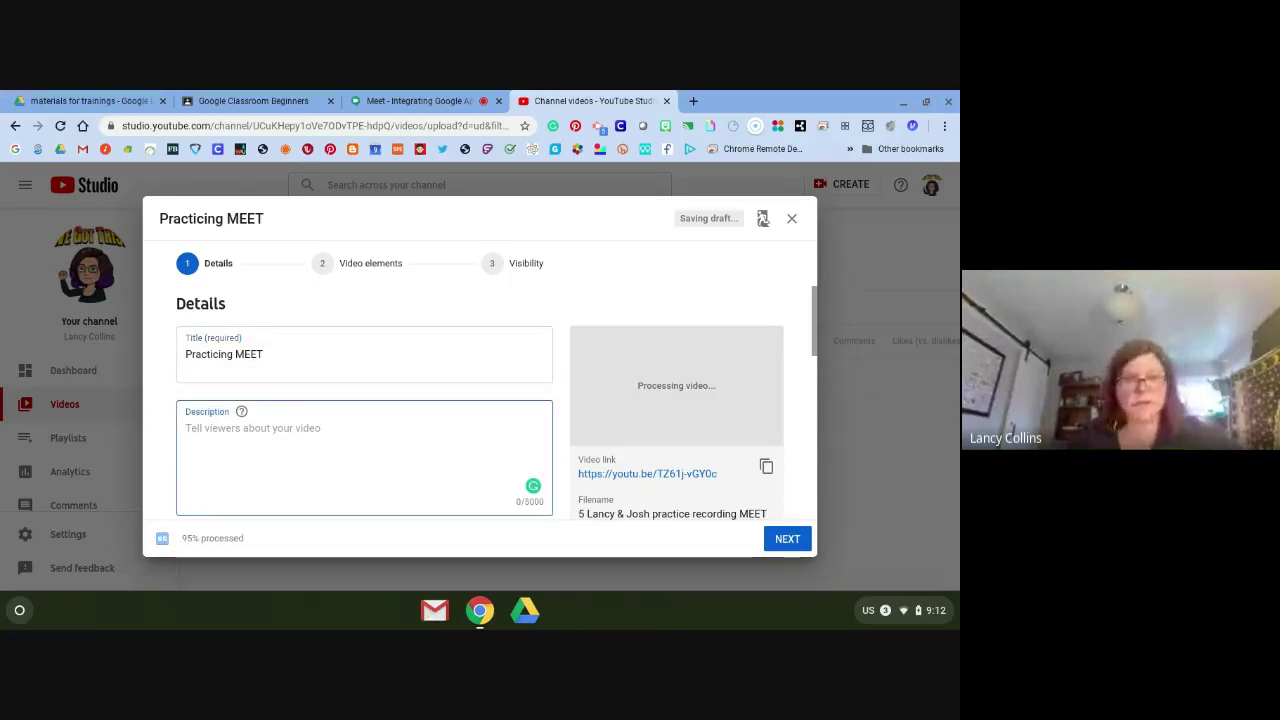
pyautogui.write('This is wh')
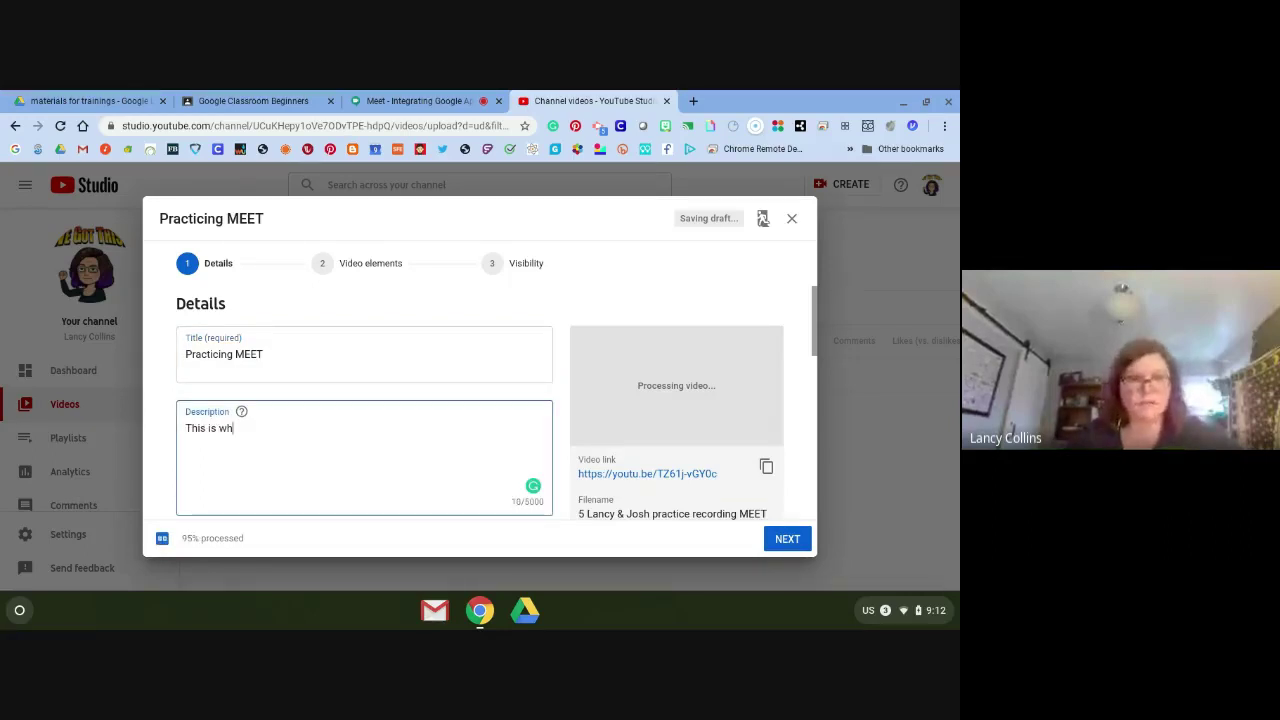
pyautogui.write('at N00b')
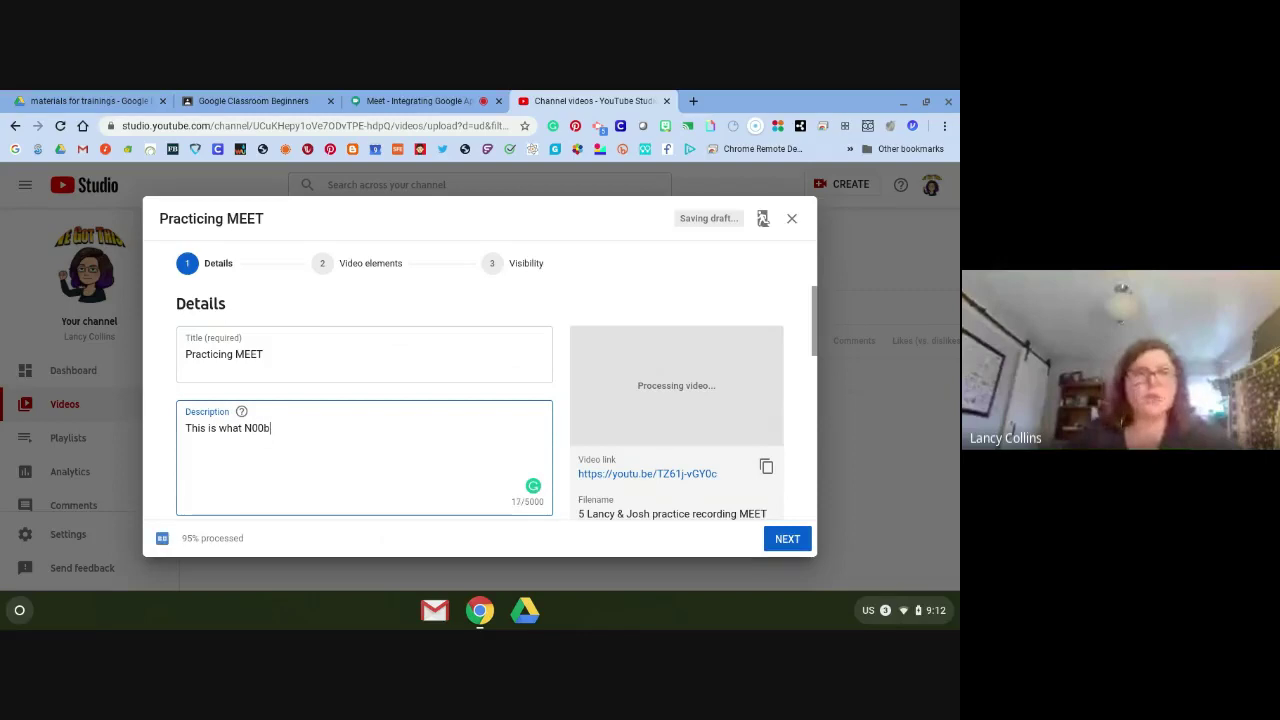
pyautogui.write('s look like!')
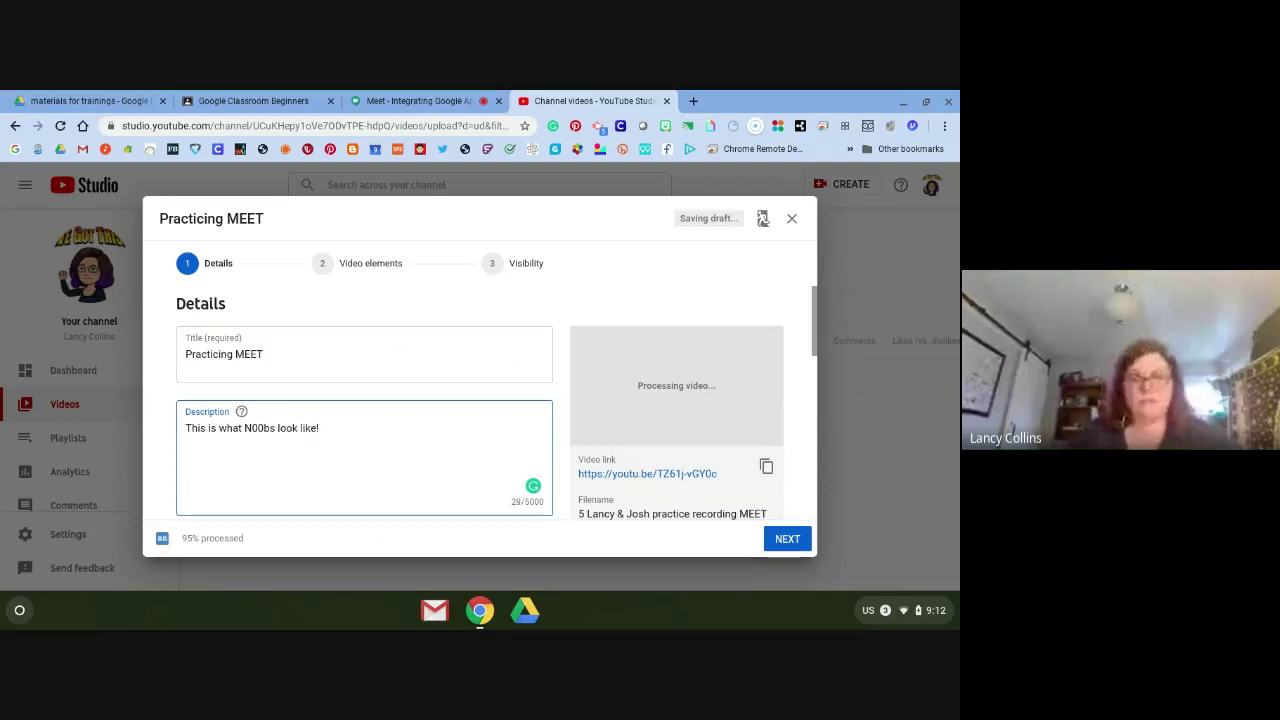
pyautogui.scroll(-1, 480, 400)
pyautogui.scroll(-1, 300, 450)
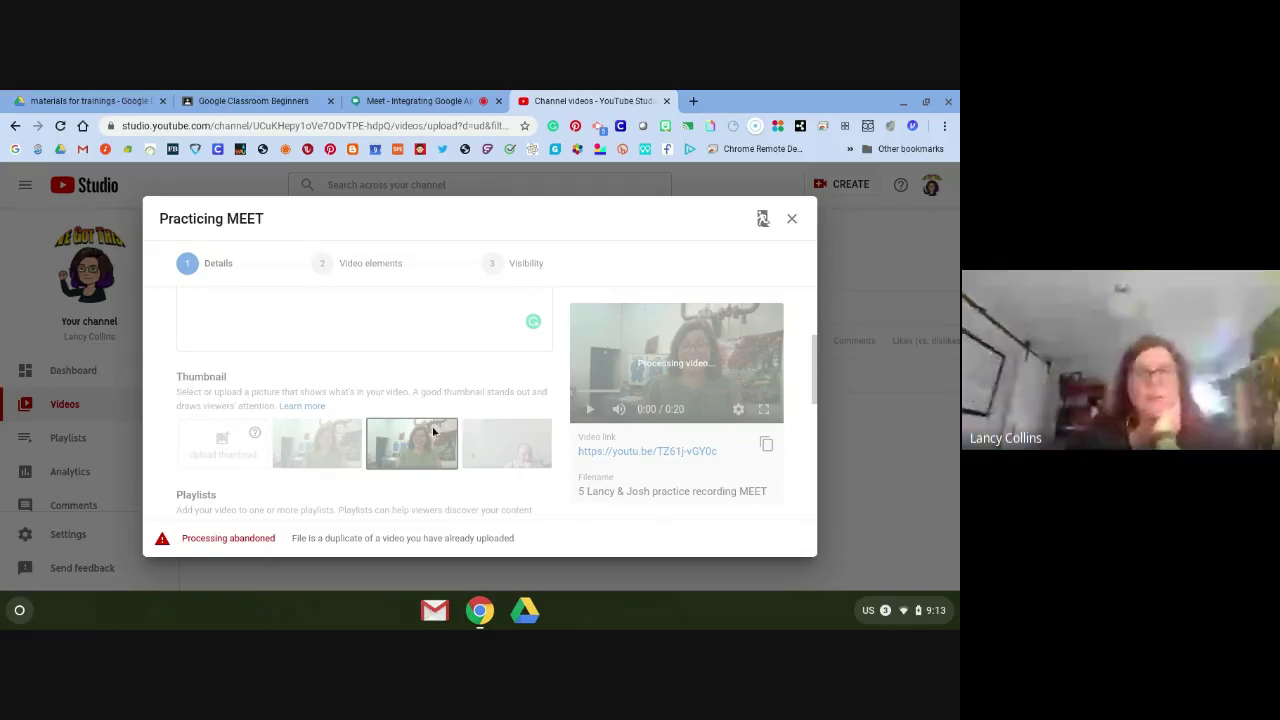
# Close the upload details and permanently delete the practice recording's draft from the channel videos.
pyautogui.click(791, 220)
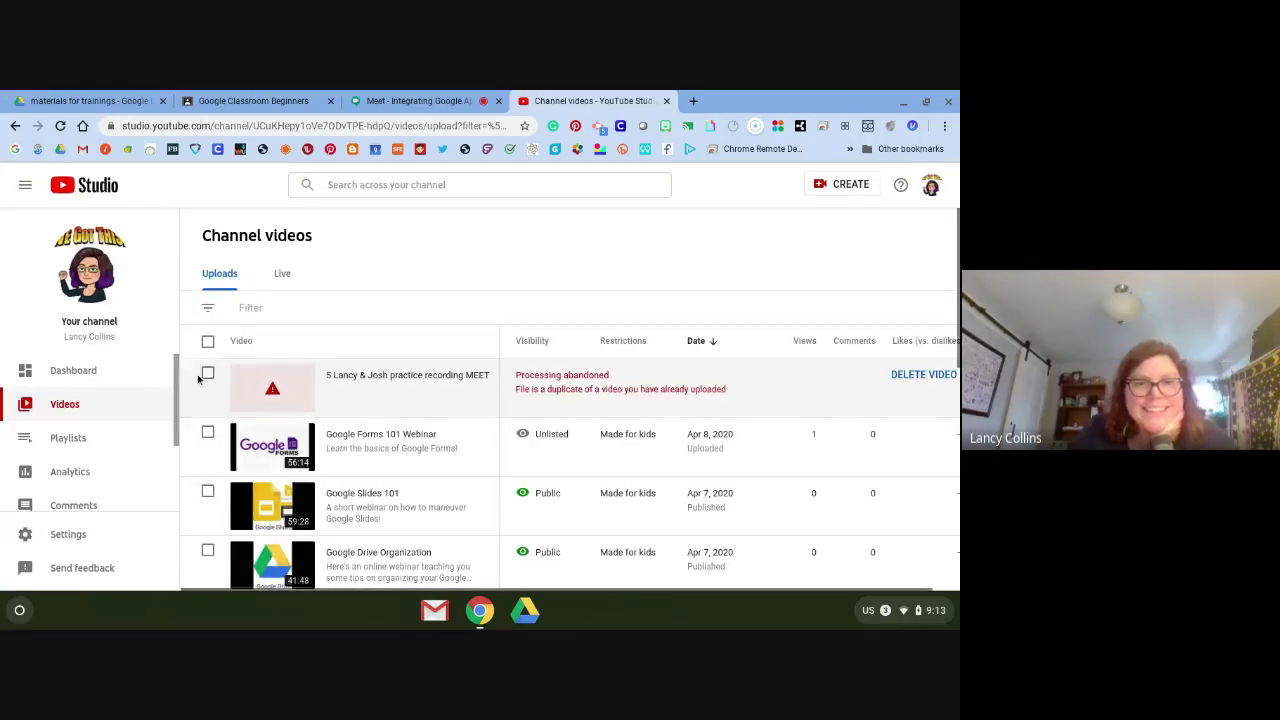
pyautogui.click(207, 375)
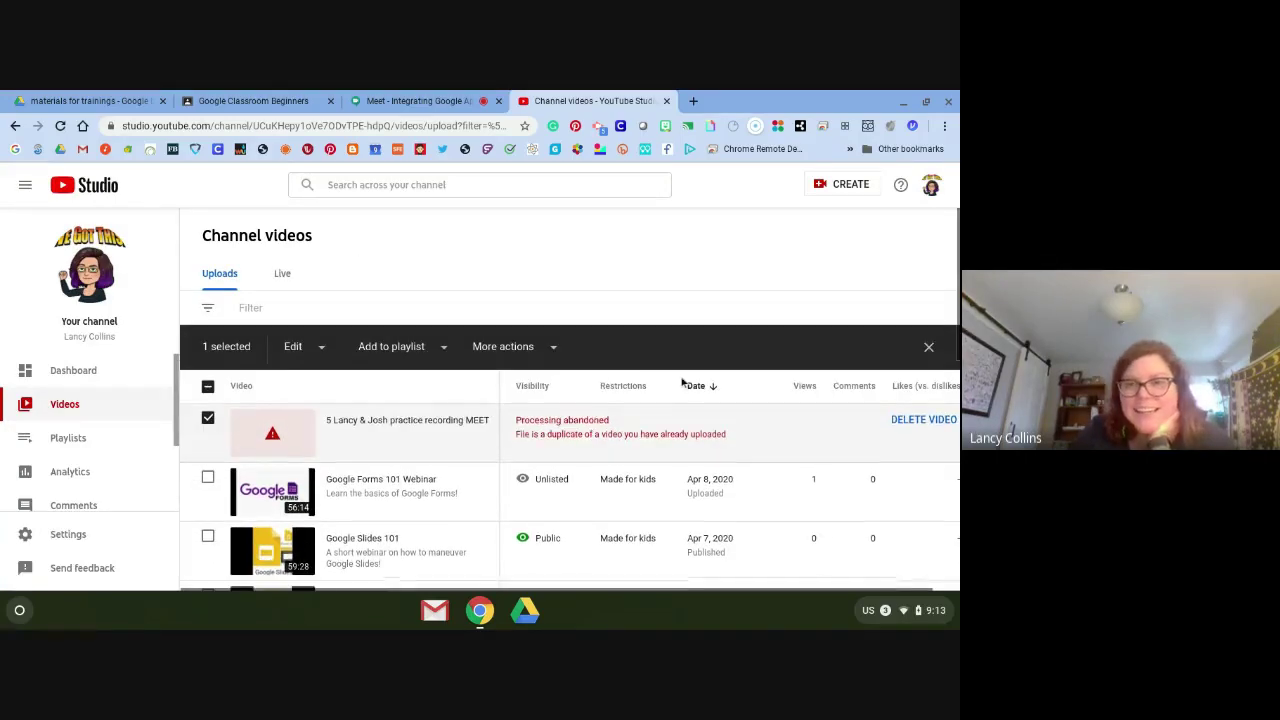
pyautogui.click(921, 419)
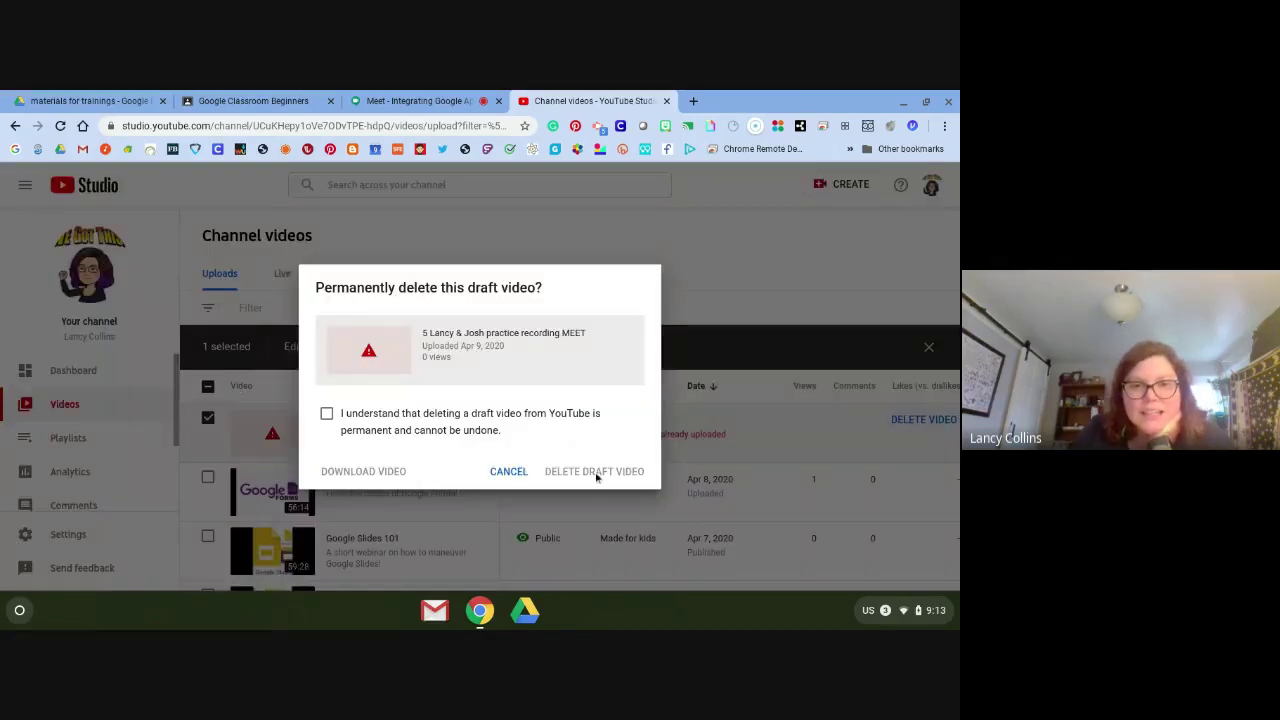
pyautogui.click(328, 414)
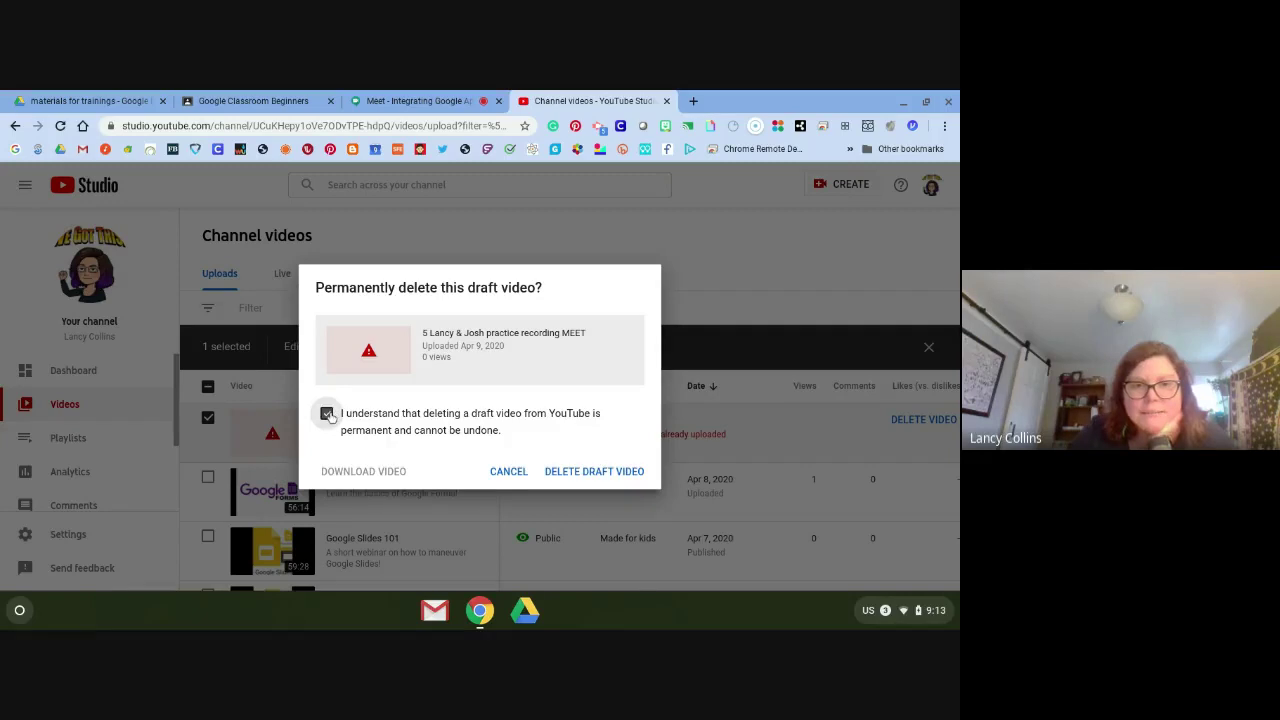
pyautogui.click(587, 471)
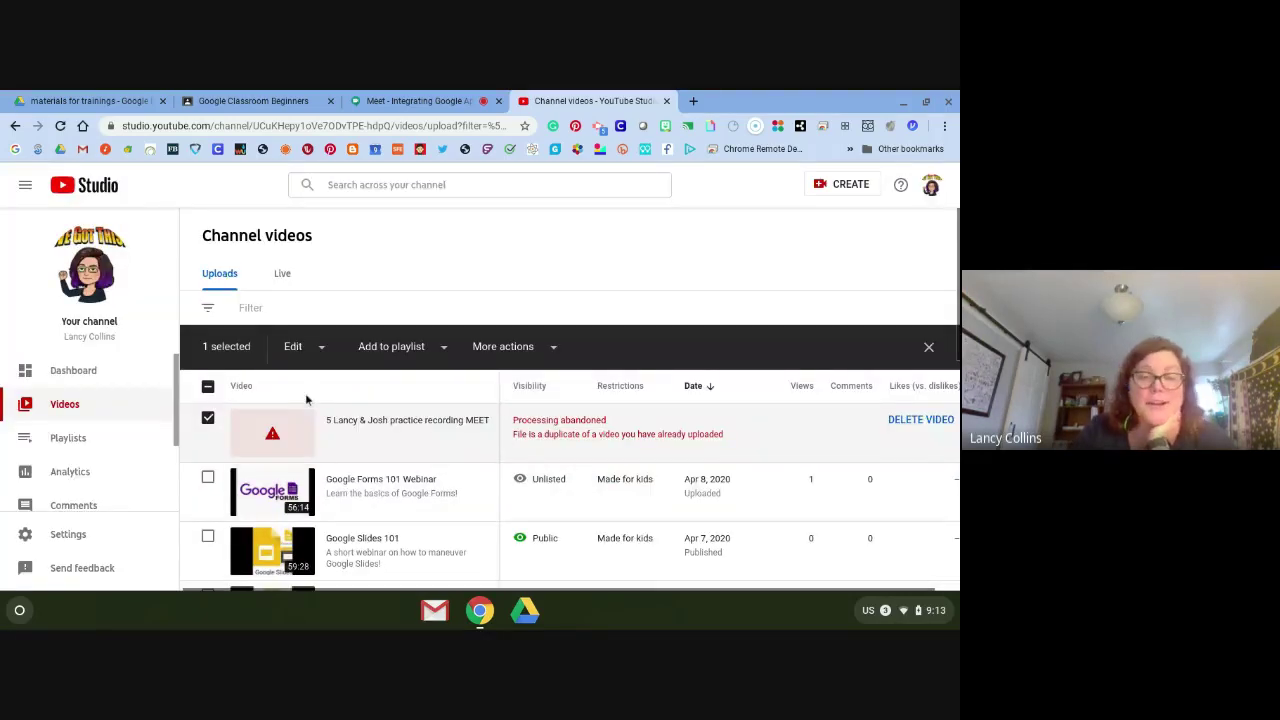
# Start another video upload from the channel videos page and open the file chooser.
pyautogui.scroll(-1, 305, 395)
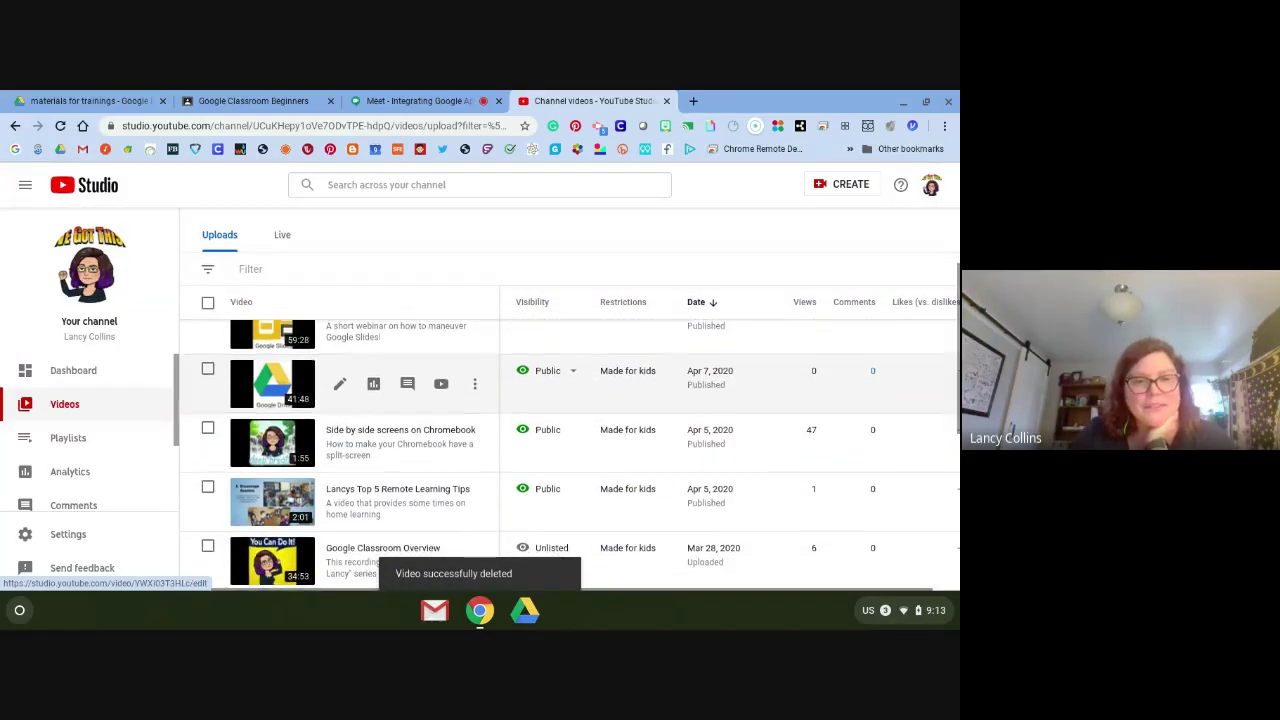
pyautogui.scroll(1, 307, 400)
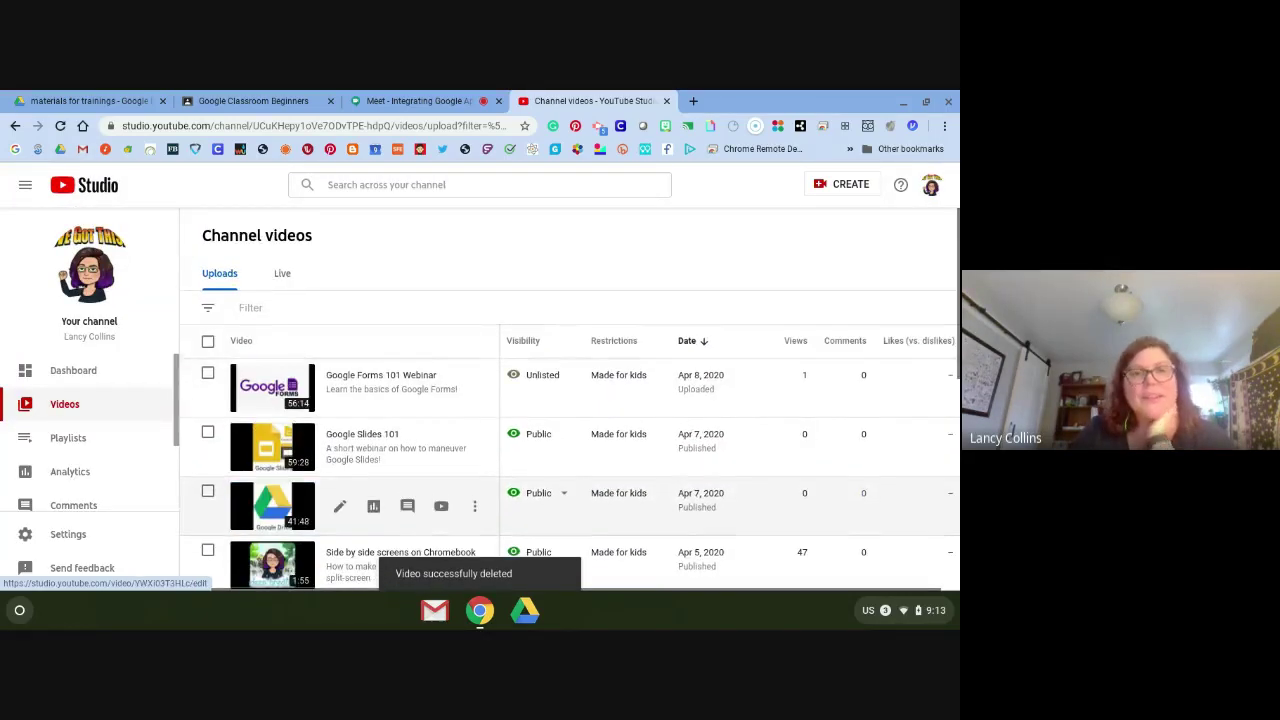
pyautogui.click(834, 190)
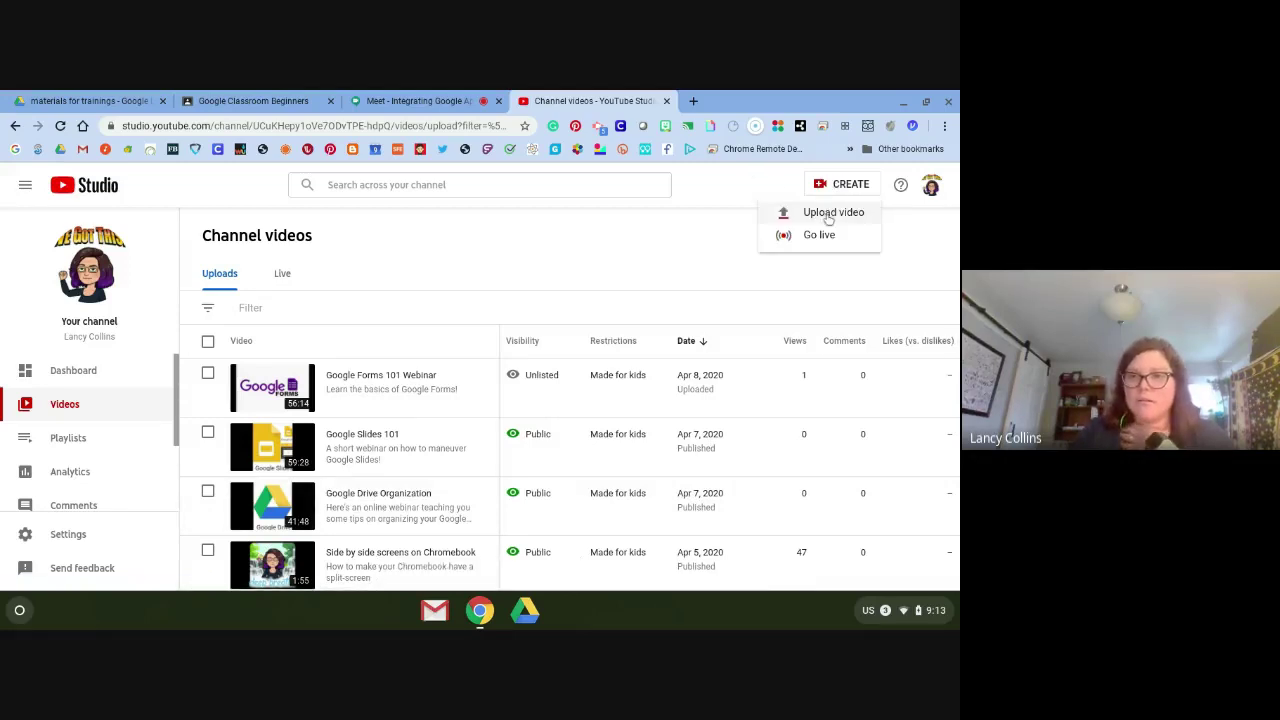
pyautogui.click(830, 214)
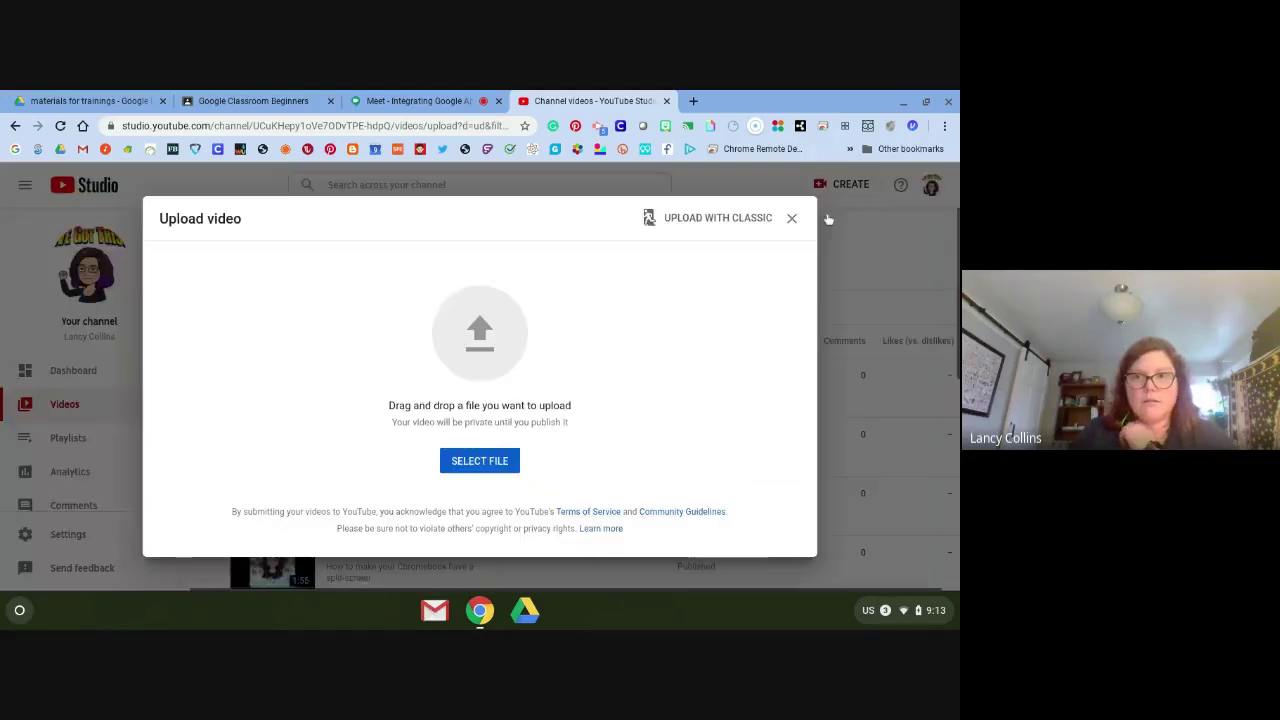
pyautogui.click(501, 462)
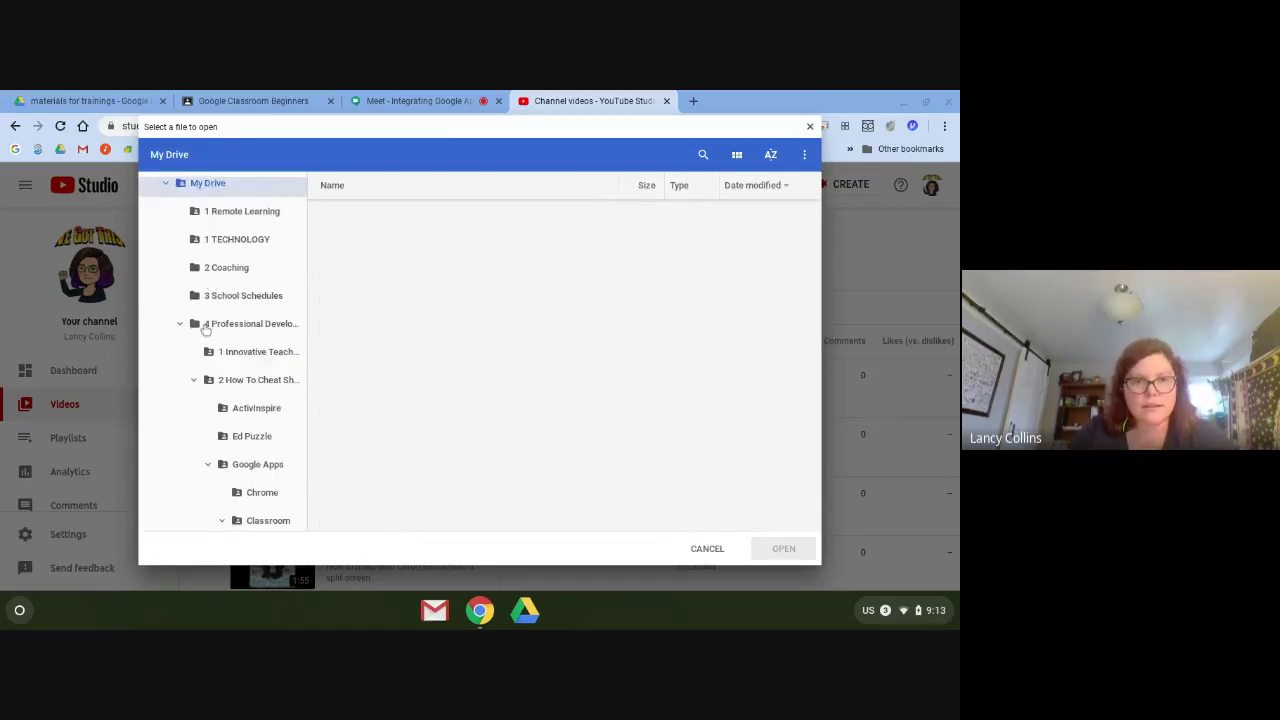
# Open the Meet Recordings folder of My Drive in the file chooser.
pyautogui.scroll(1, 205, 332)
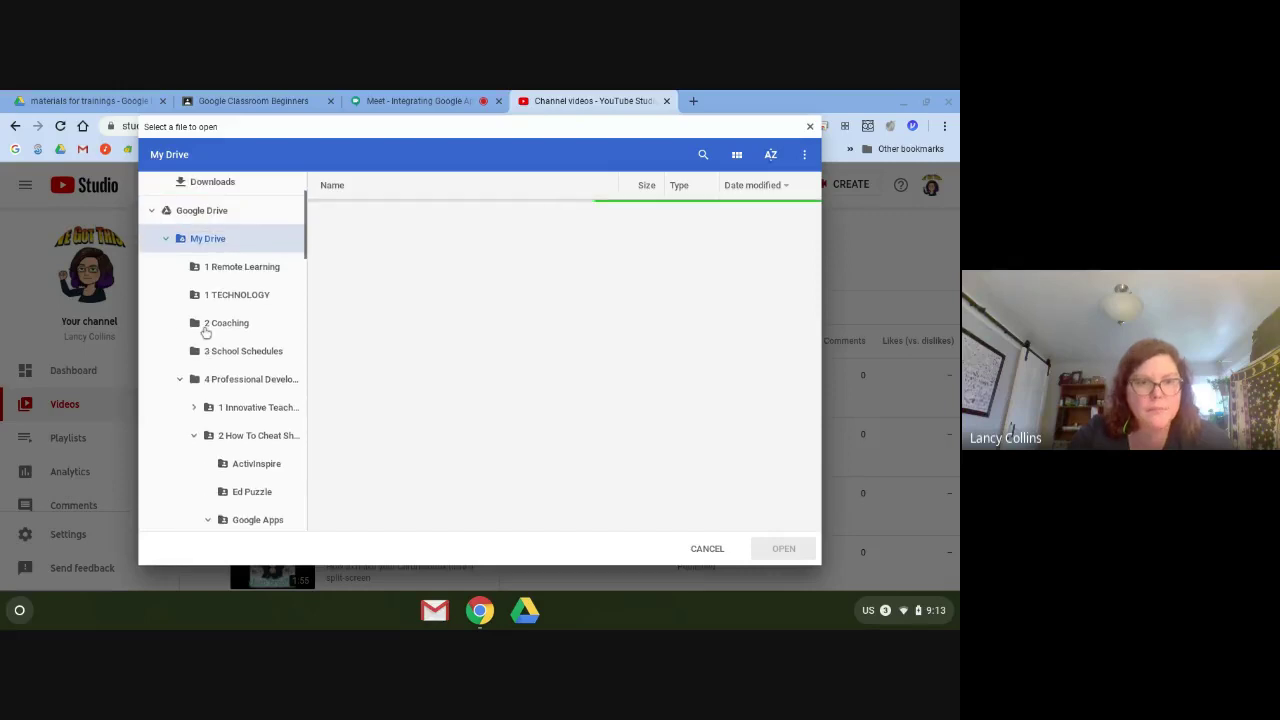
pyautogui.scroll(-1, 178, 384)
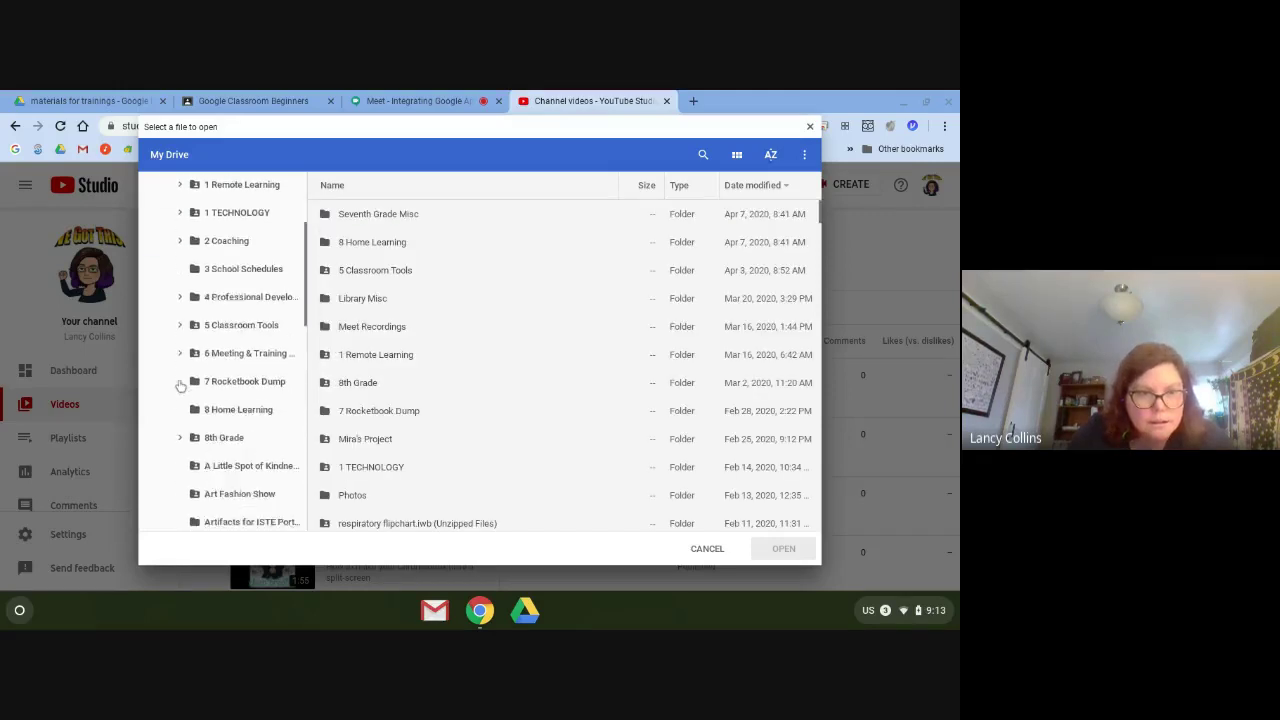
pyautogui.scroll(-5, 180, 386)
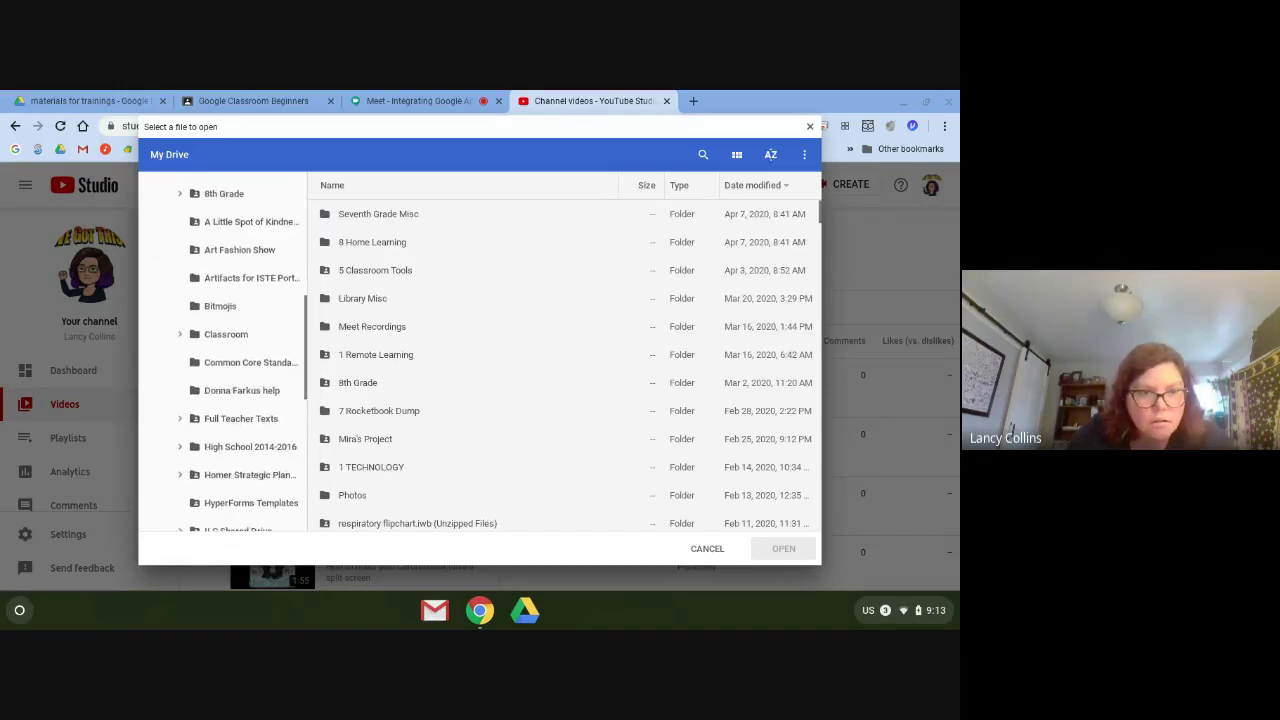
pyautogui.scroll(-5, 230, 357)
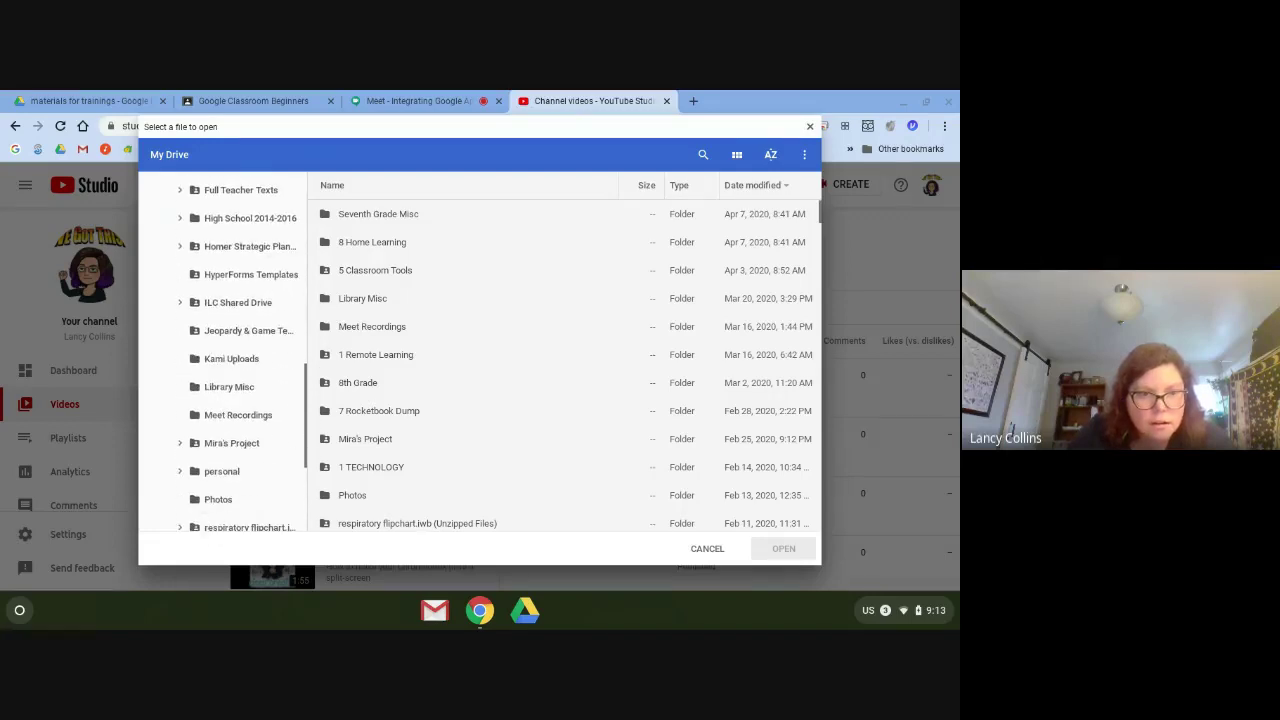
pyautogui.click(236, 415)
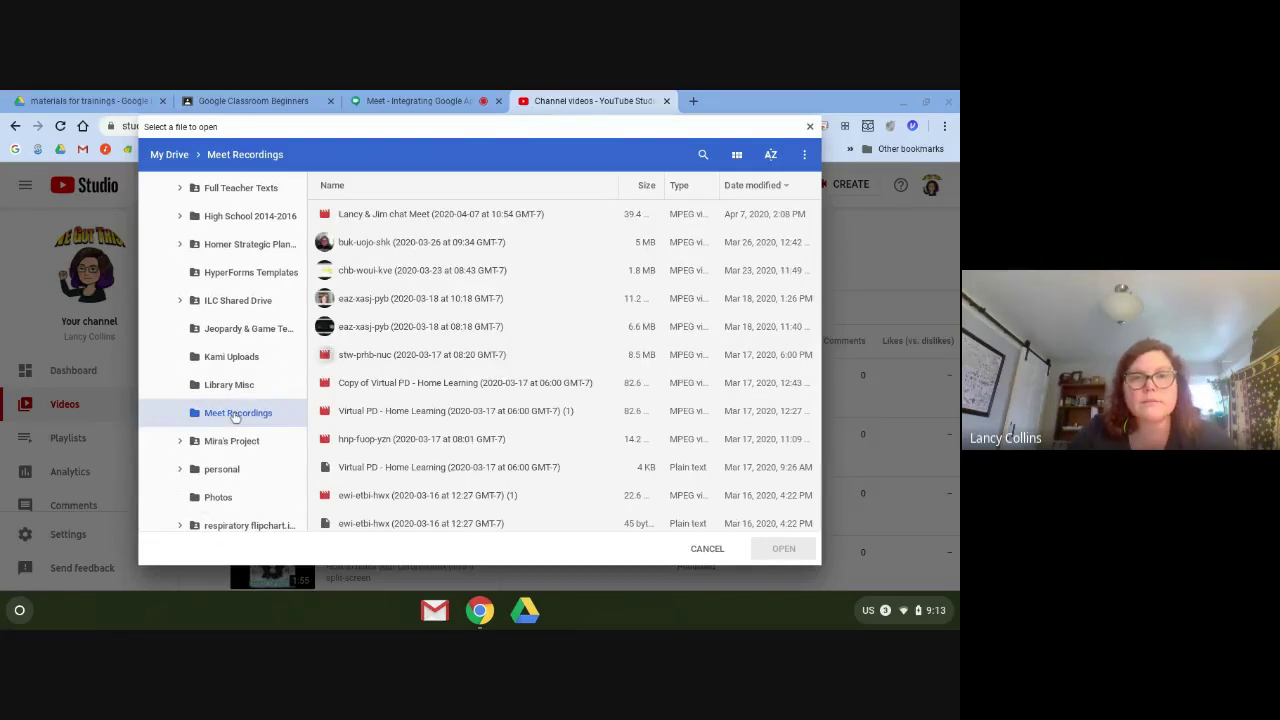
# Upload the March 26 buk-uojo-shk recording, title it "Meet video" and enter the description "I have no idea!".
pyautogui.click(395, 238)
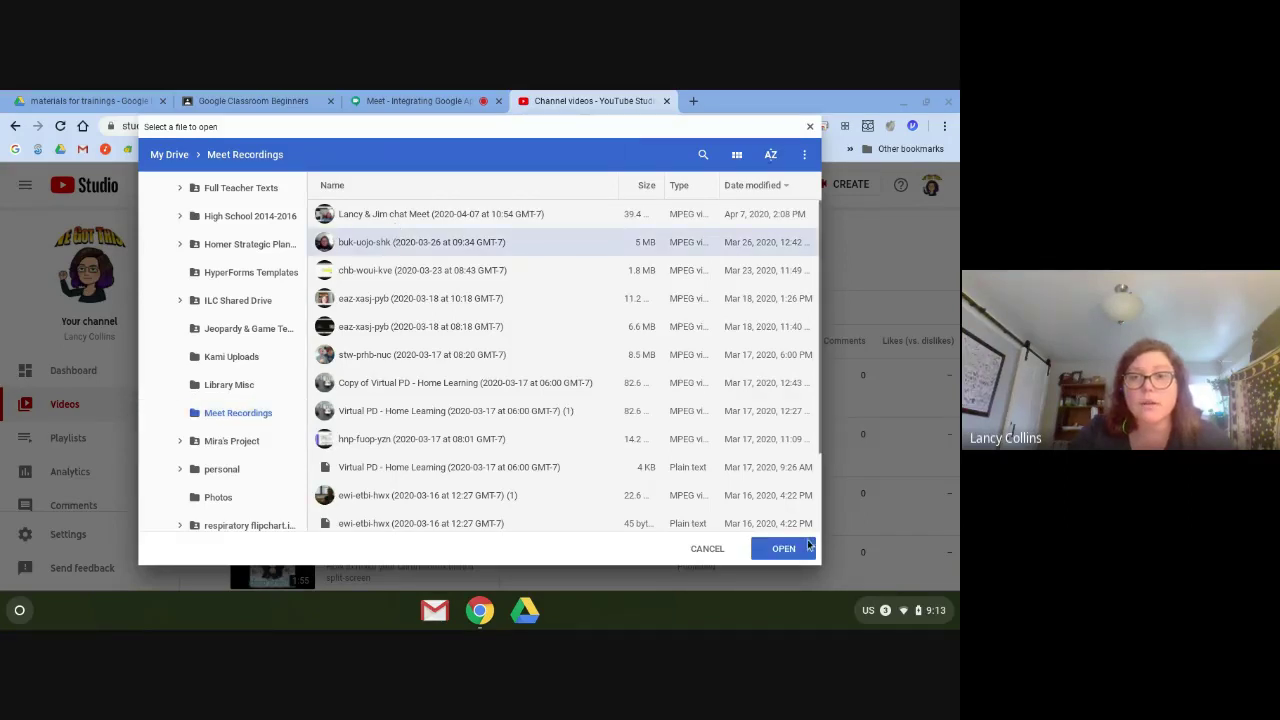
pyautogui.click(784, 549)
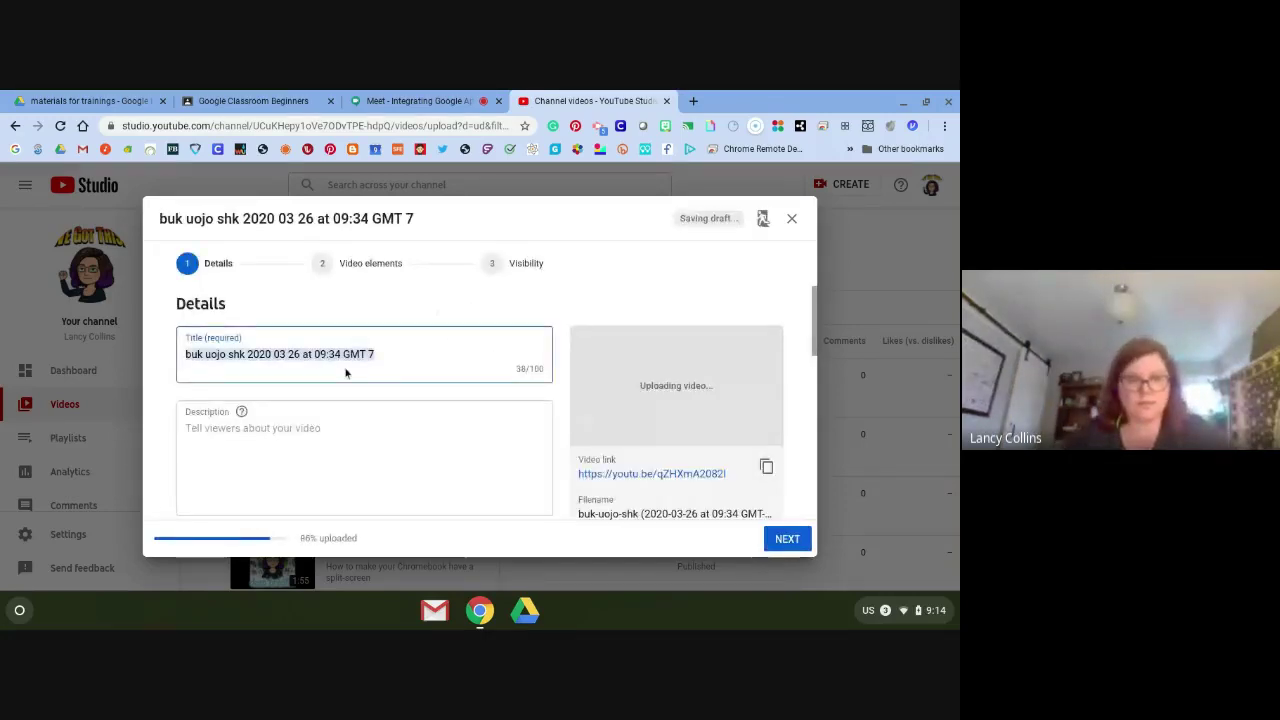
pyautogui.write('Meet video')
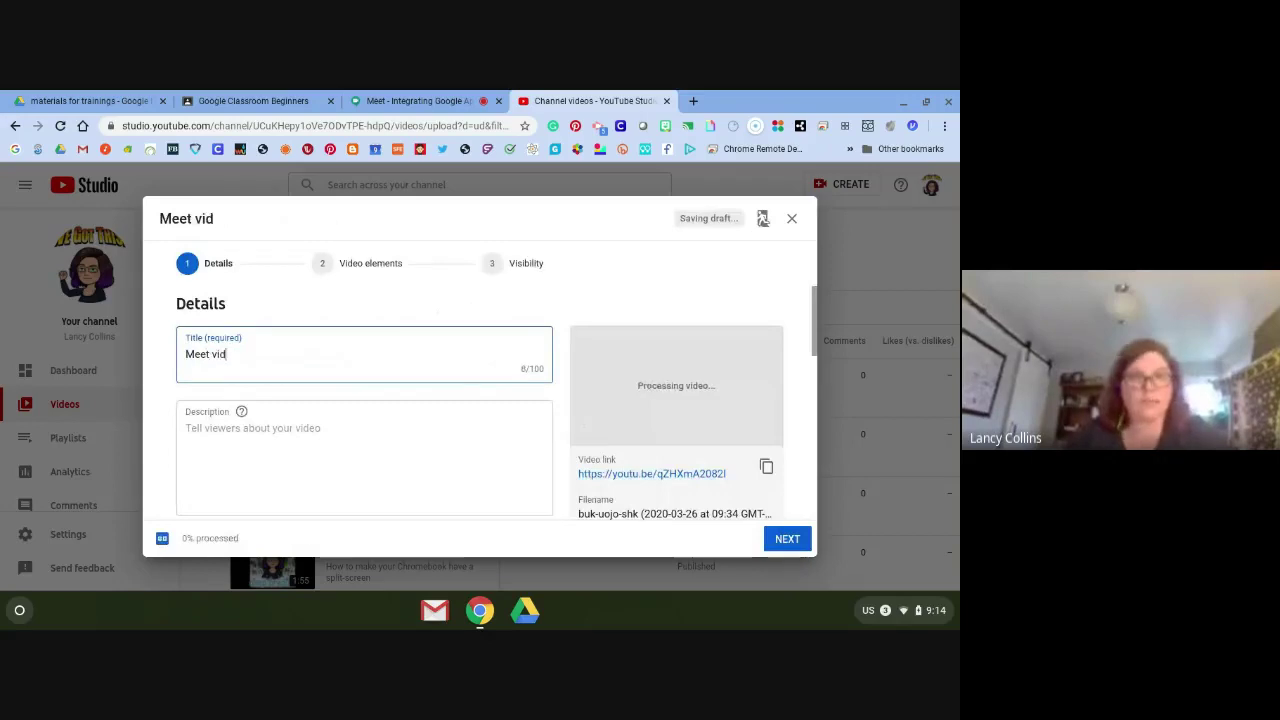
pyautogui.click(323, 458)
pyautogui.write('I have no idea!')
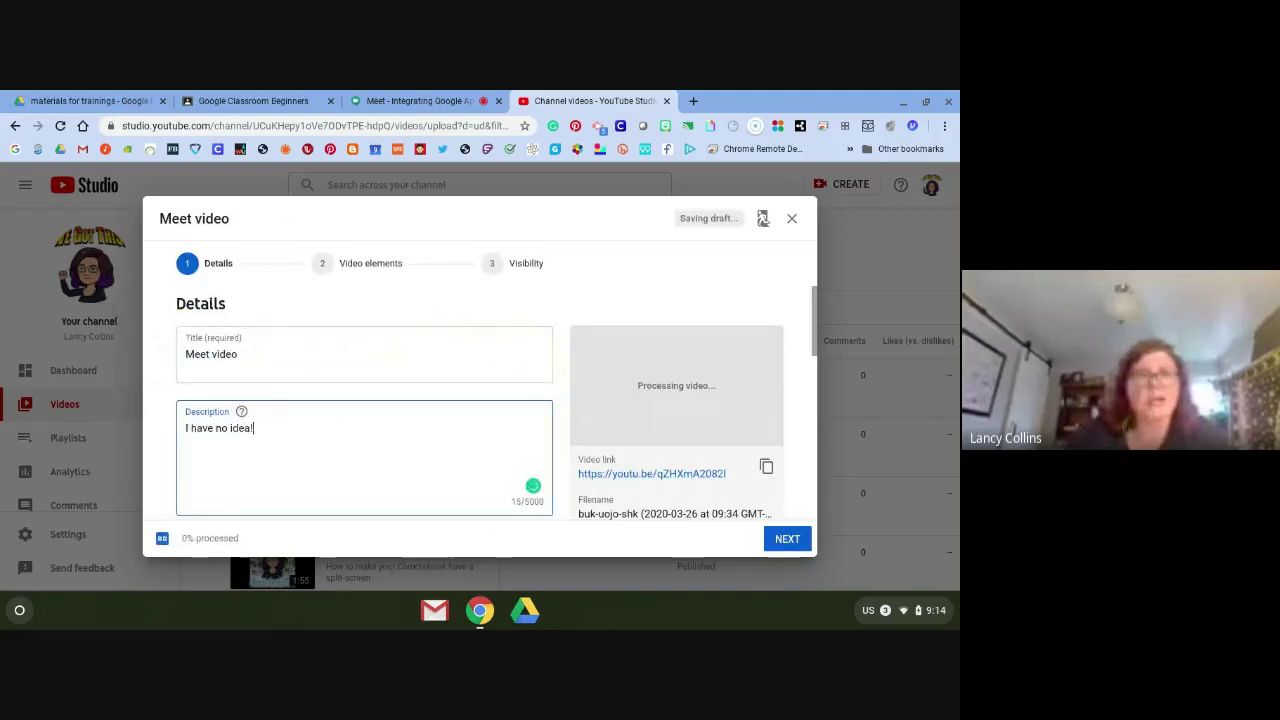
# Upload "hs staff 2016 kickball.jpg" from the Pictures folder inside My Drive's personal folder as the video's custom thumbnail.
pyautogui.scroll(-3, 187, 420)
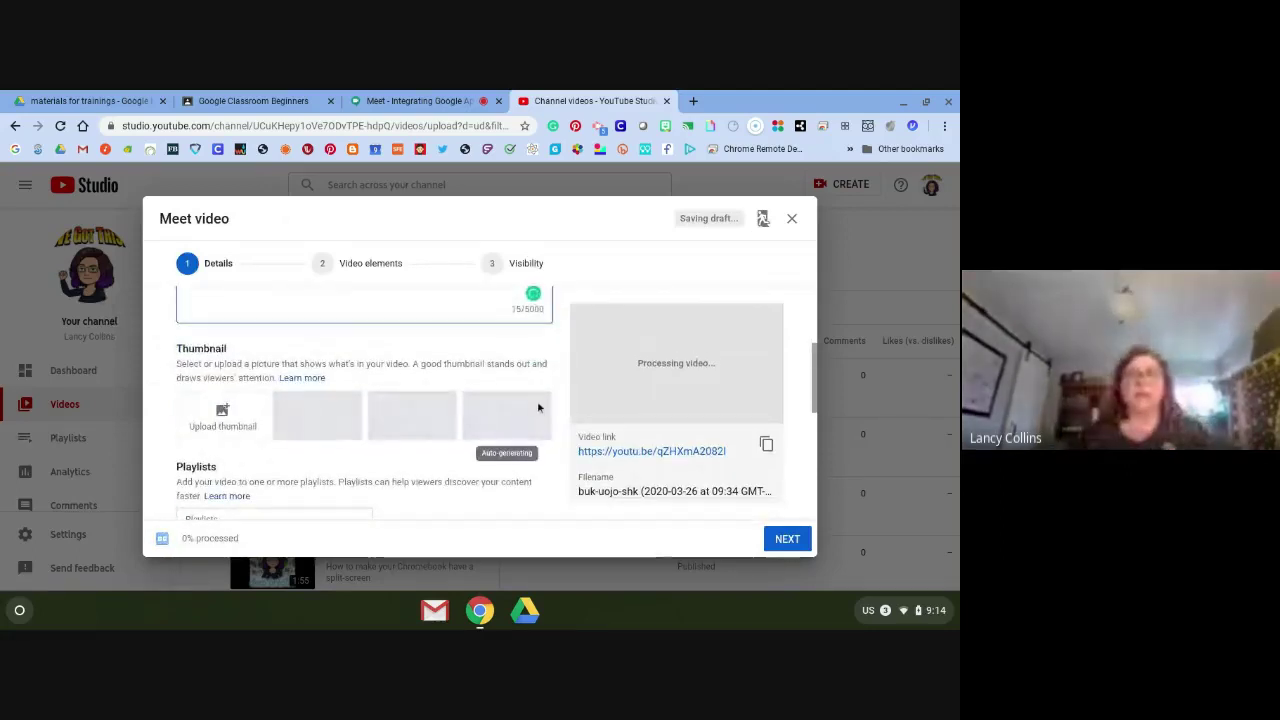
pyautogui.click(228, 418)
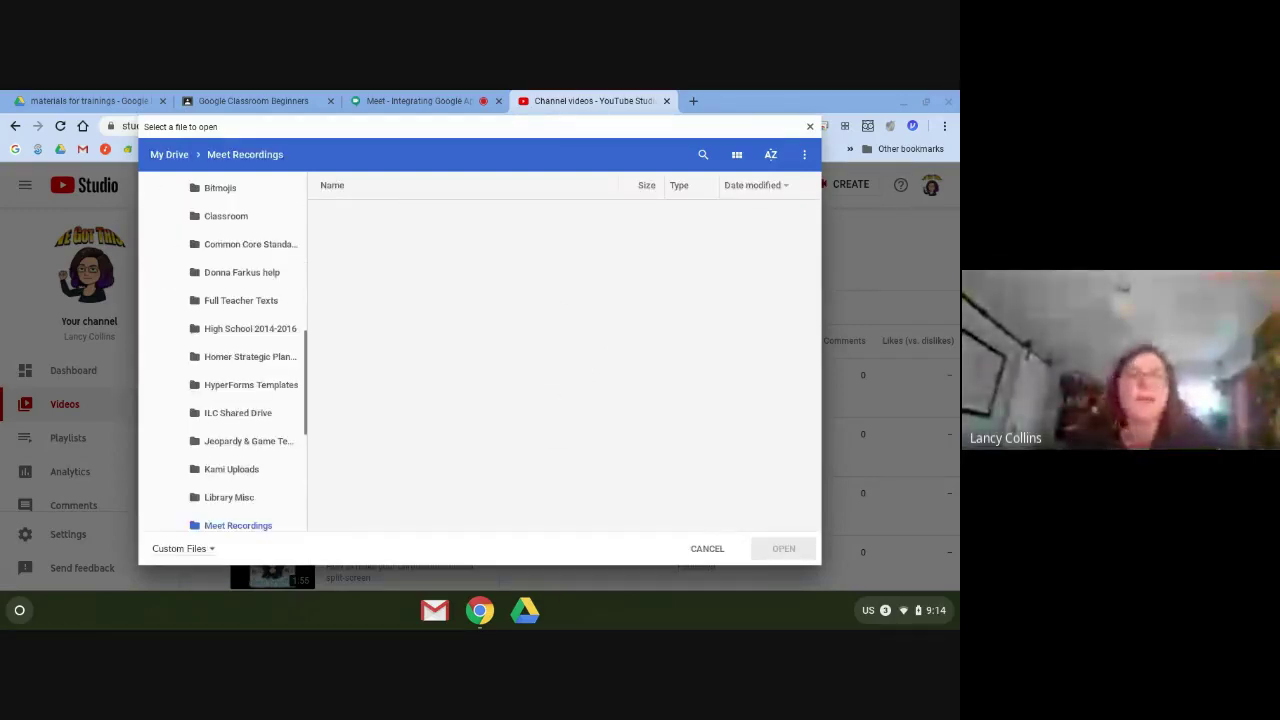
pyautogui.scroll(-1, 222, 356)
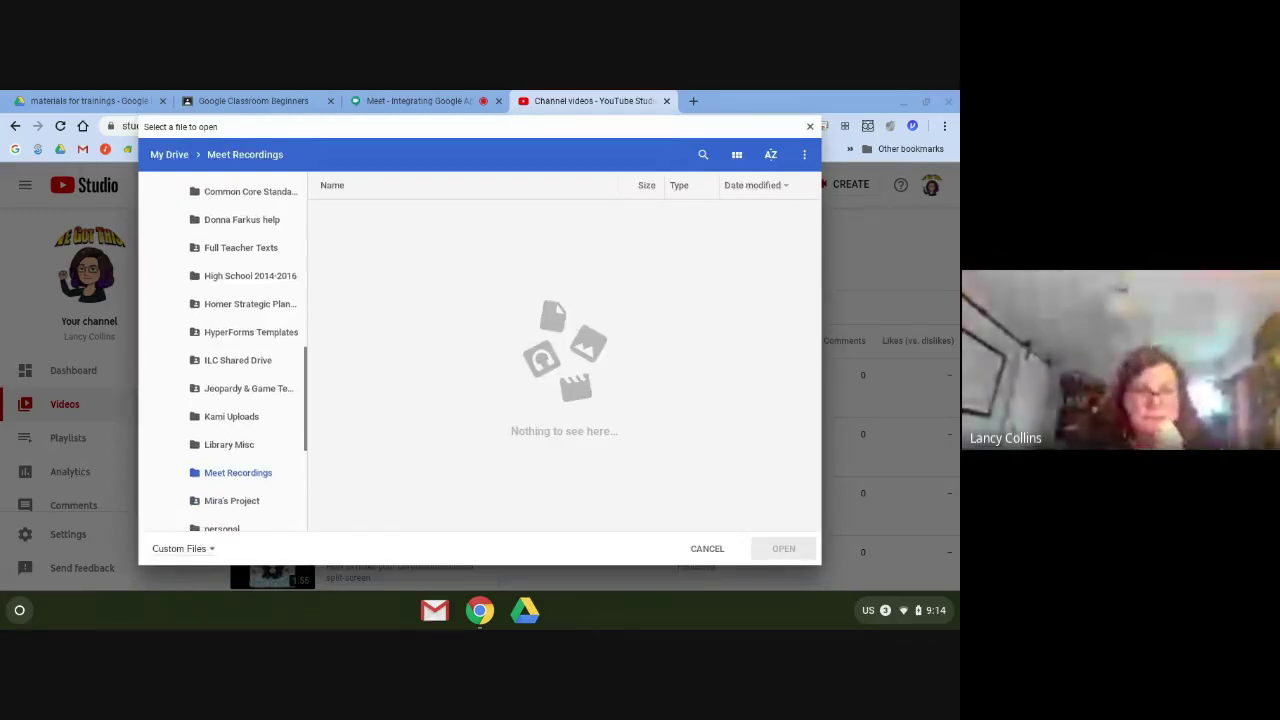
pyautogui.scroll(-2, 240, 205)
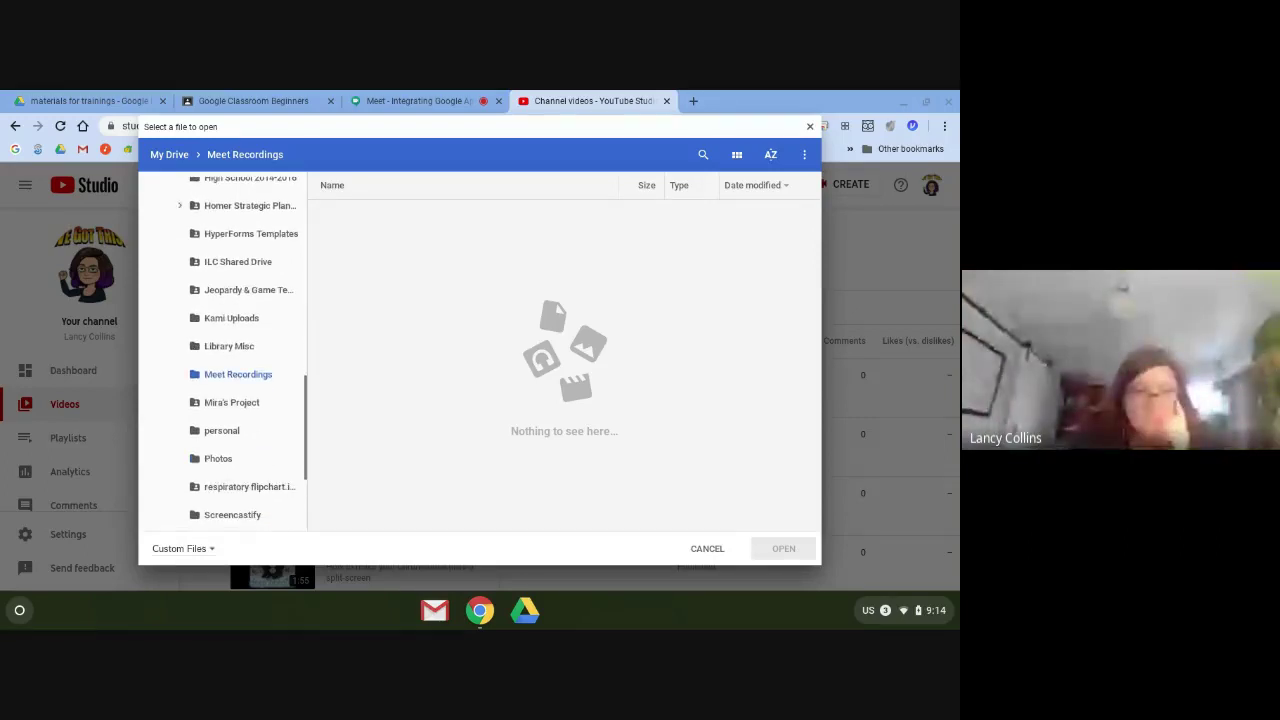
pyautogui.click(234, 431)
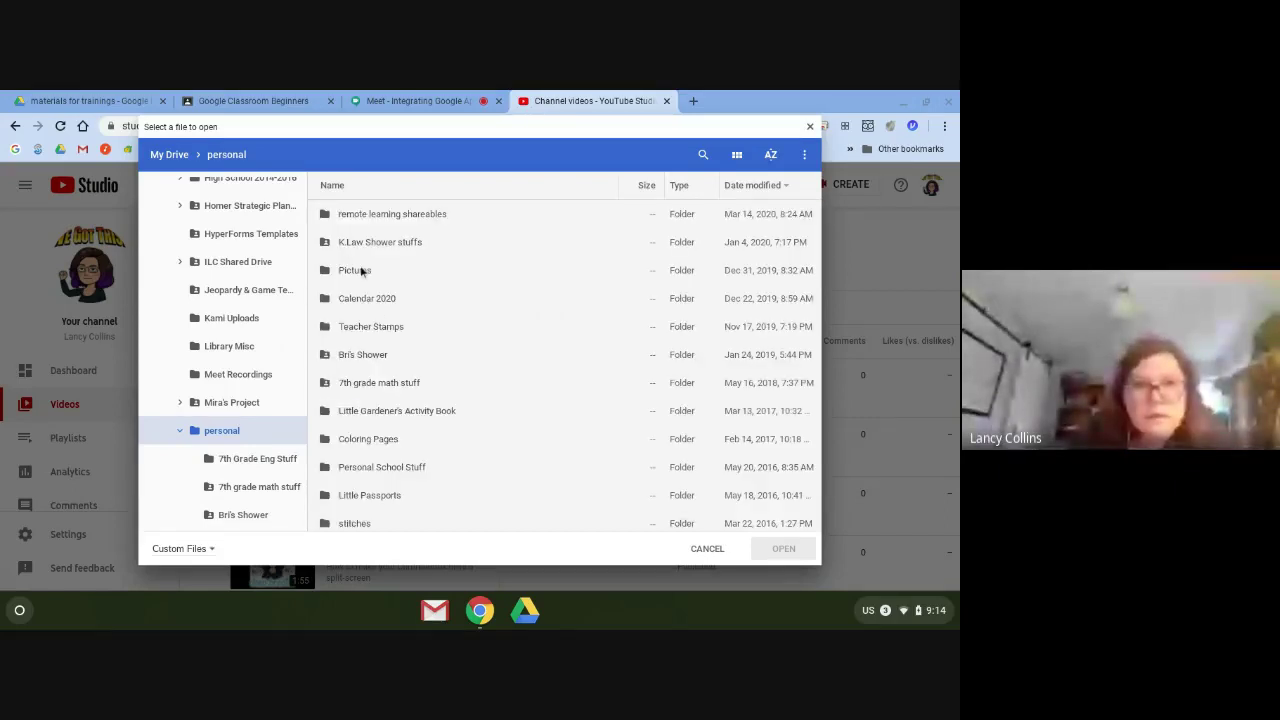
pyautogui.doubleClick(361, 269)
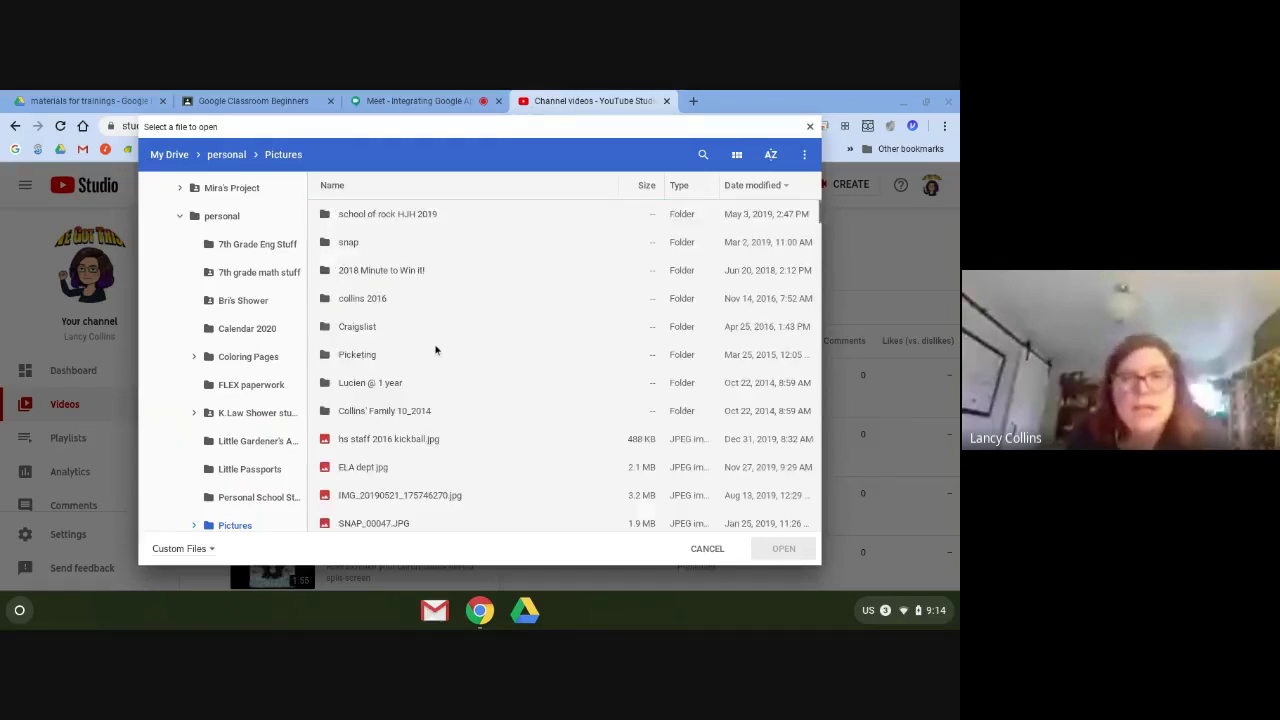
pyautogui.scroll(-2, 435, 349)
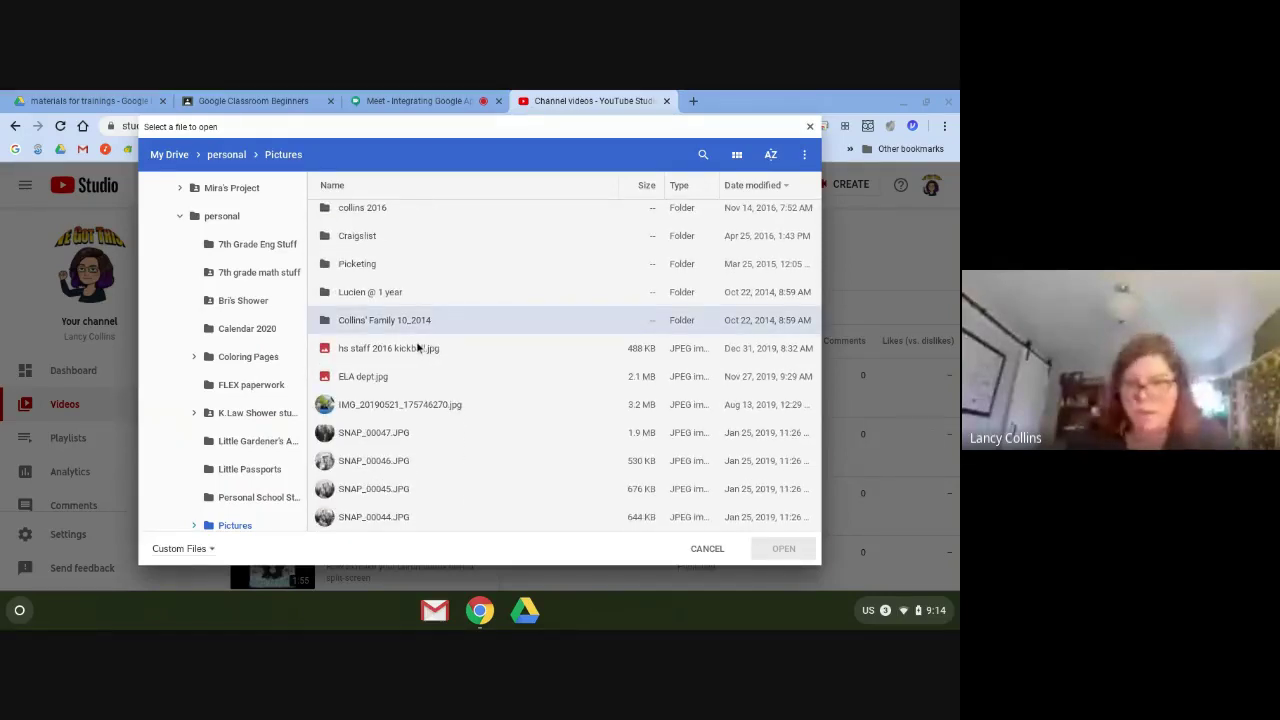
pyautogui.click(368, 348)
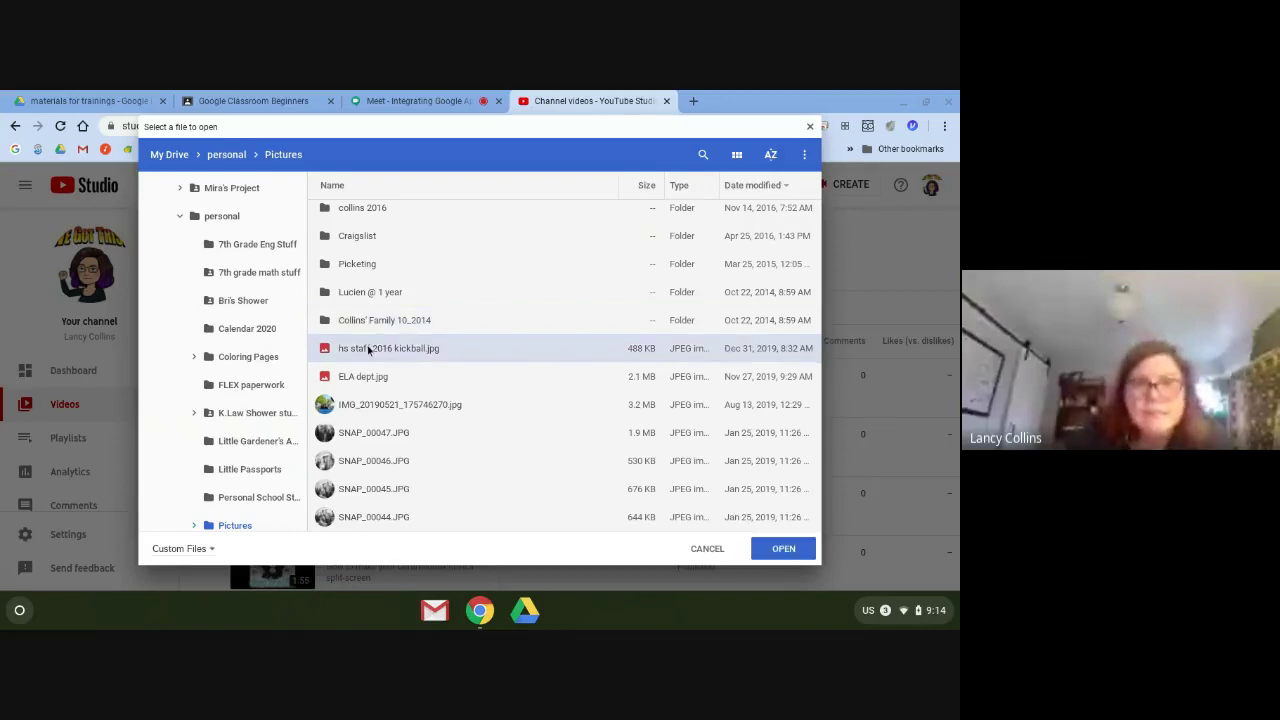
pyautogui.click(785, 558)
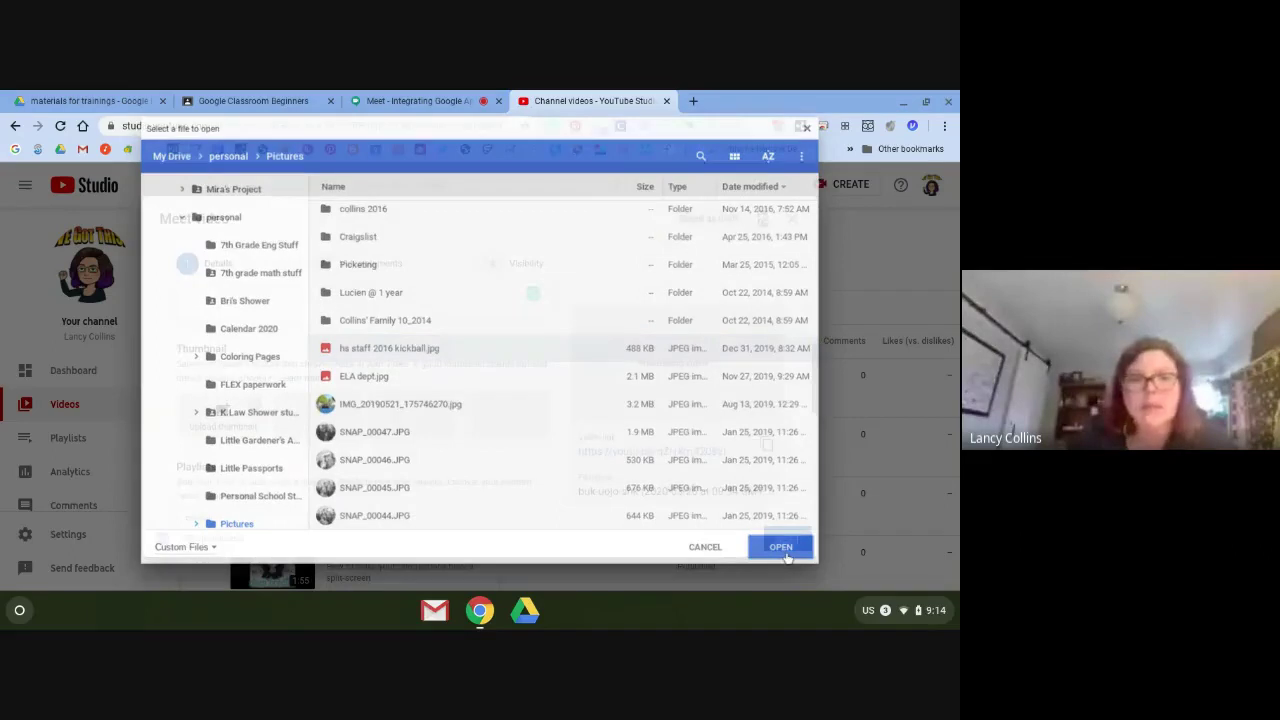
# Review the video's available playlists without choosing one, and check the made-for-kids audience setting.
pyautogui.scroll(-3, 370, 428)
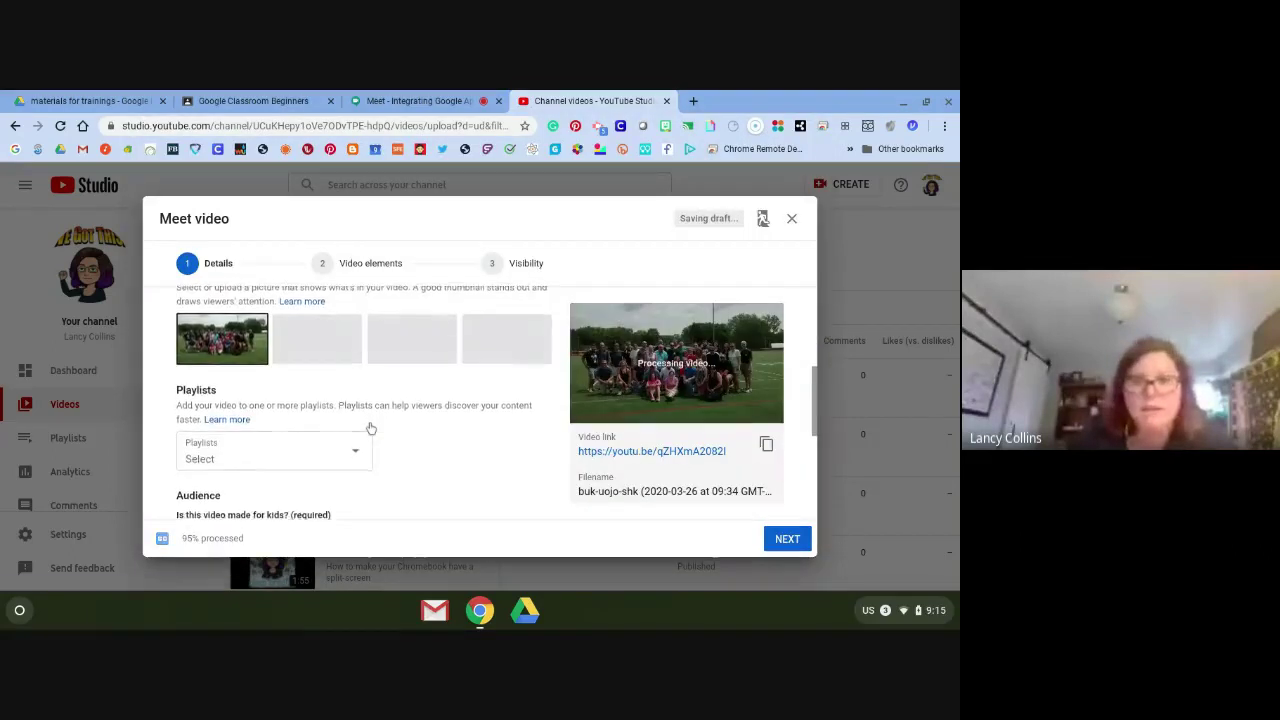
pyautogui.click(239, 412)
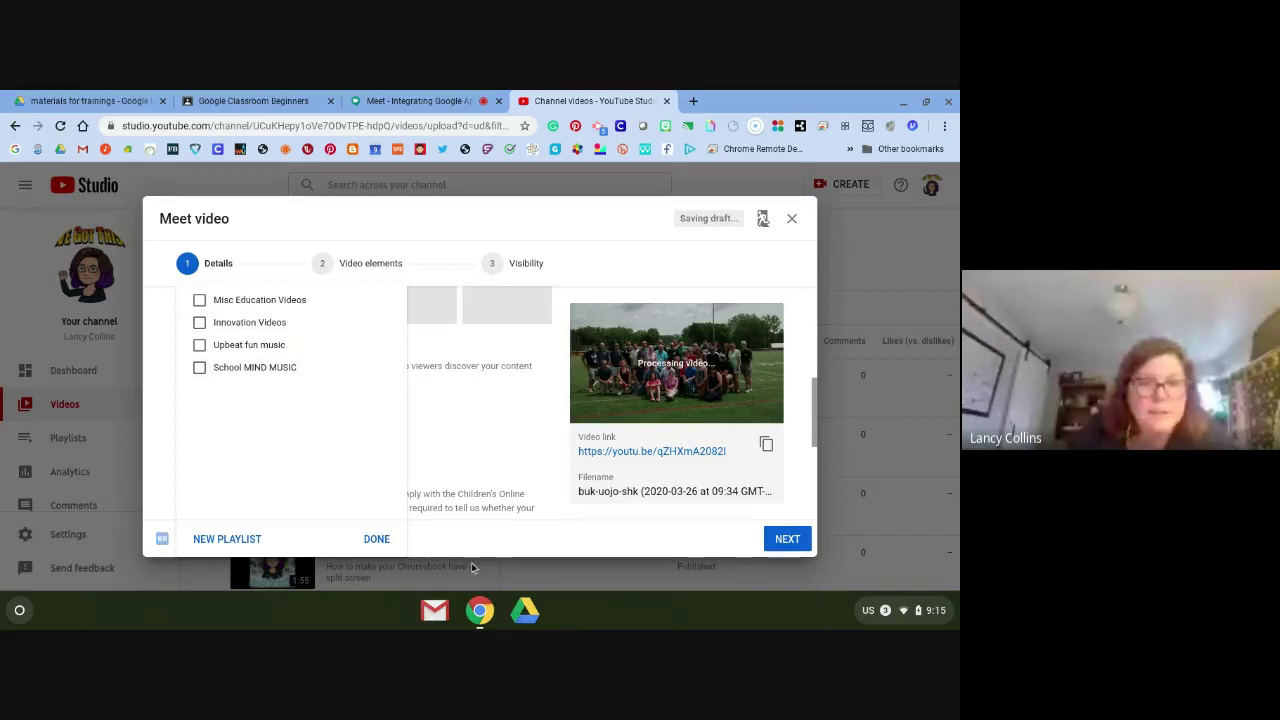
pyautogui.click(517, 371)
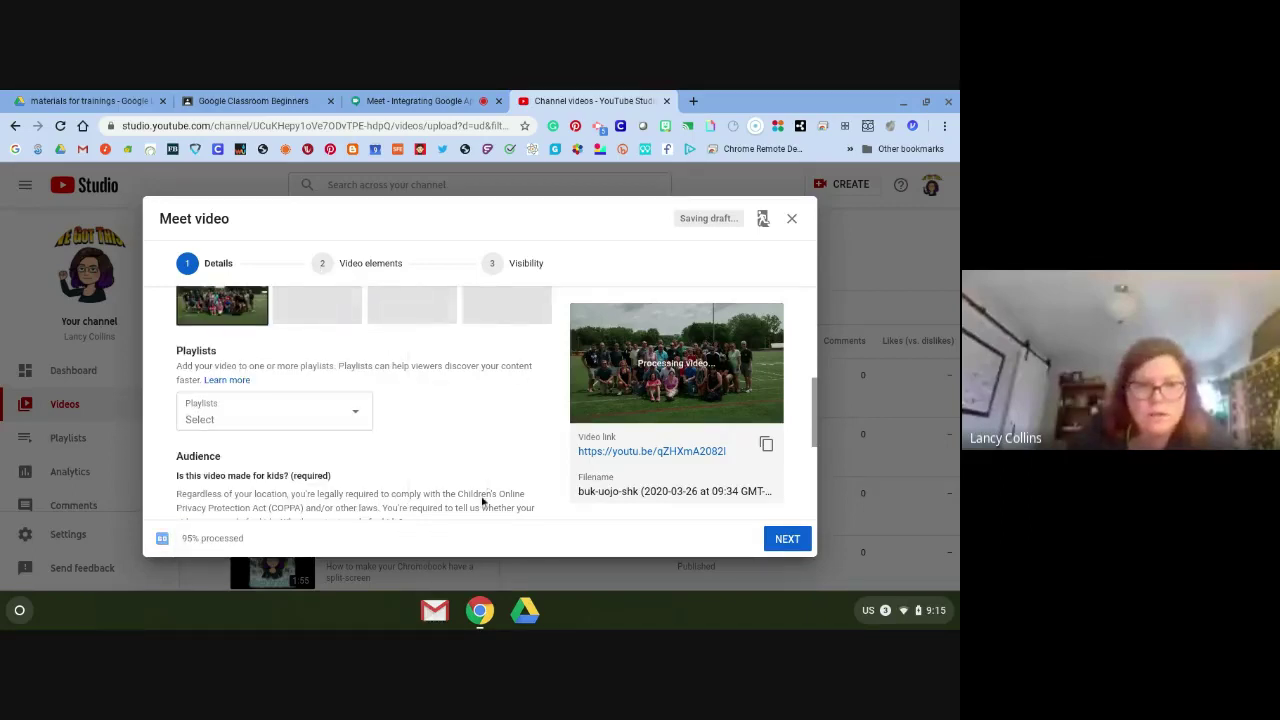
pyautogui.scroll(-3, 482, 502)
pyautogui.scroll(-1, 481, 497)
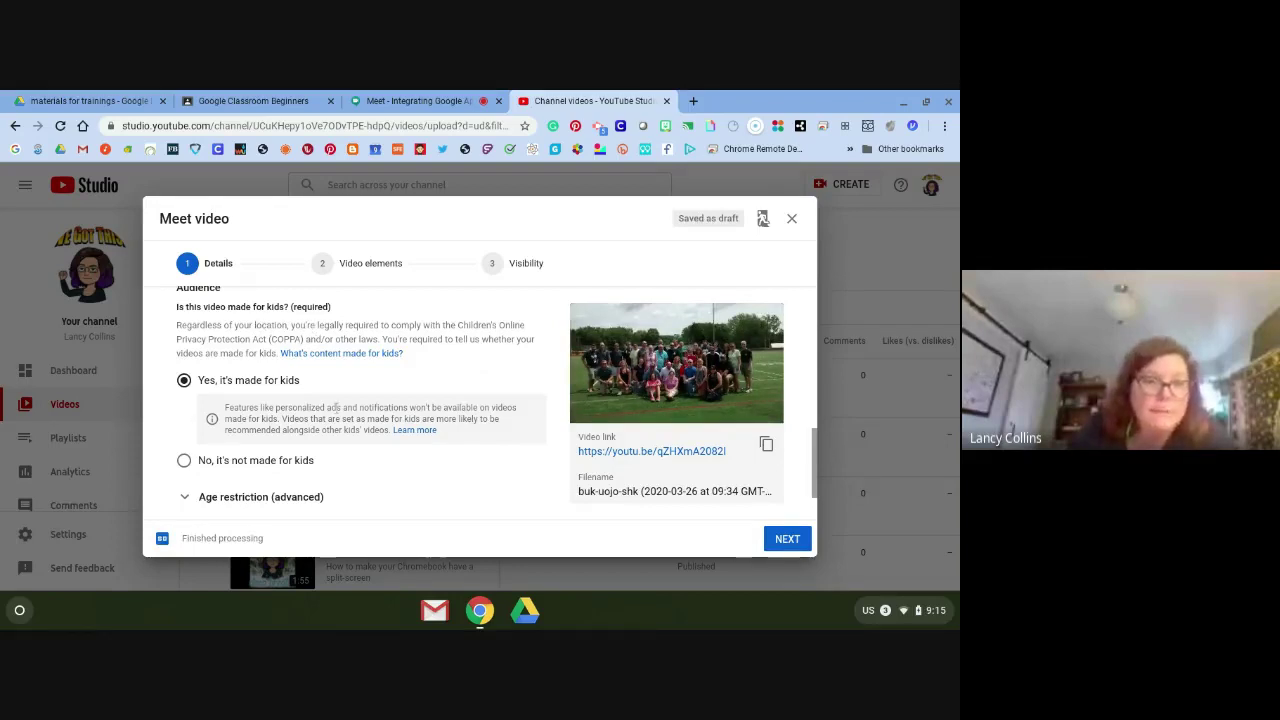
# Skip the end screen and cards, set the video's visibility to Unlisted and save it to the channel.
pyautogui.click(788, 539)
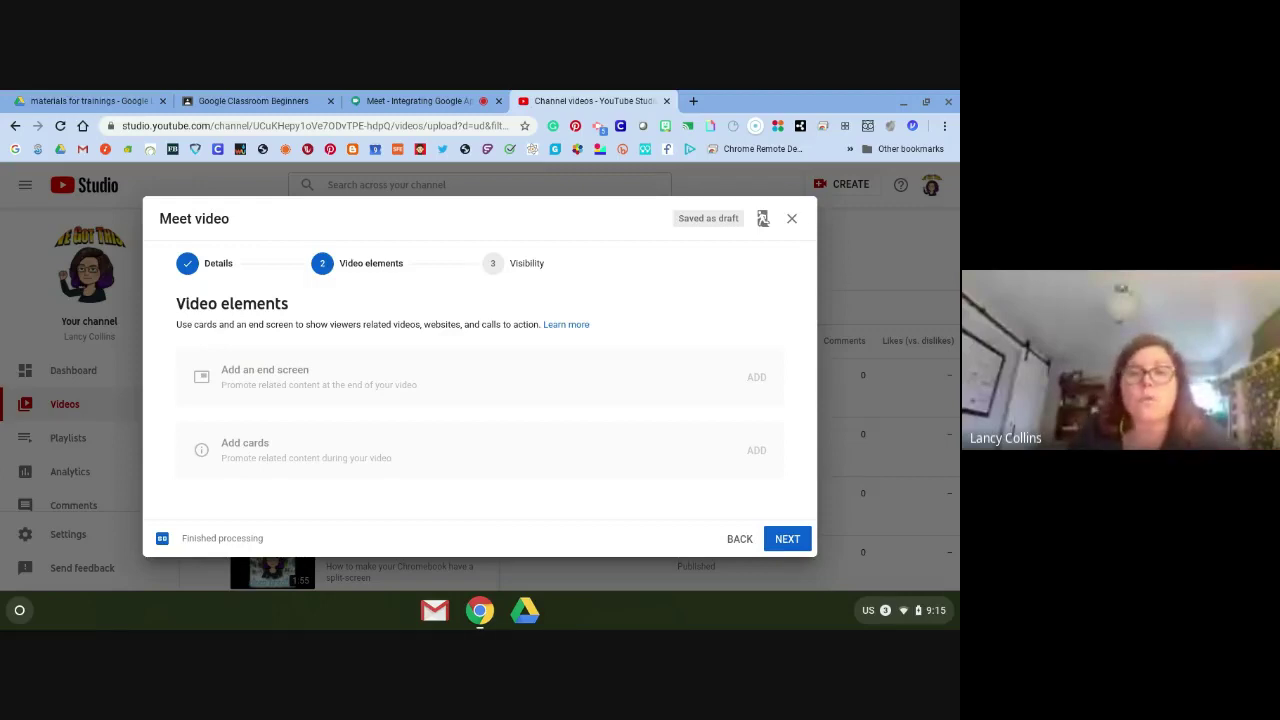
pyautogui.click(783, 538)
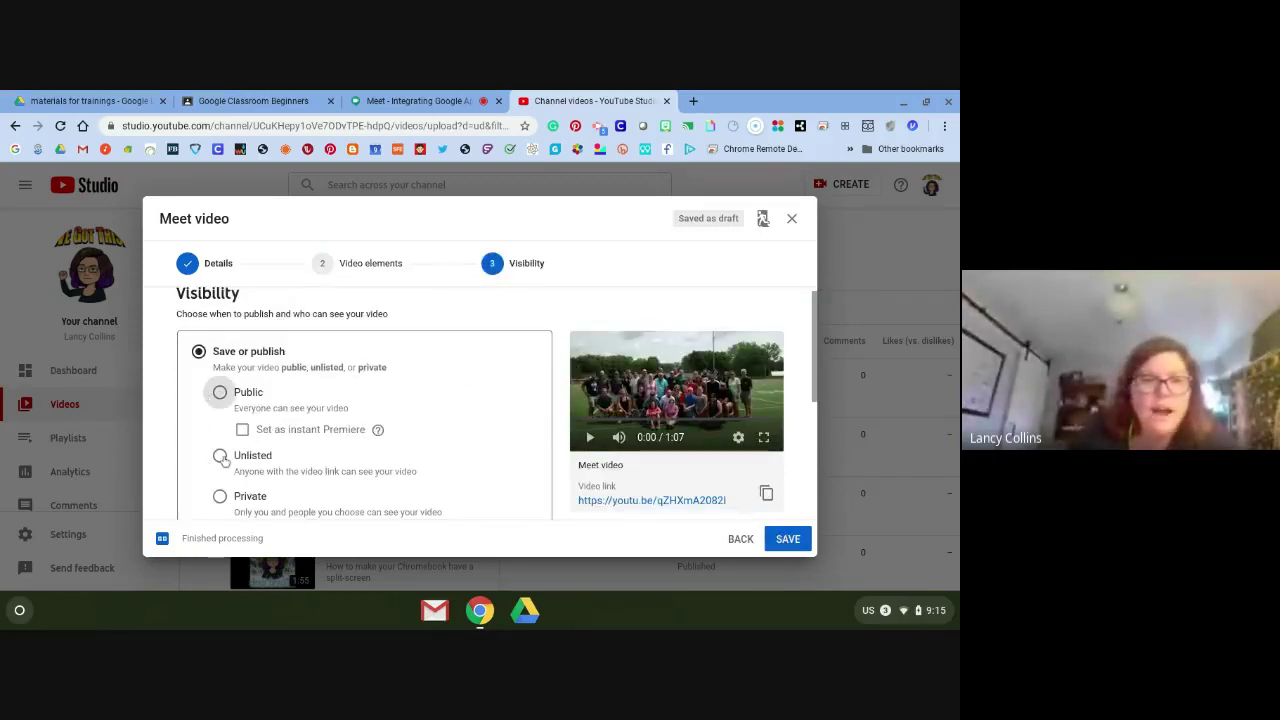
pyautogui.scroll(-1, 190, 389)
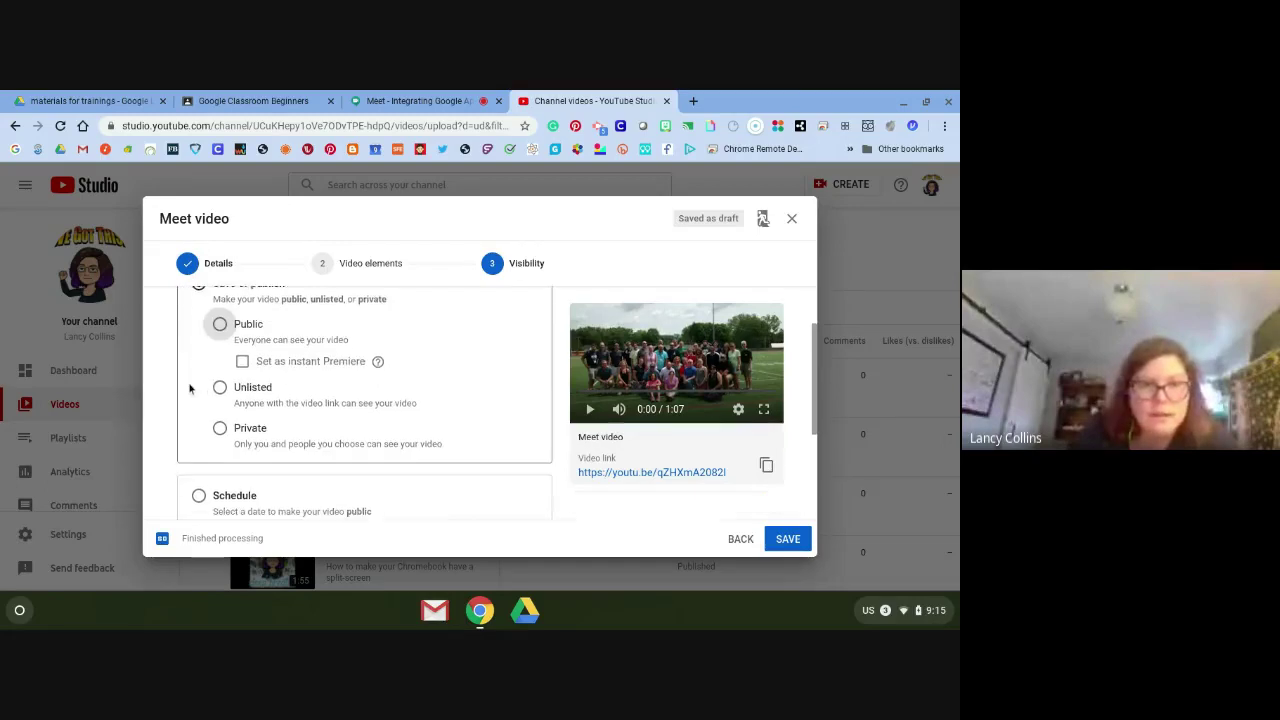
pyautogui.click(220, 385)
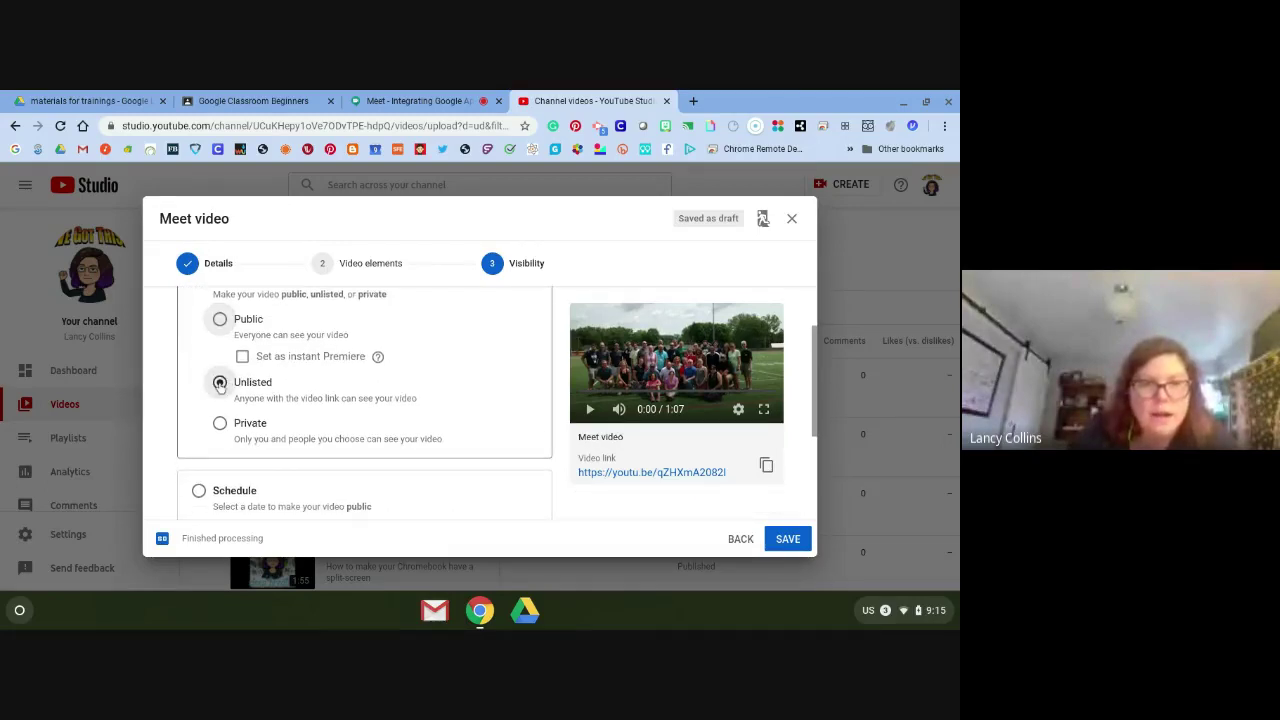
pyautogui.scroll(-3, 534, 429)
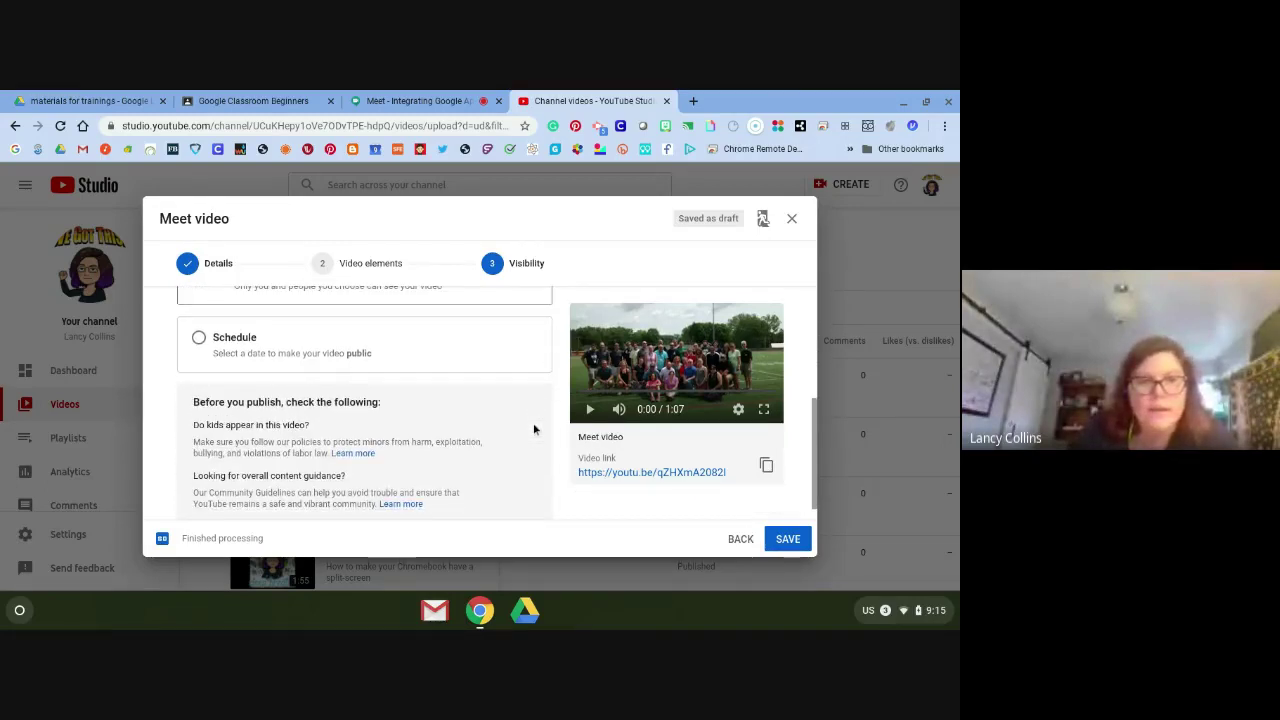
pyautogui.scroll(-1, 534, 429)
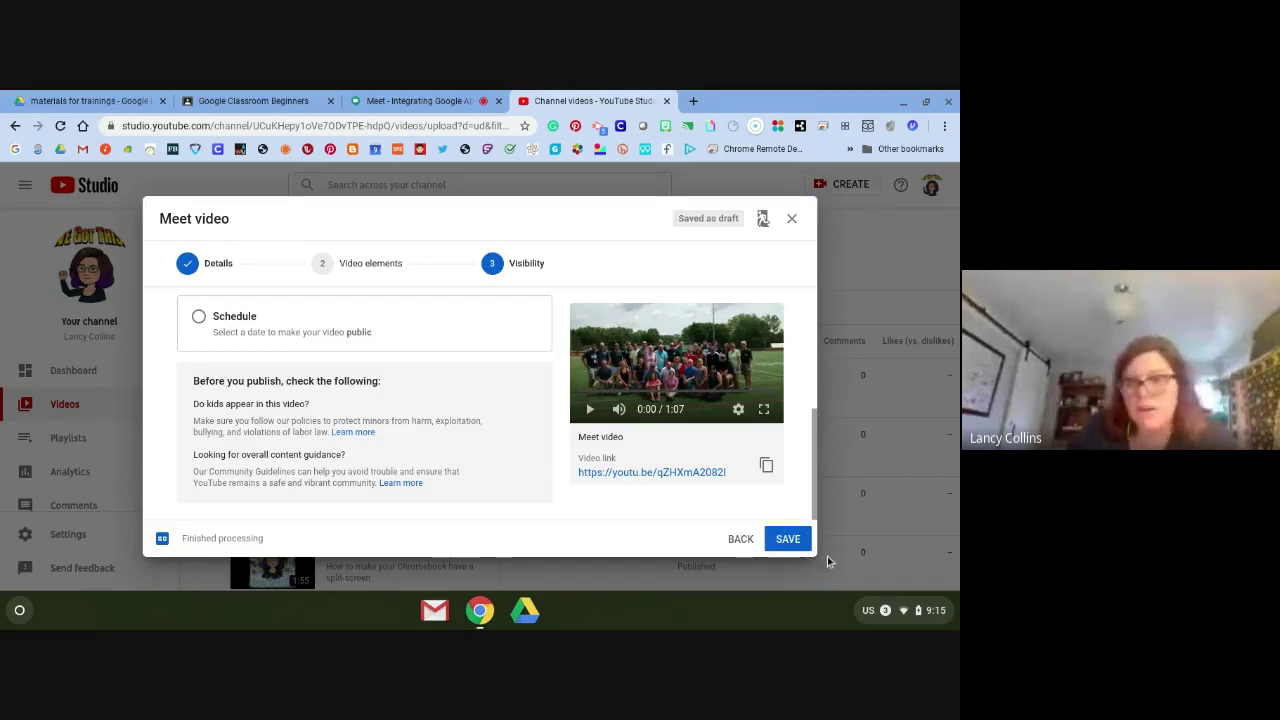
pyautogui.click(803, 540)
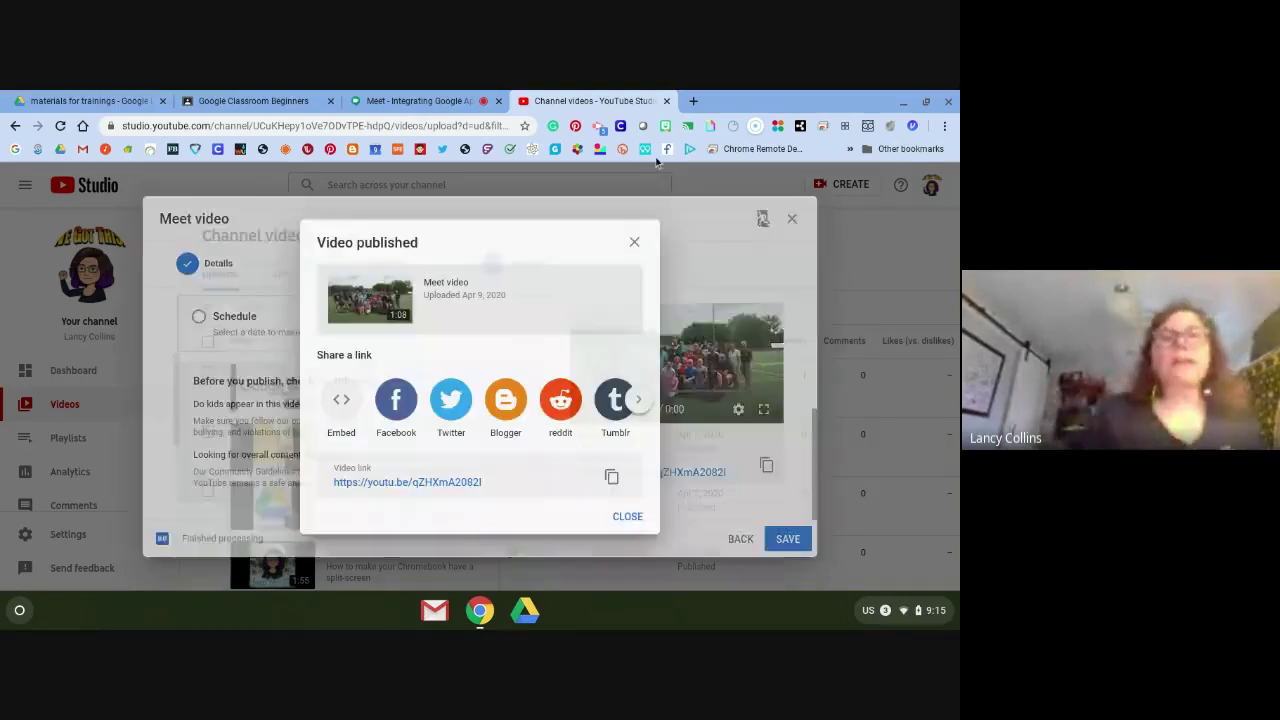
# Copy the published video's link, close the sharing dialog and open the link in a new browser tab.
pyautogui.click(610, 478)
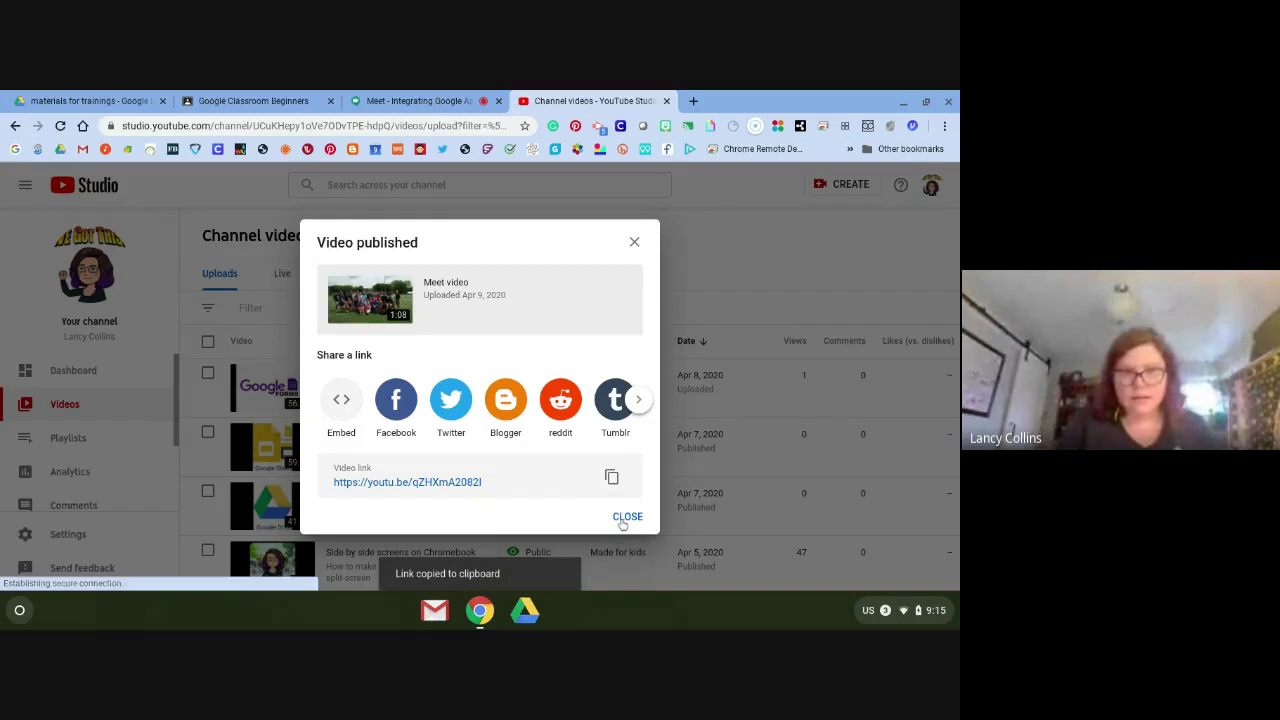
pyautogui.click(661, 483)
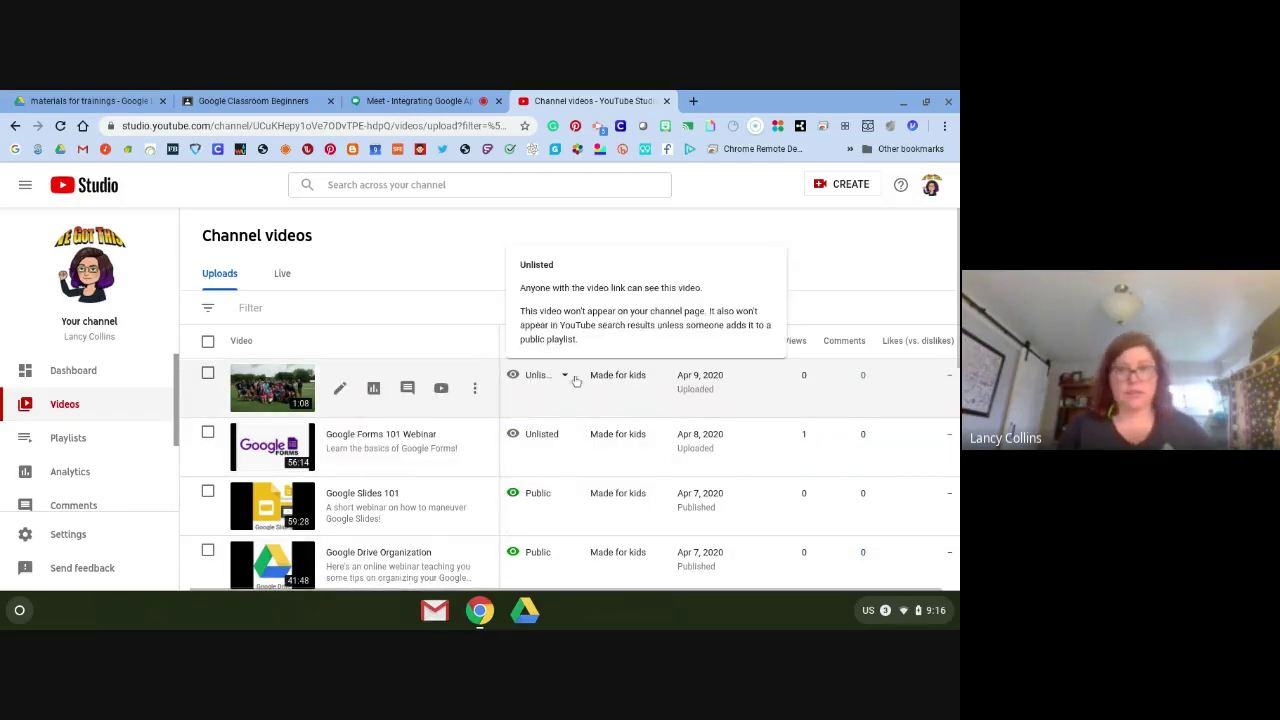
pyautogui.click(689, 100)
pyautogui.hotkey('ctrl', 'v')
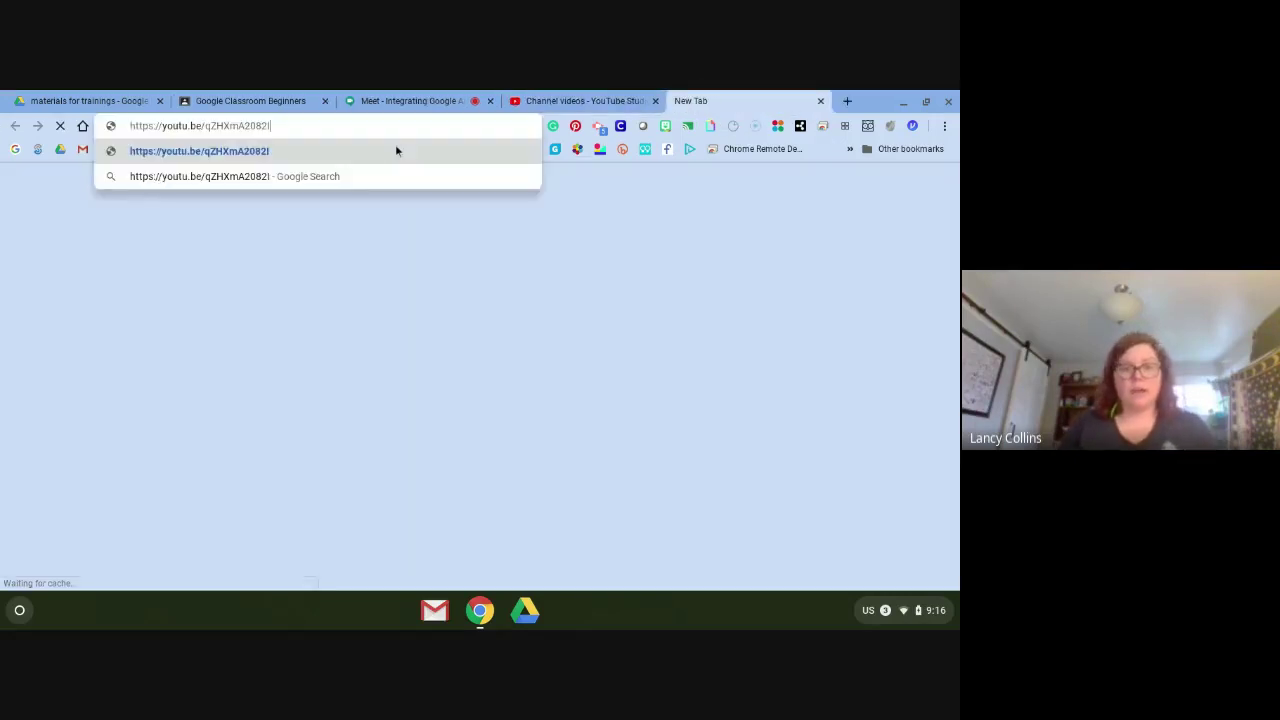
pyautogui.press('Return')
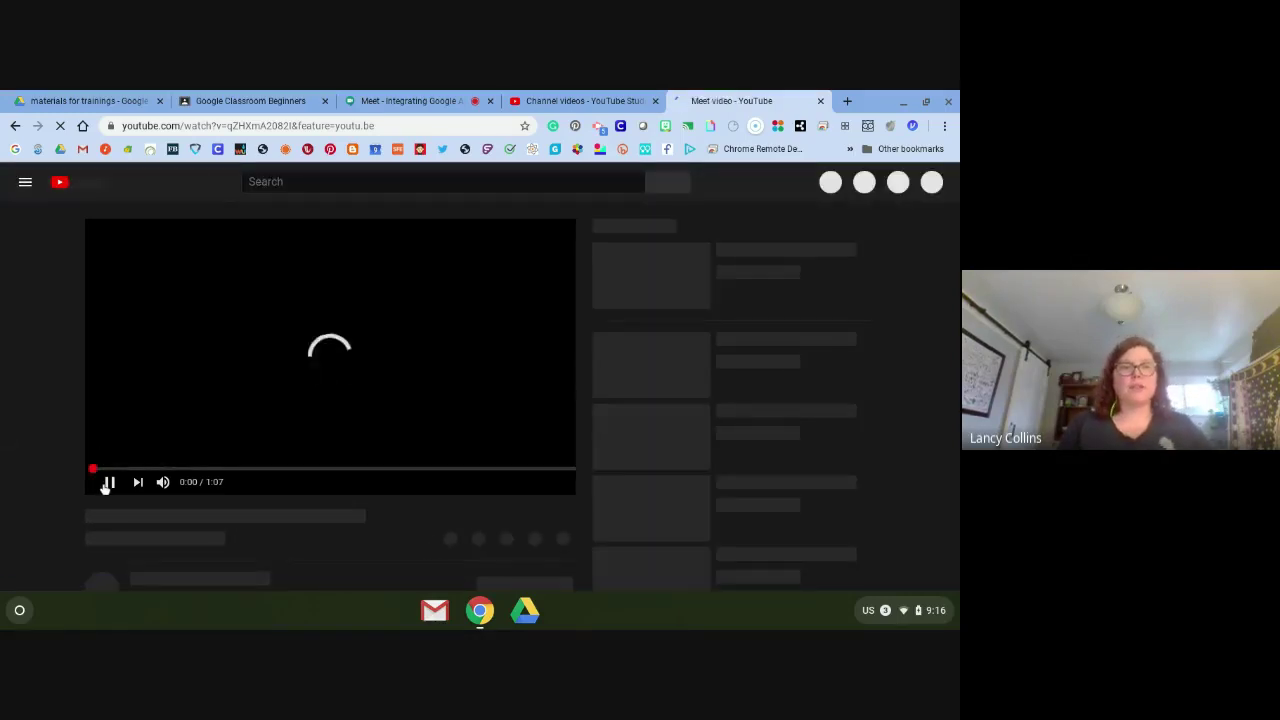
# Check the Google Meet chat for participant questions, pause the Meet video on YouTube and return to the call.
pyautogui.click(437, 94)
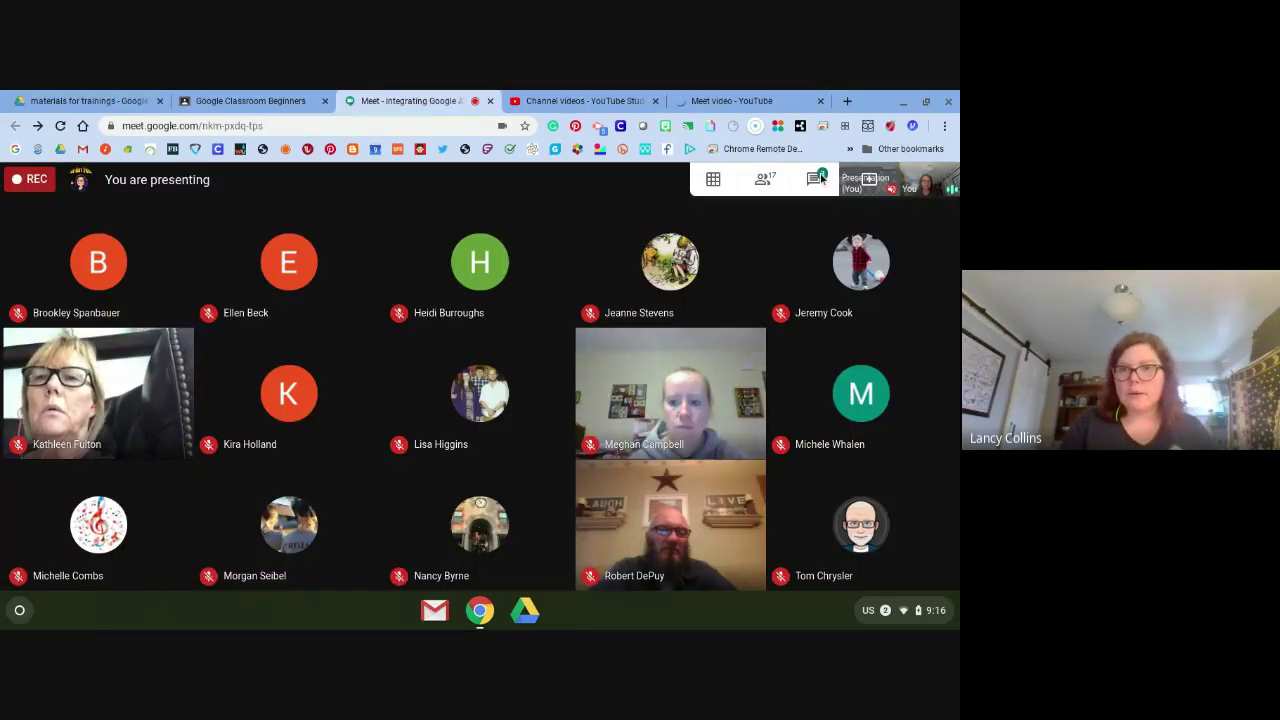
pyautogui.click(821, 178)
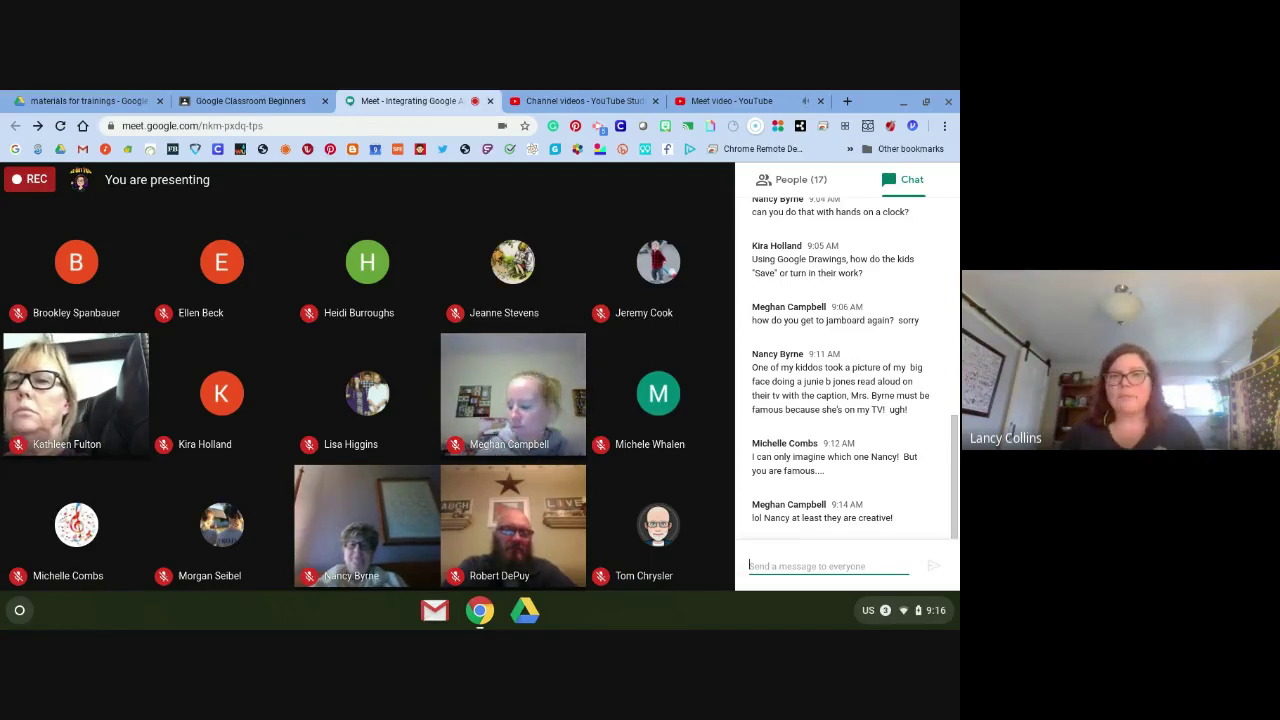
pyautogui.click(769, 96)
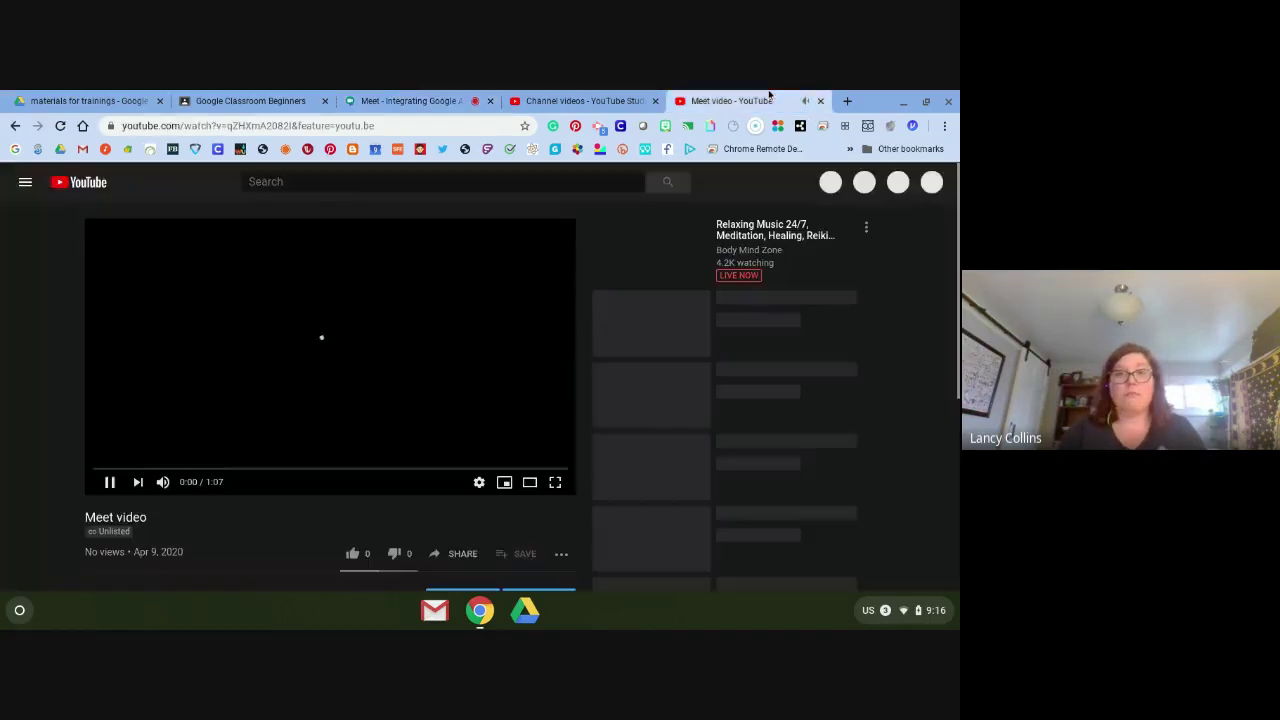
pyautogui.click(110, 483)
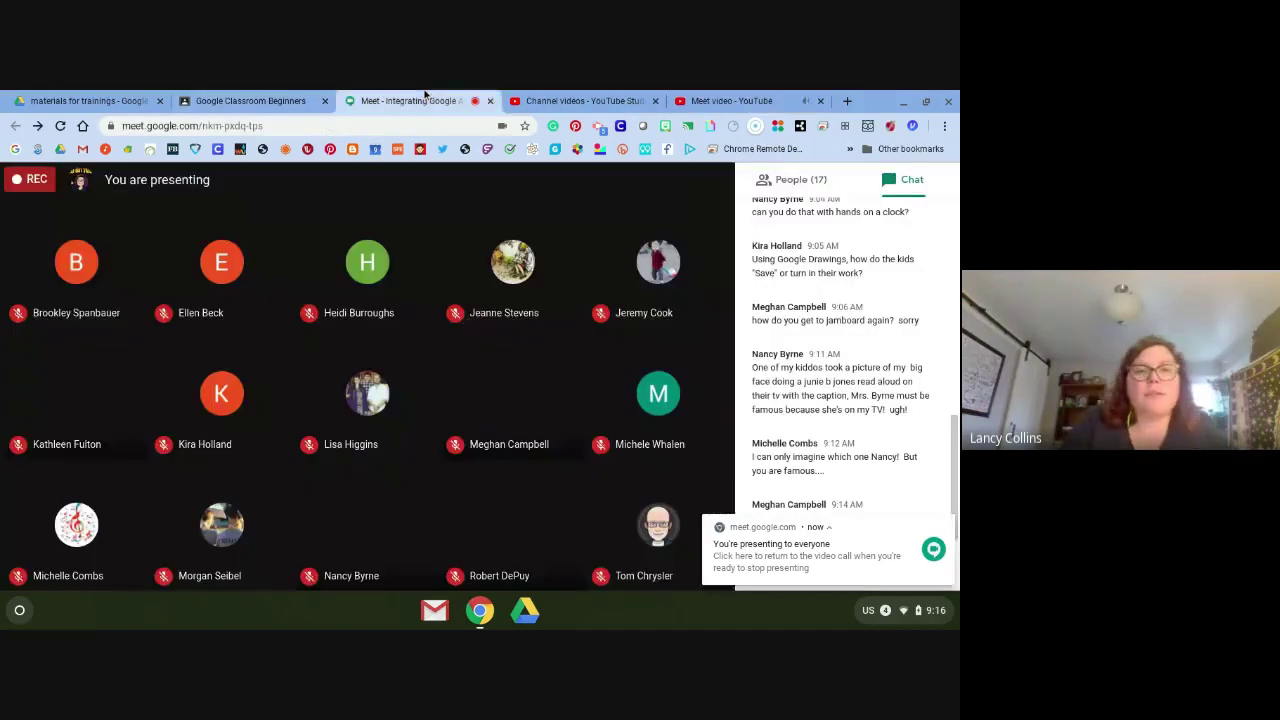
pyautogui.click(420, 100)
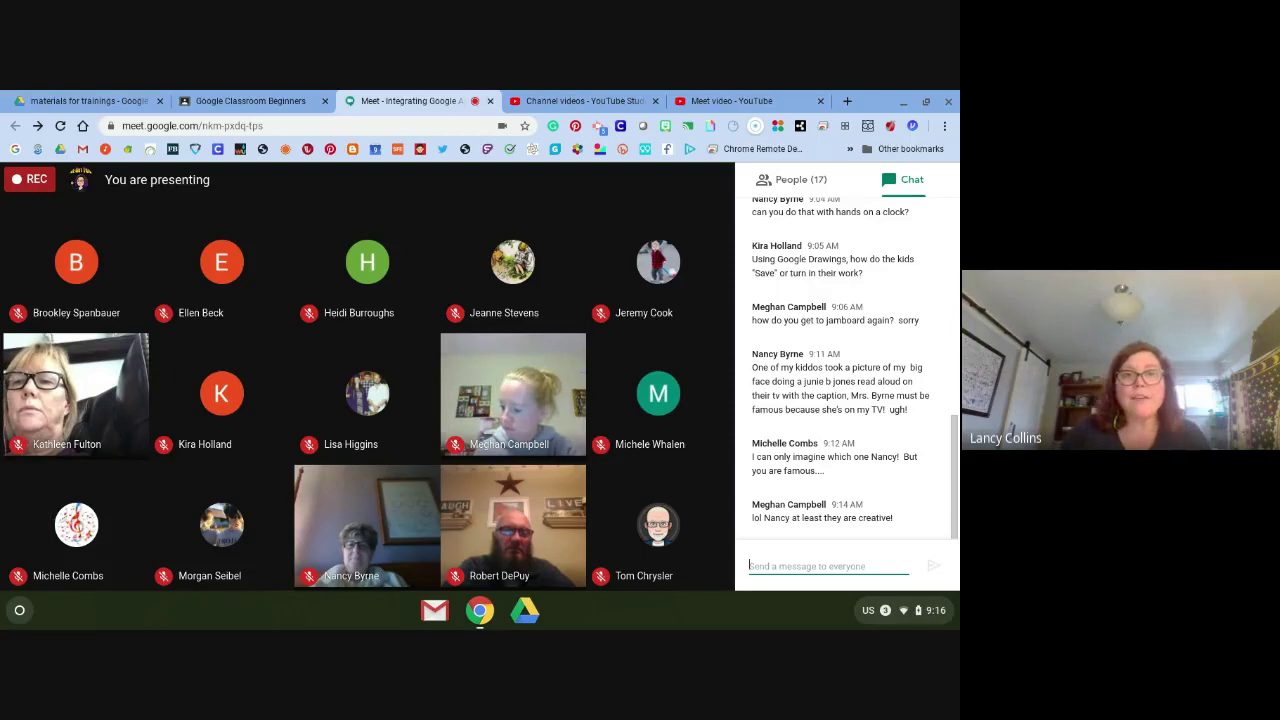
# Show where Google Jamboard is listed among the additional file types that can be created in the Drive training materials folder.
pyautogui.click(104, 96)
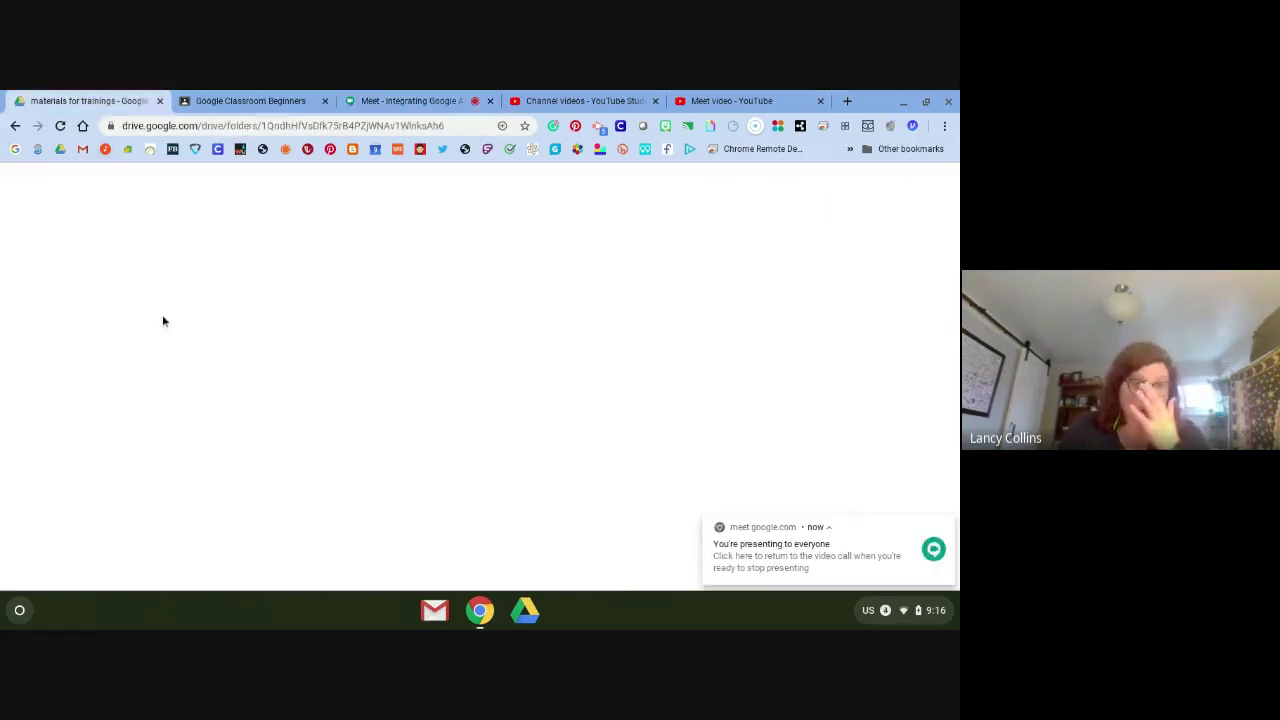
pyautogui.click(68, 238)
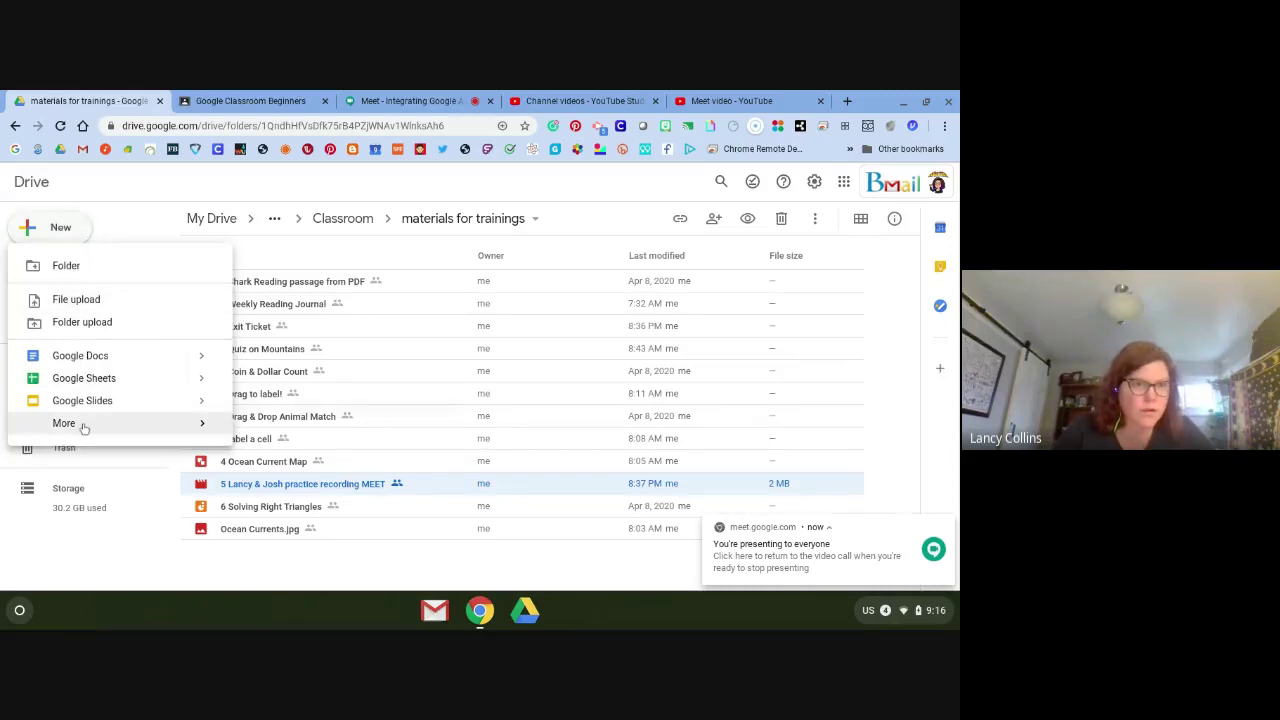
pyautogui.moveTo(84, 426)
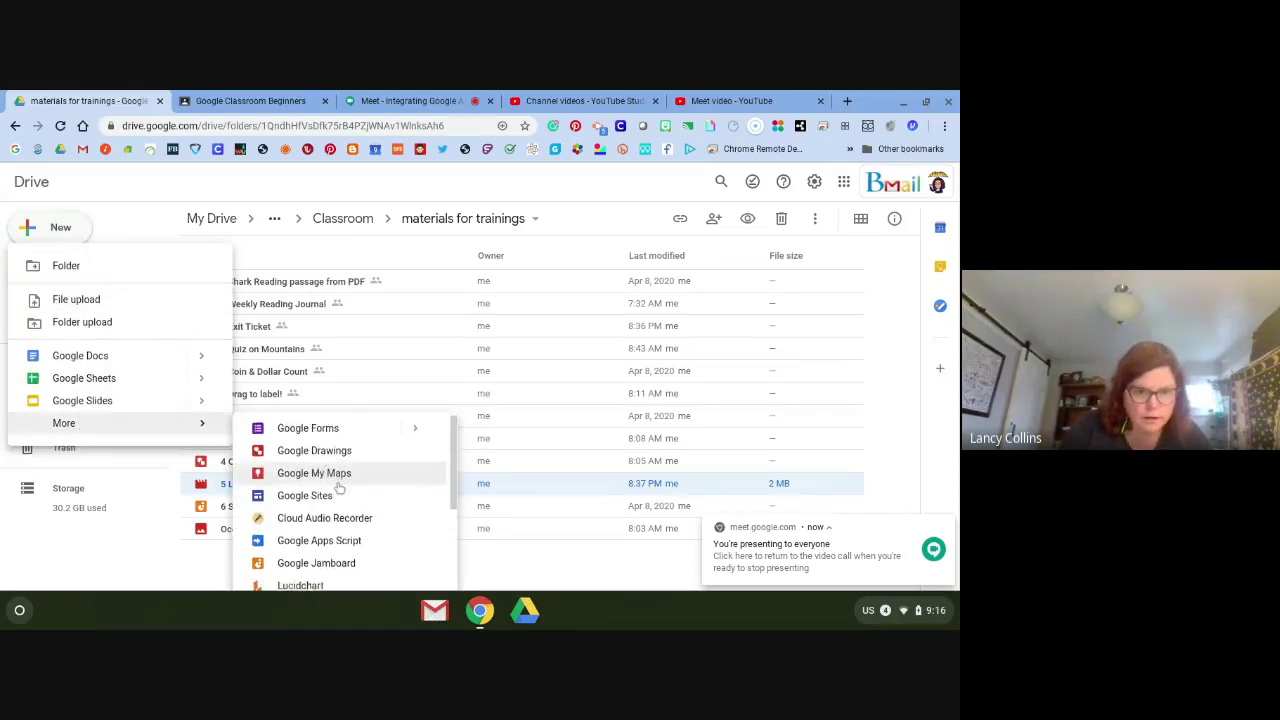
pyautogui.scroll(-2, 338, 487)
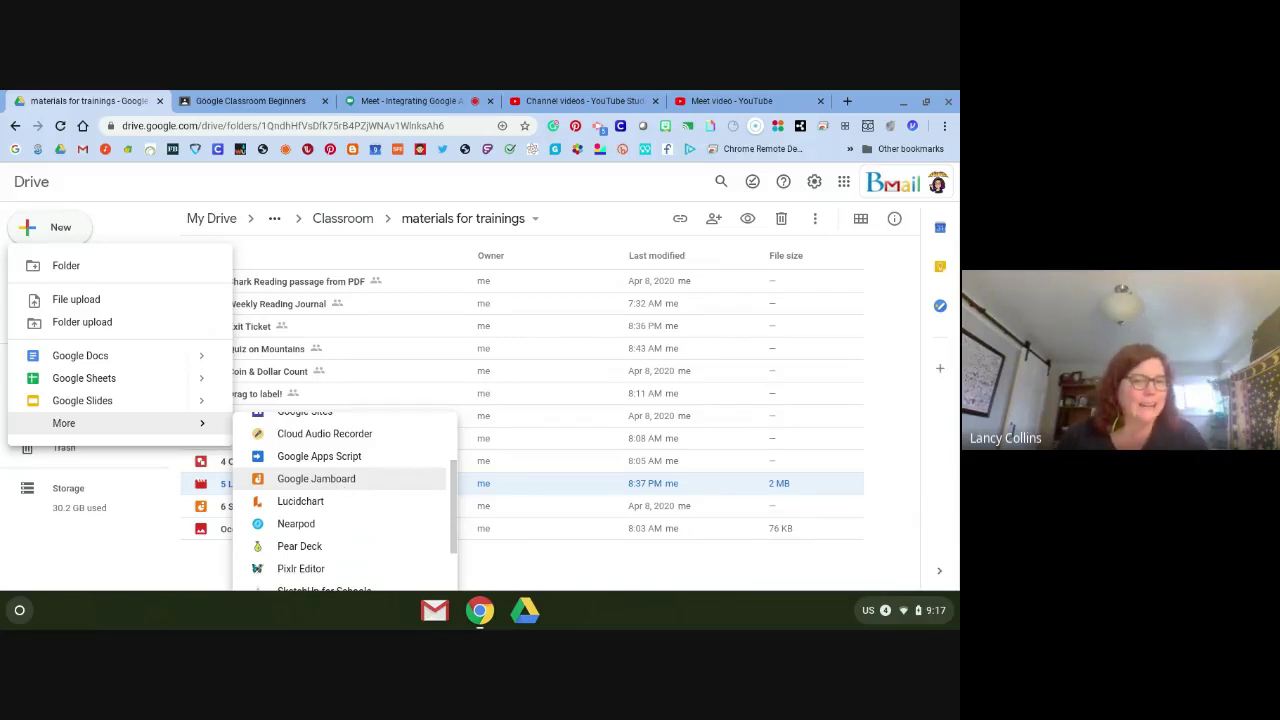
pyautogui.scroll(2, 338, 480)
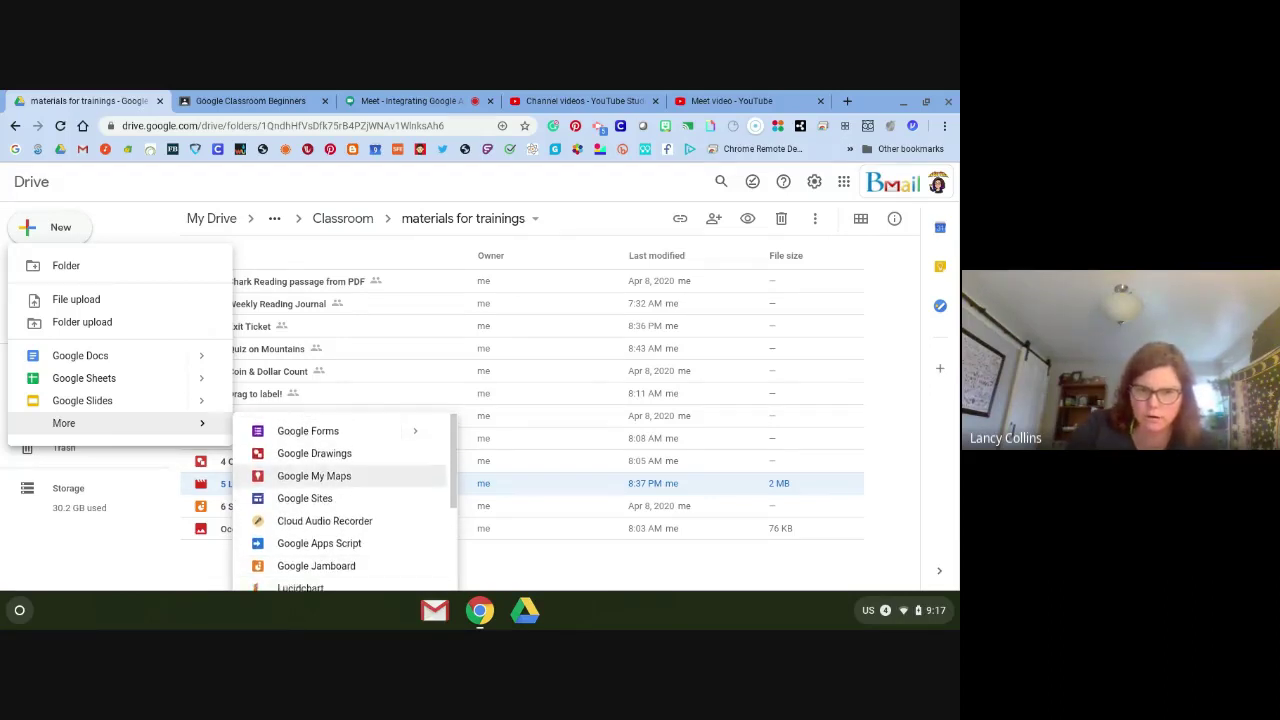
pyautogui.scroll(-1, 340, 480)
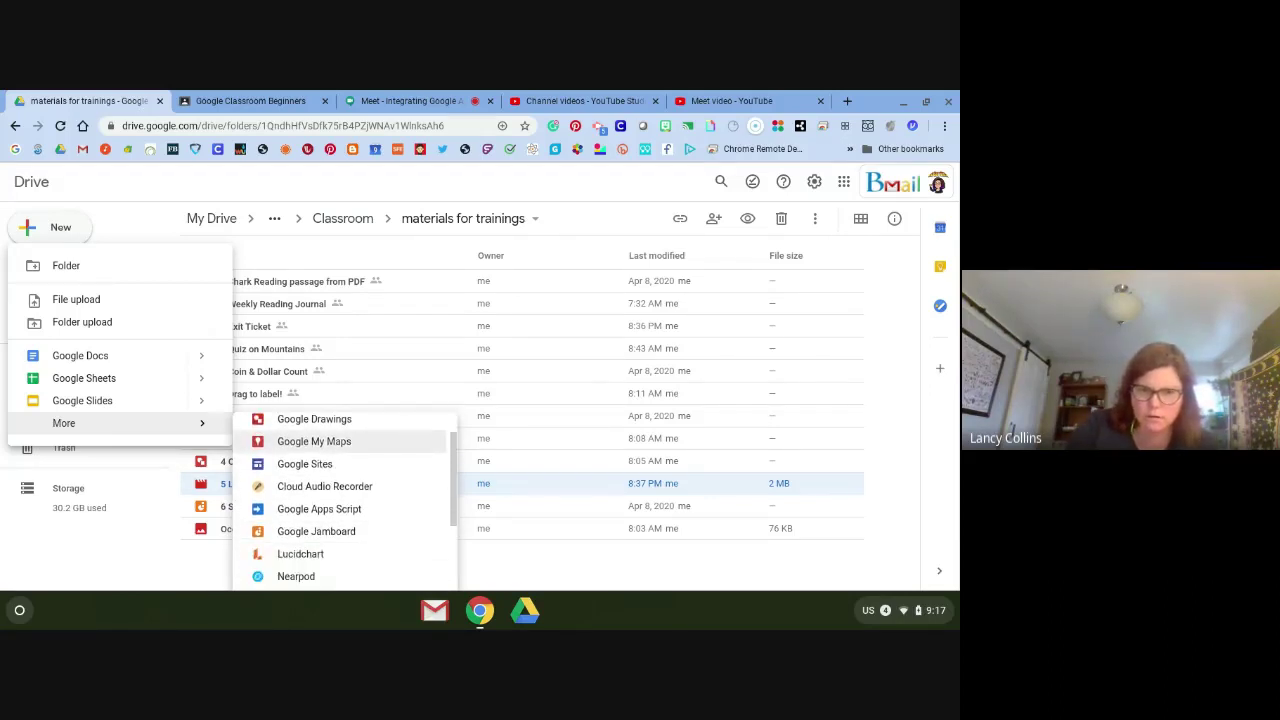
# Close the YouTube Studio channel videos page and return to the Google Meet call's chat to check for questions.
pyautogui.click(708, 96)
pyautogui.click(607, 96)
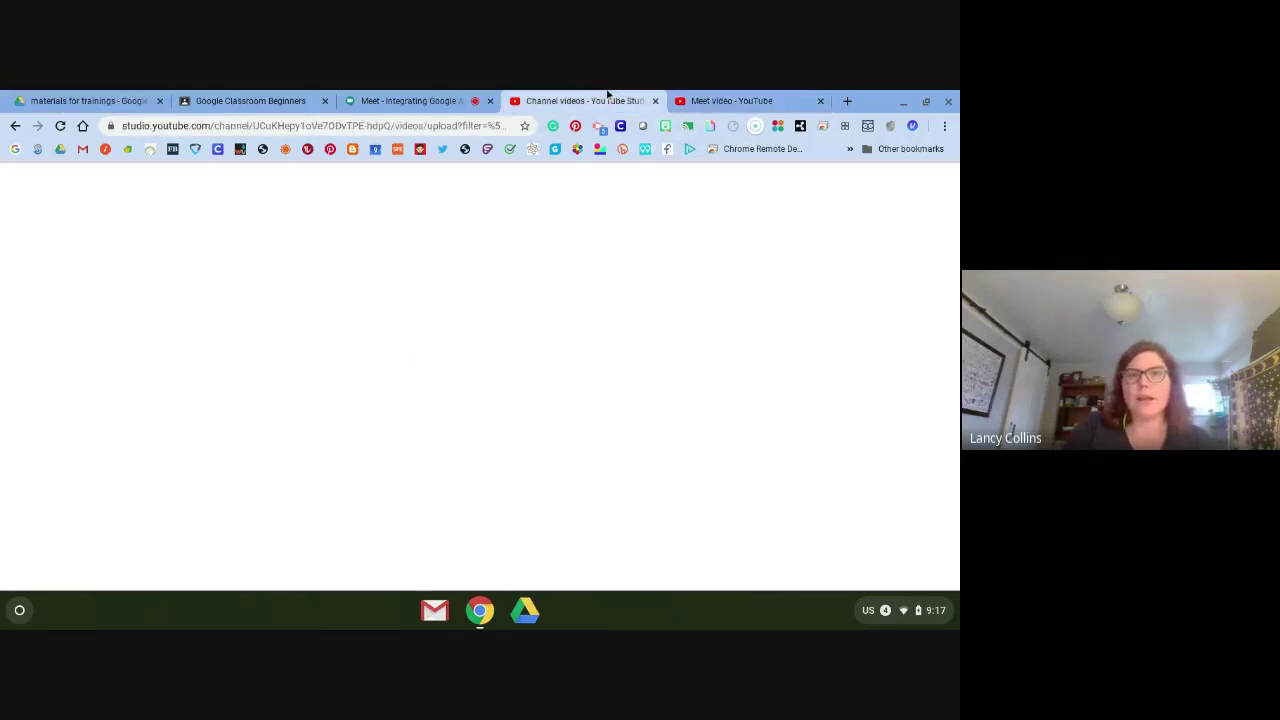
pyautogui.click(655, 101)
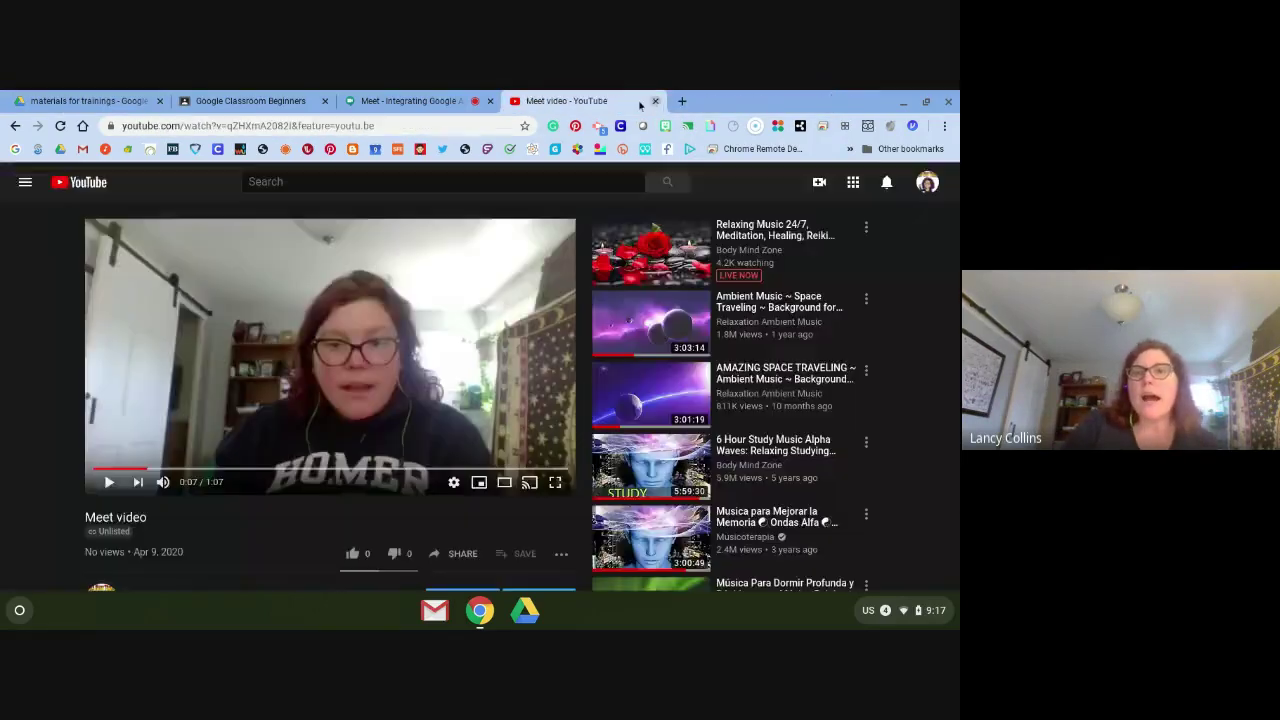
pyautogui.click(430, 96)
pyautogui.click(245, 98)
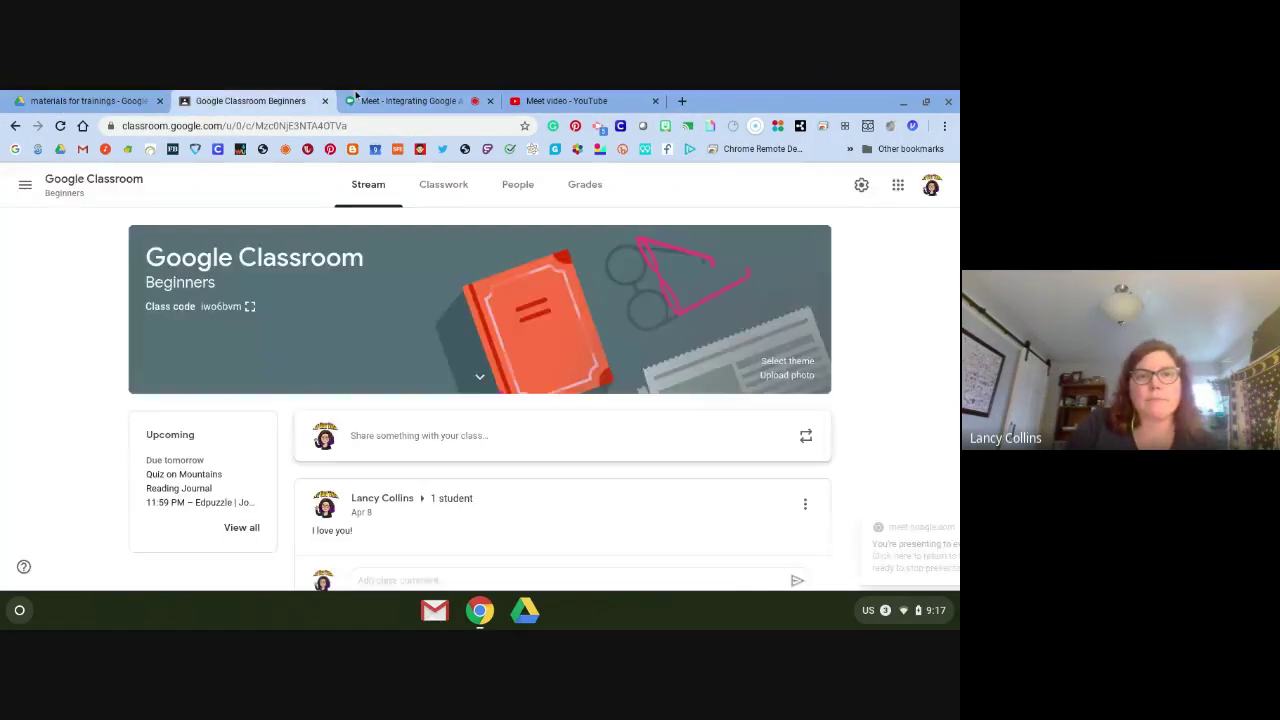
pyautogui.click(358, 97)
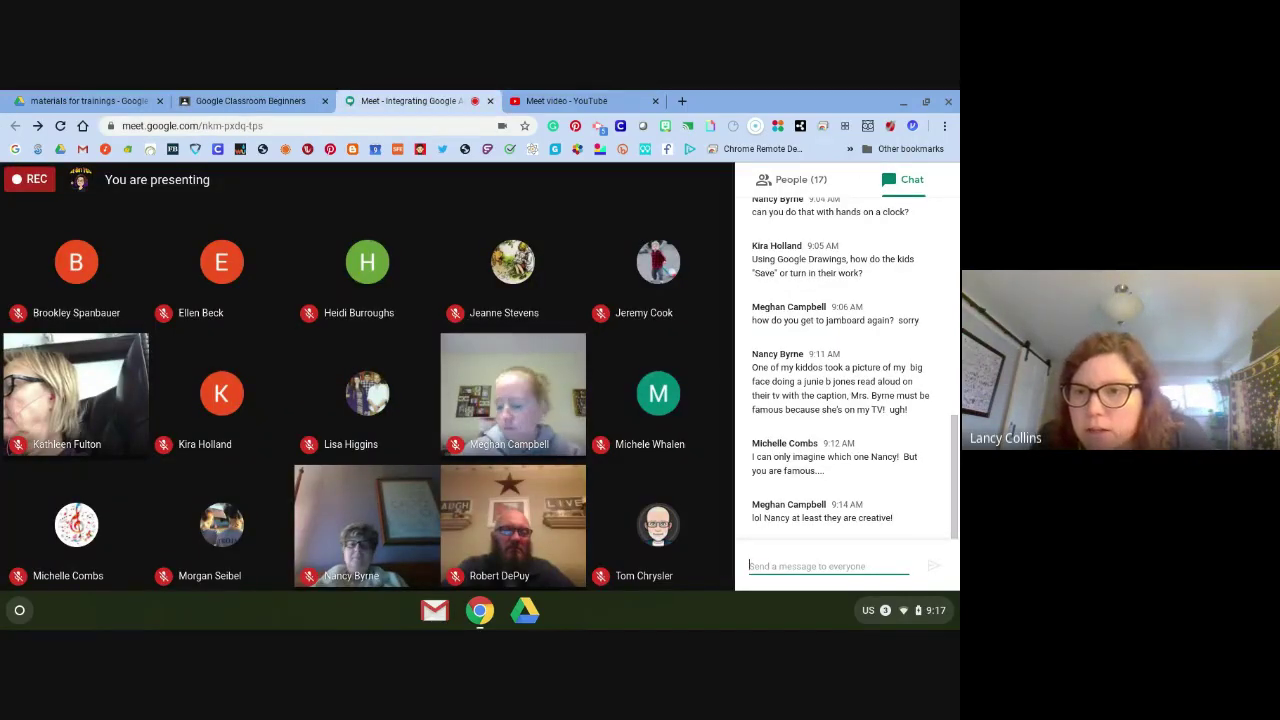
pyautogui.click(800, 566)
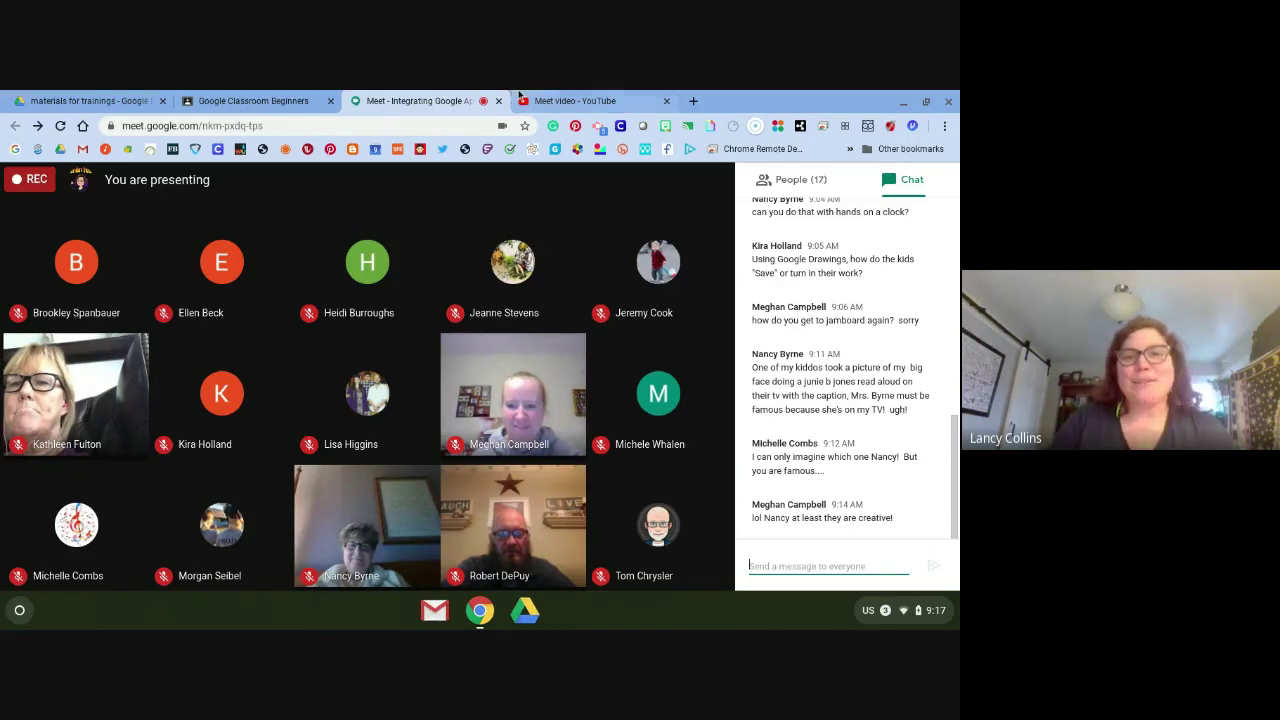
# Search the web for edpuzzle in place of the YouTube video page, open the Edpuzzle site and go to My Content.
pyautogui.click(585, 100)
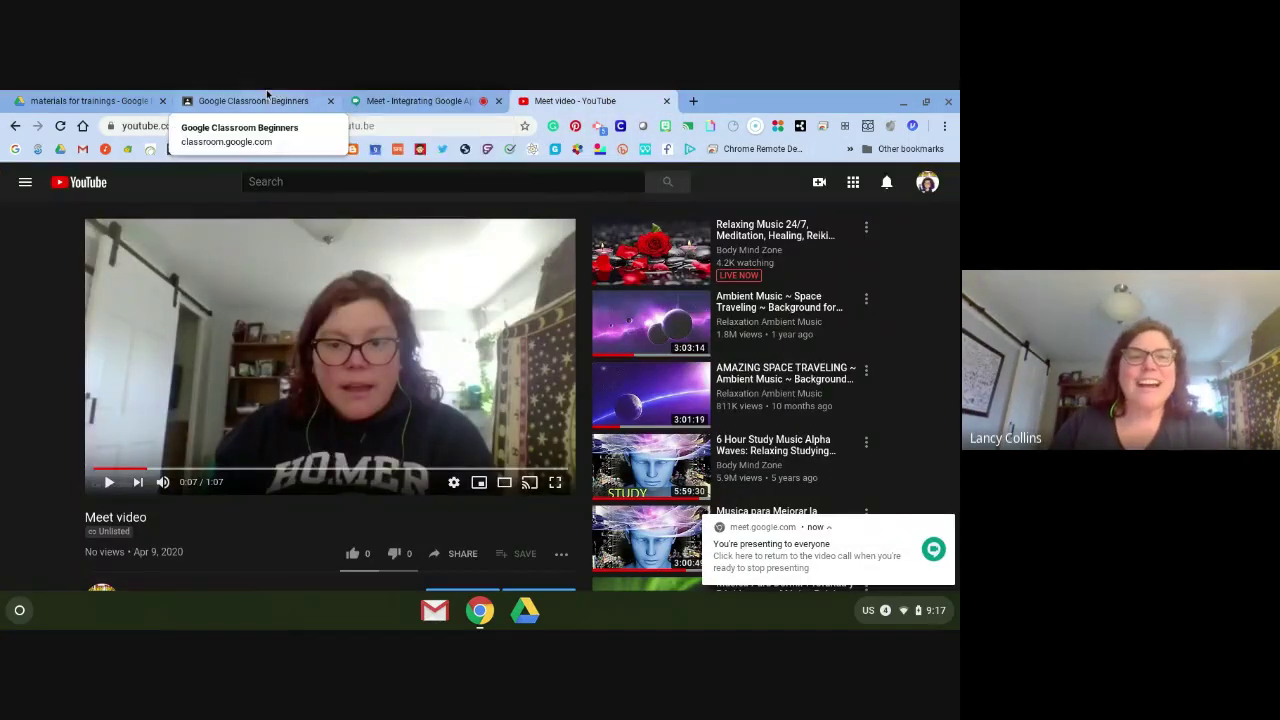
pyautogui.click(404, 125)
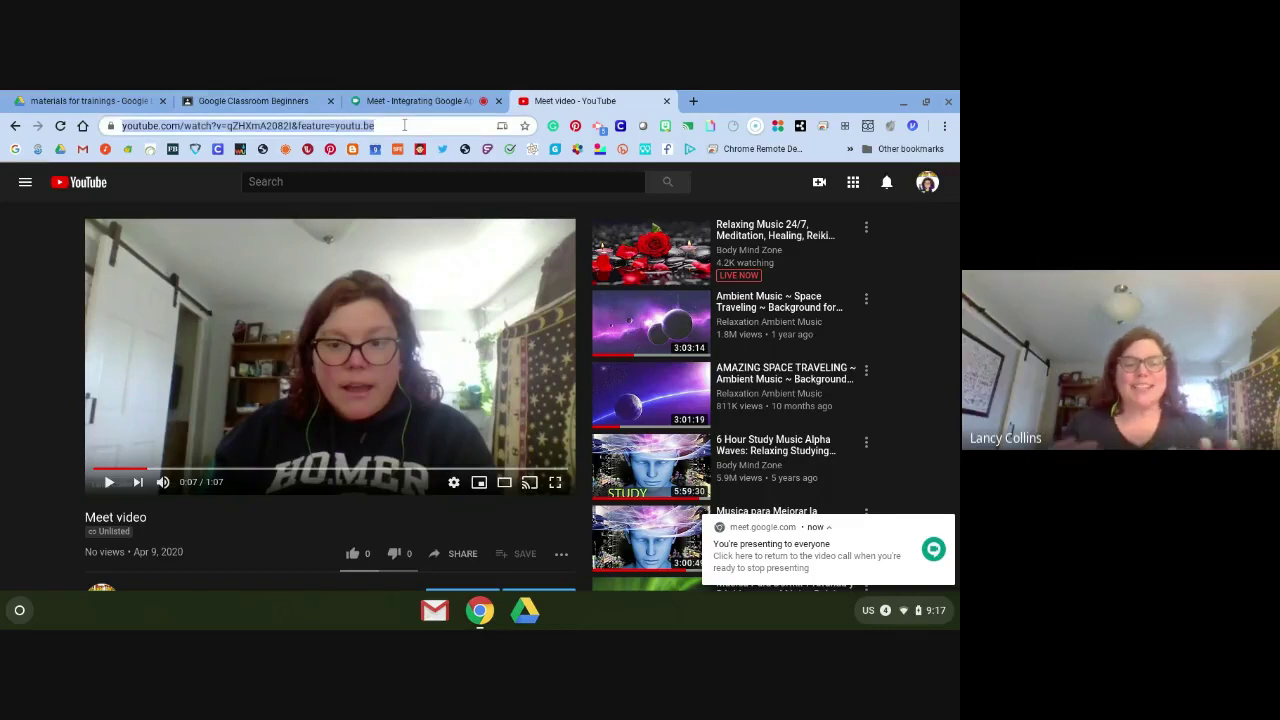
pyautogui.write('ed')
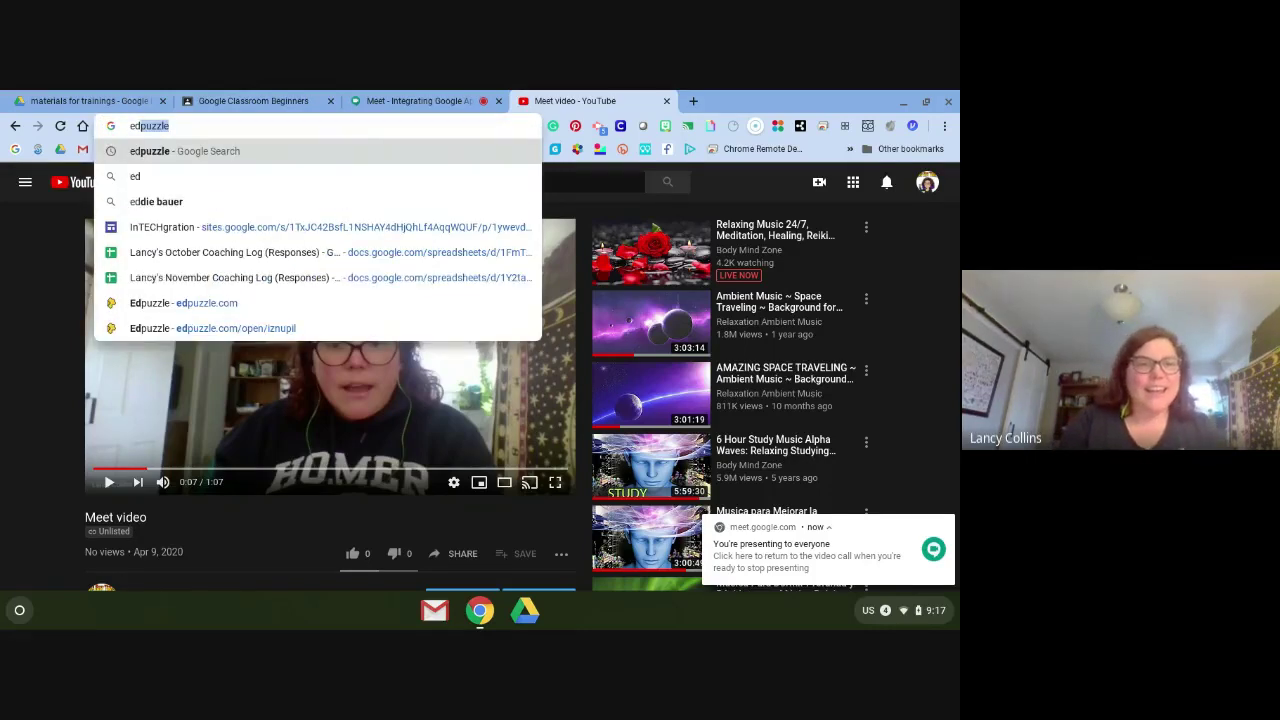
pyautogui.press('Return')
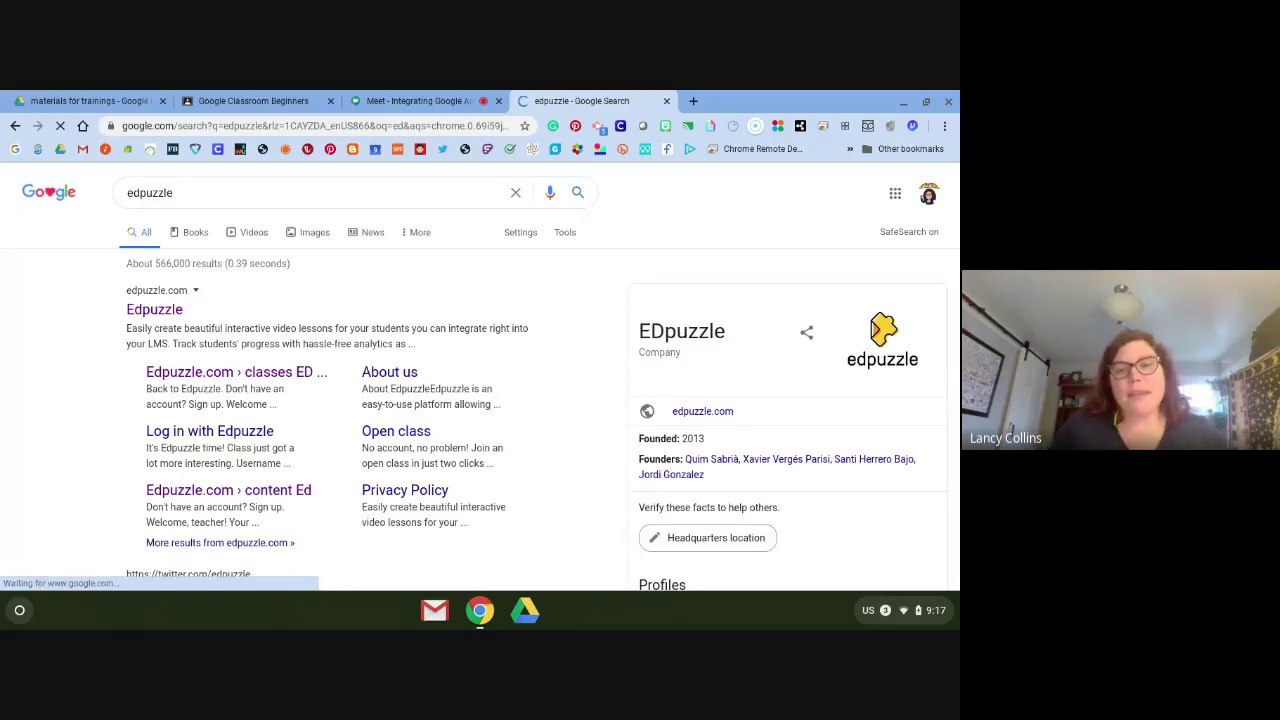
pyautogui.click(156, 312)
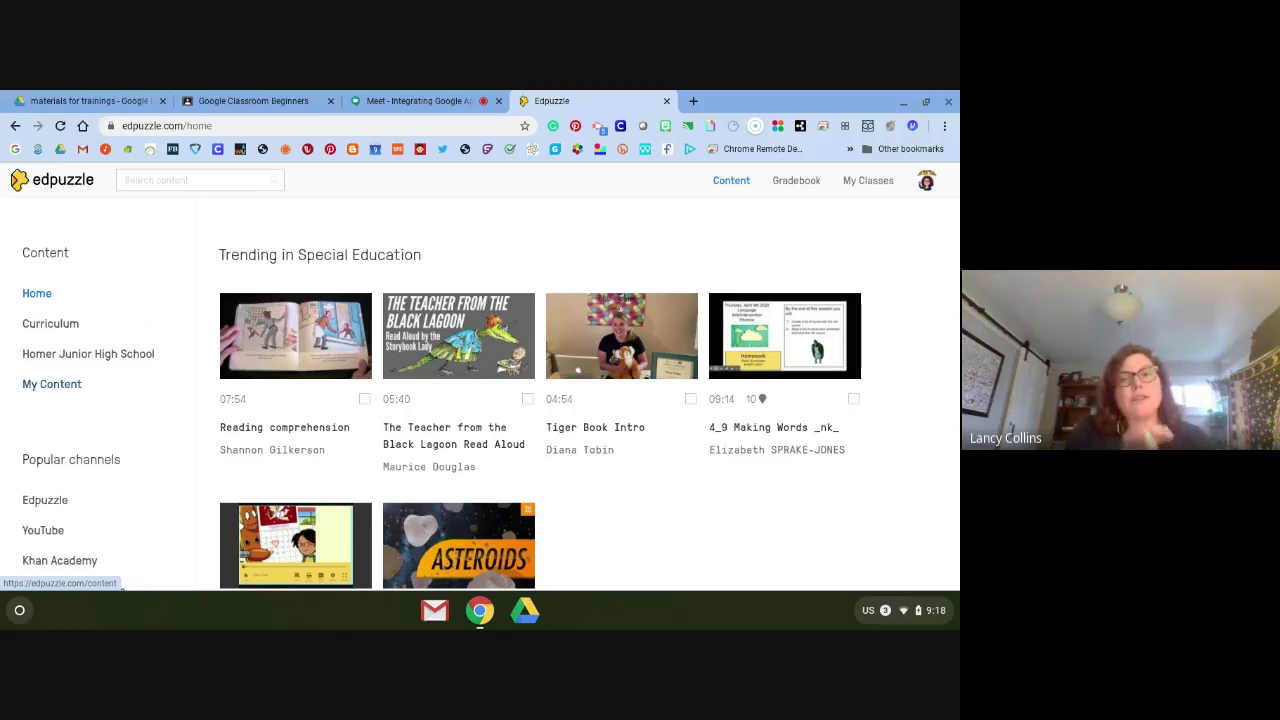
pyautogui.click(56, 384)
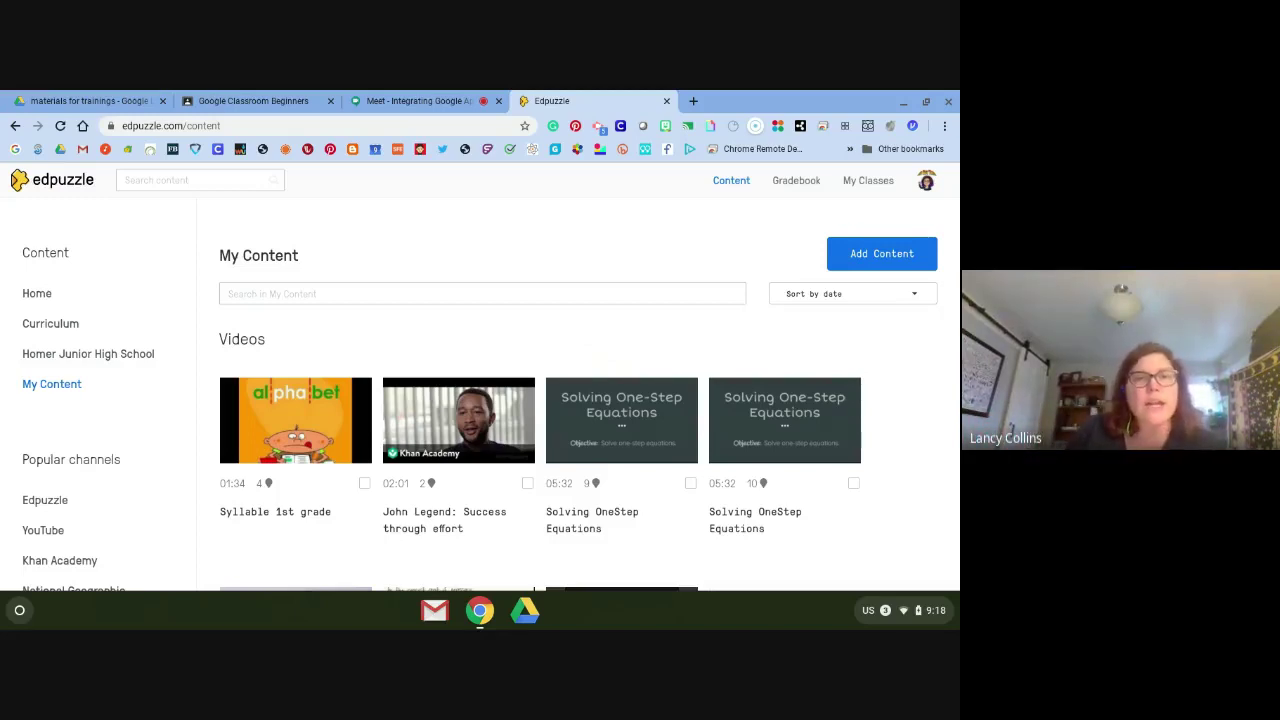
# Switch to Google Classroom and view the student work for the Edpuzzle assignment "John Legend: Success through effort" in Classwork.
pyautogui.click(263, 95)
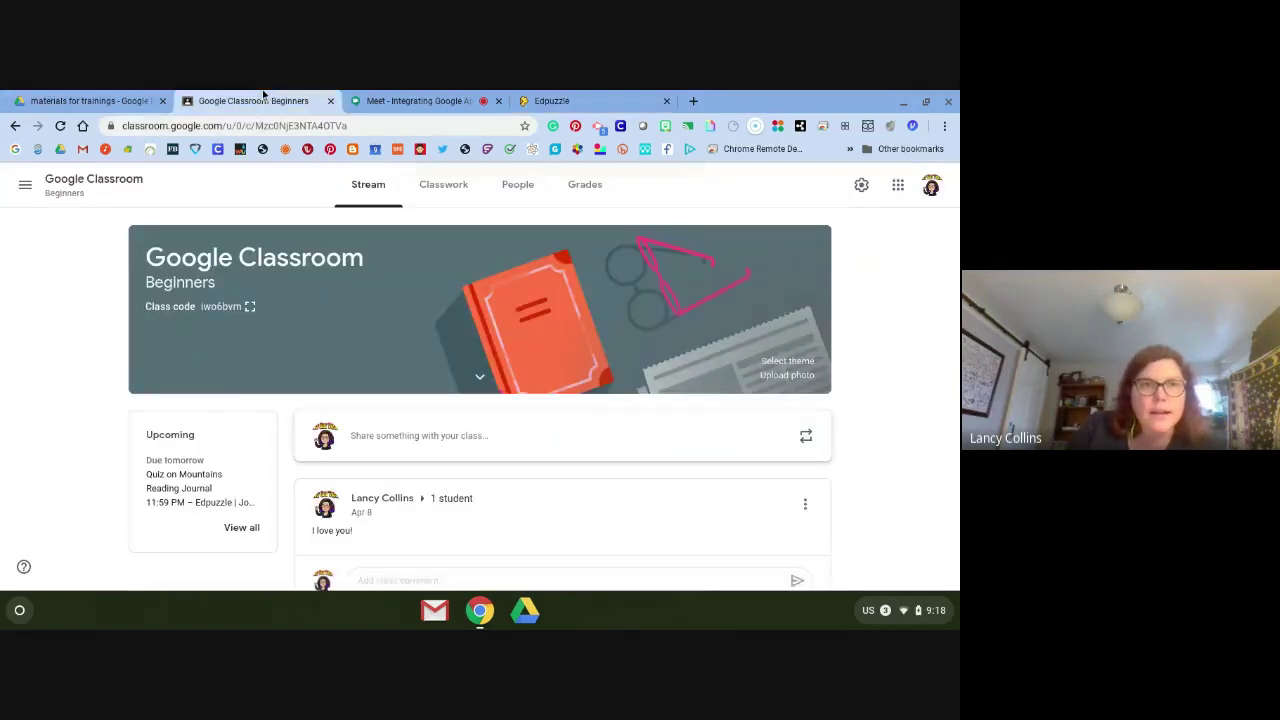
pyautogui.click(440, 188)
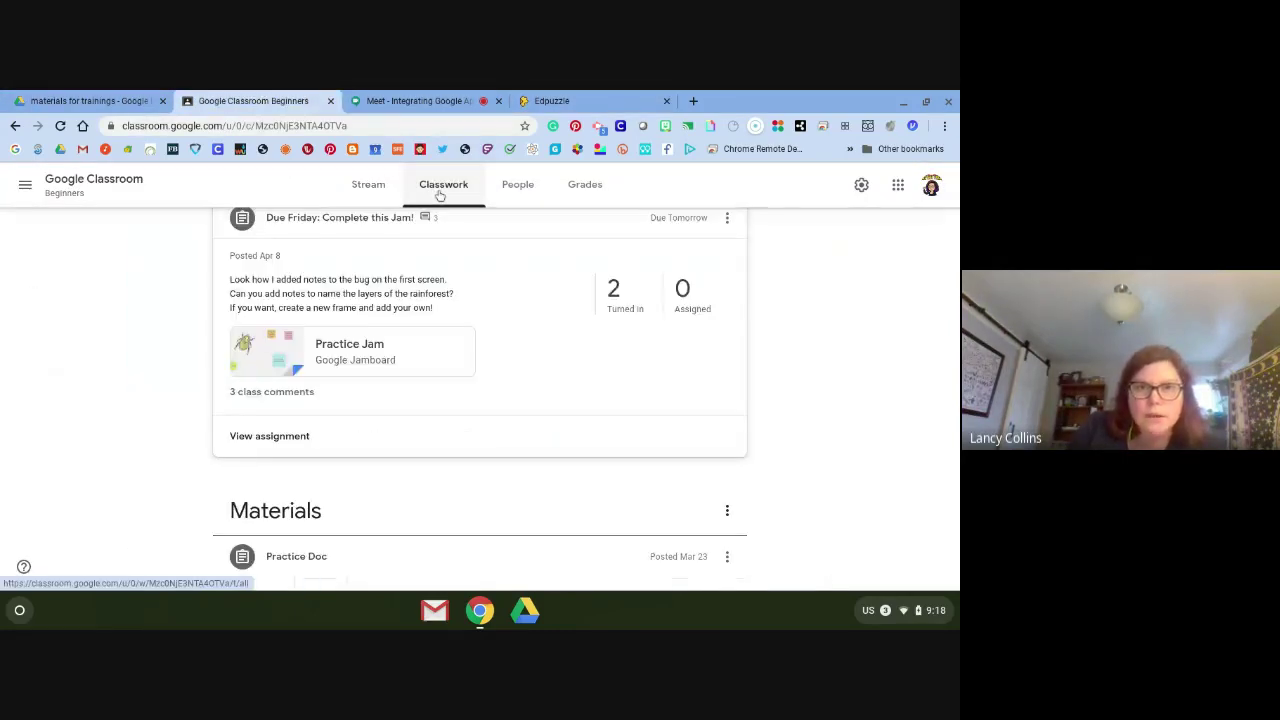
pyautogui.scroll(8, 414, 270)
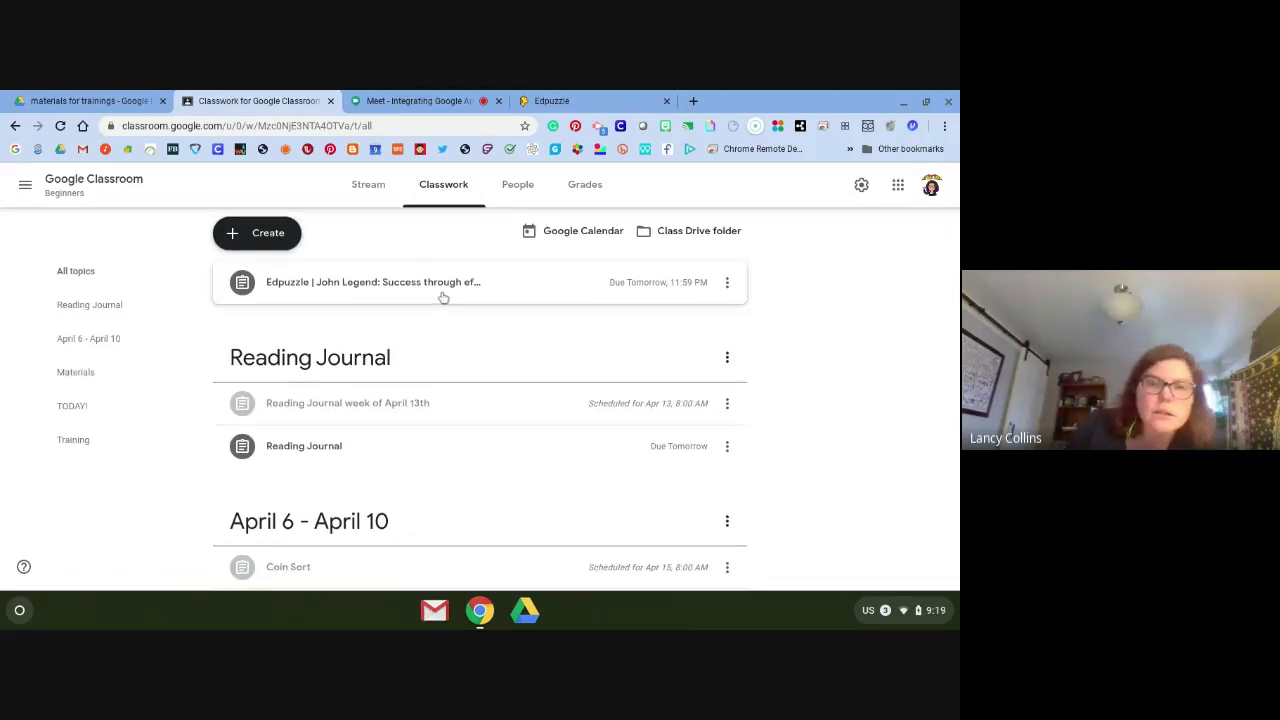
pyautogui.click(488, 287)
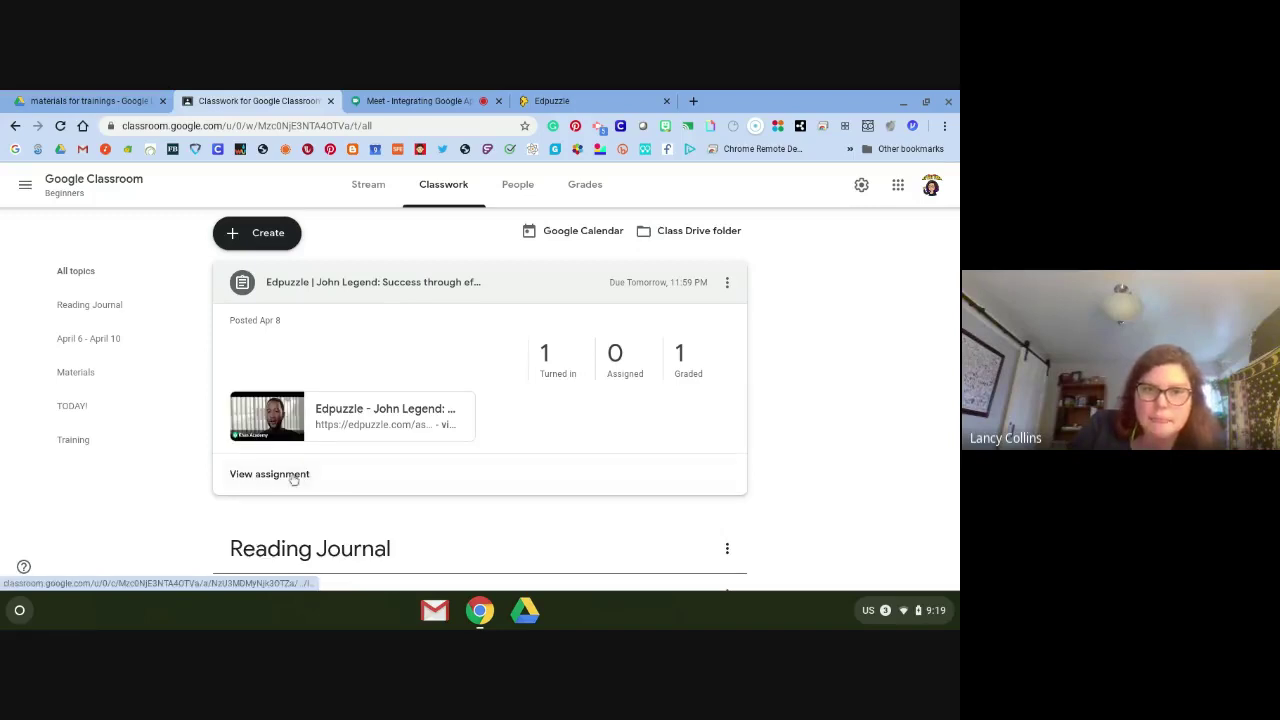
pyautogui.click(293, 477)
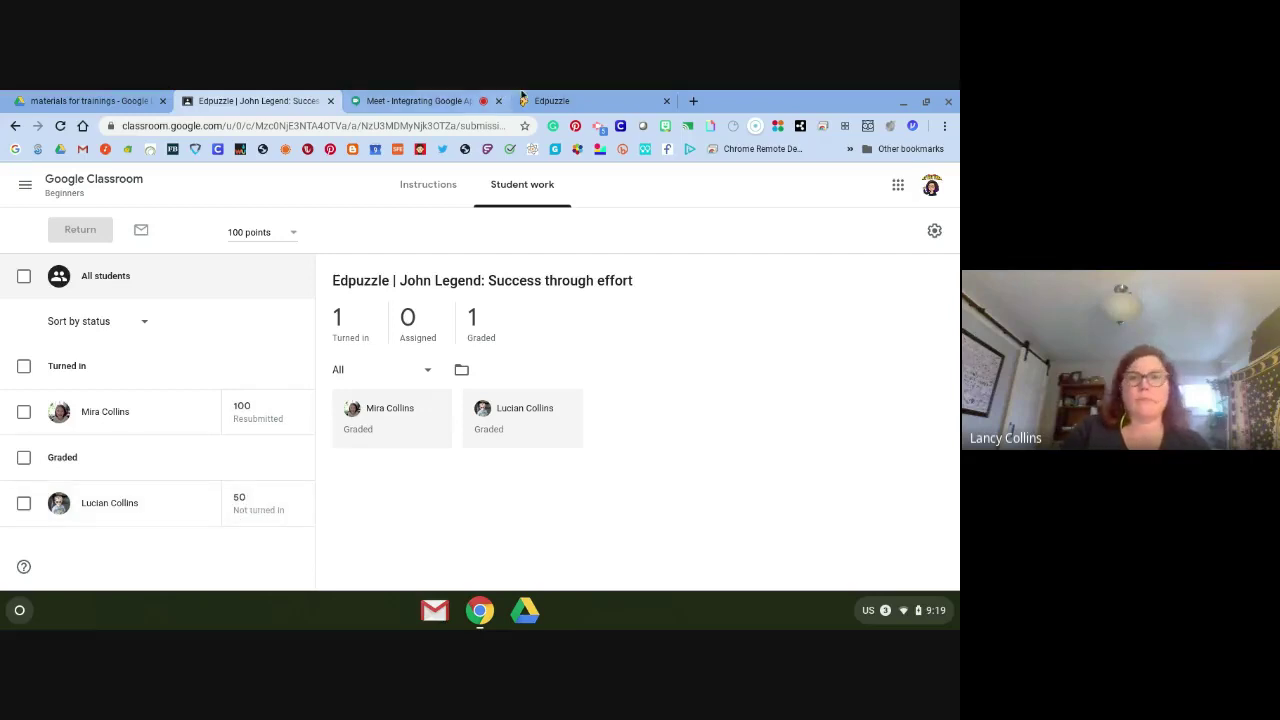
# Switch back to Edpuzzle, preview the "Syllable 1st grade" video up to its first multiple-choice question, and return to My Content.
pyautogui.click(590, 97)
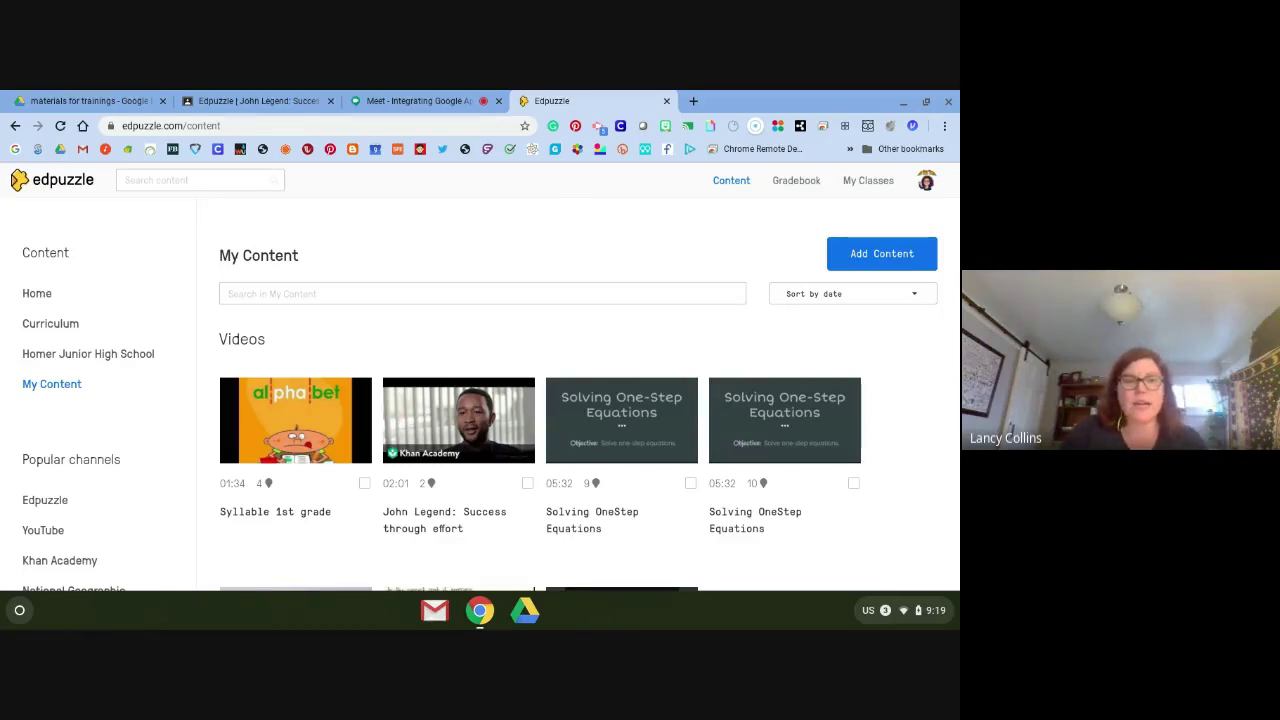
pyautogui.click(322, 429)
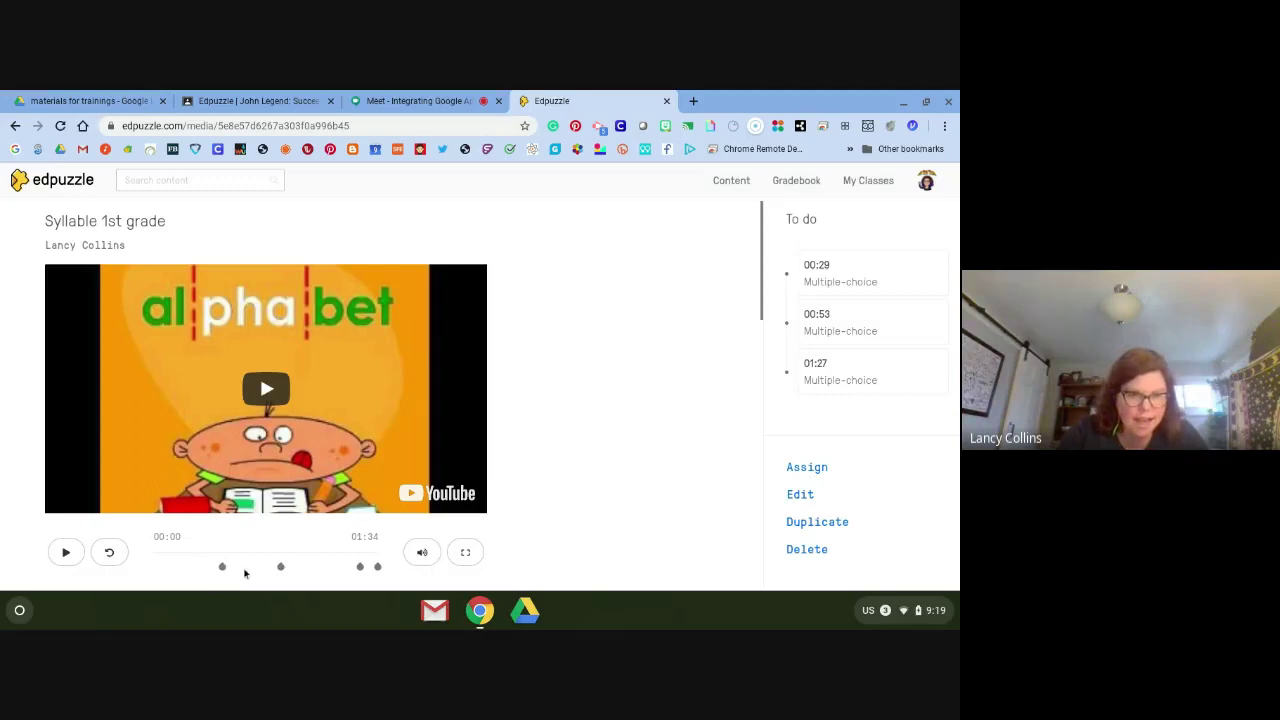
pyautogui.click(66, 555)
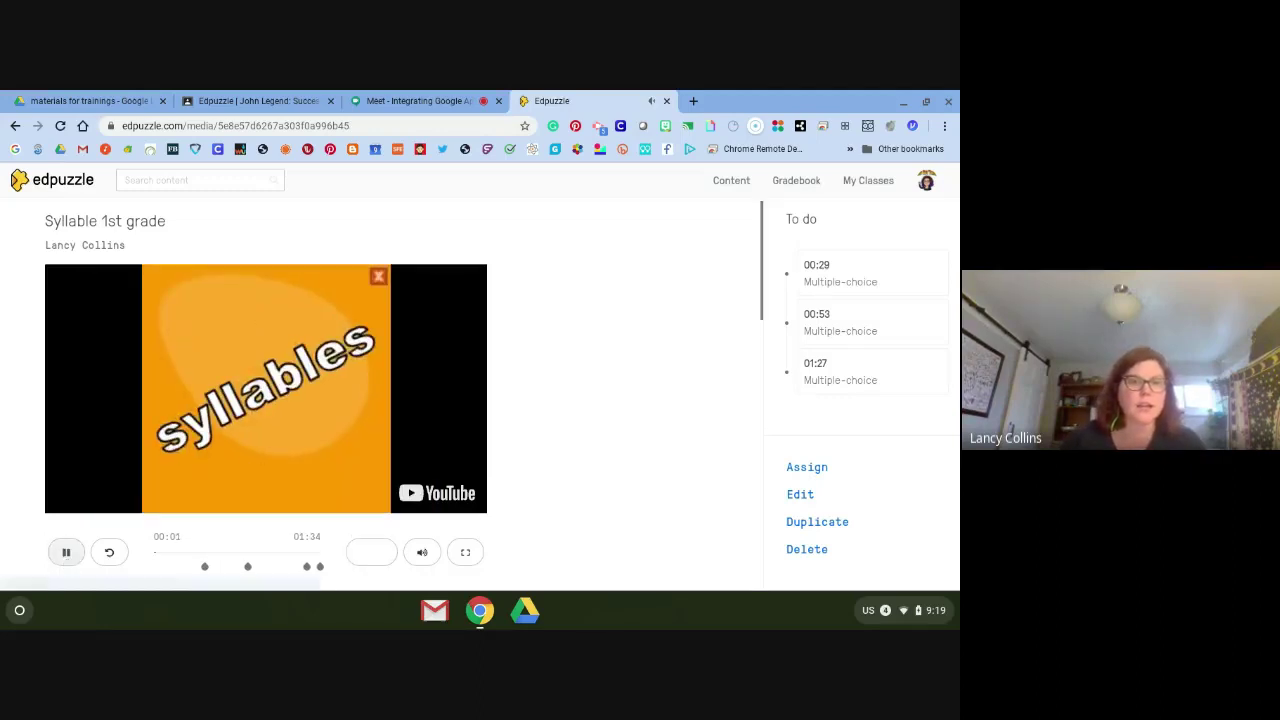
pyautogui.click(198, 554)
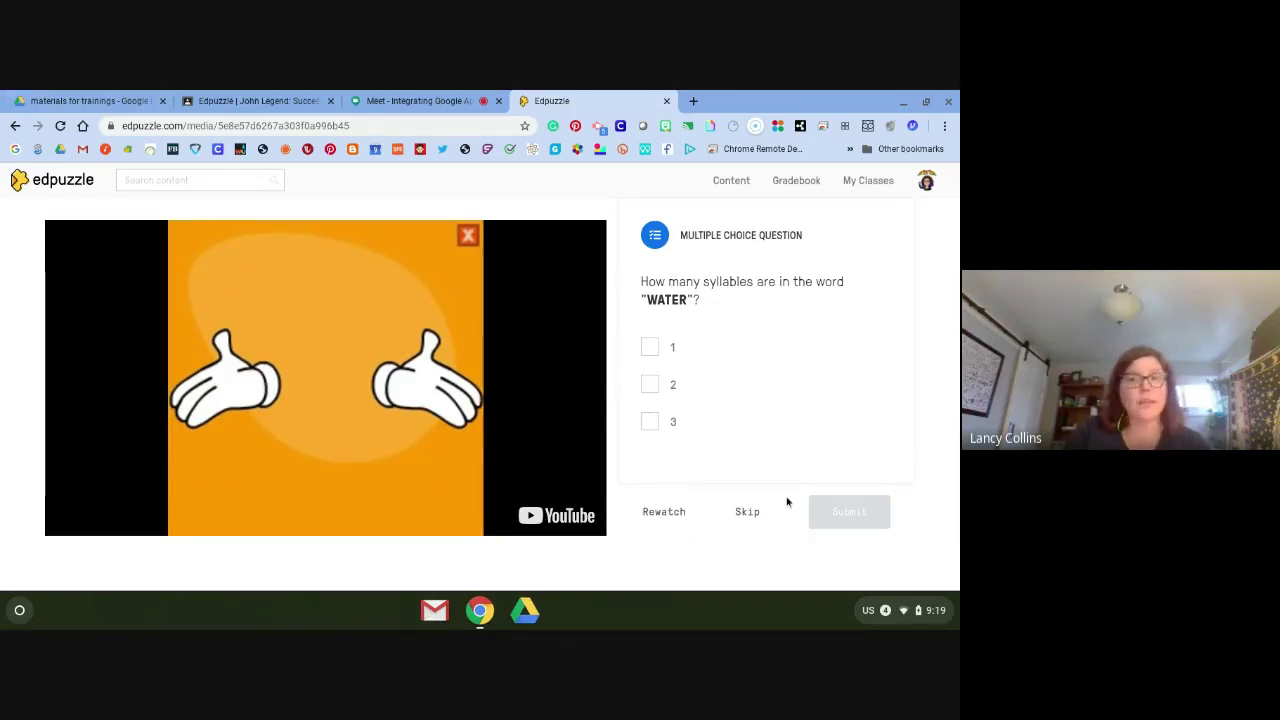
pyautogui.click(14, 125)
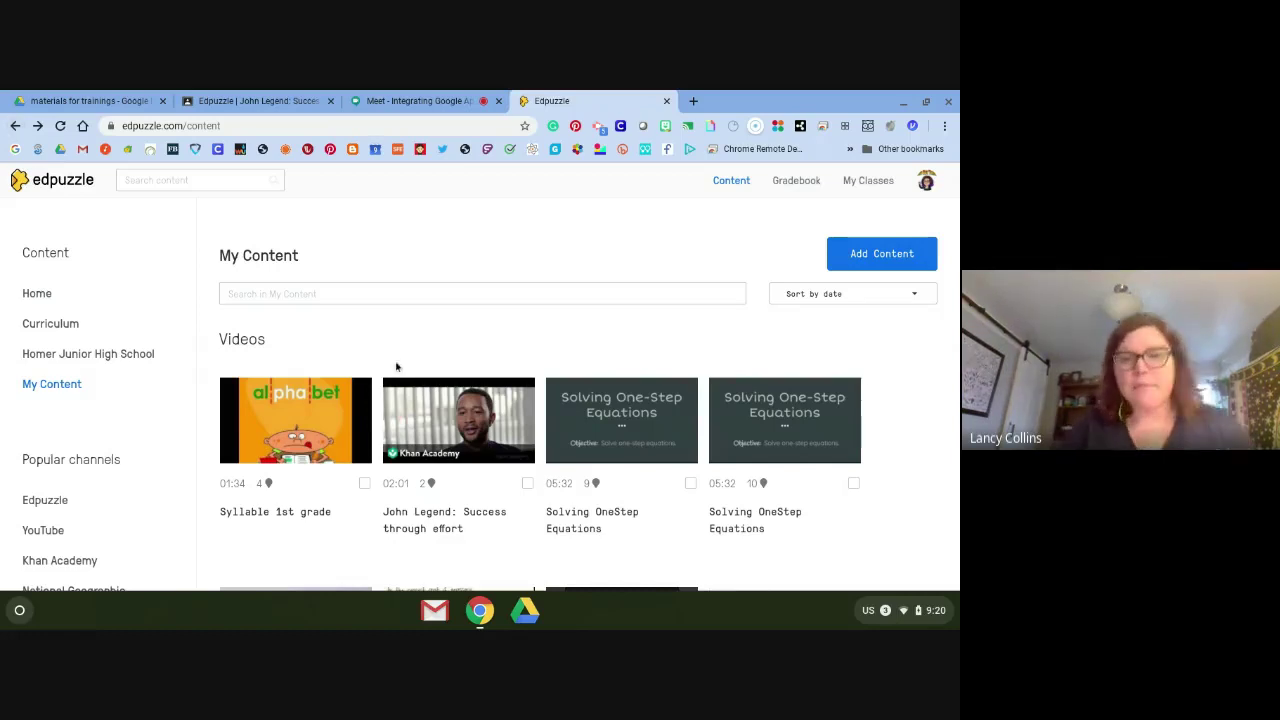
# Open the 05:32 "Solving OneStep Equations" video that has 9 questions and examine its embedded question list.
pyautogui.scroll(-2, 700, 400)
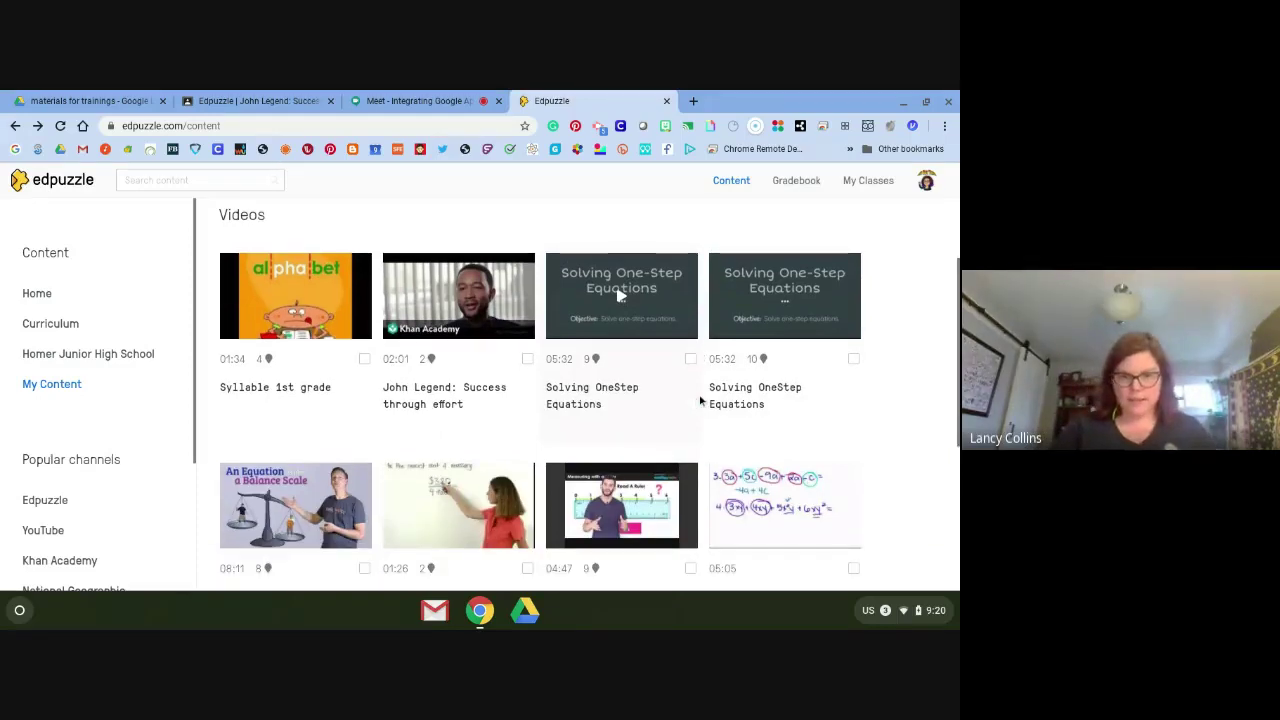
pyautogui.scroll(-1, 700, 400)
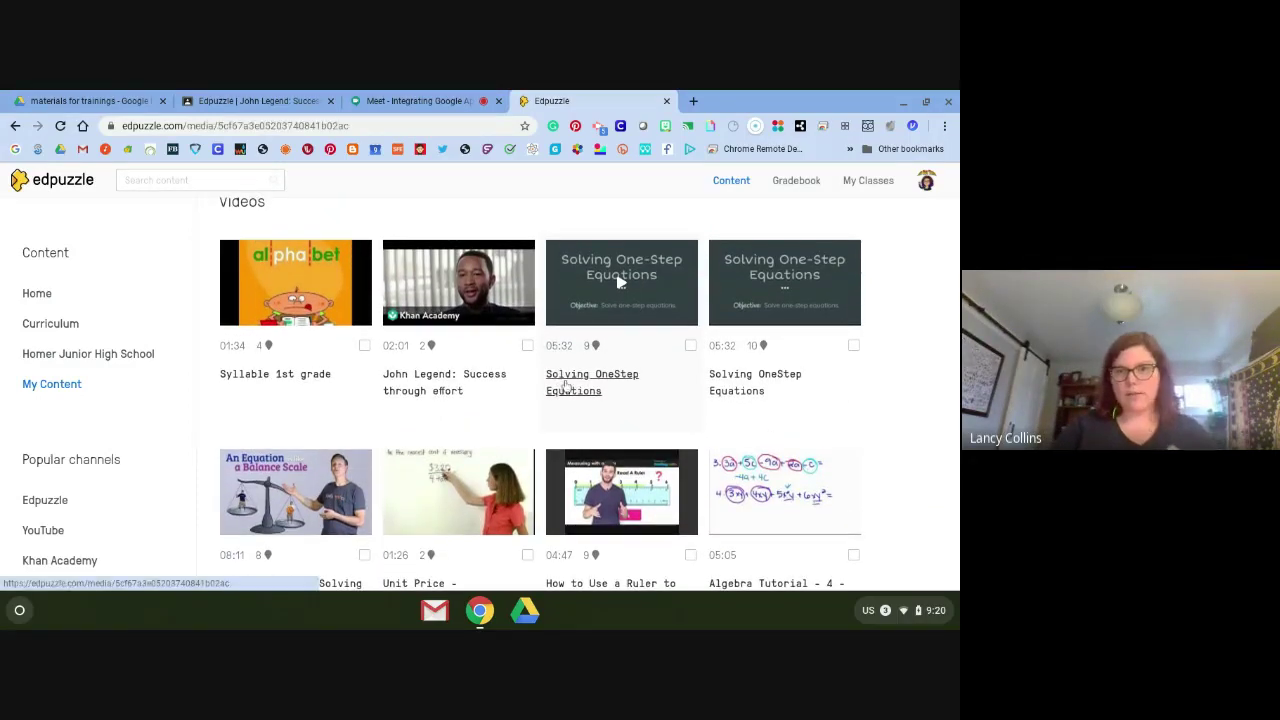
pyautogui.click(560, 384)
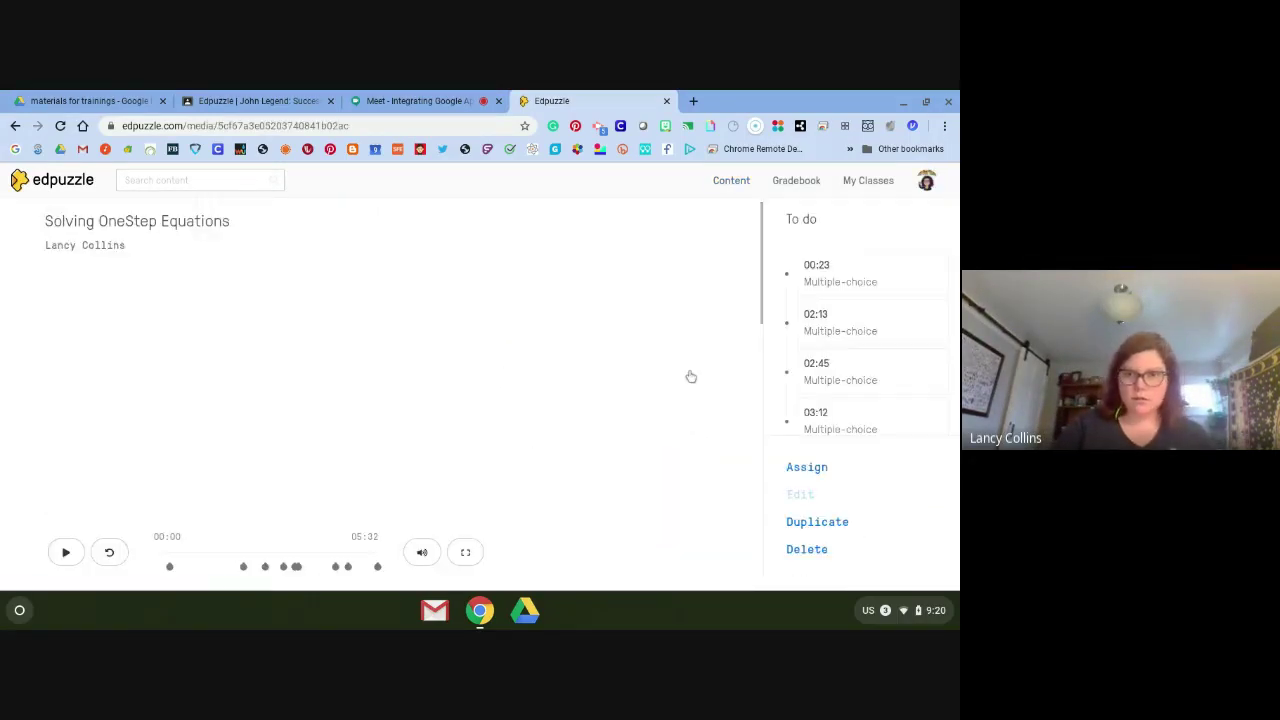
pyautogui.scroll(-2, 668, 495)
pyautogui.scroll(2, 668, 495)
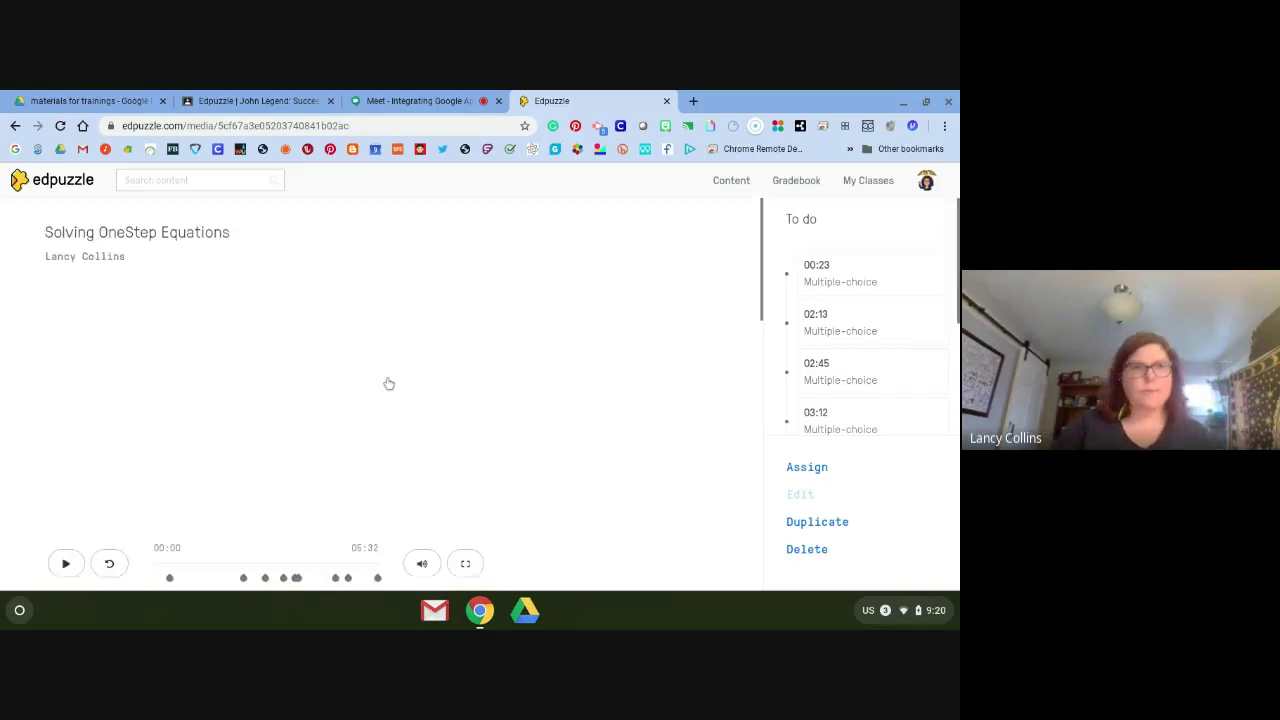
# Go to My Classes, check the options for adding a new class, and view the 15:1 Math class's due assignments.
pyautogui.click(65, 186)
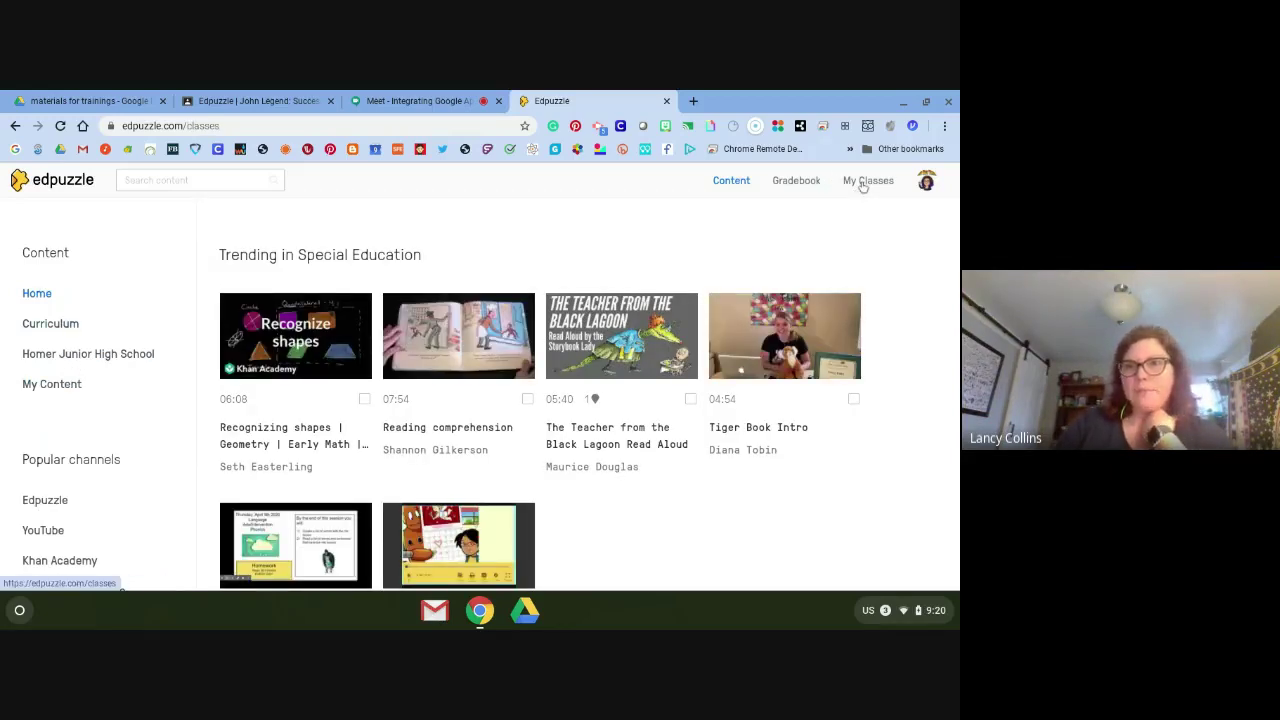
pyautogui.click(866, 181)
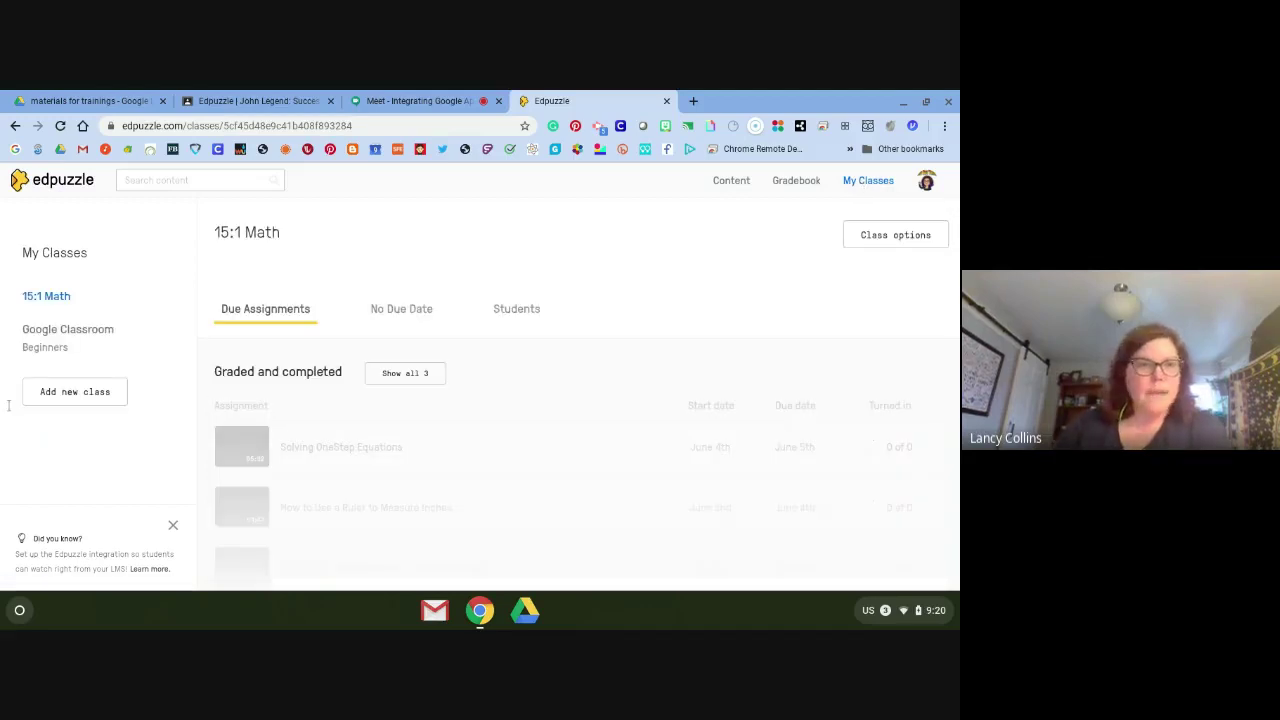
pyautogui.click(92, 396)
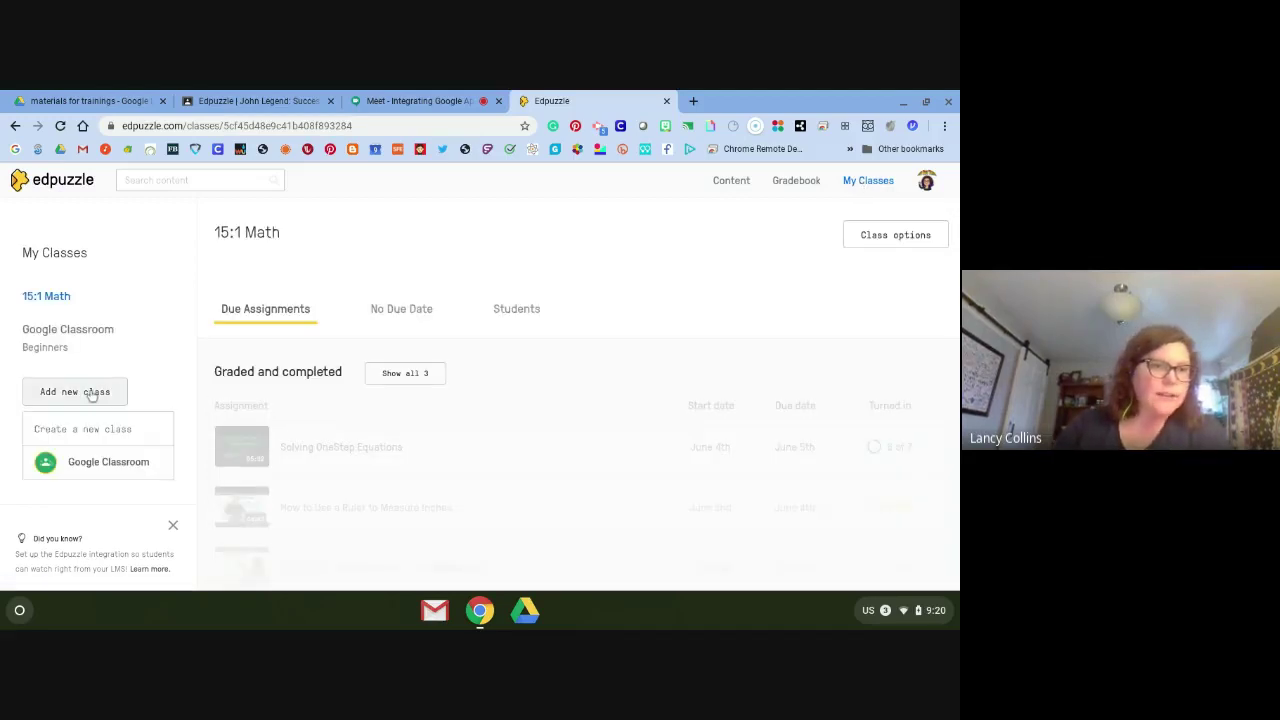
pyautogui.click(124, 304)
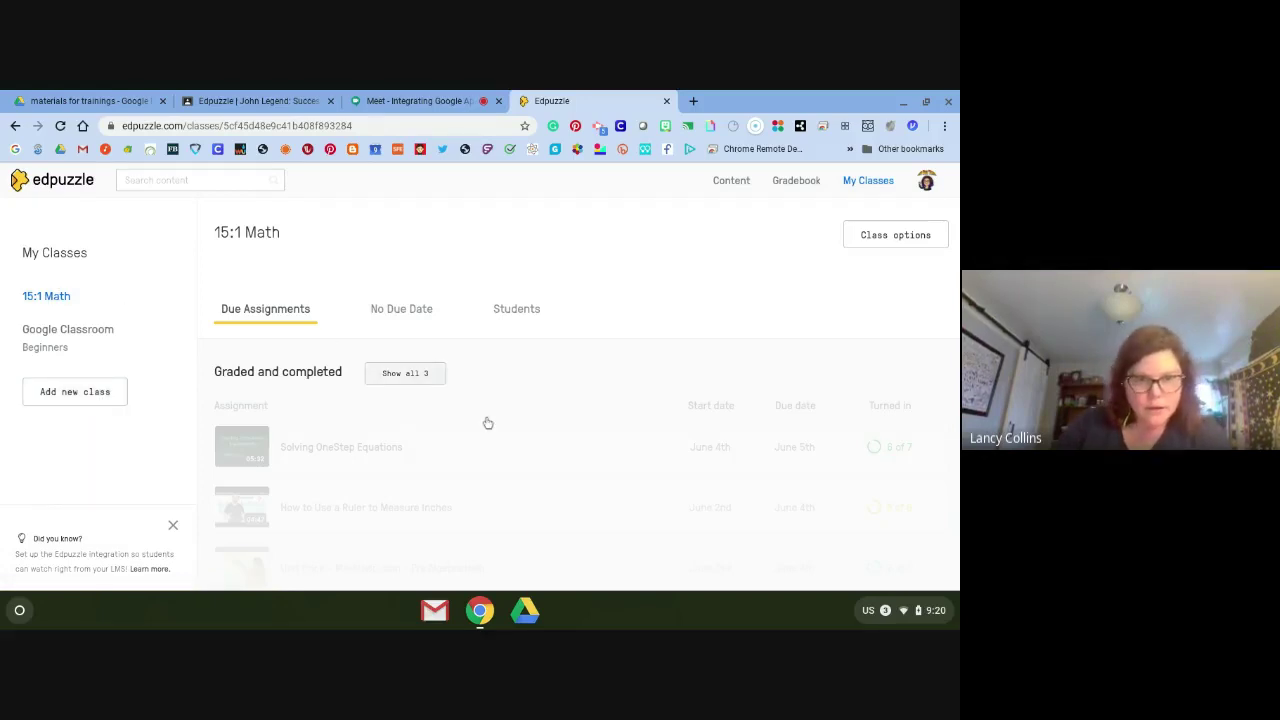
# Show all graded and completed 15:1 Math assignments and review the student results for "How to Use a Ruler to Measure Inches".
pyautogui.scroll(-1, 346, 431)
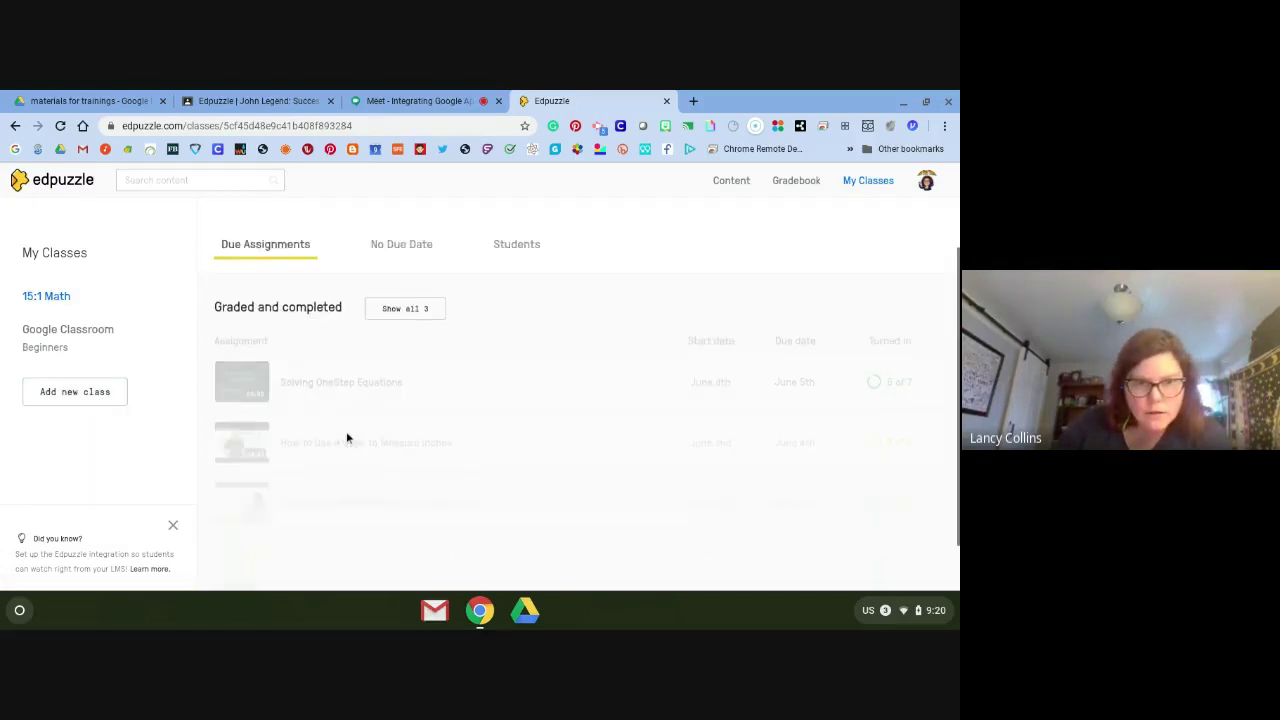
pyautogui.click(399, 314)
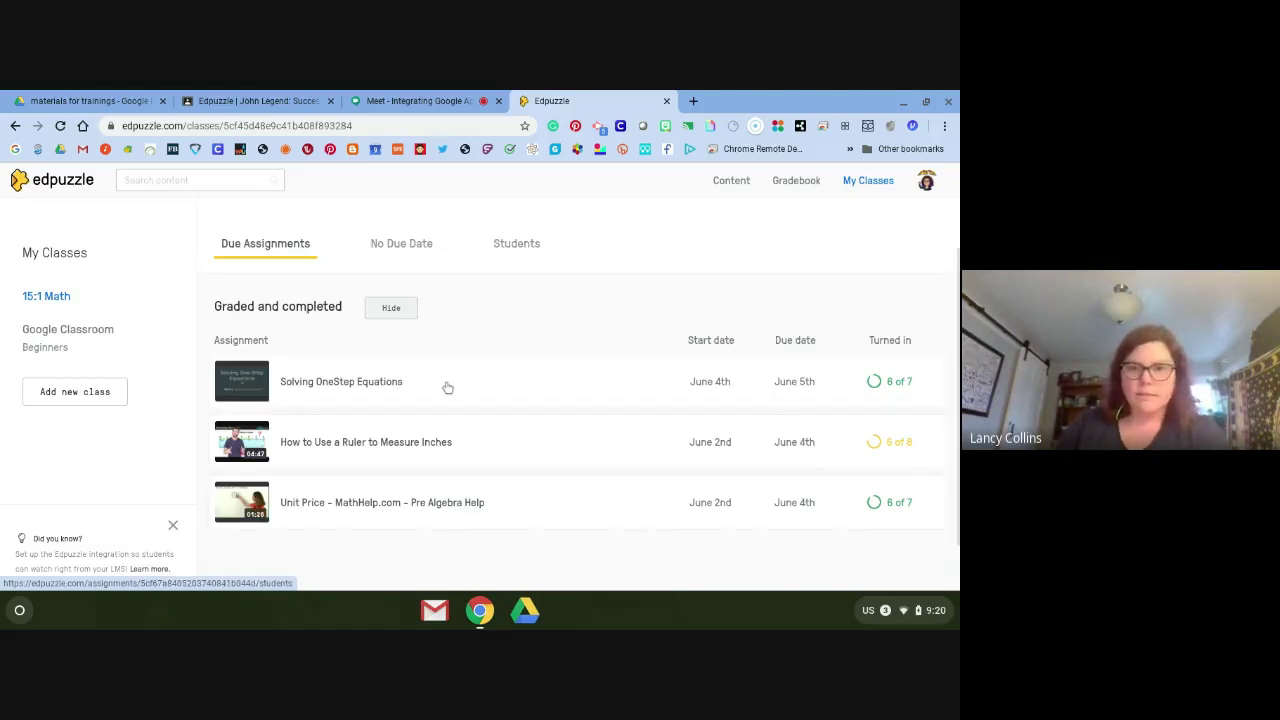
pyautogui.click(450, 443)
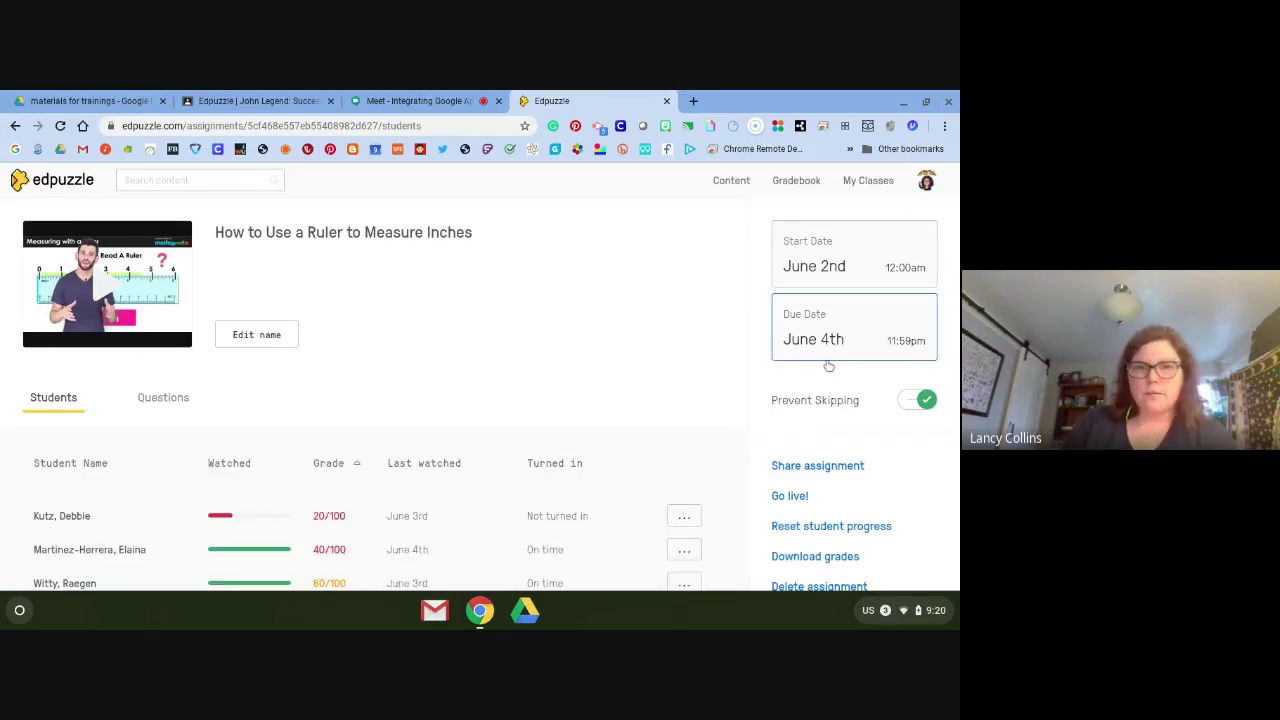
pyautogui.scroll(-3, 469, 338)
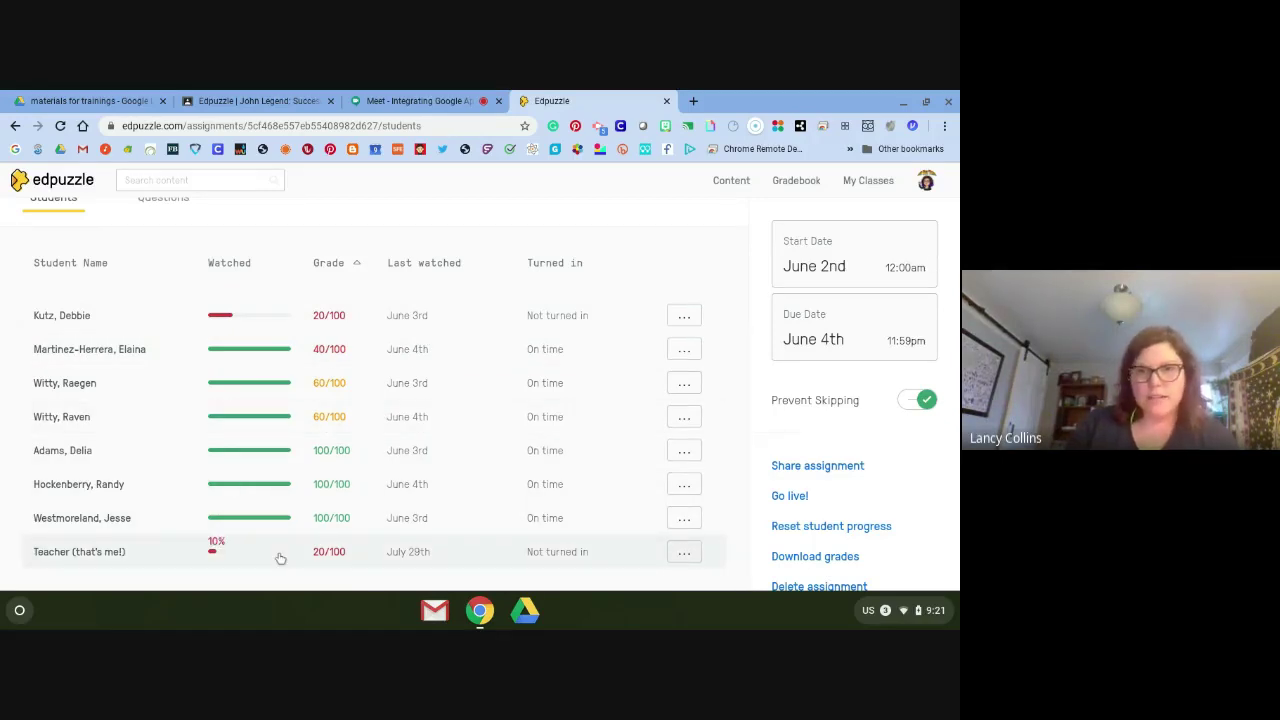
pyautogui.scroll(5, 280, 558)
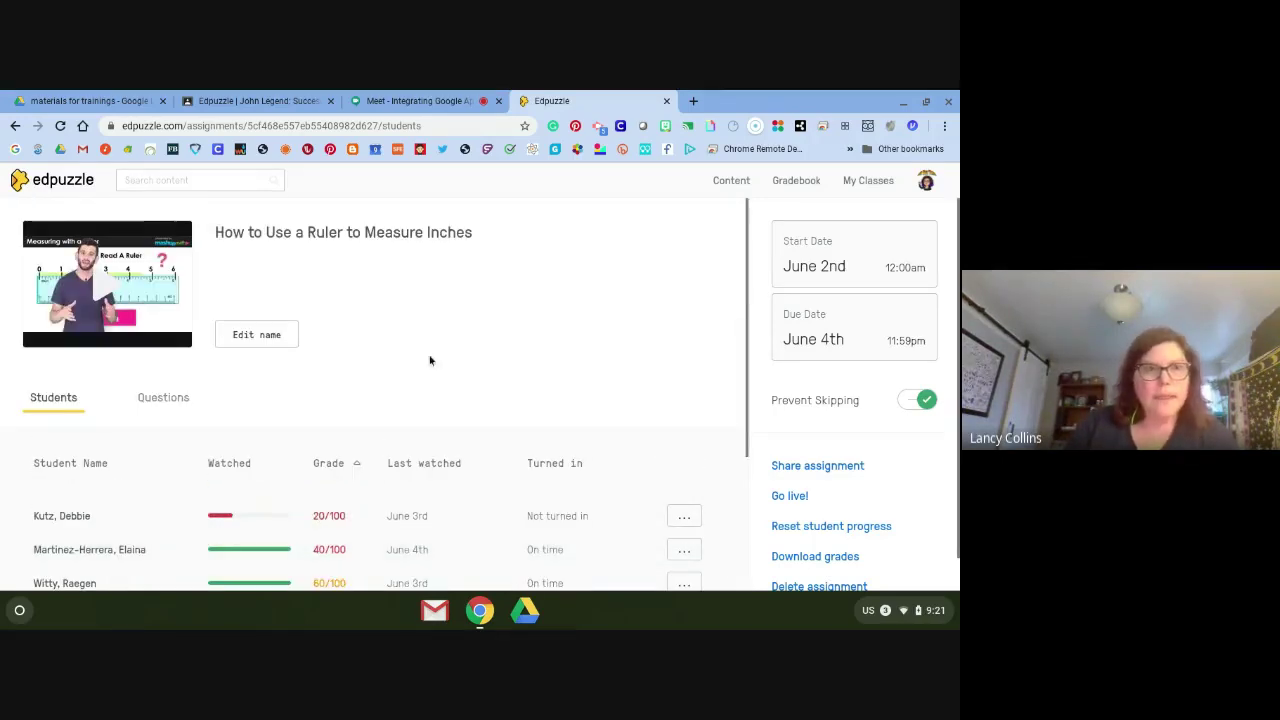
# Search the Edpuzzle content for "Earth's crust" and copy the 01:43 "Earth's Crust" video with 5 questions to My Content.
pyautogui.click(68, 185)
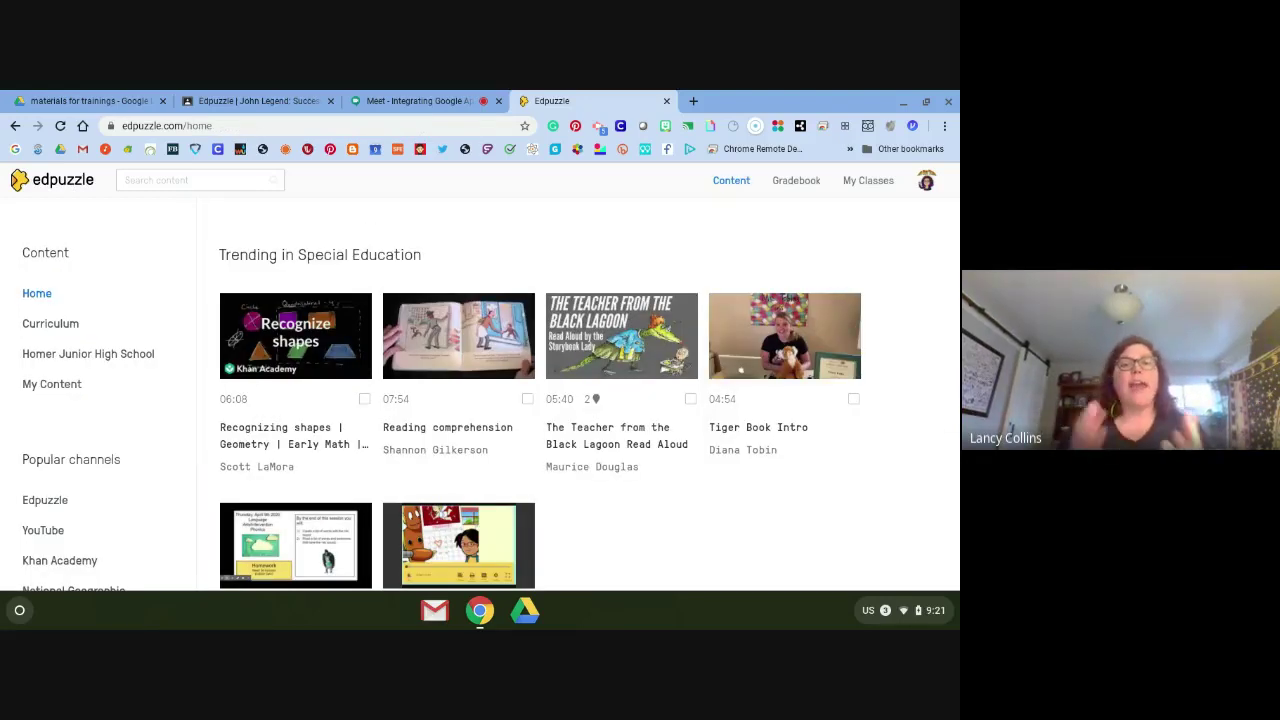
pyautogui.click(166, 180)
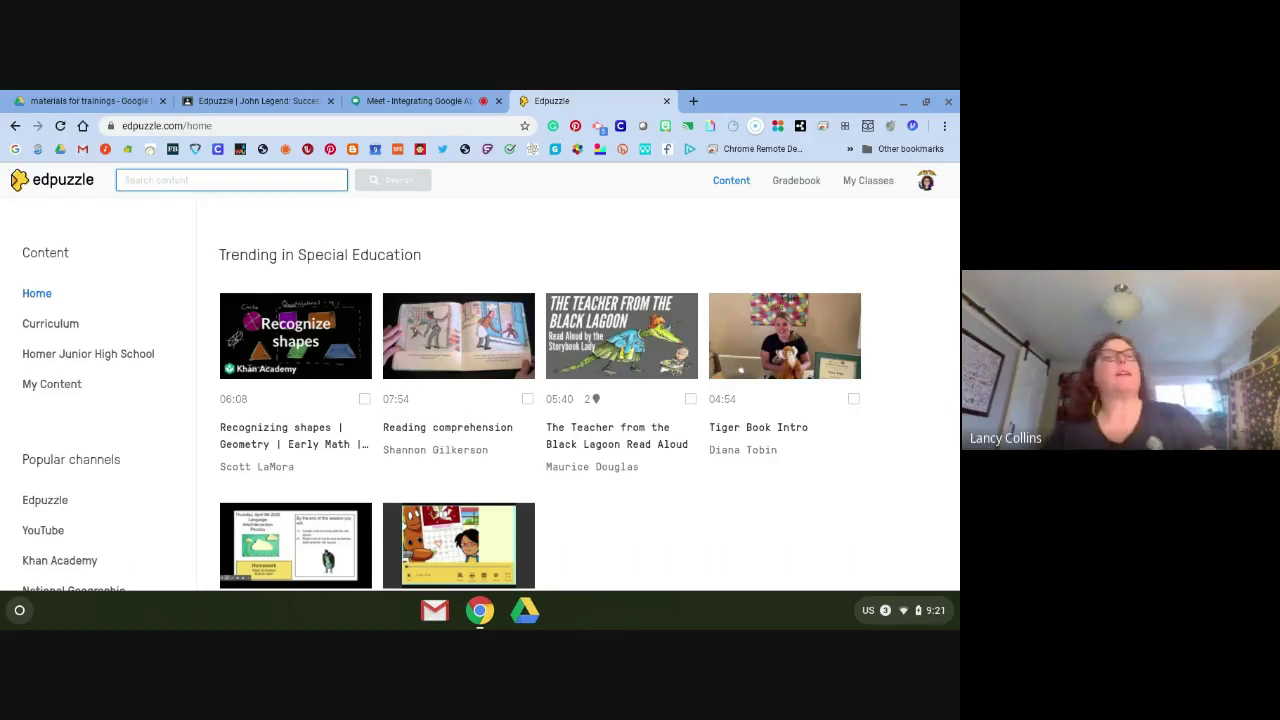
pyautogui.write("Earth's")
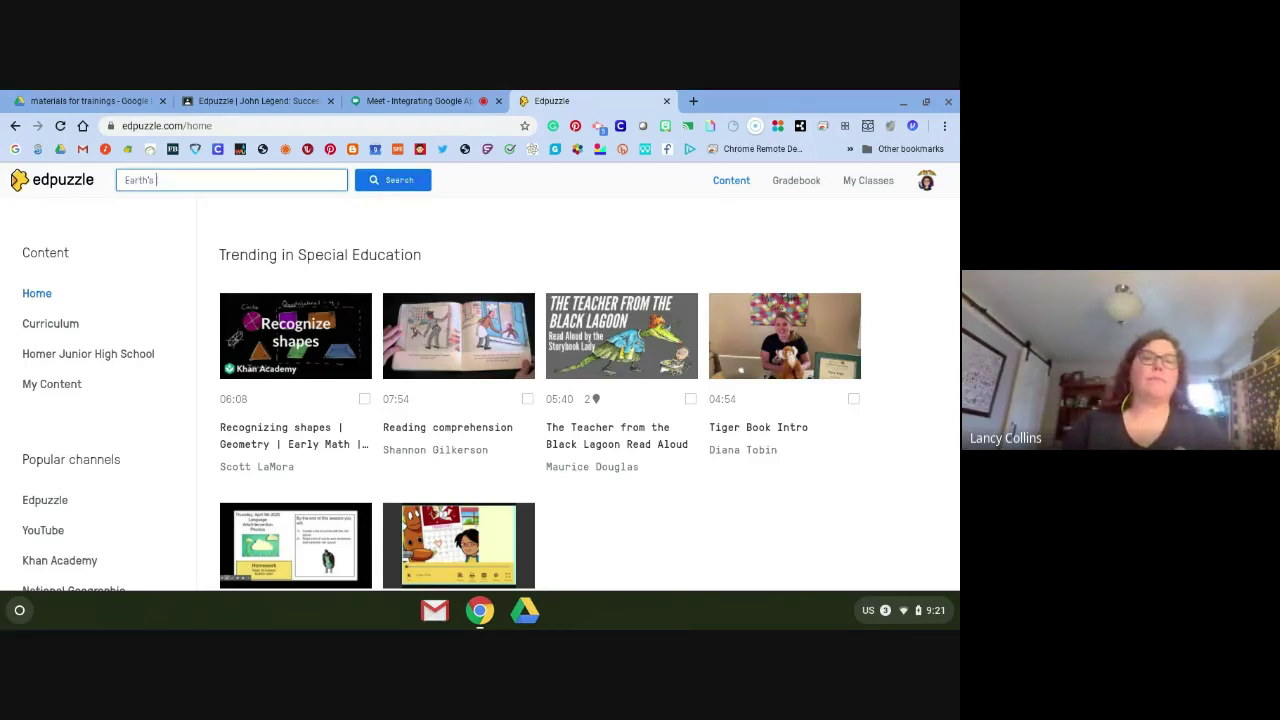
pyautogui.write(' crust')
pyautogui.press('Return')
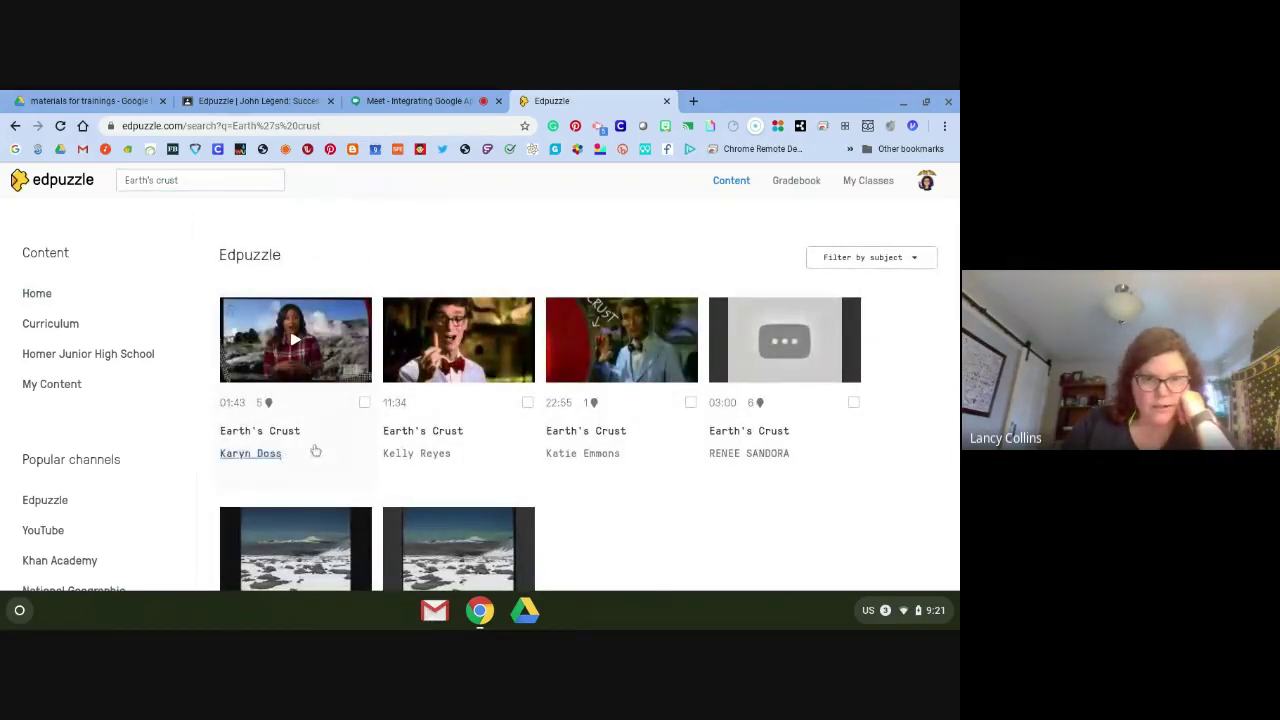
pyautogui.moveTo(266, 402)
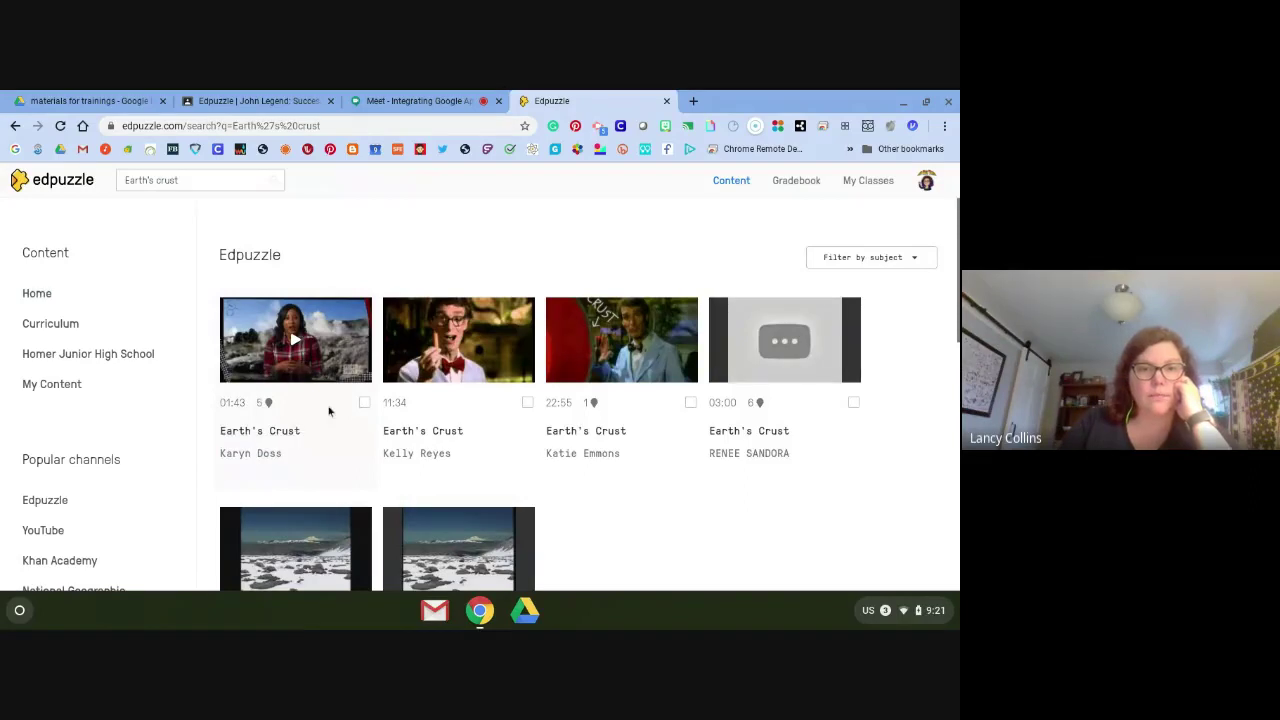
pyautogui.click(364, 404)
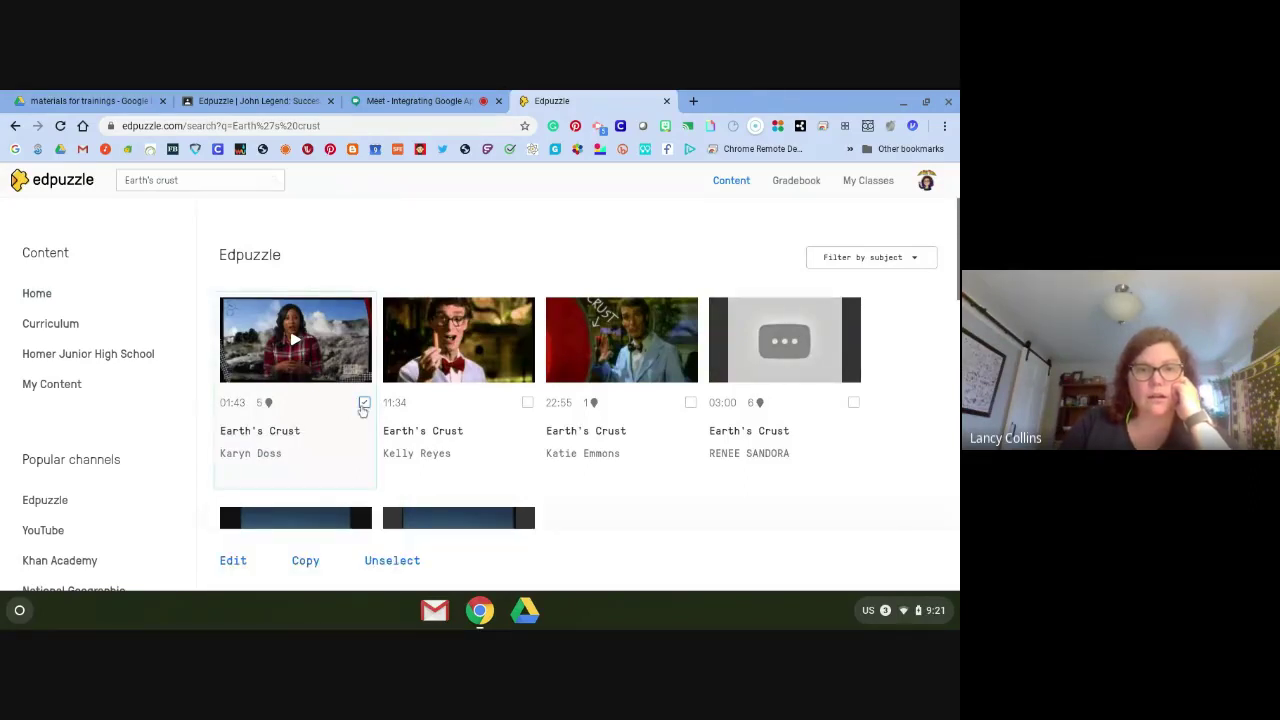
pyautogui.click(305, 561)
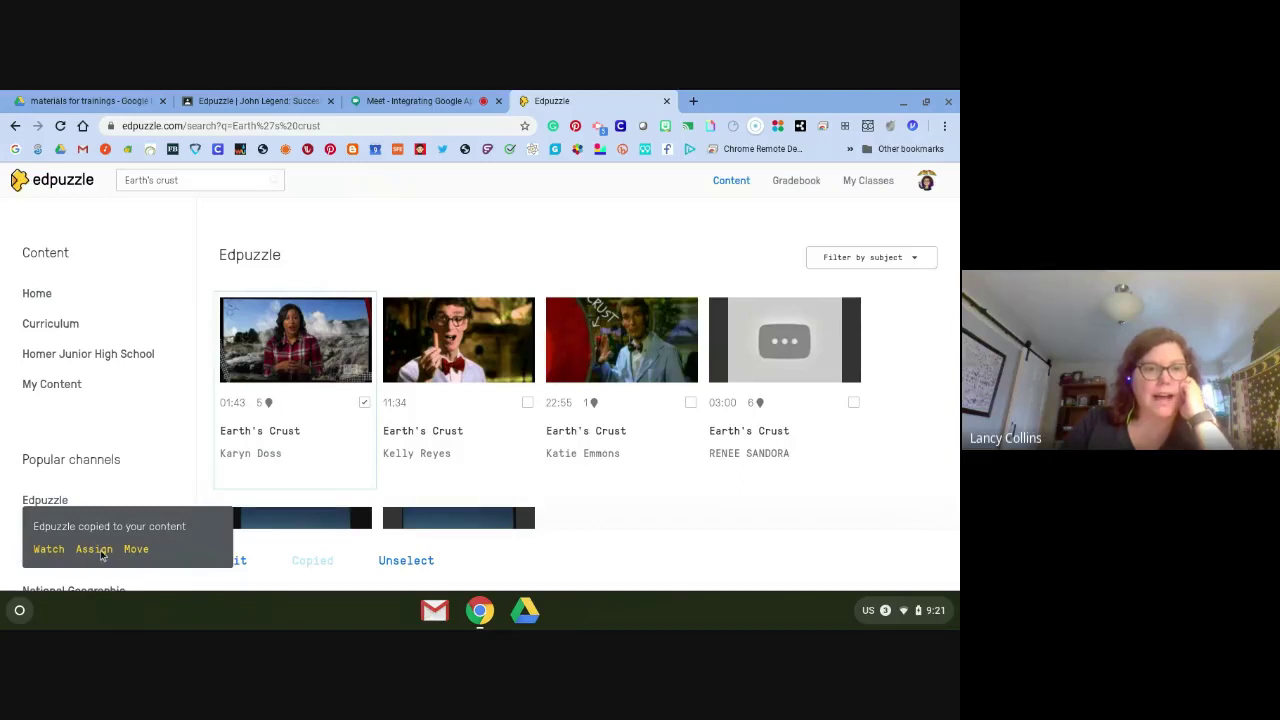
# Open the copied "Earth's Crust" video from My Content for editing and examine its multiple-choice question at 00:36.
pyautogui.click(45, 385)
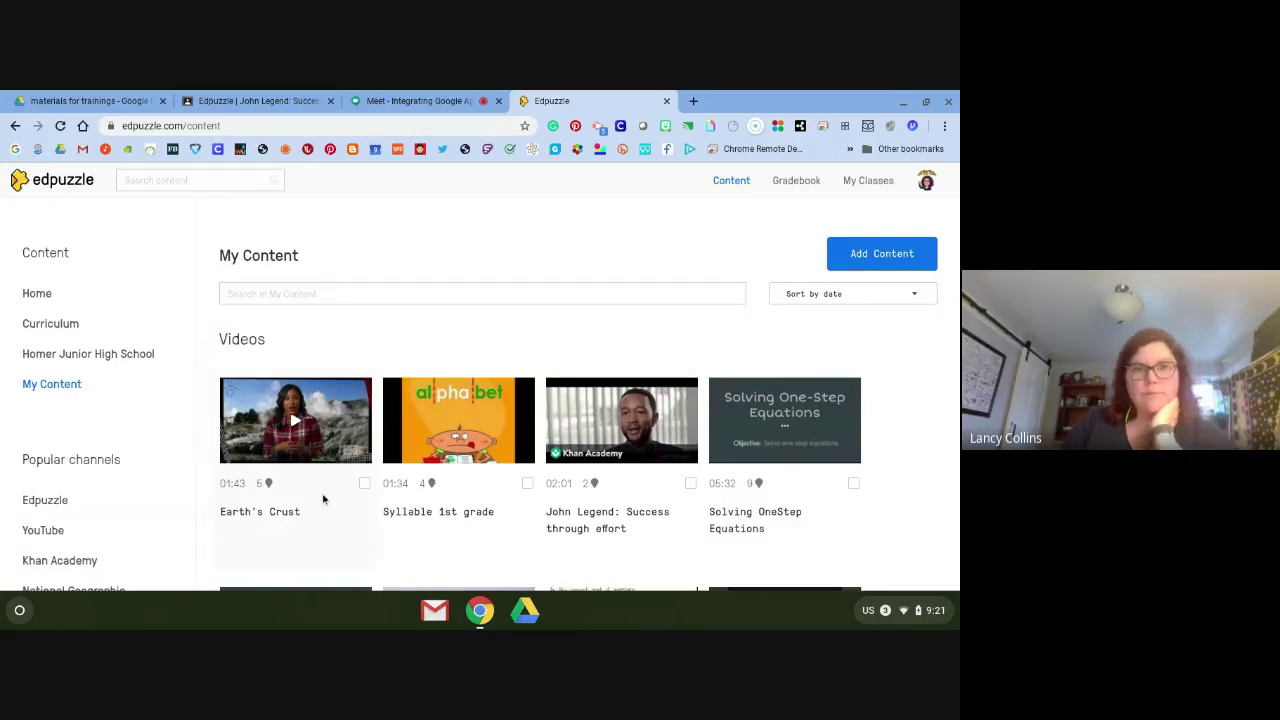
pyautogui.moveTo(263, 483)
pyautogui.click(364, 484)
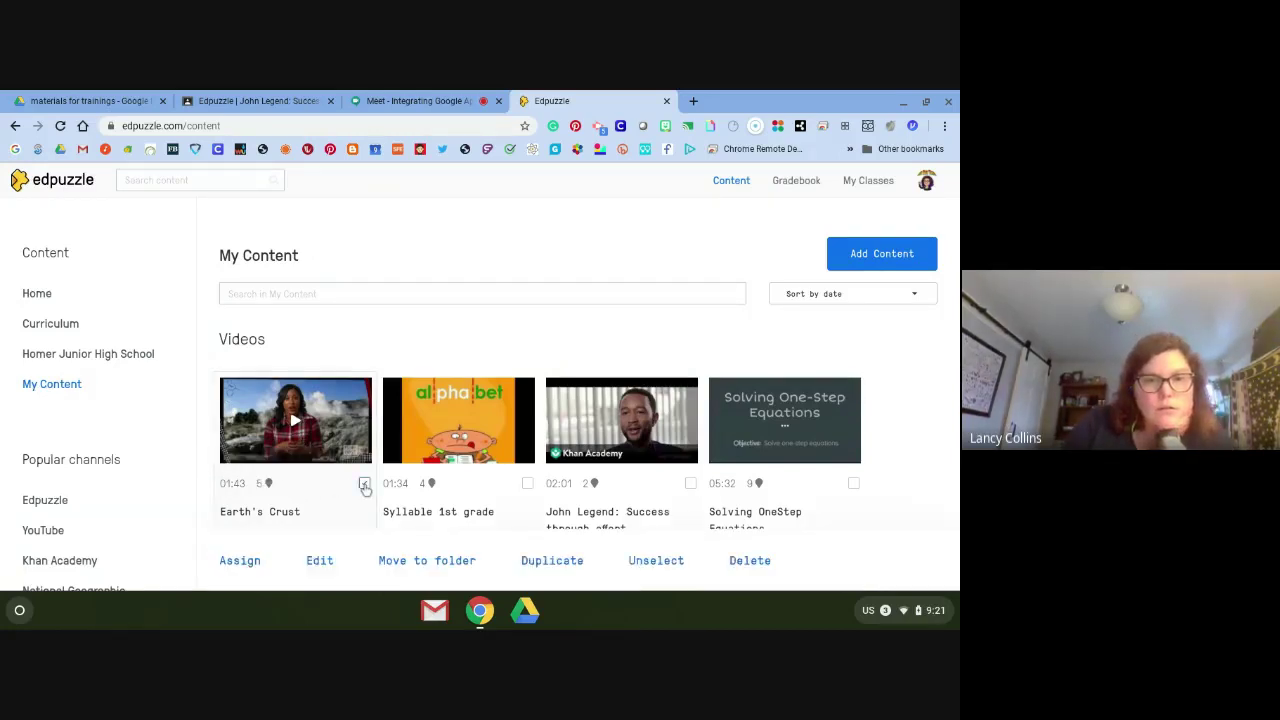
pyautogui.click(320, 561)
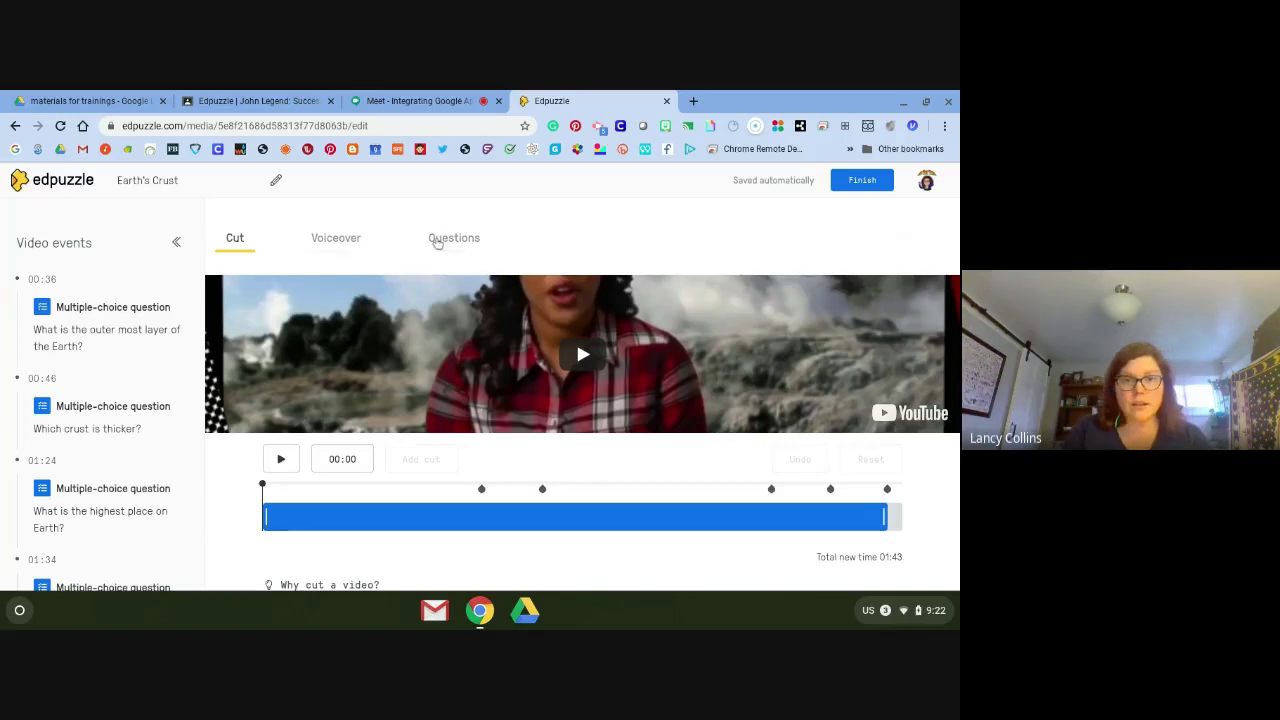
pyautogui.click(440, 241)
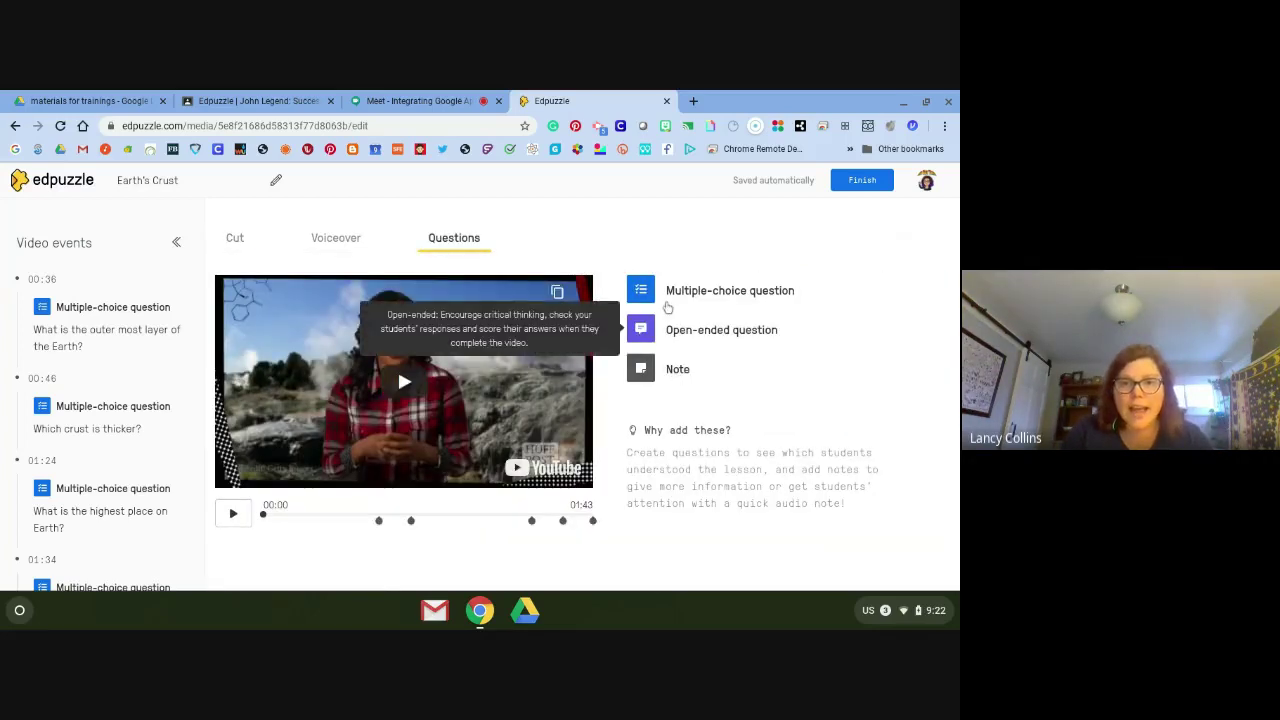
pyautogui.click(378, 520)
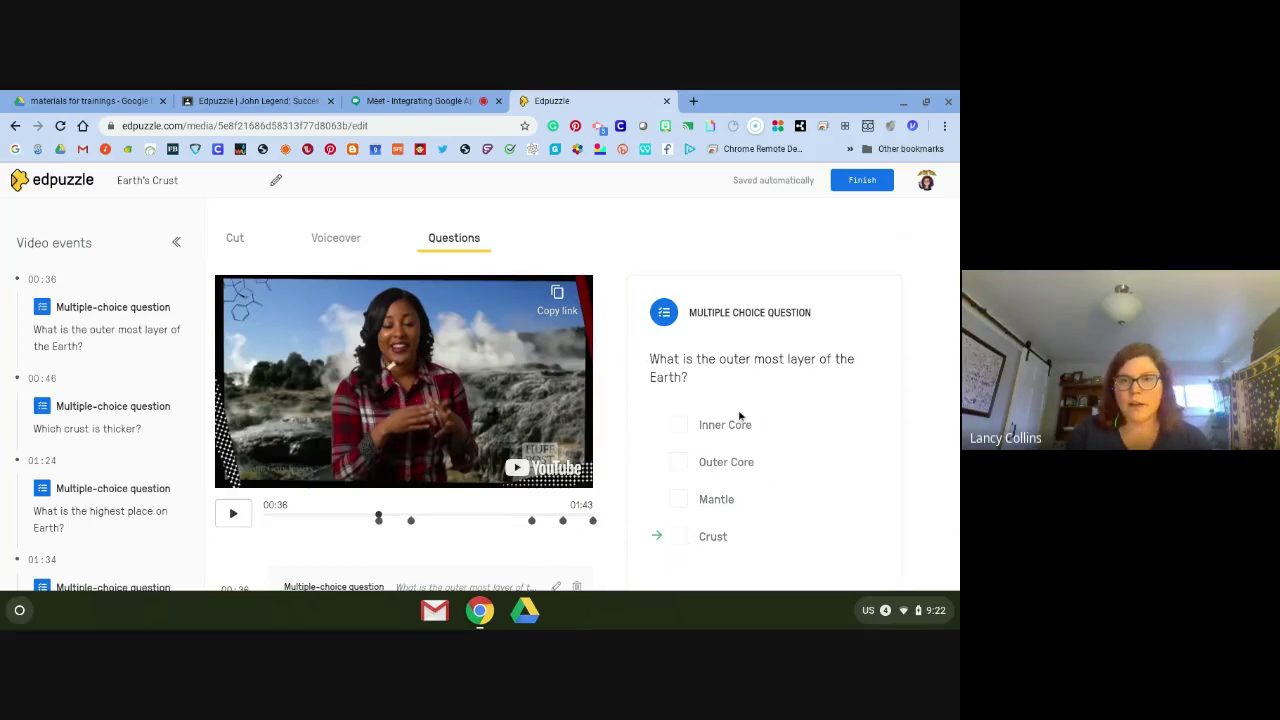
pyautogui.scroll(-2, 740, 415)
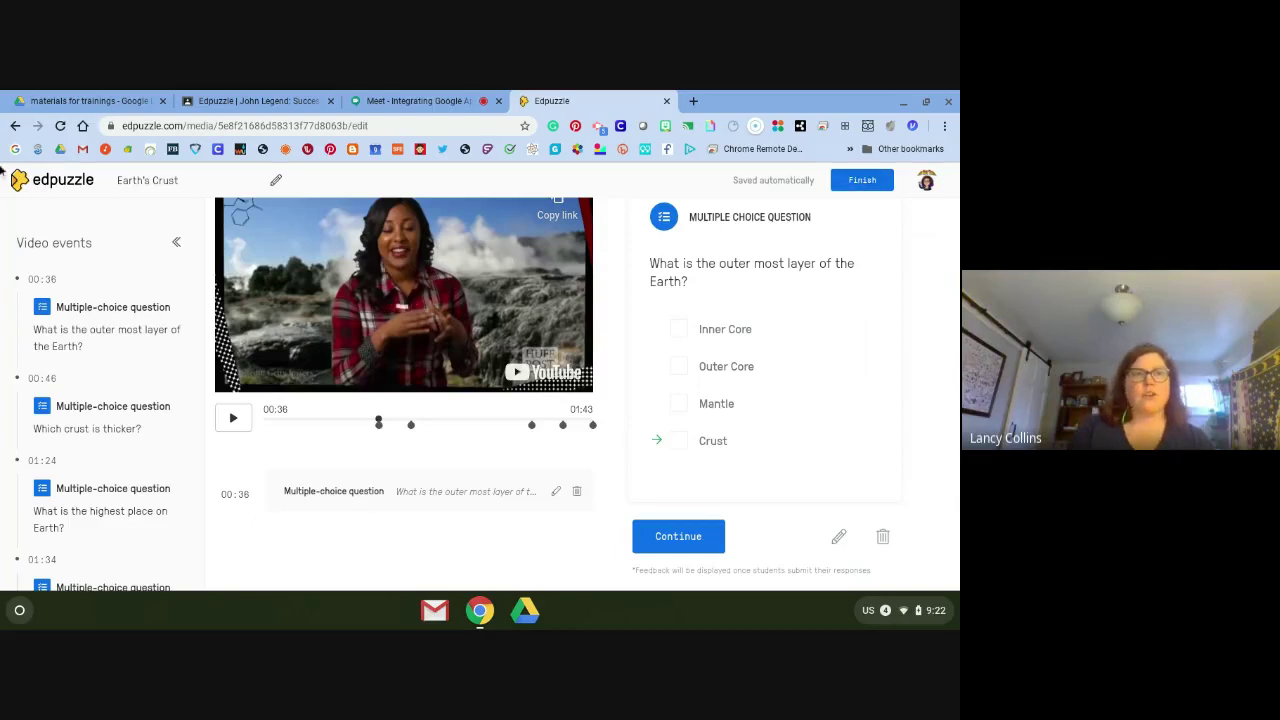
# Return to the Edpuzzle home page and copy the trending "Story Elements - Plot" video to My Content.
pyautogui.click(40, 188)
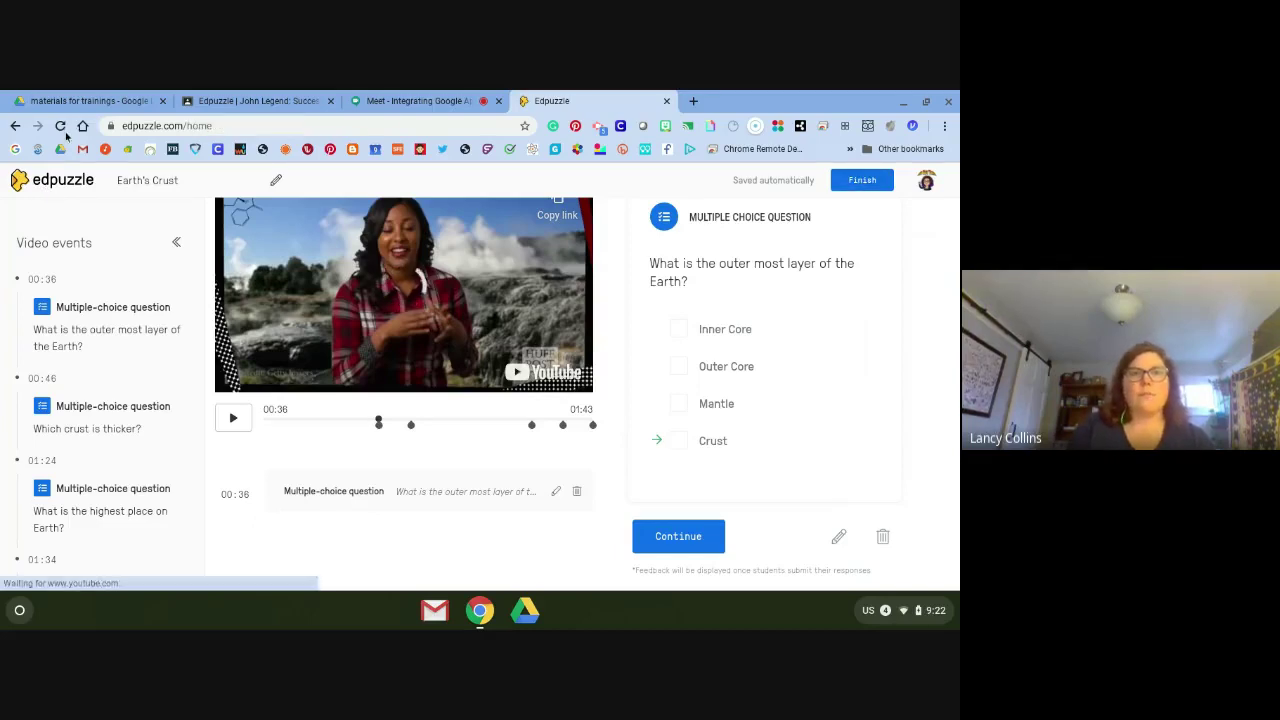
pyautogui.click(307, 96)
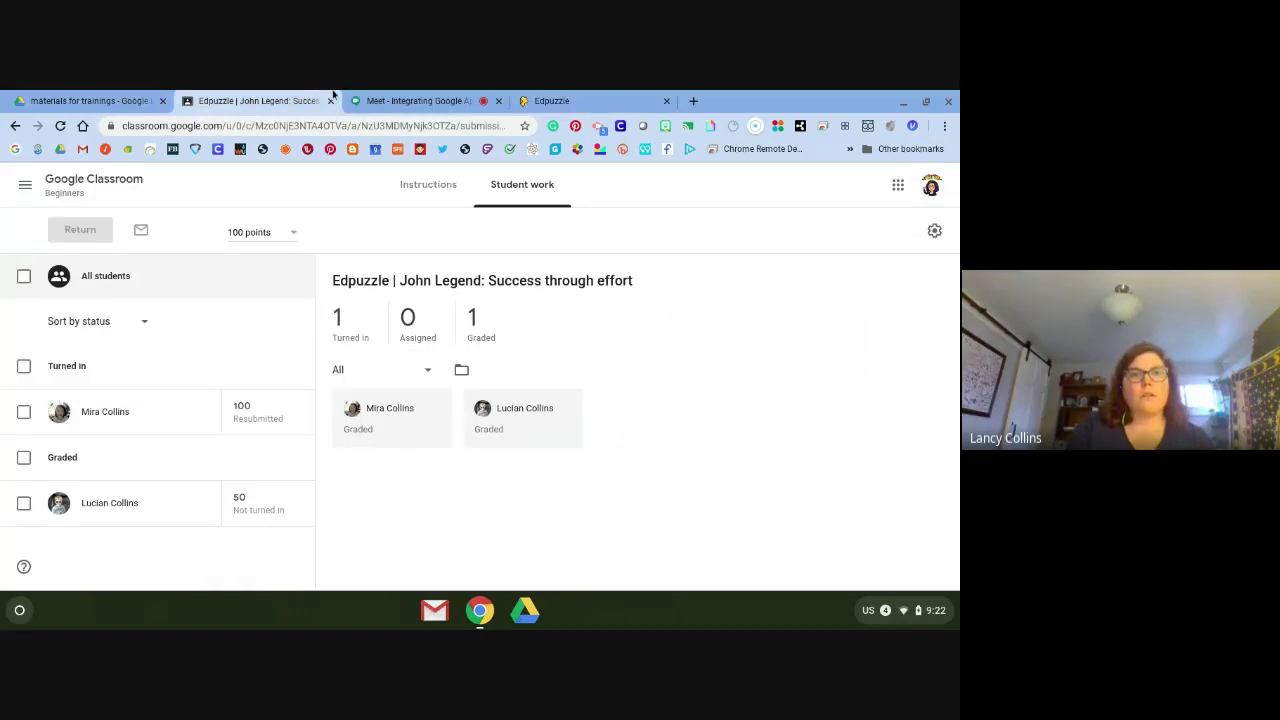
pyautogui.click(638, 95)
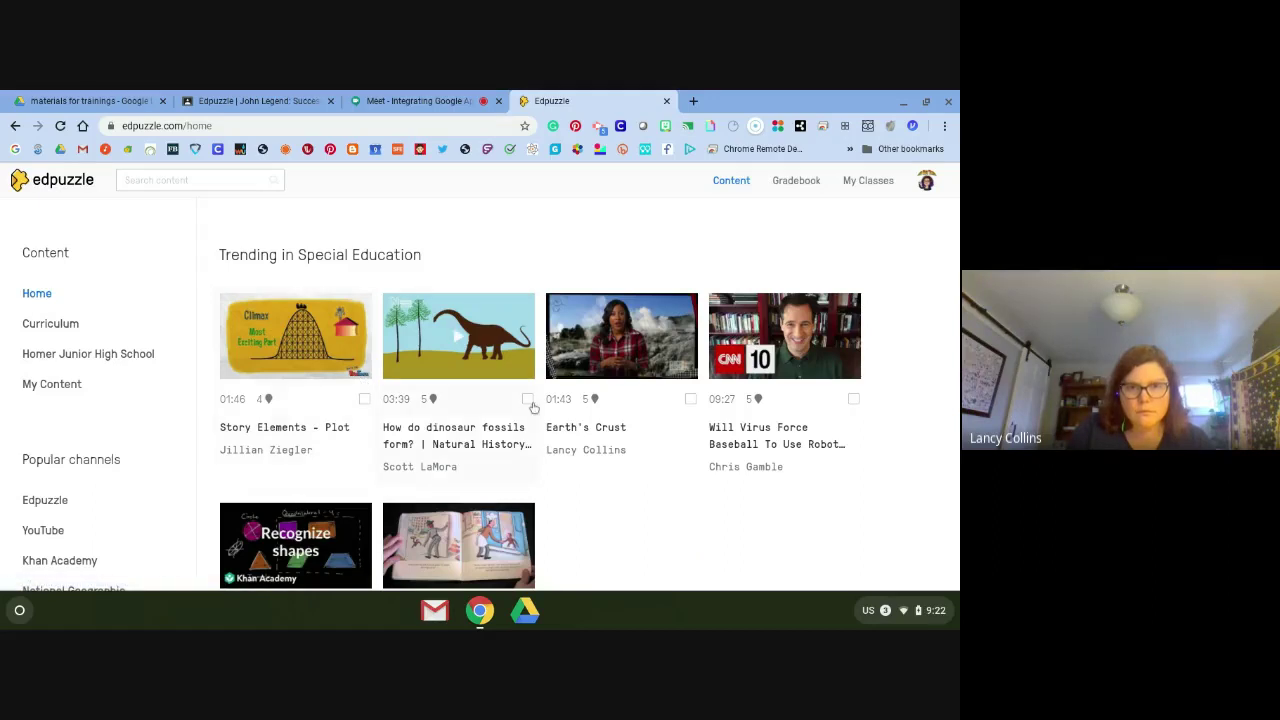
pyautogui.click(366, 399)
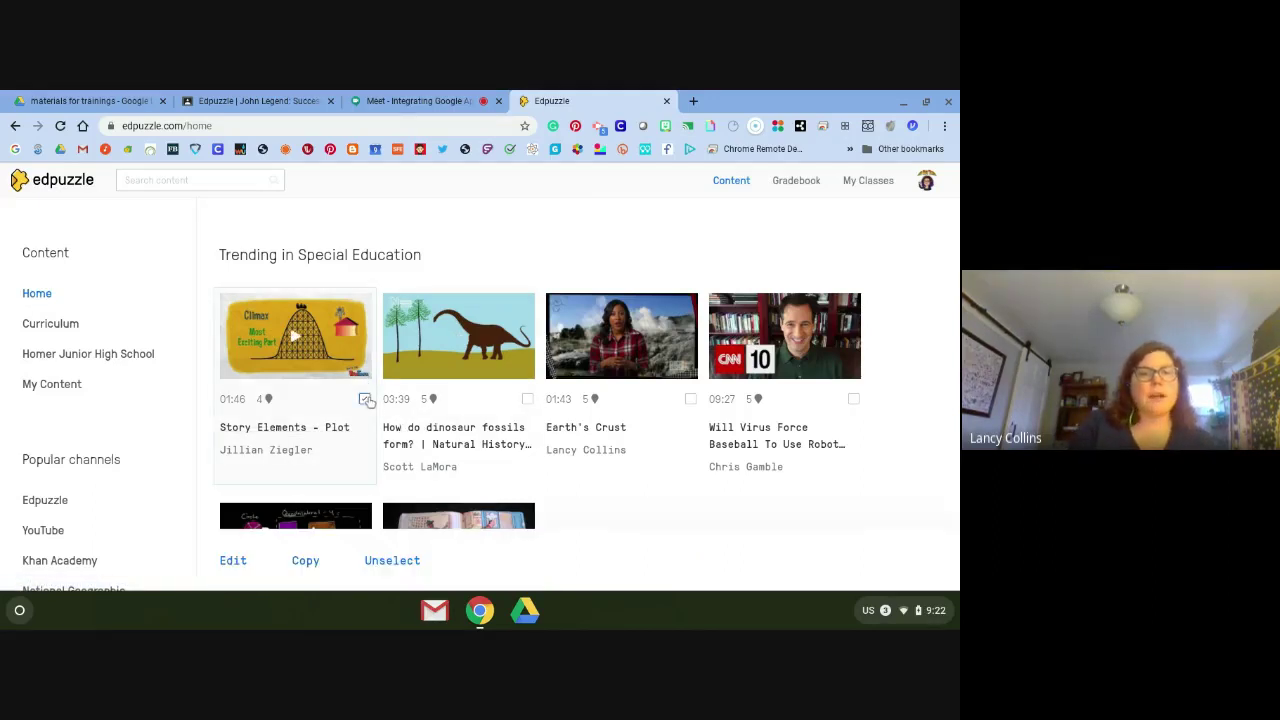
pyautogui.click(305, 561)
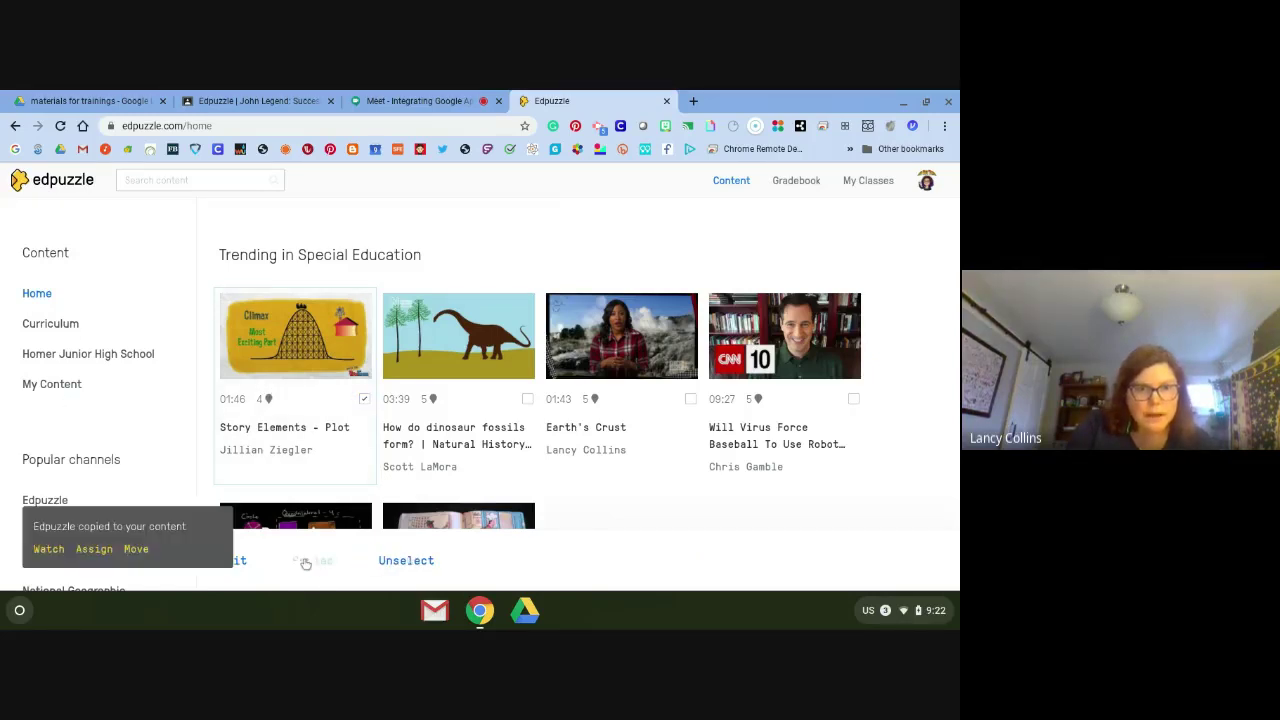
# Assign "Story Elements - Plot" from My Content to the Google Classroom Beginners class with Post on Google Classroom turned on.
pyautogui.click(63, 386)
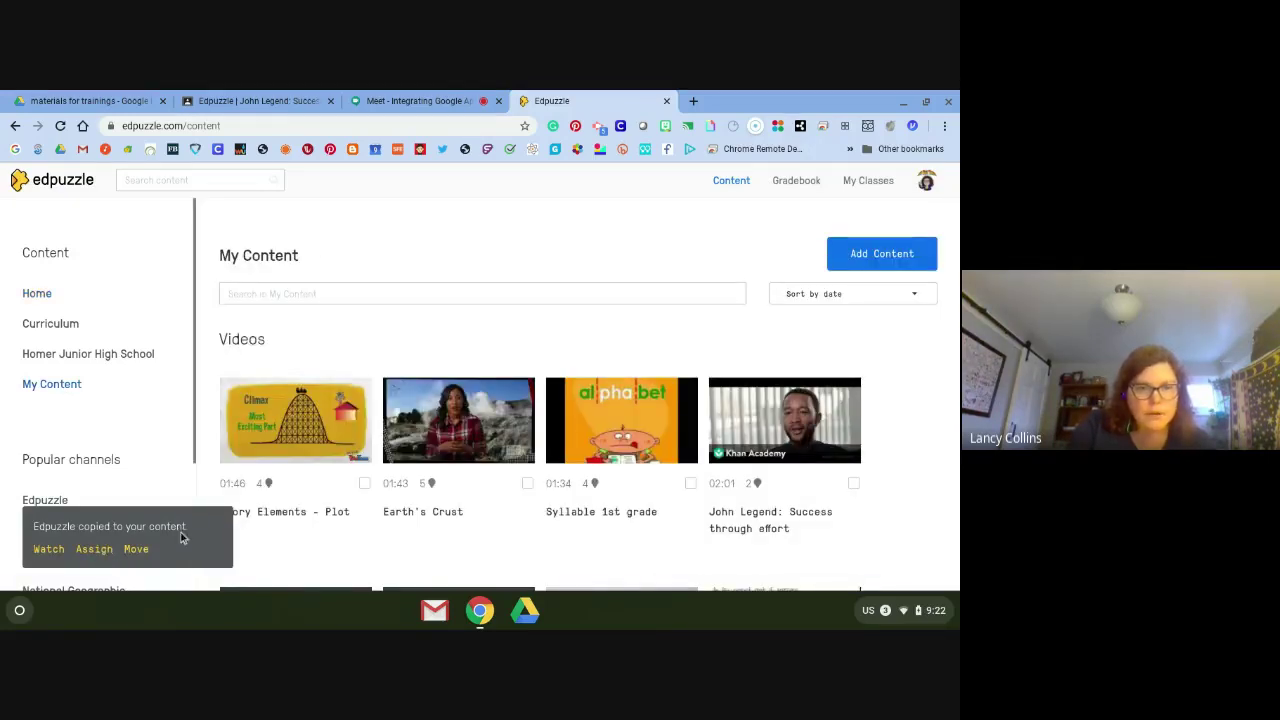
pyautogui.click(364, 484)
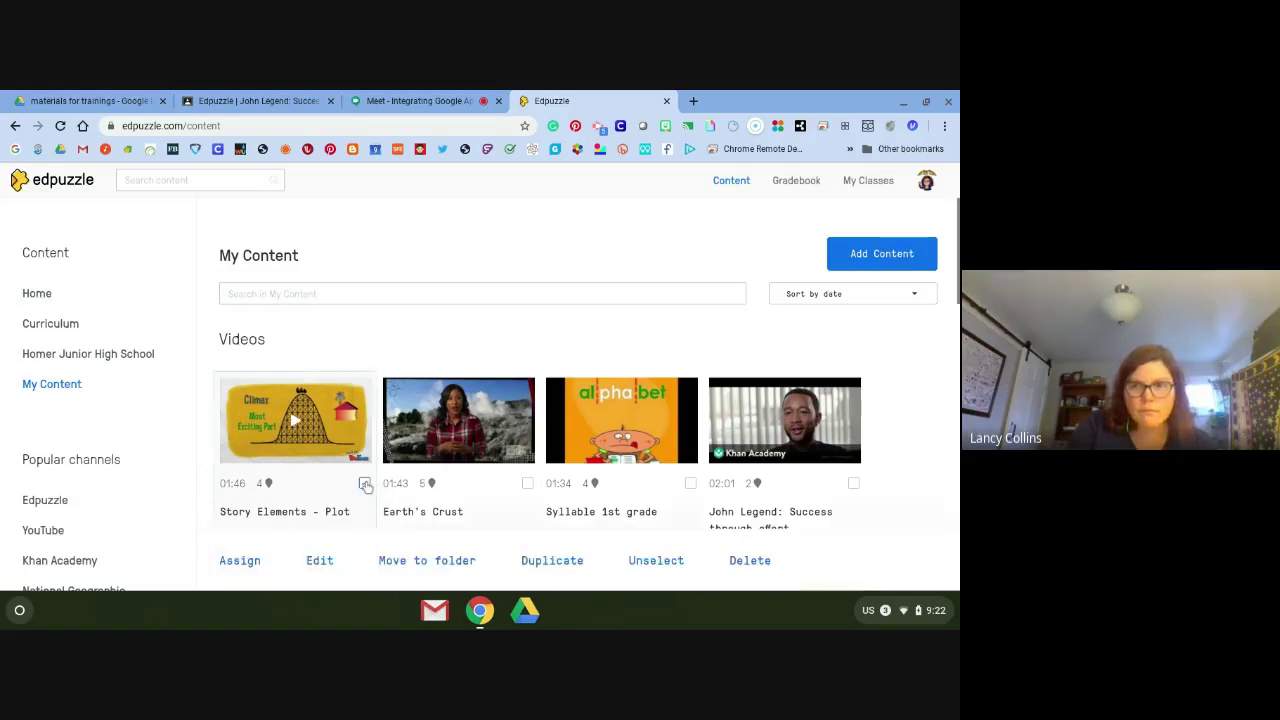
pyautogui.click(240, 561)
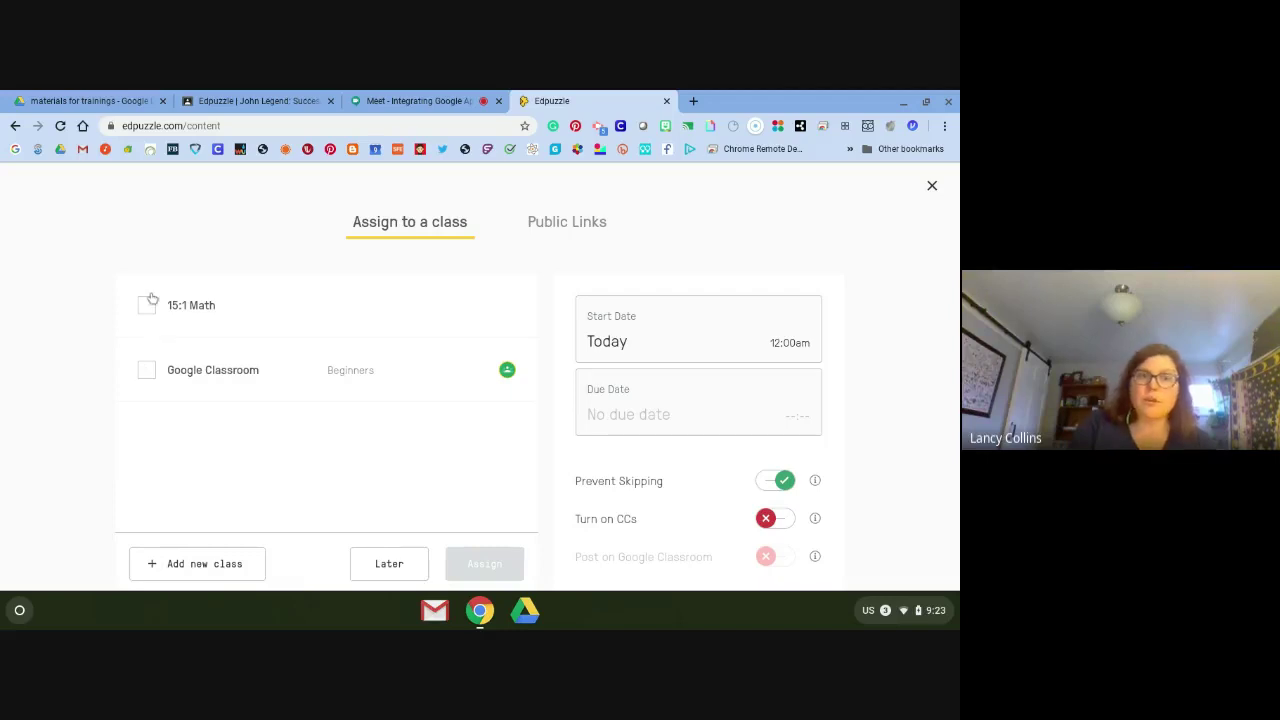
pyautogui.click(152, 373)
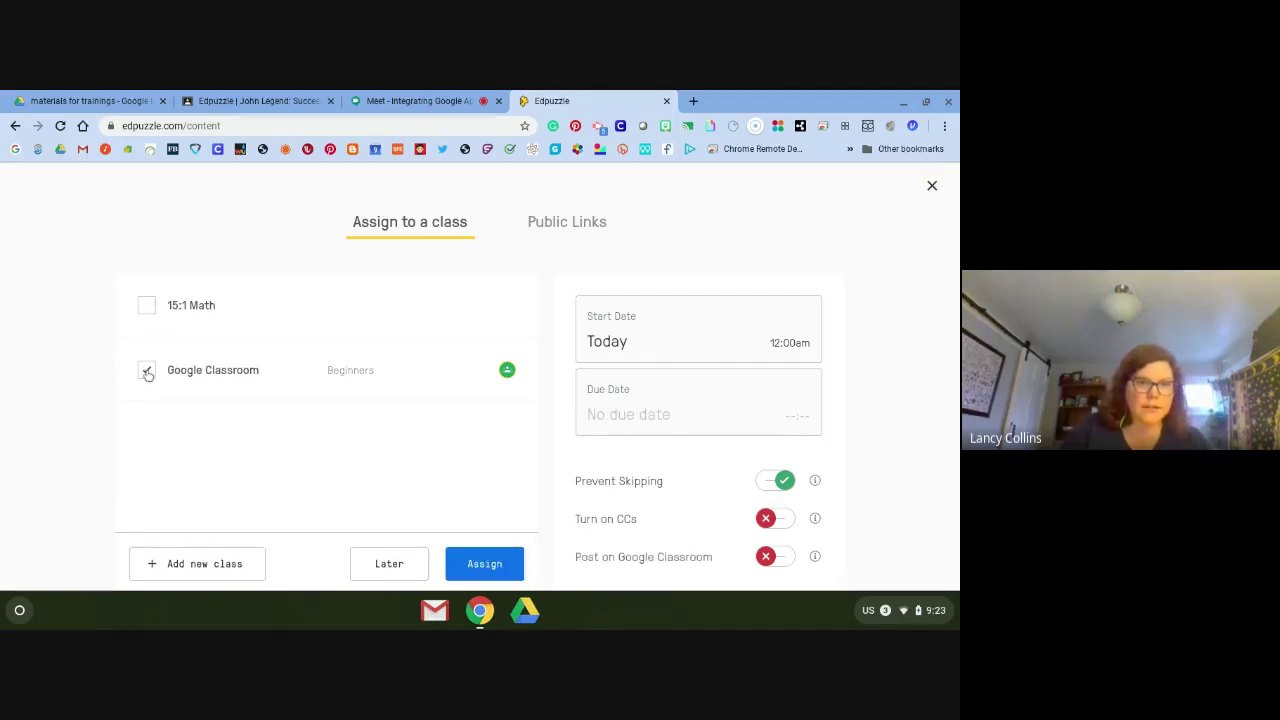
pyautogui.scroll(-1, 86, 393)
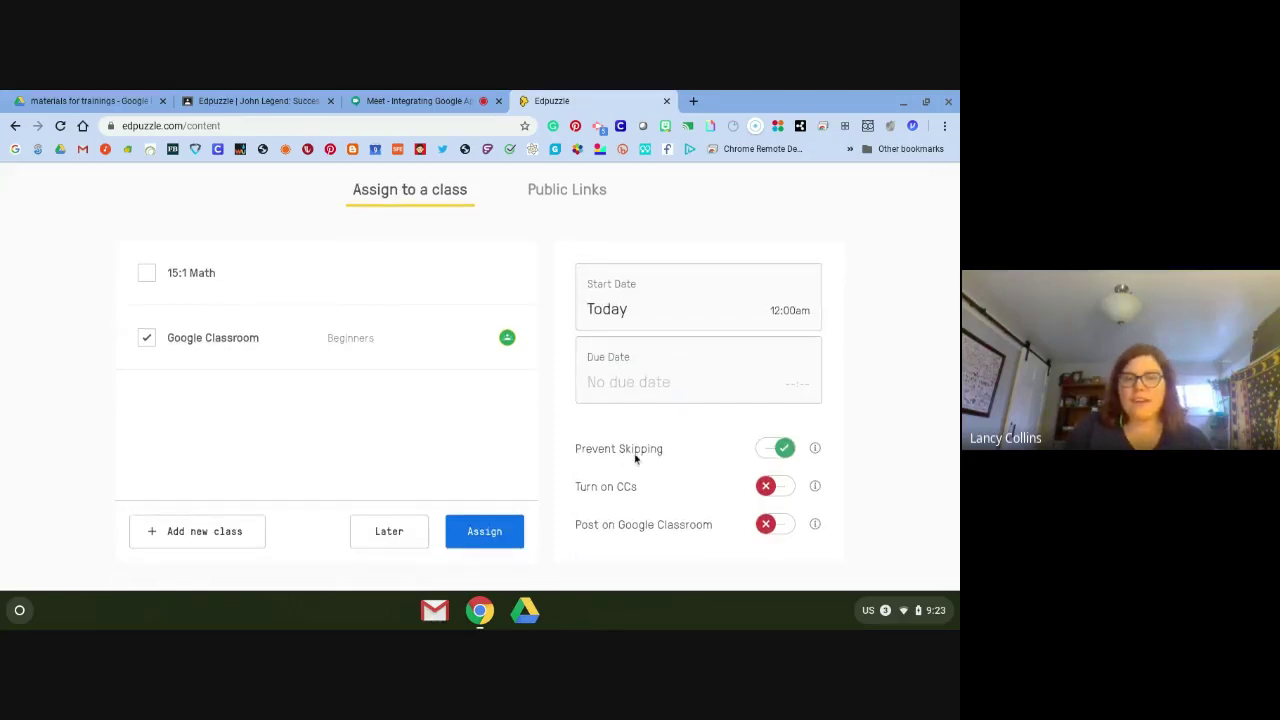
pyautogui.moveTo(815, 449)
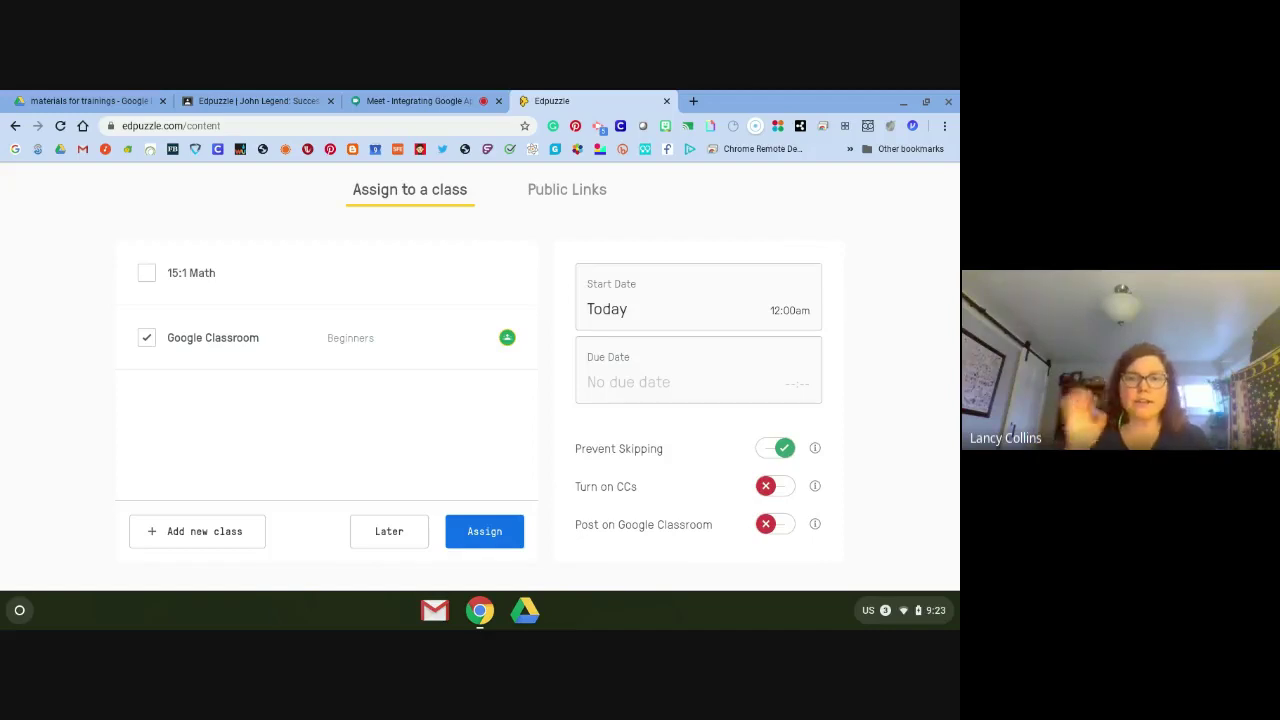
pyautogui.click(780, 525)
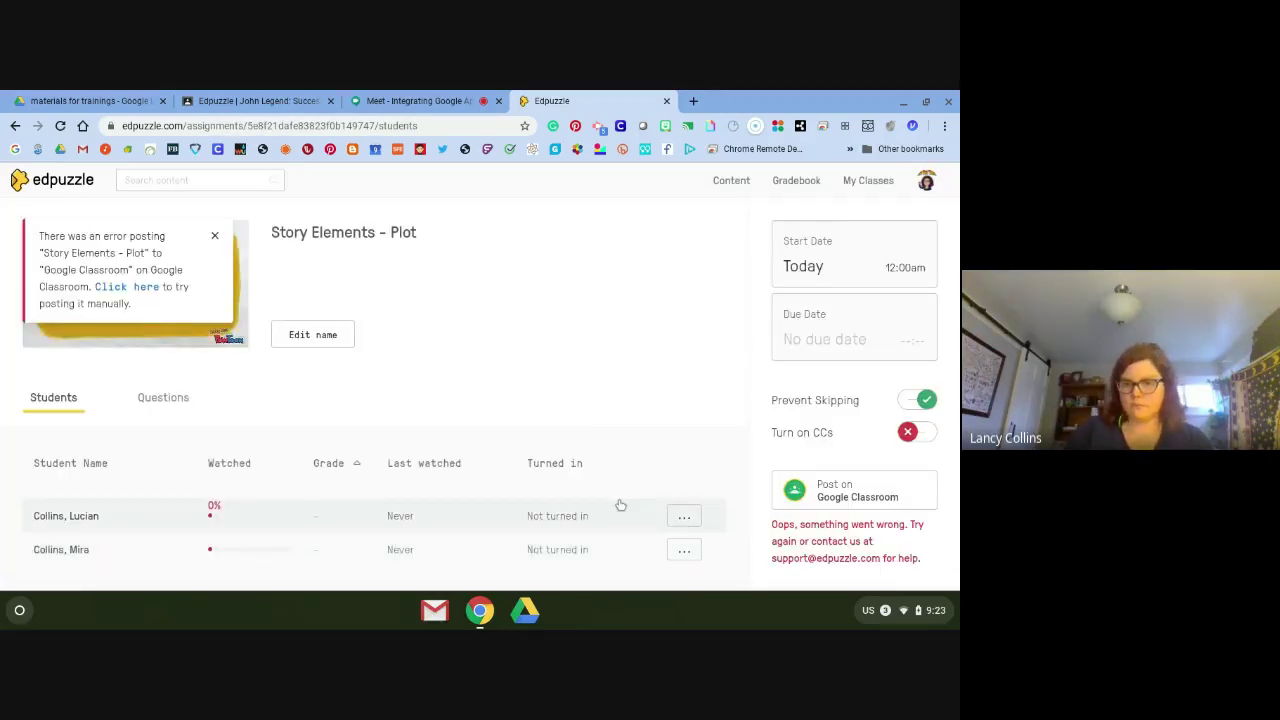
# Review the "Story Elements - Plot" assignment page, then switch to Google Classroom and check the Beginners class's Classwork for the post.
pyautogui.scroll(-3, 840, 516)
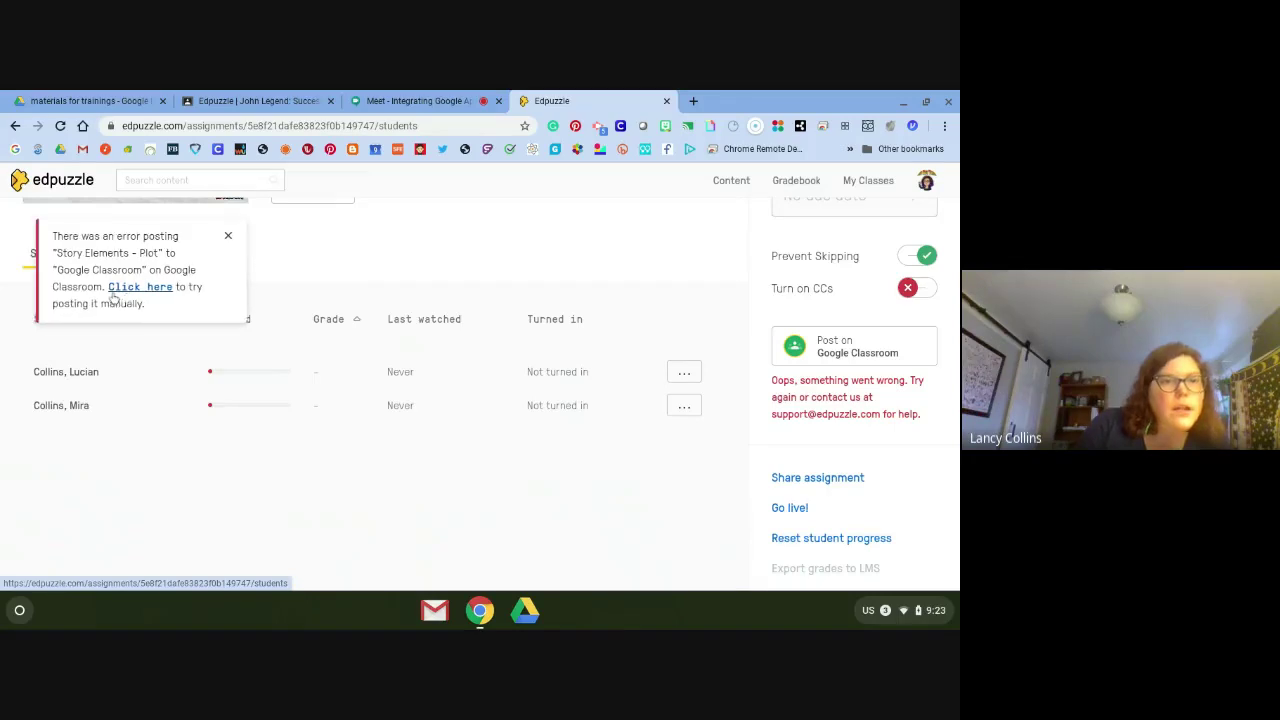
pyautogui.scroll(3, 153, 296)
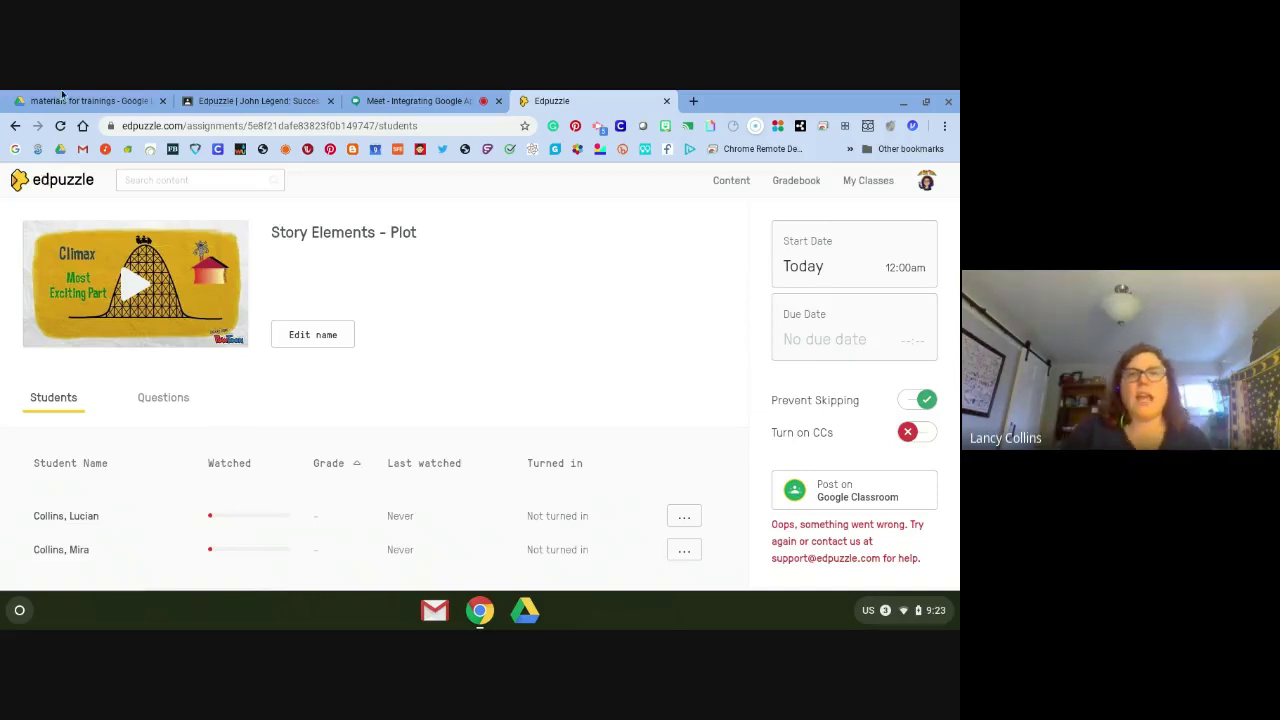
pyautogui.click(205, 94)
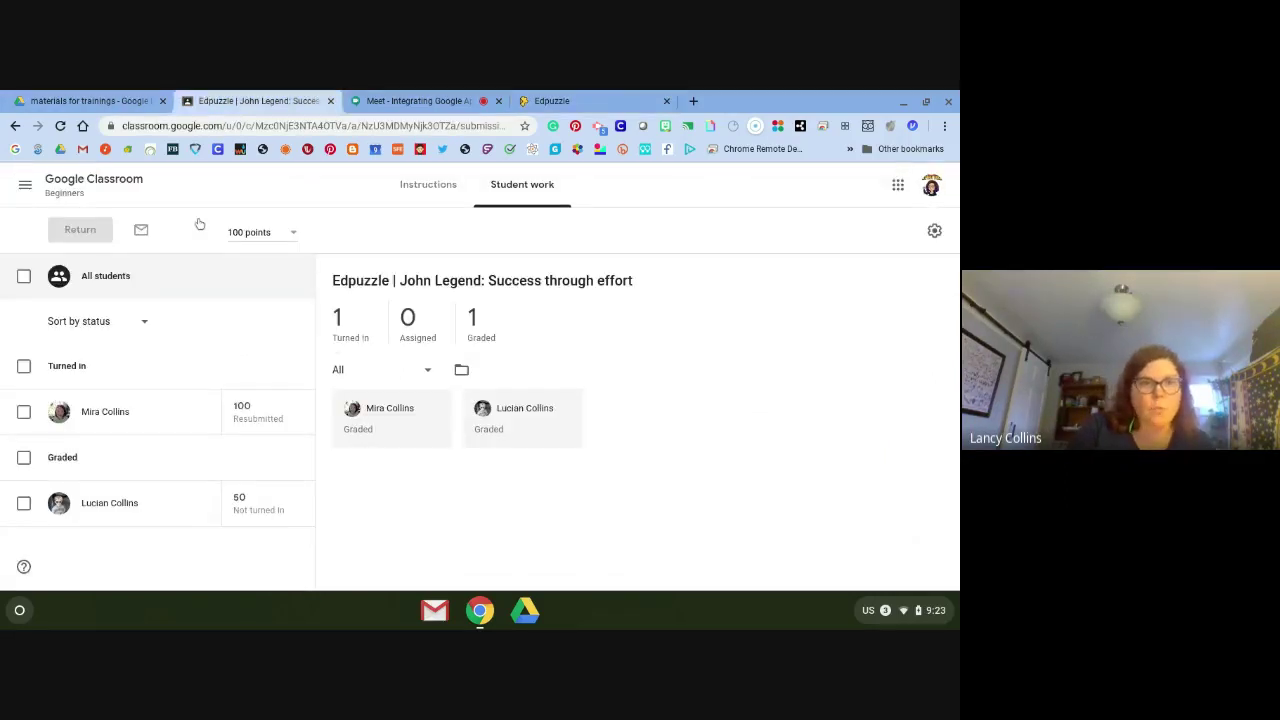
pyautogui.click(49, 186)
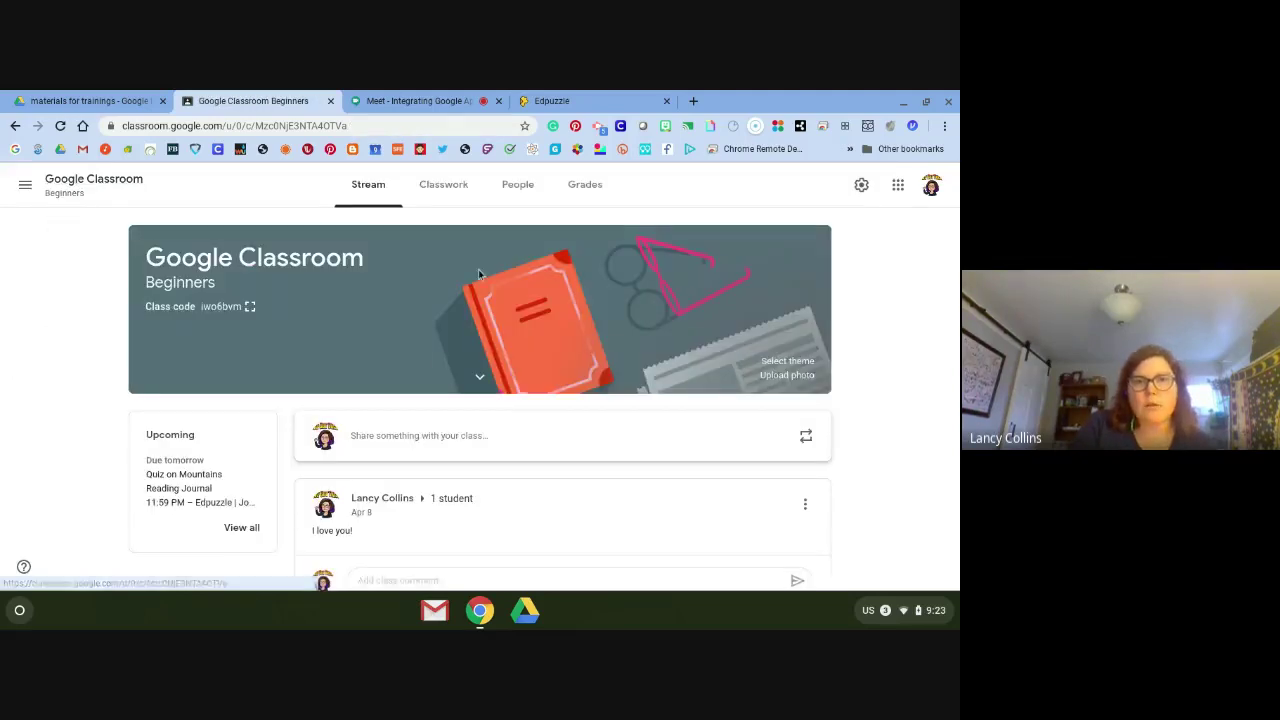
pyautogui.click(457, 186)
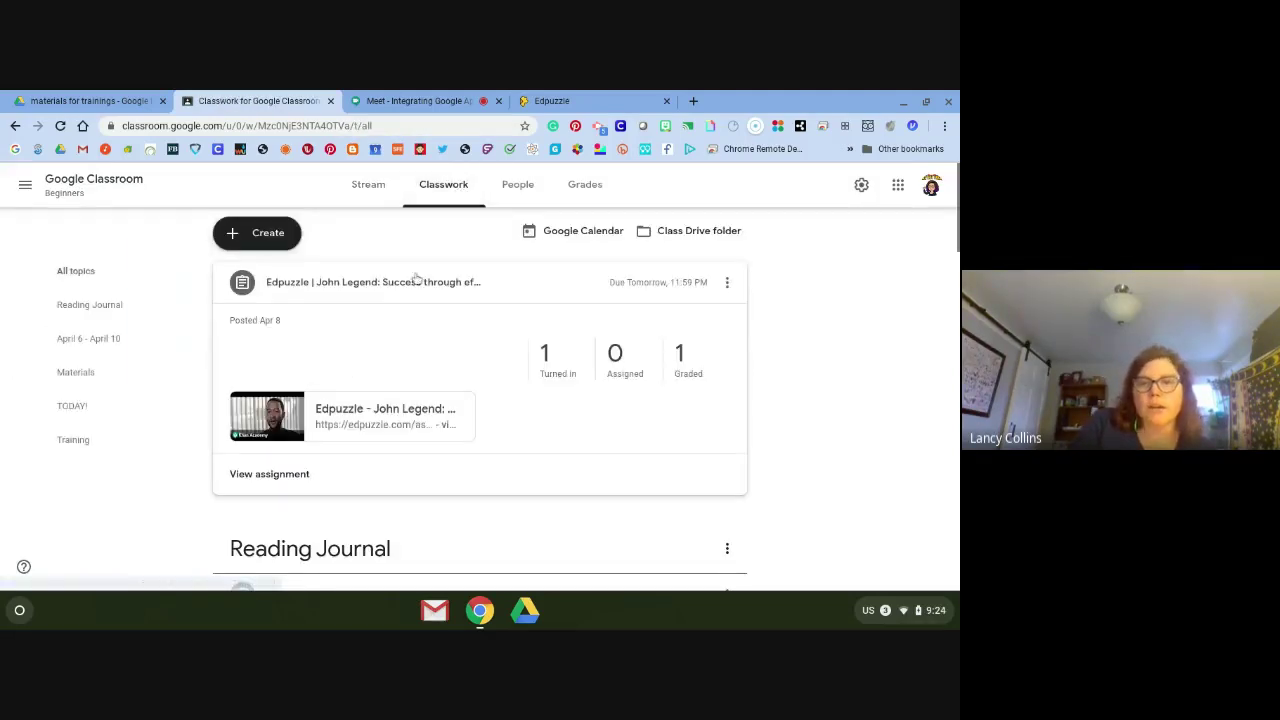
# Edit the "Edpuzzle | John Legend: Success through effort" assignment in Classwork, assign it to the TODAY! topic, and save it.
pyautogui.click(728, 284)
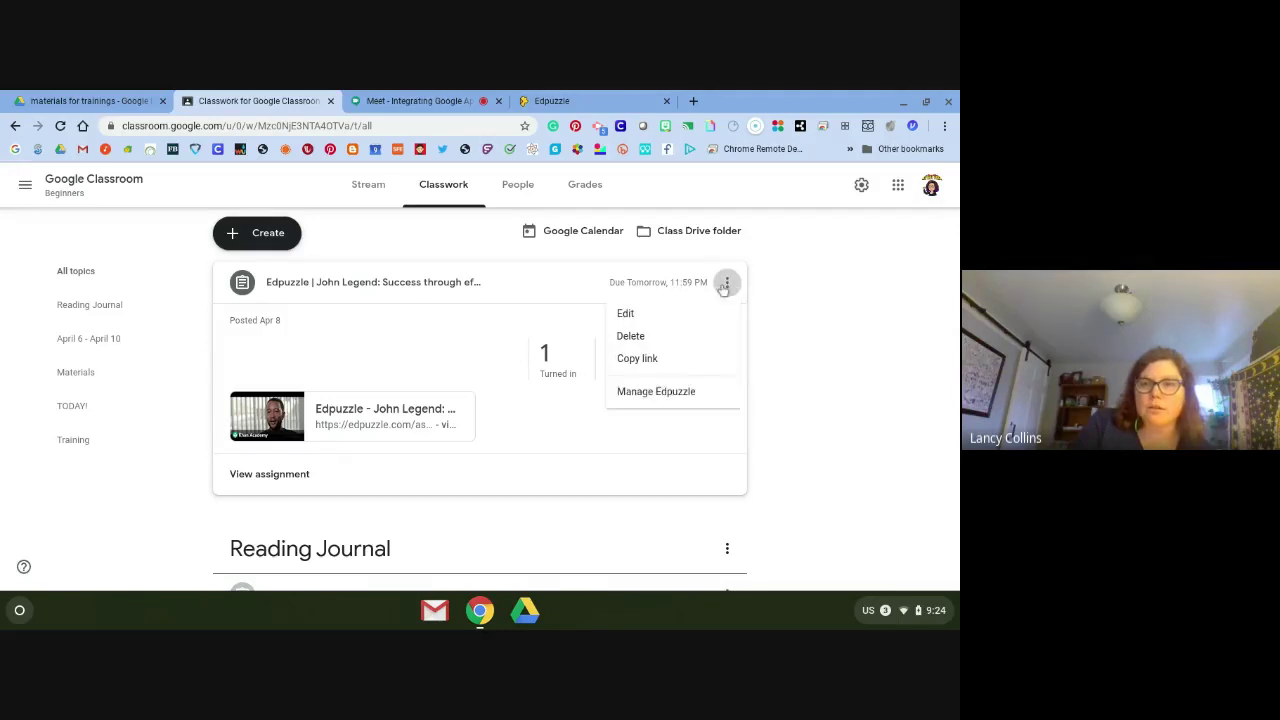
pyautogui.click(630, 316)
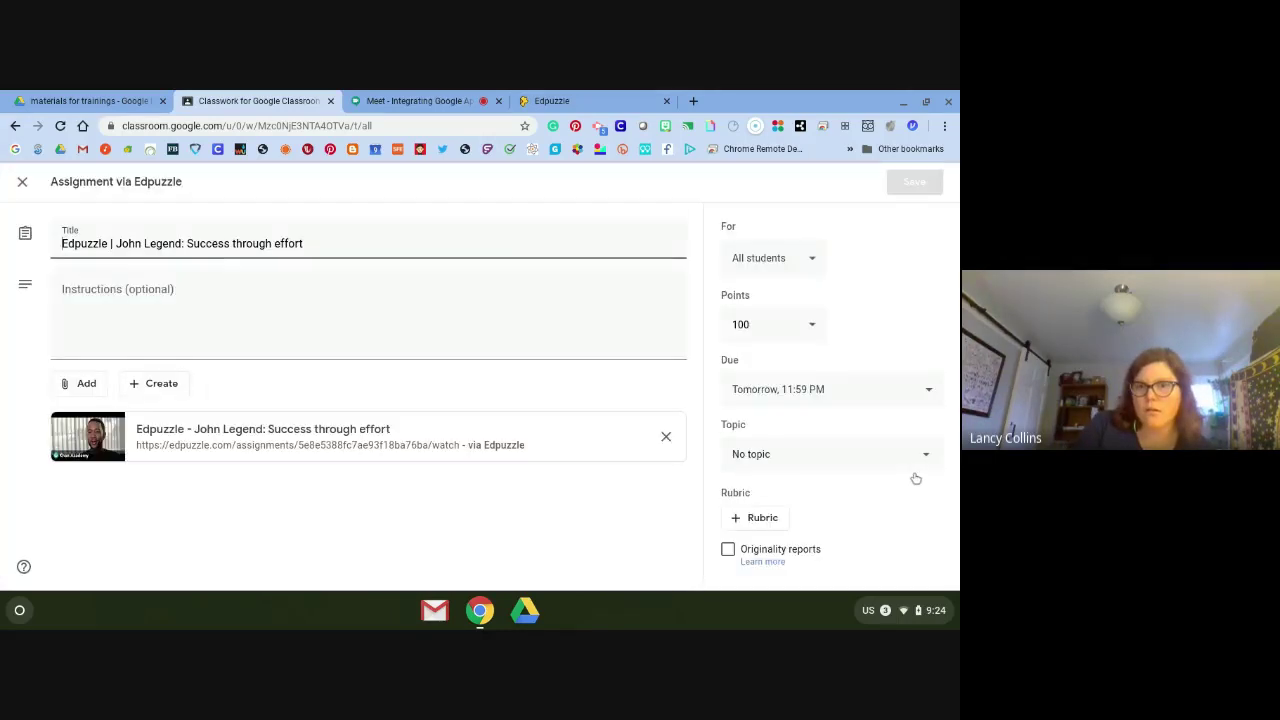
pyautogui.click(823, 457)
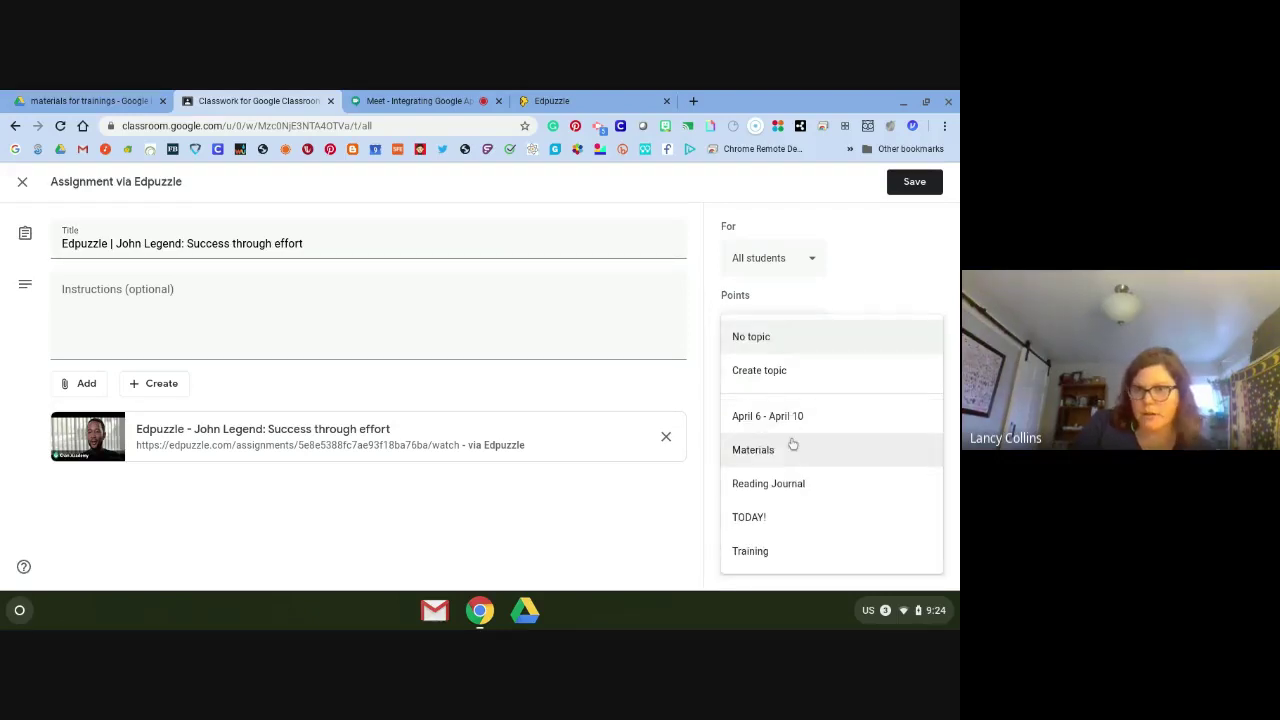
pyautogui.click(770, 506)
pyautogui.click(905, 181)
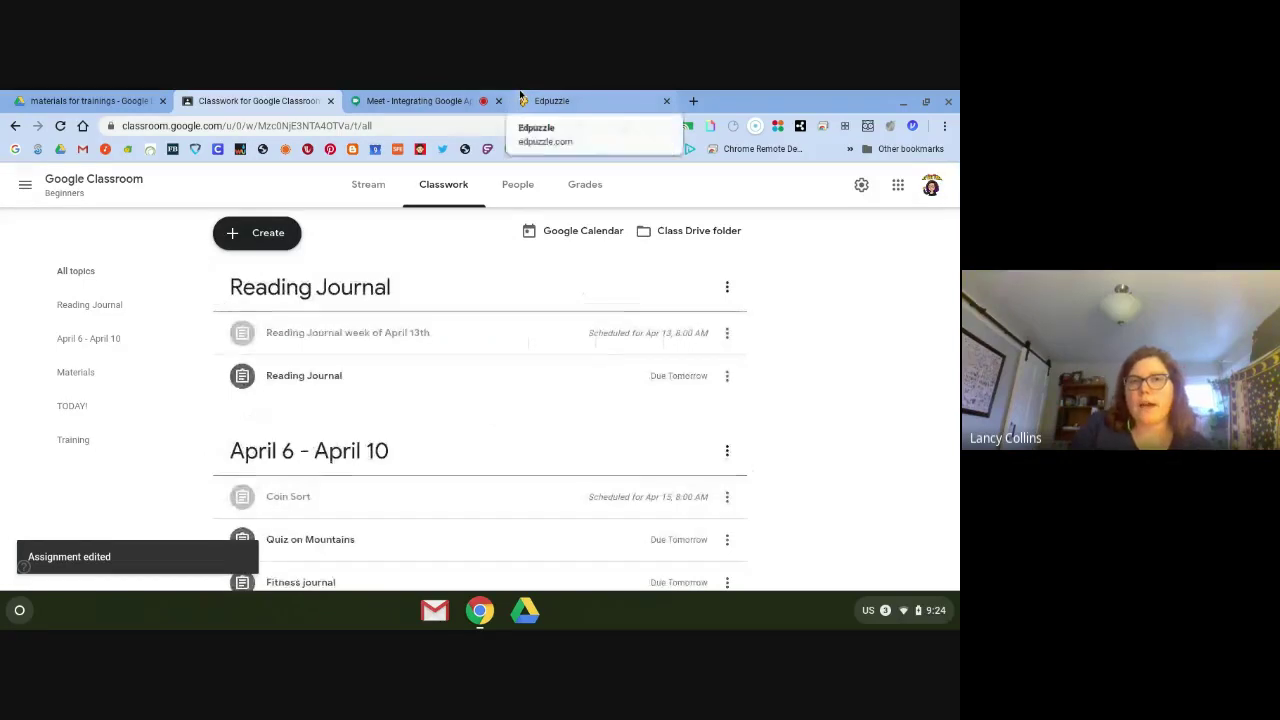
# Close the Edpuzzle tab and, after checking the Google Meet chat, search Google for "edpuzzle" in a new tab.
pyautogui.click(666, 101)
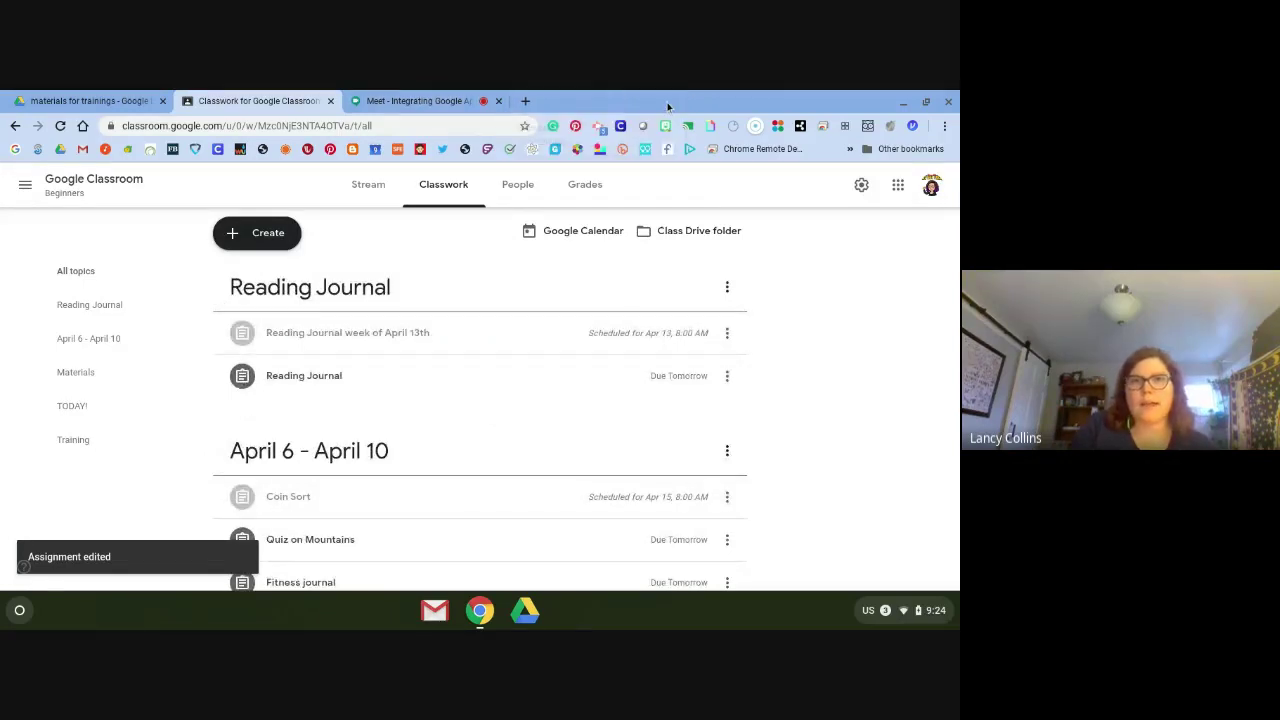
pyautogui.click(396, 96)
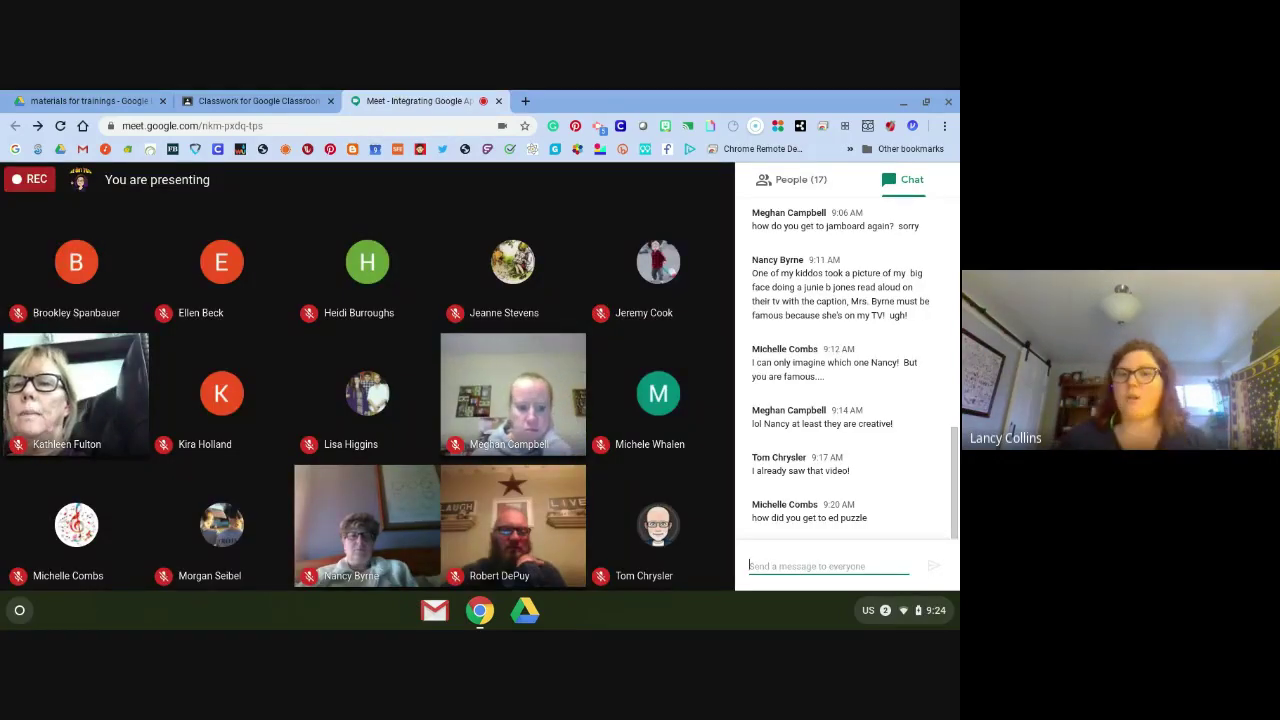
pyautogui.click(525, 101)
pyautogui.write('ed')
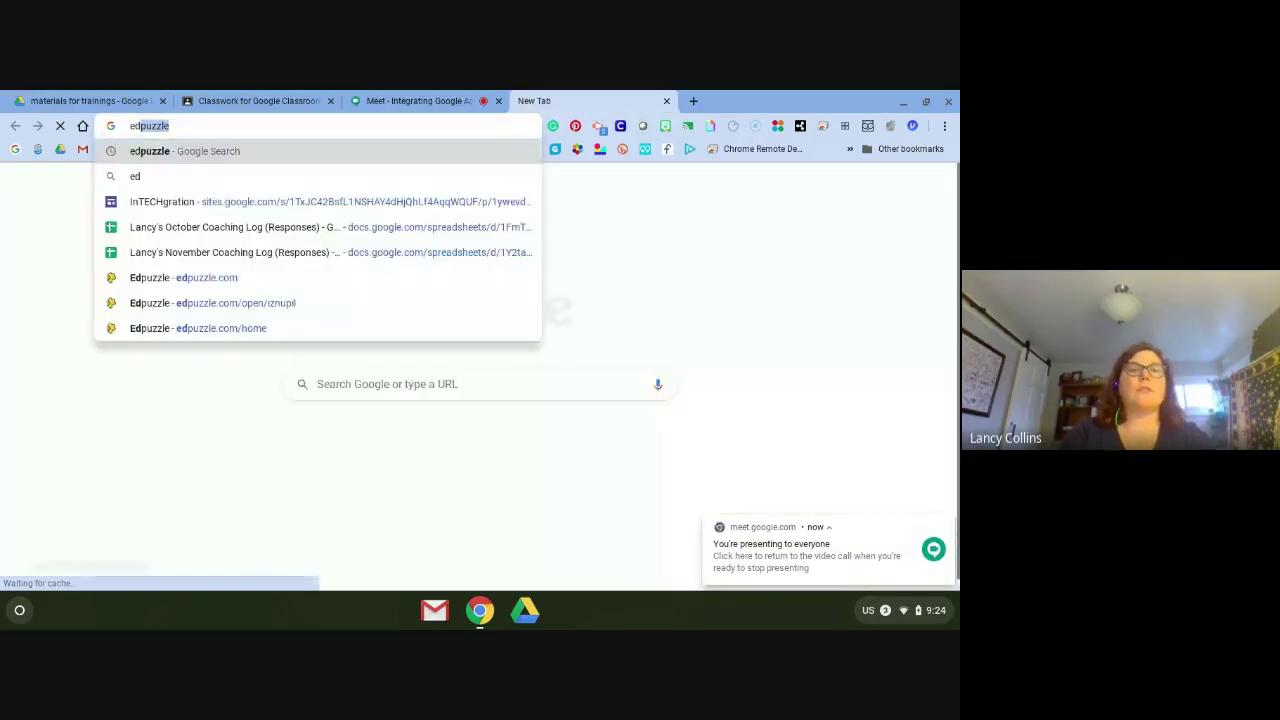
pyautogui.press('Return')
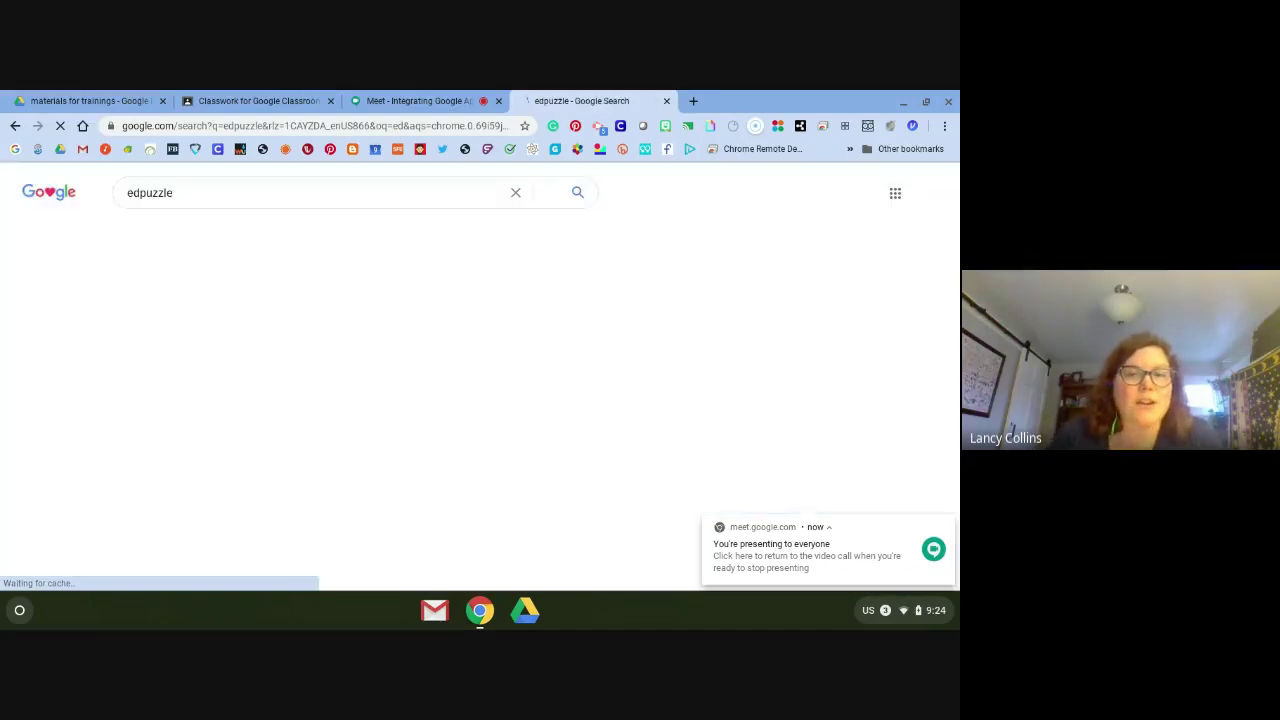
# Return to the Google Meet call with the edpuzzle search tab closed, and open the call options that include Stop recording.
pyautogui.click(407, 97)
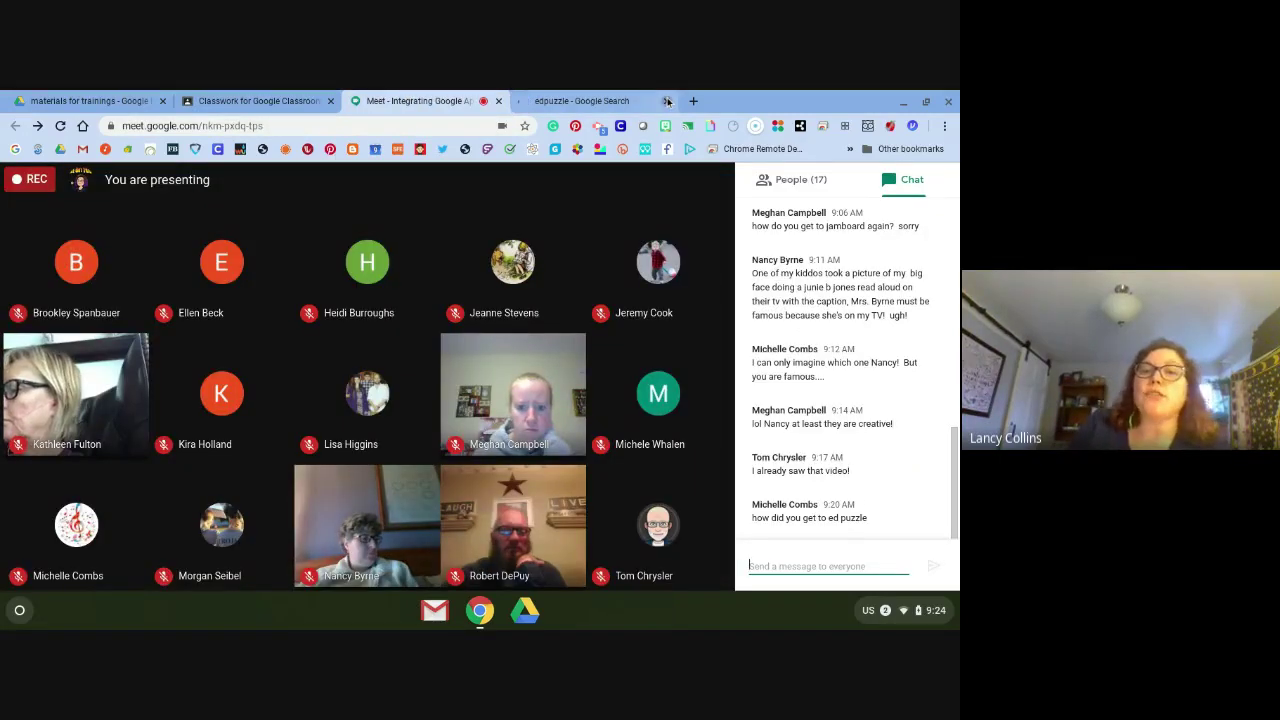
pyautogui.click(667, 101)
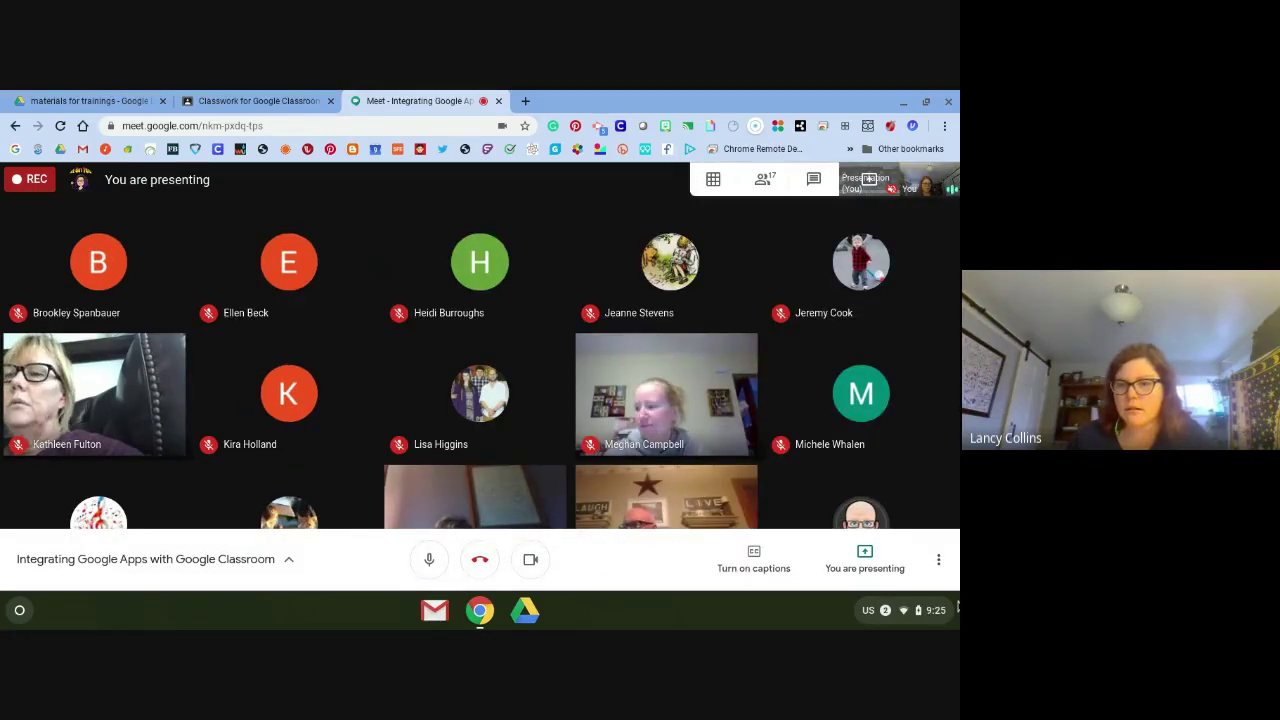
pyautogui.click(946, 550)
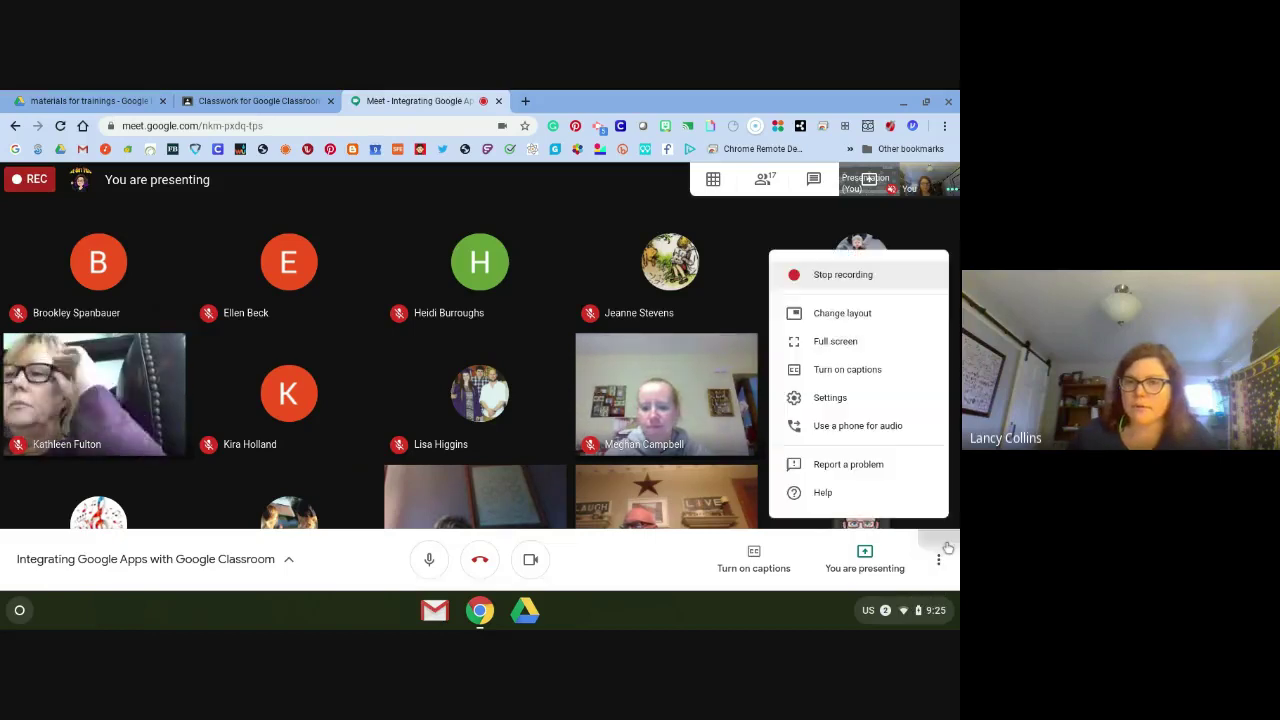